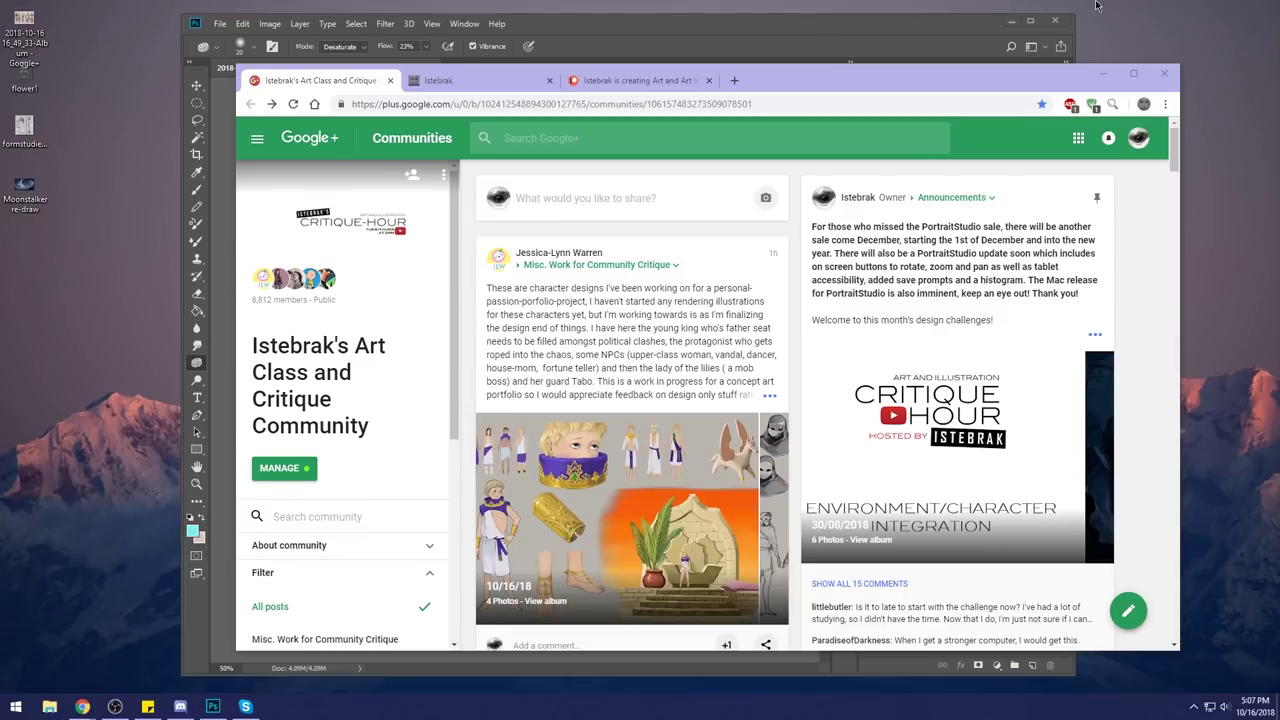
# Expand the pinned announcement, read the Creepy Creature Design challenge, and select 'the Dementors design'.
pyautogui.click(1095, 334)
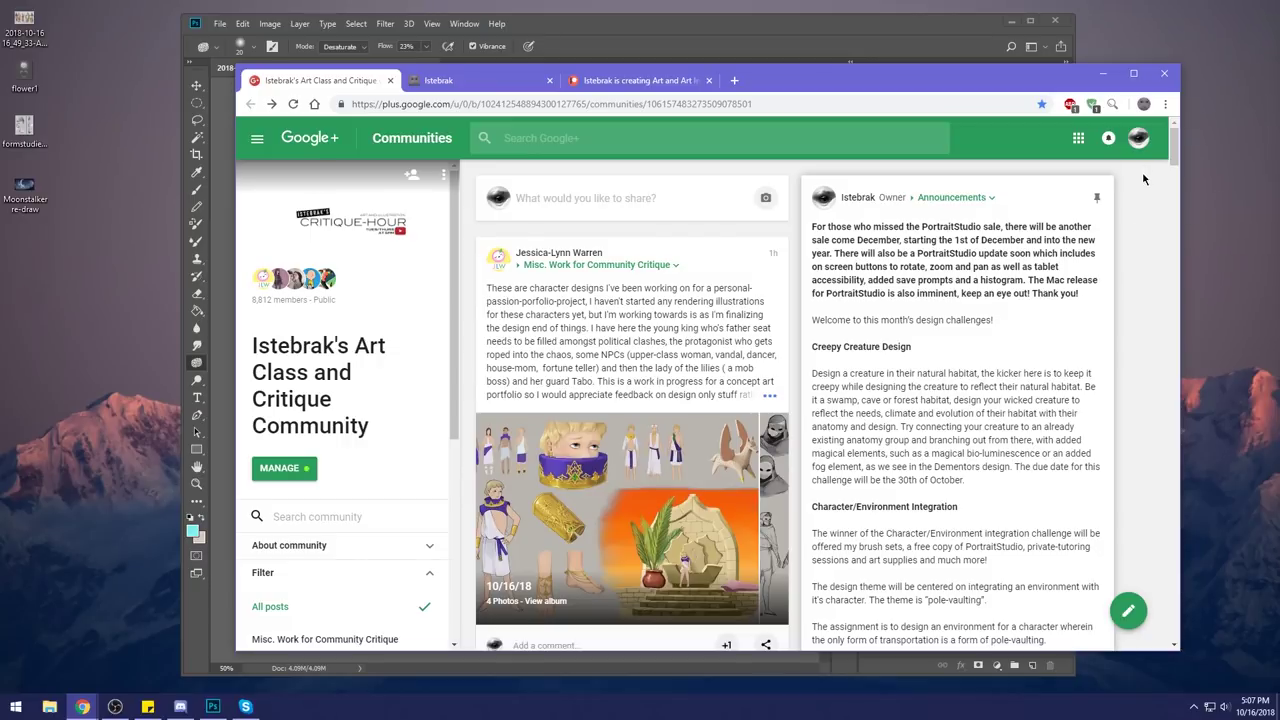
pyautogui.scroll(-1, 1142, 183)
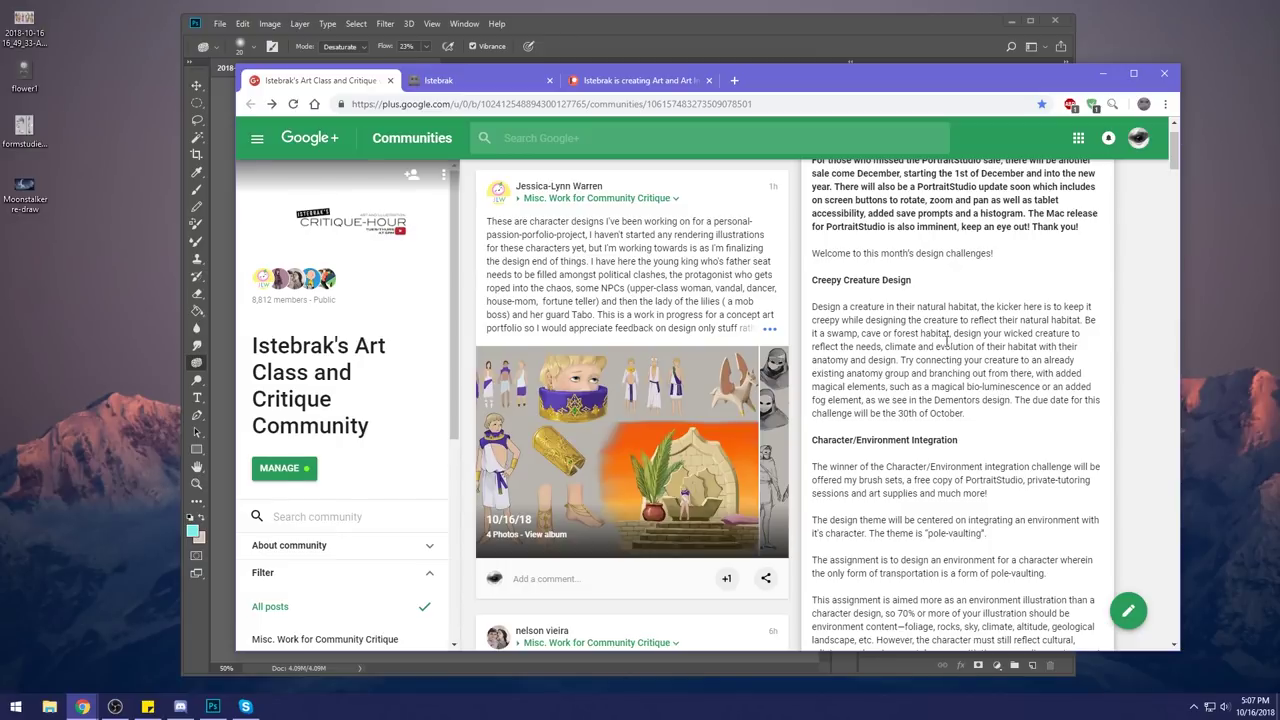
pyautogui.scroll(1, 947, 339)
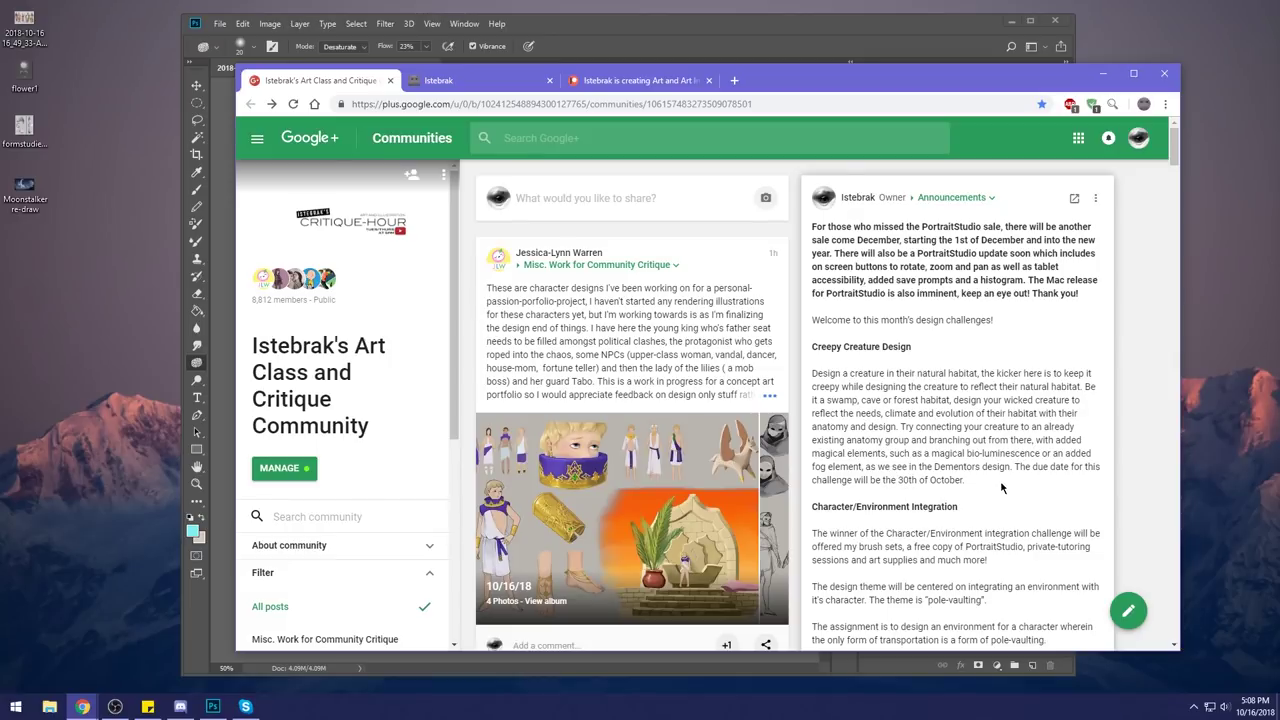
pyautogui.moveTo(1010, 466); pyautogui.dragTo(918, 467)
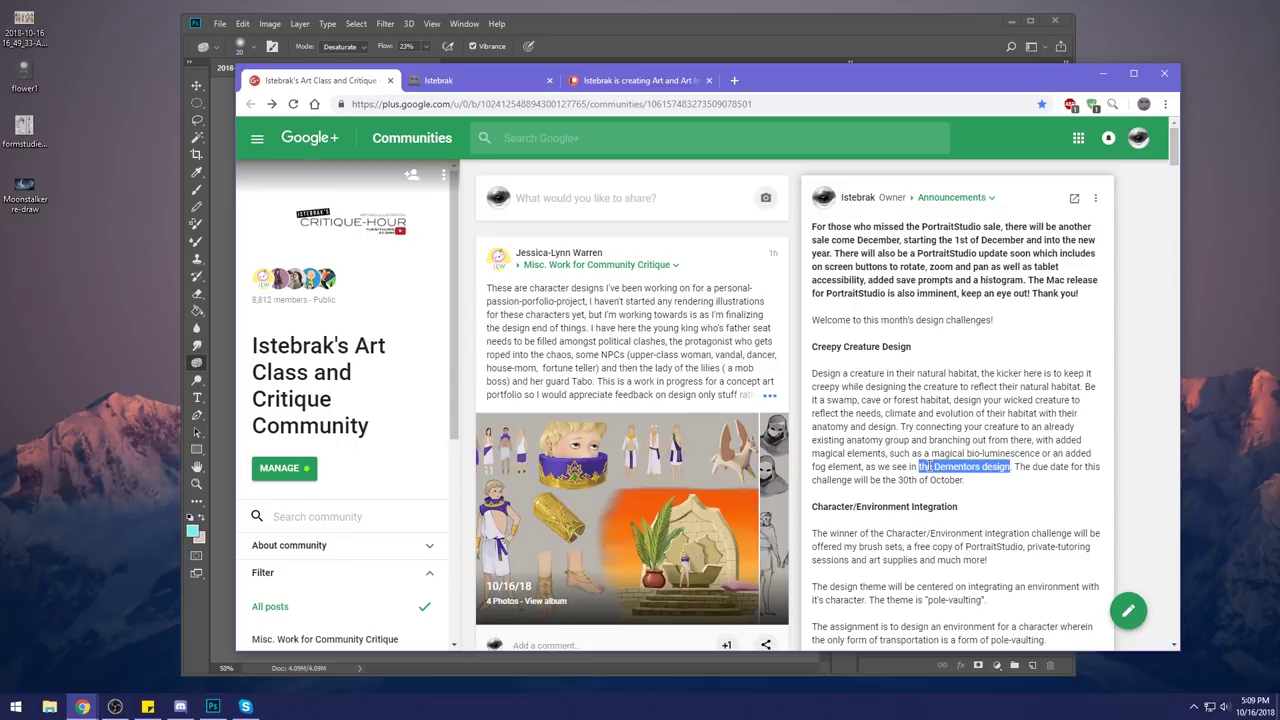
# Scroll down to the announcement's attached 6-photo reference album.
pyautogui.scroll(-4, 926, 466)
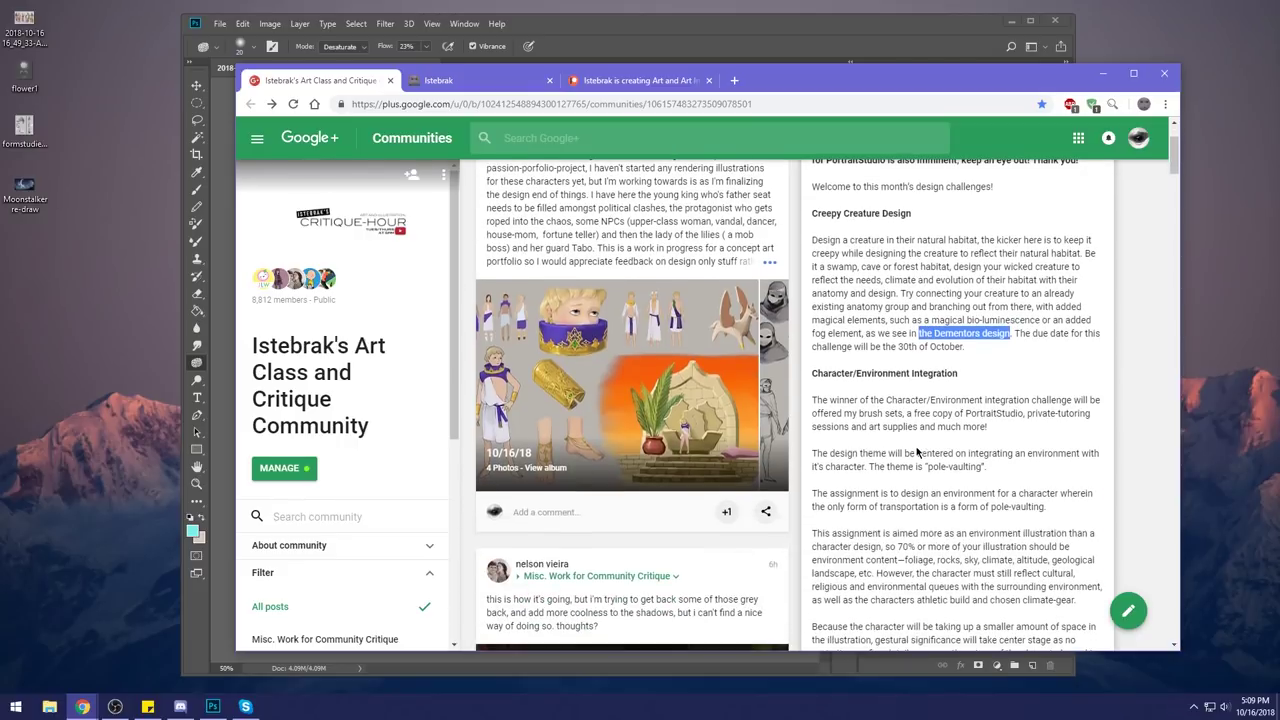
pyautogui.scroll(-5, 930, 420)
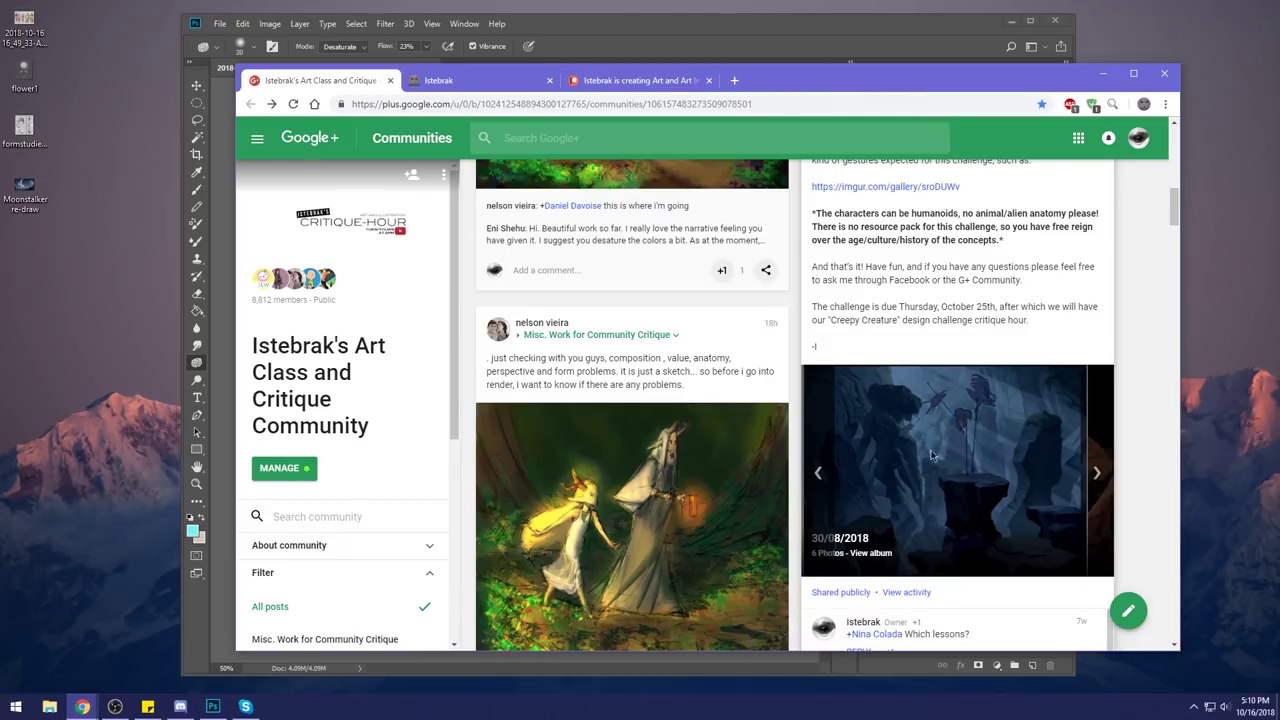
# Flip through the album pictures from the blue scene to the brown rocky ones.
pyautogui.click(1098, 476)
pyautogui.click(1098, 476)
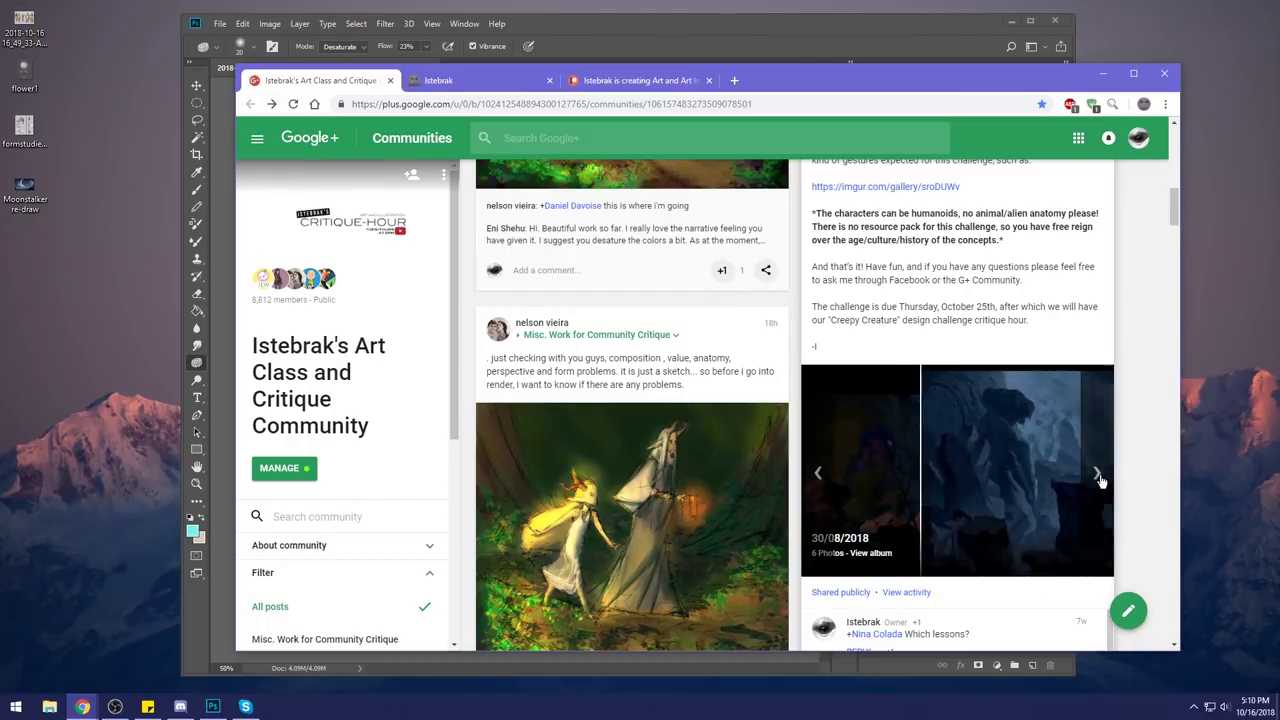
pyautogui.click(1098, 477)
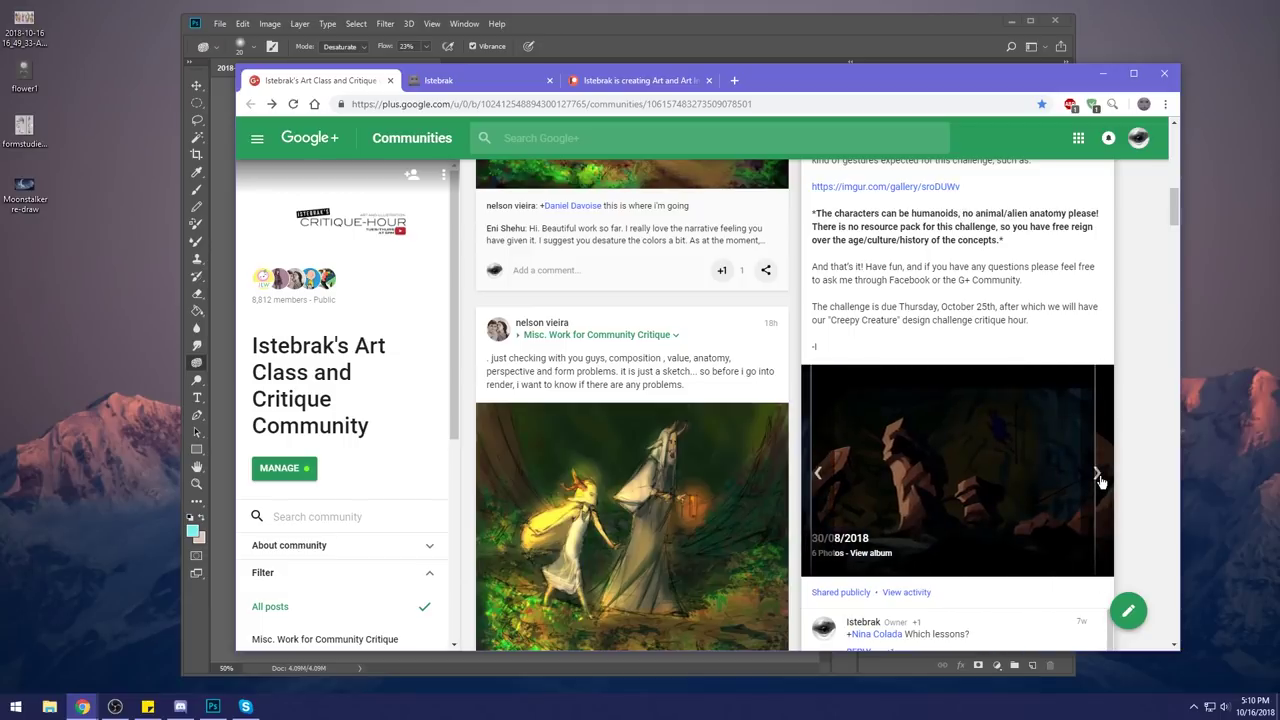
pyautogui.click(1099, 477)
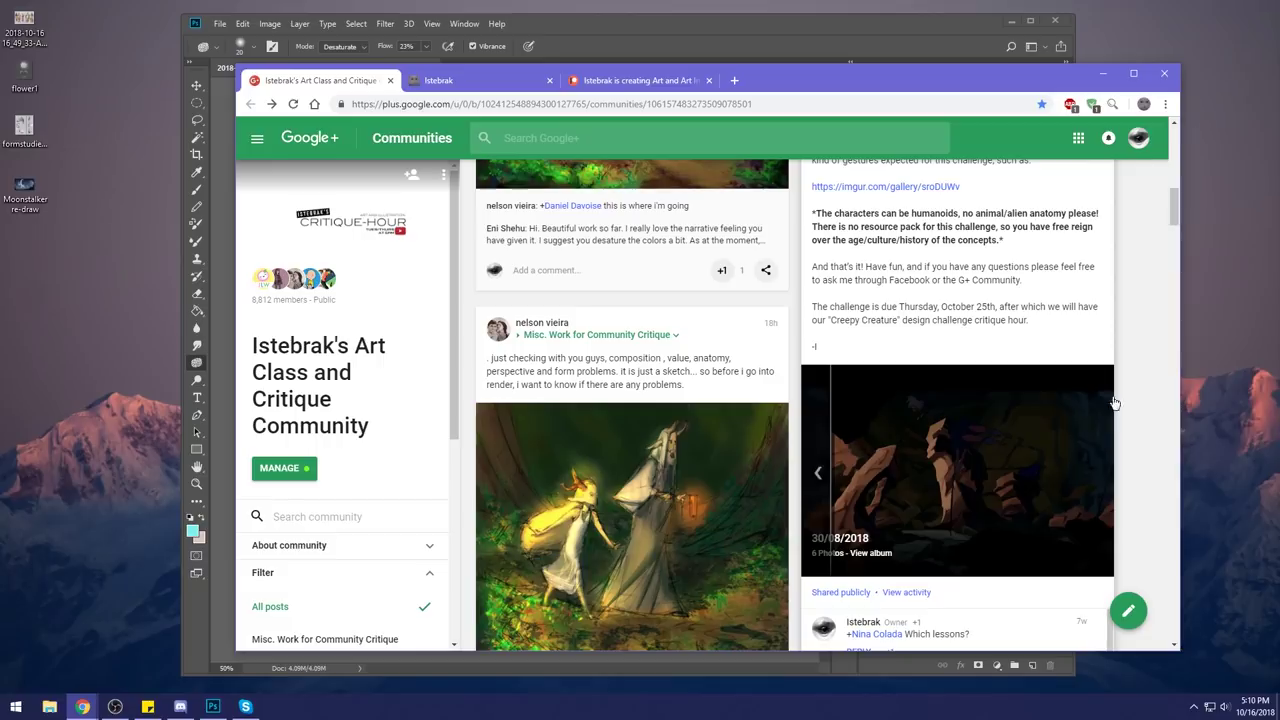
pyautogui.scroll(-2, 1143, 400)
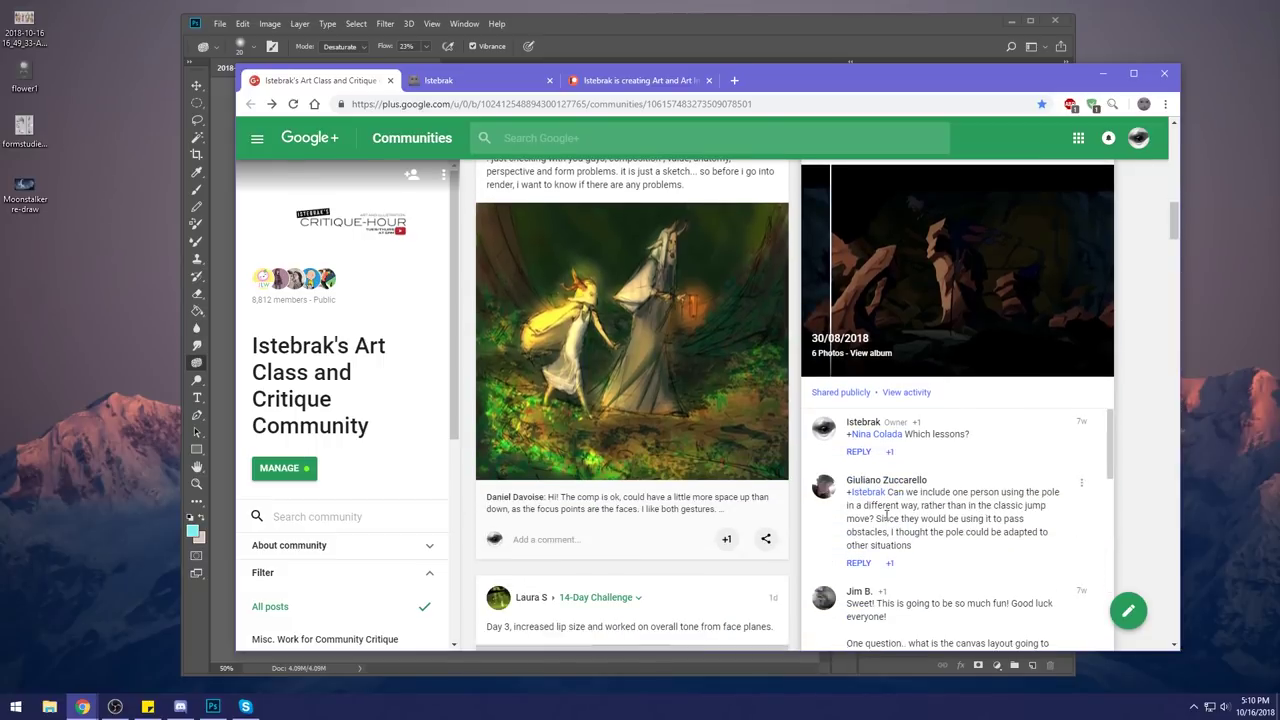
pyautogui.scroll(-5, 1122, 460)
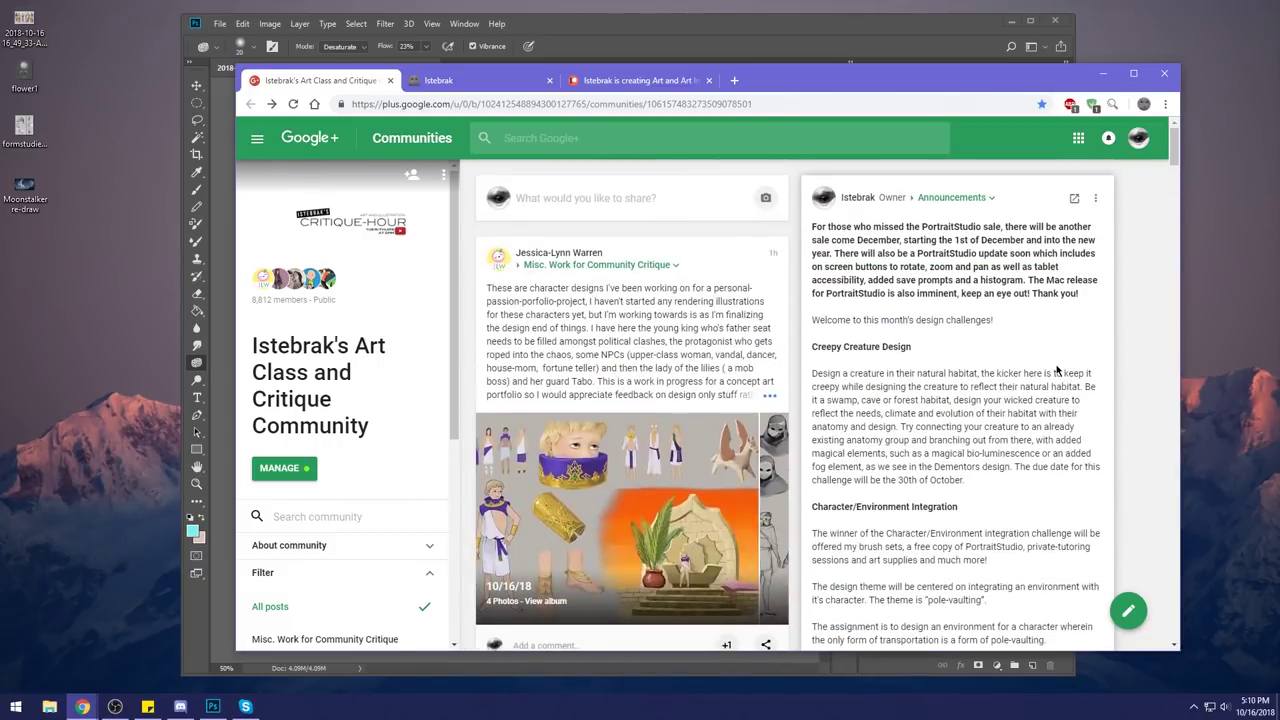
pyautogui.scroll(-5, 1142, 265)
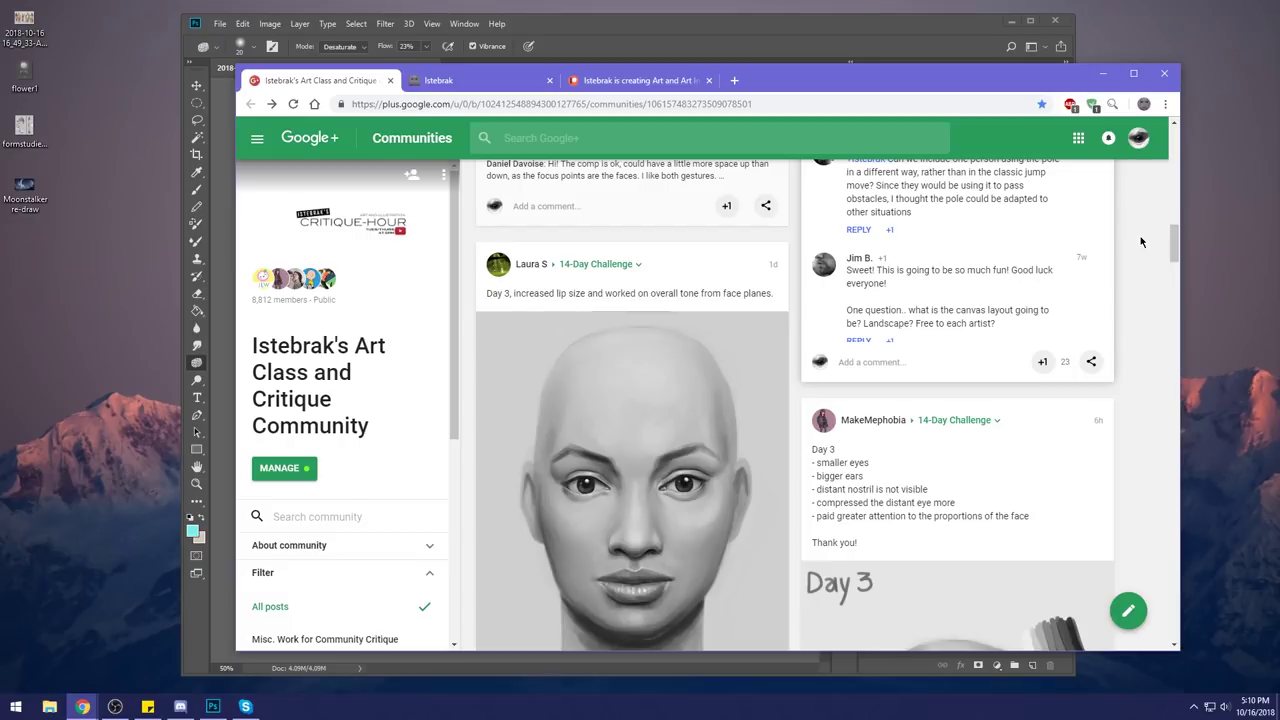
pyautogui.scroll(10, 1141, 241)
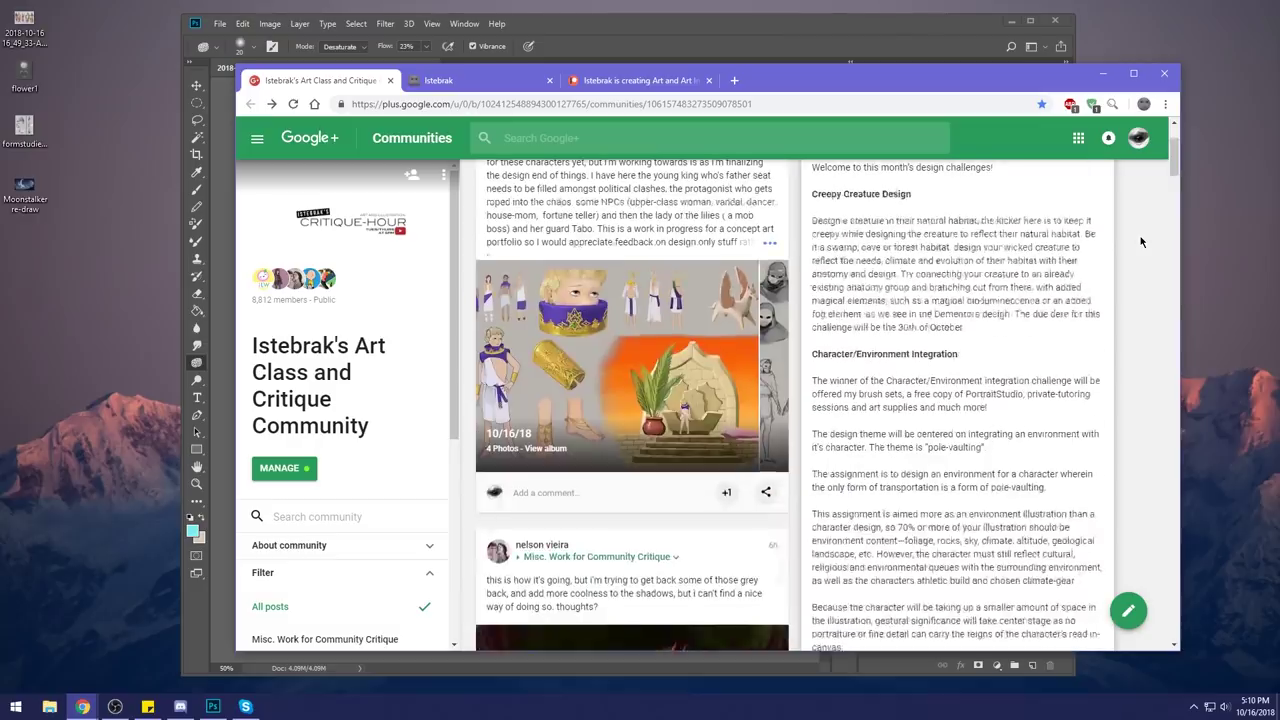
pyautogui.scroll(2, 1141, 241)
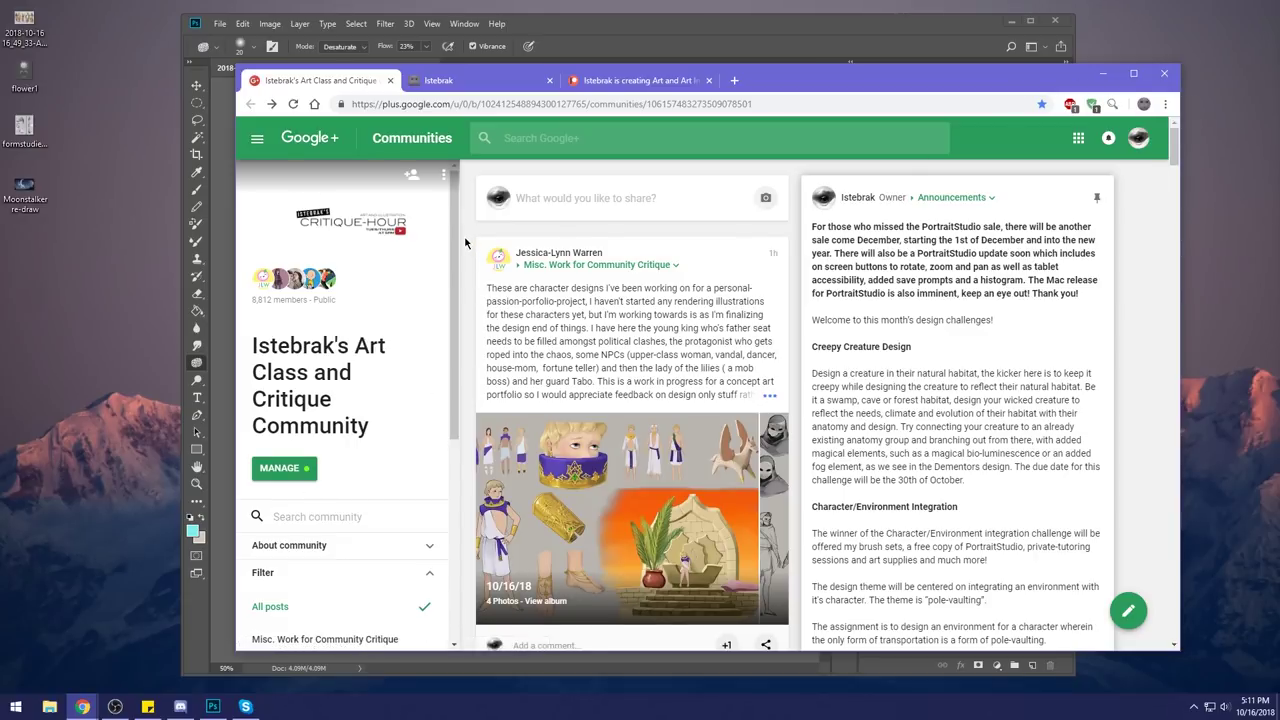
pyautogui.click(604, 6)
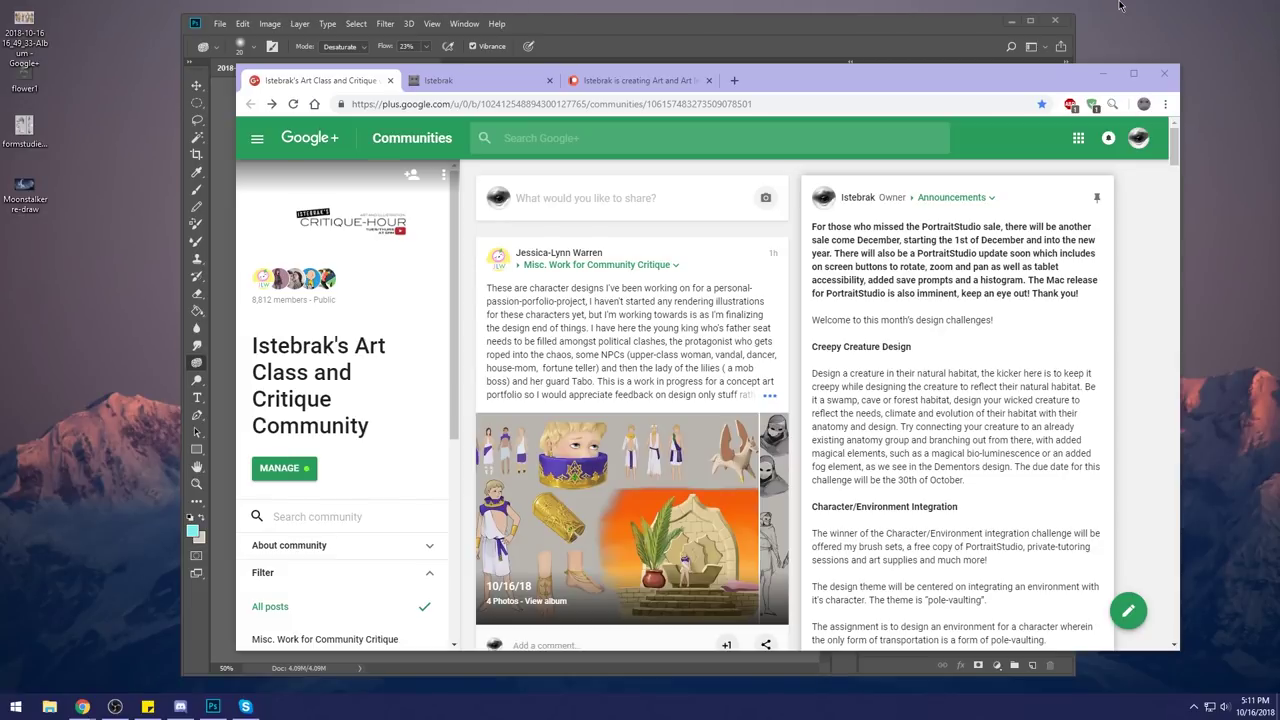
# Look over the Istebrak portfolio and Patreon tabs, then minimize Chrome to reveal Photoshop.
pyautogui.click(460, 82)
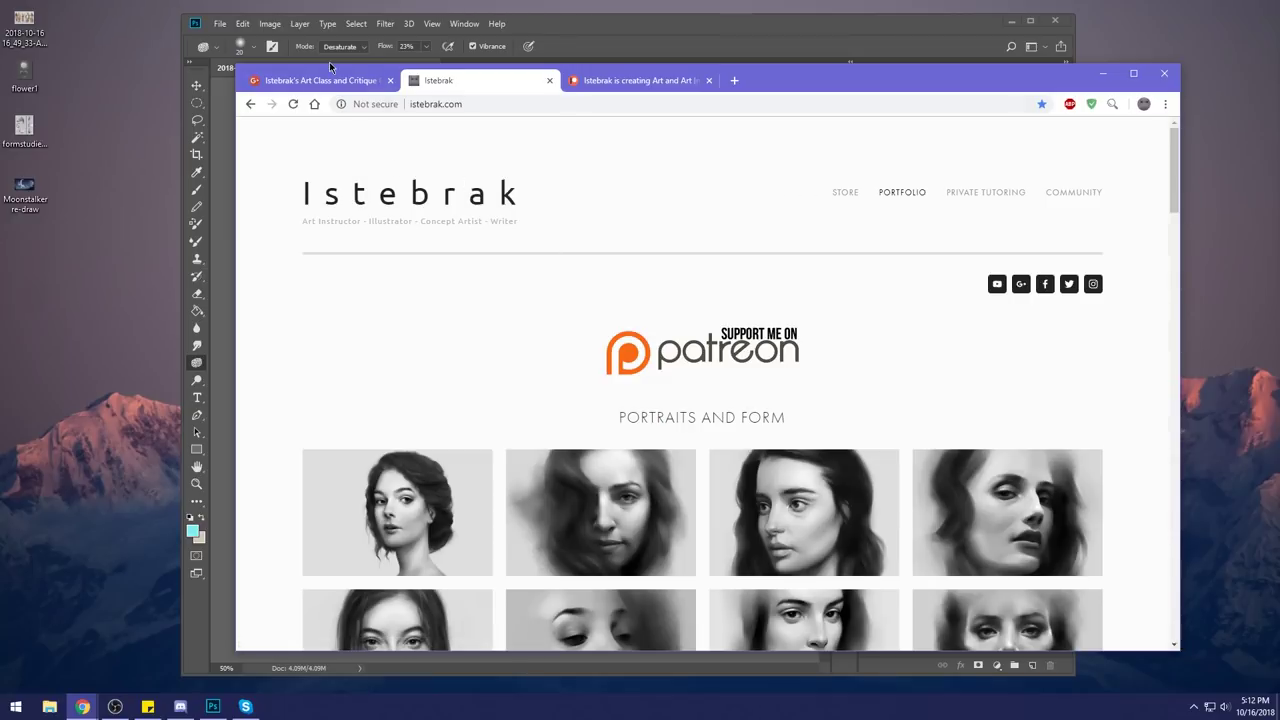
pyautogui.click(357, 82)
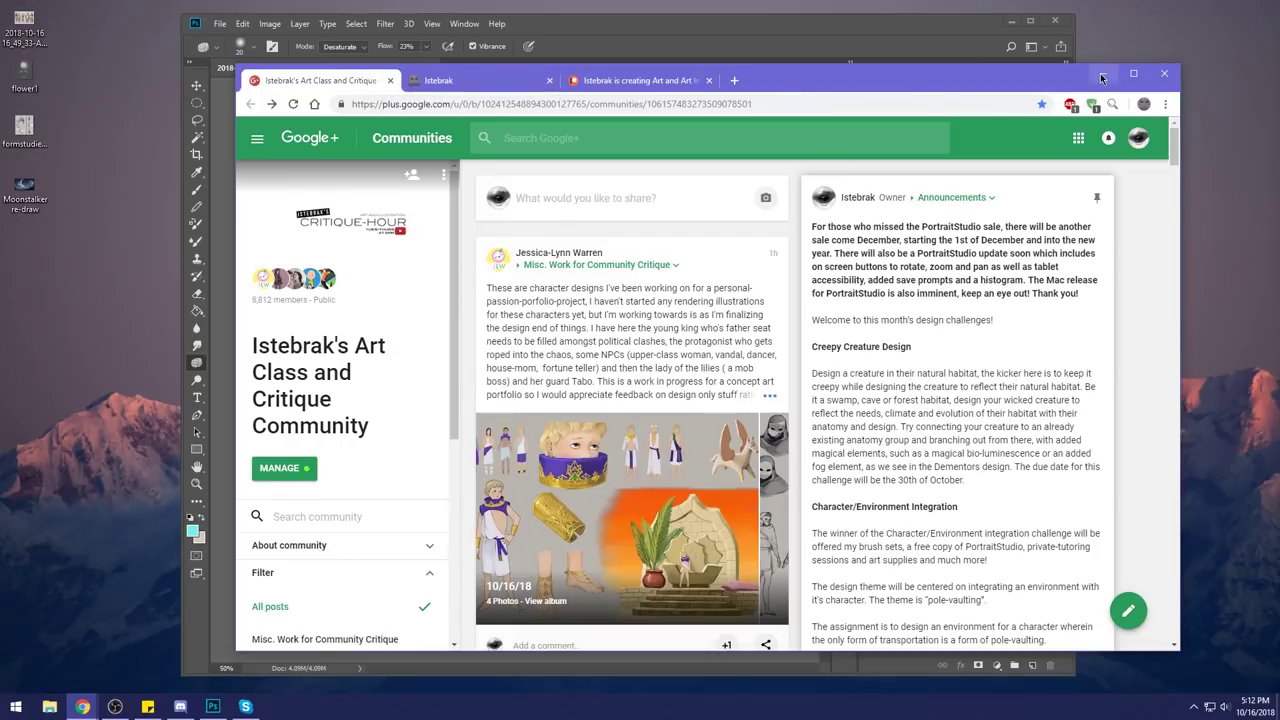
pyautogui.click(627, 75)
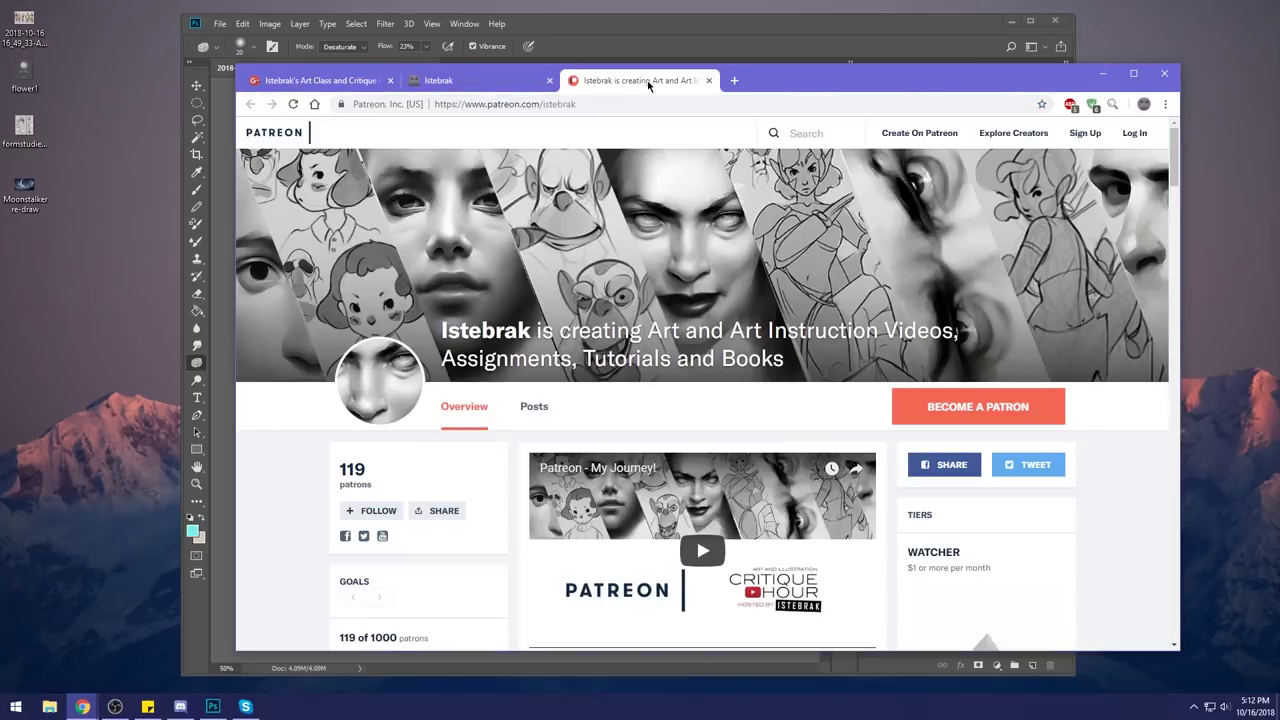
pyautogui.click(312, 80)
pyautogui.click(1103, 73)
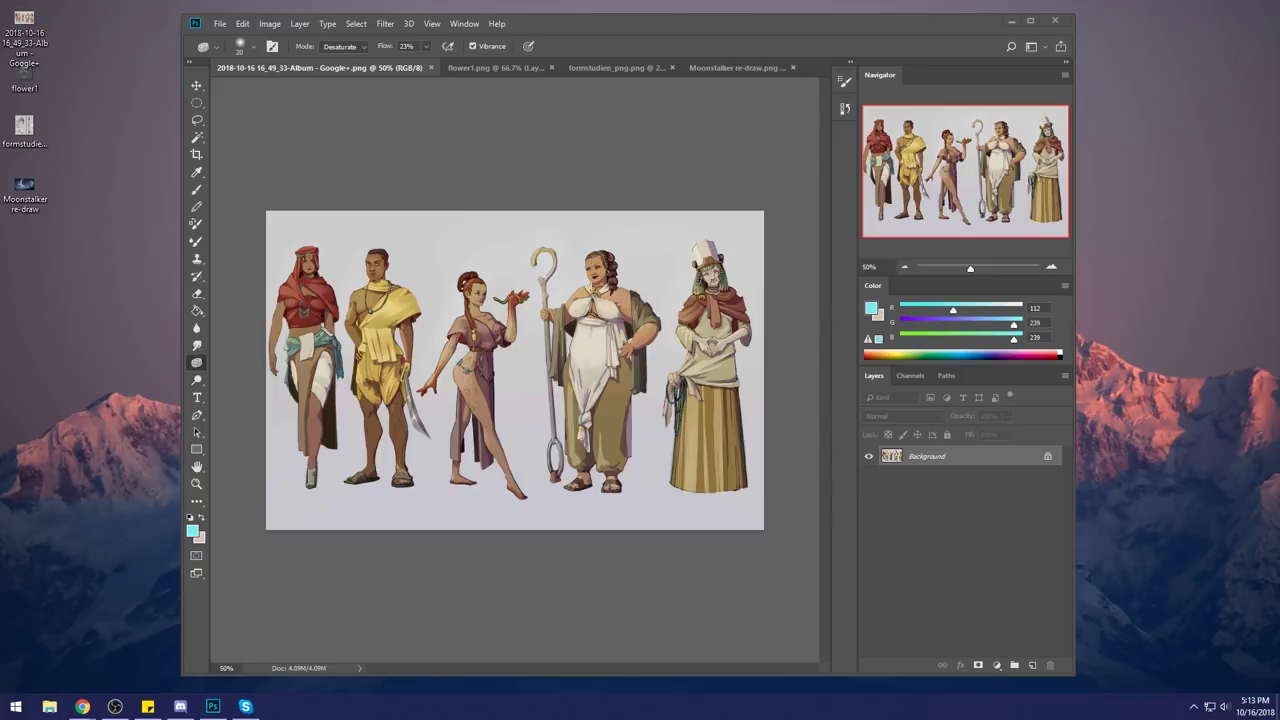
# Bring Chrome's Google+ art critique community page back to the front from the taskbar.
pyautogui.moveTo(83, 706)
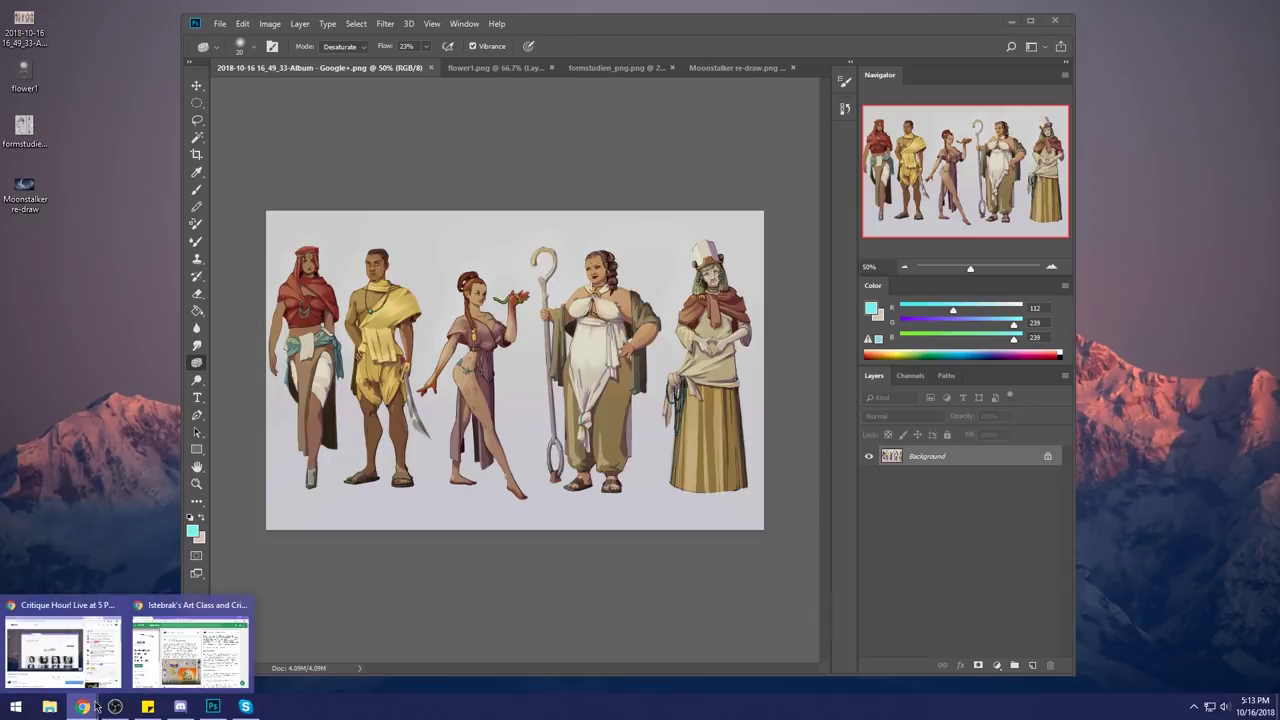
pyautogui.click(178, 662)
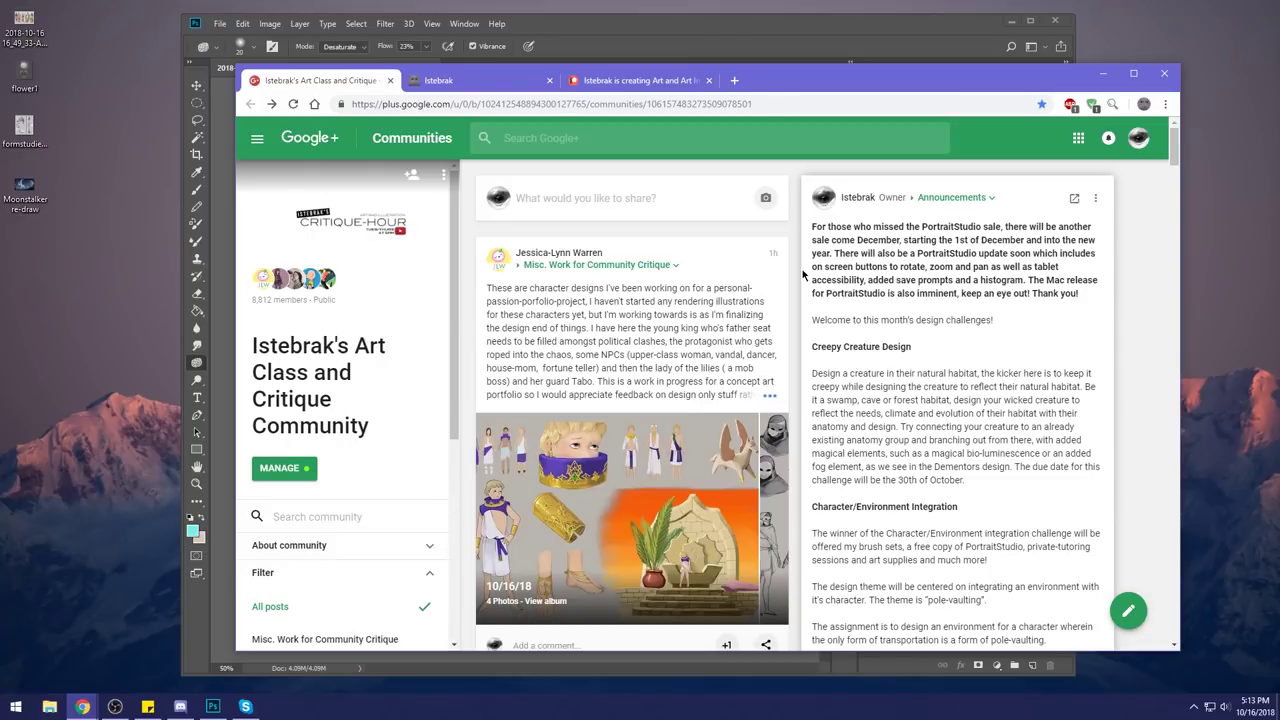
# Select the announcement's phrase about rotate, zoom and pan buttons, then minimize Chrome.
pyautogui.moveTo(829, 266); pyautogui.dragTo(988, 267)
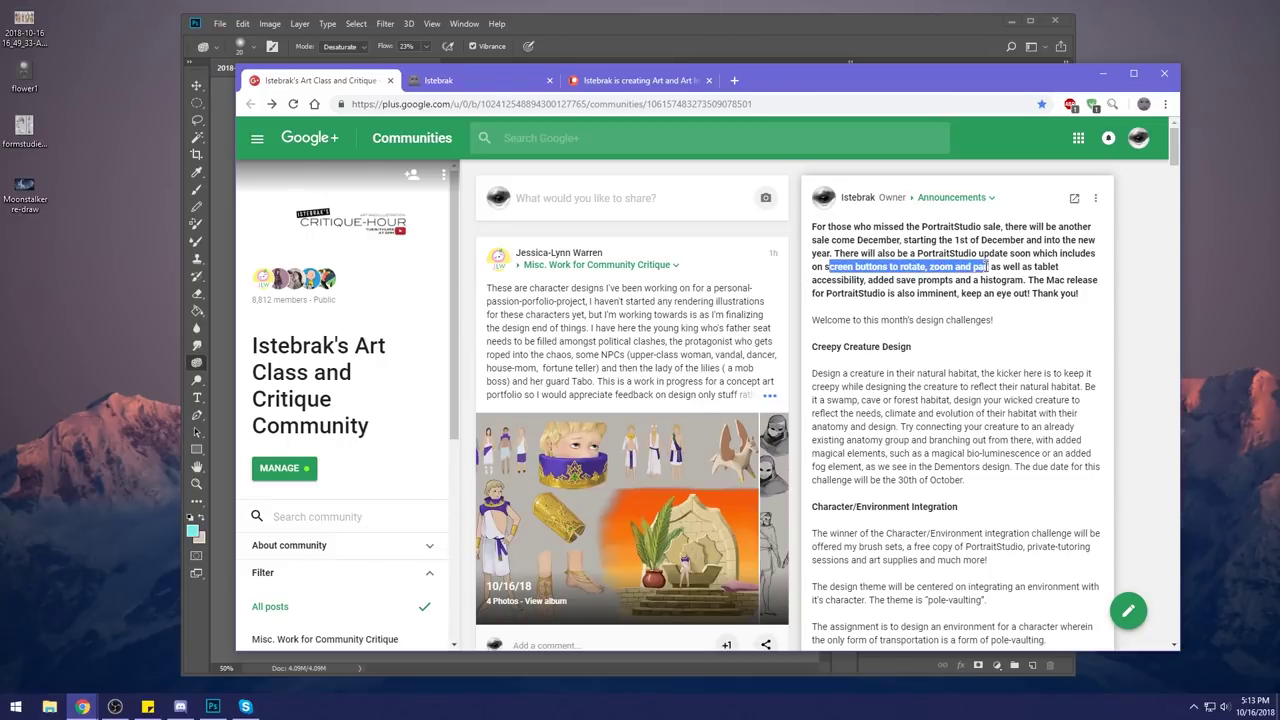
pyautogui.click(988, 267)
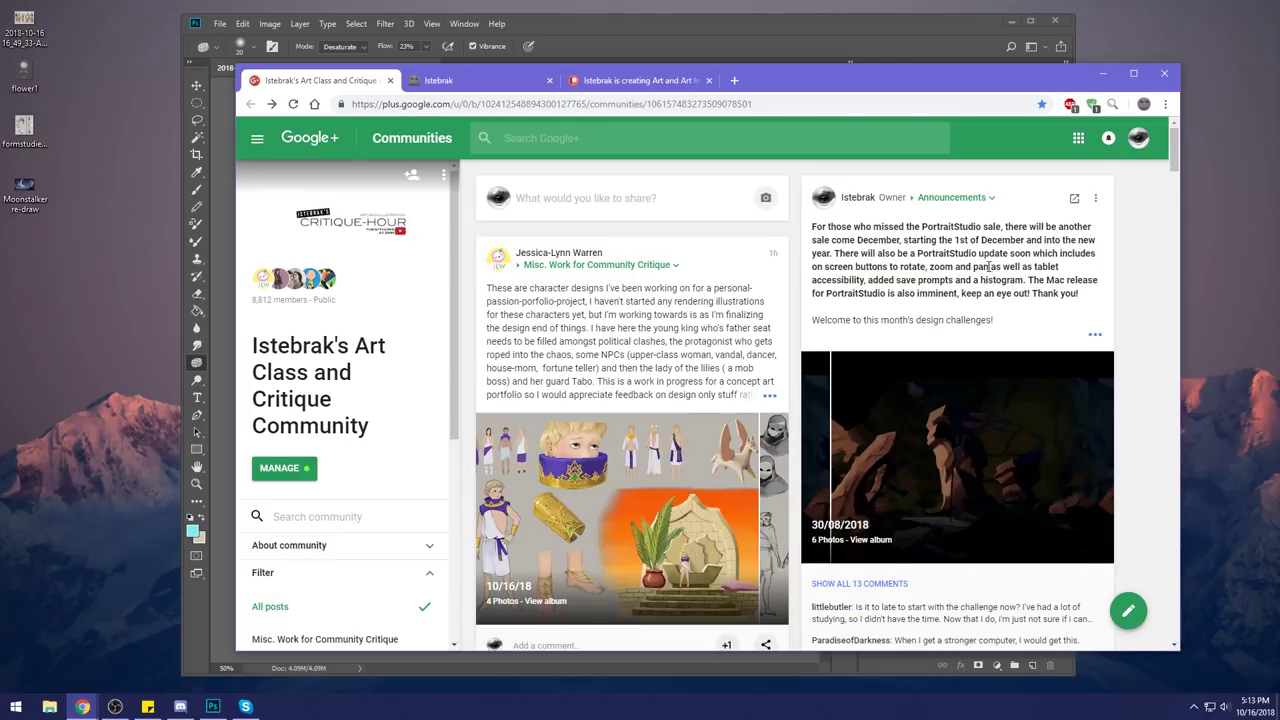
pyautogui.moveTo(988, 267); pyautogui.dragTo(828, 267)
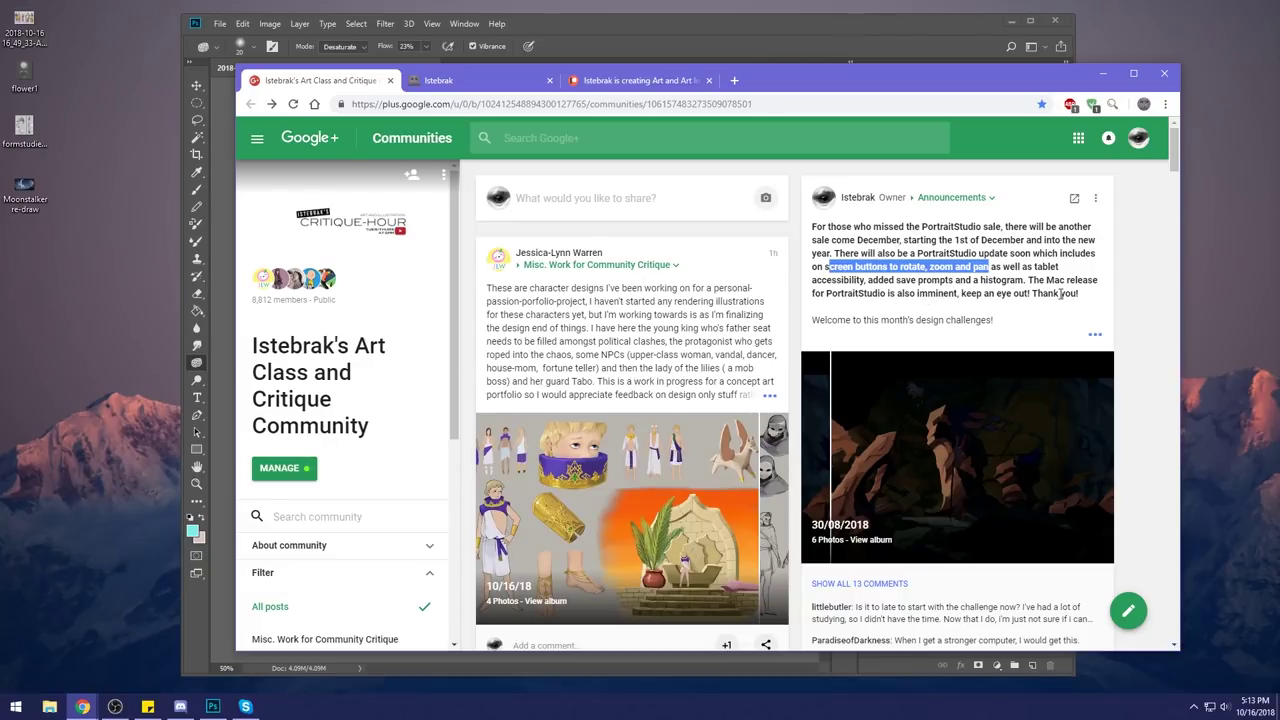
pyautogui.click(1138, 234)
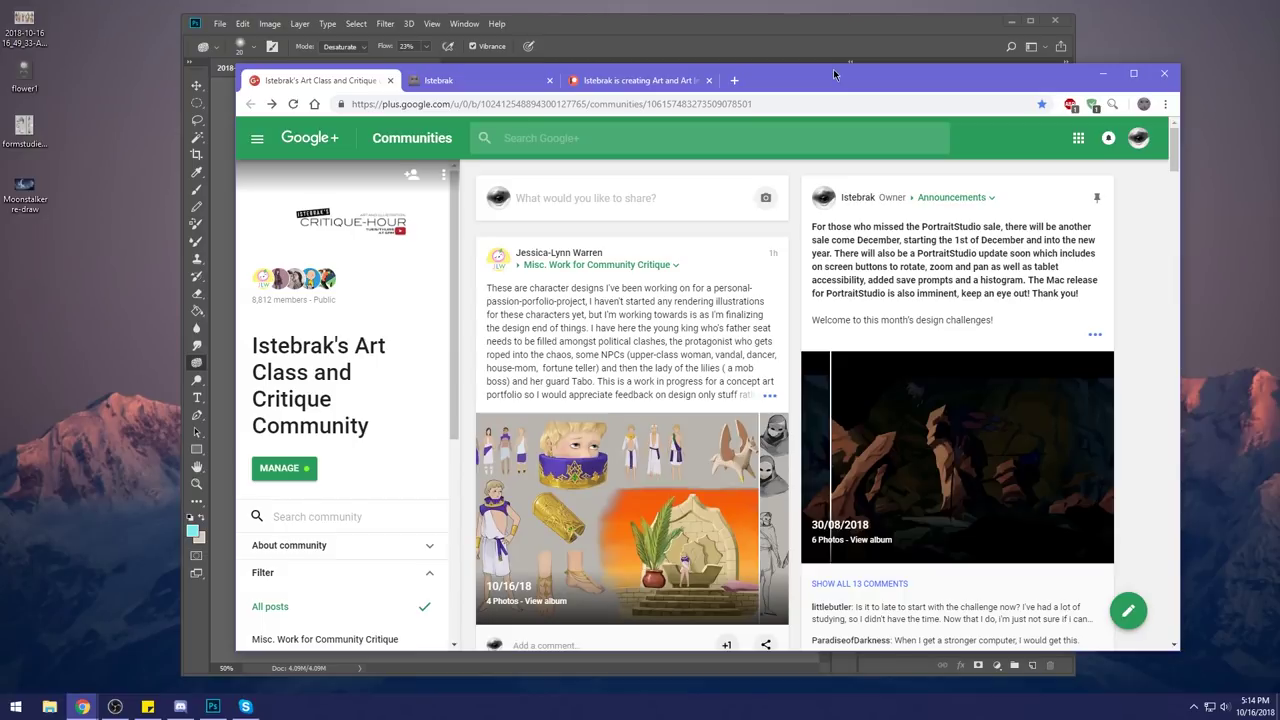
pyautogui.click(1102, 74)
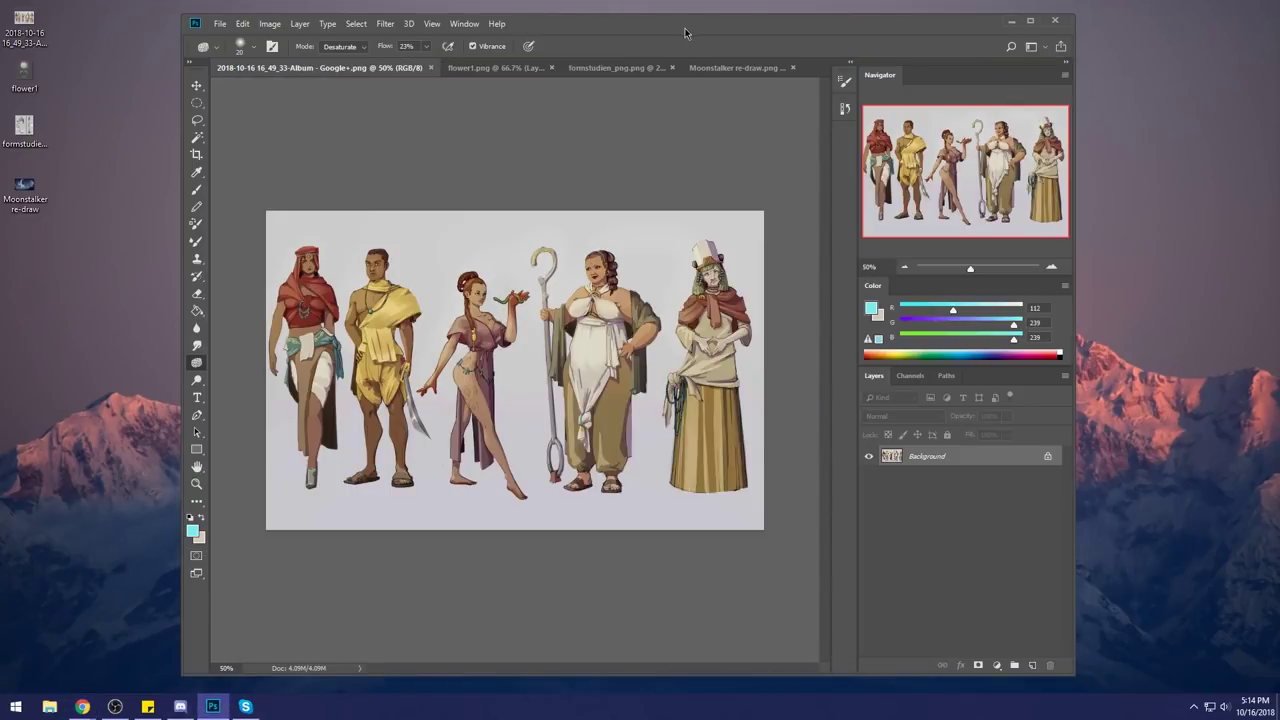
# Maximize the Photoshop window and zoom the lineup painting in to 100%.
pyautogui.doubleClick(686, 24)
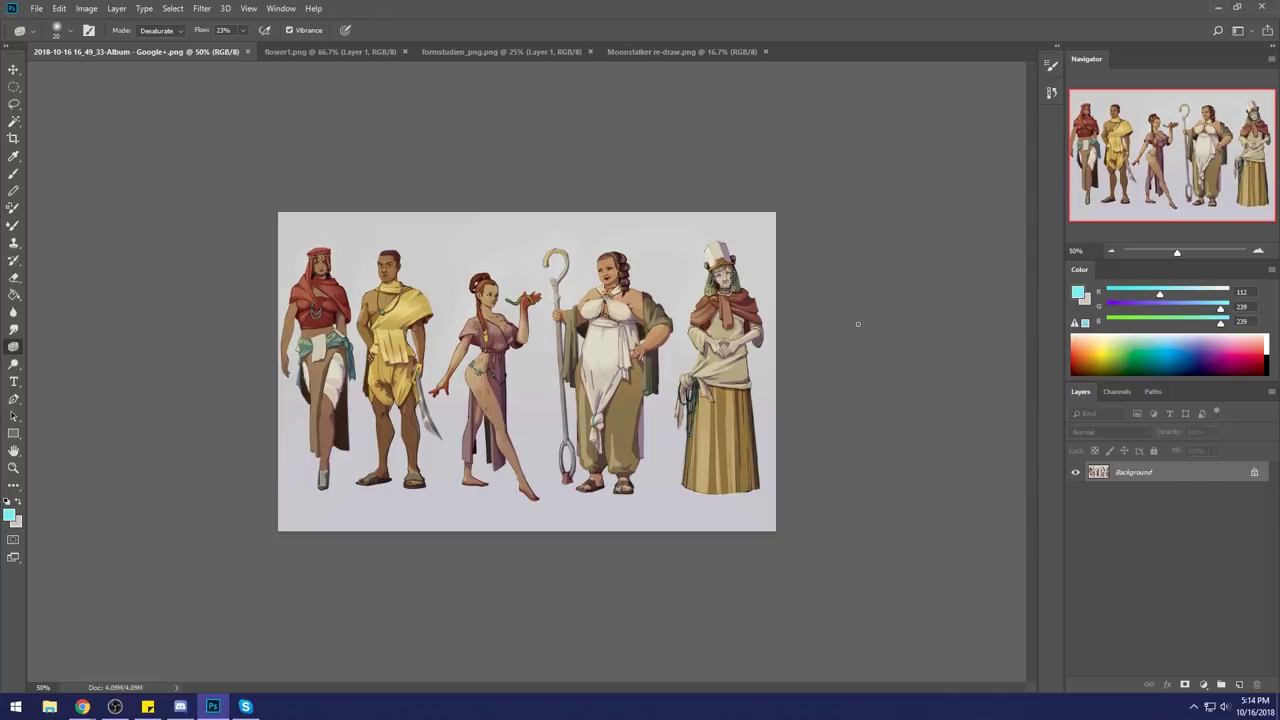
pyautogui.hotkey('ctrl', '+')
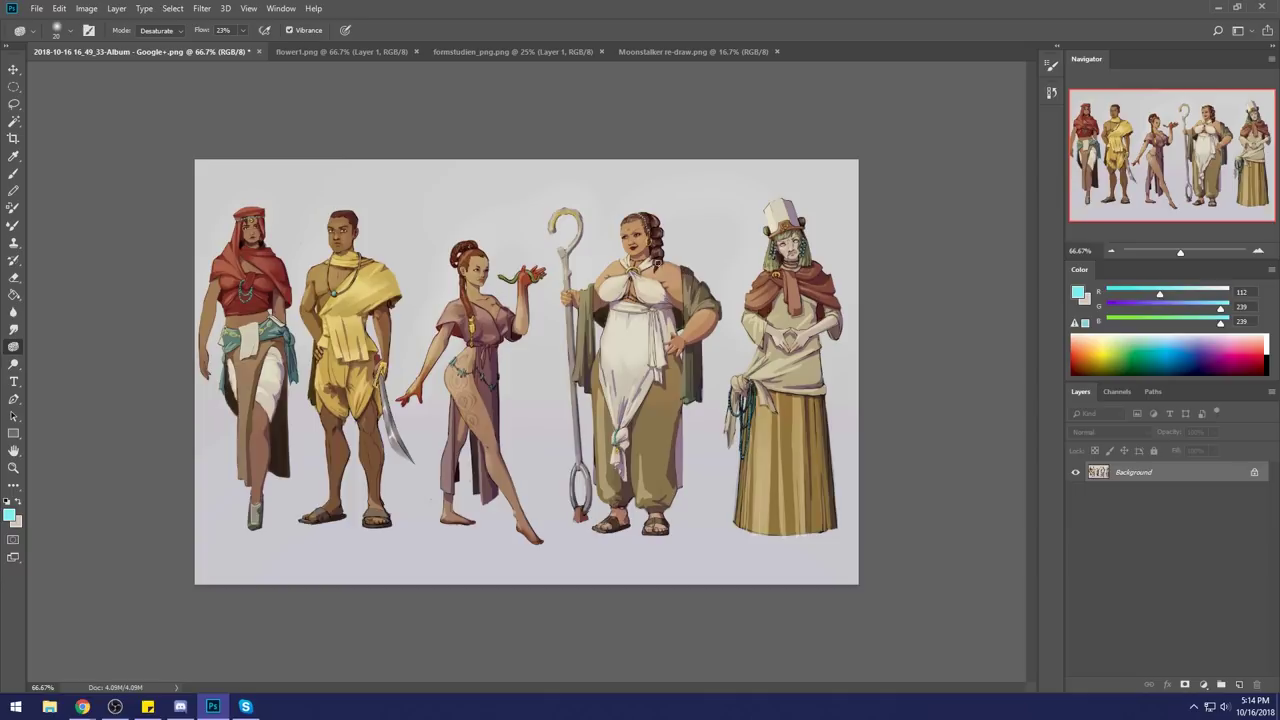
pyautogui.hotkey('ctrl', '+')
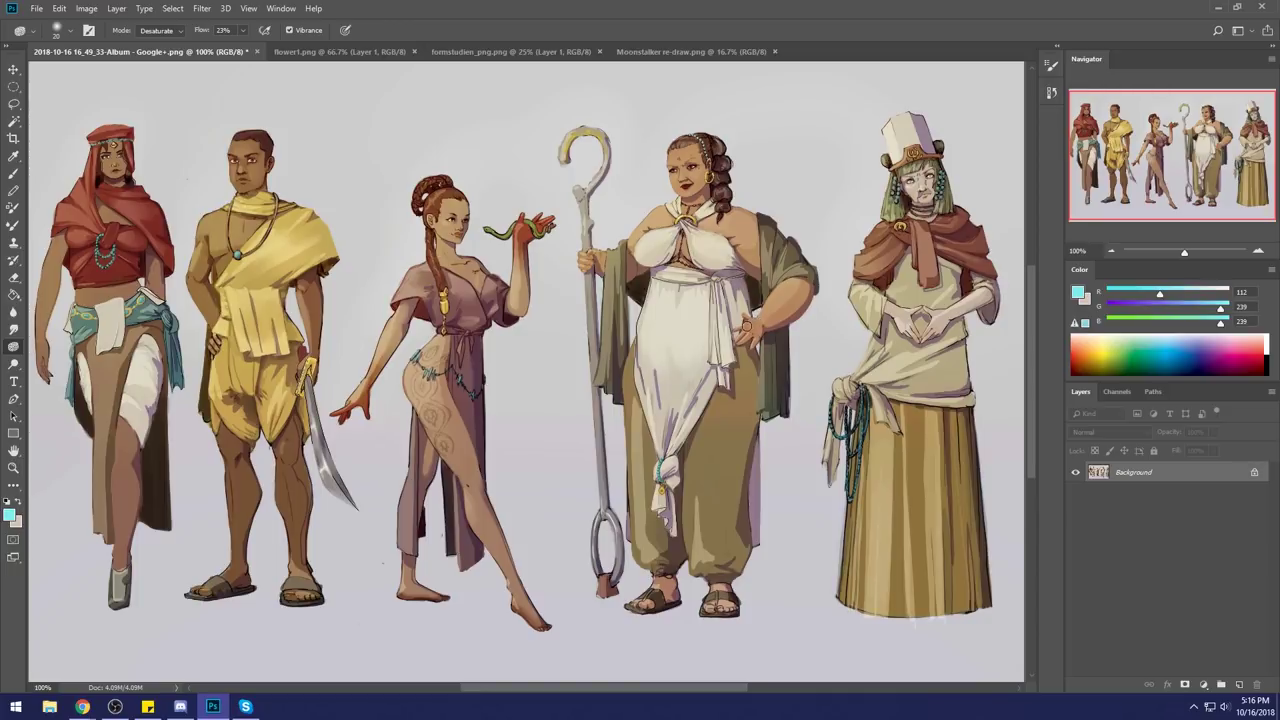
# Zoom out to 66.7%, lasso the staff-holding woman, and copy her onto a new layer.
pyautogui.hotkey('ctrl', '-')
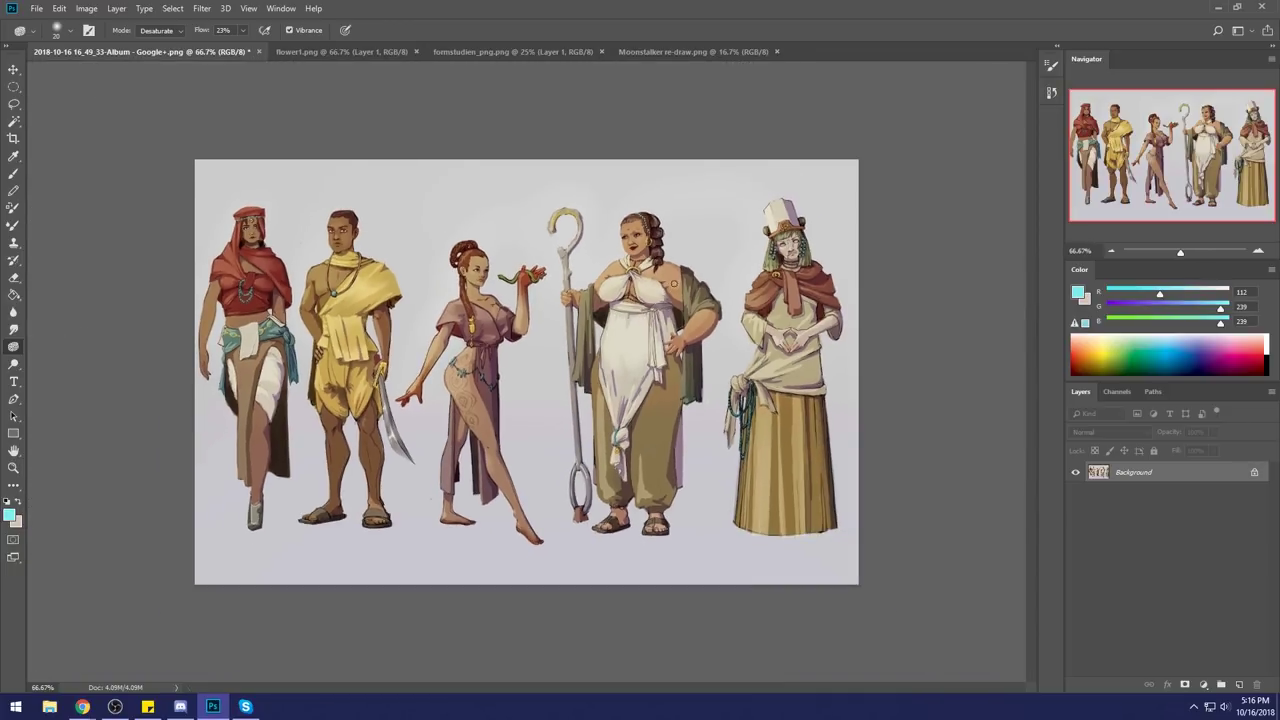
pyautogui.press('l')
pyautogui.moveTo(682, 200)
pyautogui.mouseDown()
pyautogui.moveTo(597, 183)
pyautogui.moveTo(526, 229)
pyautogui.moveTo(556, 300)
pyautogui.moveTo(546, 449)
pyautogui.moveTo(660, 571)
pyautogui.moveTo(716, 397)
pyautogui.moveTo(702, 216)
pyautogui.moveTo(600, 172)
pyautogui.moveTo(540, 195)
pyautogui.moveTo(670, 158)
pyautogui.moveTo(729, 271)
pyautogui.moveTo(714, 194)
pyautogui.moveTo(738, 290)
pyautogui.mouseUp()
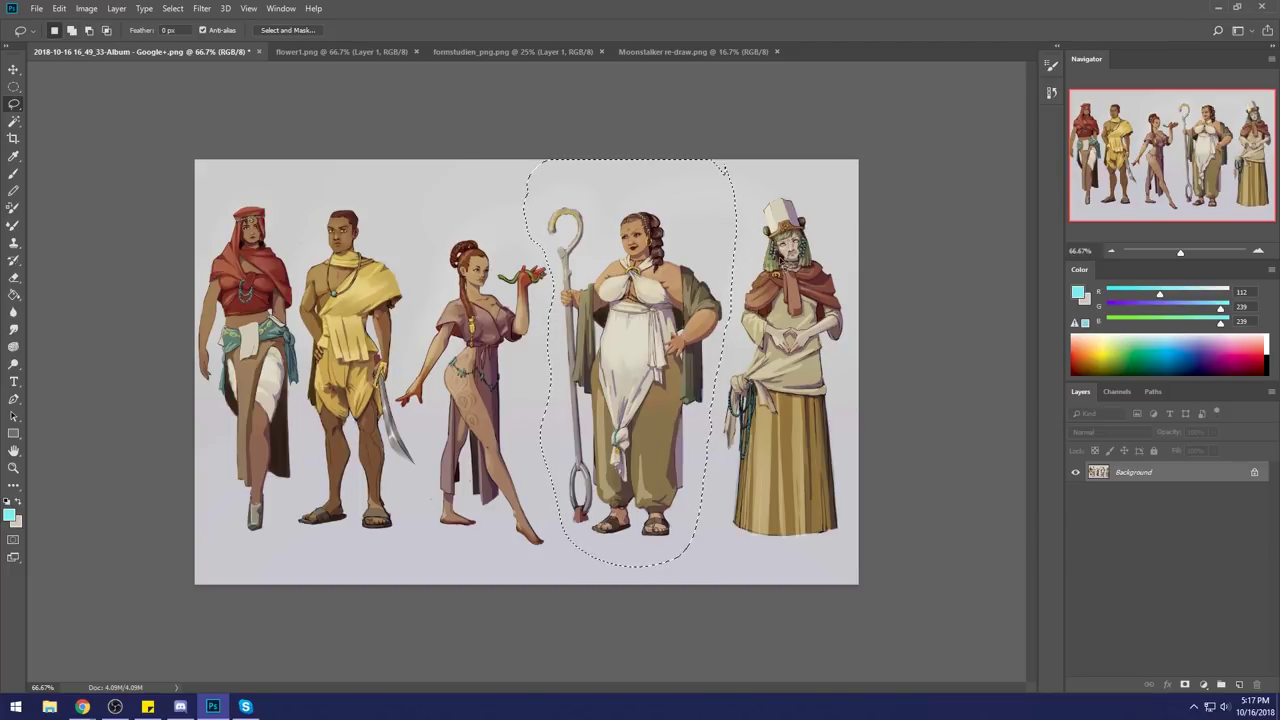
pyautogui.hotkey('ctrl', 'j')
# Squash the copied figure slightly shorter from the top with Free Transform and commit.
pyautogui.hotkey('ctrl', 't')
pyautogui.moveTo(630, 158); pyautogui.dragTo(630, 191)
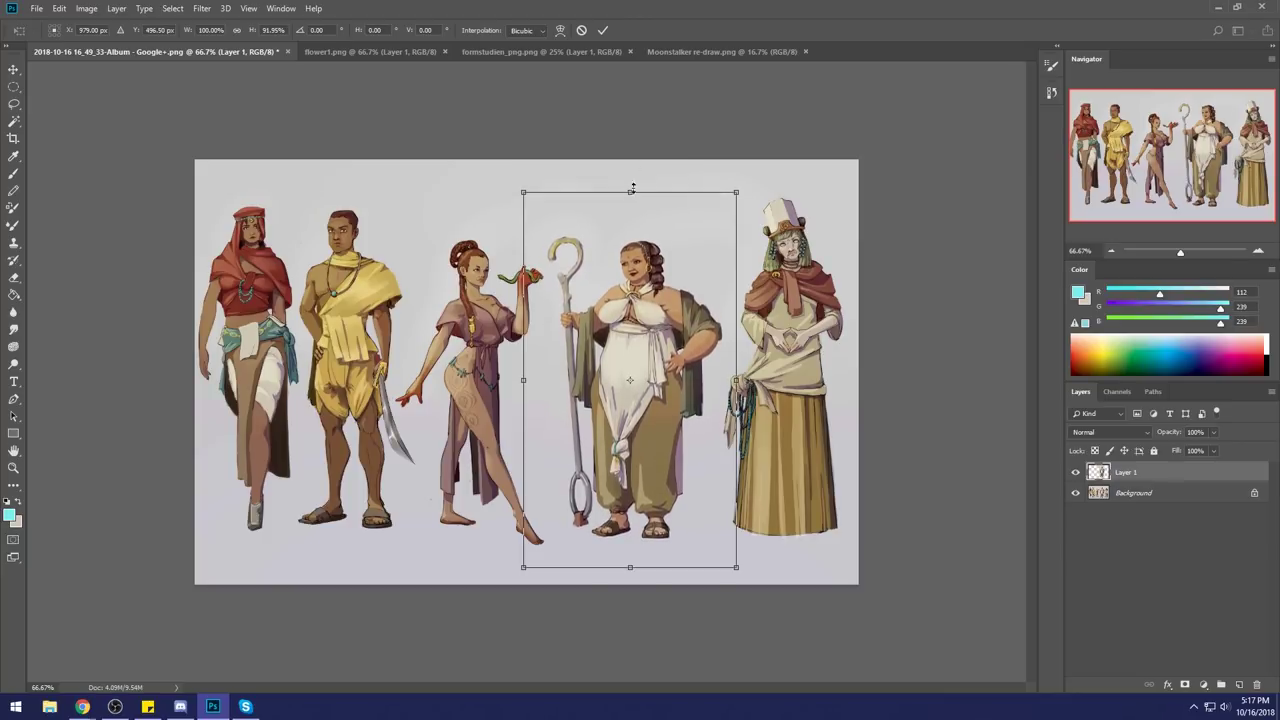
pyautogui.click(603, 30)
# Open Liquify and warp the figure's face and chest with the Forward Warp brush.
pyautogui.click(202, 8)
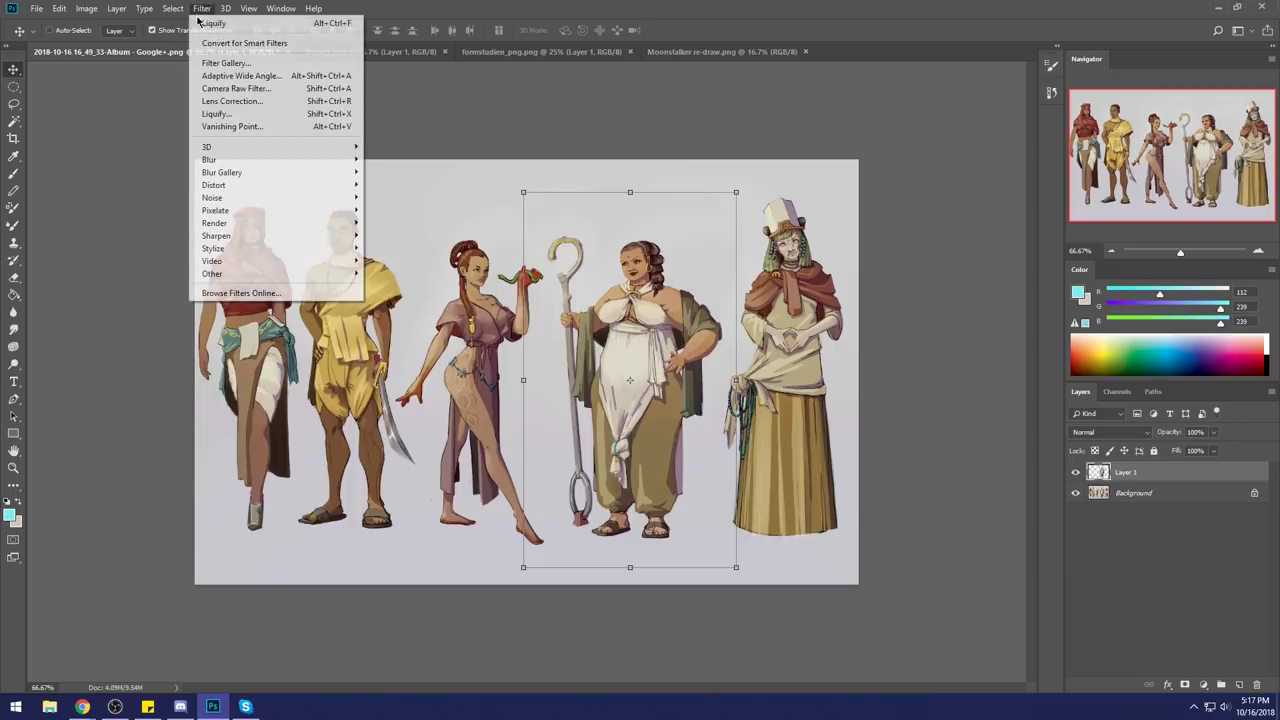
pyautogui.click(228, 111)
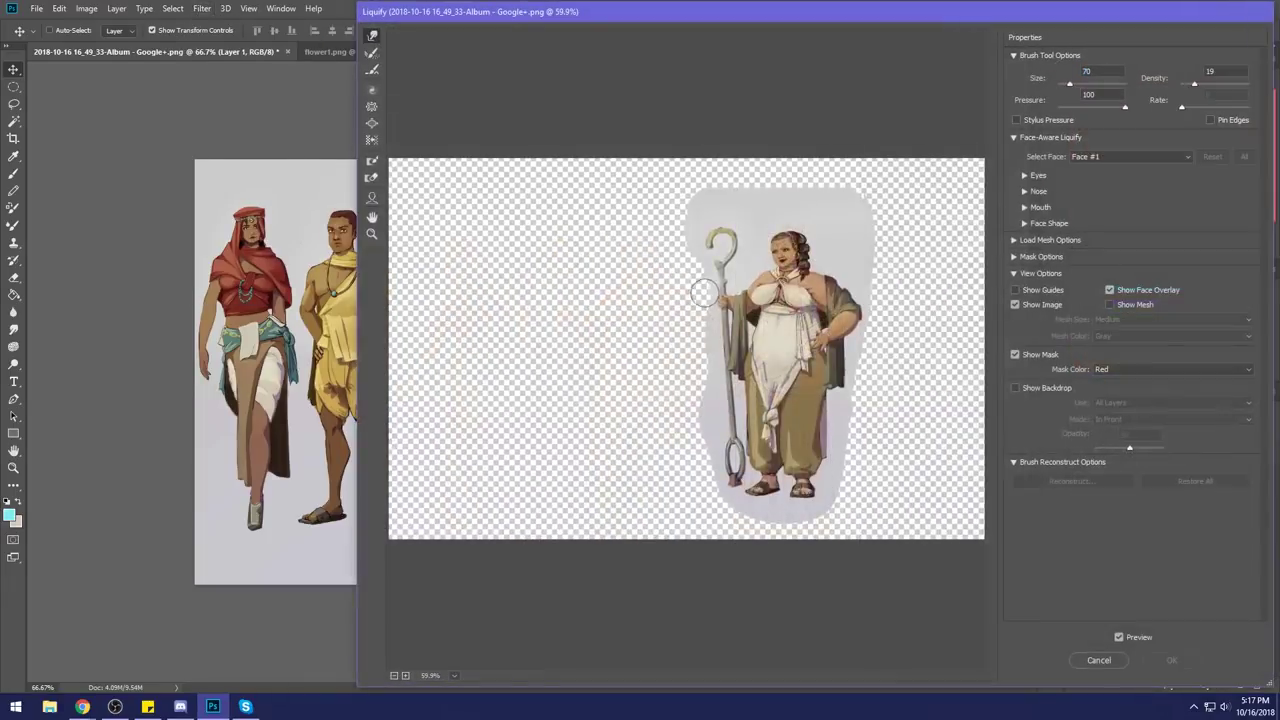
pyautogui.press(']')
pyautogui.press(']')
pyautogui.press(']')
pyautogui.press(']')
pyautogui.press(']')
pyautogui.press(']')
pyautogui.press(']')
pyautogui.press(']')
pyautogui.moveTo(786, 277); pyautogui.dragTo(791, 274)
# Resize the warp brush and push the hand and sleeve at her hip down-left.
pyautogui.press('[')
pyautogui.press('[')
pyautogui.press('[')
pyautogui.press('[')
pyautogui.press('[')
pyautogui.press('[')
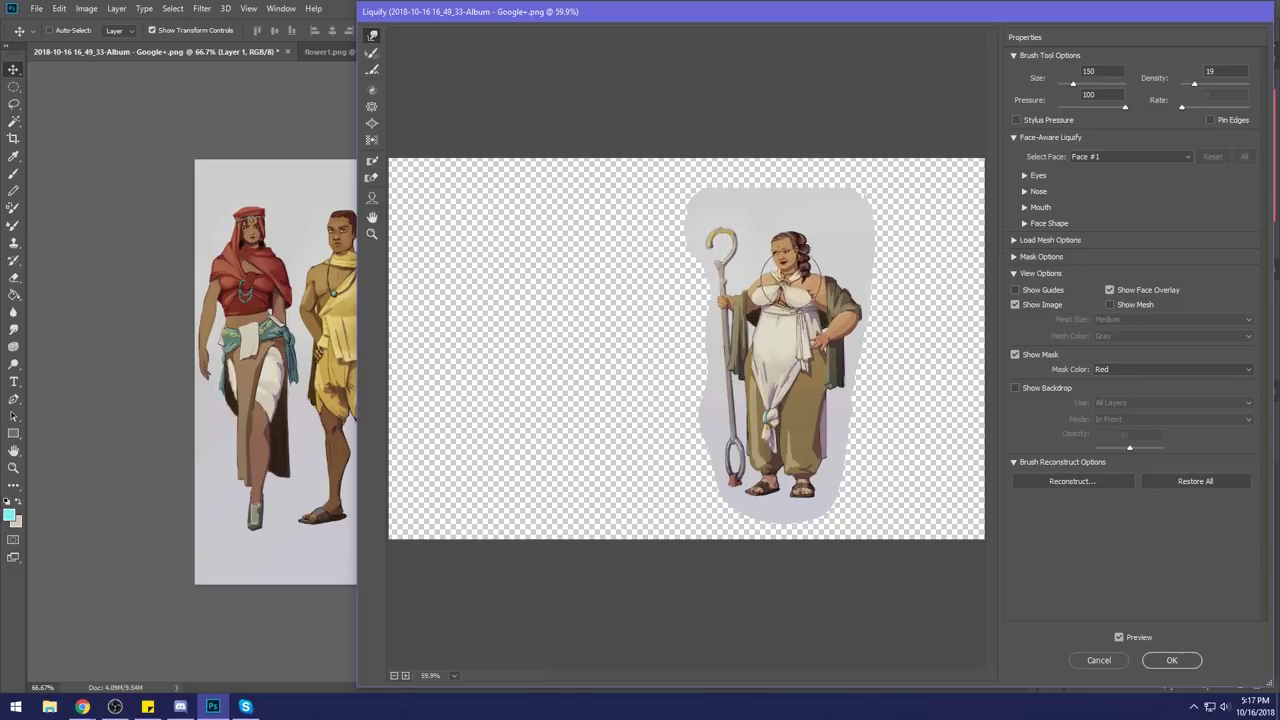
pyautogui.press(']')
pyautogui.press(']')
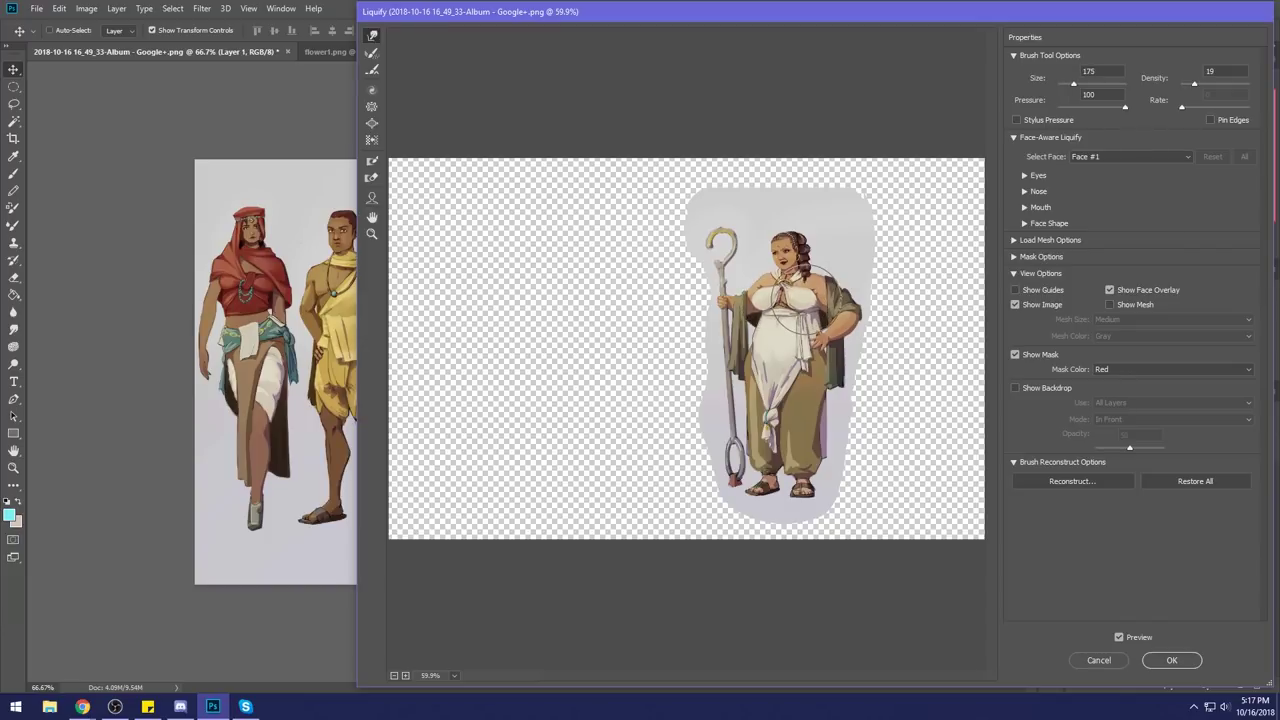
pyautogui.press(']')
pyautogui.press(']')
pyautogui.press(']')
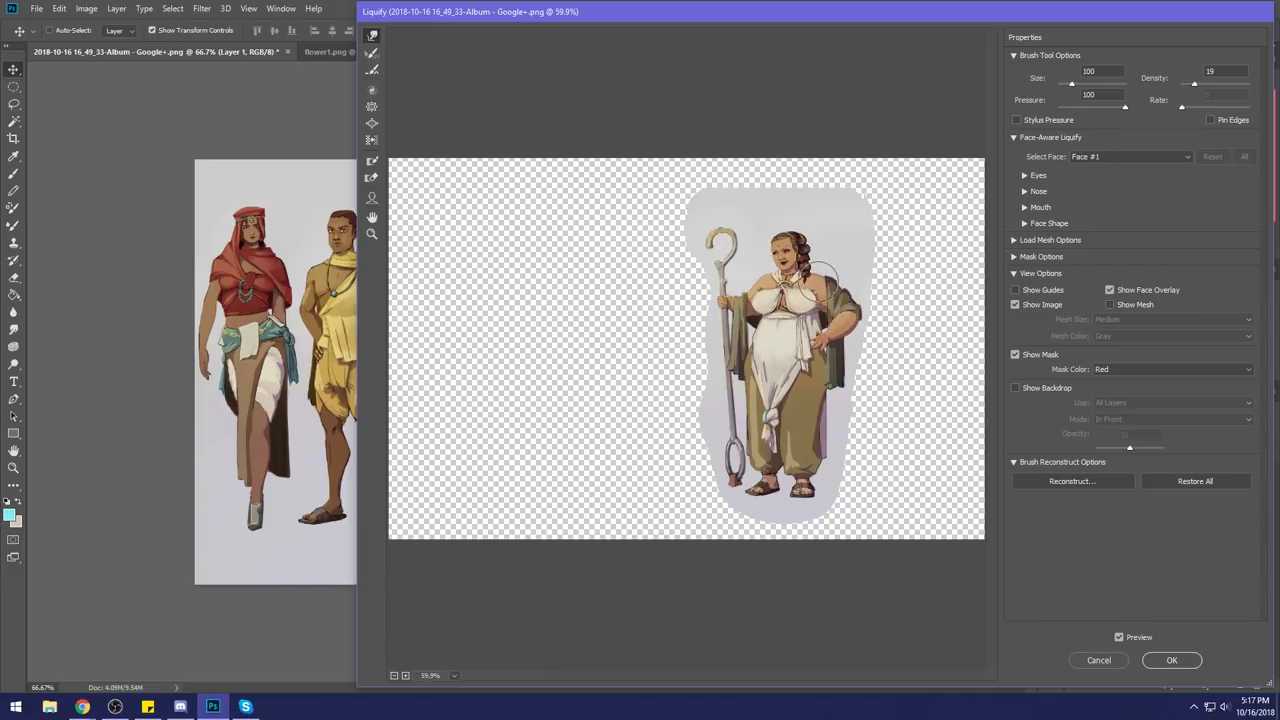
pyautogui.press(']')
pyautogui.press(']')
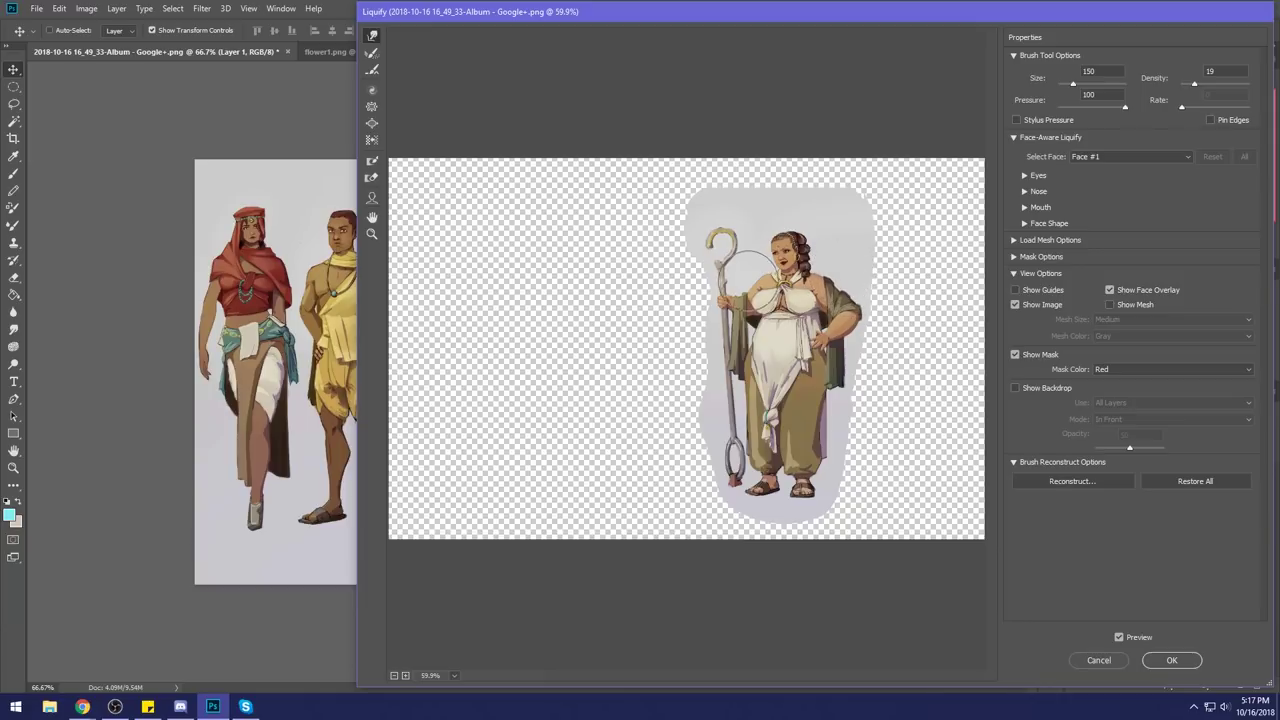
pyautogui.press('[')
pyautogui.press('[')
pyautogui.press(']')
pyautogui.press(']')
pyautogui.press(']')
pyautogui.press(']')
pyautogui.press(']')
pyautogui.press(']')
pyautogui.press('[')
pyautogui.press('[')
pyautogui.press('[')
pyautogui.press('[')
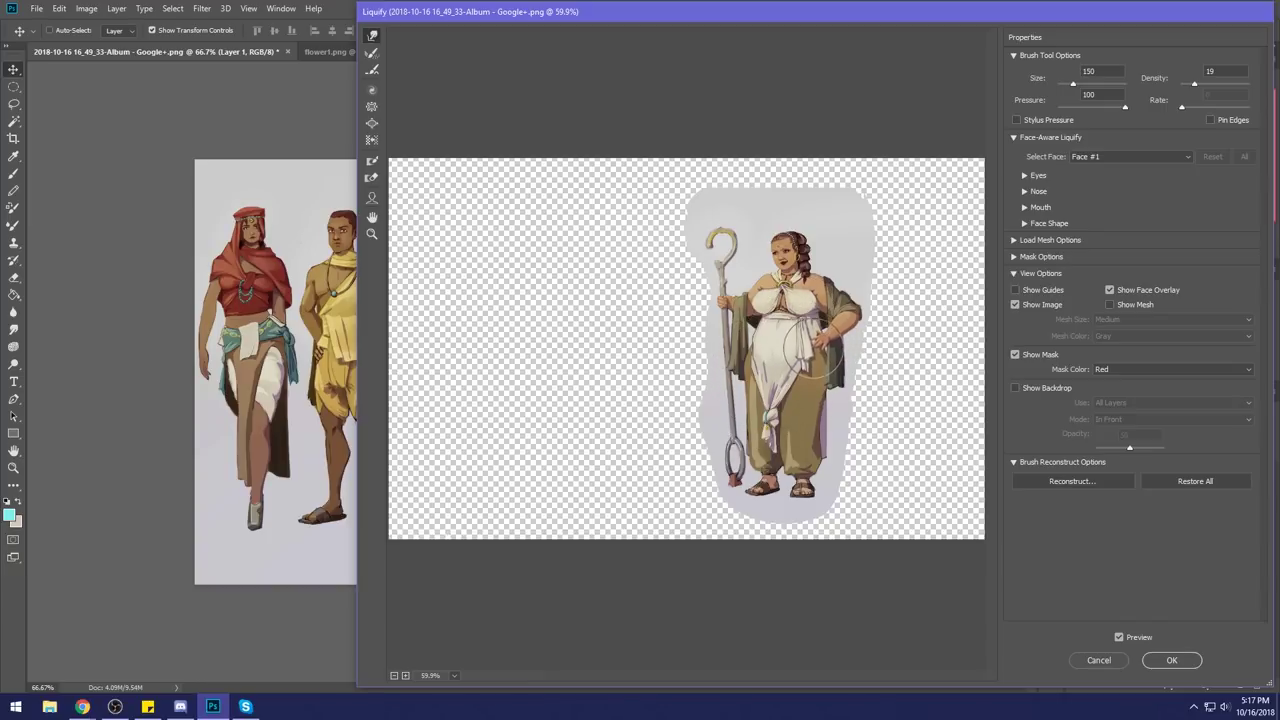
pyautogui.press('[')
pyautogui.press('[')
pyautogui.press('[')
pyautogui.press('[')
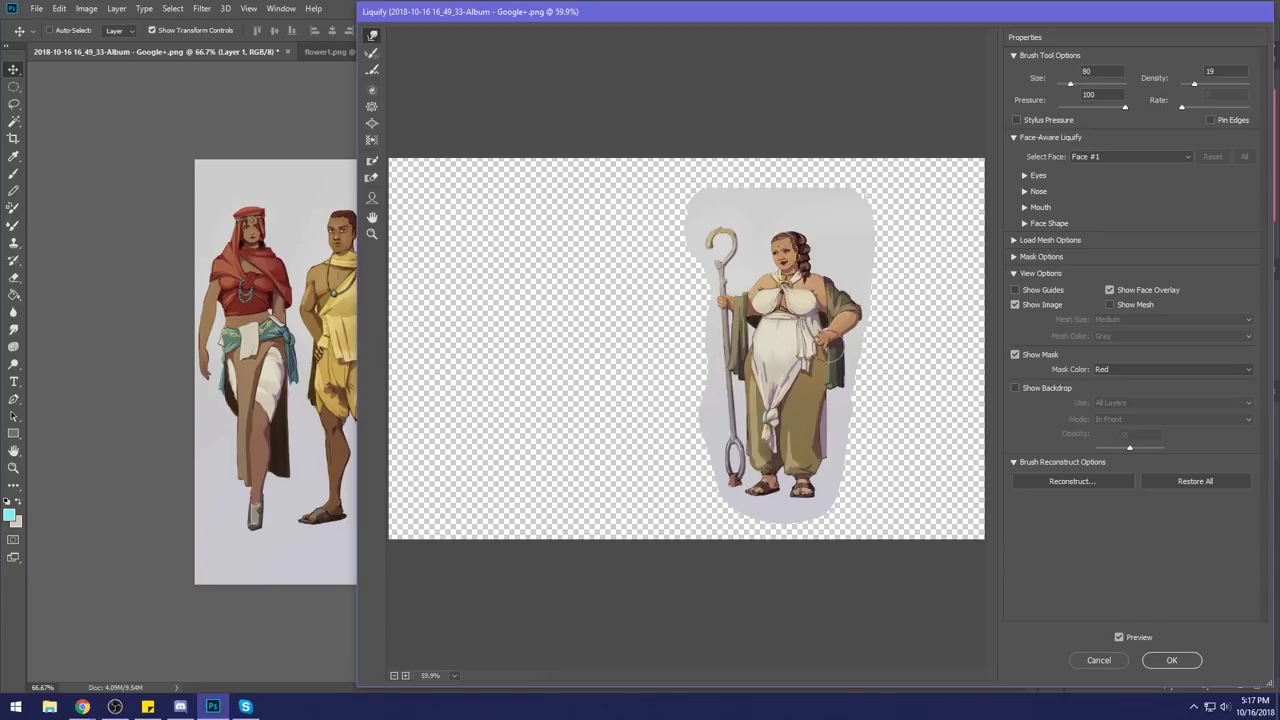
pyautogui.moveTo(828, 332); pyautogui.dragTo(812, 352)
# Warp the lower white drape into trousers and nudge the dress and staff edge.
pyautogui.press(']')
pyautogui.press(']')
pyautogui.press(']')
pyautogui.press(']')
pyautogui.press(']')
pyautogui.press(']')
pyautogui.press(']')
pyautogui.press(']')
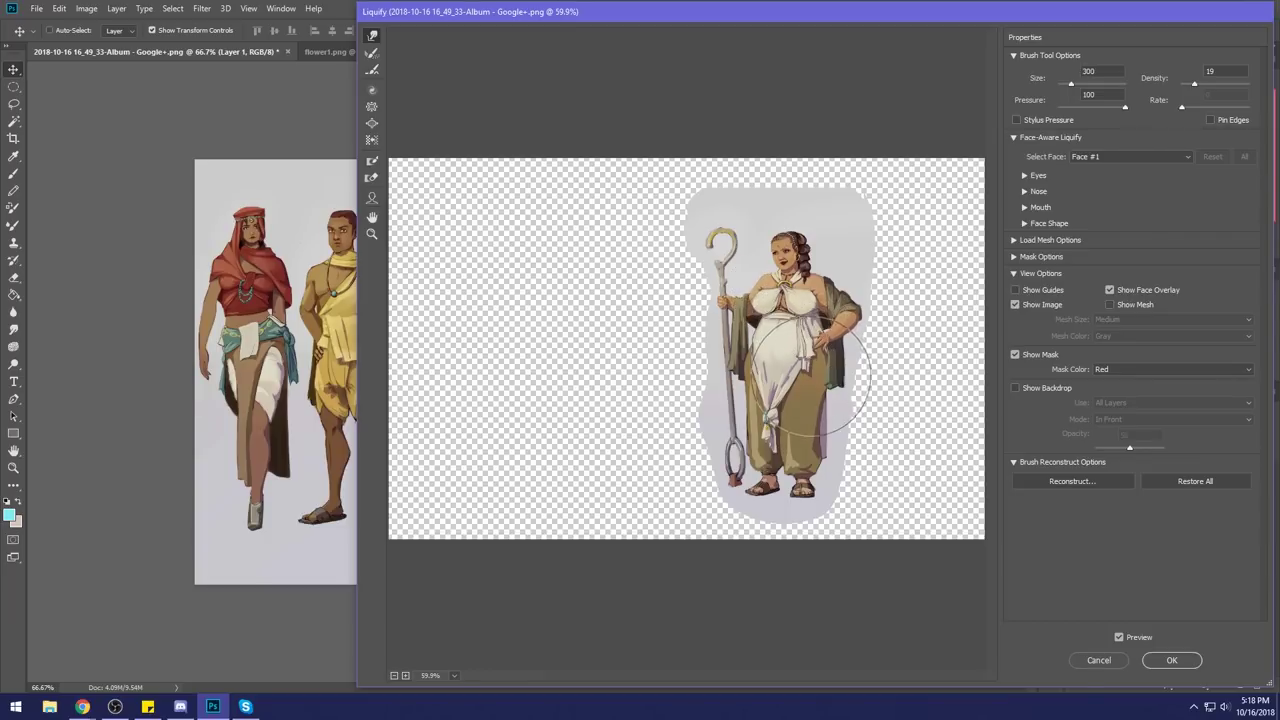
pyautogui.press('[')
pyautogui.press('[')
pyautogui.moveTo(796, 368)
pyautogui.mouseDown()
pyautogui.moveTo(790, 400)
pyautogui.moveTo(816, 425)
pyautogui.mouseUp()
pyautogui.press(']')
pyautogui.press(']')
pyautogui.press(']')
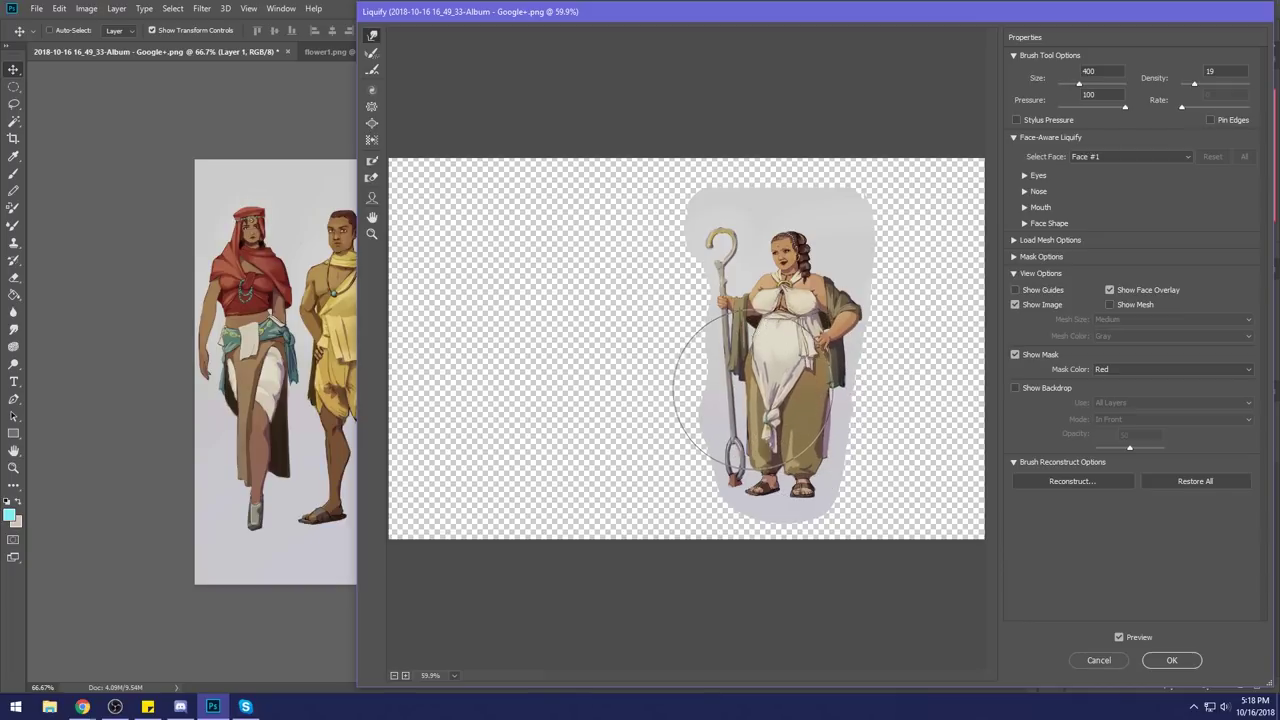
pyautogui.moveTo(751, 361); pyautogui.dragTo(737, 371)
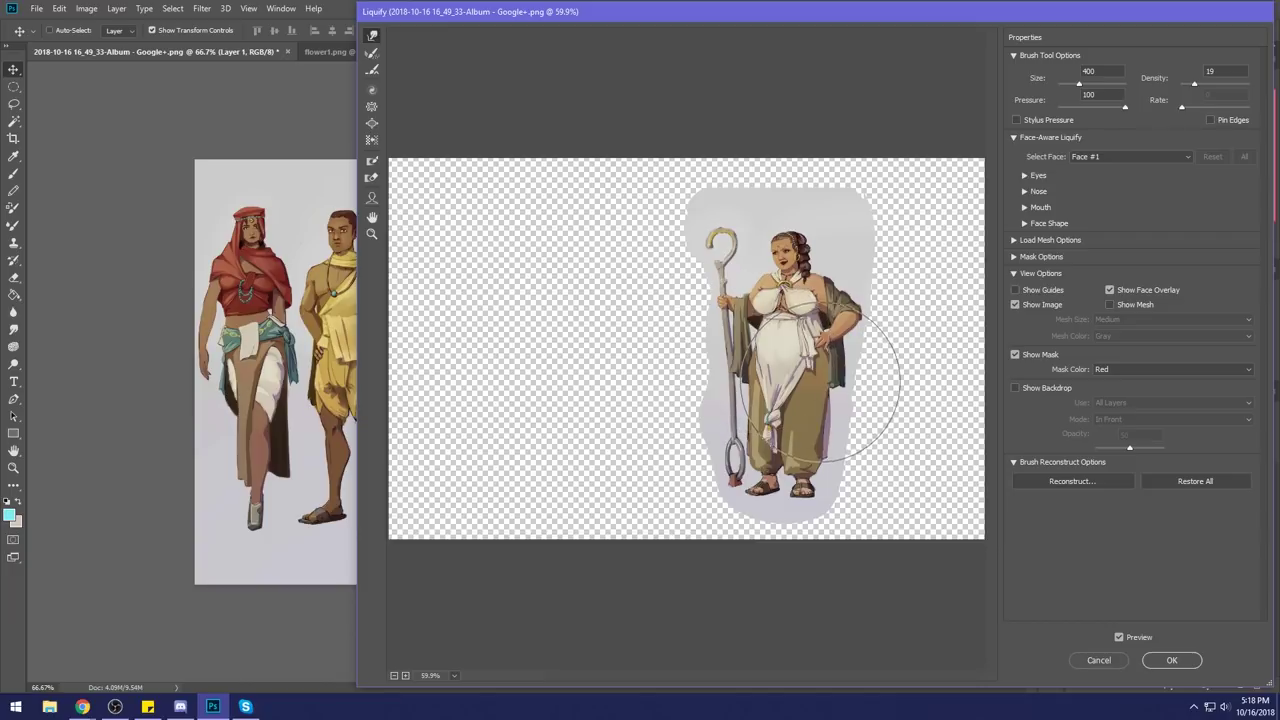
pyautogui.press('[')
pyautogui.press('[')
pyautogui.press('[')
pyautogui.press('[')
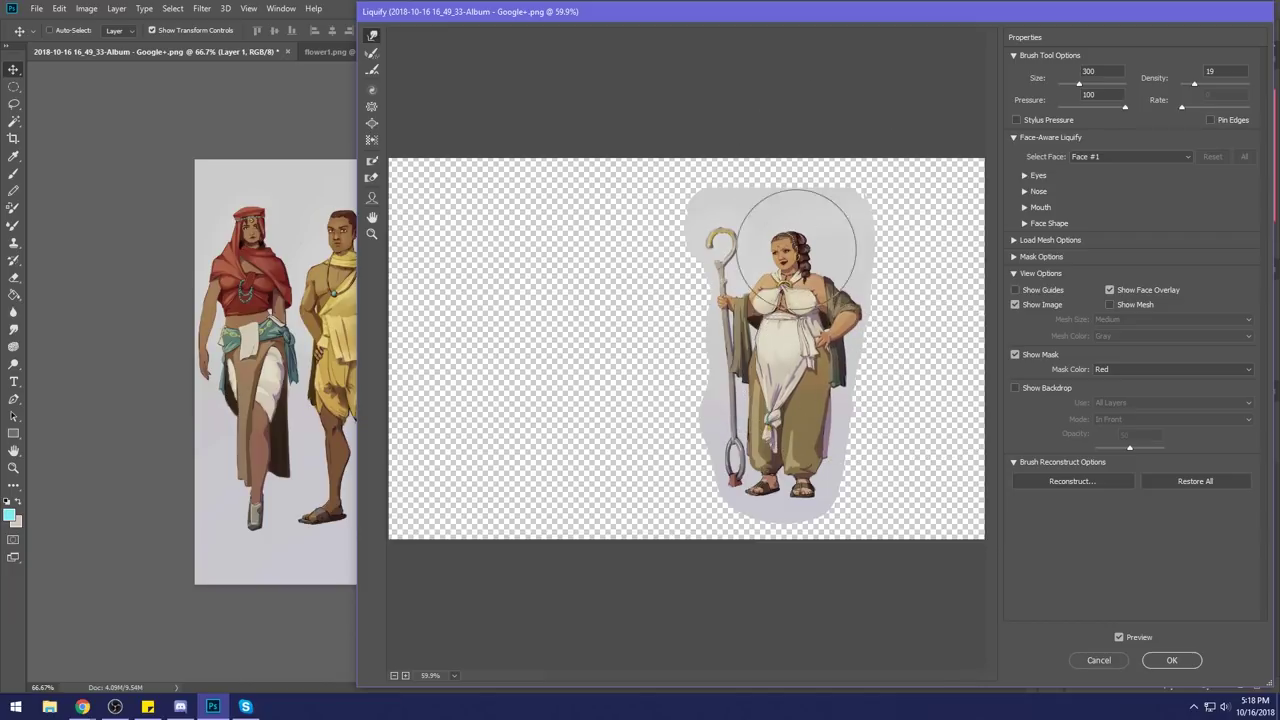
pyautogui.press('[')
pyautogui.press('[')
pyautogui.press('[')
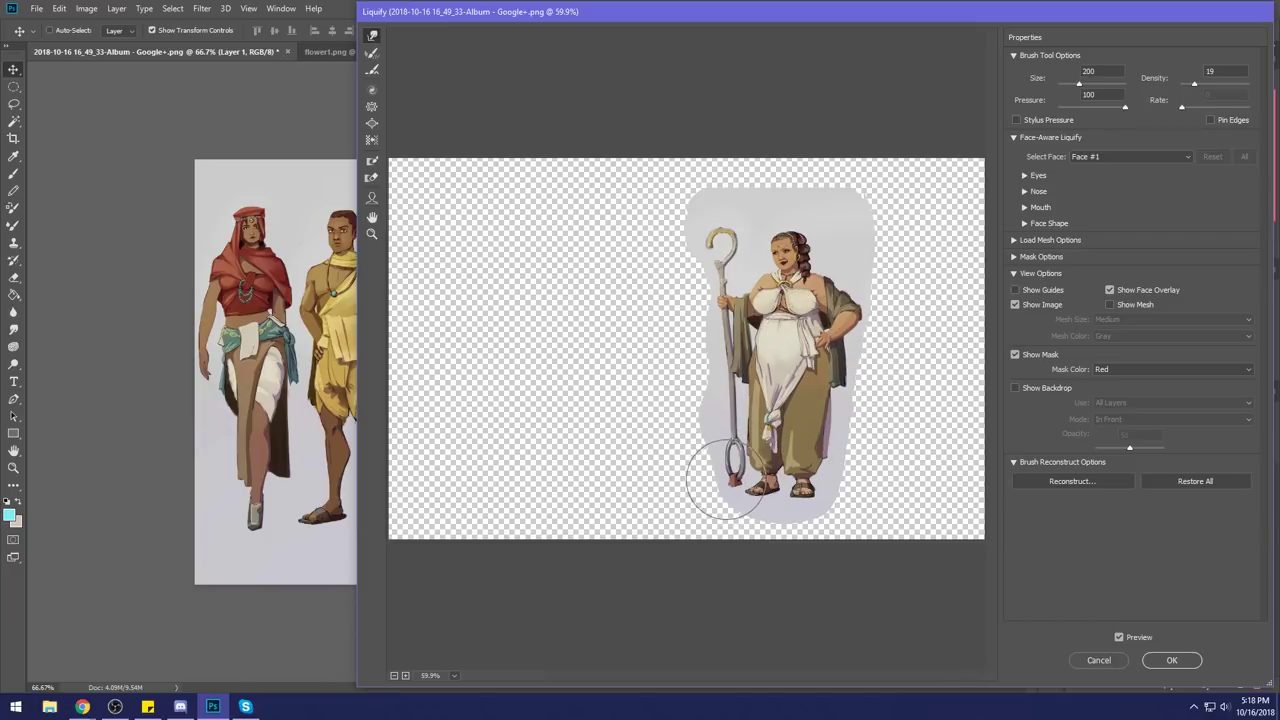
pyautogui.press('[')
pyautogui.press('[')
pyautogui.press('[')
pyautogui.press('[')
pyautogui.press('[')
pyautogui.press('[')
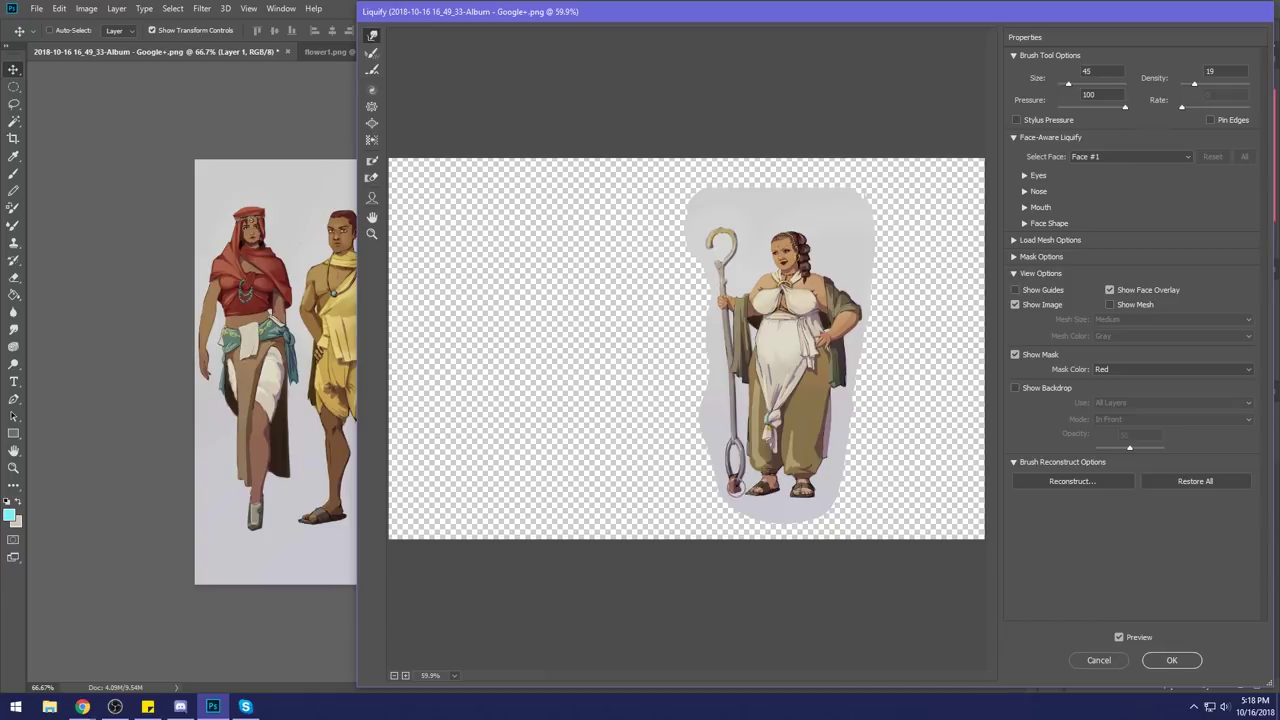
# Reshape the staff ring's lower edge and the dress and trousers around the belly.
pyautogui.moveTo(736, 486); pyautogui.dragTo(738, 480)
pyautogui.moveTo(742, 483); pyautogui.dragTo(739, 480)
pyautogui.press(']')
pyautogui.press(']')
pyautogui.press(']')
pyautogui.press(']')
pyautogui.press(']')
pyautogui.press(']')
pyautogui.press(']')
pyautogui.press(']')
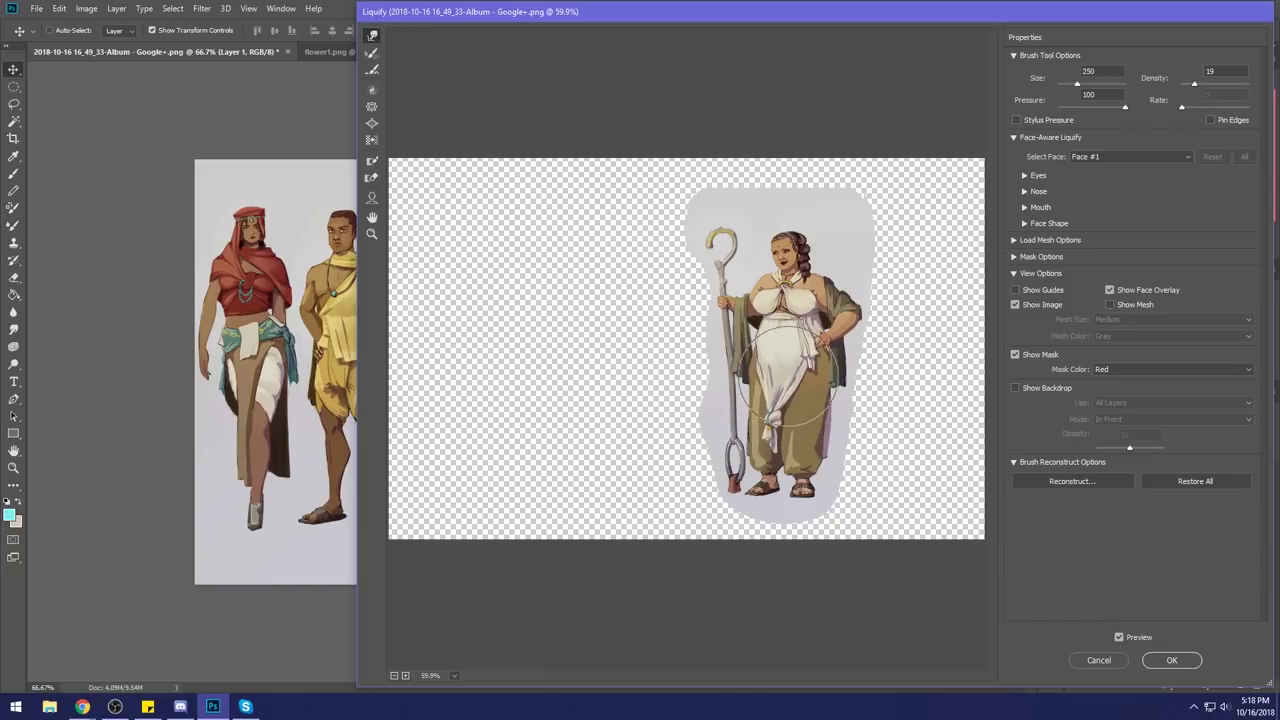
pyautogui.moveTo(791, 384); pyautogui.dragTo(788, 440)
# Set the warp brush back to 200 and apply the Liquify changes to the figure.
pyautogui.press('[')
pyautogui.press(']')
pyautogui.press(']')
pyautogui.press(']')
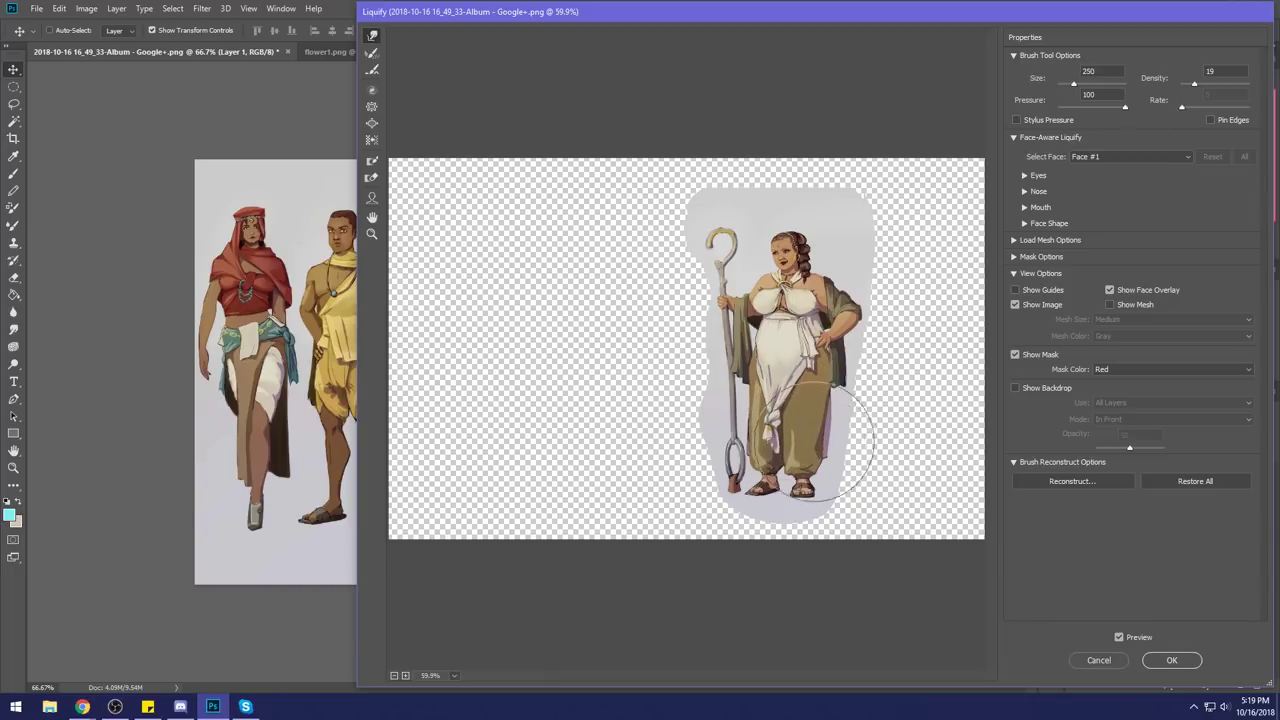
pyautogui.press('[')
pyautogui.press('[')
pyautogui.press('[')
pyautogui.press('[')
pyautogui.press('[')
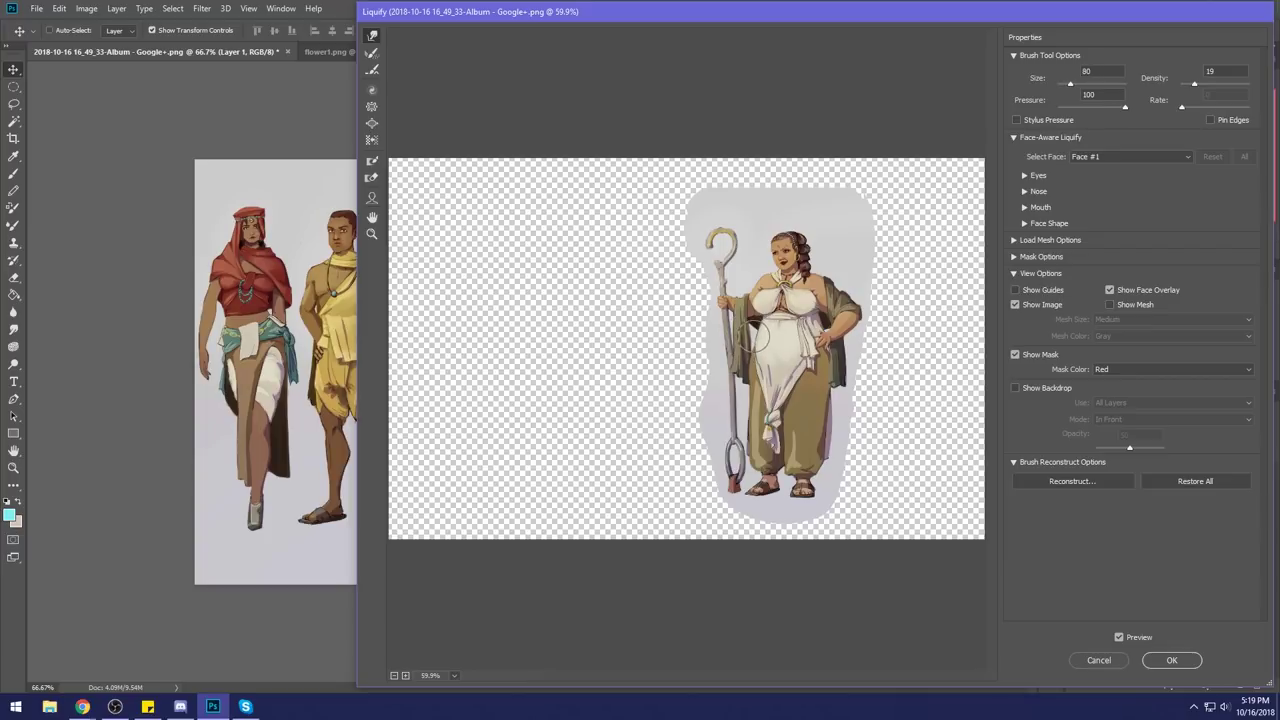
pyautogui.press(']')
pyautogui.press(']')
pyautogui.press(']')
pyautogui.press(']')
pyautogui.press(']')
pyautogui.press(']')
pyautogui.press(']')
pyautogui.press(']')
pyautogui.press(']')
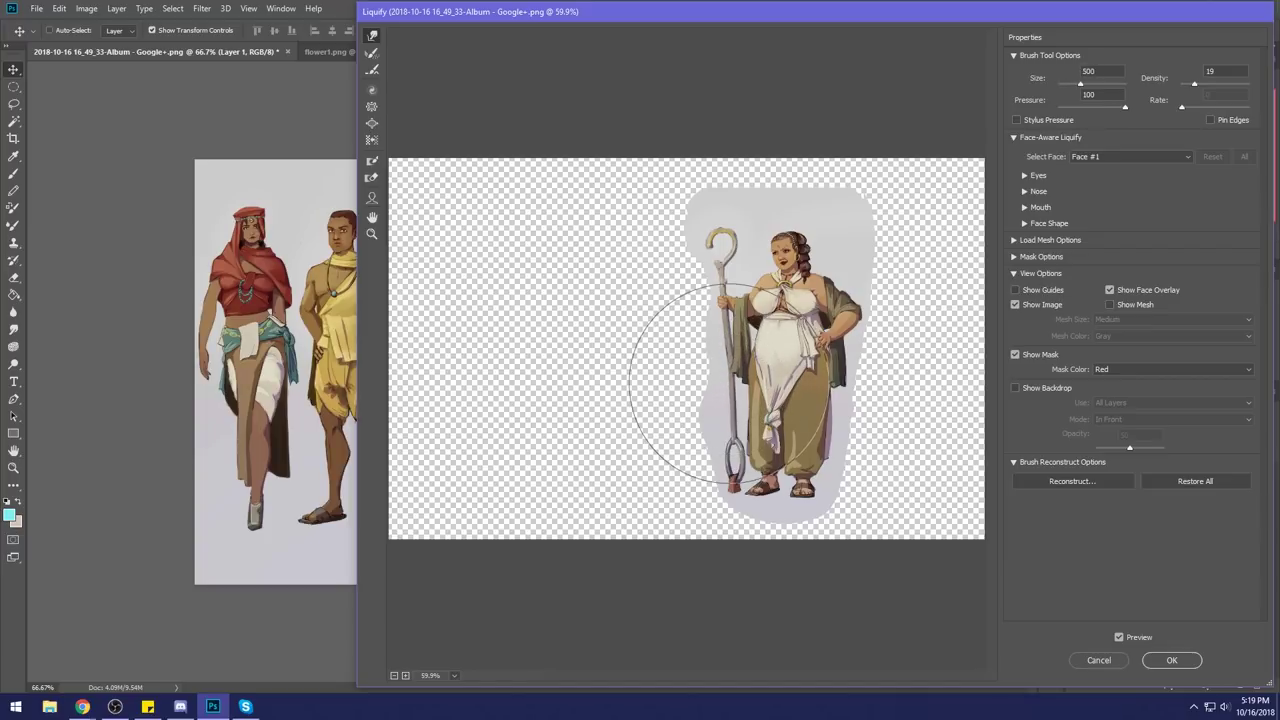
pyautogui.press('[')
pyautogui.press('[')
pyautogui.press('[')
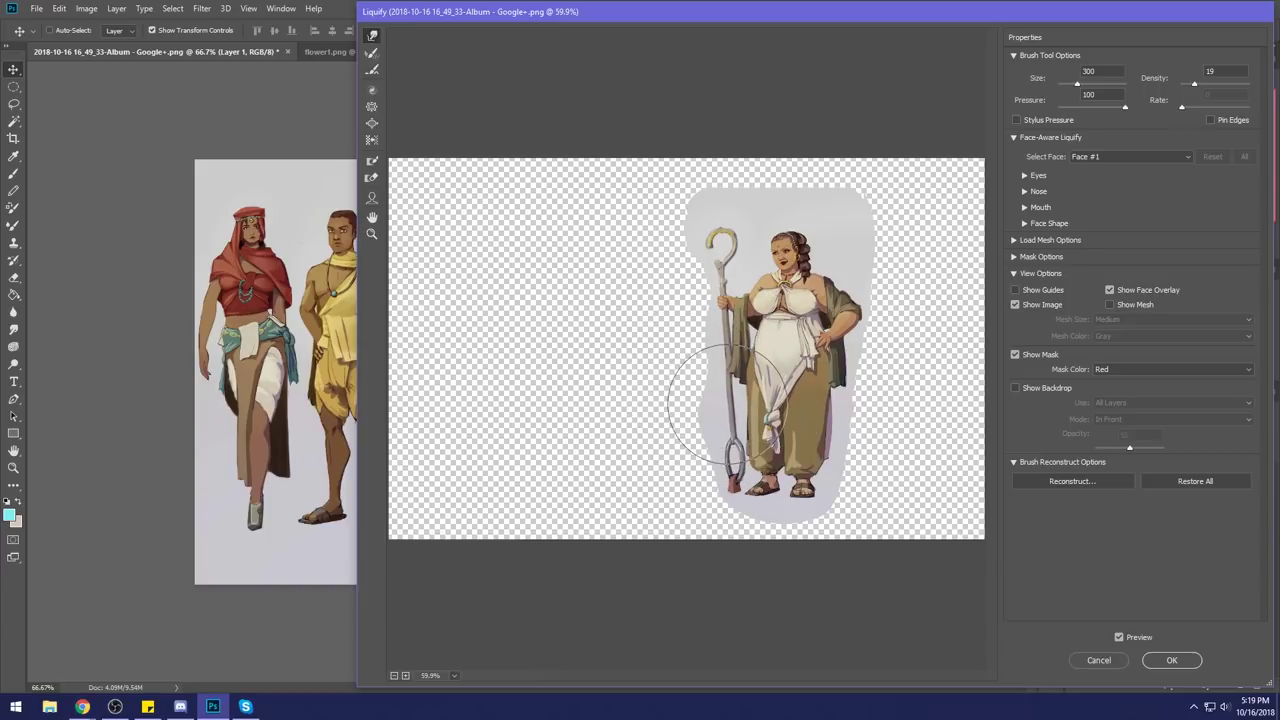
pyautogui.press(']')
pyautogui.press(']')
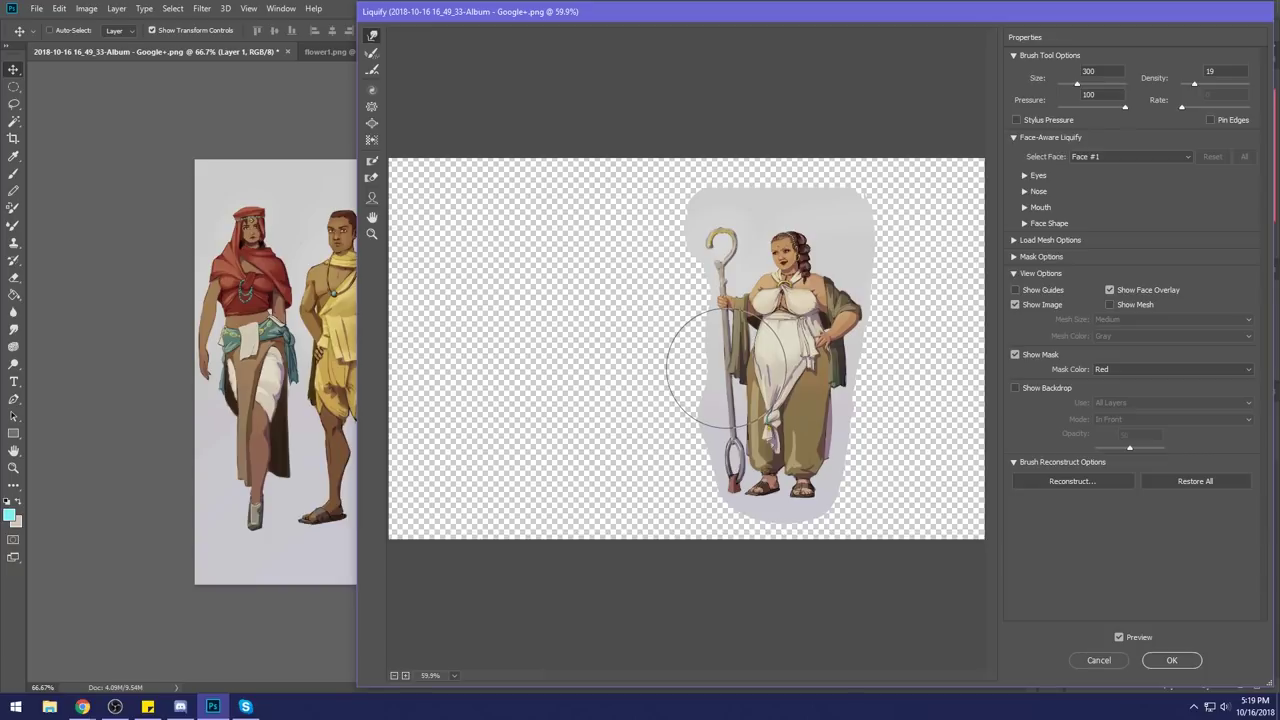
pyautogui.press('[')
pyautogui.press('[')
pyautogui.click(1172, 660)
# Rescale the figure's layer to about 97% height and 103% width, then bring up the Google Images results.
pyautogui.moveTo(735, 190); pyautogui.dragTo(729, 204)
pyautogui.moveTo(732, 385)
pyautogui.mouseDown()
pyautogui.moveTo(766, 366)
pyautogui.moveTo(738, 385)
pyautogui.mouseUp()
pyautogui.press('Return')
pyautogui.press('b')
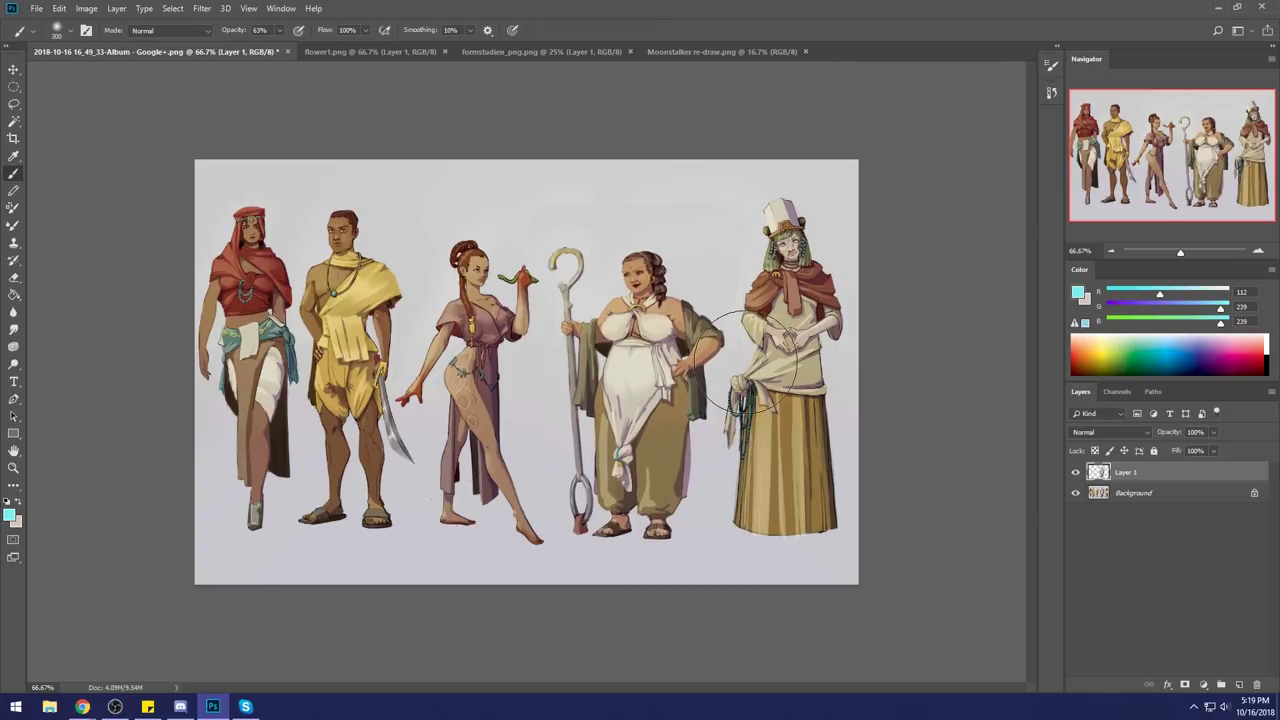
pyautogui.click(82, 707)
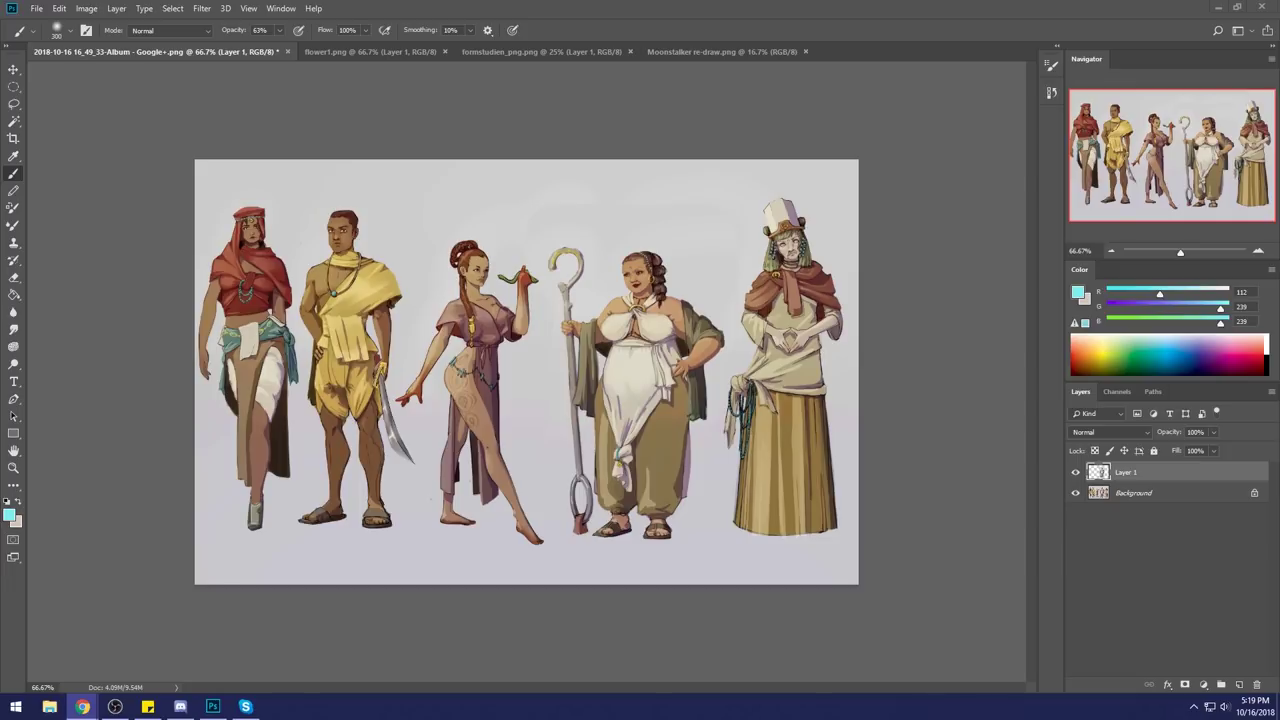
pyautogui.hotkey('alt', 'Tab')
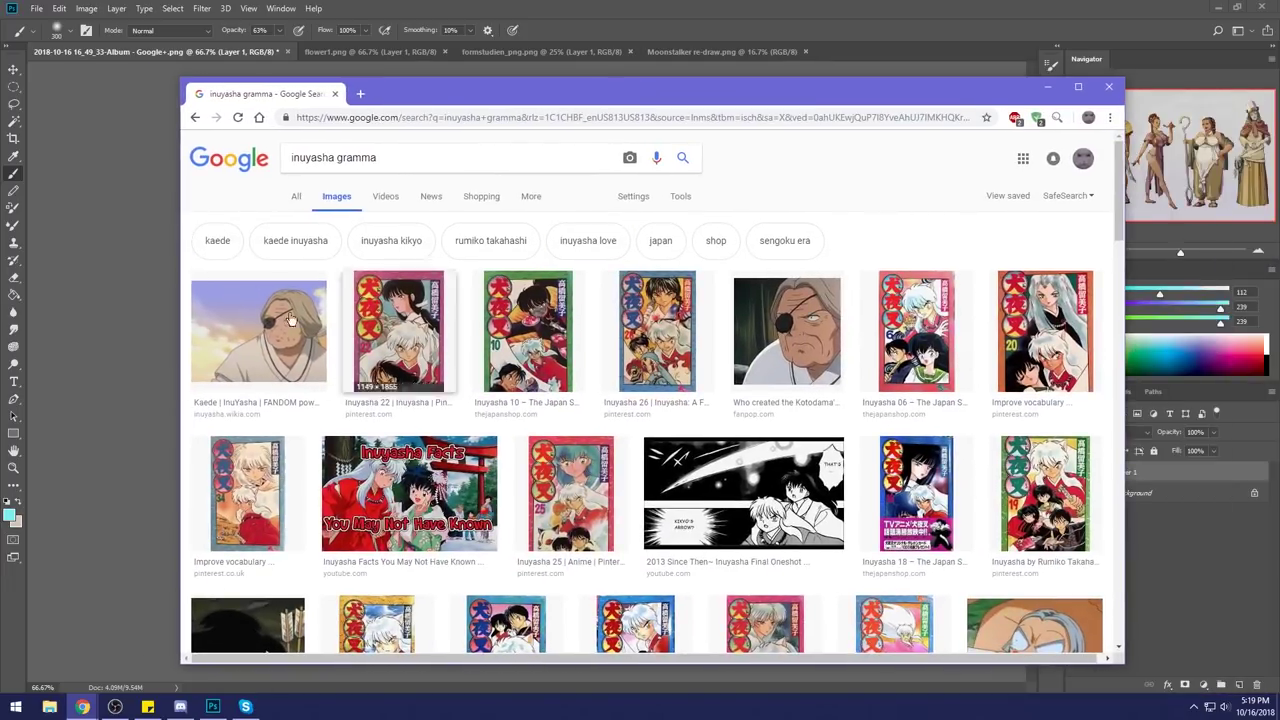
# Open the large preview of the Kaede still, browse the related images, then return to Photoshop.
pyautogui.click(267, 320)
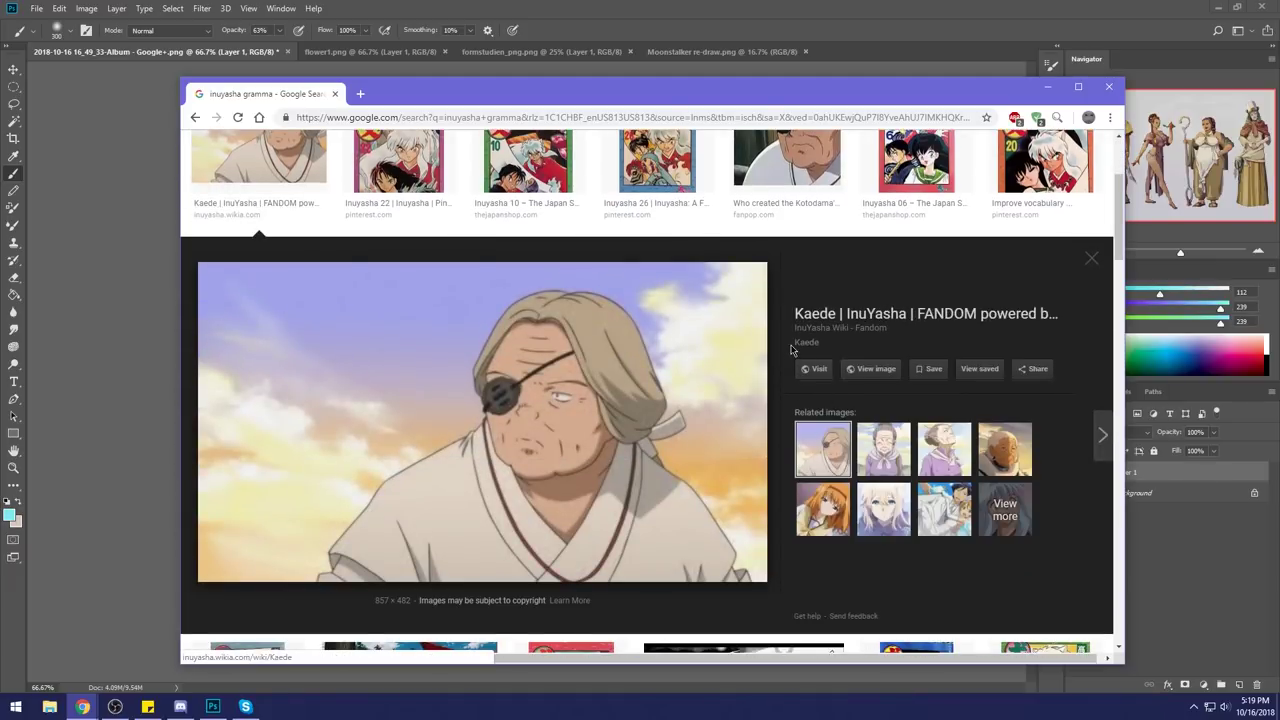
pyautogui.scroll(3, 787, 353)
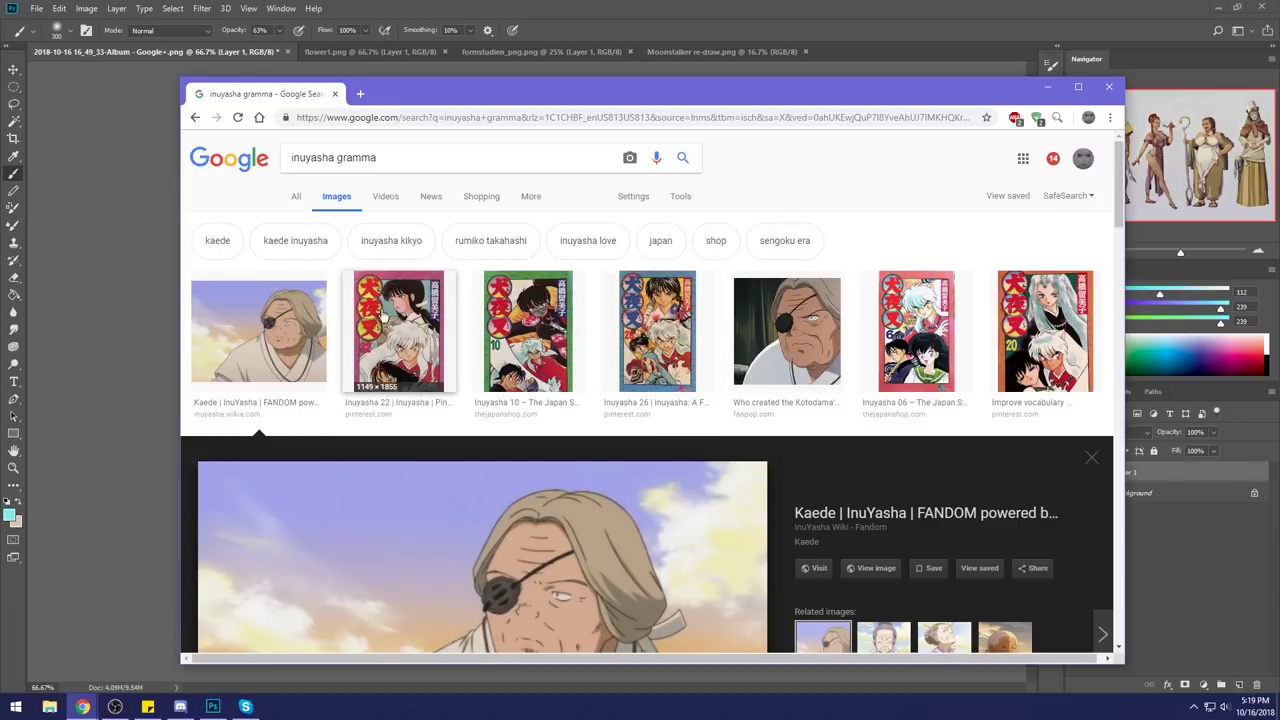
pyautogui.scroll(-5, 772, 510)
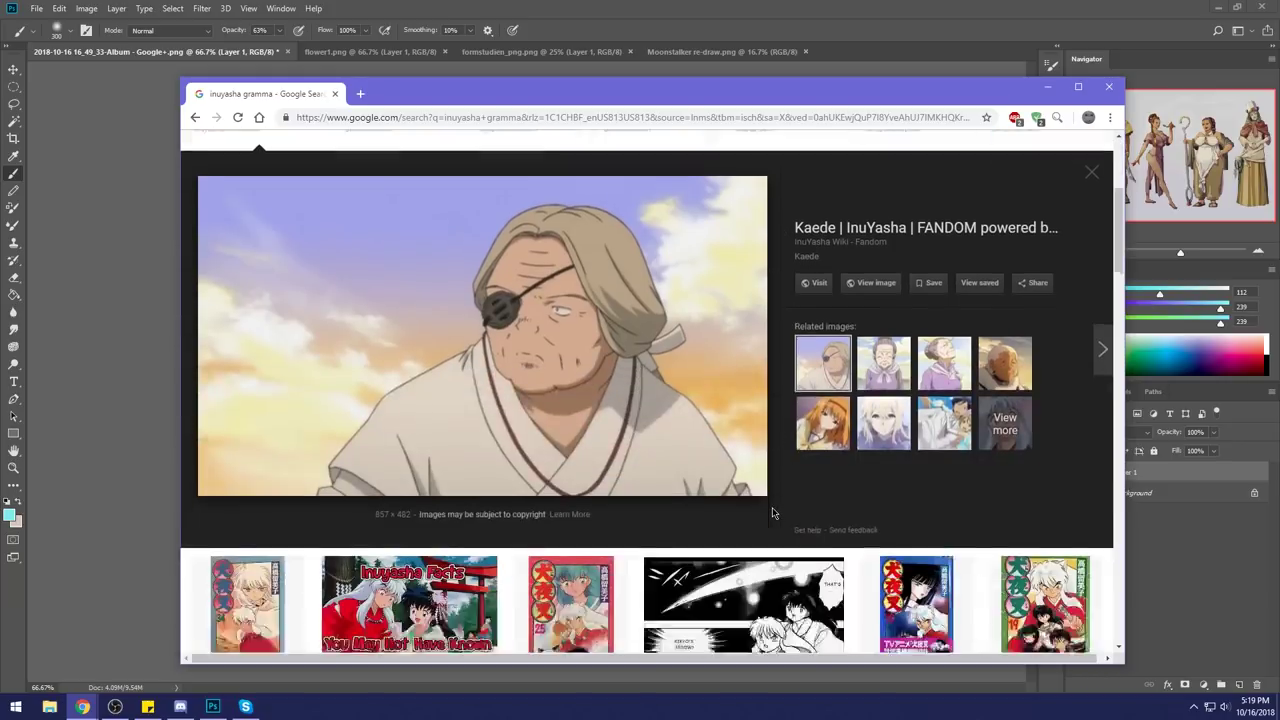
pyautogui.scroll(-2, 765, 515)
pyautogui.scroll(-3, 765, 515)
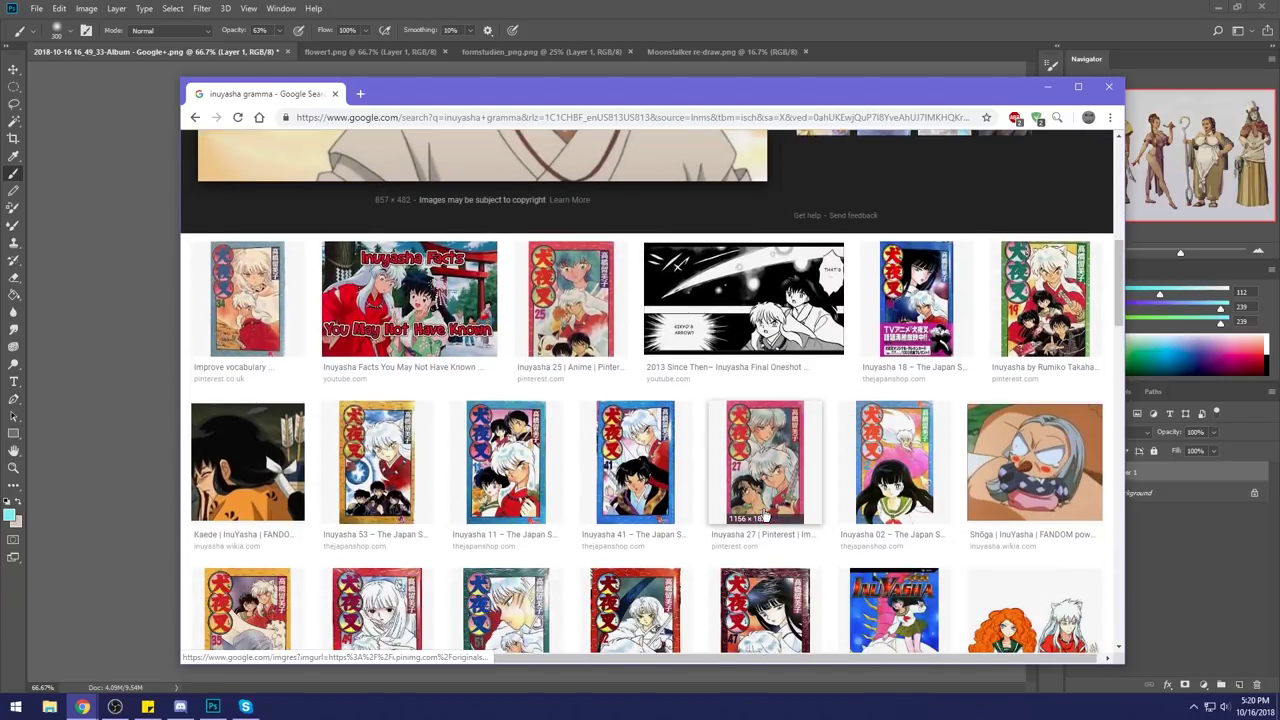
pyautogui.scroll(3, 763, 515)
pyautogui.scroll(5, 763, 515)
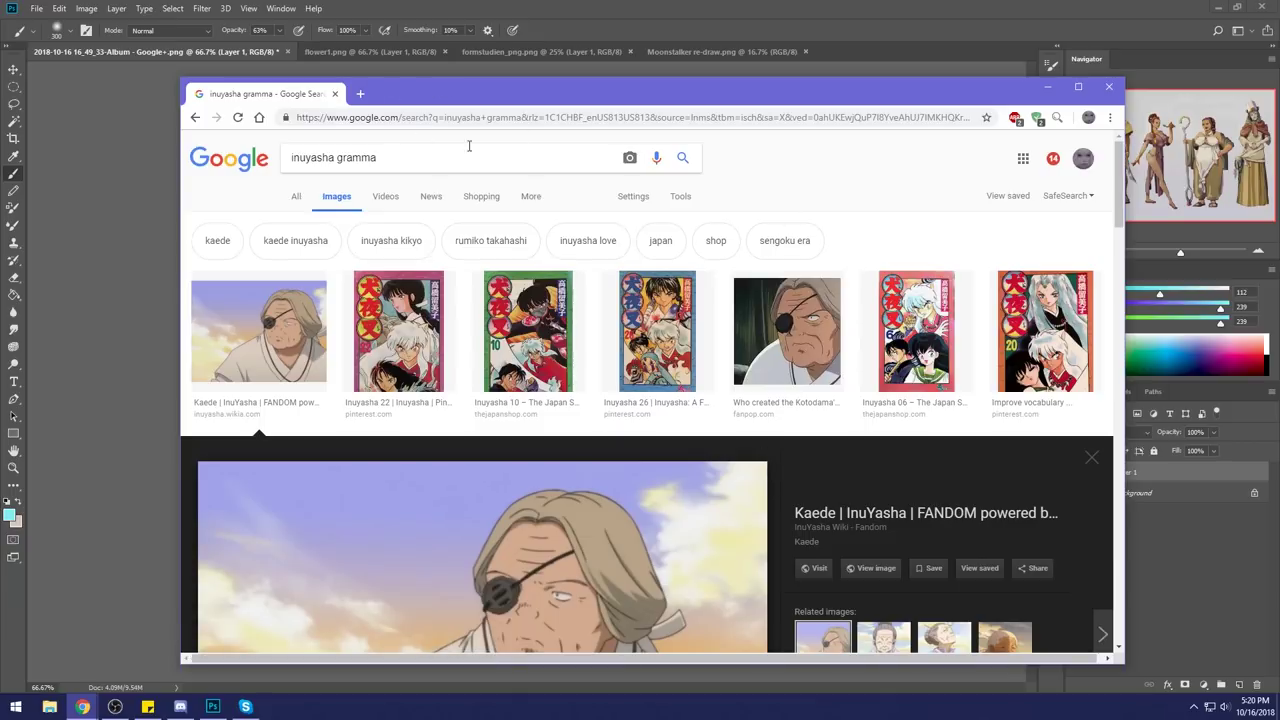
pyautogui.scroll(-3, 793, 430)
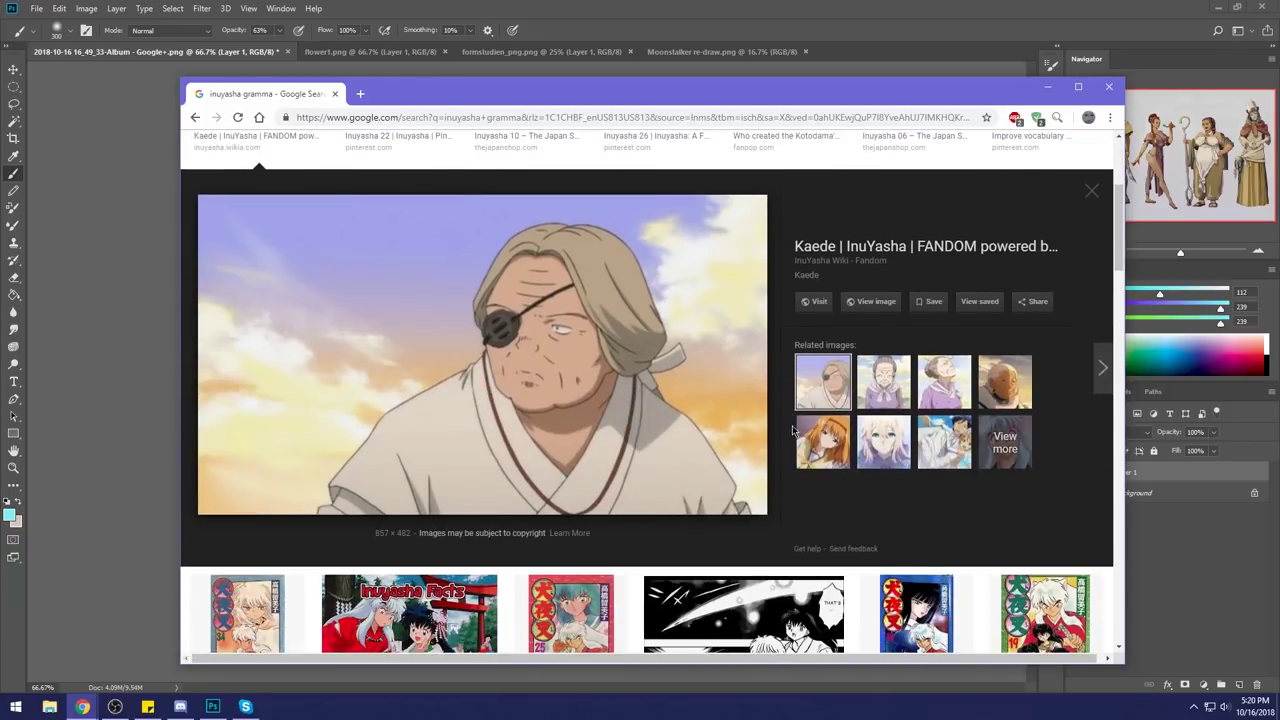
pyautogui.scroll(-3, 793, 430)
pyautogui.scroll(-2, 646, 392)
pyautogui.scroll(7, 646, 392)
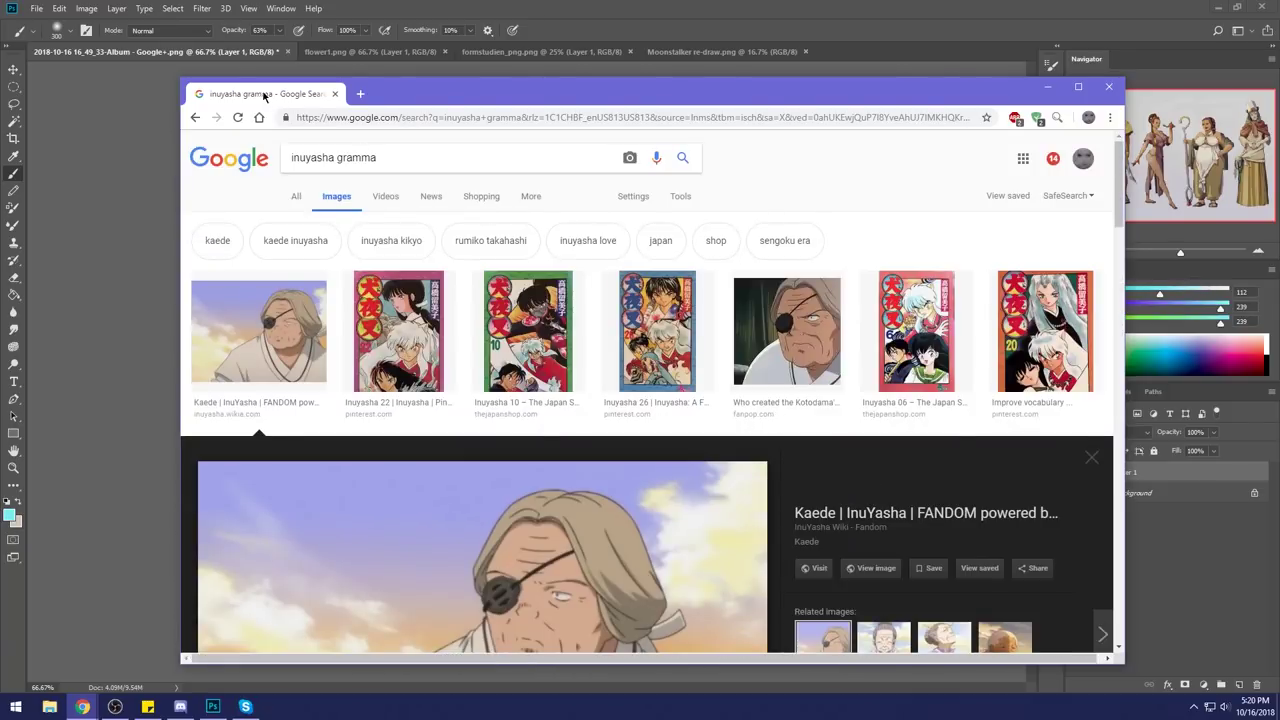
pyautogui.hotkey('alt', 'Tab')
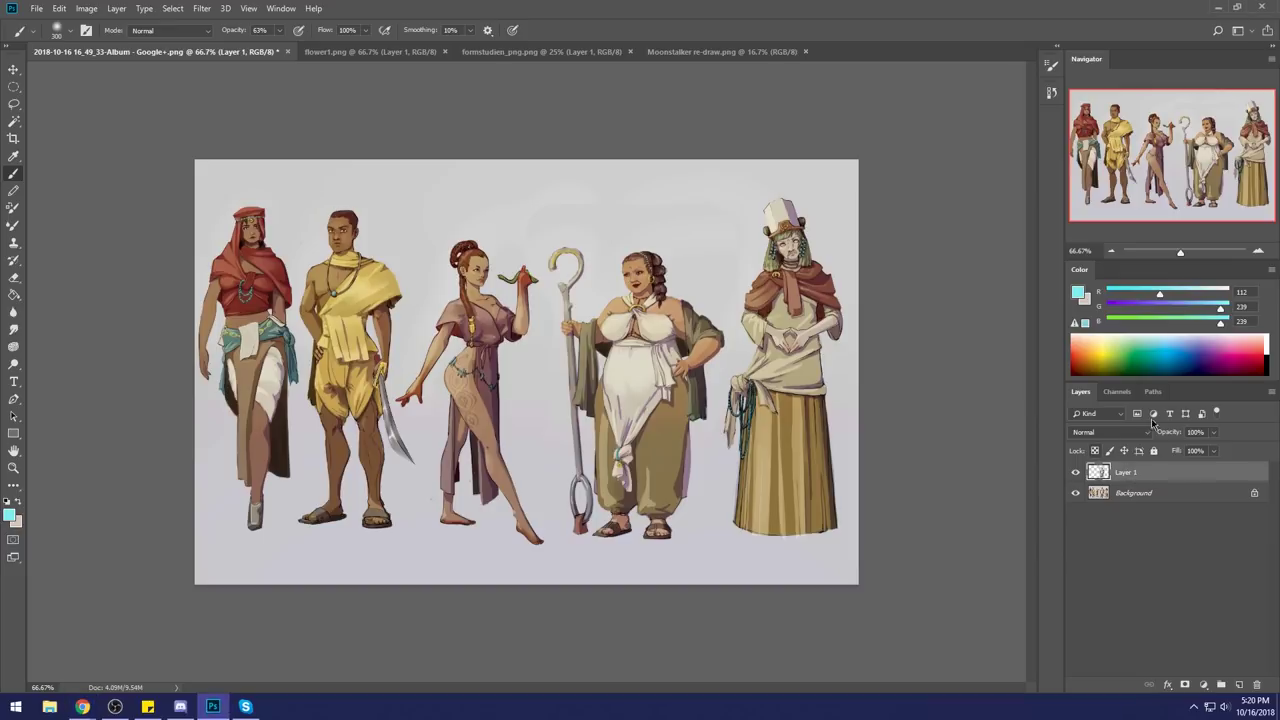
# Merge Layer 1 into the Background and copy the lassoed leftmost figure to a new layer.
pyautogui.rightClick(1138, 474)
pyautogui.click(1040, 524)
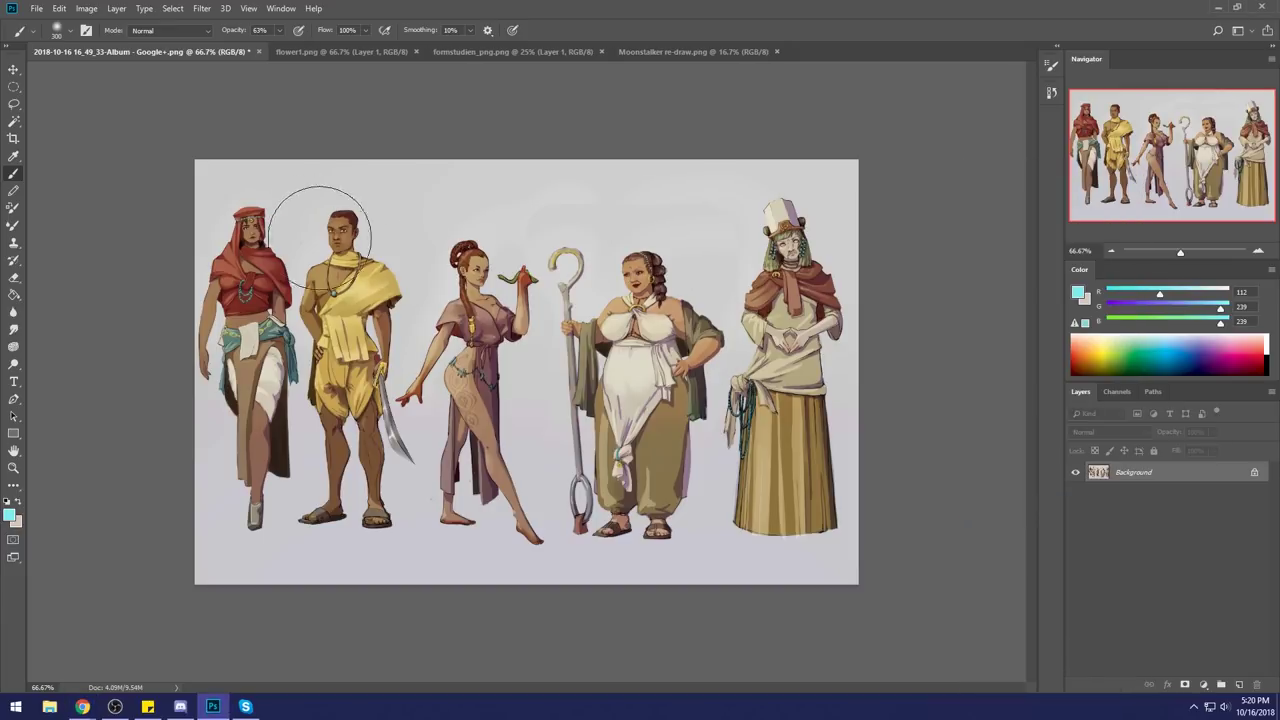
pyautogui.press('l')
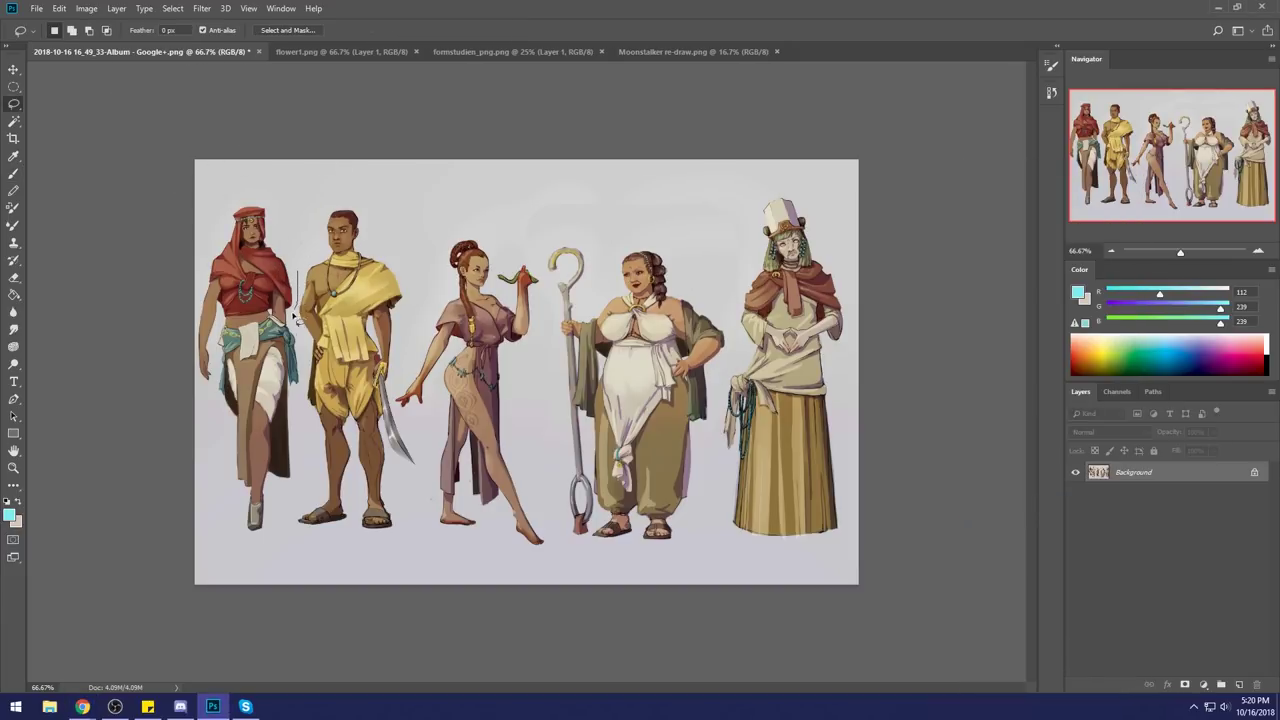
pyautogui.moveTo(305, 367)
pyautogui.mouseDown()
pyautogui.moveTo(307, 478)
pyautogui.moveTo(192, 482)
pyautogui.moveTo(248, 184)
pyautogui.moveTo(300, 276)
pyautogui.moveTo(294, 194)
pyautogui.mouseUp()
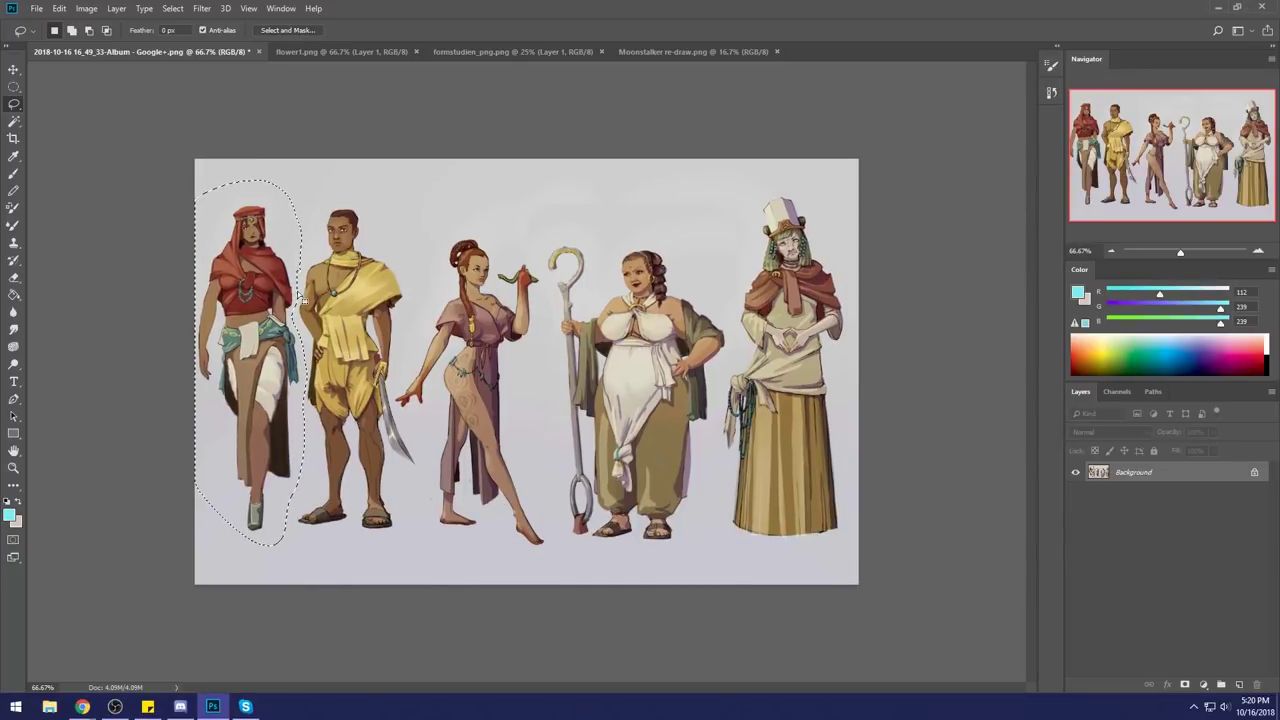
pyautogui.hotkey('ctrl', 'j')
# Squash the copied figure to about 92% height, widen it to the canvas edge, and open Liquify.
pyautogui.hotkey('ctrl', 't')
pyautogui.moveTo(305, 178); pyautogui.dragTo(296, 206)
pyautogui.moveTo(249, 306); pyautogui.dragTo(253, 300)
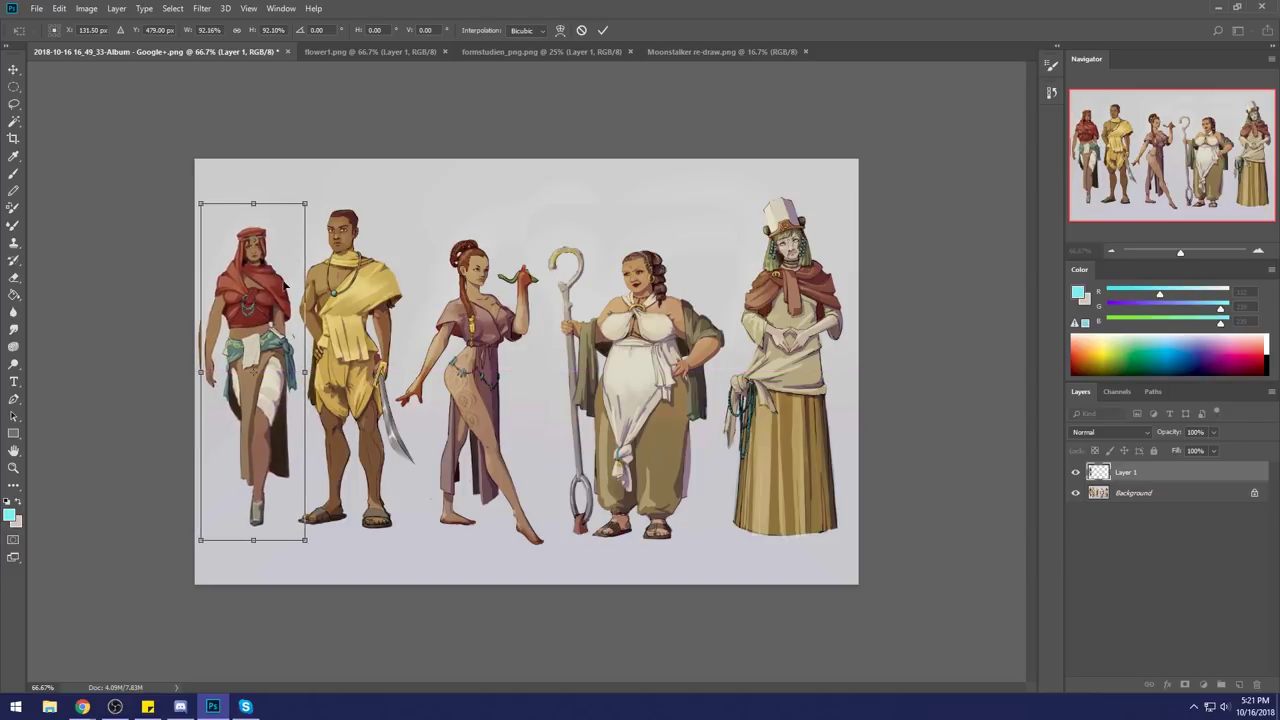
pyautogui.moveTo(200, 370); pyautogui.dragTo(196, 372)
pyautogui.press('Return')
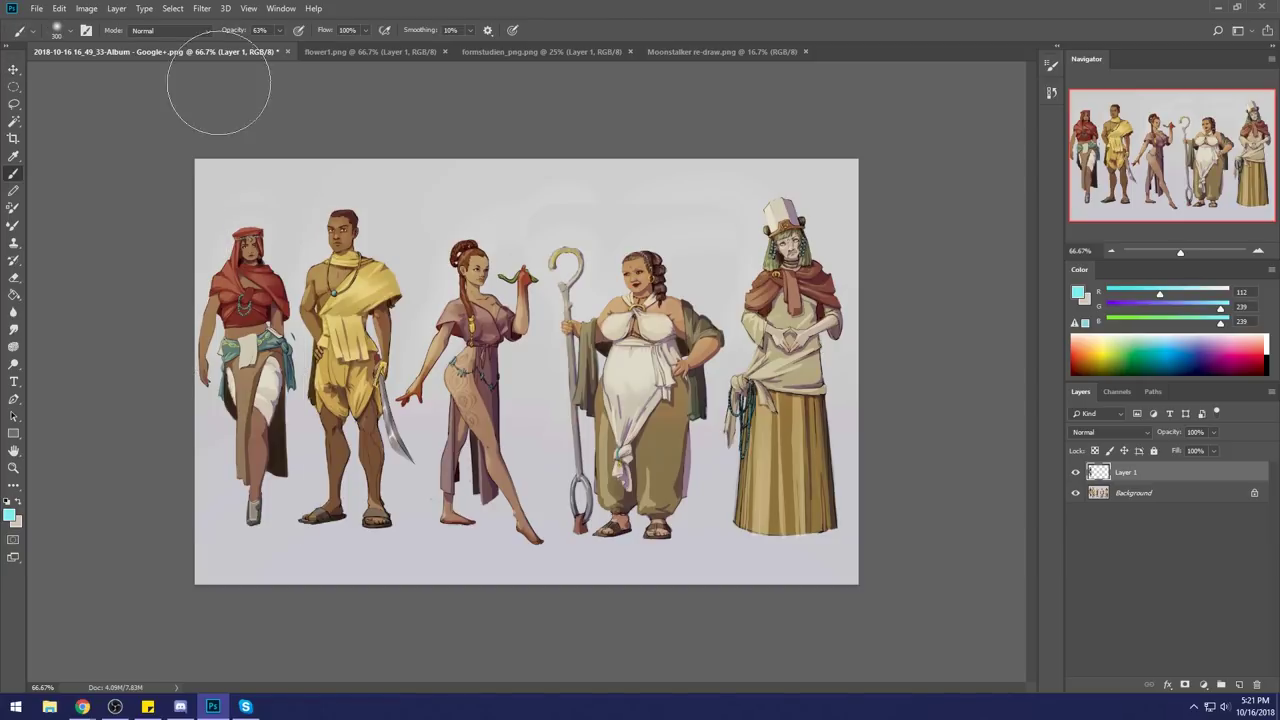
pyautogui.click(201, 8)
pyautogui.click(217, 114)
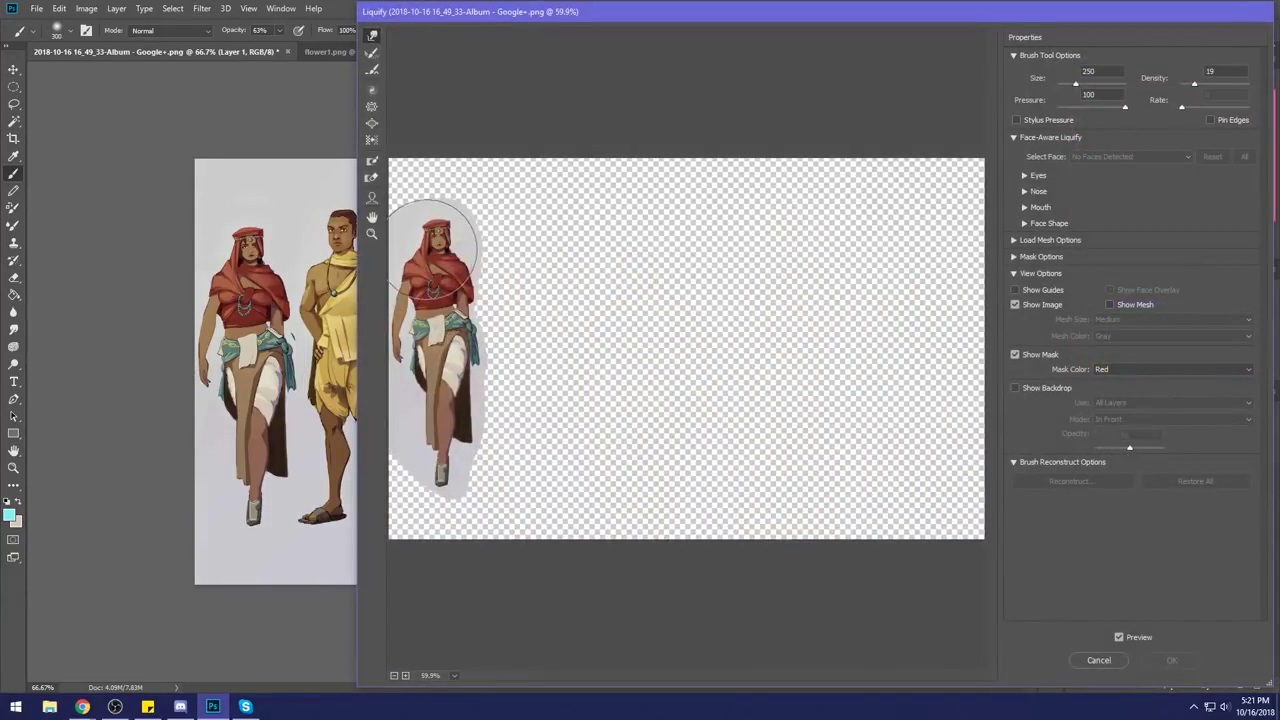
# Bloat the figure's head with the Bloat tool, settling on a 250 brush after two undone tries.
pyautogui.click(372, 123)
pyautogui.press(']')
pyautogui.press(']')
pyautogui.click(437, 237)
pyautogui.hotkey('ctrl', 'z')
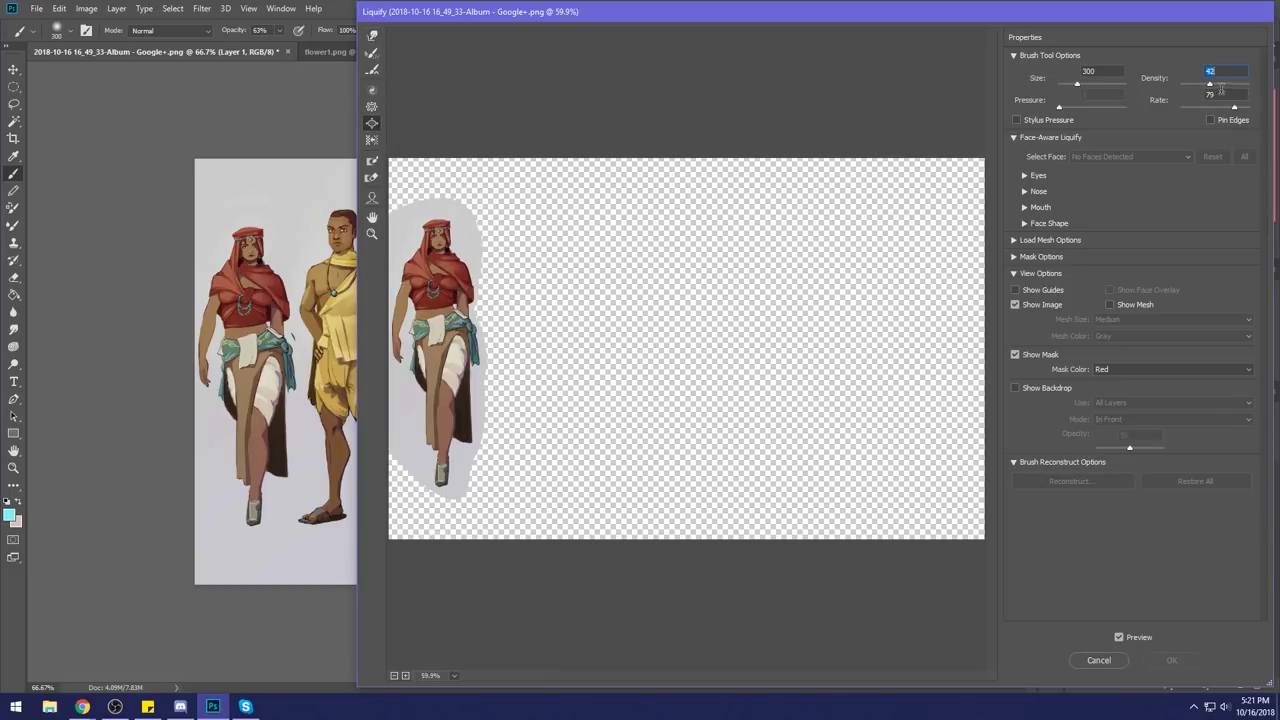
pyautogui.press('[')
pyautogui.press('[')
pyautogui.click(437, 237)
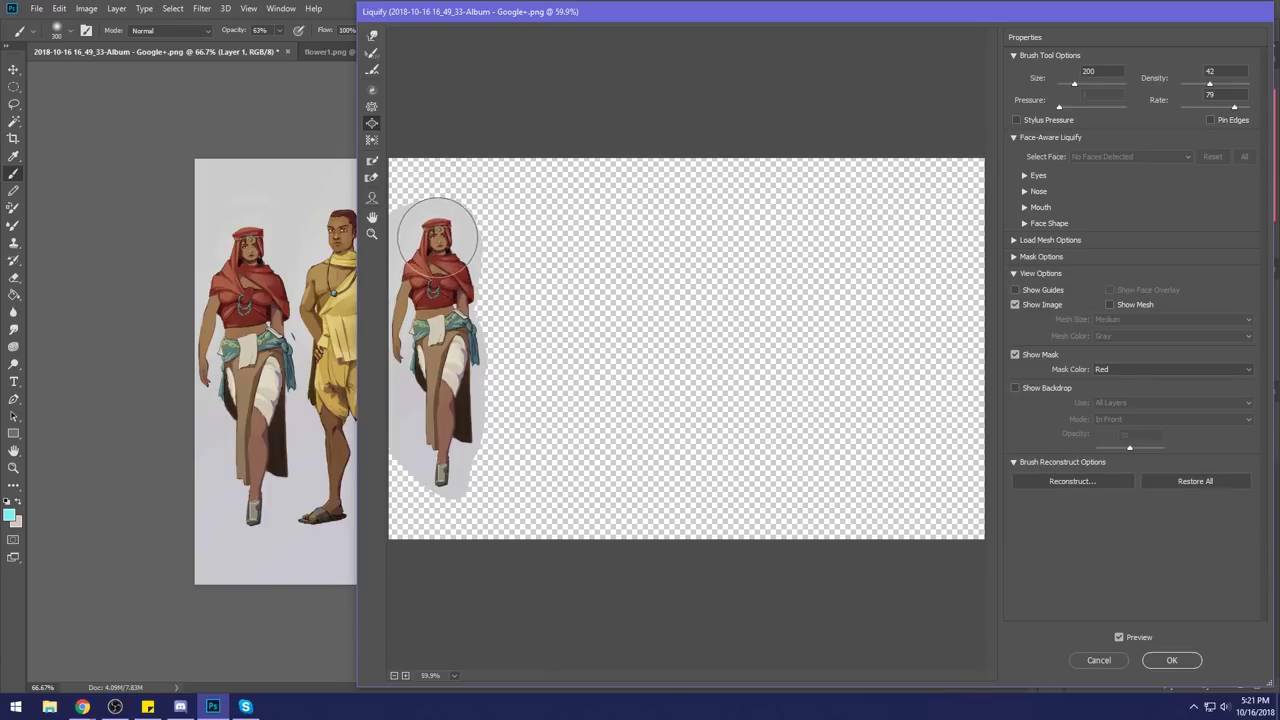
pyautogui.hotkey('ctrl', 'z')
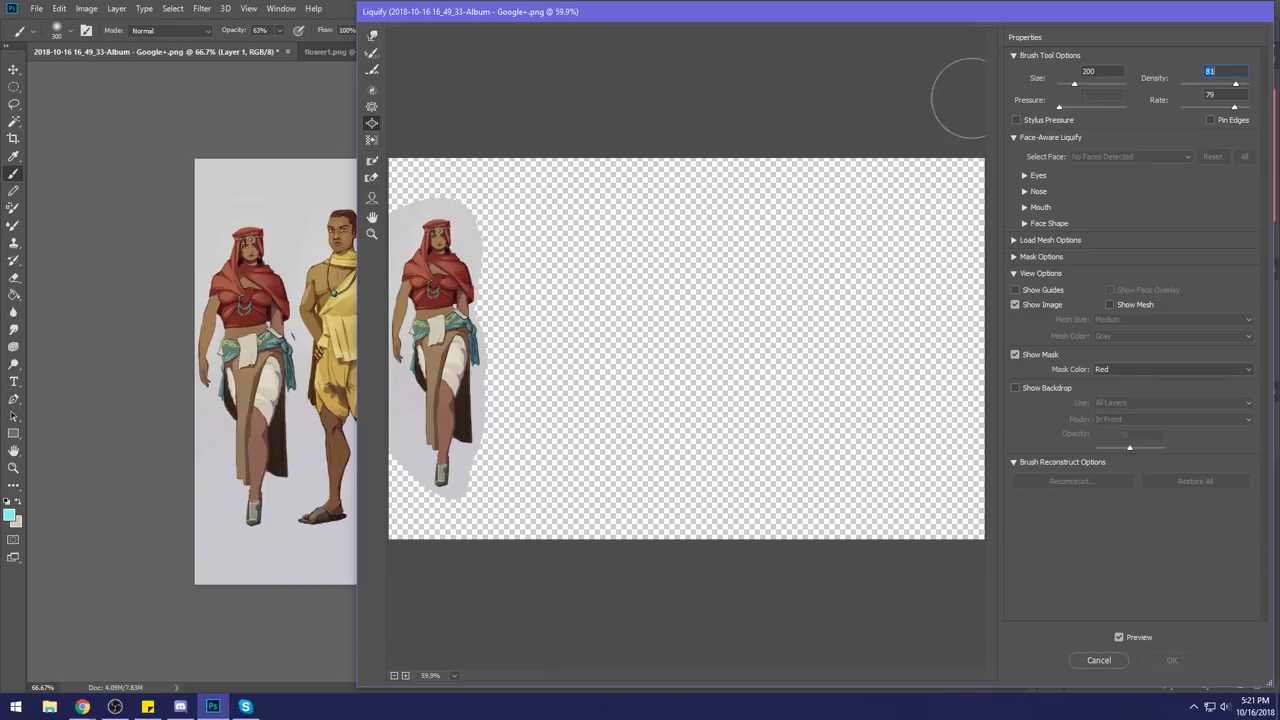
pyautogui.press(']')
pyautogui.click(438, 240)
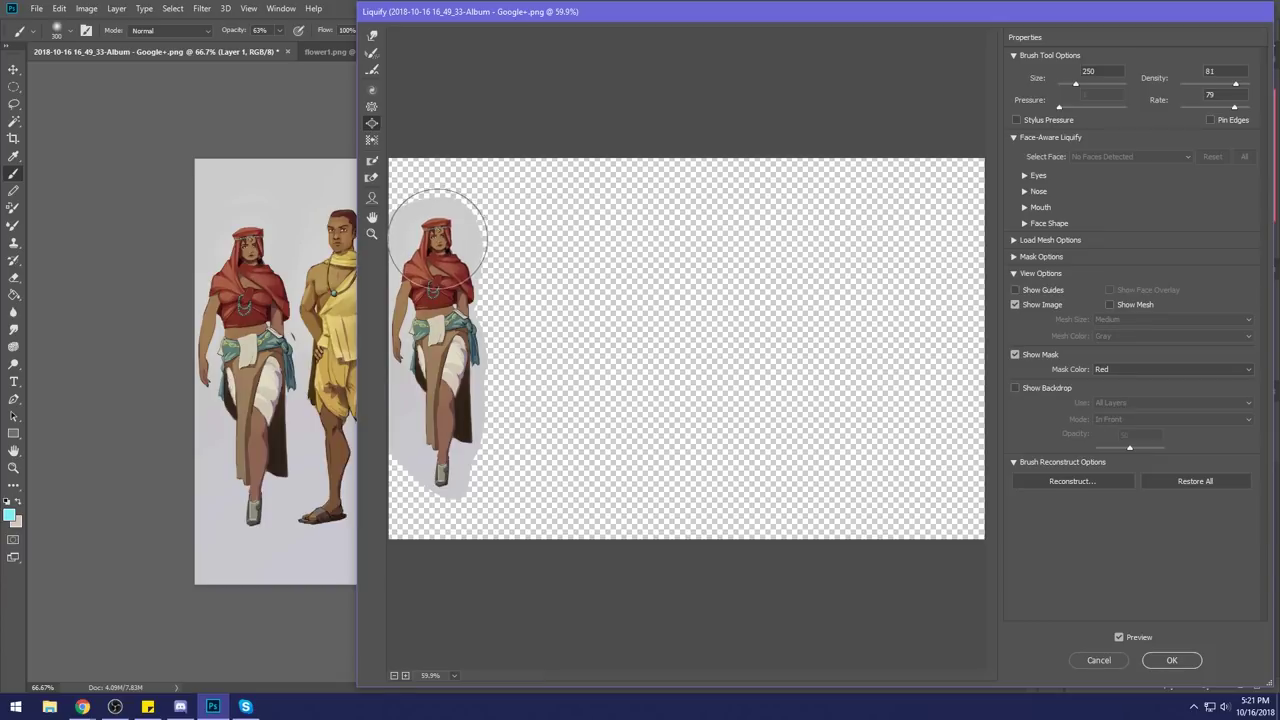
# Warp the red hood with Forward Warp and Push Left at brush sizes 150–250, then apply Liquify.
pyautogui.click(372, 35)
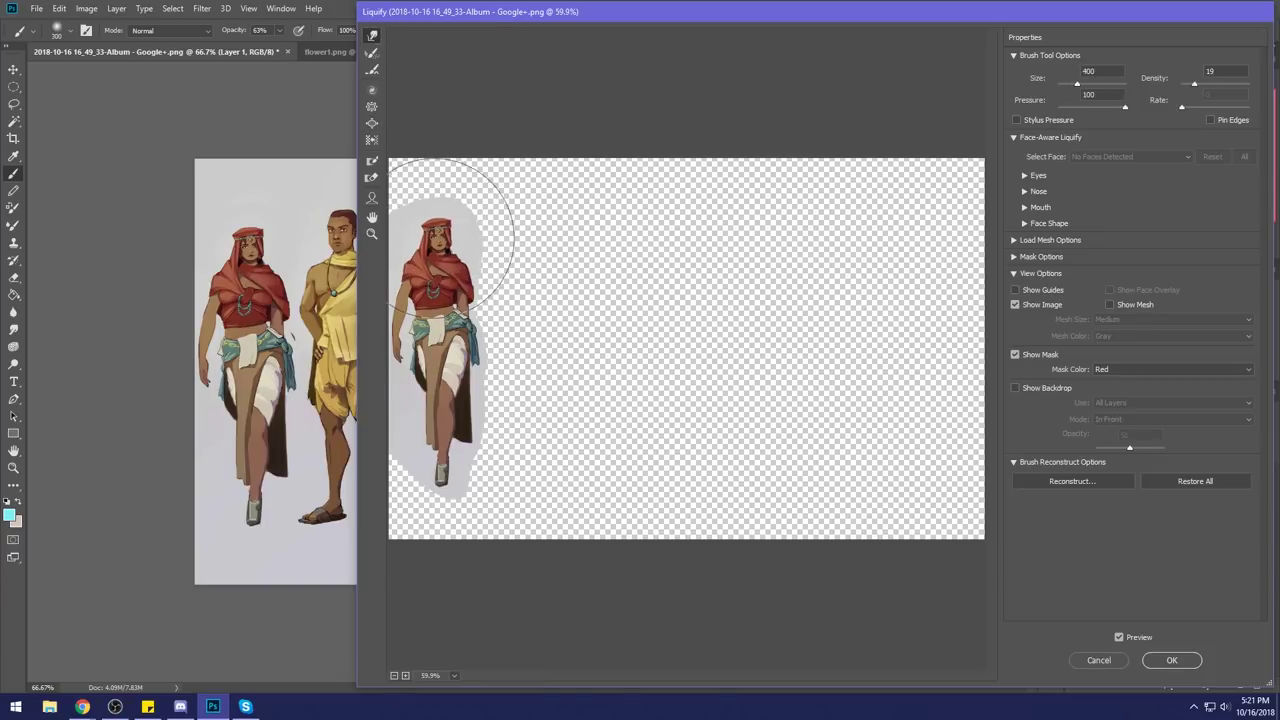
pyautogui.press('[')
pyautogui.press('[')
pyautogui.press('[')
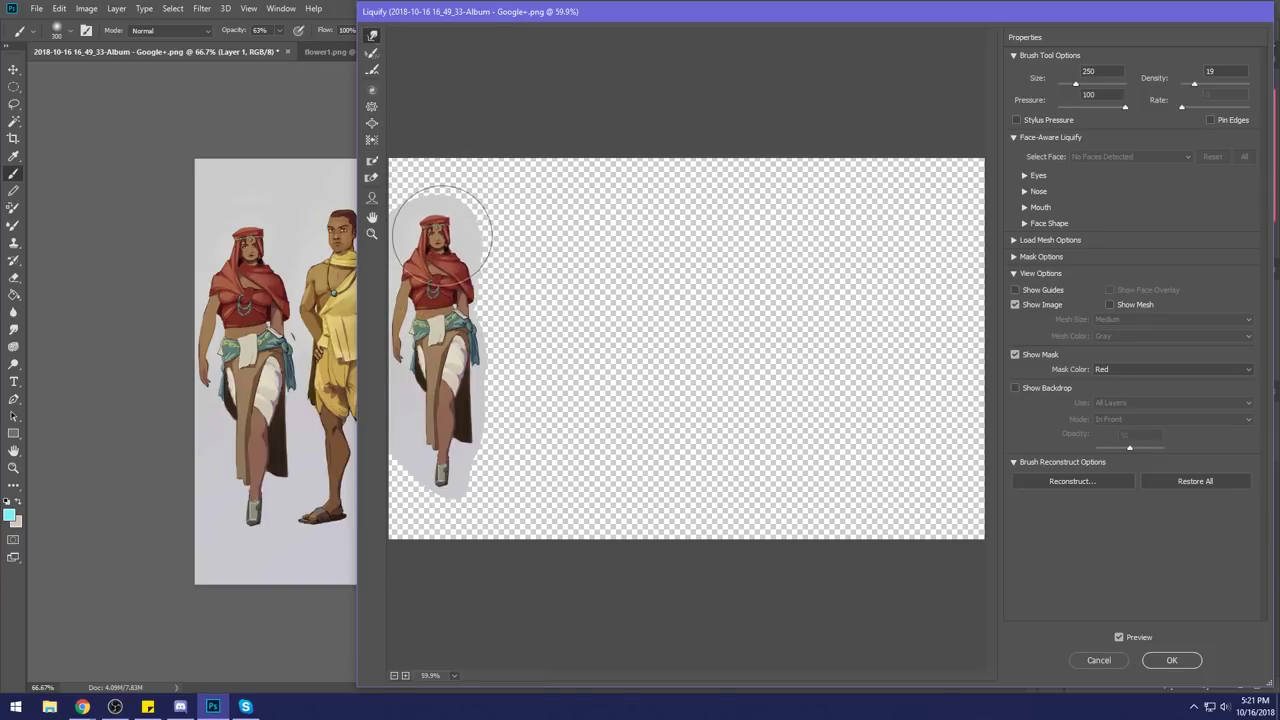
pyautogui.press('[')
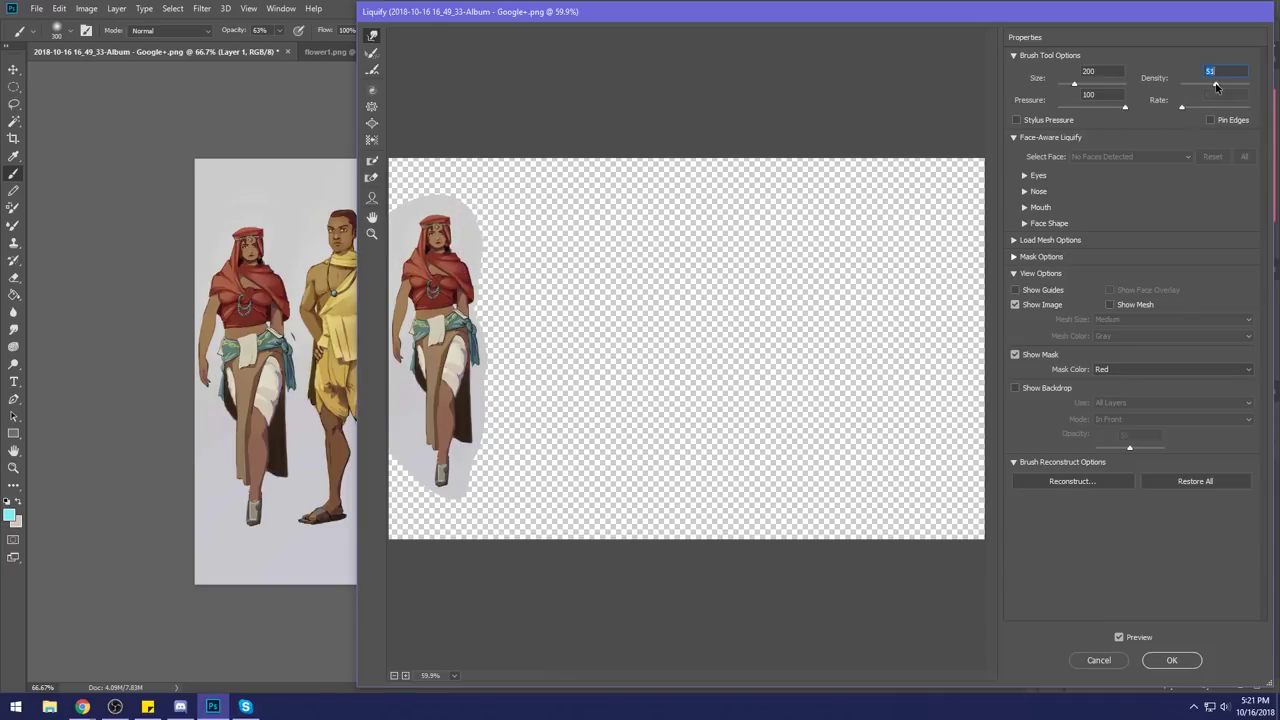
pyautogui.press(']')
pyautogui.click(373, 124)
pyautogui.press(']')
pyautogui.press(']')
pyautogui.press(']')
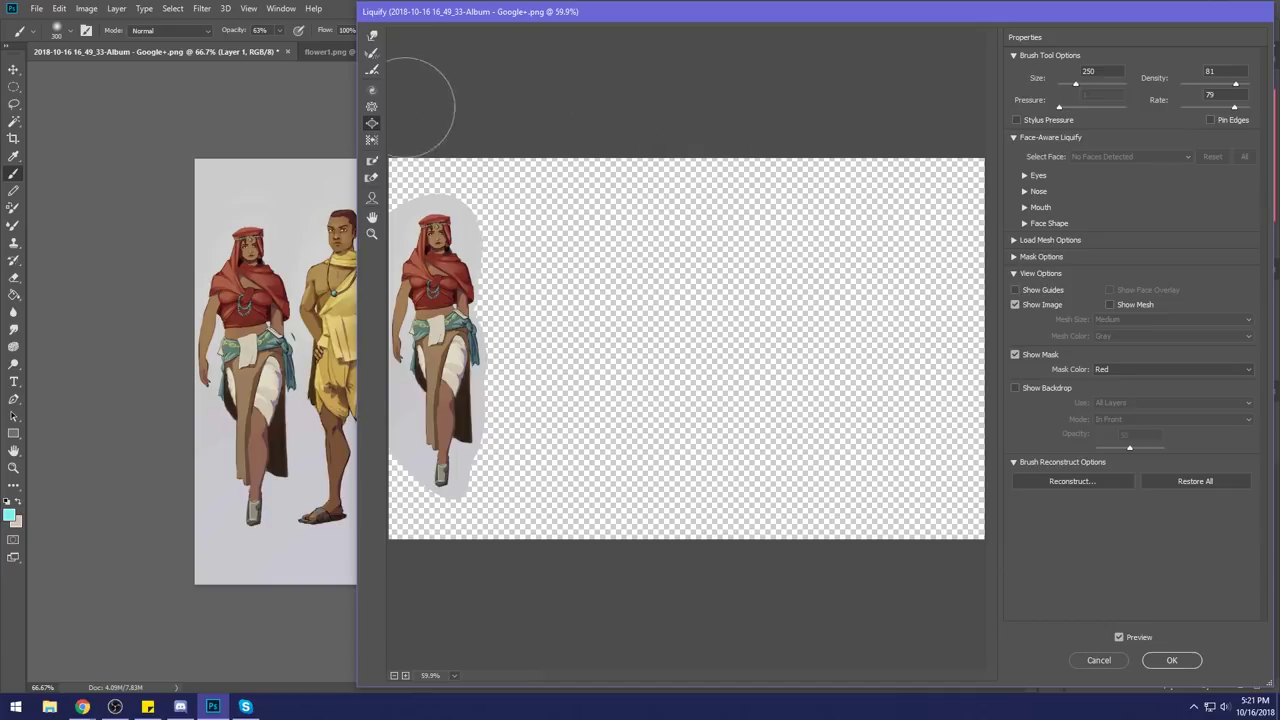
pyautogui.click(372, 37)
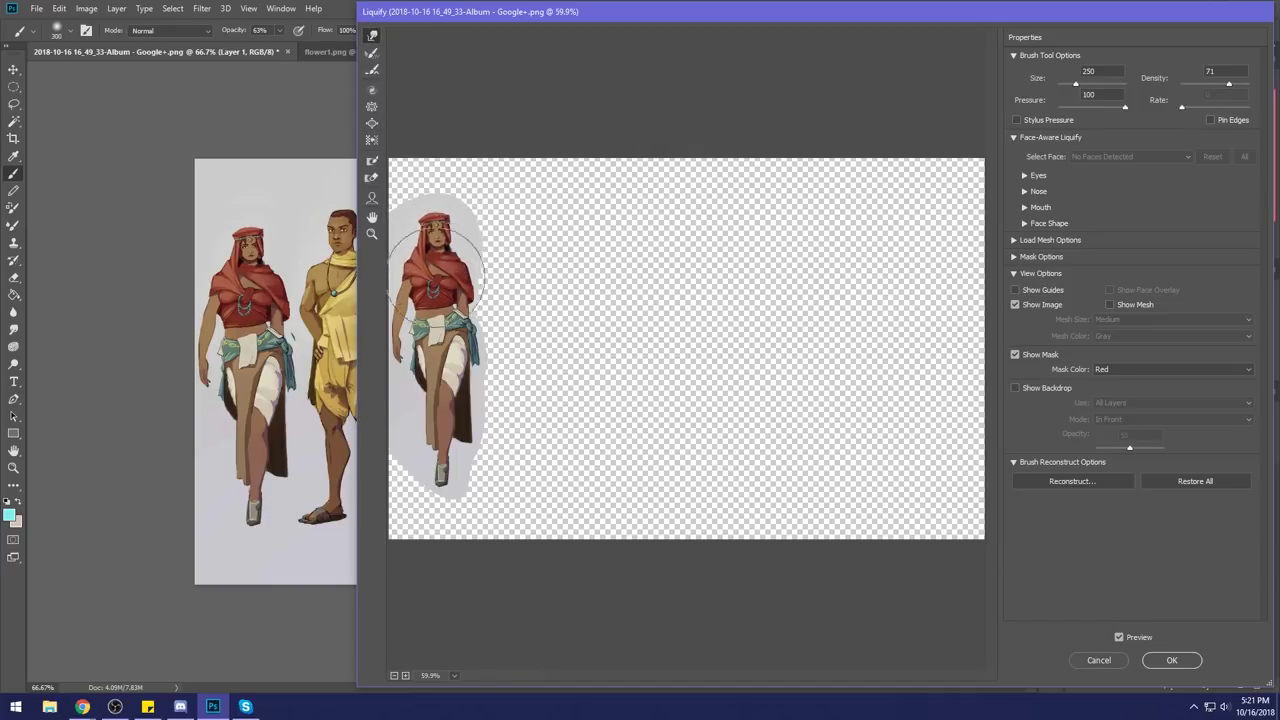
pyautogui.press('alt')
pyautogui.press('[')
pyautogui.press('[')
pyautogui.press('[')
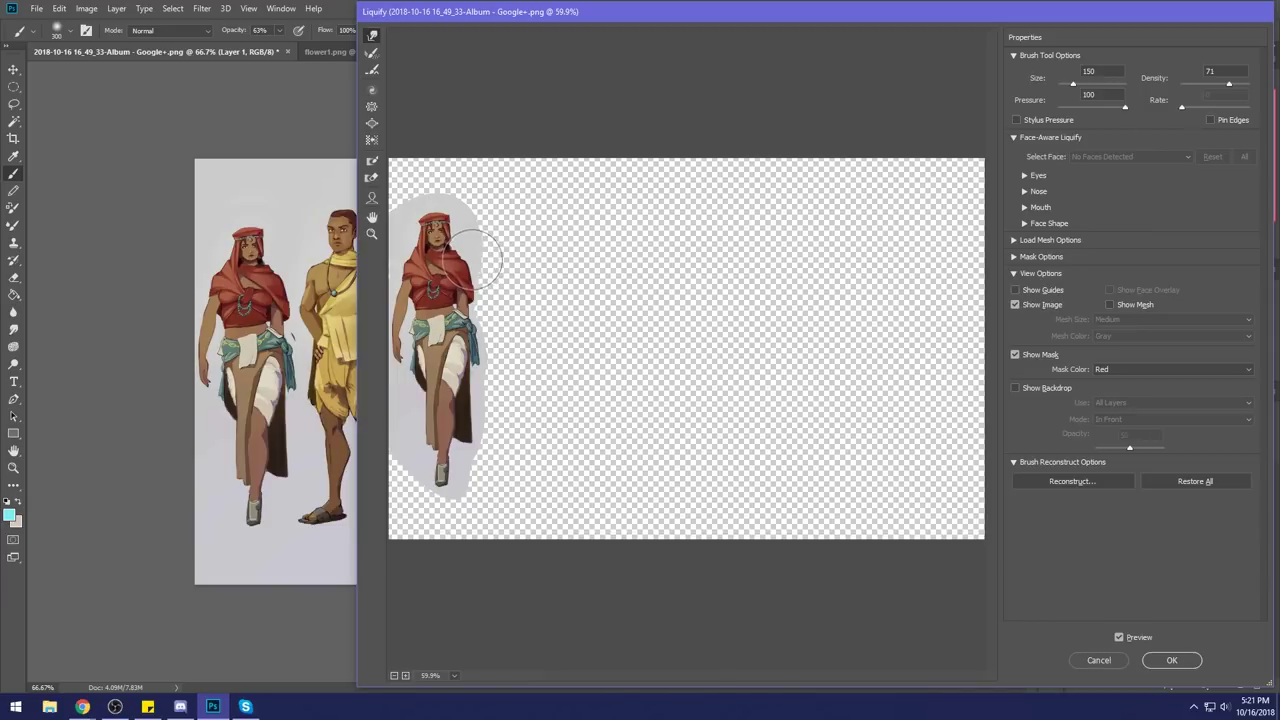
pyautogui.press(']')
pyautogui.press(']')
pyautogui.press(']')
pyautogui.click(1170, 660)
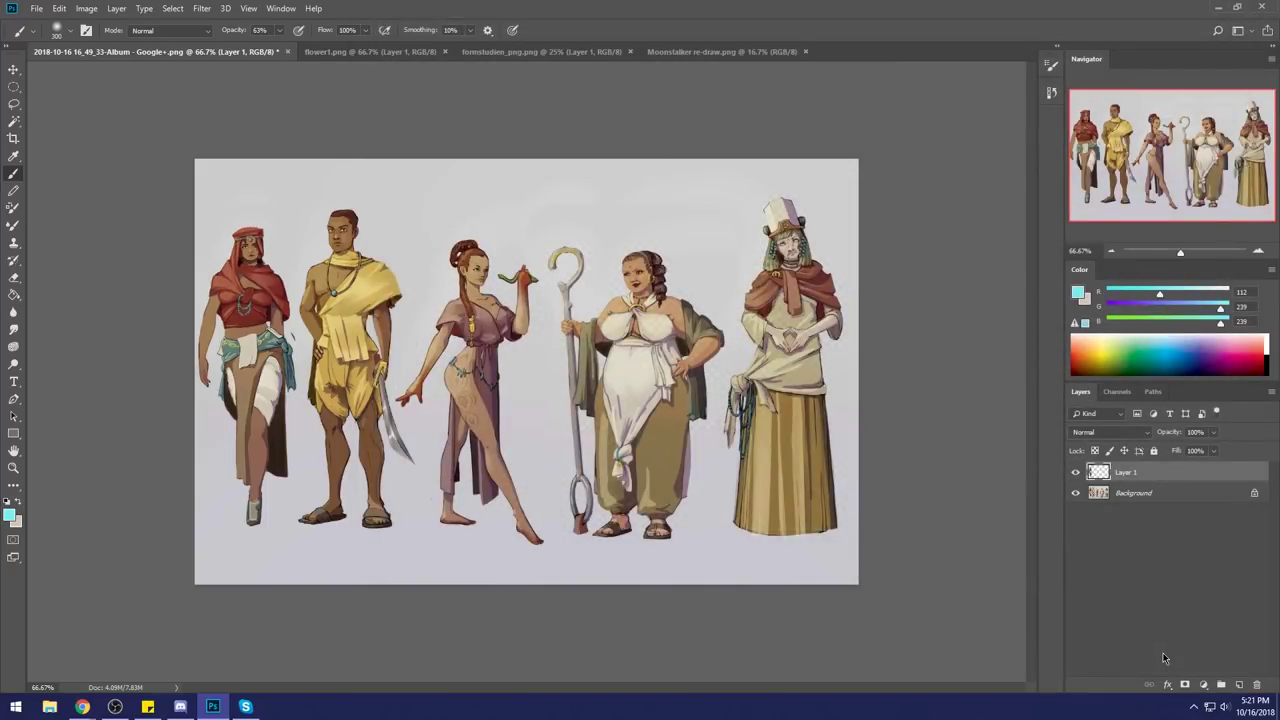
# Zoom in on the rightmost figure's head and sample its beige skin tone as the brush colour.
pyautogui.hotkey('ctrl', 'z')
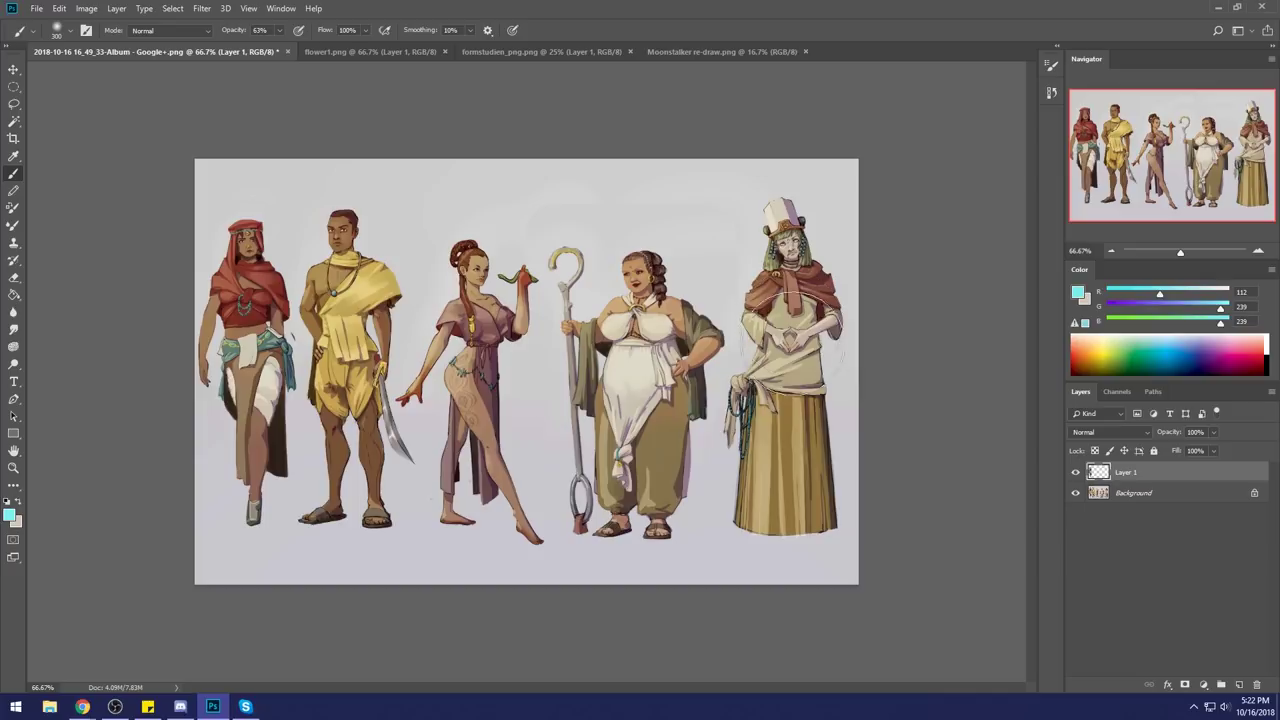
pyautogui.press('z')
pyautogui.moveTo(752, 214); pyautogui.dragTo(840, 301)
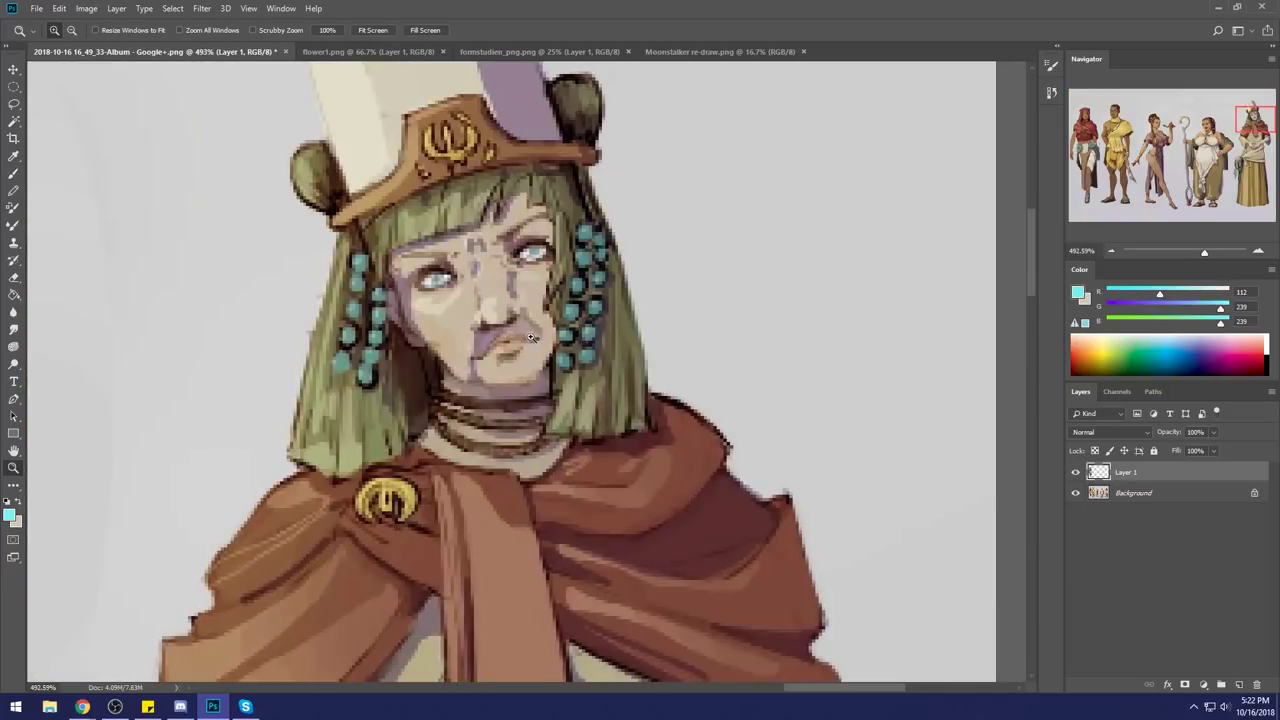
pyautogui.press('b')
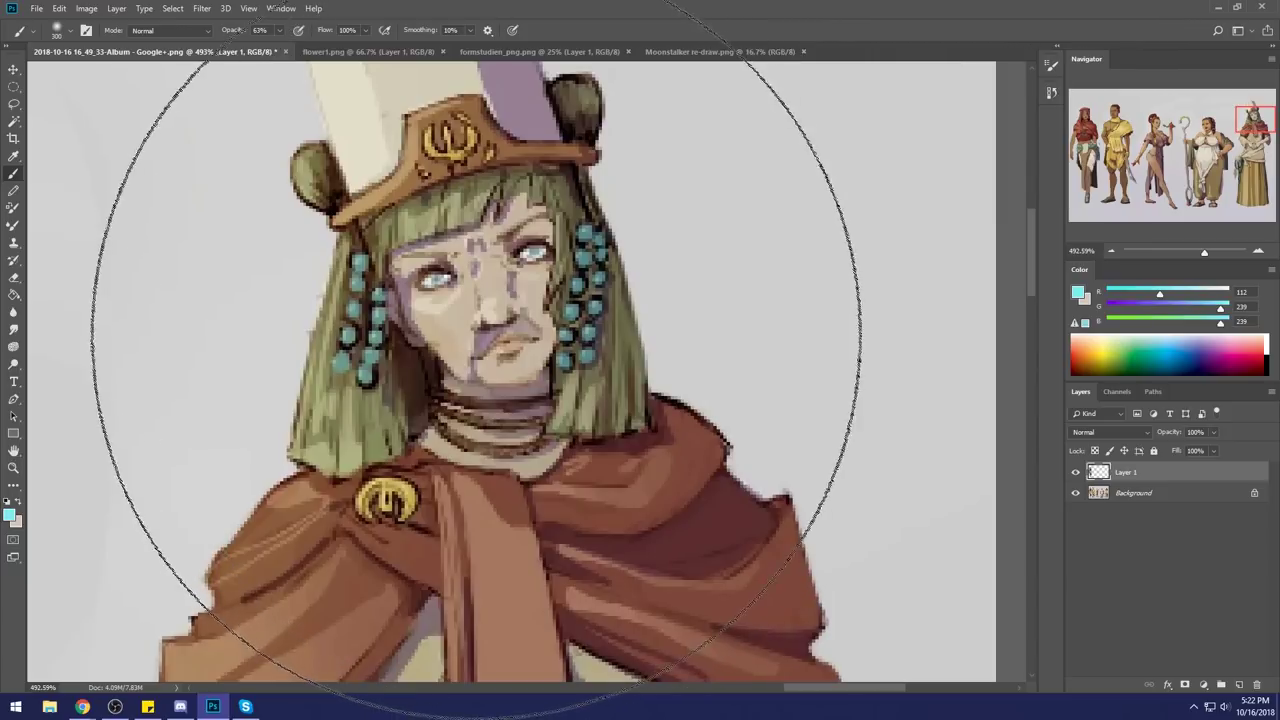
pyautogui.keyDown('alt'); pyautogui.click(468, 334); pyautogui.keyUp('alt')
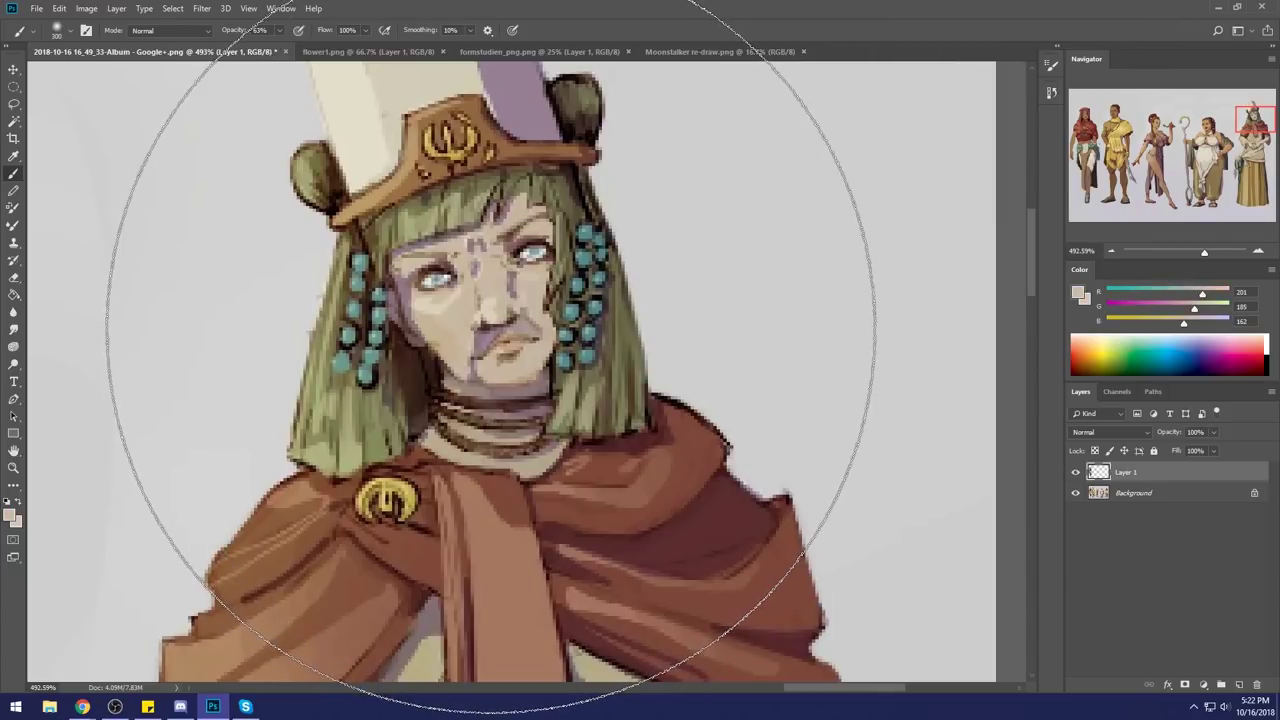
pyautogui.hotkey('ctrl', '0')
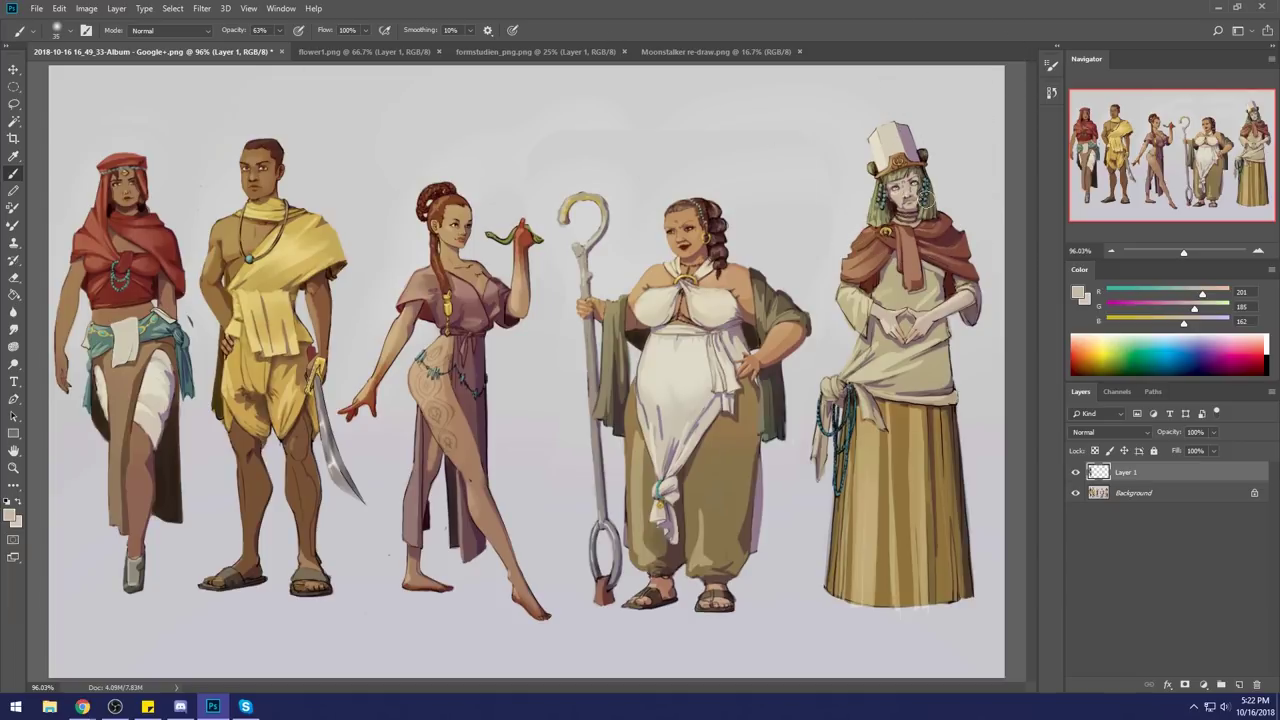
pyautogui.keyDown('alt'); pyautogui.click(900, 191); pyautogui.keyUp('alt')
# Paint skin-tone touch-ups on the right figure's face, mouth and chin.
pyautogui.moveTo(907, 197); pyautogui.dragTo(906, 199)
pyautogui.keyDown('alt'); pyautogui.click(905, 196); pyautogui.keyUp('alt')
pyautogui.moveTo(893, 203); pyautogui.dragTo(905, 208)
pyautogui.keyDown('alt'); pyautogui.click(916, 203); pyautogui.keyUp('alt')
# Lasso the rightmost figure, merge Layer 1 down, and copy the figure onto a new layer.
pyautogui.press('l')
pyautogui.moveTo(978, 108)
pyautogui.mouseDown()
pyautogui.moveTo(841, 135)
pyautogui.moveTo(805, 617)
pyautogui.moveTo(1004, 432)
pyautogui.moveTo(1004, 112)
pyautogui.mouseUp()
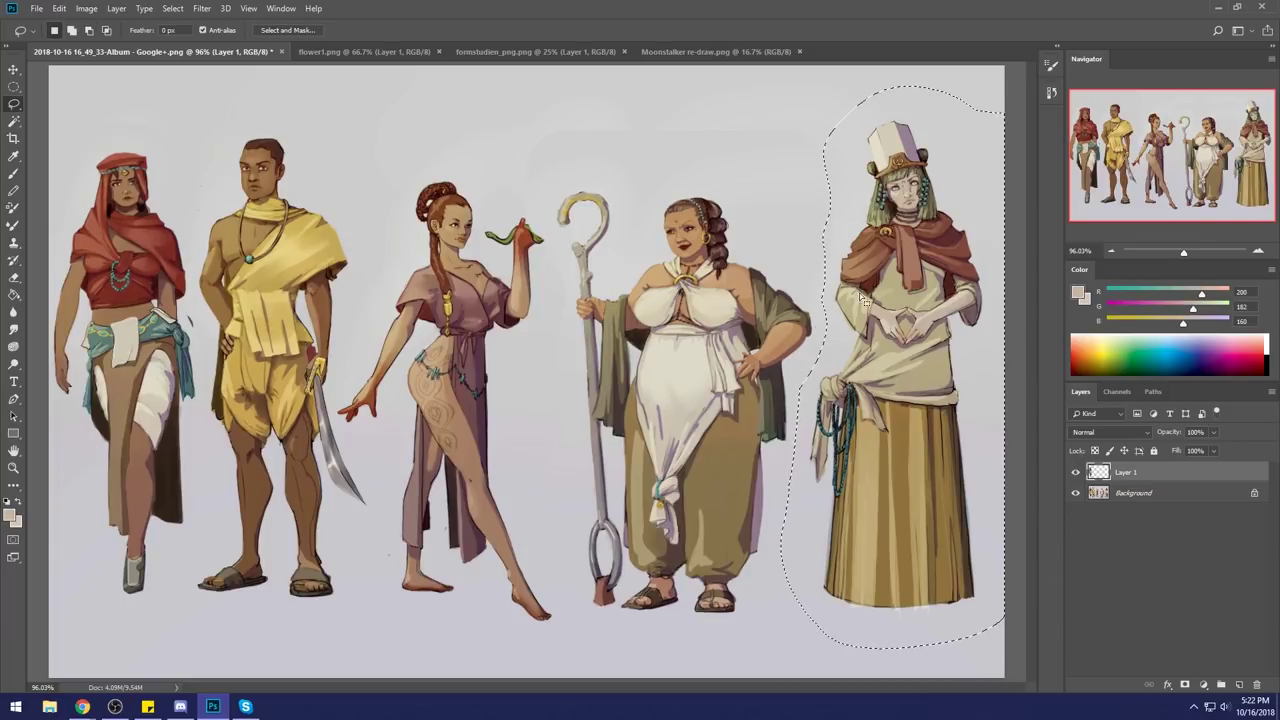
pyautogui.hotkey('ctrl', '-')
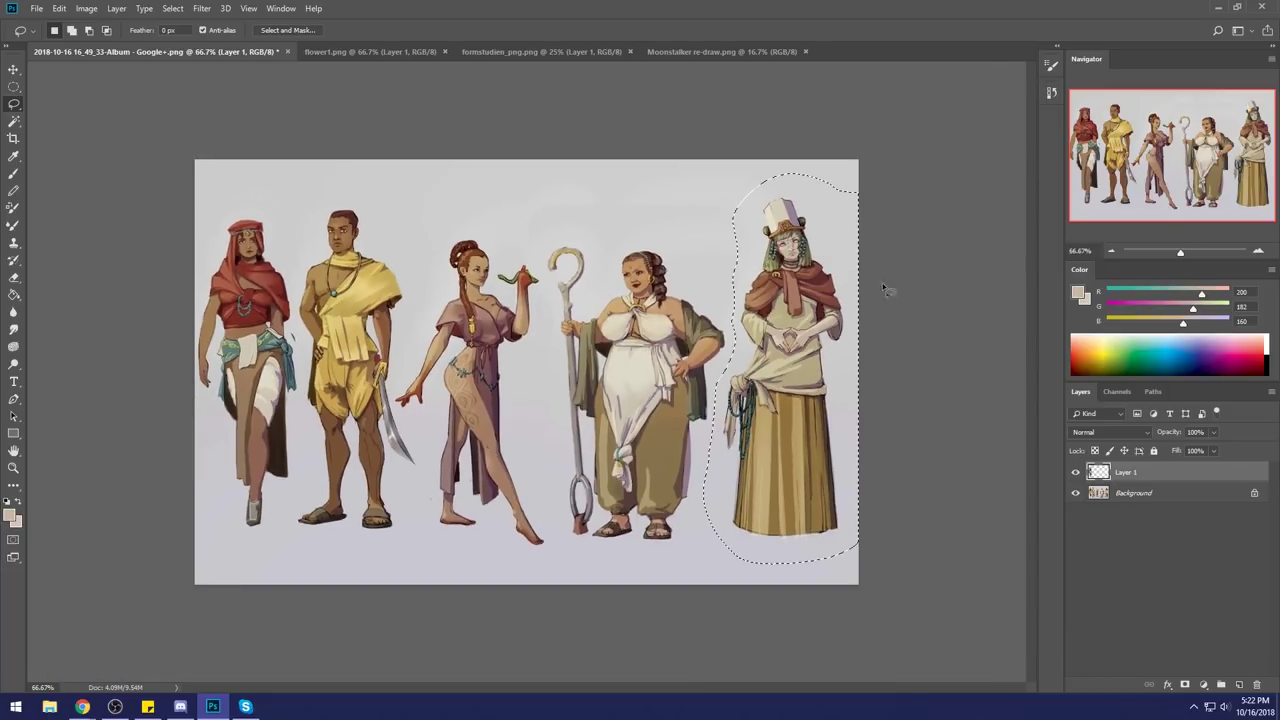
pyautogui.rightClick(1125, 468)
pyautogui.click(990, 524)
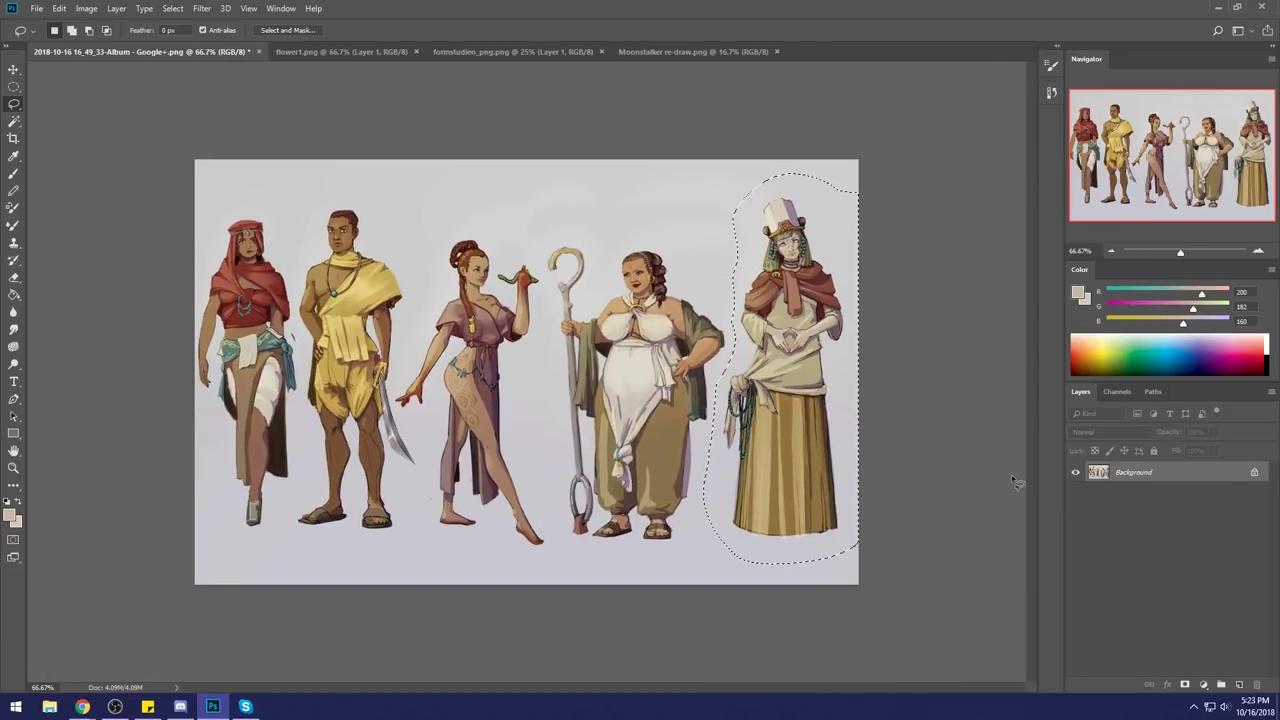
pyautogui.moveTo(740, 272)
pyautogui.mouseDown()
pyautogui.moveTo(738, 210)
pyautogui.moveTo(844, 150)
pyautogui.moveTo(882, 244)
pyautogui.mouseUp()
pyautogui.hotkey('ctrl', 'j')
# Scale the copied figure down slightly and narrow it to about 92% width.
pyautogui.hotkey('ctrl', 't')
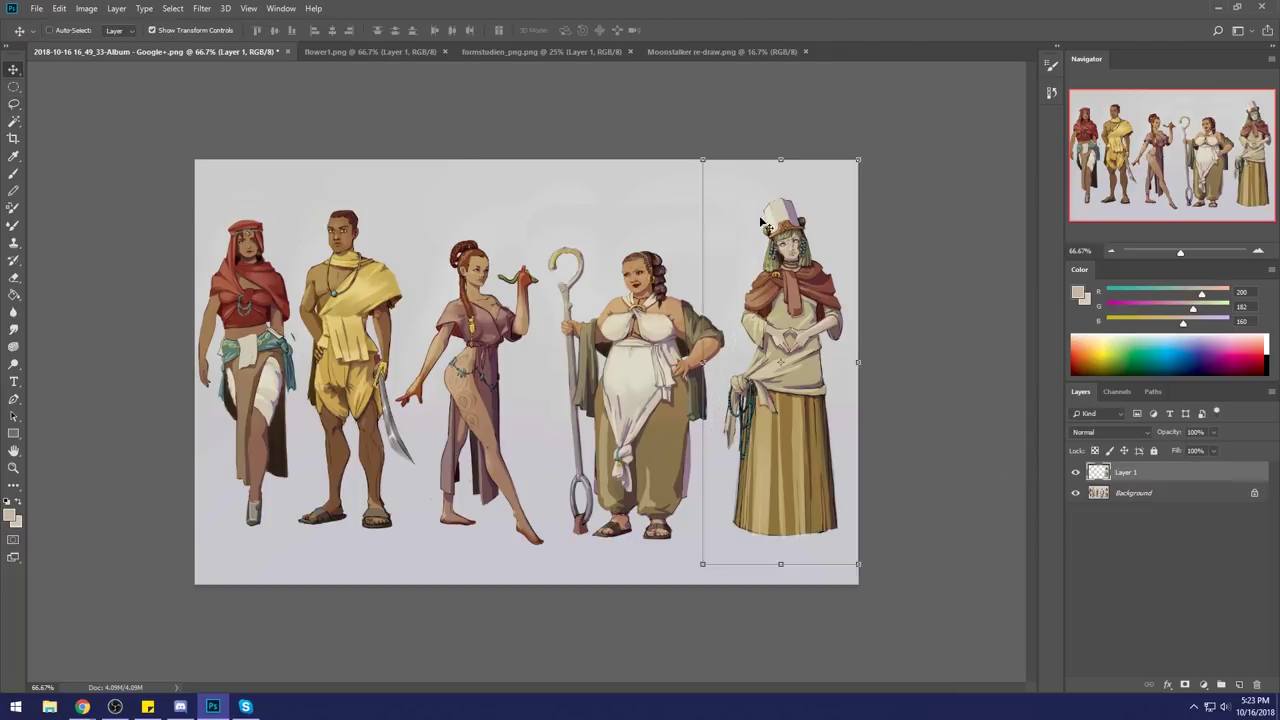
pyautogui.moveTo(706, 159); pyautogui.dragTo(703, 170)
pyautogui.moveTo(707, 369); pyautogui.dragTo(716, 367)
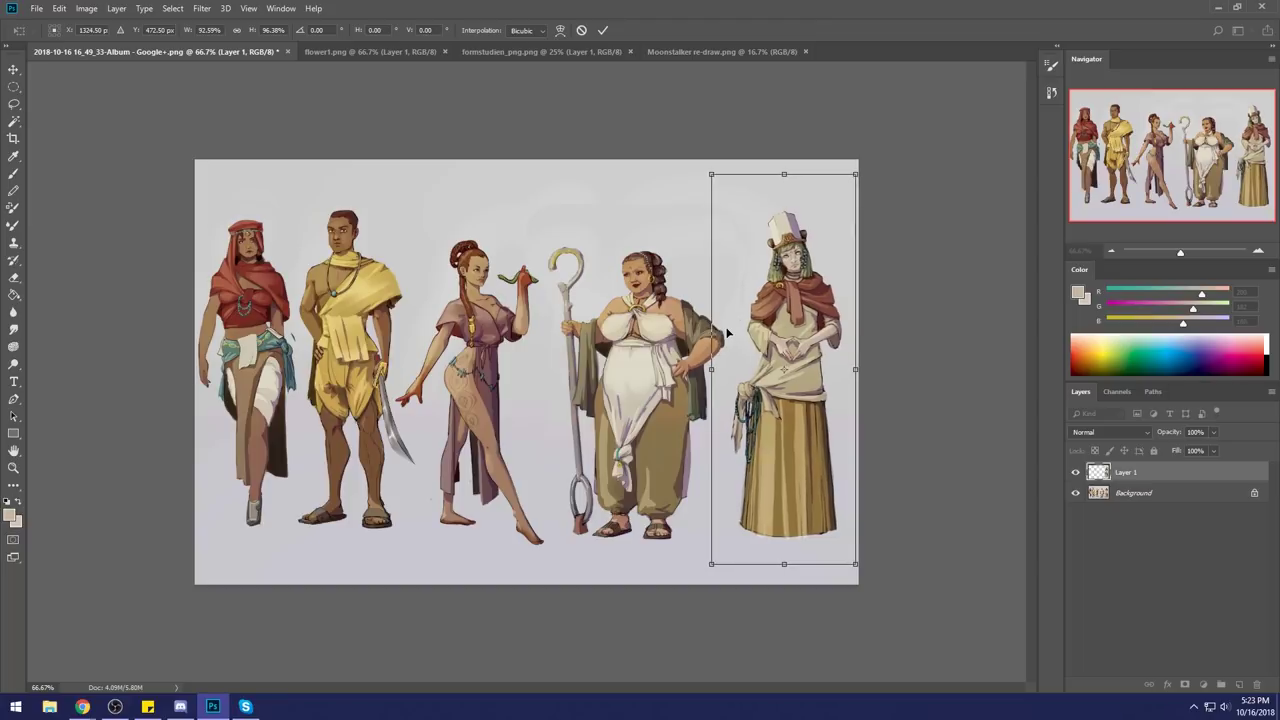
pyautogui.press('Return')
pyautogui.press('b')
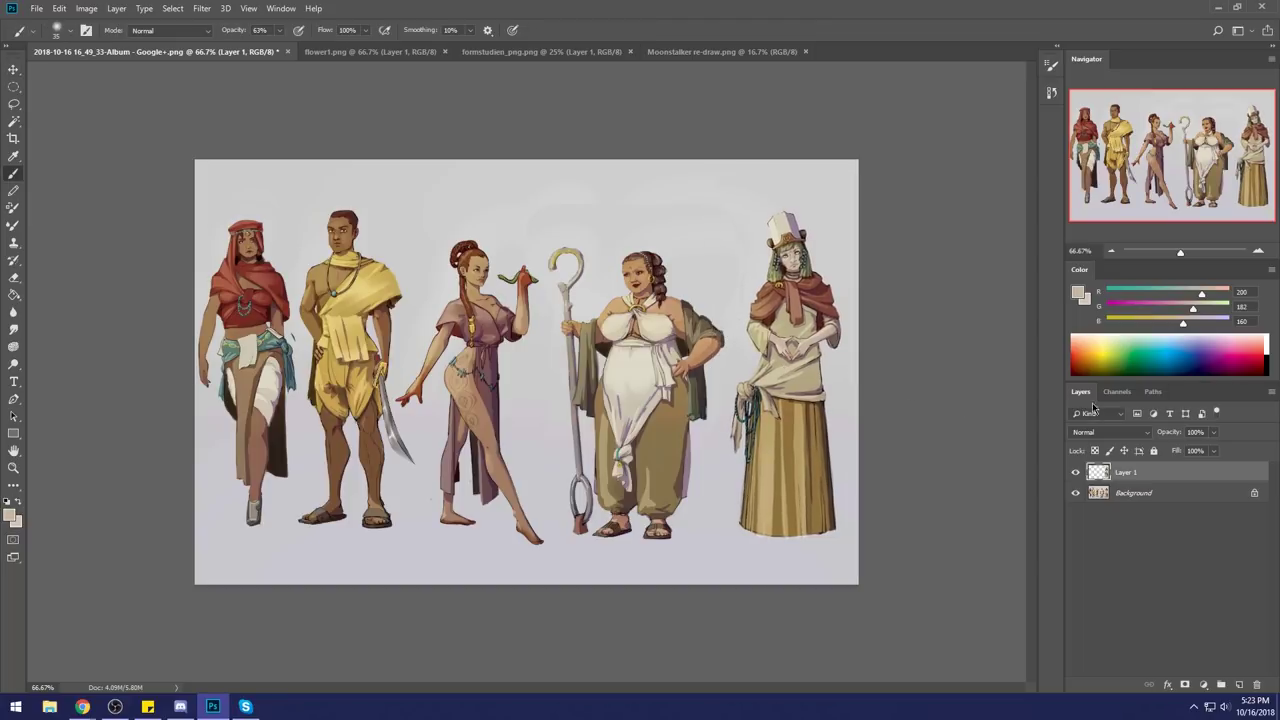
# Toggle the resized figure's layer visibility to compare it with the original.
pyautogui.click(1076, 474)
pyautogui.click(1076, 474)
pyautogui.click(1076, 474)
pyautogui.click(1076, 474)
pyautogui.rightClick(1133, 482)
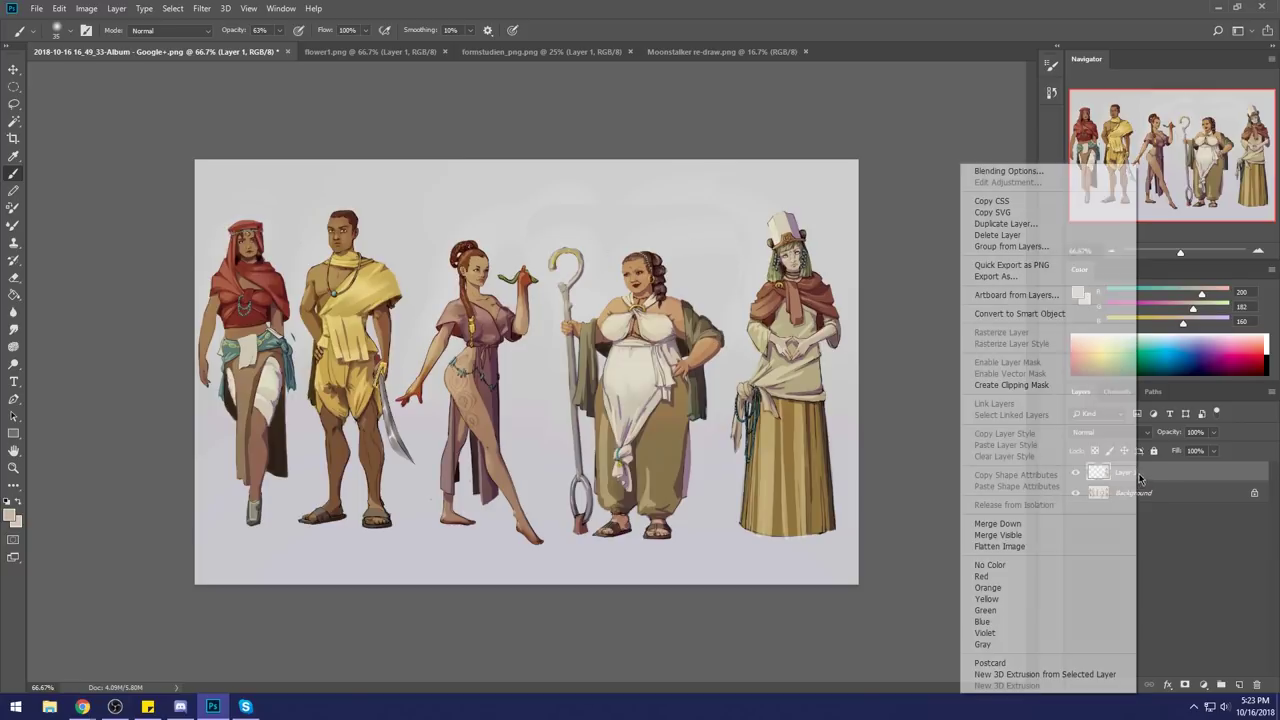
# Merge Layer 1 down into the Background and zoom out to 50%.
pyautogui.click(1052, 525)
pyautogui.hotkey('ctrl', '-')
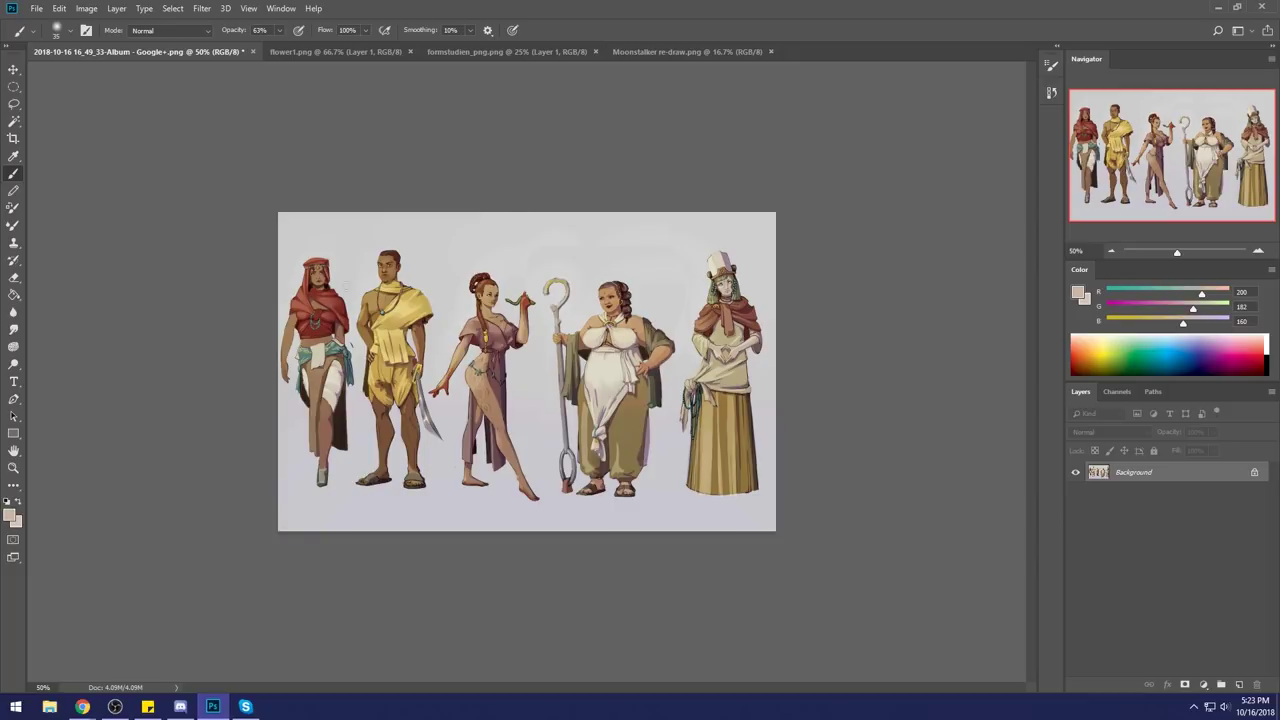
pyautogui.click(201, 8)
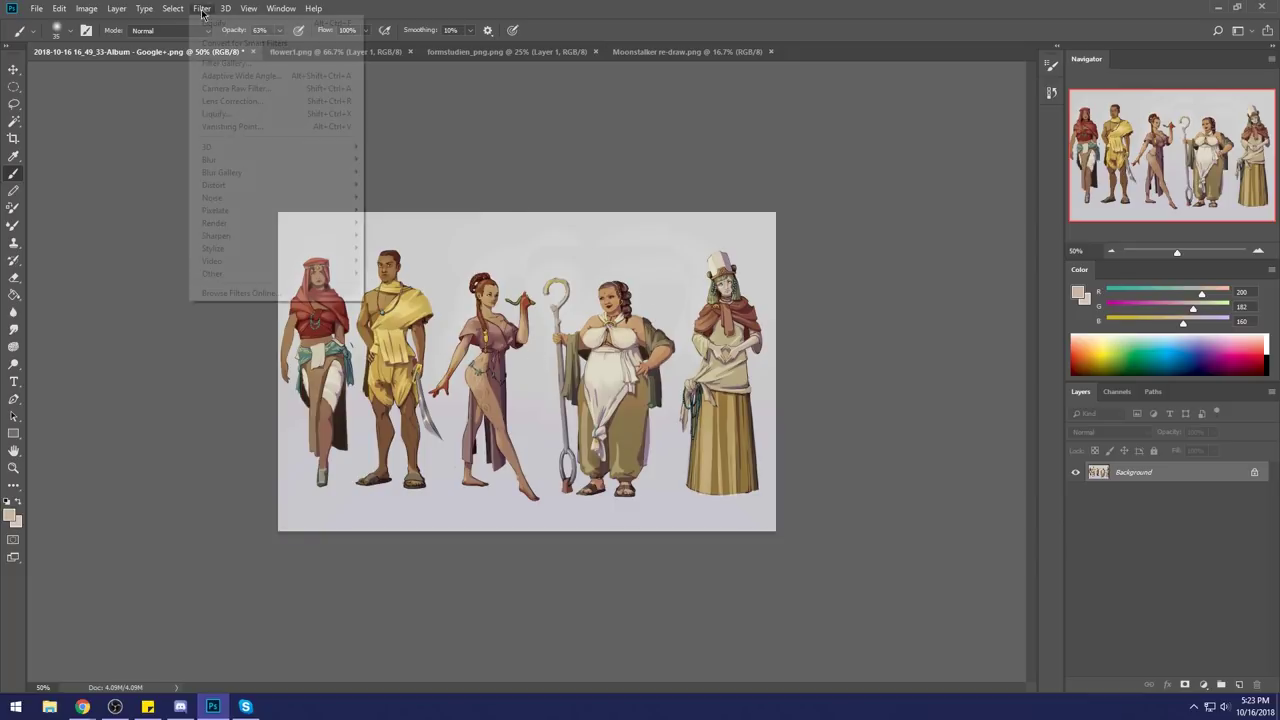
# In Liquify, warp and pucker the man's head, lowering density to 45 and 38.
pyautogui.click(230, 111)
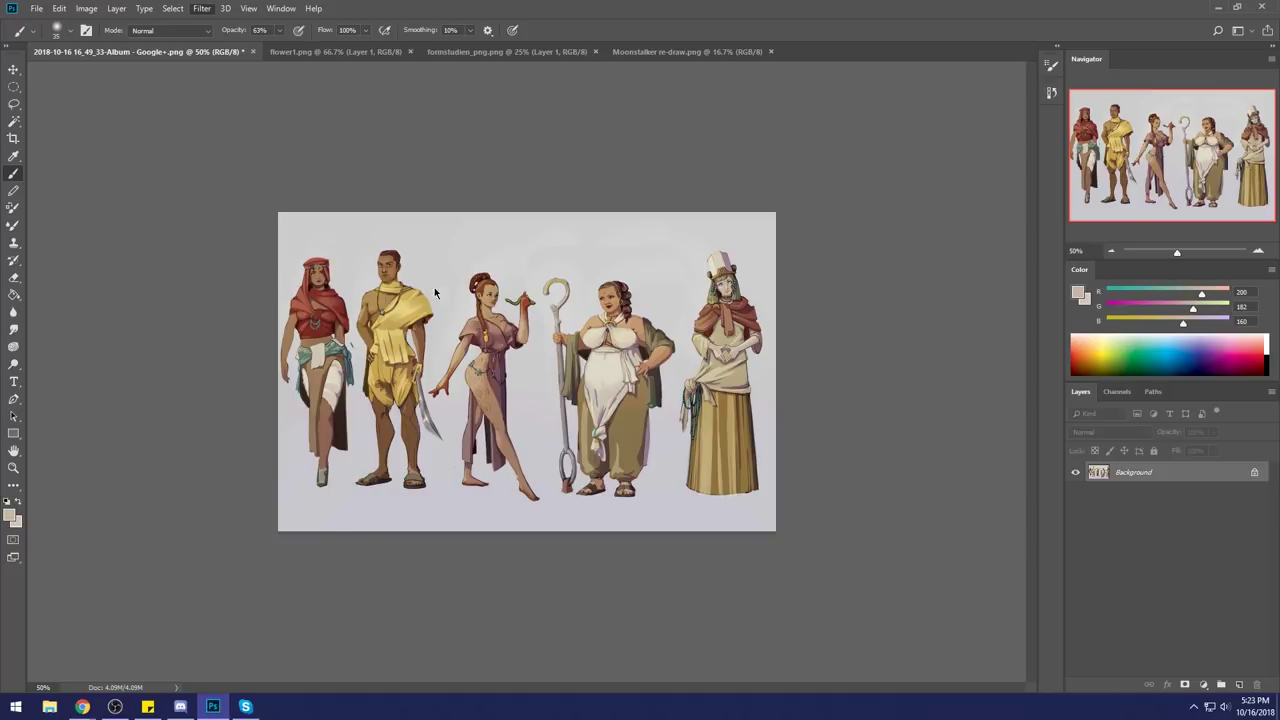
pyautogui.press('z')
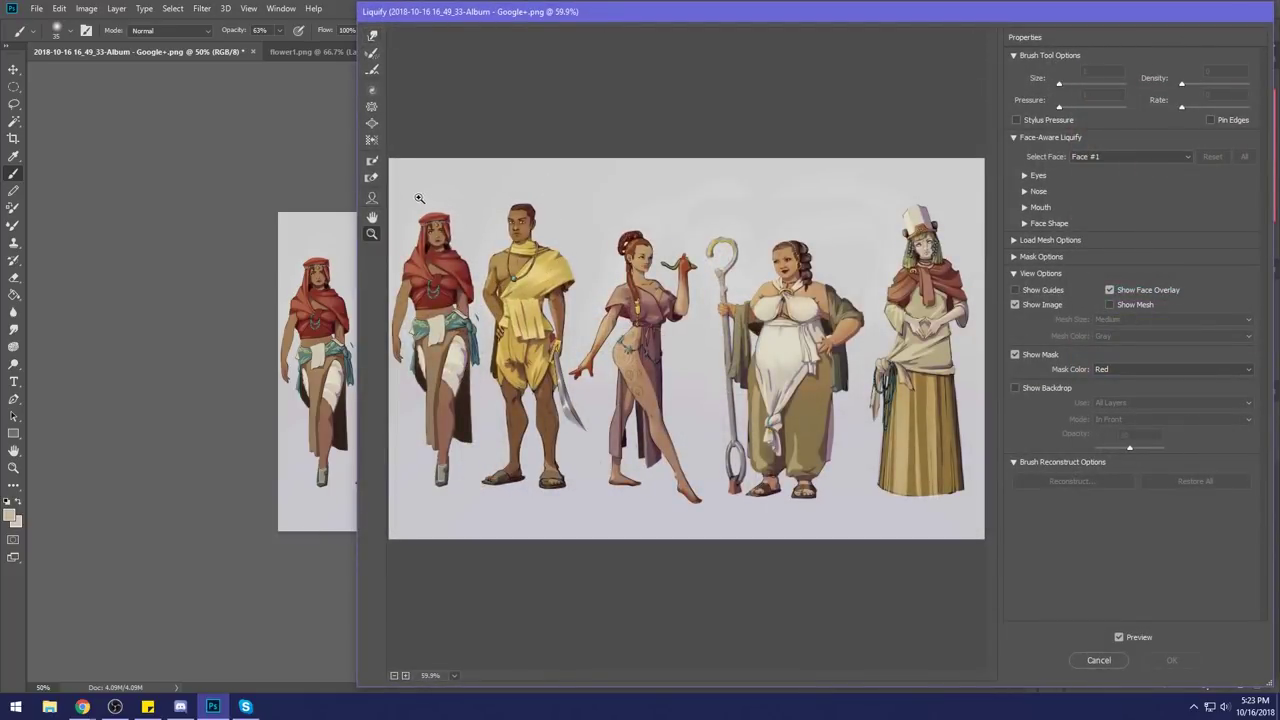
pyautogui.click(598, 376)
pyautogui.keyDown('alt'); pyautogui.click(747, 420); pyautogui.keyUp('alt')
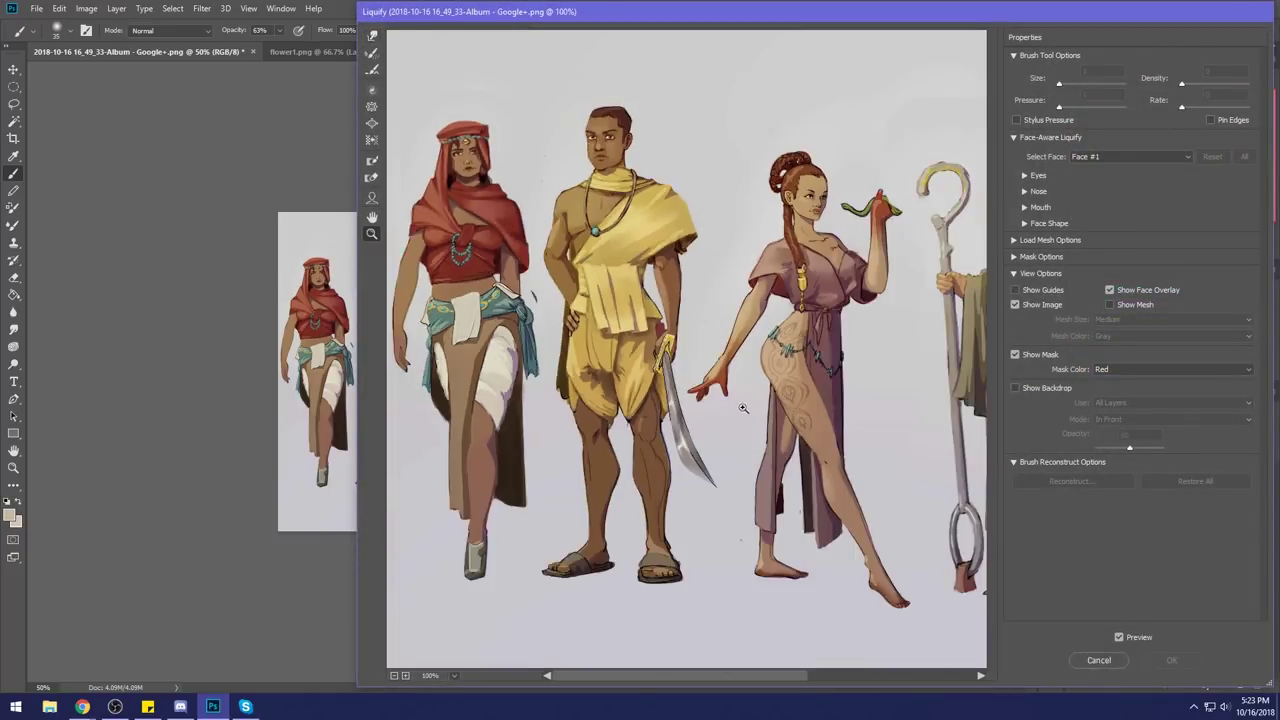
pyautogui.click(373, 36)
pyautogui.moveTo(583, 215); pyautogui.dragTo(545, 255)
pyautogui.moveTo(1216, 88); pyautogui.dragTo(1211, 84)
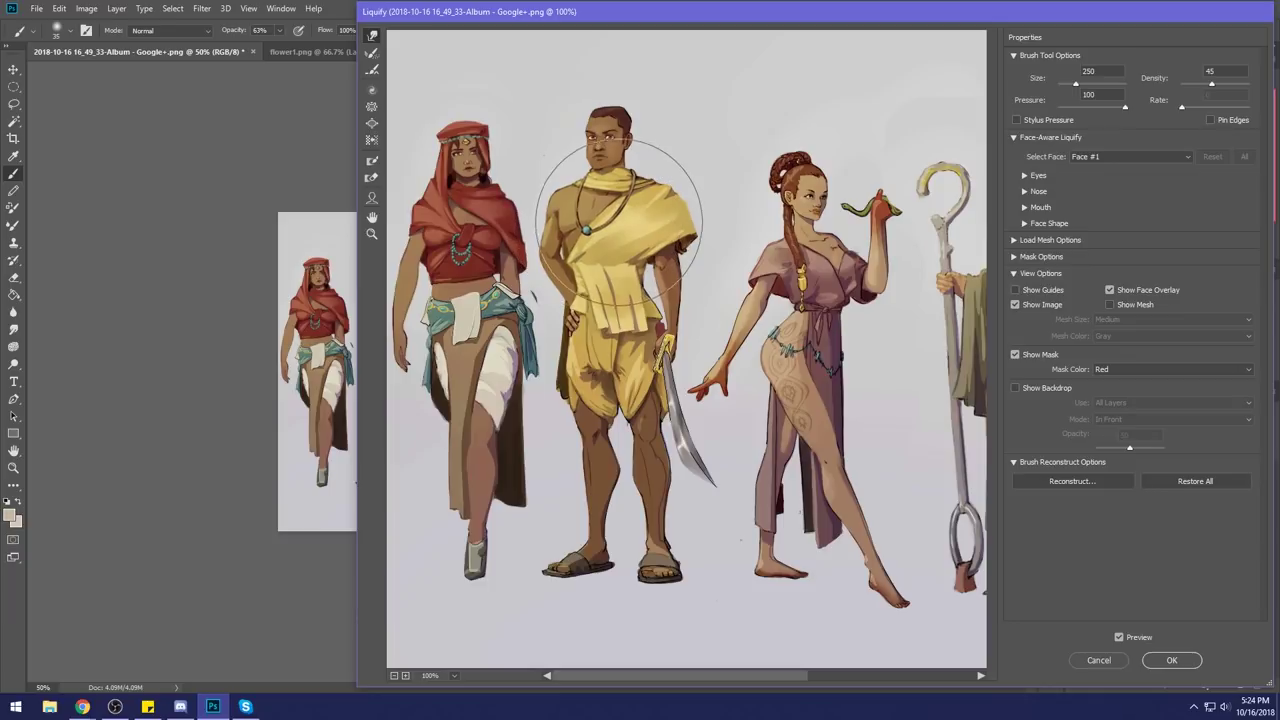
pyautogui.click(373, 108)
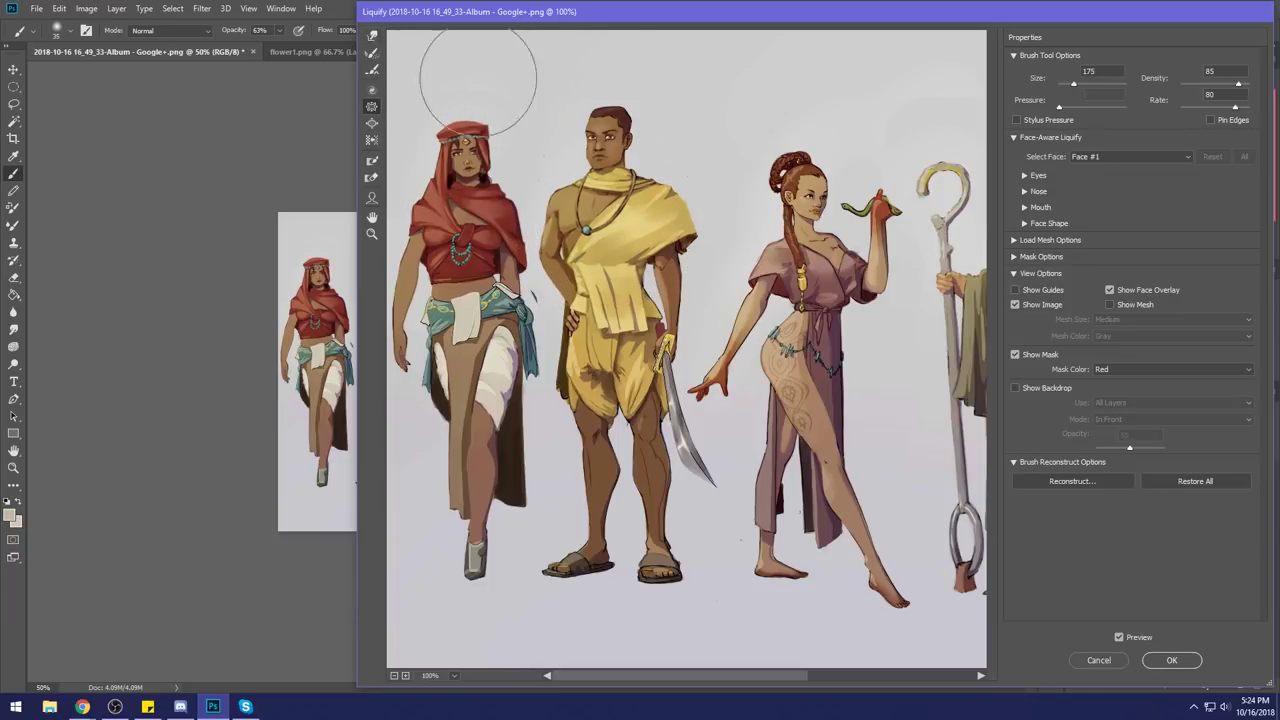
pyautogui.moveTo(1240, 88); pyautogui.dragTo(1207, 85)
pyautogui.moveTo(611, 110); pyautogui.dragTo(613, 113)
# Push the top of the second figure's head into shape with Forward Warp at density 23.
pyautogui.click(373, 35)
pyautogui.press('[')
pyautogui.press('[')
pyautogui.press('[')
pyautogui.press('[')
pyautogui.press('[')
pyautogui.press('[')
pyautogui.press('[')
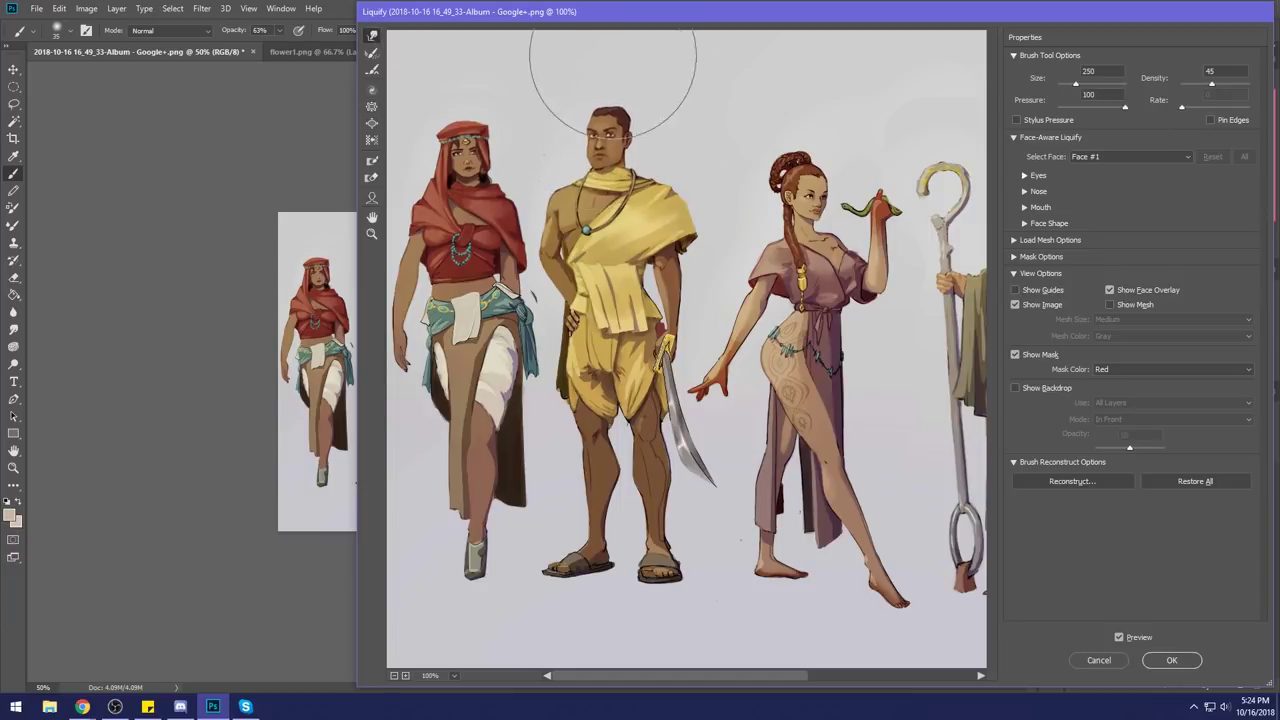
pyautogui.press(']')
pyautogui.moveTo(618, 128); pyautogui.dragTo(640, 120)
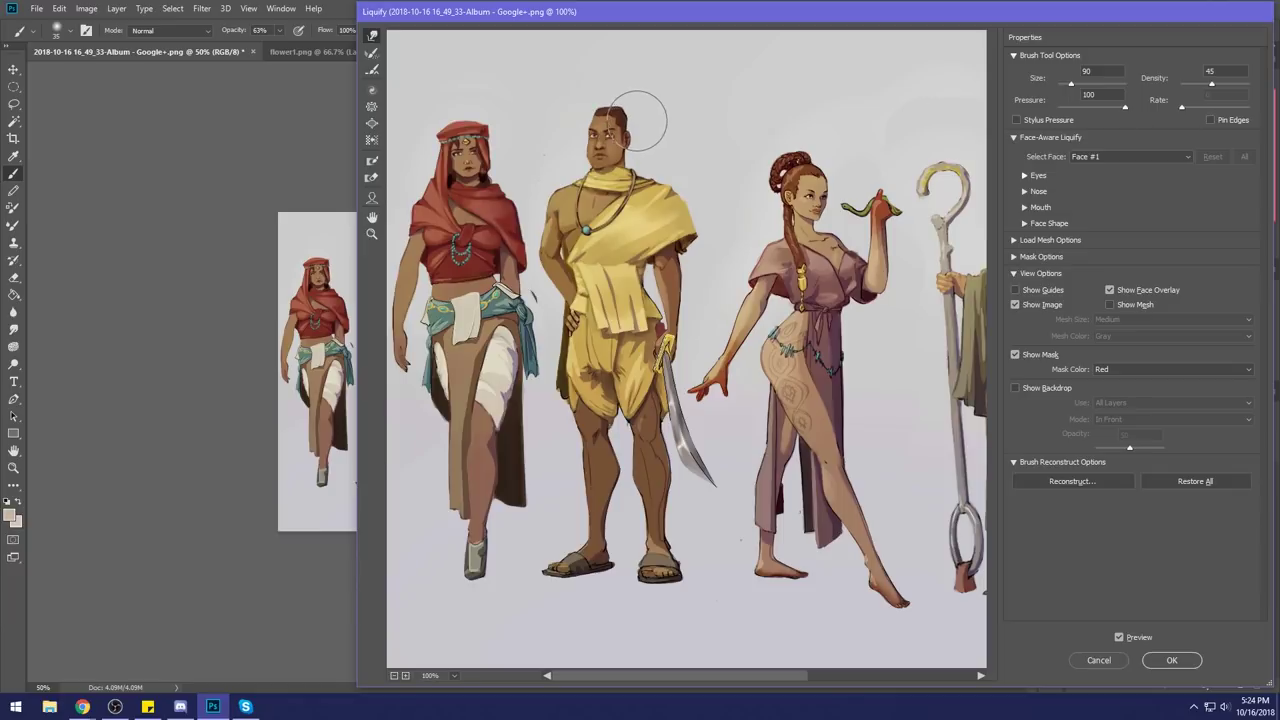
pyautogui.press('[')
pyautogui.press('[')
pyautogui.click(1197, 84)
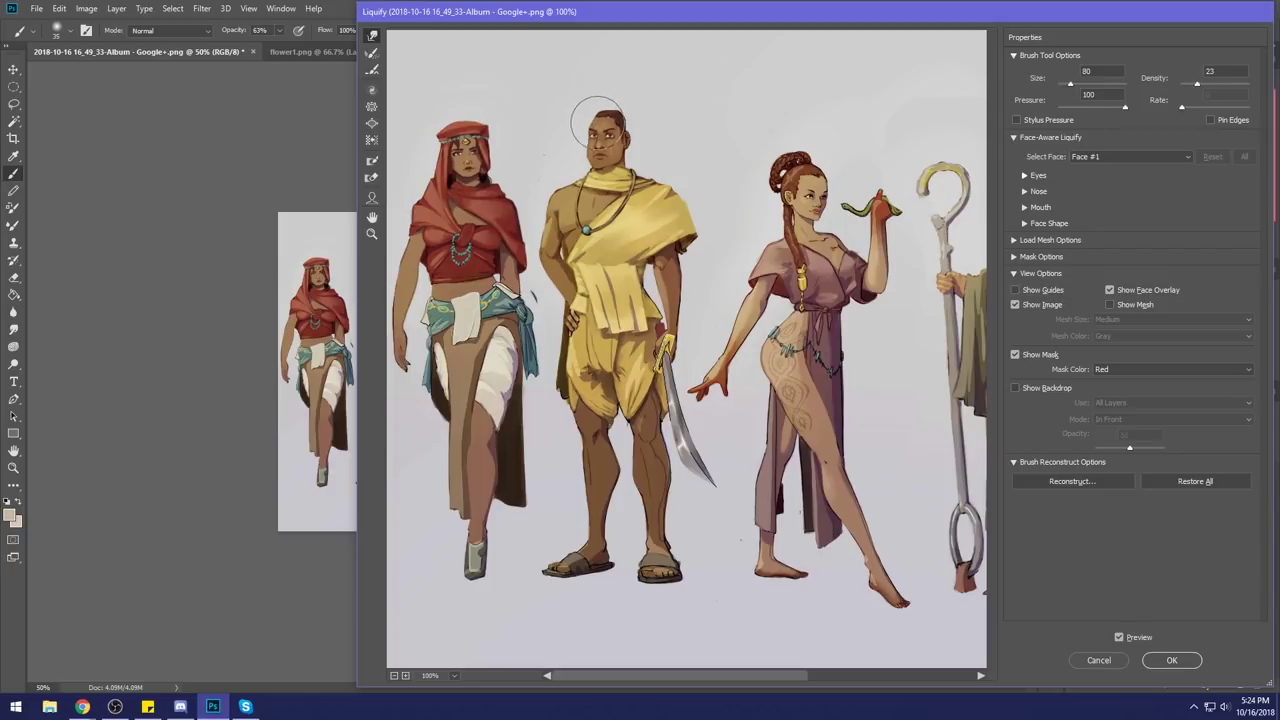
pyautogui.press('[')
pyautogui.press('[')
pyautogui.press('[')
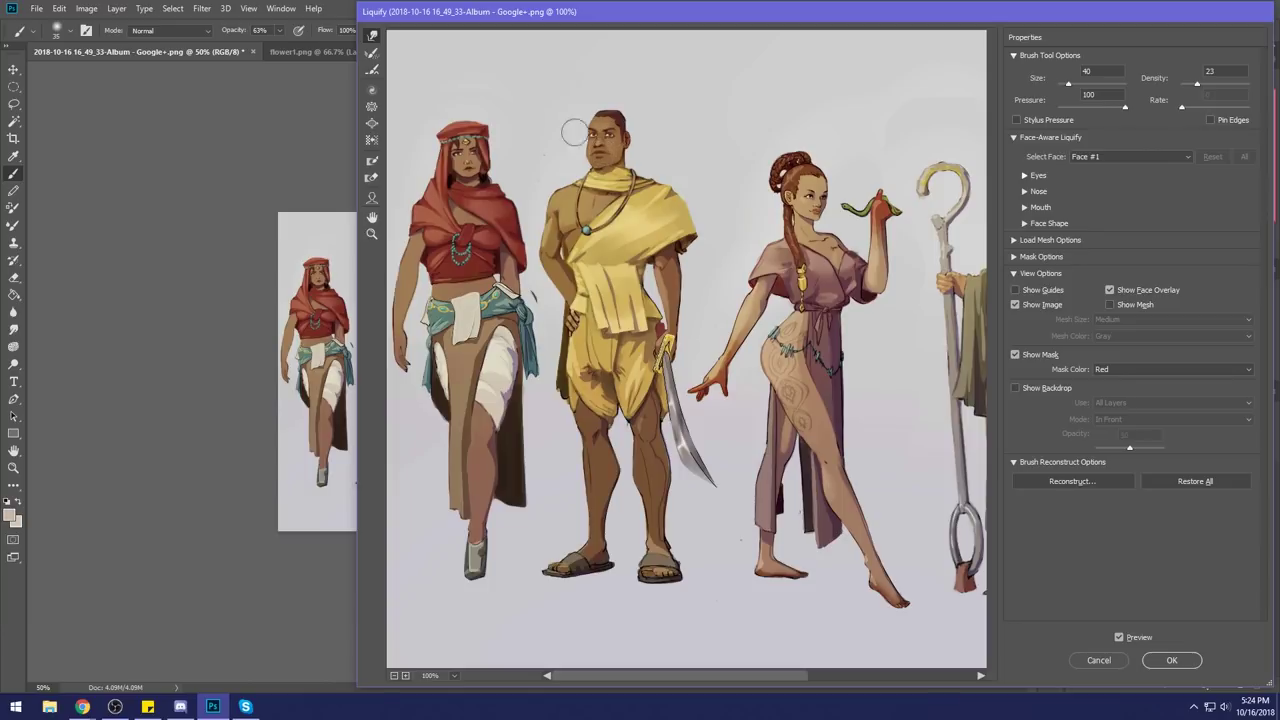
pyautogui.click(372, 106)
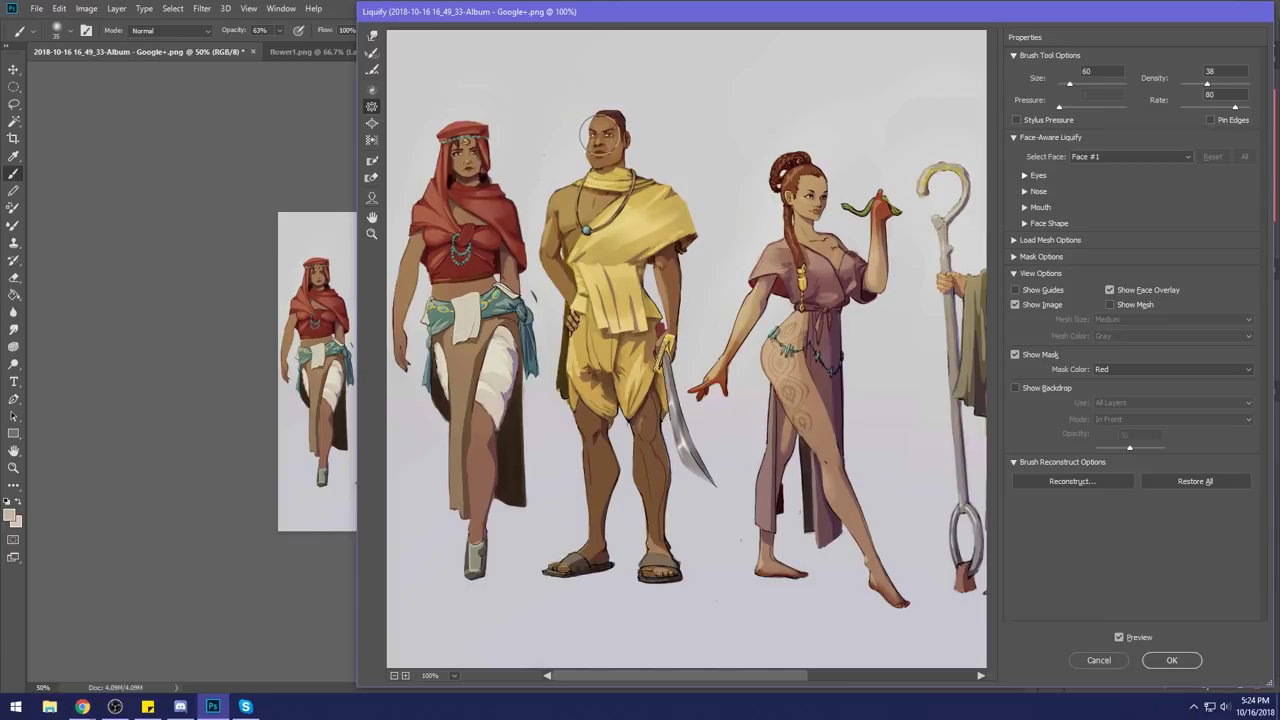
pyautogui.press('w')
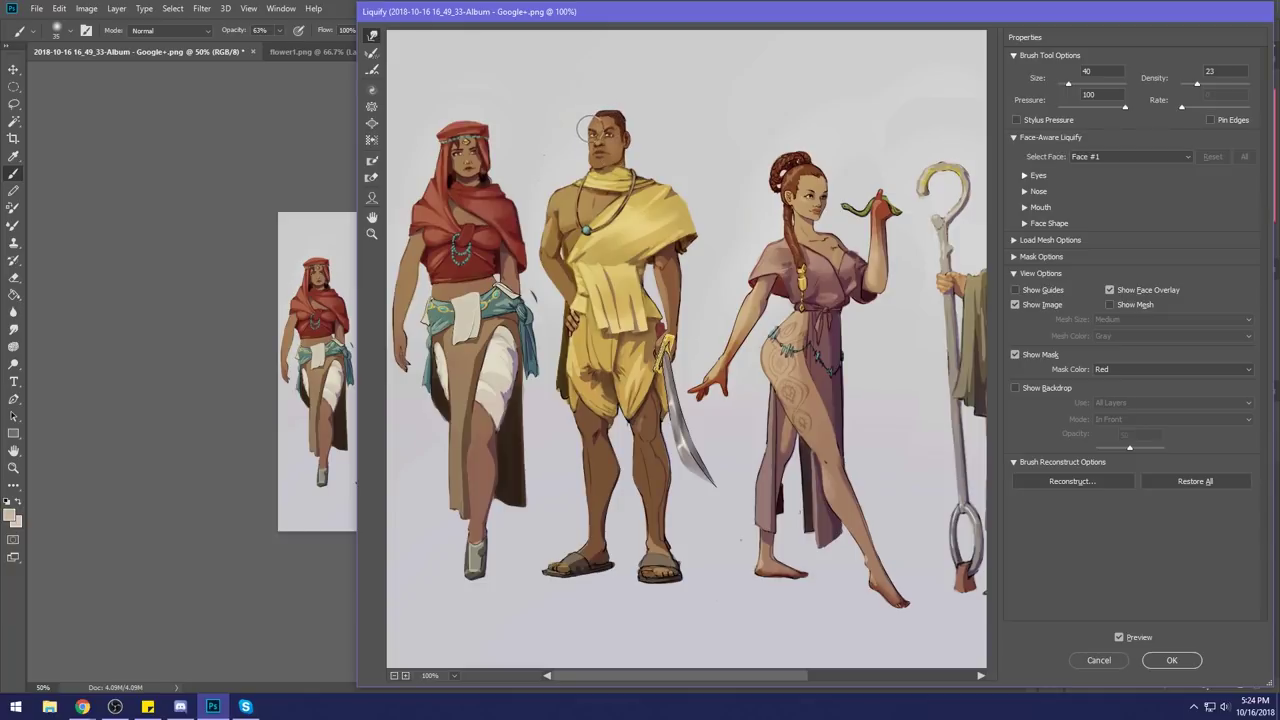
# Zoom into the second figure's face, warp its chin with a smaller brush, and apply Liquify.
pyautogui.press('z')
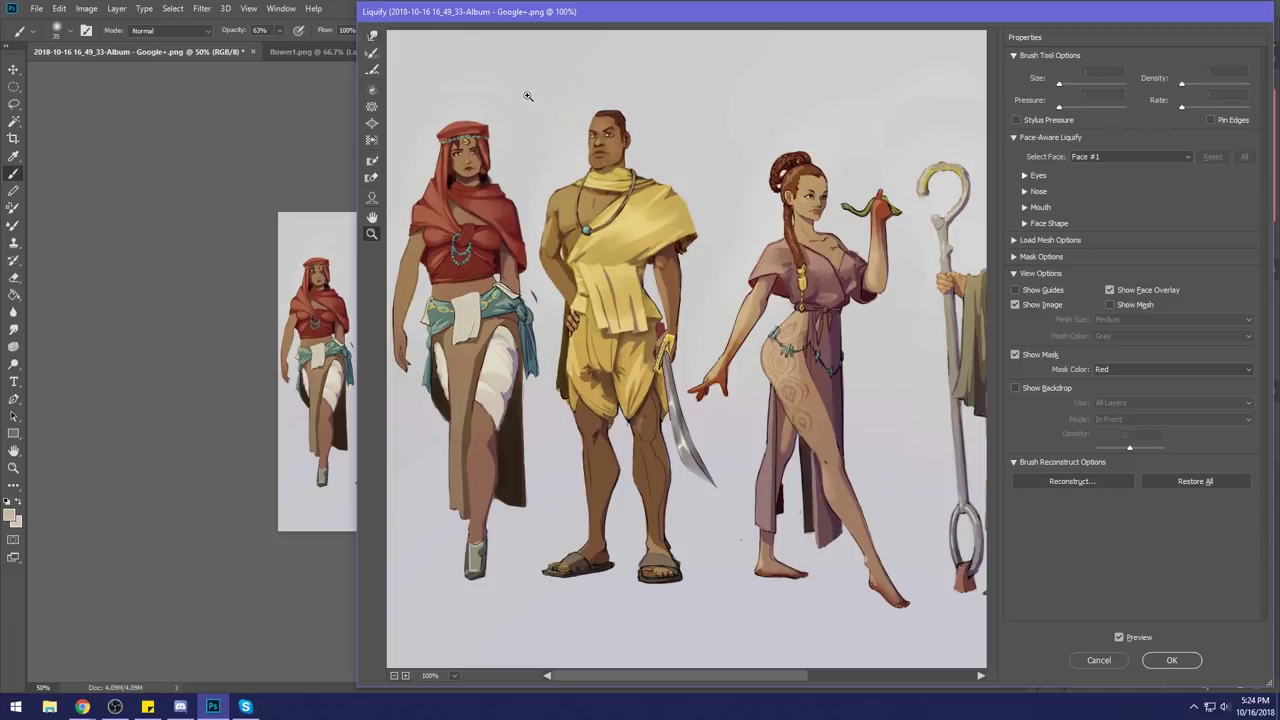
pyautogui.moveTo(526, 94); pyautogui.dragTo(737, 229)
pyautogui.press('w')
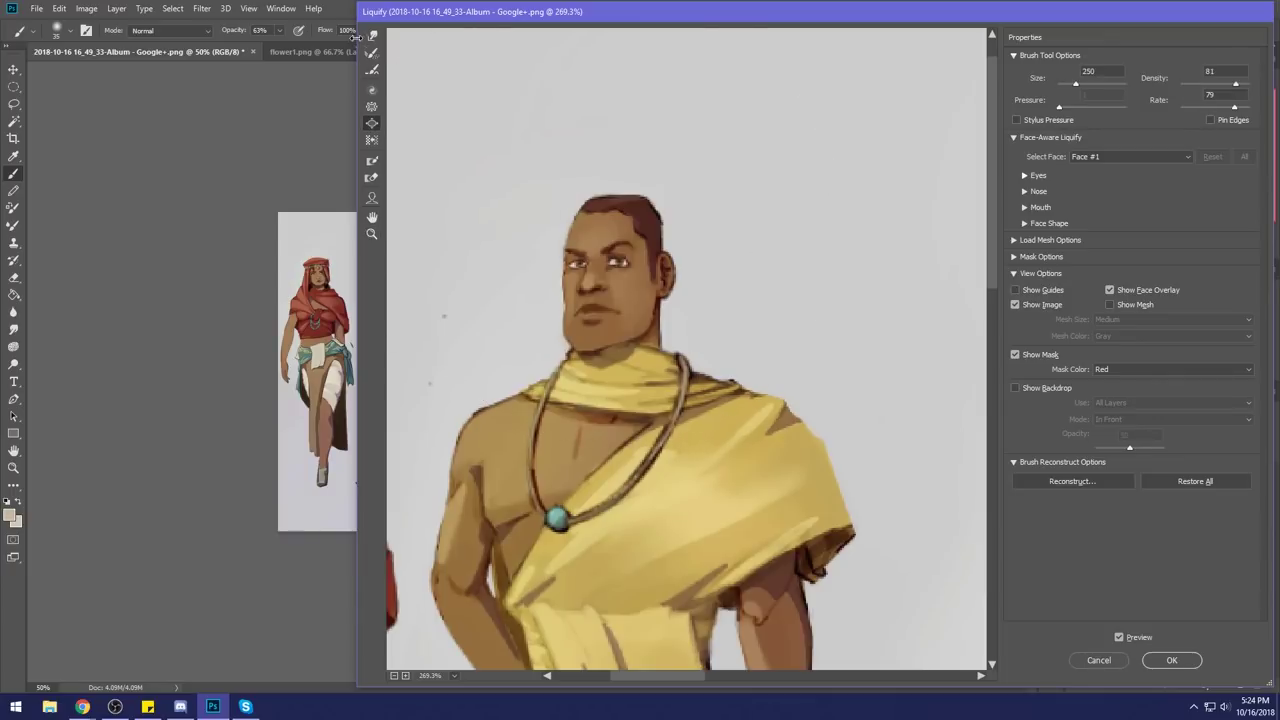
pyautogui.moveTo(1197, 86); pyautogui.dragTo(1193, 86)
pyautogui.press('[')
pyautogui.press('[')
pyautogui.press('[')
pyautogui.press('[')
pyautogui.press('[')
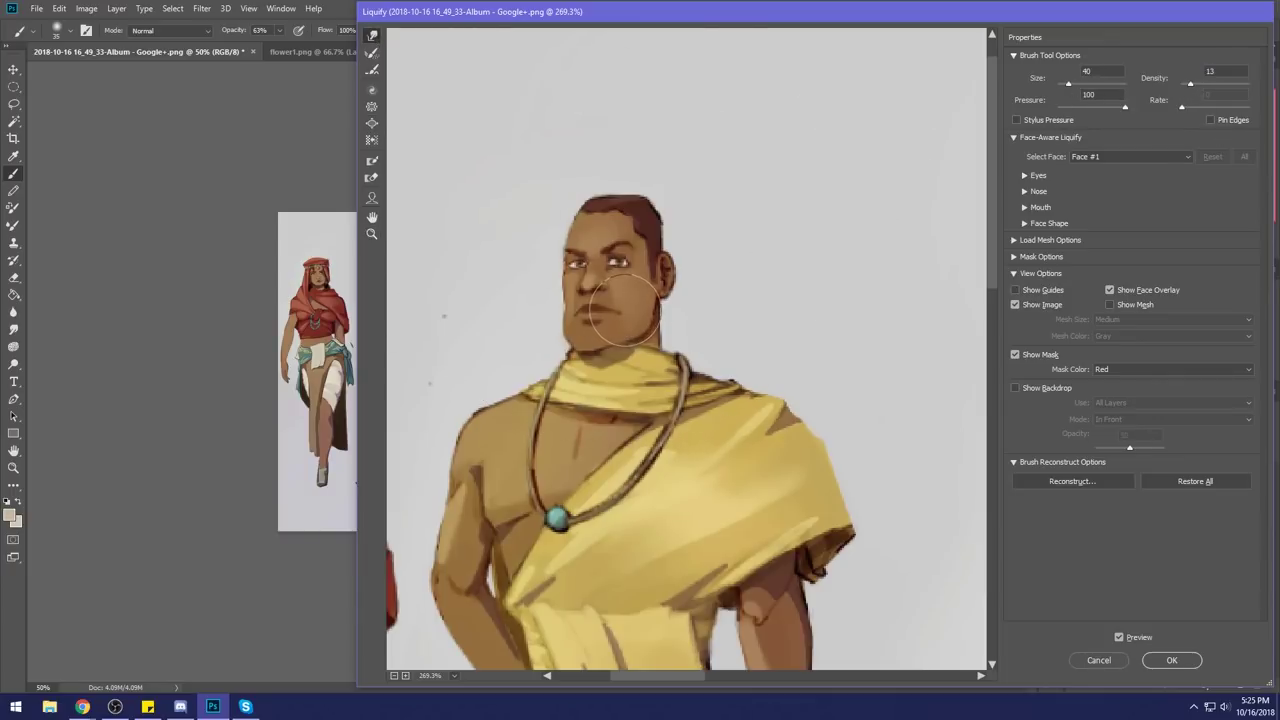
pyautogui.press('[')
pyautogui.press('[')
pyautogui.press('[')
pyautogui.press('[')
pyautogui.press('[')
pyautogui.press('[')
pyautogui.press('[')
pyautogui.press('[')
pyautogui.press('[')
pyautogui.press('[')
pyautogui.press('[')
pyautogui.press('[')
pyautogui.press('[')
pyautogui.press('[')
pyautogui.press('[')
pyautogui.press('[')
pyautogui.press('[')
pyautogui.press('[')
pyautogui.press('[')
pyautogui.press('[')
pyautogui.press(']')
pyautogui.press(']')
pyautogui.press(']')
pyautogui.press(']')
pyautogui.press(']')
pyautogui.press(']')
pyautogui.press(']')
pyautogui.press(']')
pyautogui.press(']')
pyautogui.press(']')
pyautogui.press(']')
pyautogui.press(']')
pyautogui.press(']')
pyautogui.press(']')
pyautogui.press(']')
pyautogui.press(']')
pyautogui.press(']')
pyautogui.press(']')
pyautogui.press(']')
pyautogui.press(']')
pyautogui.press('[')
pyautogui.press('[')
pyautogui.press('[')
pyautogui.press('[')
pyautogui.press('[')
pyautogui.press('[')
pyautogui.press('[')
pyautogui.press('[')
pyautogui.press('[')
pyautogui.press('[')
pyautogui.press('[')
pyautogui.press('[')
pyautogui.press('[')
pyautogui.press('[')
pyautogui.press('[')
pyautogui.press(']')
pyautogui.press(']')
pyautogui.press(']')
pyautogui.press(']')
pyautogui.press(']')
pyautogui.press(']')
pyautogui.press(']')
pyautogui.press(']')
pyautogui.press(']')
pyautogui.press(']')
pyautogui.moveTo(594, 329); pyautogui.dragTo(602, 354)
pyautogui.press(']')
pyautogui.press(']')
pyautogui.press(']')
pyautogui.press(']')
pyautogui.press(']')
pyautogui.press(']')
pyautogui.press(']')
pyautogui.press(']')
pyautogui.press(']')
pyautogui.press(']')
pyautogui.press(']')
pyautogui.press(']')
pyautogui.press(']')
pyautogui.press(']')
pyautogui.press(']')
pyautogui.press(']')
pyautogui.press(']')
pyautogui.press(']')
pyautogui.press(']')
pyautogui.press(']')
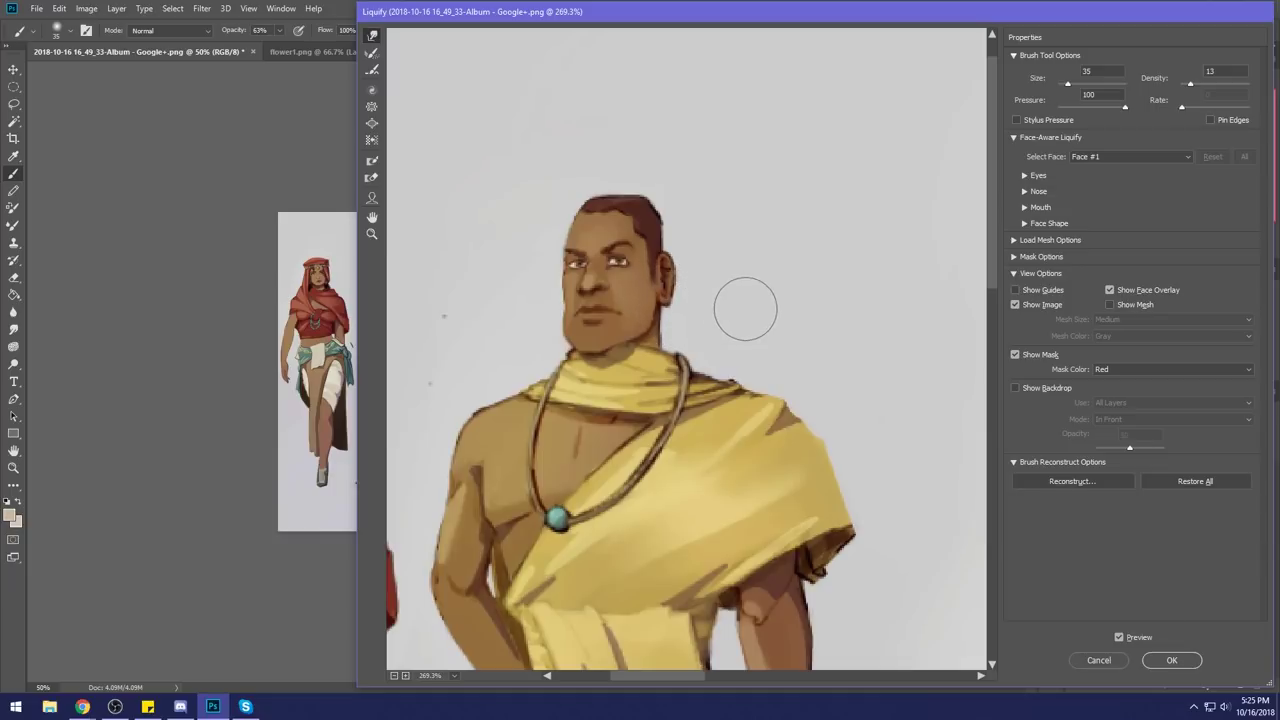
pyautogui.hotkey('alt', 'space')
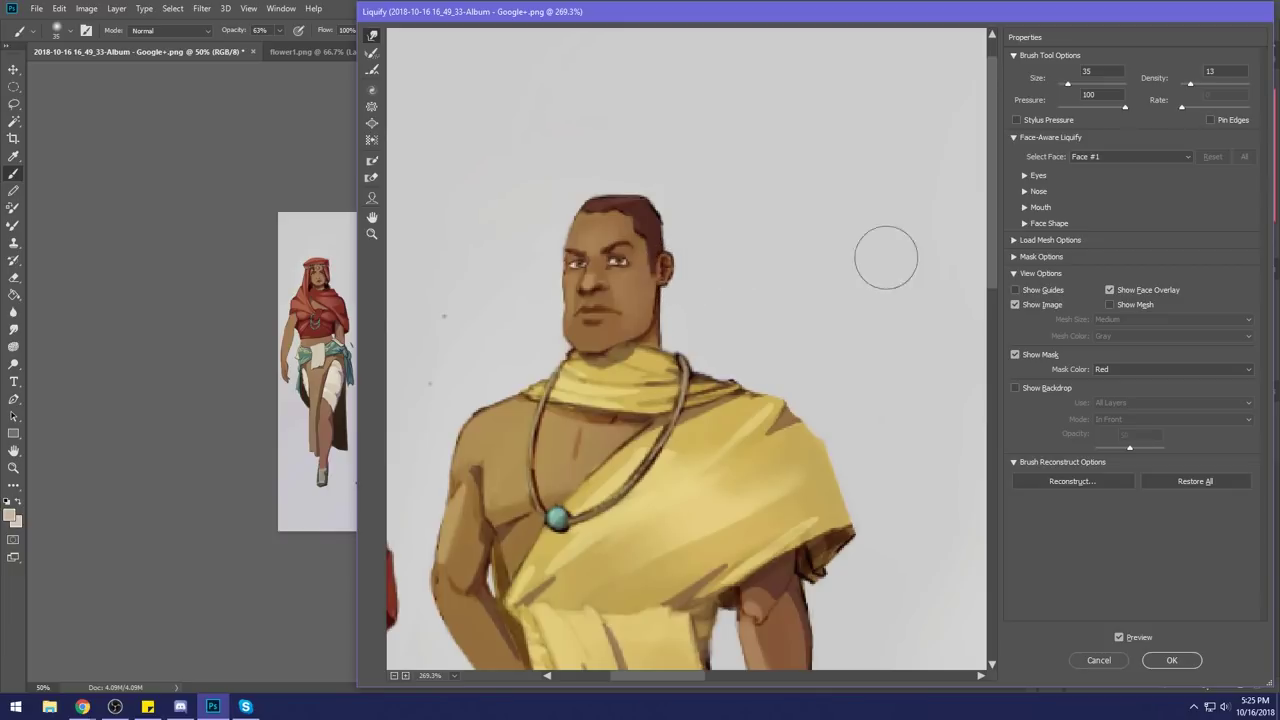
pyautogui.click(1186, 663)
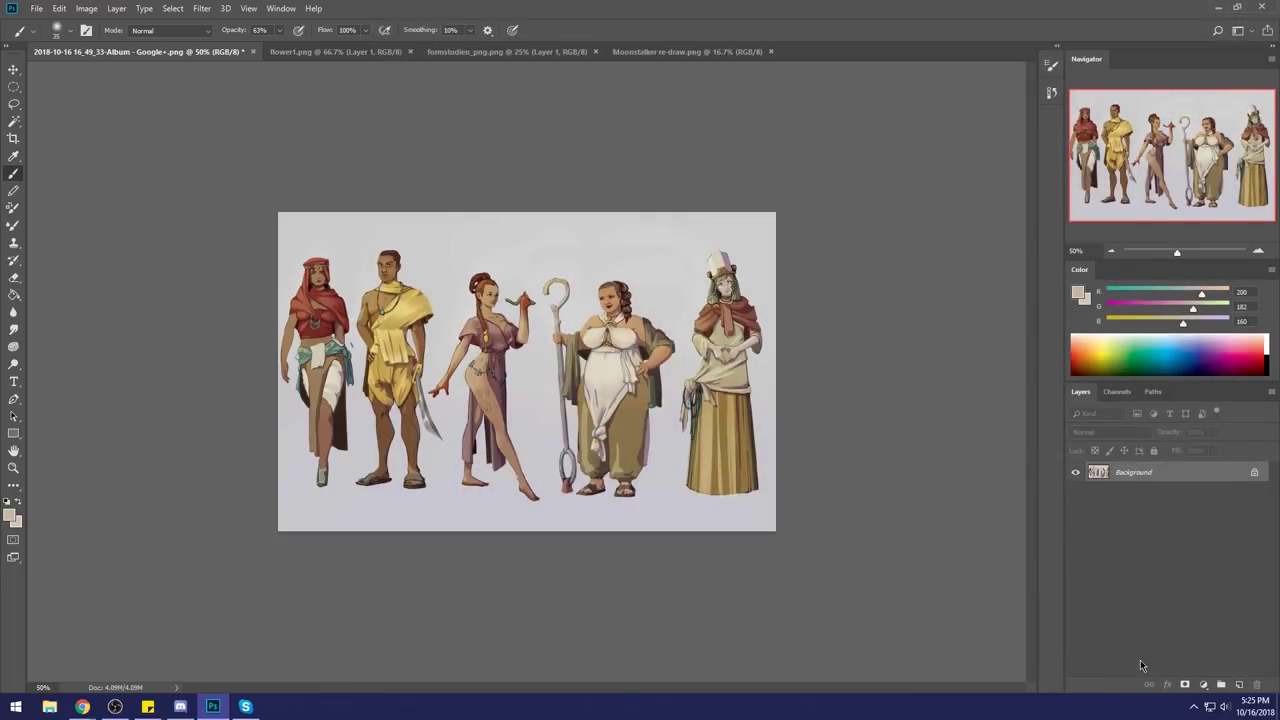
# At 66.67% zoom, lasso the second figure's head and nudge it down and left.
pyautogui.hotkey('ctrl', '+')
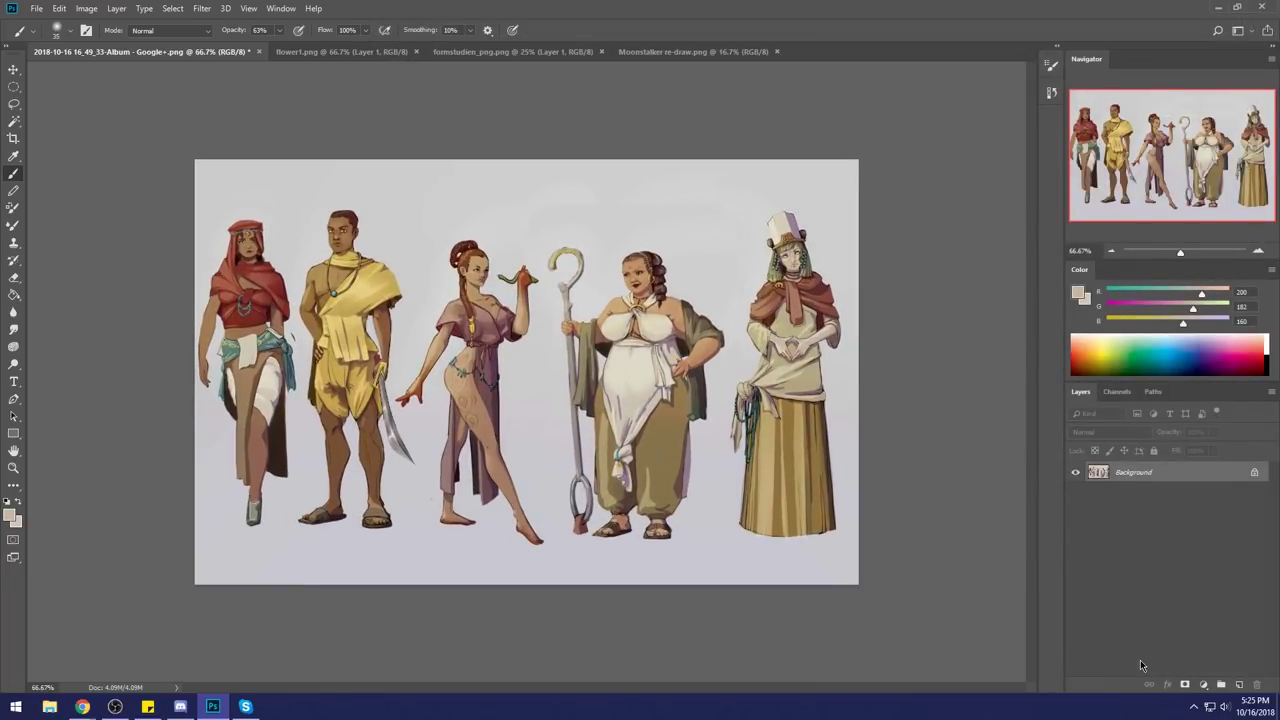
pyautogui.hotkey('ctrl', 'z')
pyautogui.hotkey('ctrl', 'z')
pyautogui.hotkey('ctrl', 'z')
pyautogui.press('l')
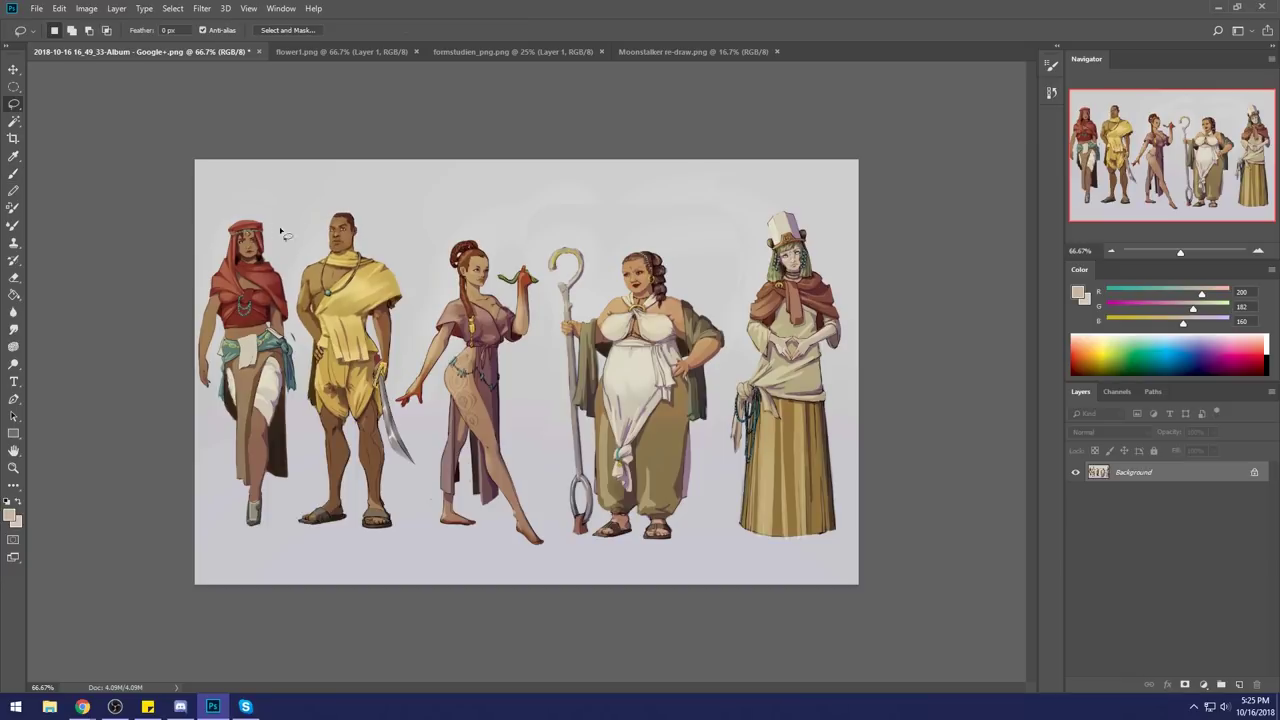
pyautogui.moveTo(320, 250)
pyautogui.mouseDown()
pyautogui.moveTo(369, 214)
pyautogui.moveTo(365, 256)
pyautogui.moveTo(322, 240)
pyautogui.moveTo(320, 225)
pyautogui.moveTo(400, 180)
pyautogui.mouseUp()
pyautogui.press('v')
pyautogui.press('Down')
pyautogui.press('Down')
pyautogui.press('Down')
pyautogui.press('Down')
pyautogui.press('Down')
pyautogui.press('Down')
pyautogui.press('Left')
pyautogui.press('Left')
pyautogui.press('Left')
pyautogui.press('Return')
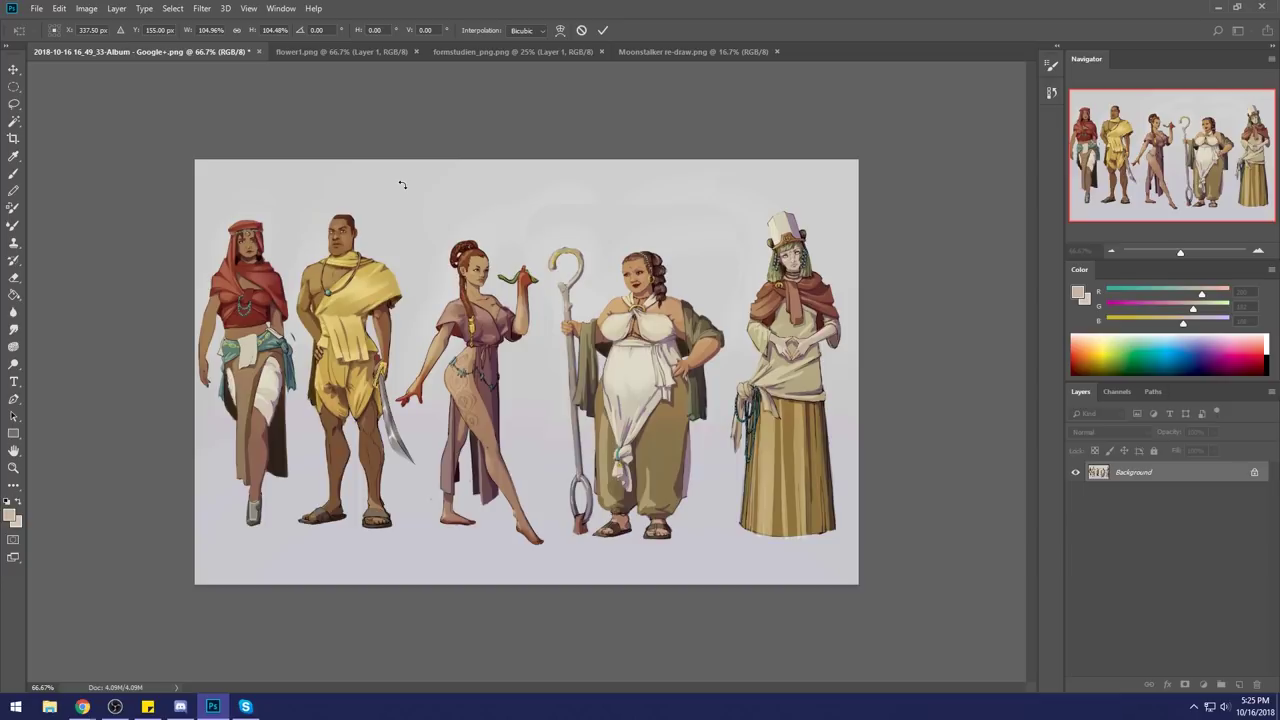
# Clear the old selection, lasso the first figure's legs and feet, and stretch them lower.
pyautogui.press('b')
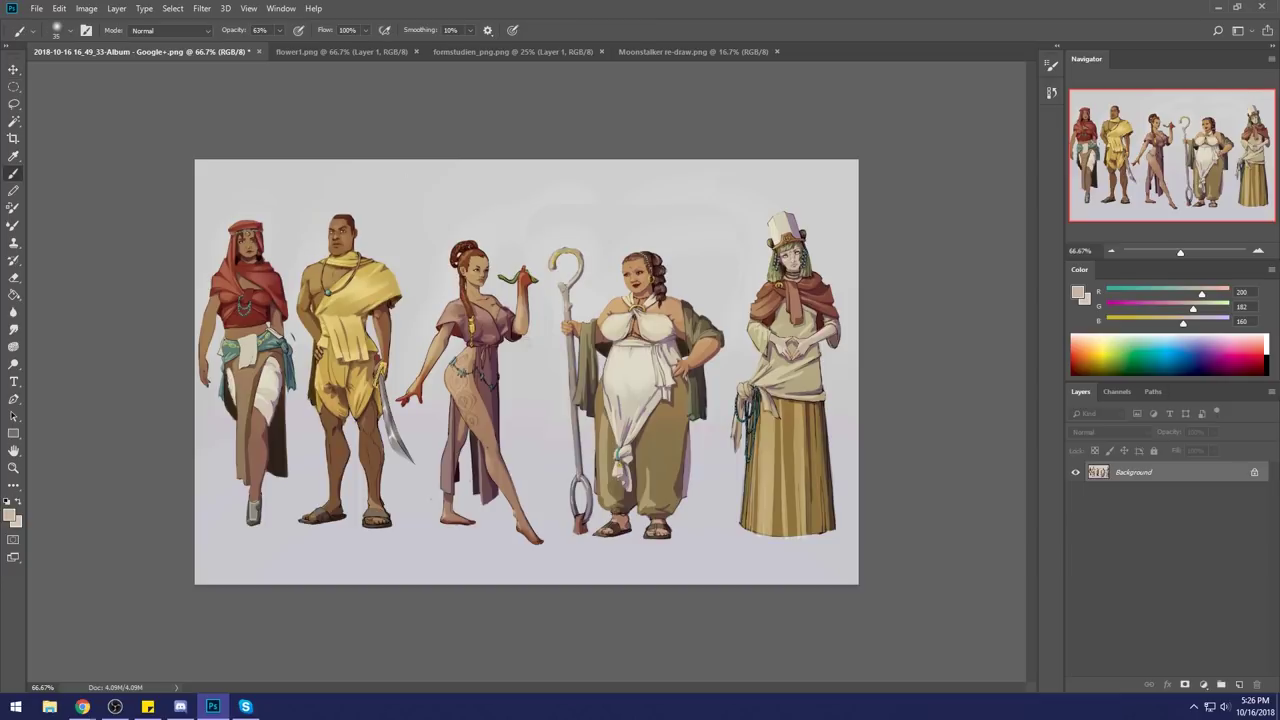
pyautogui.press('m')
pyautogui.rightClick(400, 266)
pyautogui.click(430, 272)
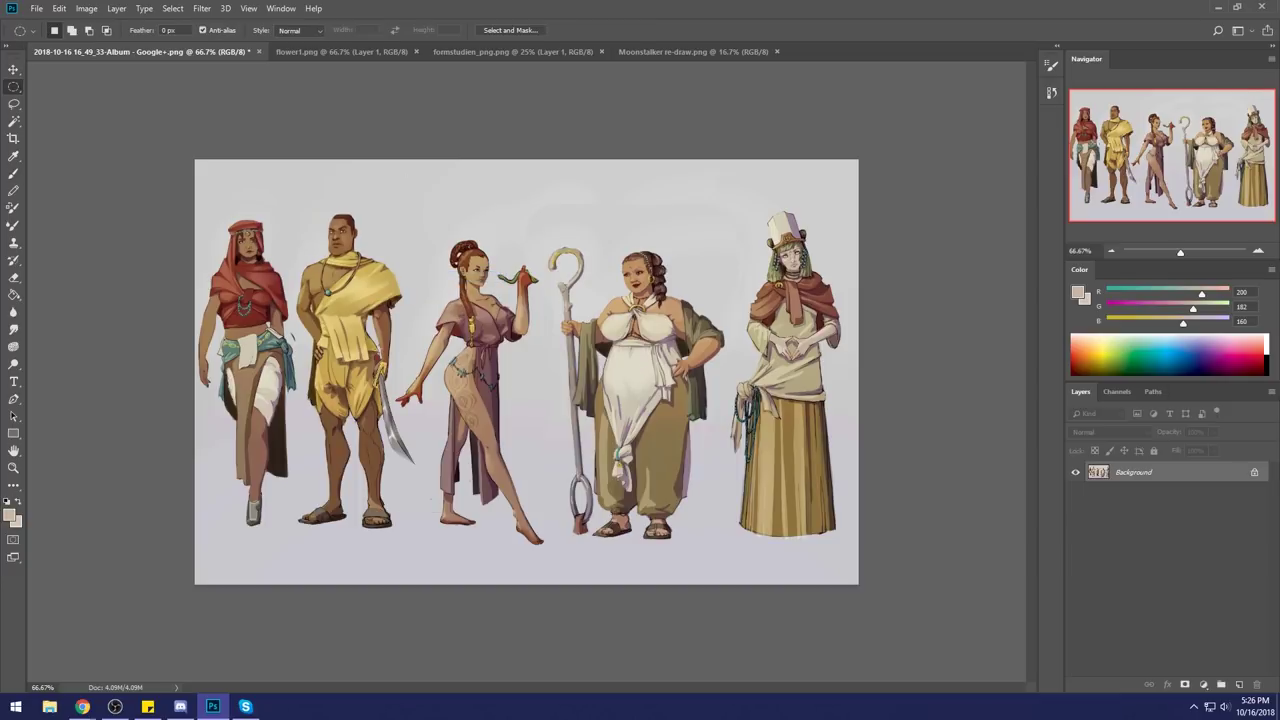
pyautogui.press('l')
pyautogui.moveTo(277, 505)
pyautogui.mouseDown()
pyautogui.moveTo(158, 476)
pyautogui.moveTo(220, 206)
pyautogui.moveTo(293, 213)
pyautogui.moveTo(301, 428)
pyautogui.moveTo(277, 510)
pyautogui.mouseUp()
pyautogui.press('v')
pyautogui.hotkey('ctrl', 'd')
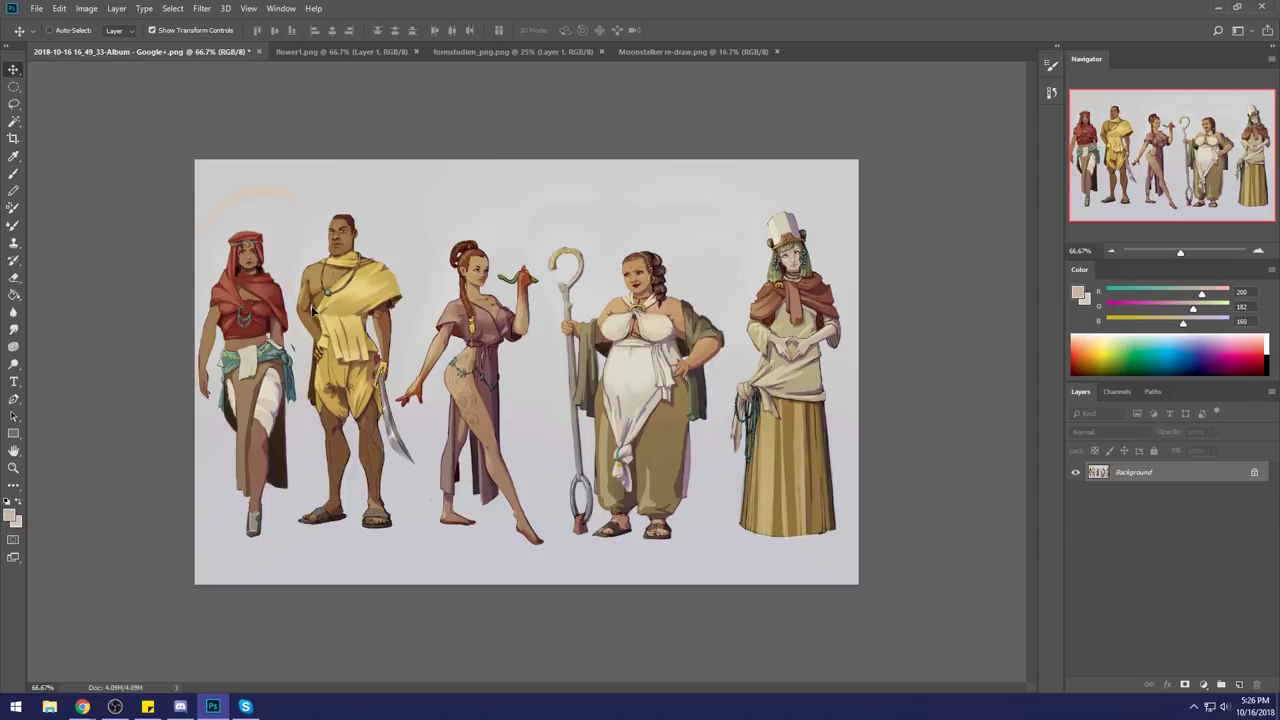
# Deselect the stretched legs and sample the light grey background colour with the brush.
pyautogui.press('l')
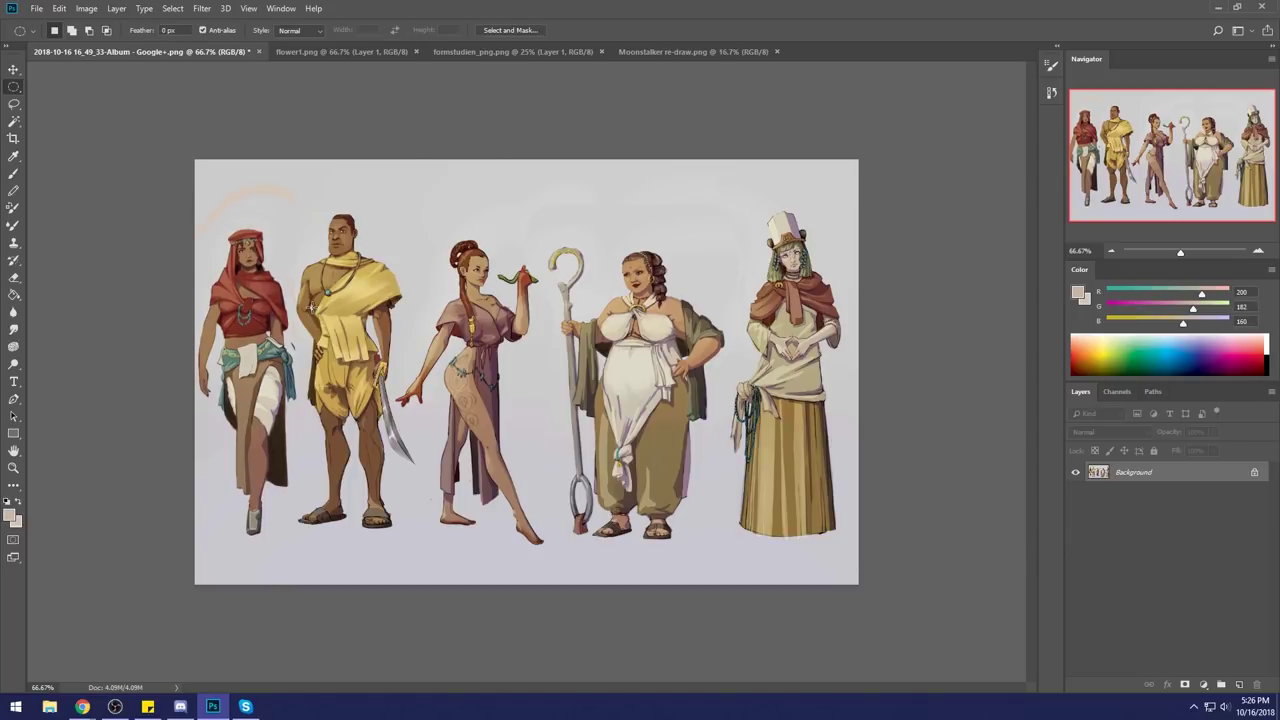
pyautogui.rightClick(279, 298)
pyautogui.click(306, 303)
pyautogui.press('b')
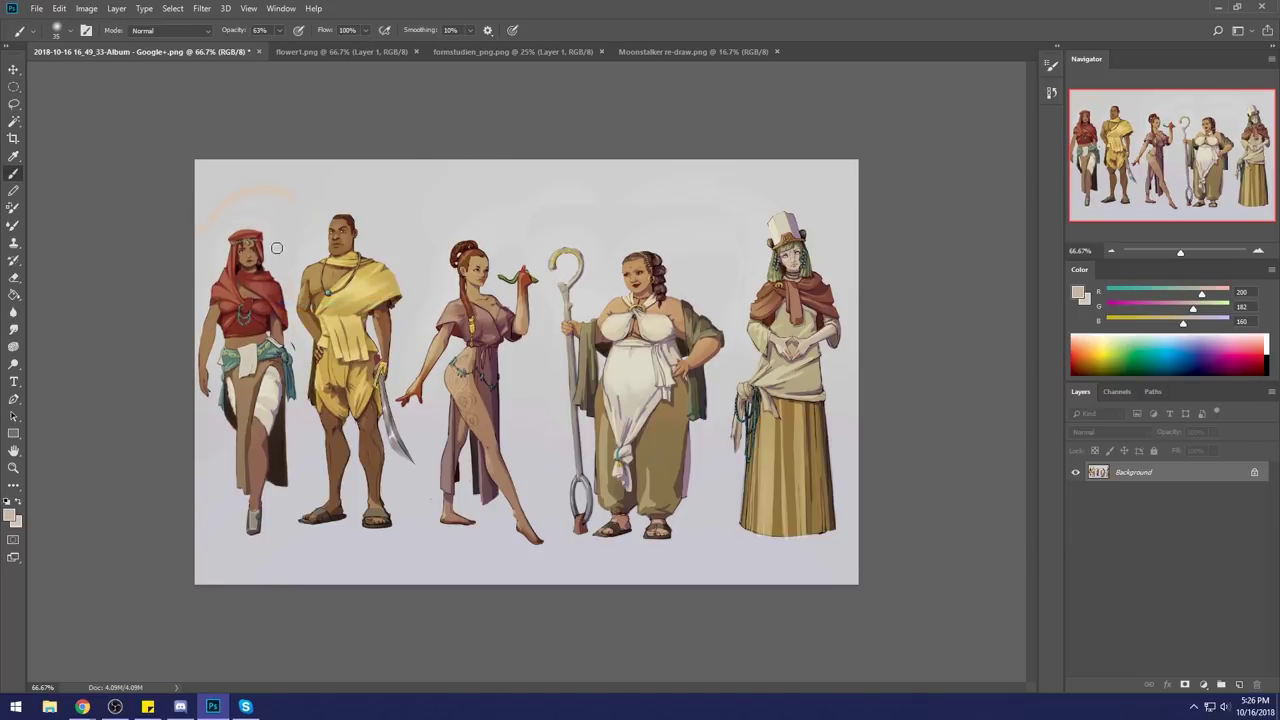
pyautogui.keyDown('alt'); pyautogui.click(292, 203); pyautogui.keyUp('alt')
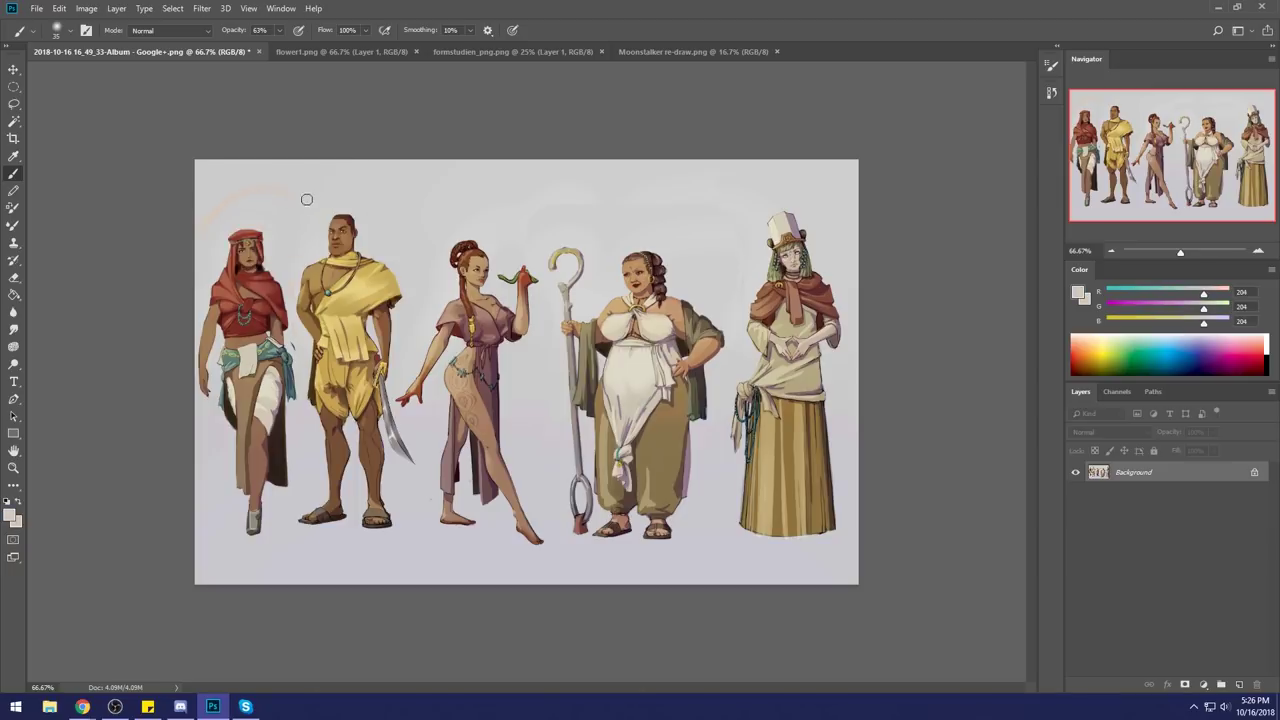
# Choose the Dry-Oil brush with 100% opacity and a size of about 40.
pyautogui.rightClick(307, 199)
pyautogui.click(396, 543)
pyautogui.click(107, 218)
pyautogui.click(279, 30)
pyautogui.moveTo(272, 48); pyautogui.dragTo(312, 48)
pyautogui.press('[')
pyautogui.press('[')
pyautogui.press('[')
pyautogui.press('[')
pyautogui.press('[')
pyautogui.press('[')
pyautogui.press('[')
# Paint sampled background grey over the old hood outline, then select the whole canvas.
pyautogui.keyDown('alt'); pyautogui.click(328, 244); pyautogui.keyUp('alt')
pyautogui.keyDown('alt'); pyautogui.click(290, 200); pyautogui.keyUp('alt')
pyautogui.hotkey('ctrl', 'a')
pyautogui.click(1051, 93)
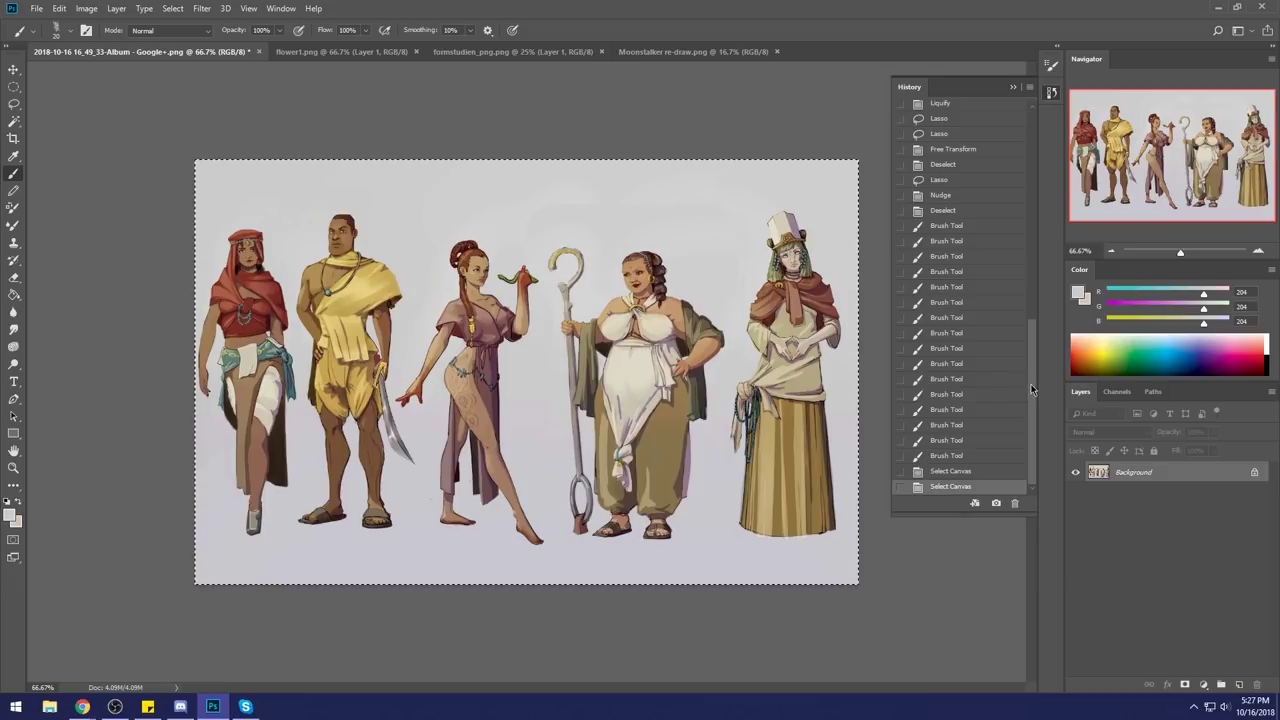
# Check the original snapshot in History and bring the edited painting back as Layer 1.
pyautogui.moveTo(1033, 386); pyautogui.dragTo(1042, 165)
pyautogui.click(980, 112)
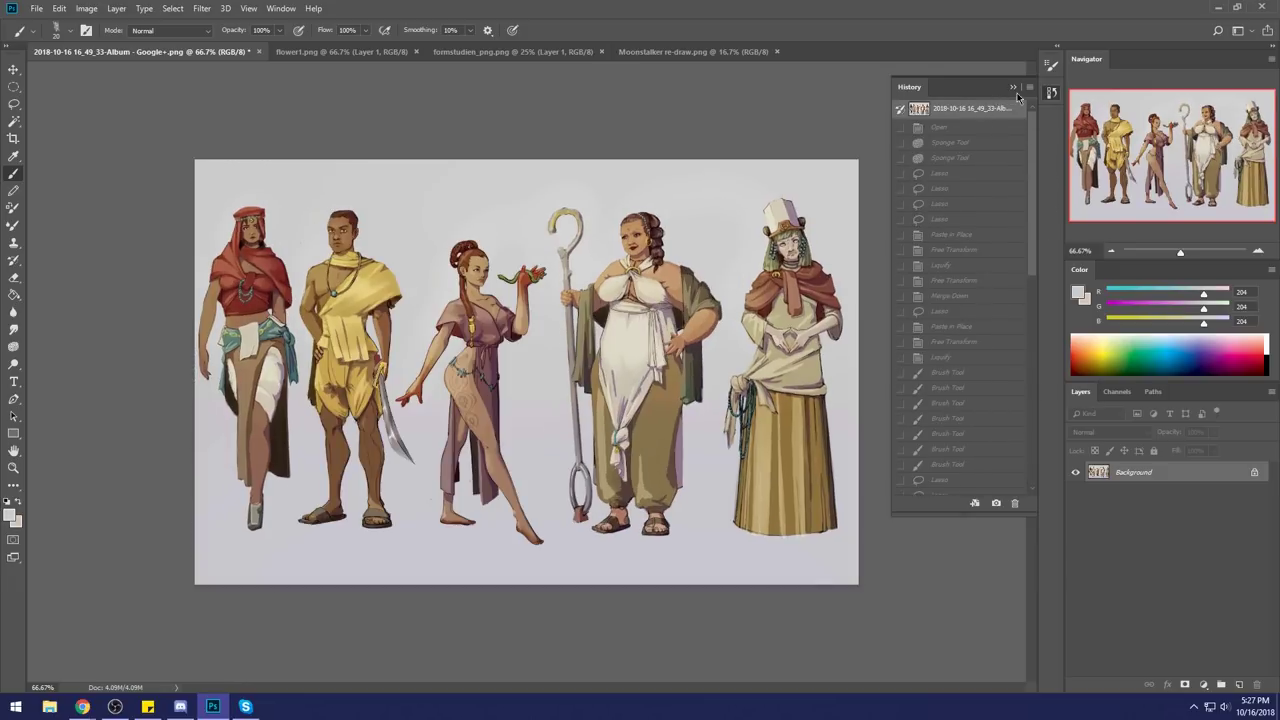
pyautogui.click(1013, 88)
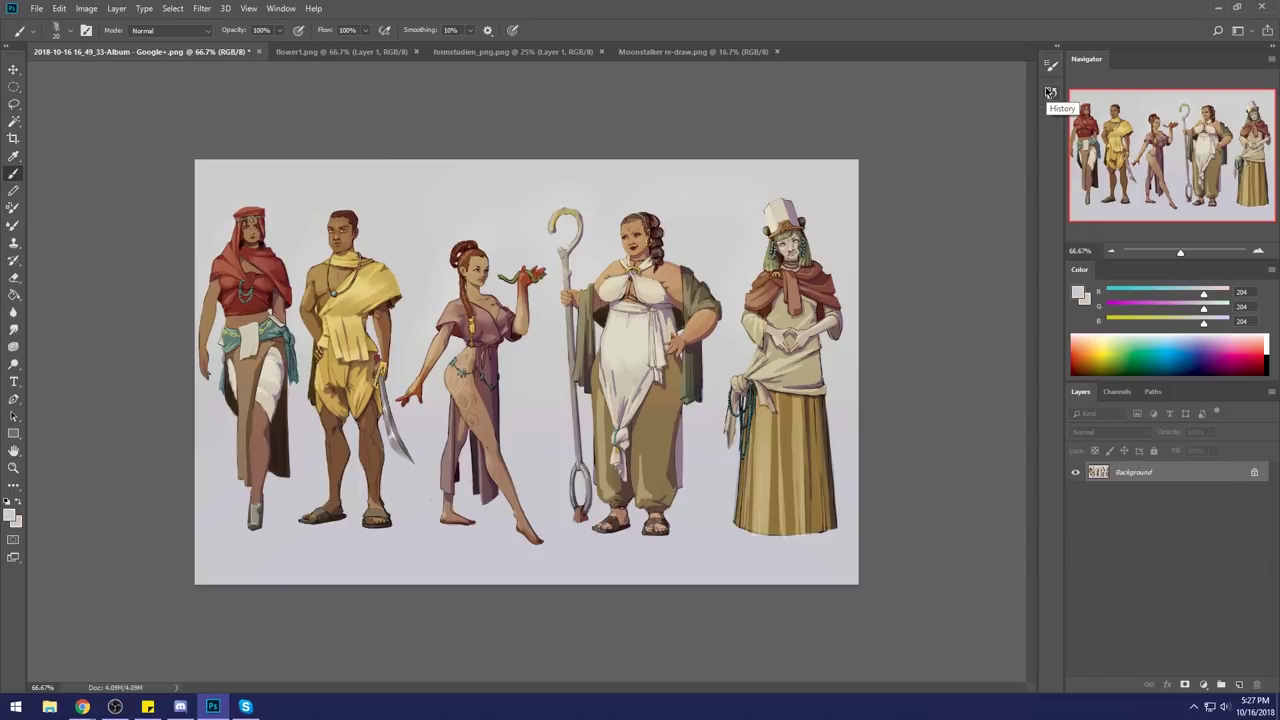
pyautogui.hotkey('ctrl', 'z')
# Toggle Layer 1's visibility repeatedly to compare the edits with the original.
pyautogui.click(1076, 473)
pyautogui.click(1076, 473)
pyautogui.click(1076, 473)
pyautogui.click(1076, 473)
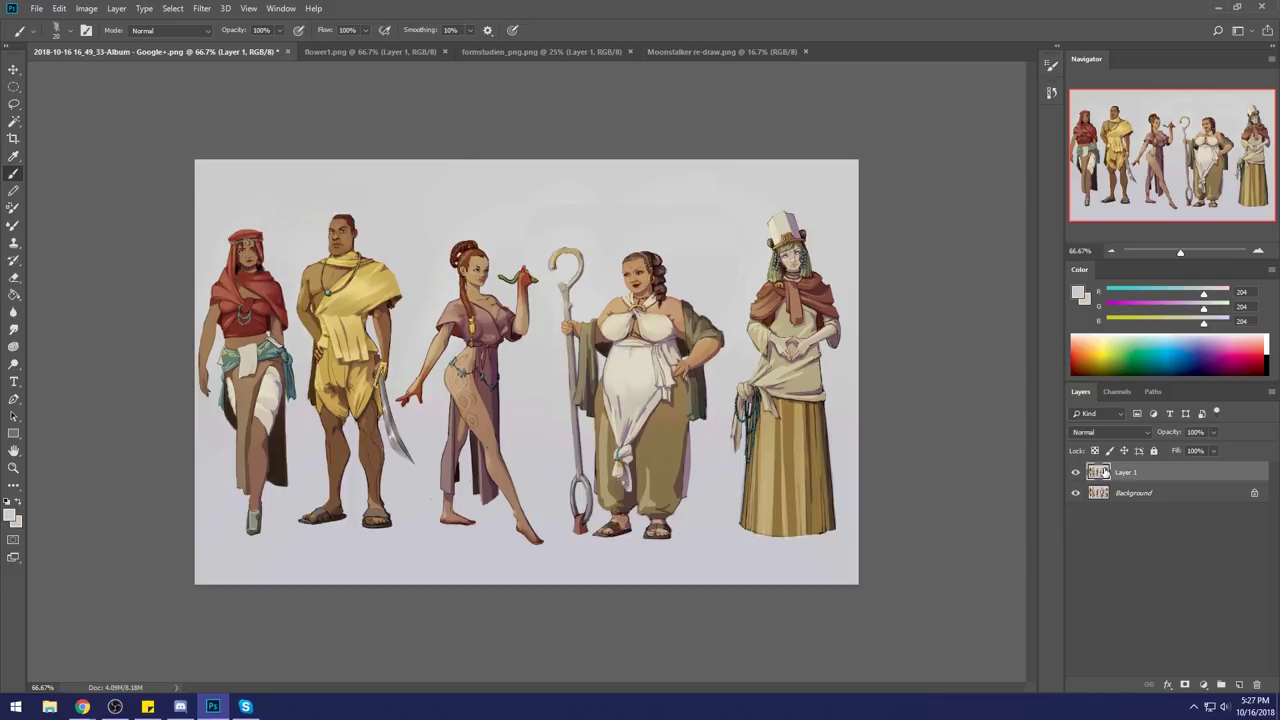
pyautogui.click(1077, 473)
pyautogui.click(1077, 473)
# Bring the Google+ browser window to the front and drag it aside.
pyautogui.moveTo(83, 707)
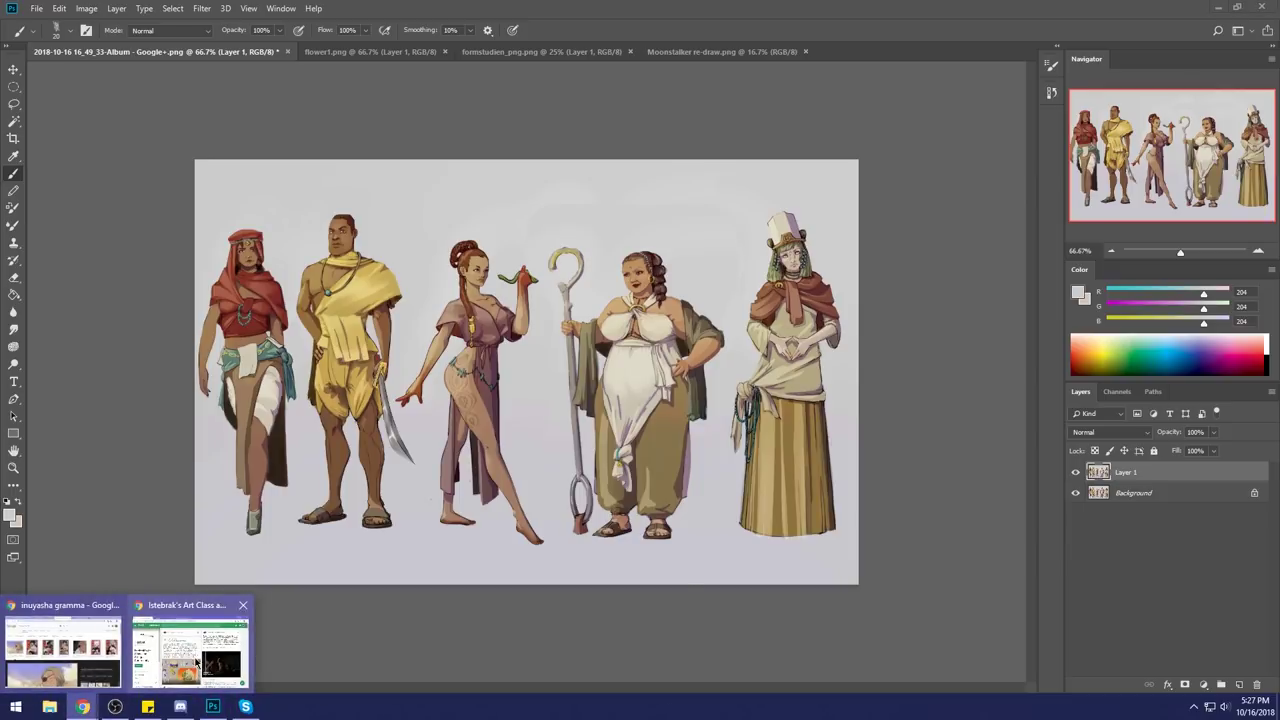
pyautogui.click(62, 645)
pyautogui.moveTo(836, 80); pyautogui.dragTo(1186, 108)
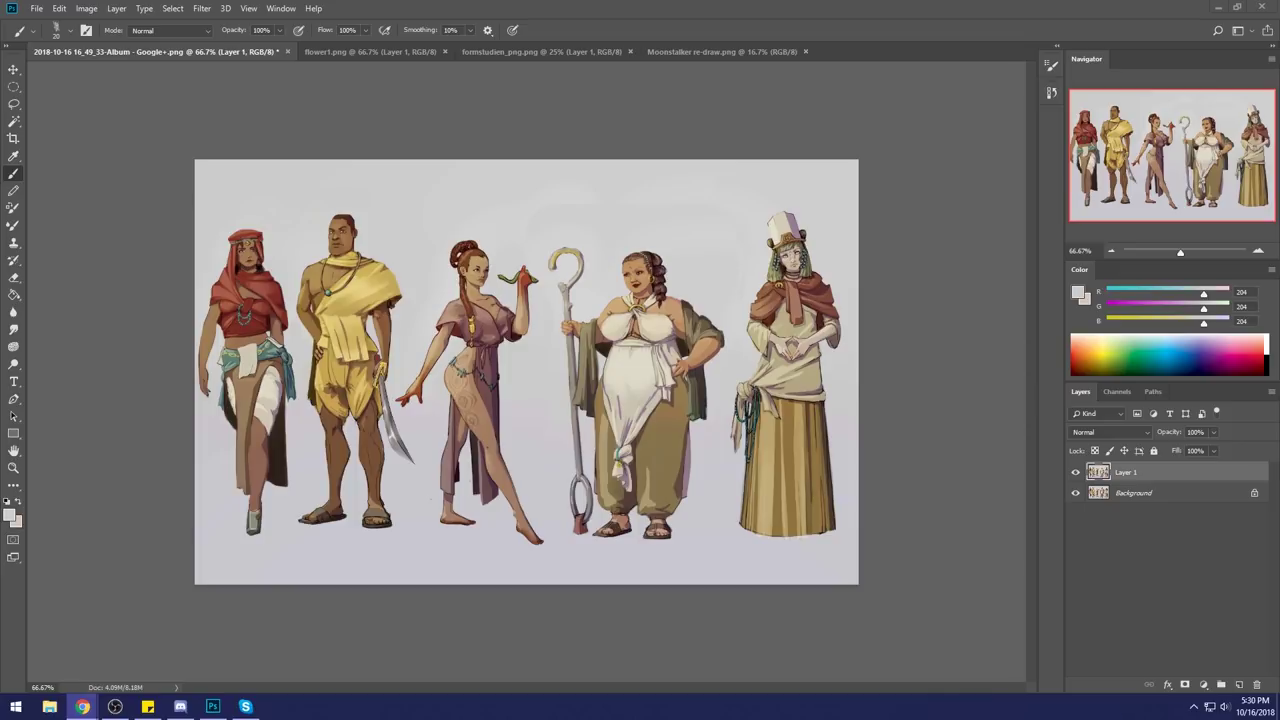
# Switch to the Google Images results for 'seirei no moribito' and reposition that window.
pyautogui.hotkey('alt', 'Tab')
pyautogui.moveTo(723, 106); pyautogui.dragTo(780, 52)
pyautogui.doubleClick(780, 52)
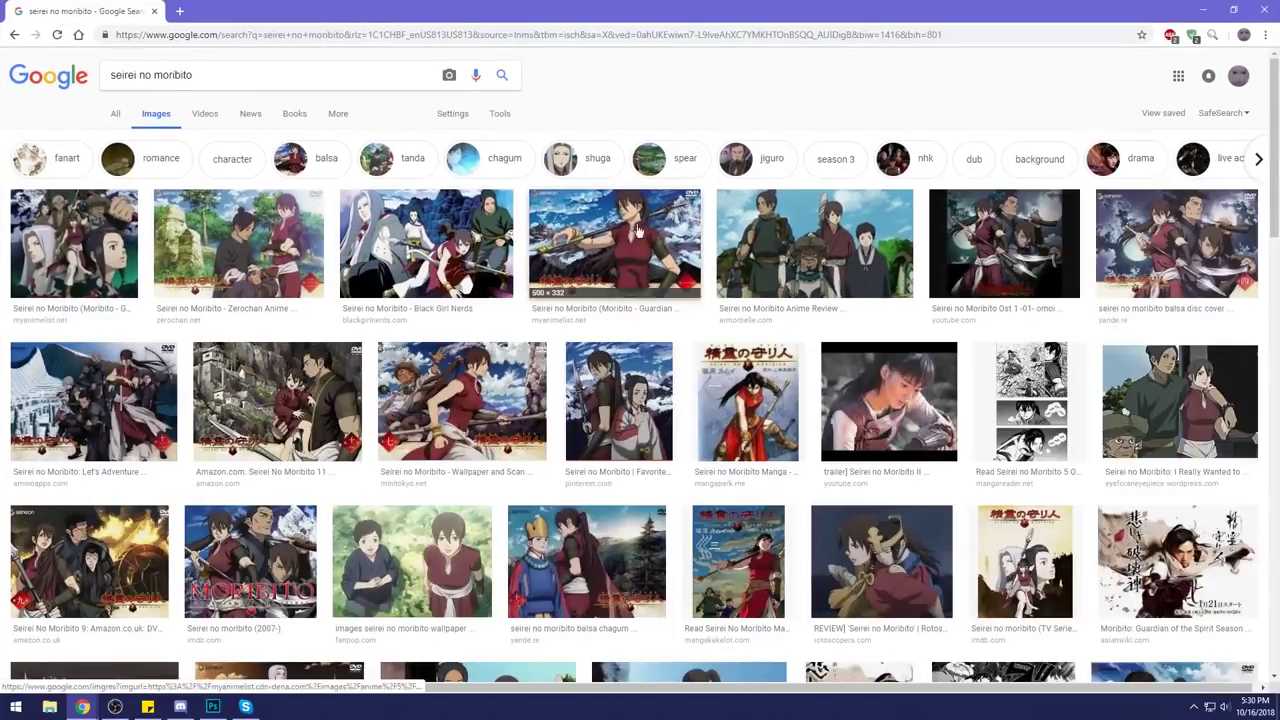
pyautogui.click(815, 245)
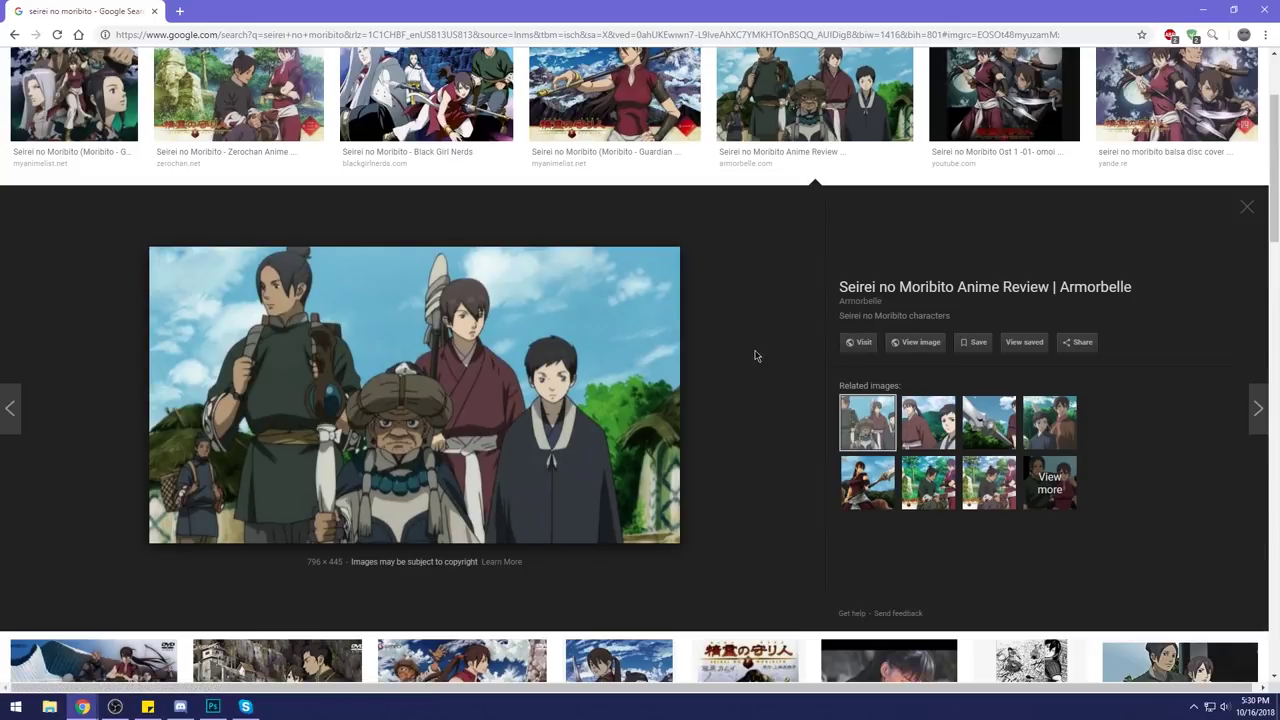
pyautogui.moveTo(706, 6); pyautogui.dragTo(716, 72)
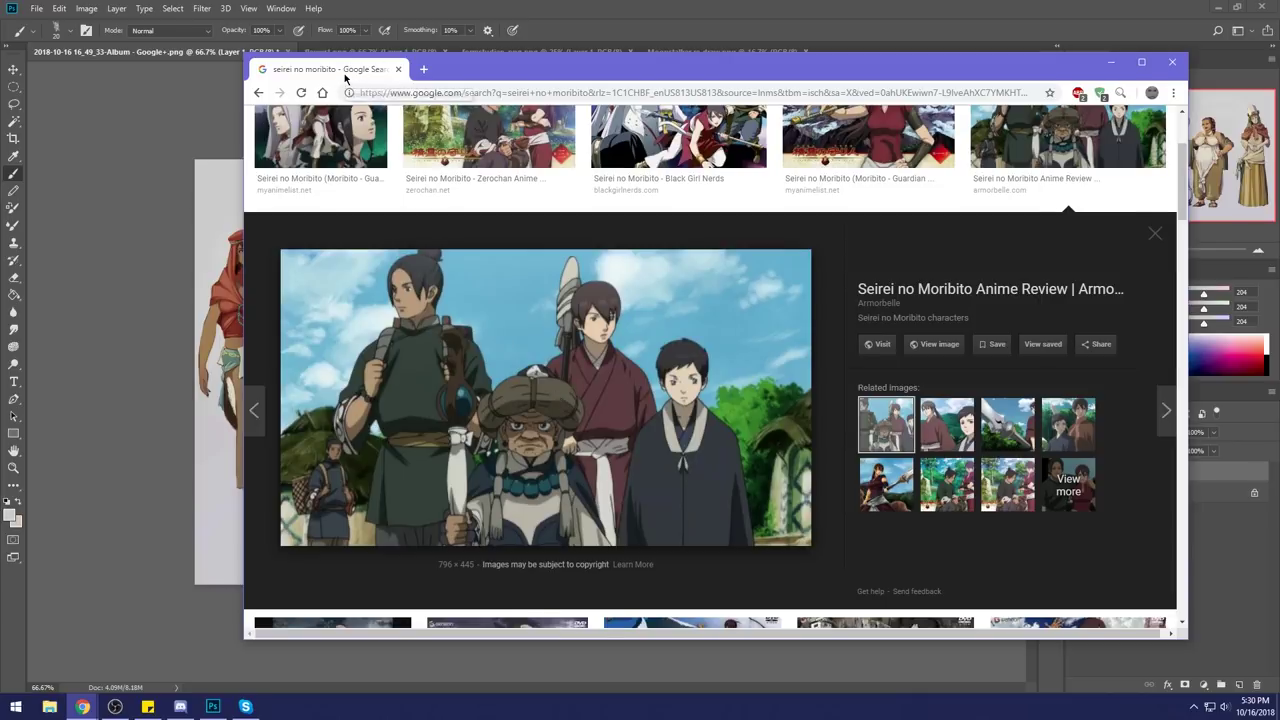
pyautogui.hotkey('alt', 'Tab')
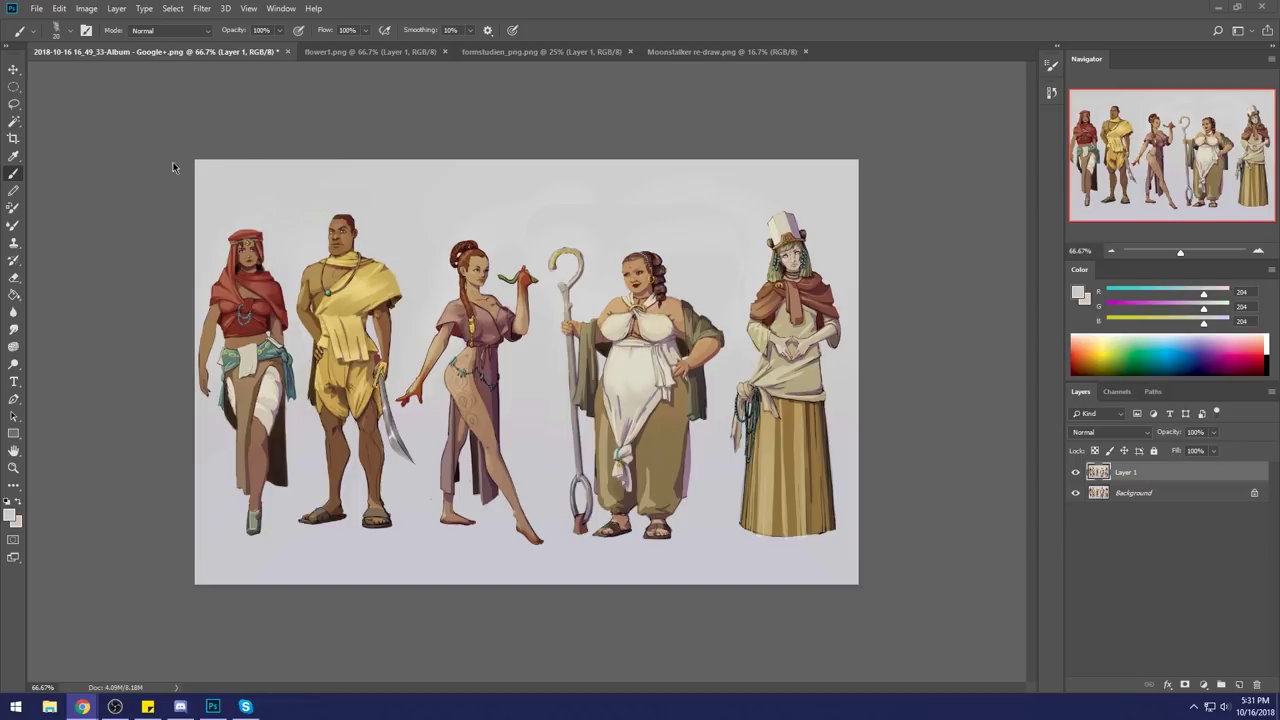
# Crop the canvas wider on the left and fill the new strip with background grey.
pyautogui.click(189, 137)
pyautogui.press('c')
pyautogui.moveTo(195, 160)
pyautogui.mouseDown()
pyautogui.moveTo(590, 443)
pyautogui.moveTo(176, 364)
pyautogui.moveTo(126, 371)
pyautogui.mouseUp()
pyautogui.press('Return')
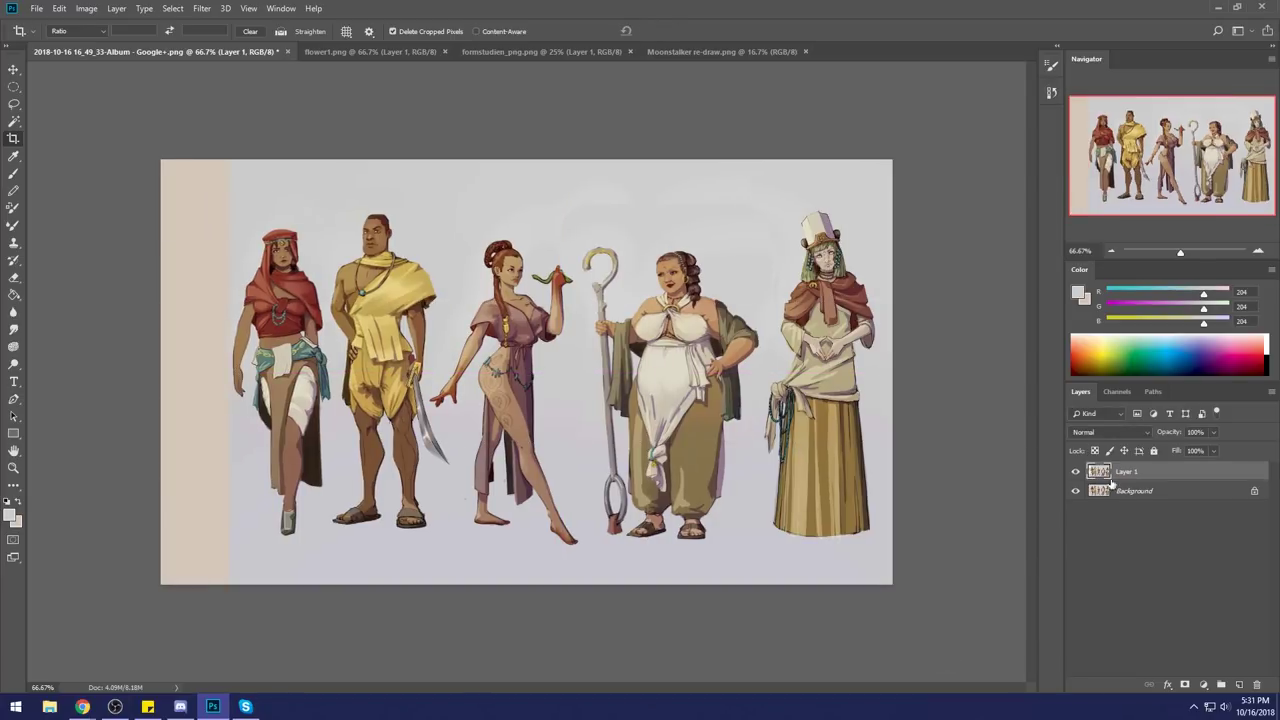
pyautogui.press('g')
pyautogui.click(180, 246)
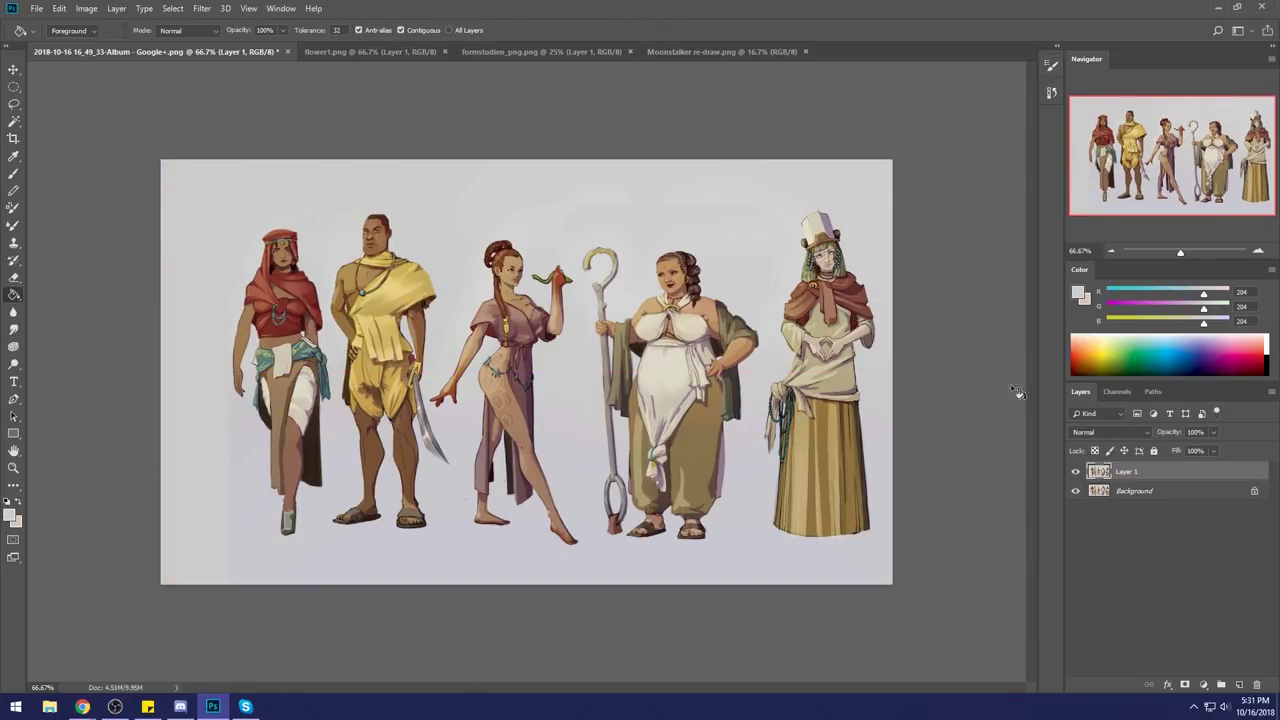
# Lasso the red-hooded figure, copy it to a new layer, and shift it left.
pyautogui.press('m')
pyautogui.moveTo(237, 205); pyautogui.dragTo(306, 500)
pyautogui.press('l')
pyautogui.moveTo(336, 296)
pyautogui.mouseDown()
pyautogui.moveTo(336, 473)
pyautogui.moveTo(316, 525)
pyautogui.moveTo(203, 508)
pyautogui.moveTo(165, 252)
pyautogui.moveTo(316, 212)
pyautogui.mouseUp()
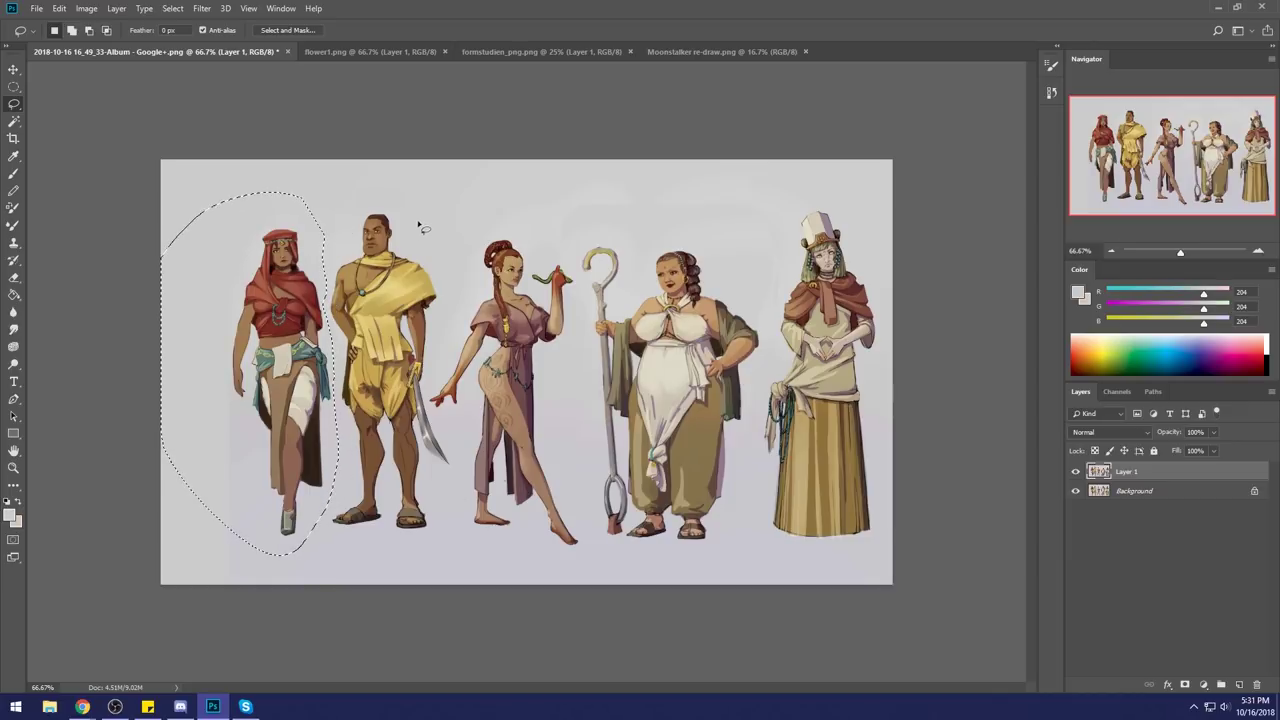
pyautogui.hotkey('ctrl', 'j')
pyautogui.press('v')
pyautogui.moveTo(306, 314); pyautogui.dragTo(273, 310)
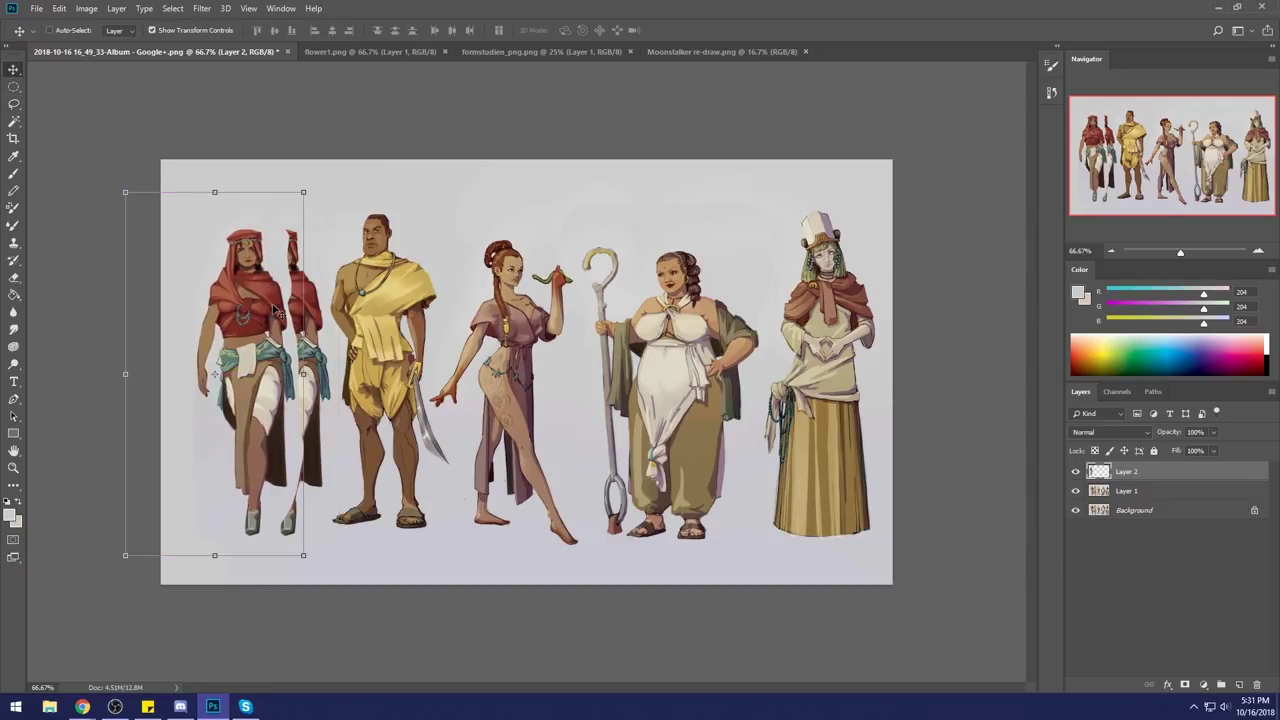
# Paint out the figure's leftover old position with sampled background grey.
pyautogui.press('b')
pyautogui.keyDown('alt'); pyautogui.click(320, 244); pyautogui.keyUp('alt')
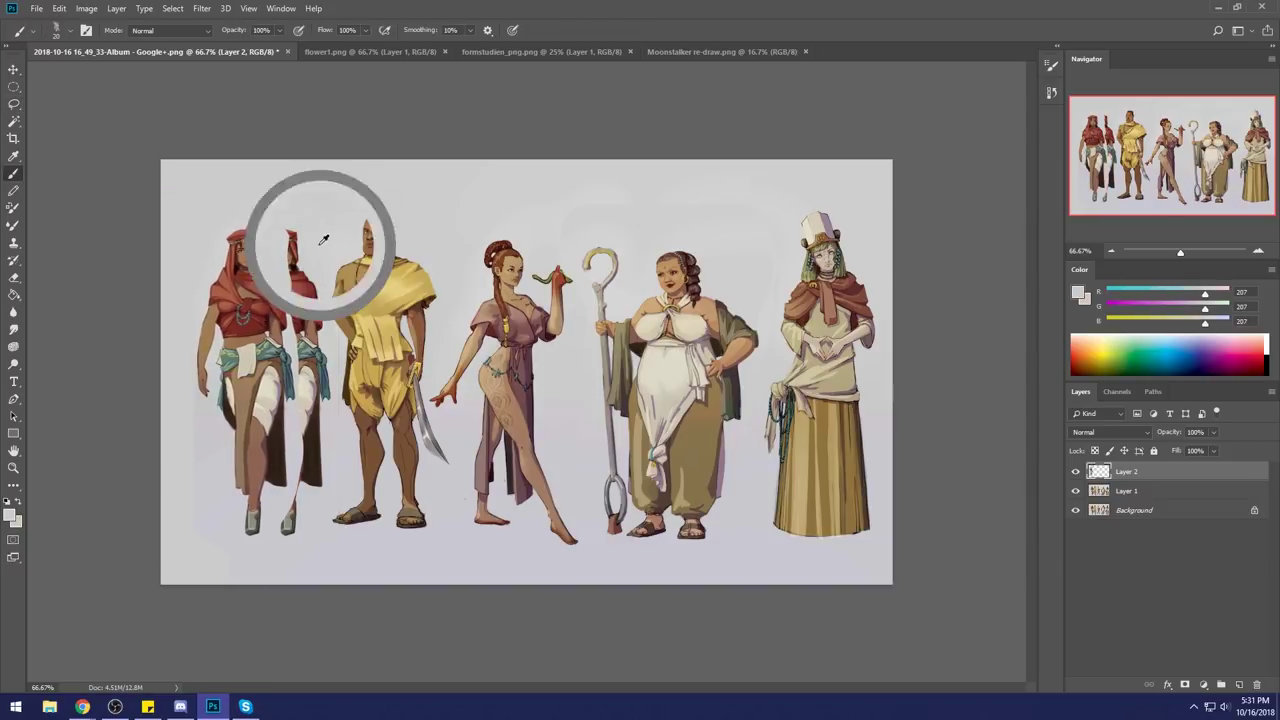
pyautogui.moveTo(292, 228)
pyautogui.mouseDown()
pyautogui.moveTo(297, 330)
pyautogui.moveTo(307, 310)
pyautogui.moveTo(311, 340)
pyautogui.moveTo(307, 480)
pyautogui.moveTo(317, 470)
pyautogui.moveTo(310, 461)
pyautogui.moveTo(286, 523)
pyautogui.mouseUp()
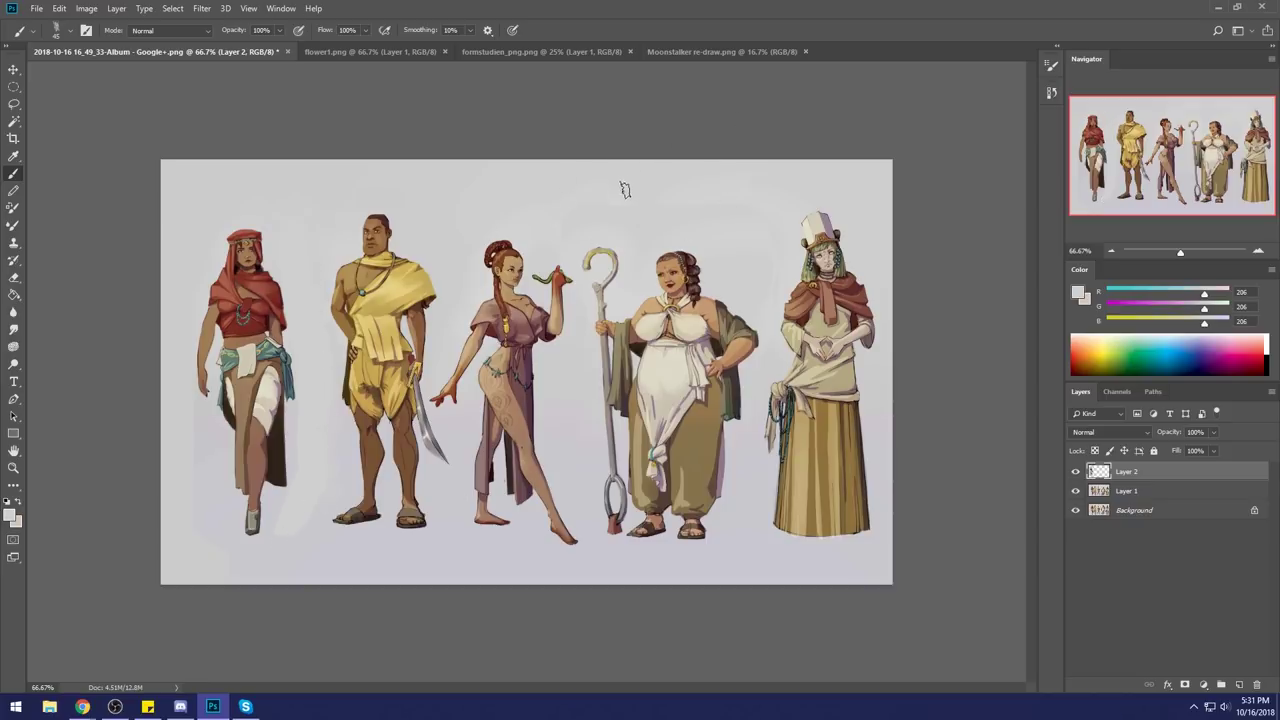
pyautogui.keyDown('alt'); pyautogui.click(772, 290); pyautogui.keyUp('alt')
pyautogui.rightClick(1150, 484)
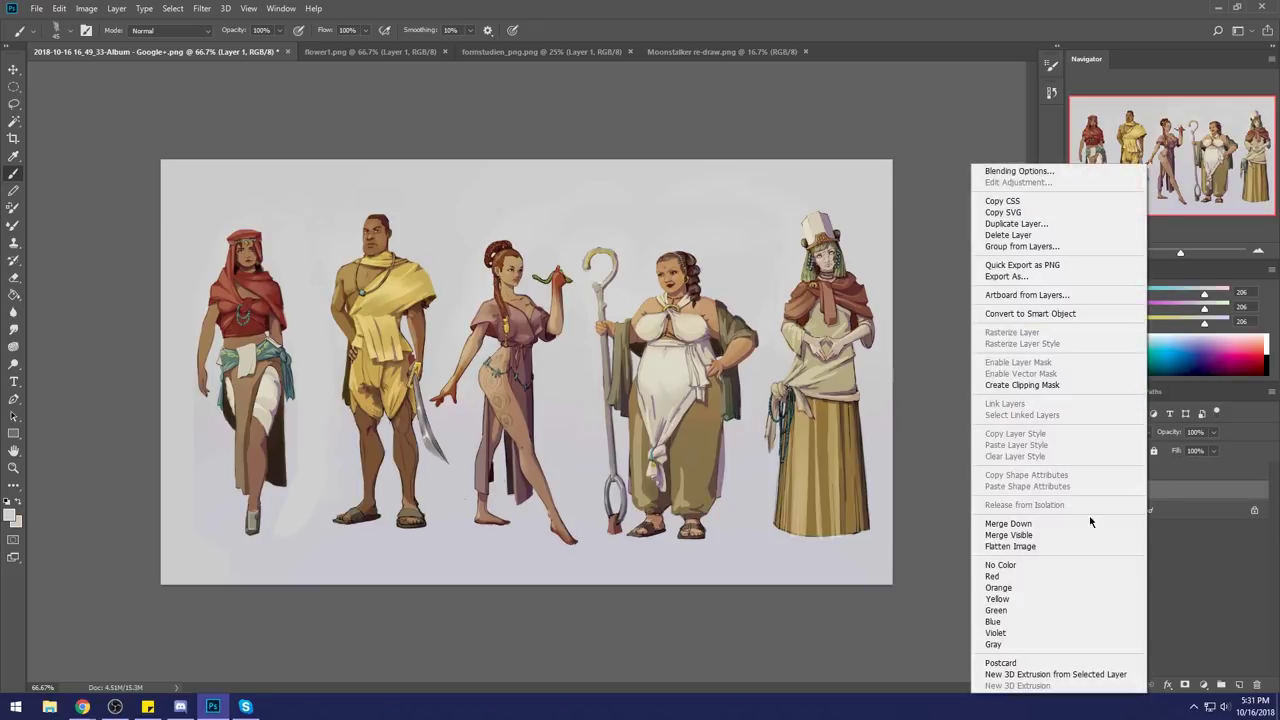
# Merge Layer 2 down into Layer 1.
pyautogui.click(1180, 474)
pyautogui.rightClick(1135, 470)
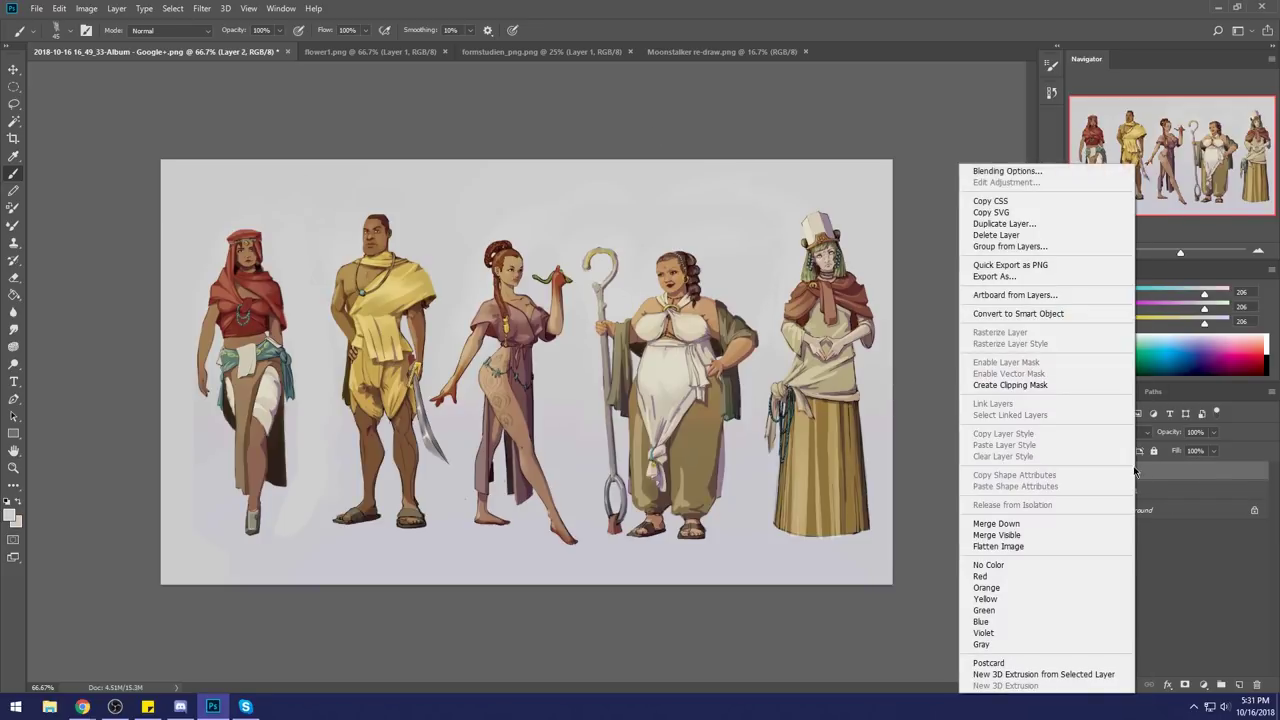
pyautogui.click(1037, 523)
# Toggle Layer 1's visibility several times to compare before and after.
pyautogui.click(1075, 472)
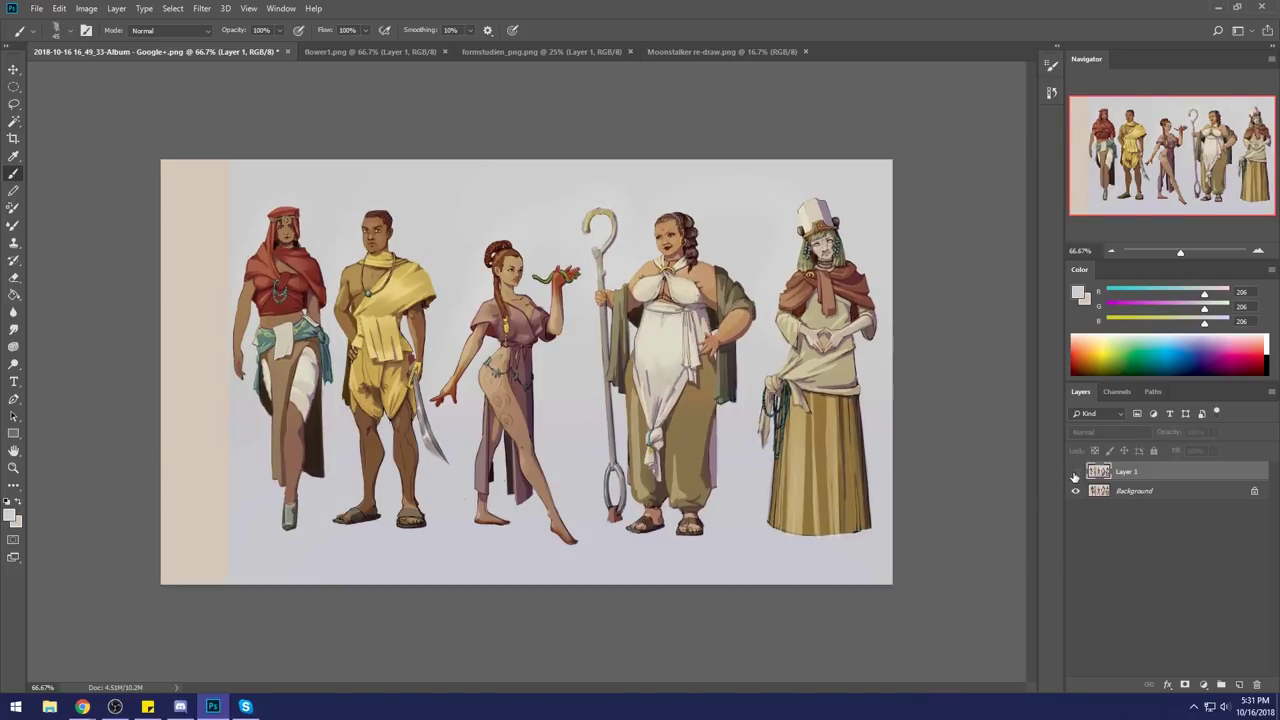
pyautogui.click(1075, 474)
pyautogui.click(1076, 475)
pyautogui.click(1076, 475)
pyautogui.click(1076, 475)
pyautogui.click(1077, 476)
pyautogui.click(1077, 477)
pyautogui.click(1077, 477)
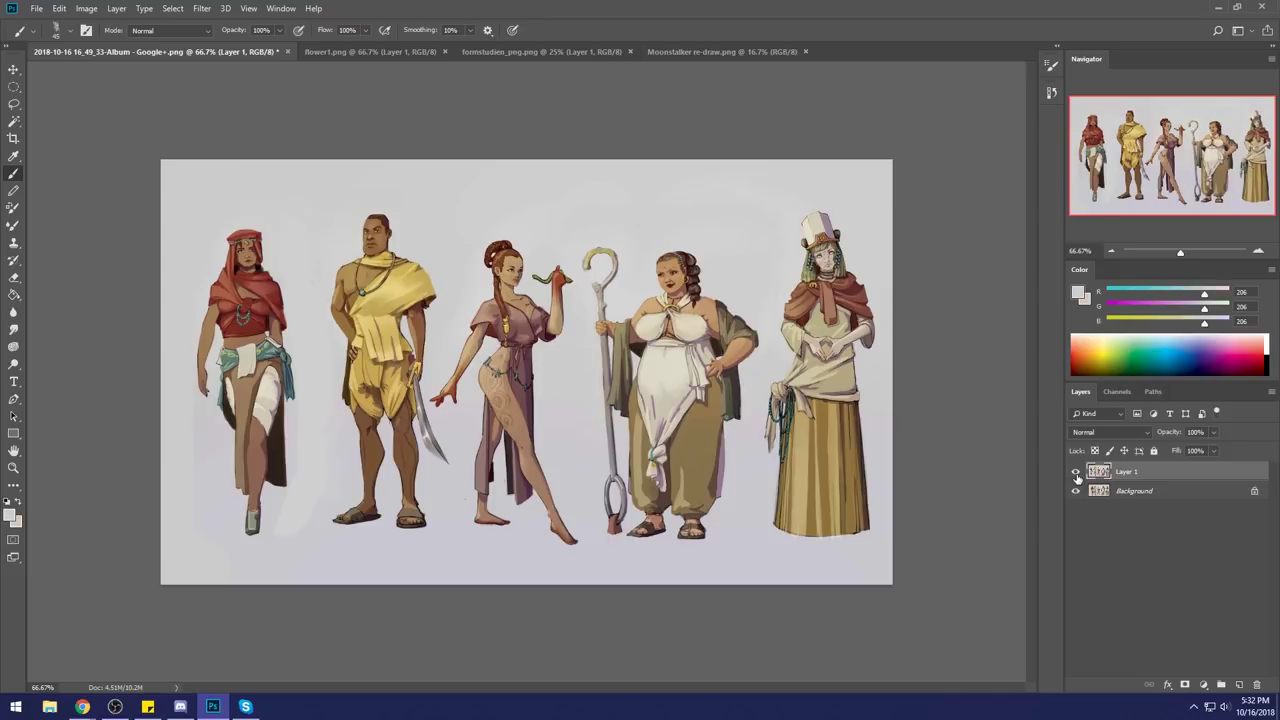
# Flatten the image, then close the lineup document and save the changes.
pyautogui.rightClick(1157, 480)
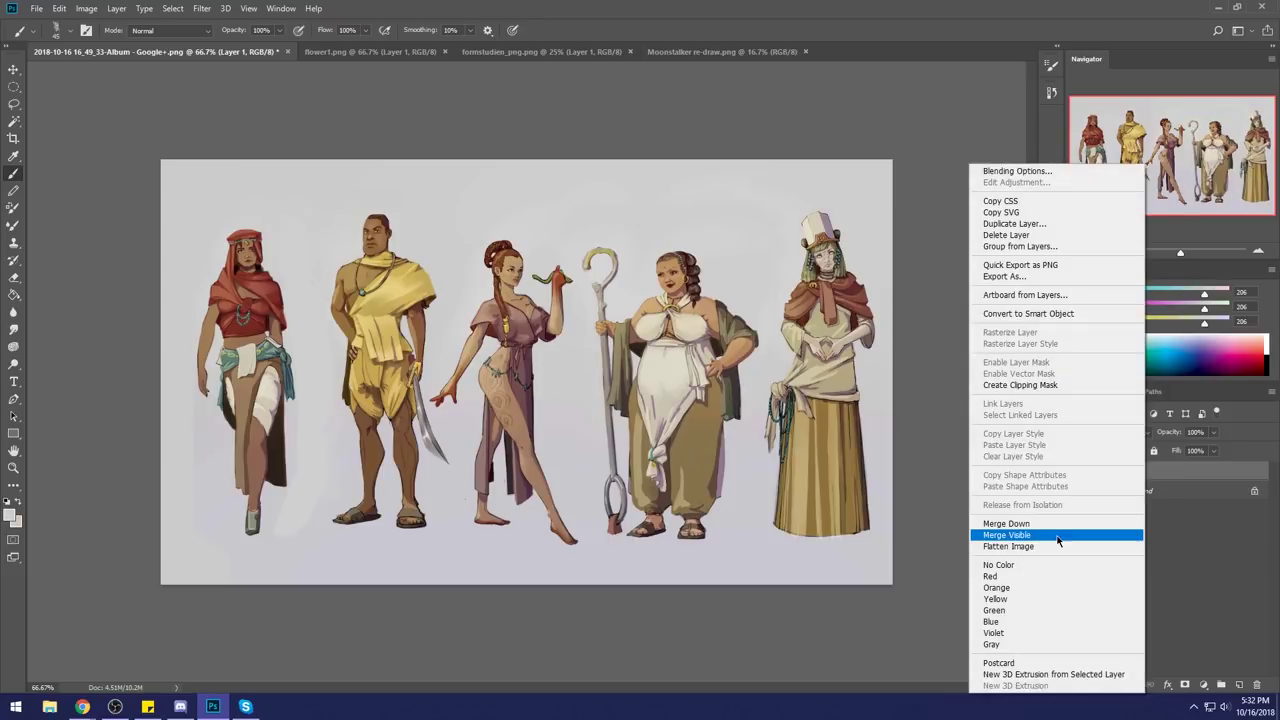
pyautogui.click(1008, 546)
pyautogui.click(257, 51)
pyautogui.click(570, 260)
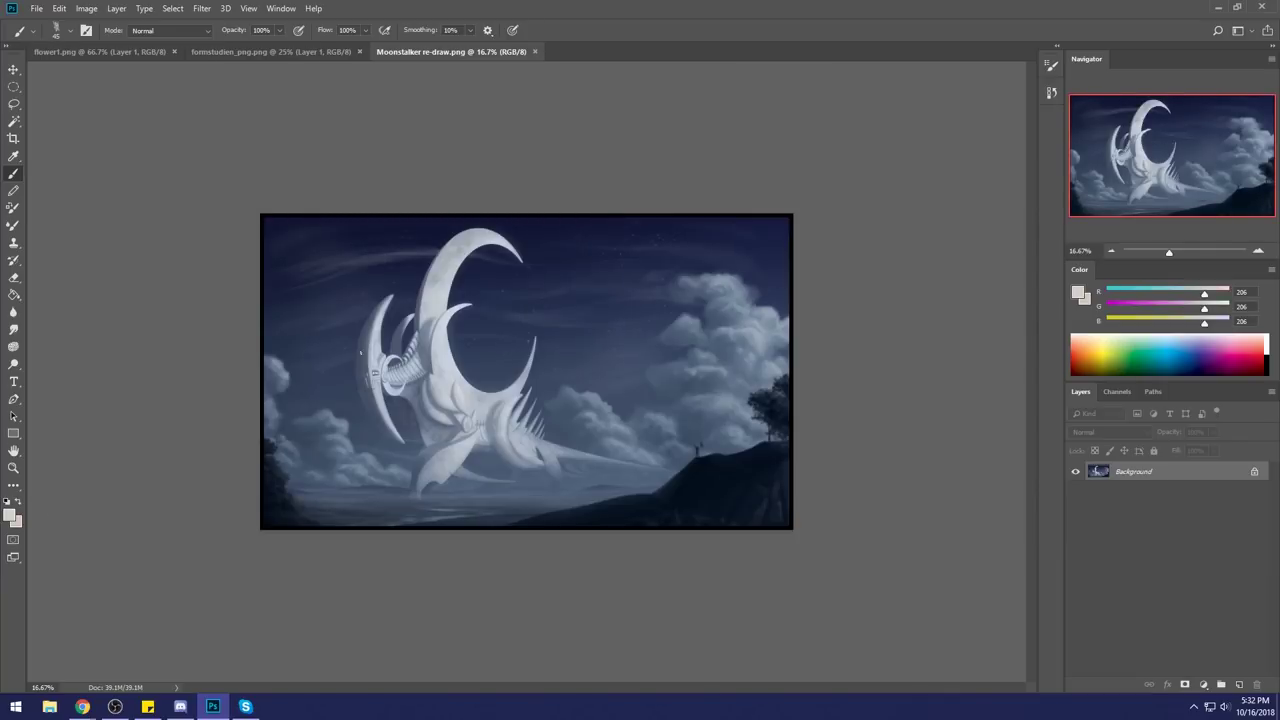
# Dab sampled pale blue-grey strokes on the creature's head ring, then zoom out to the full painting.
pyautogui.press('z')
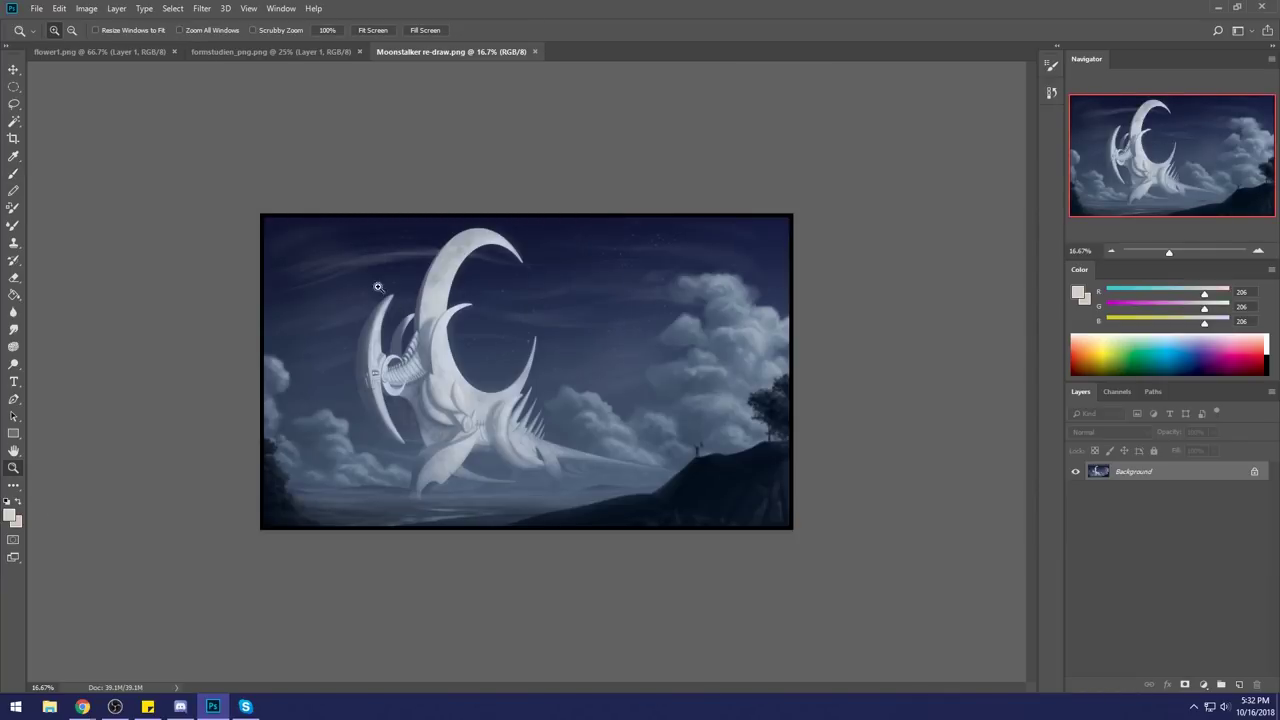
pyautogui.moveTo(256, 219)
pyautogui.mouseDown()
pyautogui.moveTo(528, 400)
pyautogui.moveTo(631, 536)
pyautogui.mouseUp()
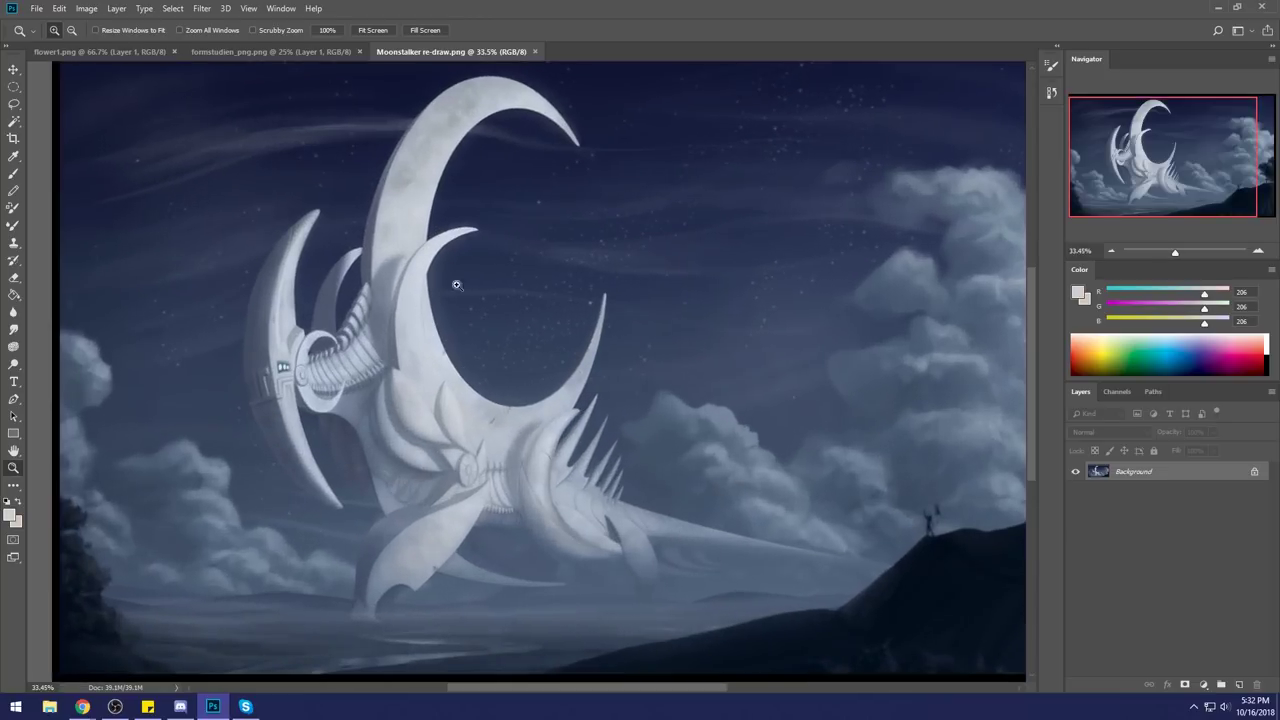
pyautogui.moveTo(476, 421); pyautogui.dragTo(560, 389)
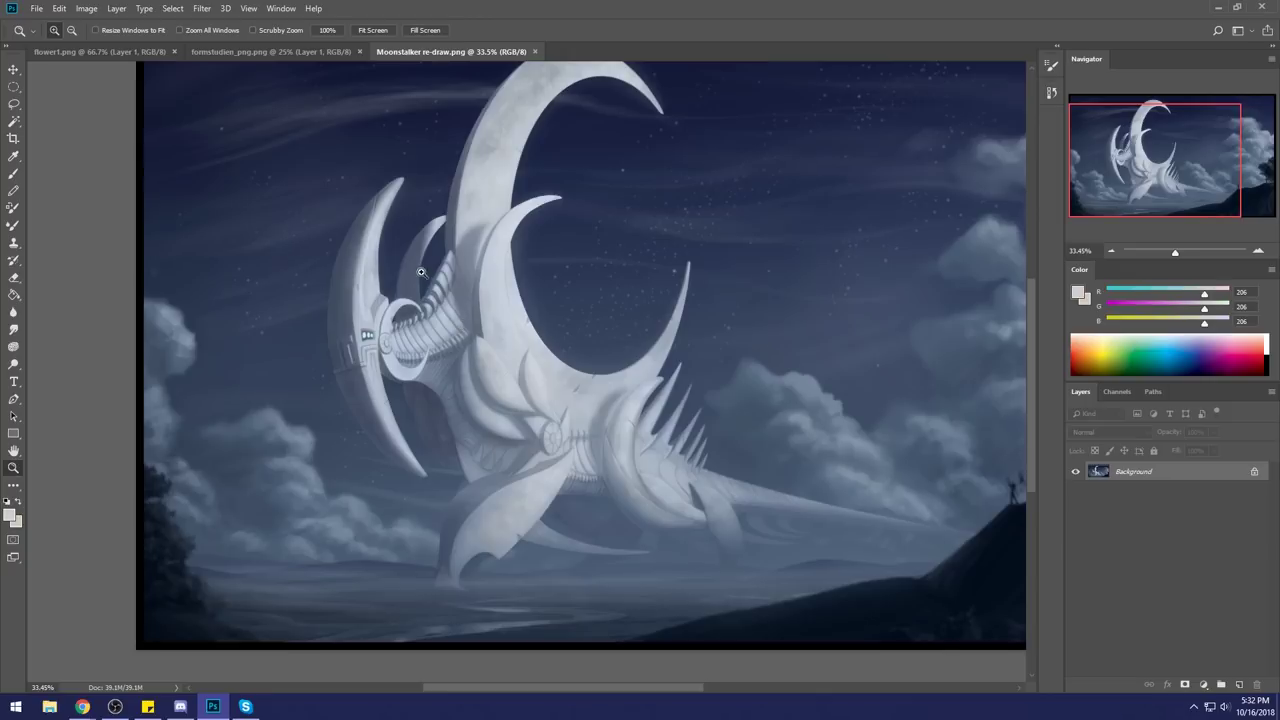
pyautogui.press('b')
pyautogui.keyDown('alt'); pyautogui.click(365, 320); pyautogui.keyUp('alt')
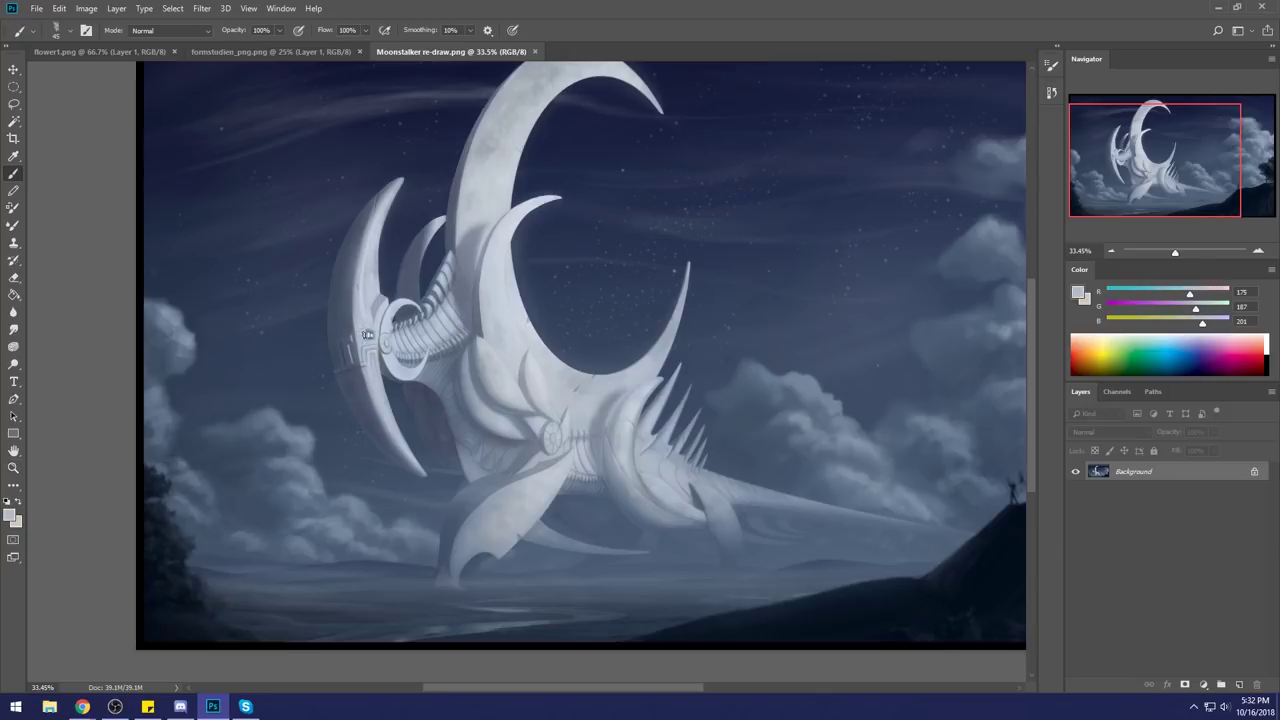
pyautogui.click(380, 322)
pyautogui.keyDown('alt'); pyautogui.click(376, 324); pyautogui.keyUp('alt')
pyautogui.keyDown('alt'); pyautogui.click(383, 319); pyautogui.keyUp('alt')
pyautogui.hotkey('ctrl', '0')
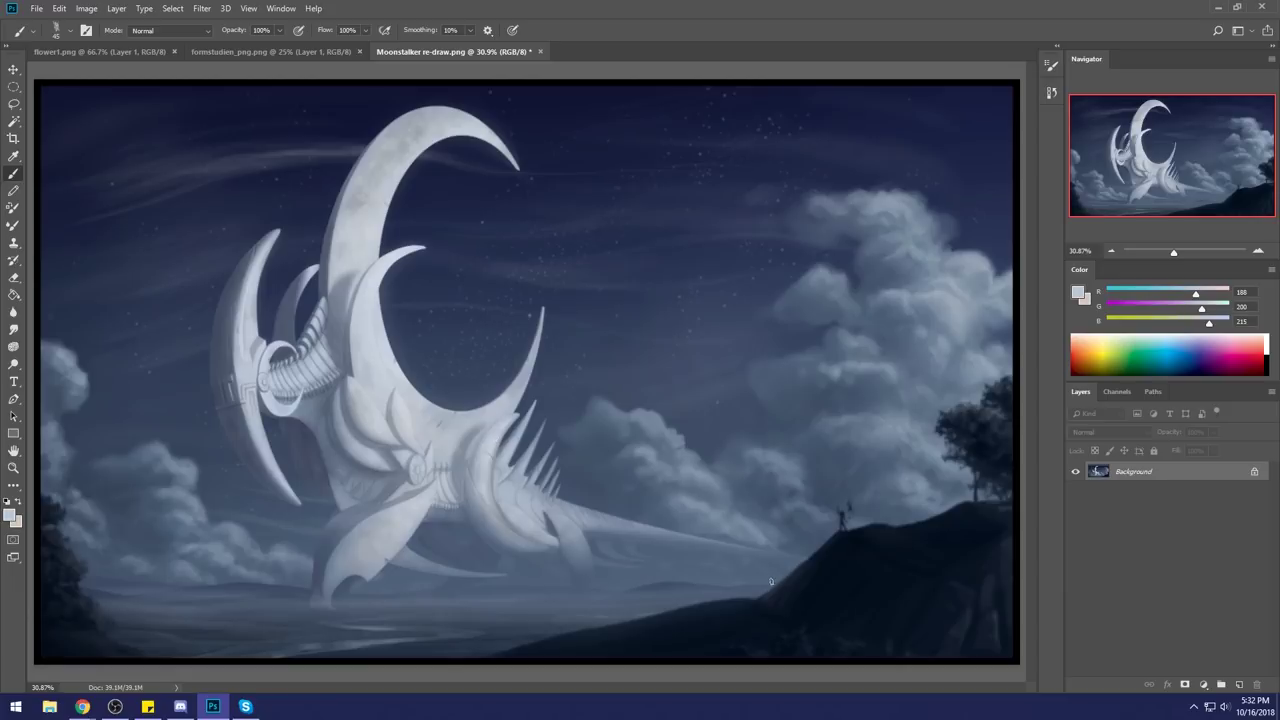
pyautogui.hotkey('ctrl', '-')
pyautogui.hotkey('ctrl', '-')
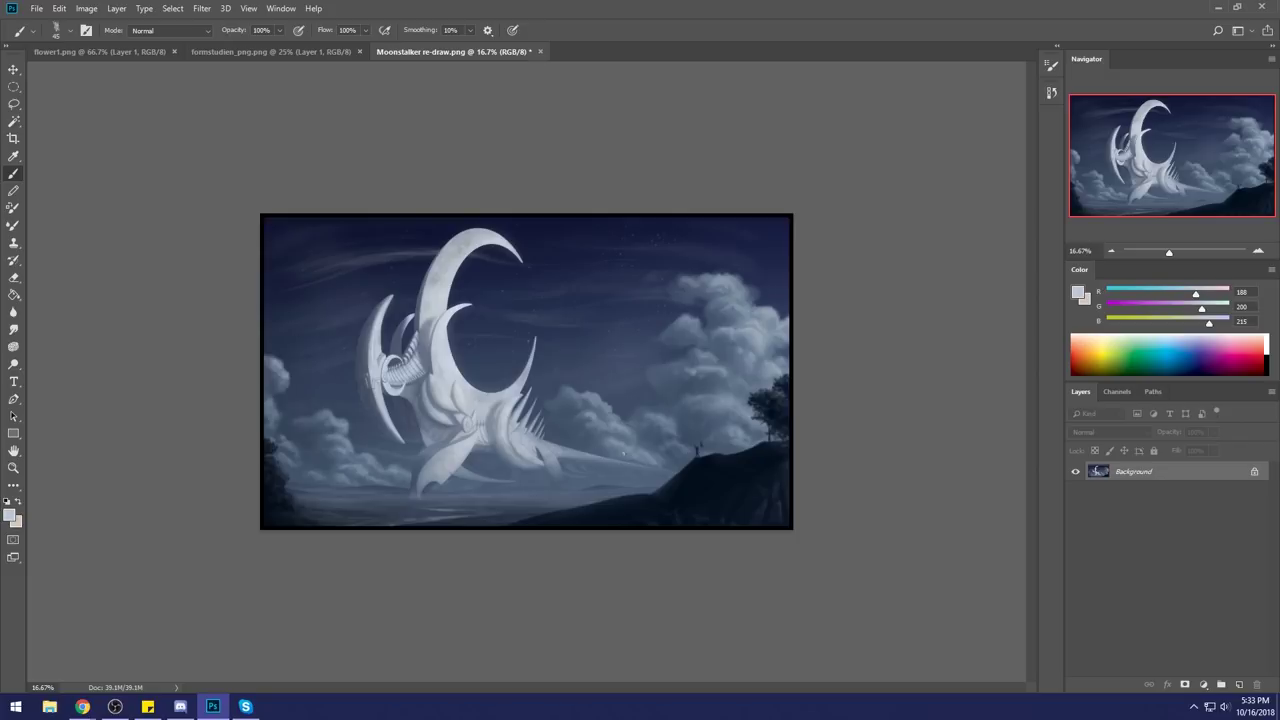
# Paint sampled sky blue along the hill figure's left edge and over the smudge, then zoom out to 25%.
pyautogui.moveTo(665, 431); pyautogui.dragTo(729, 443)
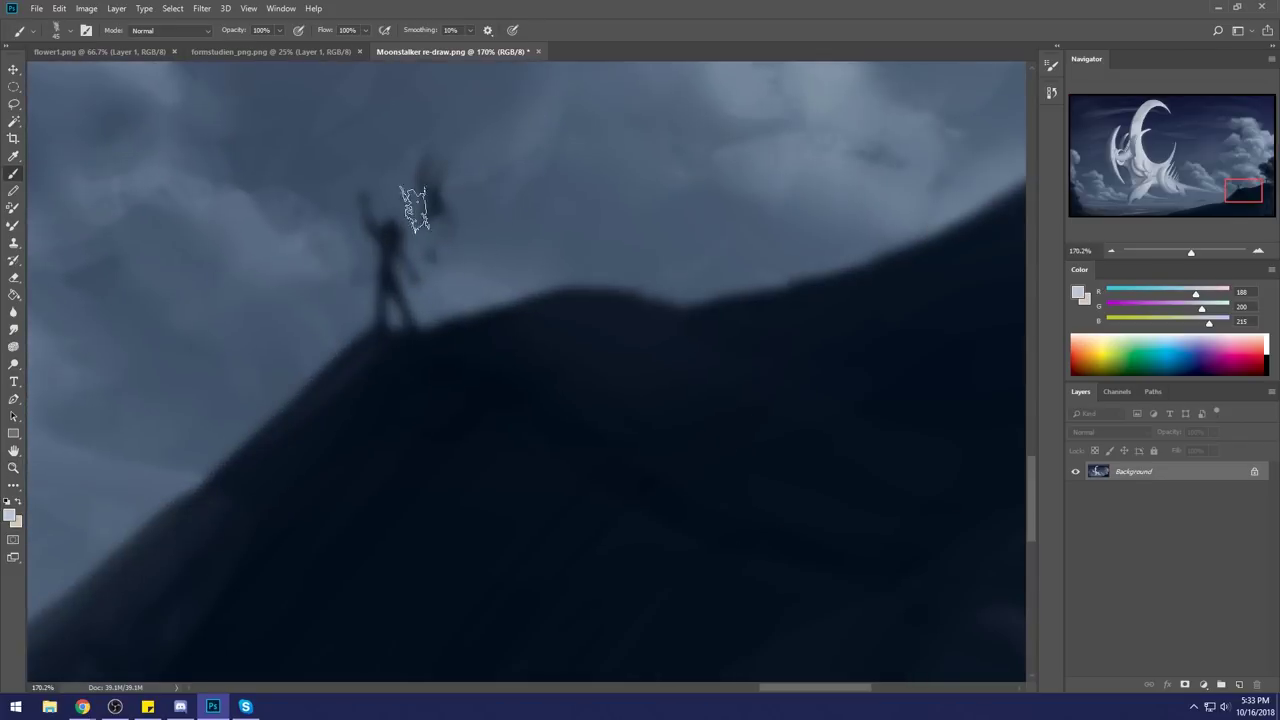
pyautogui.keyDown('alt'); pyautogui.click(352, 184); pyautogui.keyUp('alt')
pyautogui.keyDown('alt'); pyautogui.click(302, 234); pyautogui.keyUp('alt')
pyautogui.moveTo(330, 267); pyautogui.dragTo(359, 228)
pyautogui.keyDown('alt'); pyautogui.click(350, 226); pyautogui.keyUp('alt')
pyautogui.moveTo(463, 163); pyautogui.dragTo(435, 172)
pyautogui.hotkey('ctrl', '0')
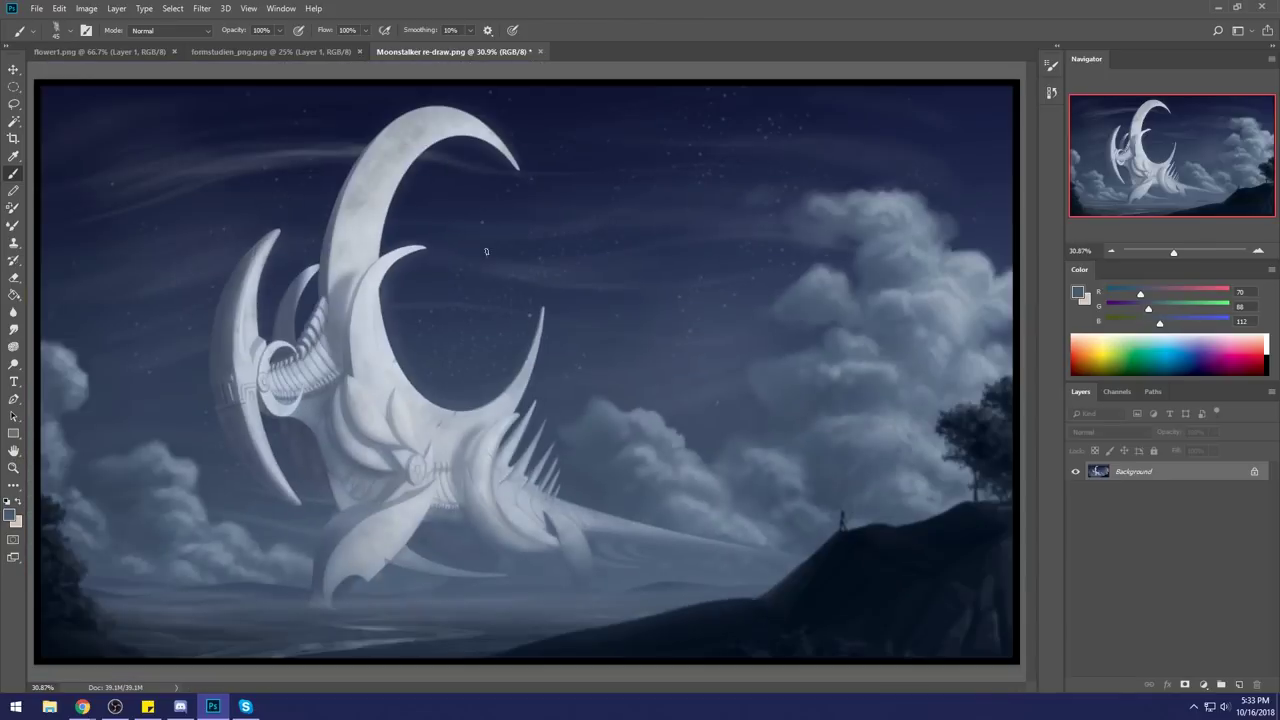
pyautogui.hotkey('ctrl', '-')
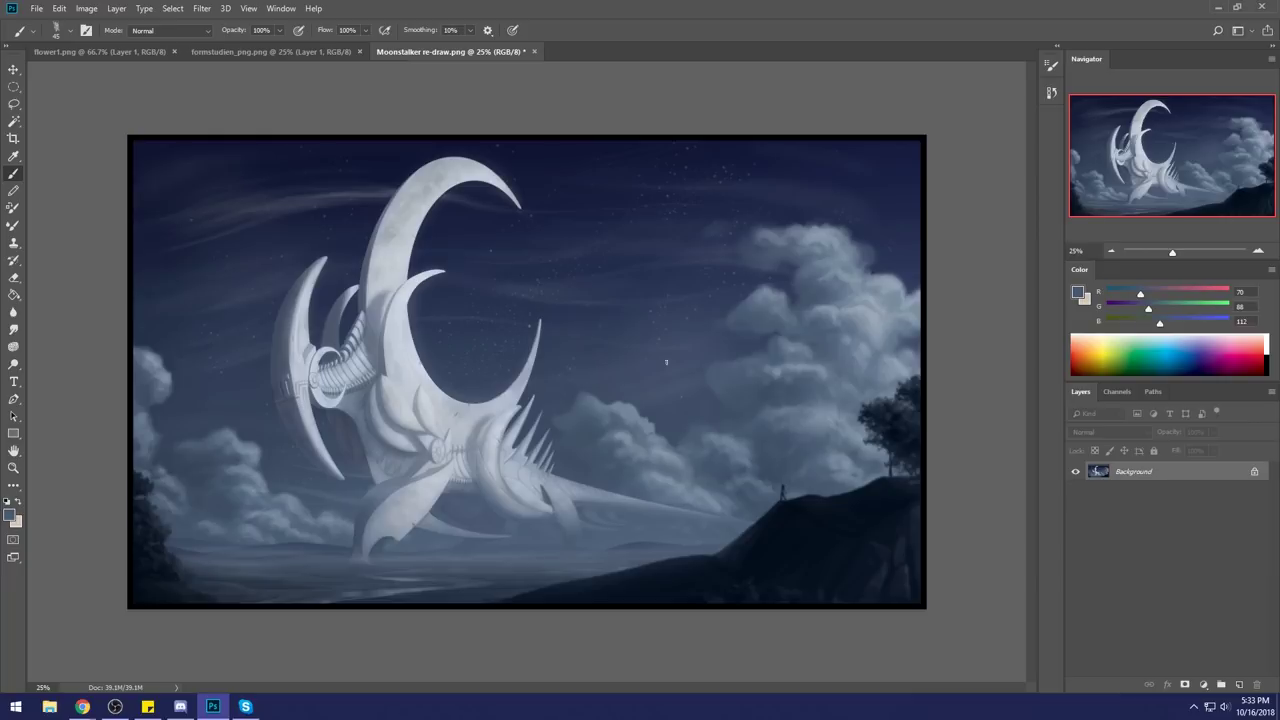
# Sample the hill's dark colour and dab a dark spot beside the hilltop figure.
pyautogui.keyDown('alt'); pyautogui.click(791, 482); pyautogui.keyUp('alt')
pyautogui.keyDown('alt'); pyautogui.click(801, 489); pyautogui.keyUp('alt')
pyautogui.keyDown('alt'); pyautogui.click(817, 497); pyautogui.keyUp('alt')
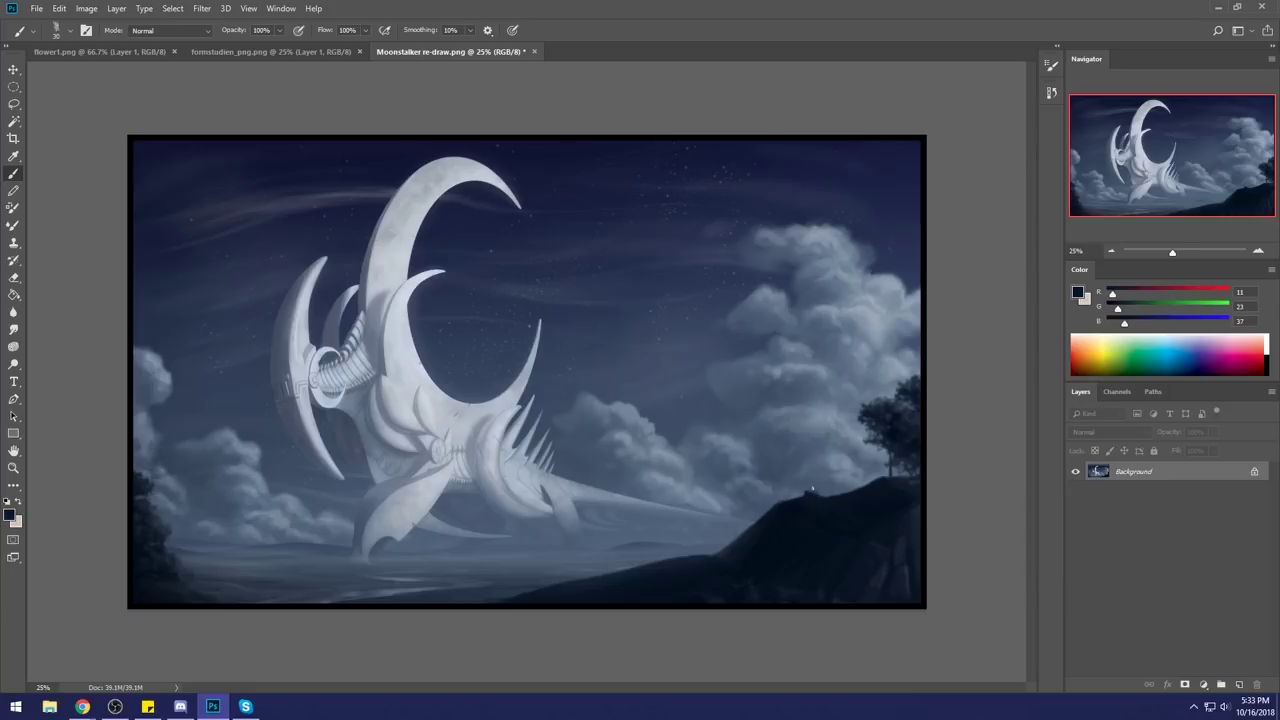
pyautogui.click(814, 487)
# Try dark curves on the creature's chest and ribbed neck, then undo them.
pyautogui.moveTo(380, 408); pyautogui.dragTo(428, 445)
pyautogui.moveTo(386, 374)
pyautogui.mouseDown()
pyautogui.moveTo(424, 424)
pyautogui.moveTo(410, 456)
pyautogui.moveTo(420, 462)
pyautogui.mouseUp()
pyautogui.moveTo(425, 395); pyautogui.dragTo(440, 444)
pyautogui.hotkey('ctrl', 'z')
pyautogui.moveTo(421, 383); pyautogui.dragTo(441, 437)
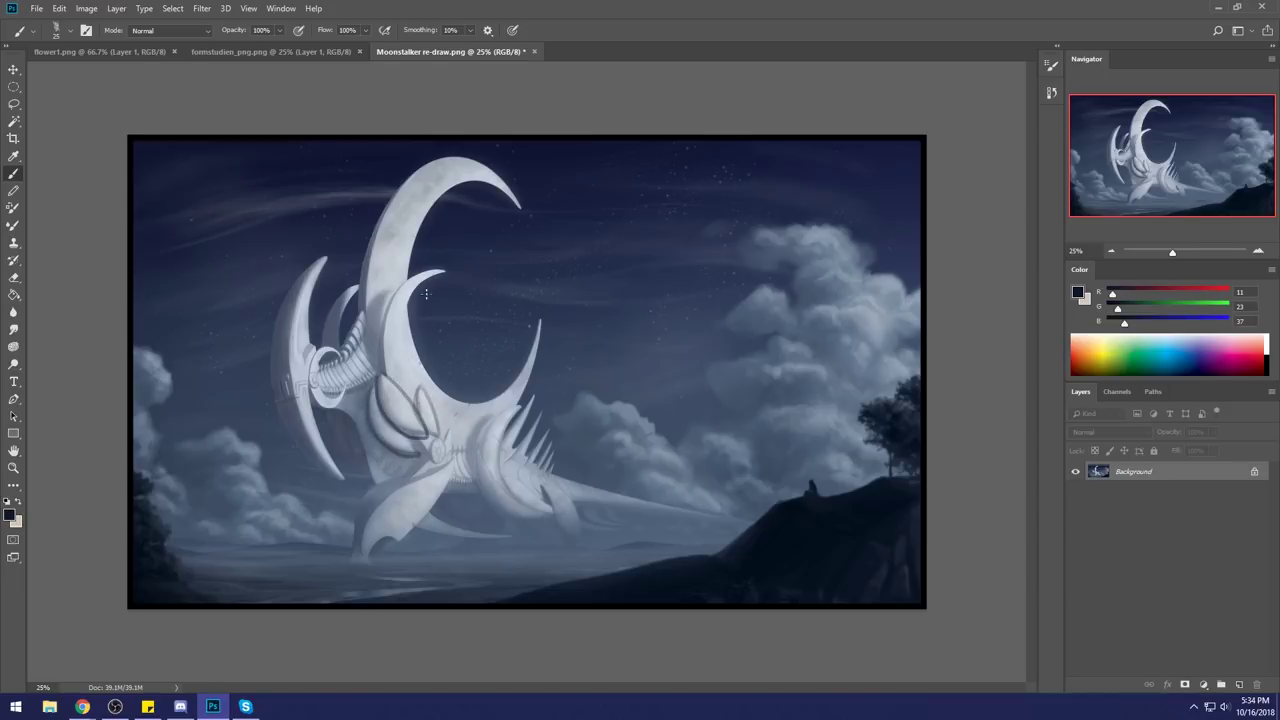
pyautogui.moveTo(370, 350)
pyautogui.mouseDown()
pyautogui.moveTo(330, 386)
pyautogui.moveTo(360, 335)
pyautogui.moveTo(335, 388)
pyautogui.mouseUp()
pyautogui.hotkey('ctrl', 'z')
pyautogui.hotkey('ctrl', 'z')
pyautogui.hotkey('ctrl', 'z')
pyautogui.hotkey('ctrl', 'z')
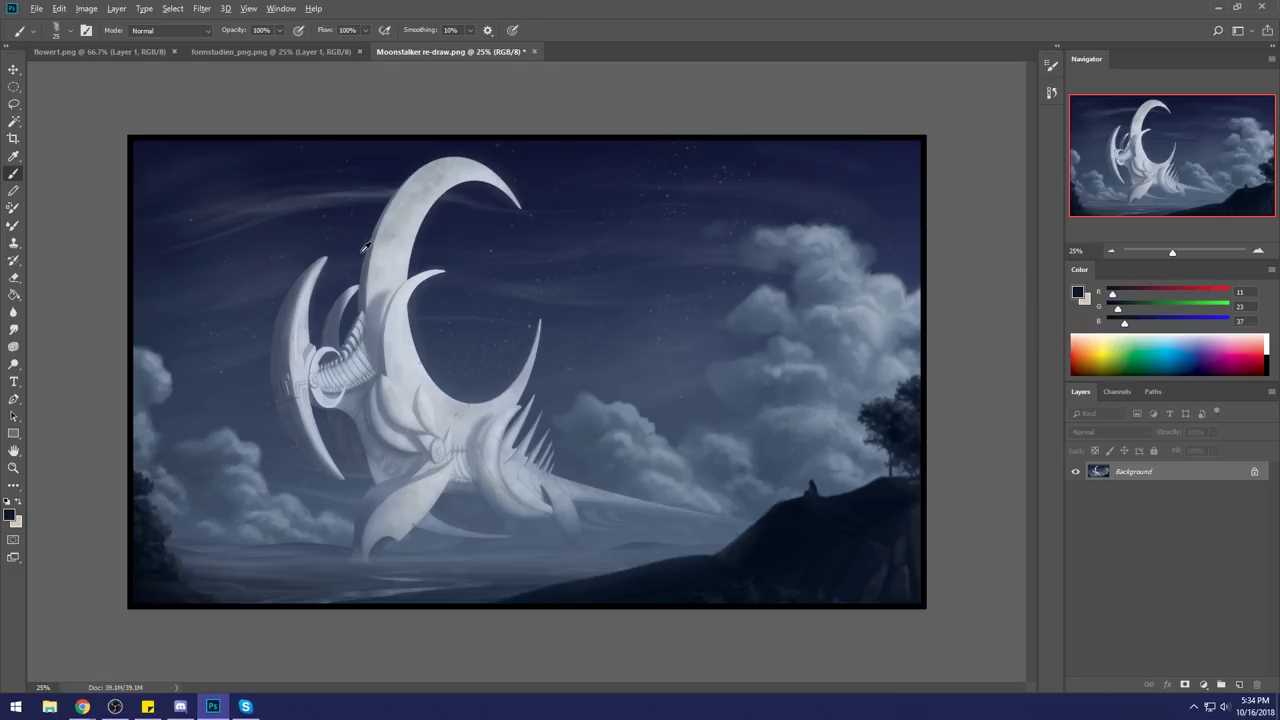
# With a 60 px brush and light grey sampled from the body, paint a light spike onto the creature.
pyautogui.keyDown('alt'); pyautogui.click(402, 374); pyautogui.keyUp('alt')
pyautogui.press(']')
pyautogui.press(']')
pyautogui.press(']')
pyautogui.press(']')
pyautogui.keyDown('alt'); pyautogui.click(408, 384); pyautogui.keyUp('alt')
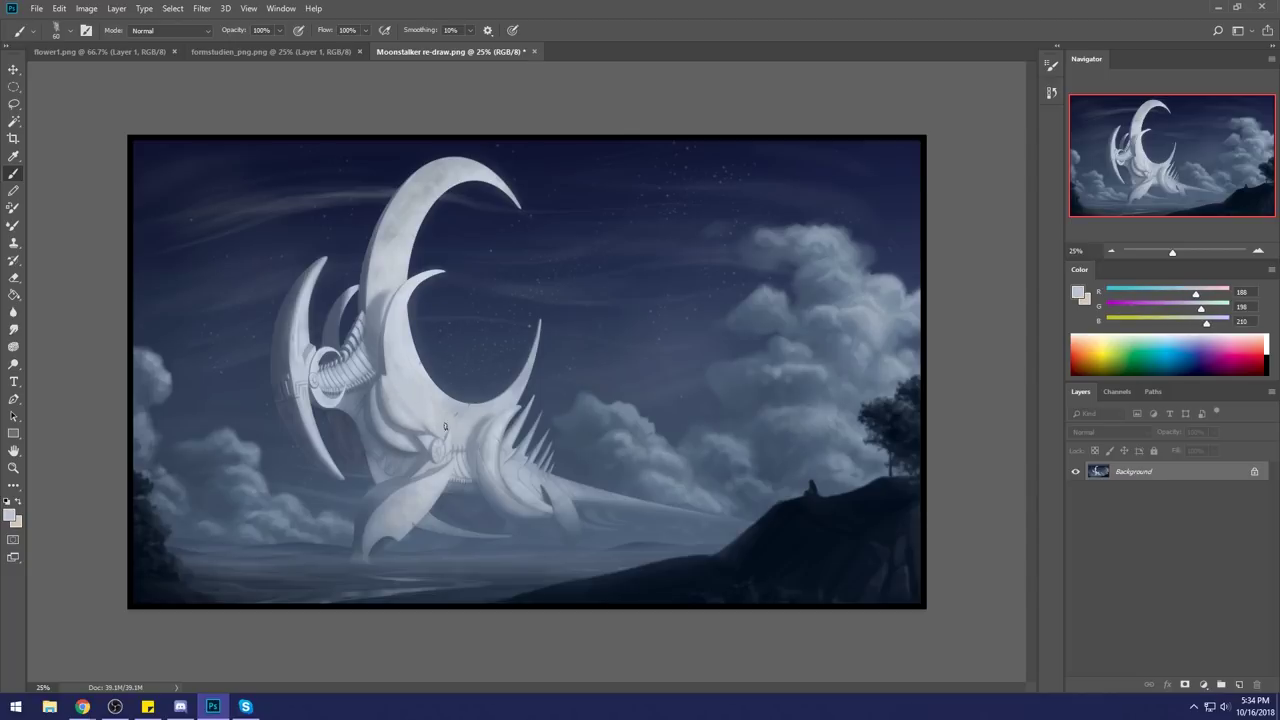
pyautogui.keyDown('alt'); pyautogui.click(386, 366); pyautogui.keyUp('alt')
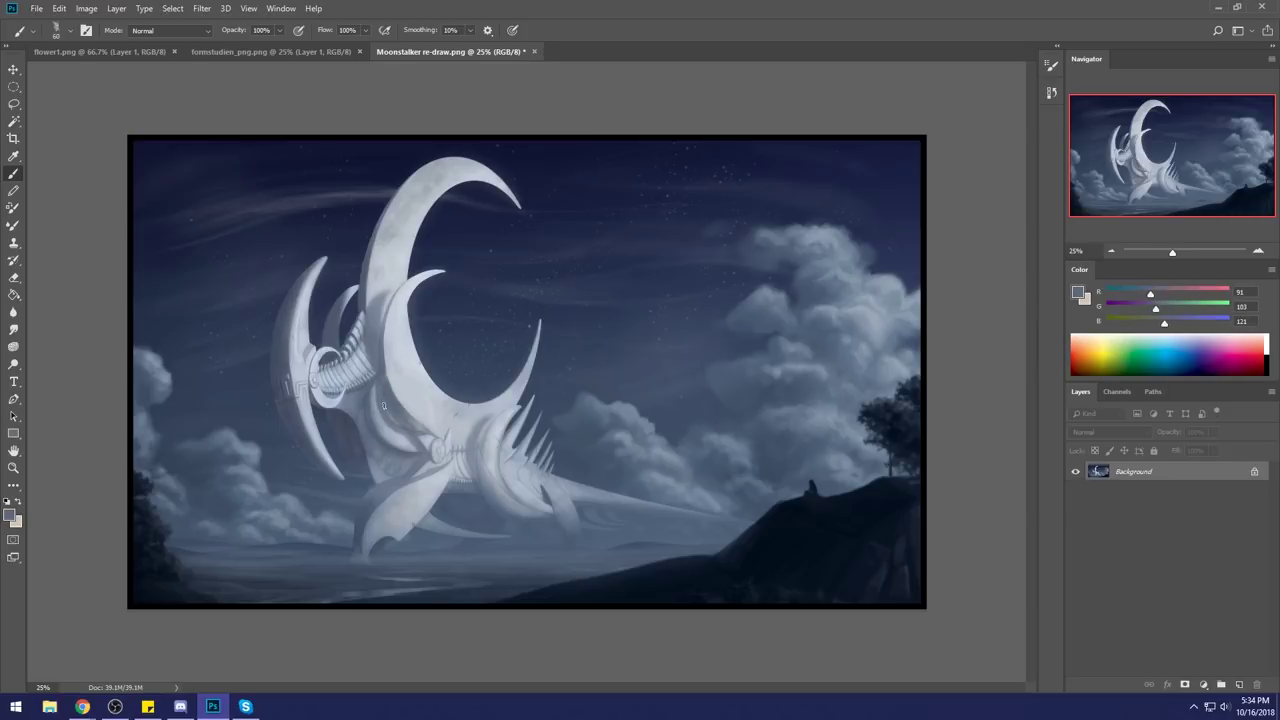
pyautogui.keyDown('alt'); pyautogui.click(378, 410); pyautogui.keyUp('alt')
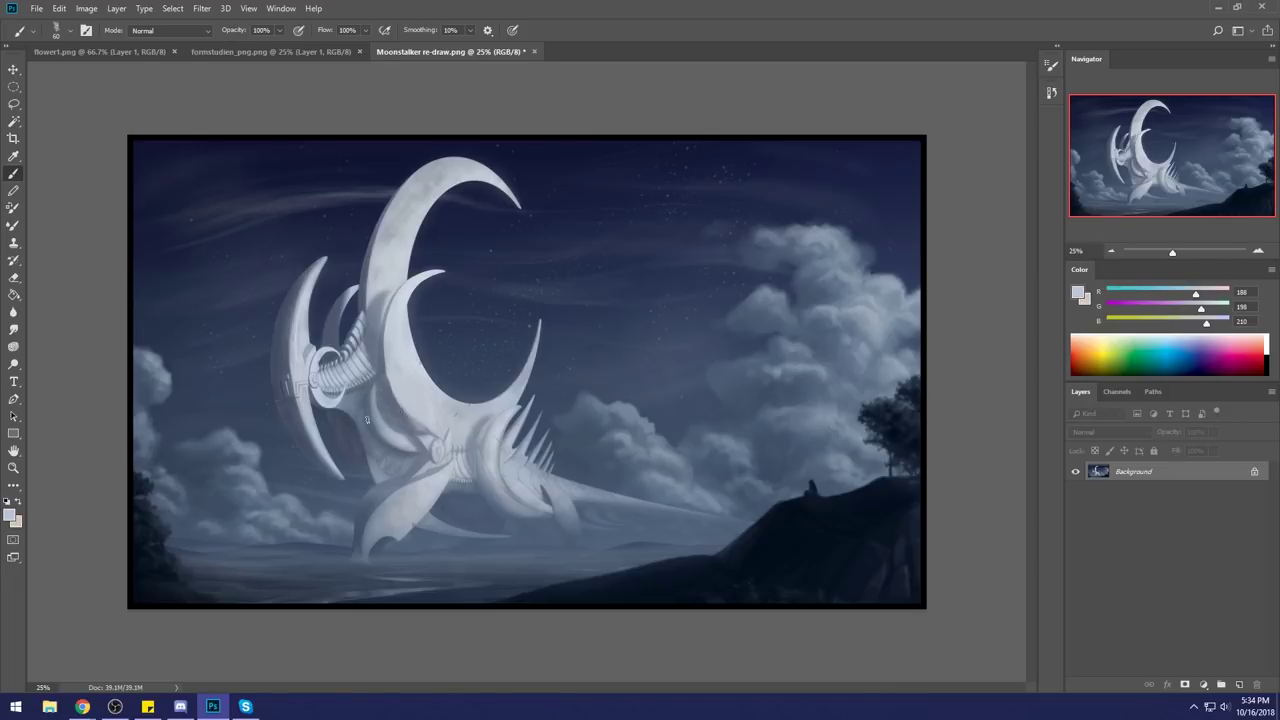
pyautogui.keyDown('alt'); pyautogui.click(383, 406); pyautogui.keyUp('alt')
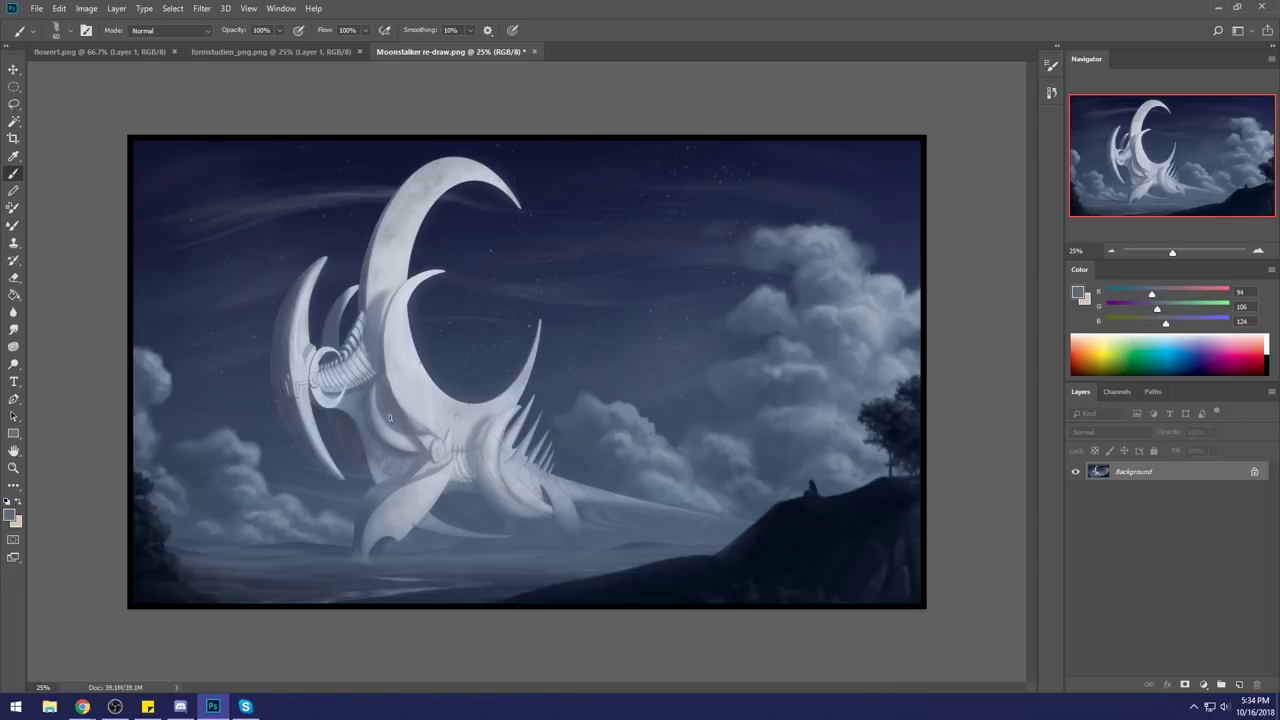
pyautogui.keyDown('alt'); pyautogui.click(391, 373); pyautogui.keyUp('alt')
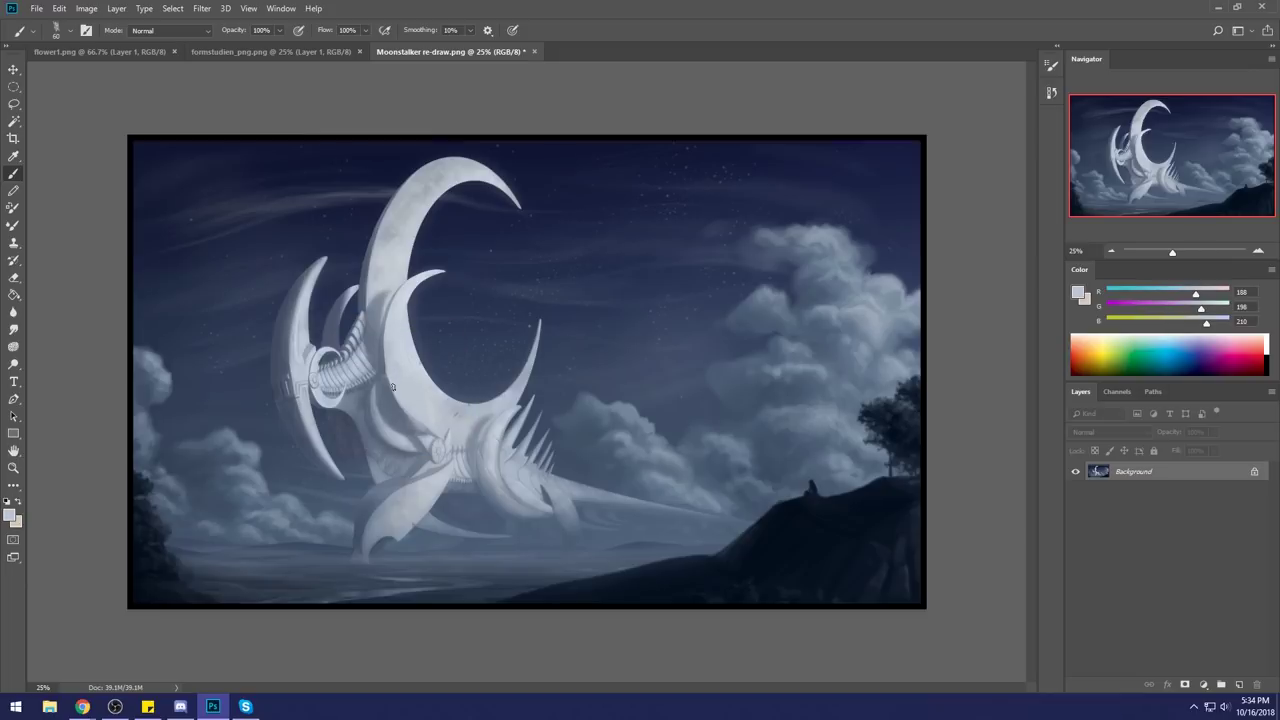
pyautogui.keyDown('alt'); pyautogui.click(396, 398); pyautogui.keyUp('alt')
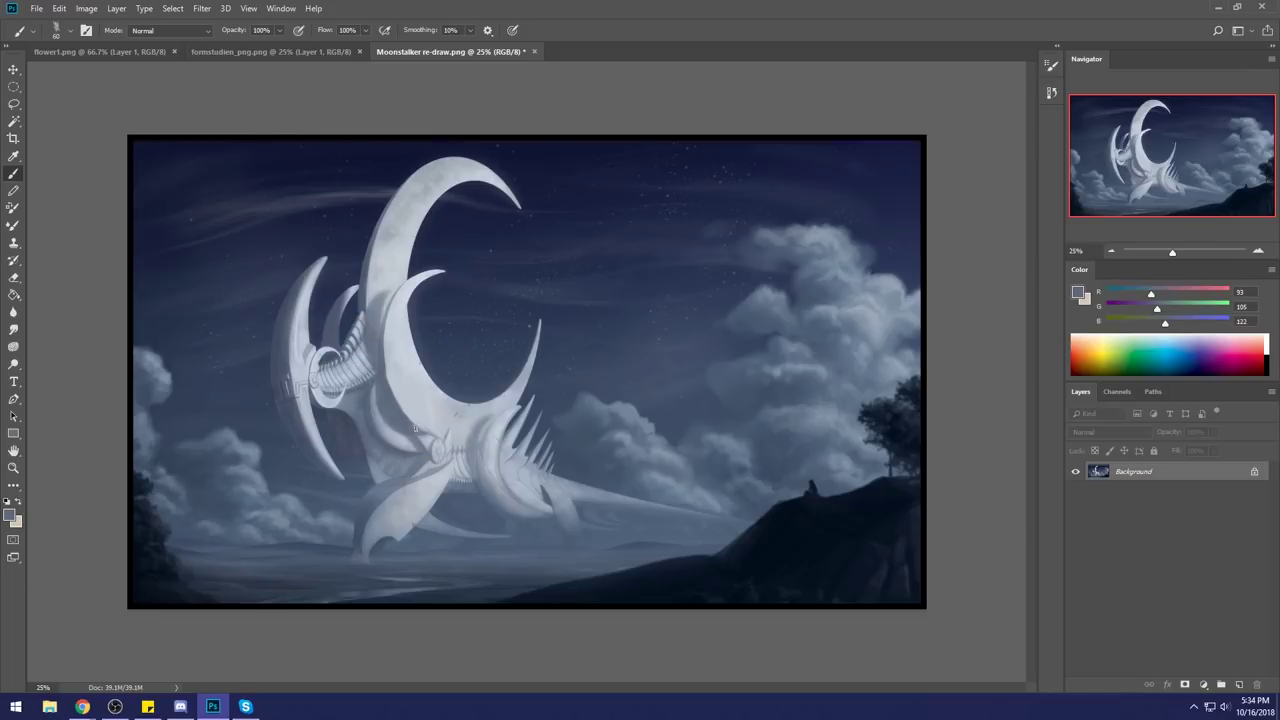
pyautogui.keyDown('alt'); pyautogui.click(413, 401); pyautogui.keyUp('alt')
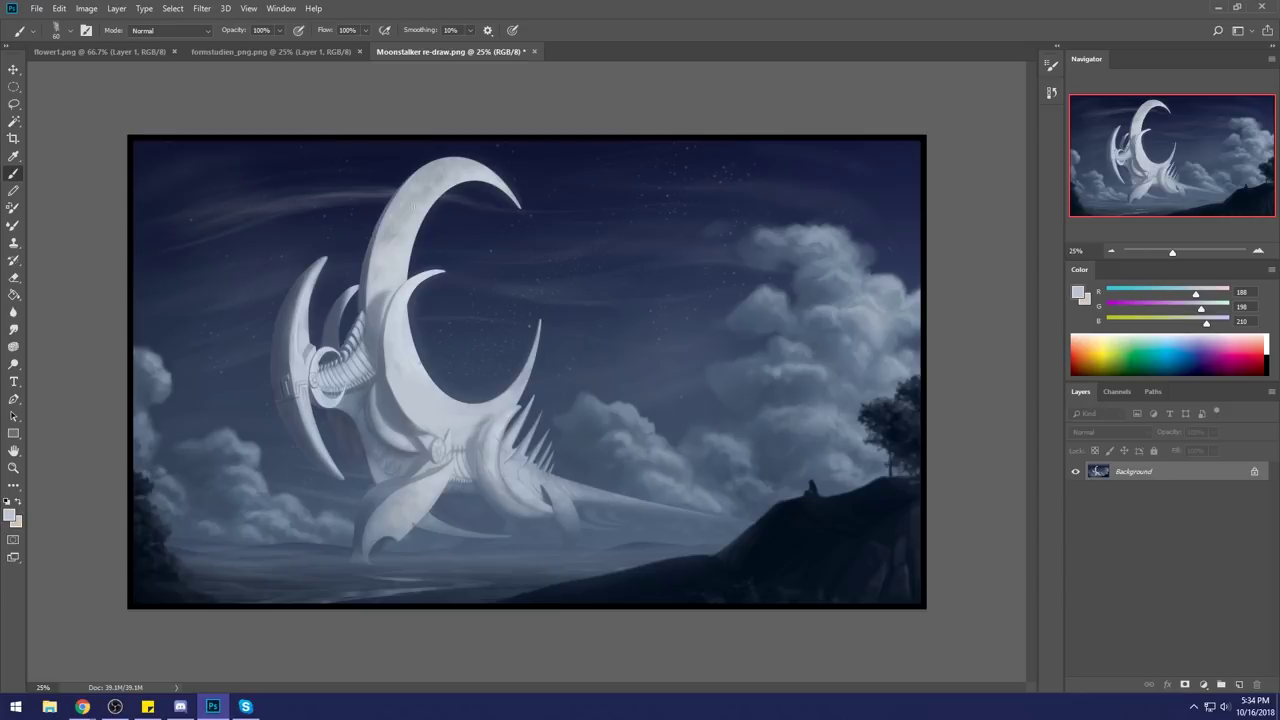
pyautogui.moveTo(507, 386); pyautogui.dragTo(503, 377)
# Repaint the pale crescent's inner edge with dark sky blue after undoing a trial light stroke.
pyautogui.keyDown('alt'); pyautogui.click(420, 285); pyautogui.keyUp('alt')
pyautogui.keyDown('alt'); pyautogui.click(445, 364); pyautogui.keyUp('alt')
pyautogui.moveTo(445, 364)
pyautogui.mouseDown()
pyautogui.moveTo(428, 296)
pyautogui.moveTo(484, 272)
pyautogui.mouseUp()
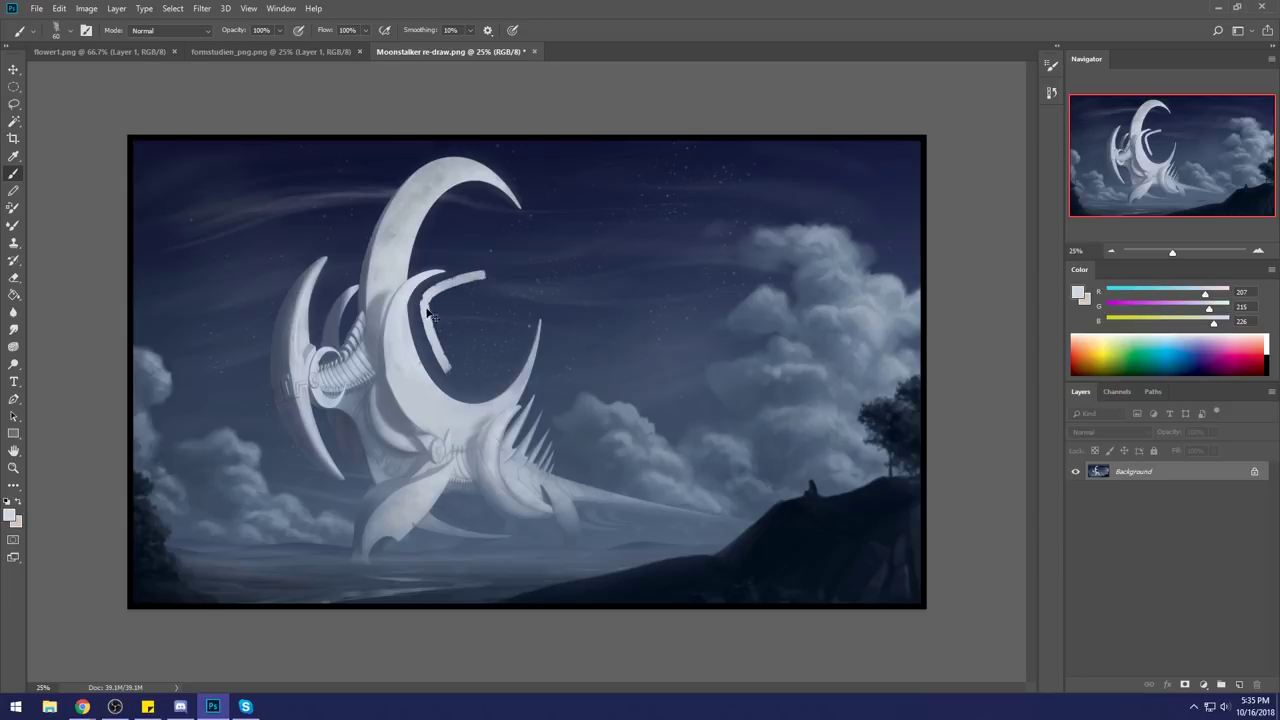
pyautogui.hotkey('ctrl', 'z')
pyautogui.keyDown('alt'); pyautogui.click(415, 303); pyautogui.keyUp('alt')
pyautogui.moveTo(410, 300); pyautogui.dragTo(440, 394)
pyautogui.hotkey('ctrl', 'z')
pyautogui.moveTo(410, 306); pyautogui.dragTo(457, 402)
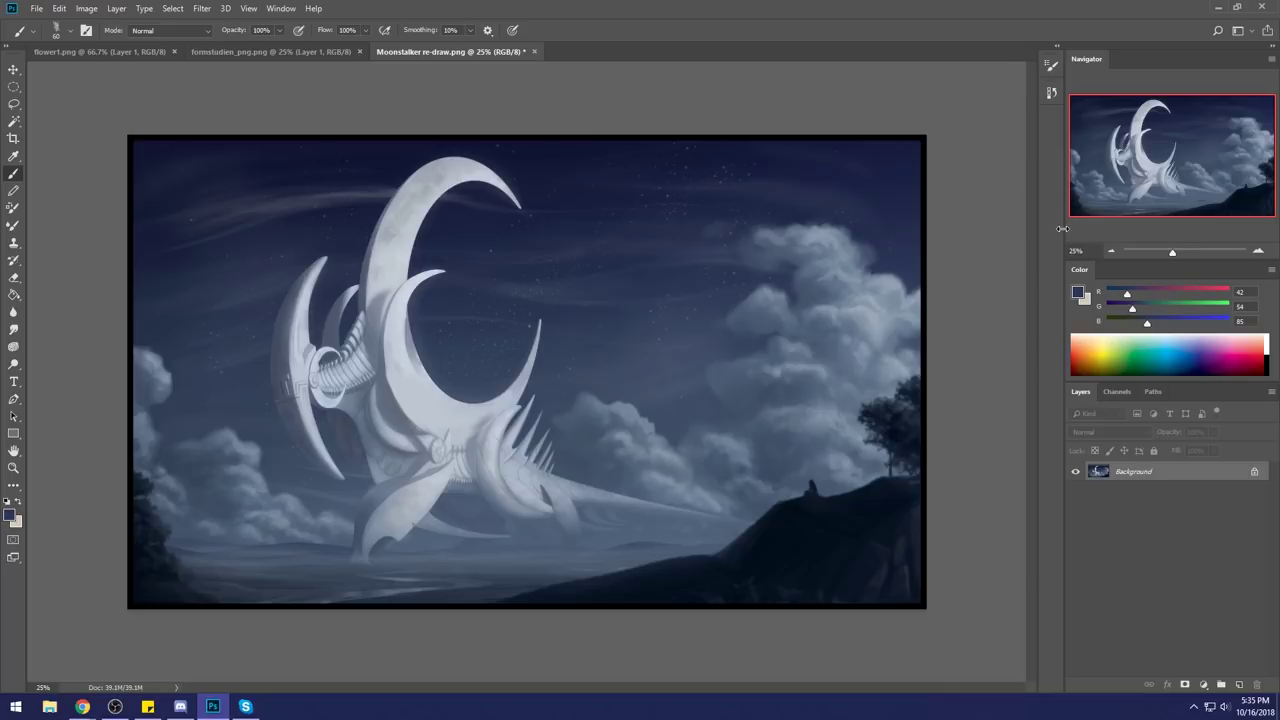
# Widen the side panels, pick a soft 100 px brush, enlarge it to about 2900 px and load darker navy blue.
pyautogui.moveTo(1063, 231); pyautogui.dragTo(1050, 231)
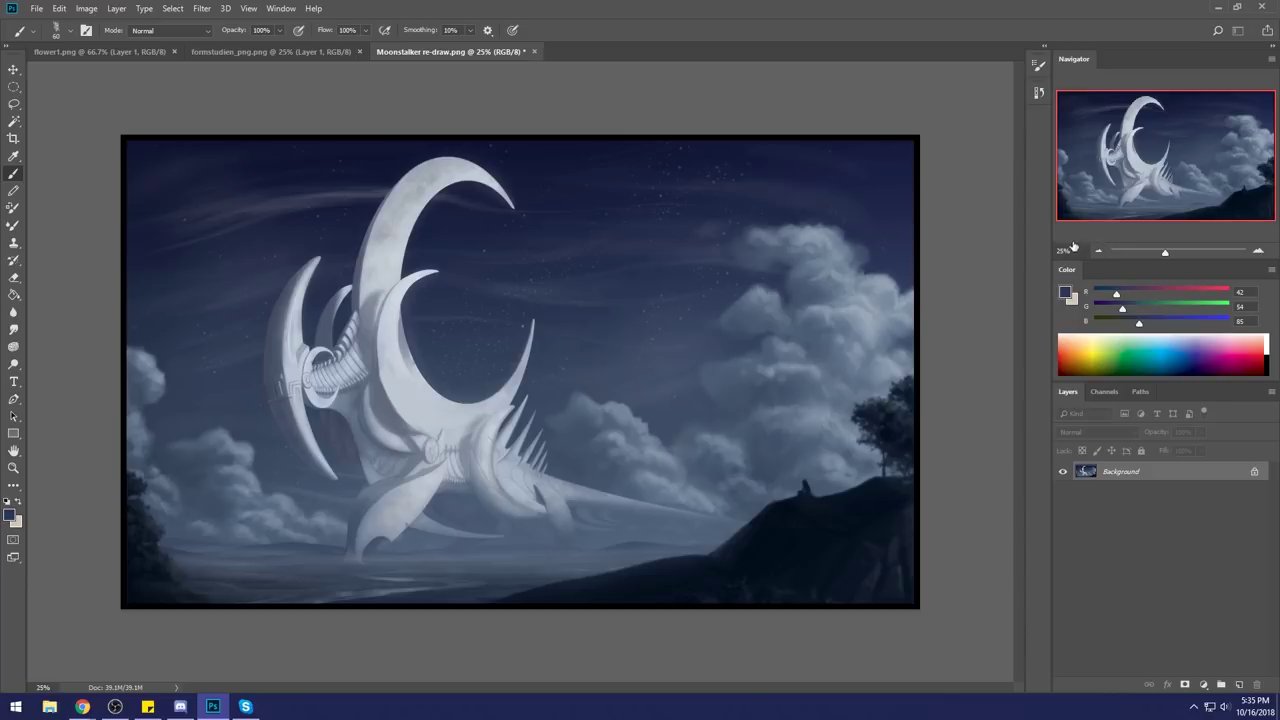
pyautogui.moveTo(1090, 260); pyautogui.dragTo(1094, 275)
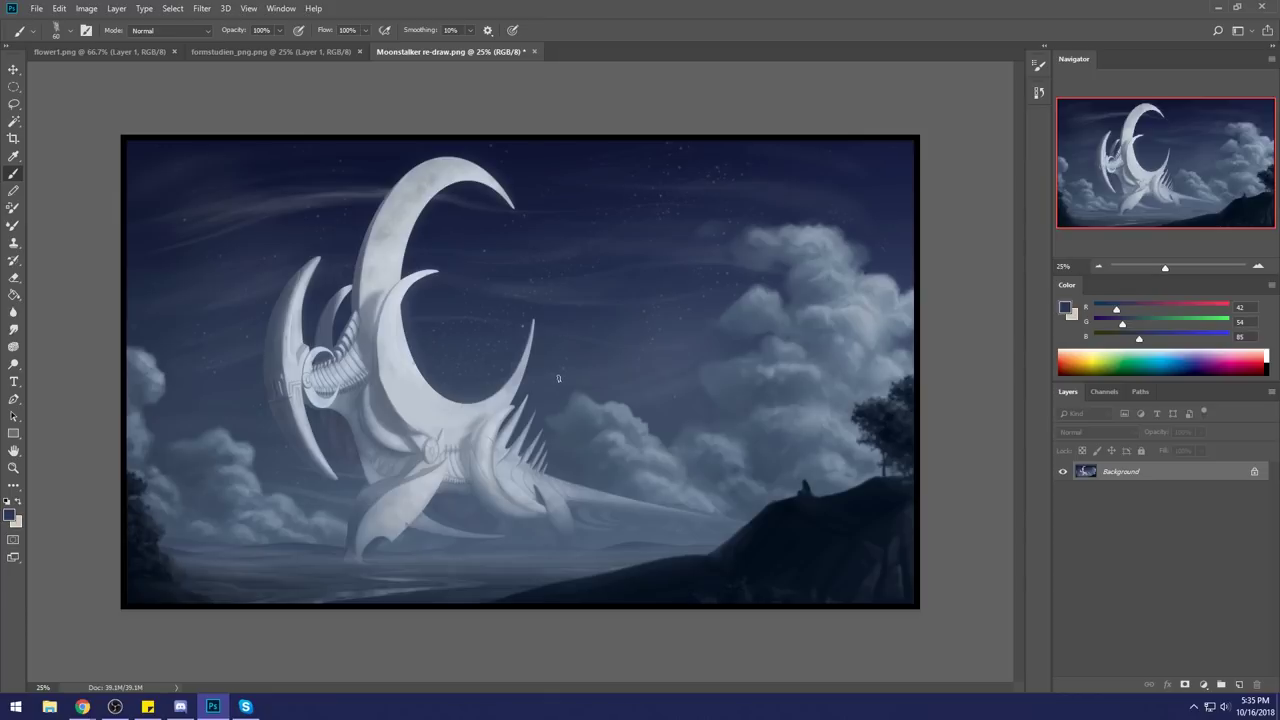
pyautogui.rightClick(532, 308)
pyautogui.click(665, 416)
pyautogui.click(957, 322)
pyautogui.press(']')
pyautogui.press(']')
pyautogui.press(']')
pyautogui.press(']')
pyautogui.press(']')
pyautogui.press(']')
pyautogui.press(']')
pyautogui.press(']')
pyautogui.press(']')
pyautogui.press(']')
pyautogui.hotkey('ctrl', '-')
pyautogui.keyDown('alt'); pyautogui.click(470, 252); pyautogui.keyUp('alt')
pyautogui.click(192, 32)
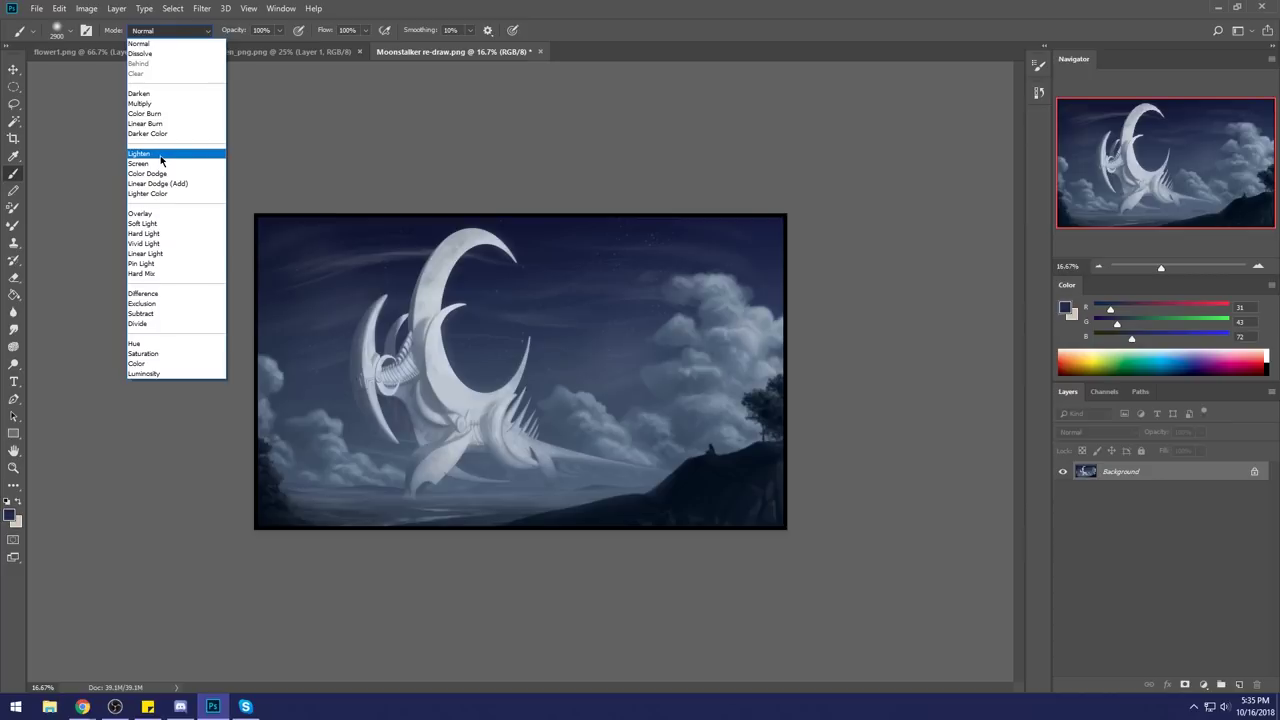
# Set the brush to Darken mode at 38% opacity and sample a sky blue.
pyautogui.click(162, 94)
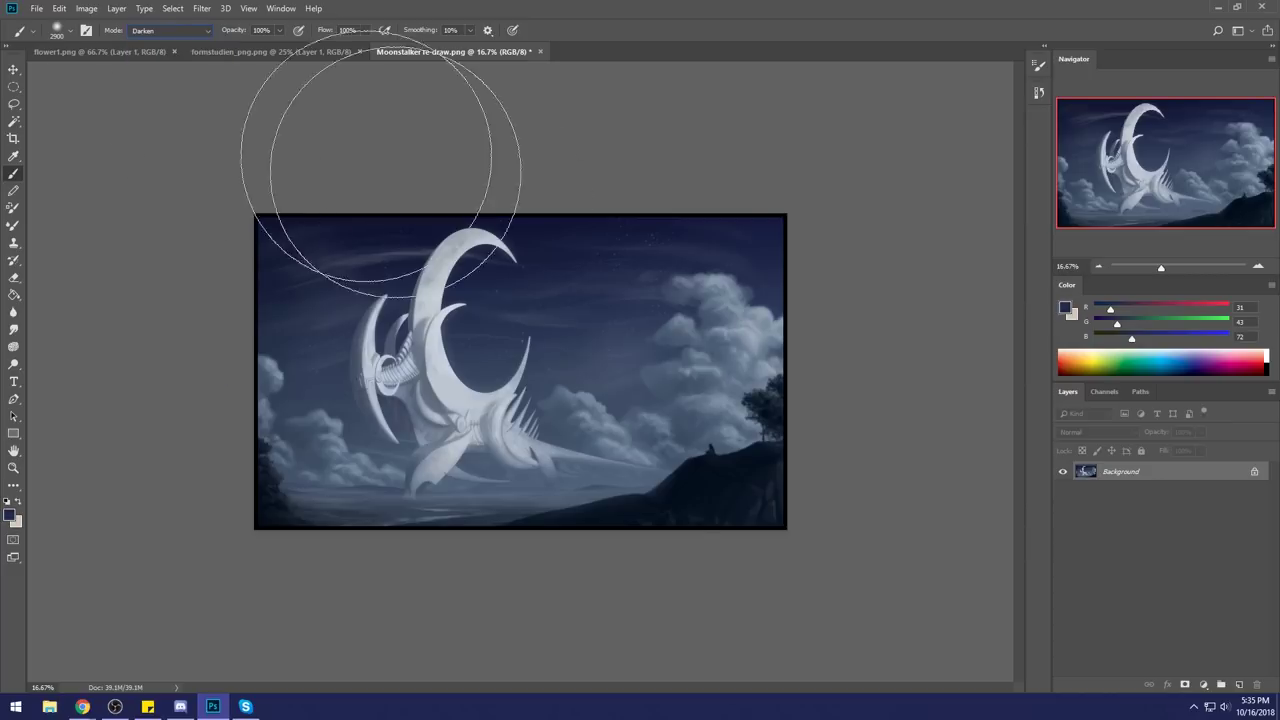
pyautogui.keyDown('alt'); pyautogui.click(602, 470); pyautogui.keyUp('alt')
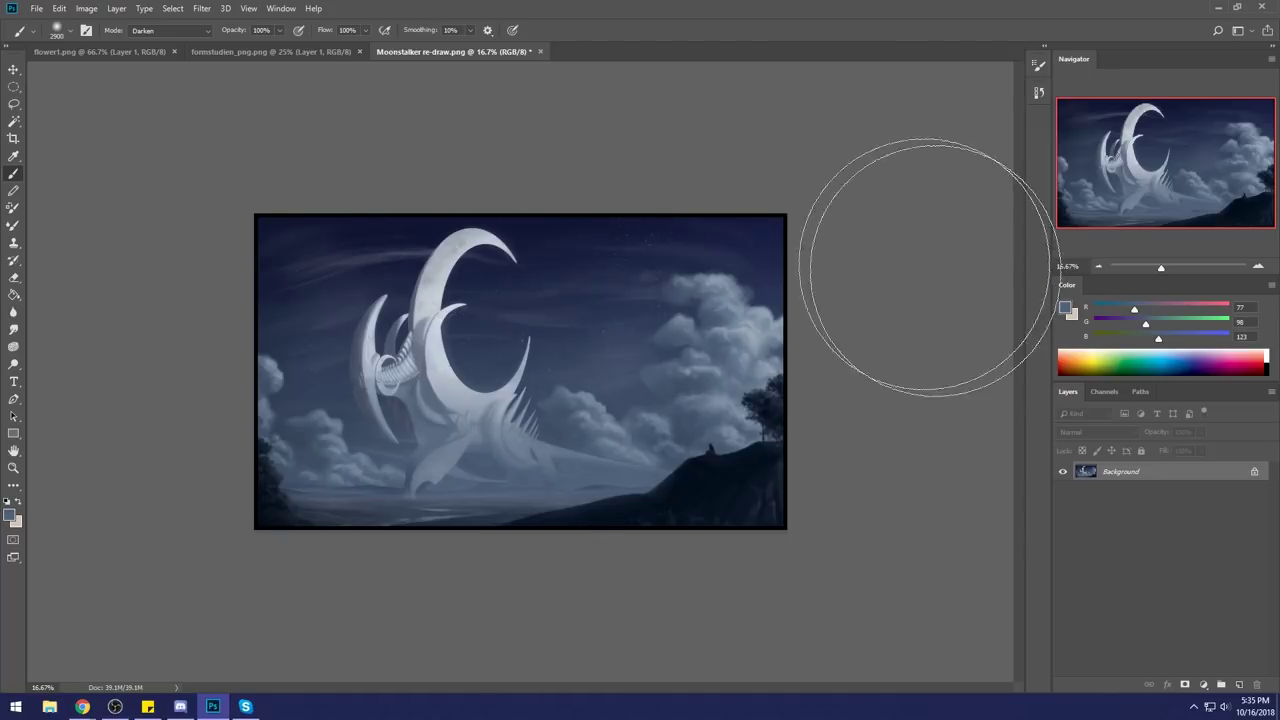
pyautogui.keyDown('alt'); pyautogui.click(570, 434); pyautogui.keyUp('alt')
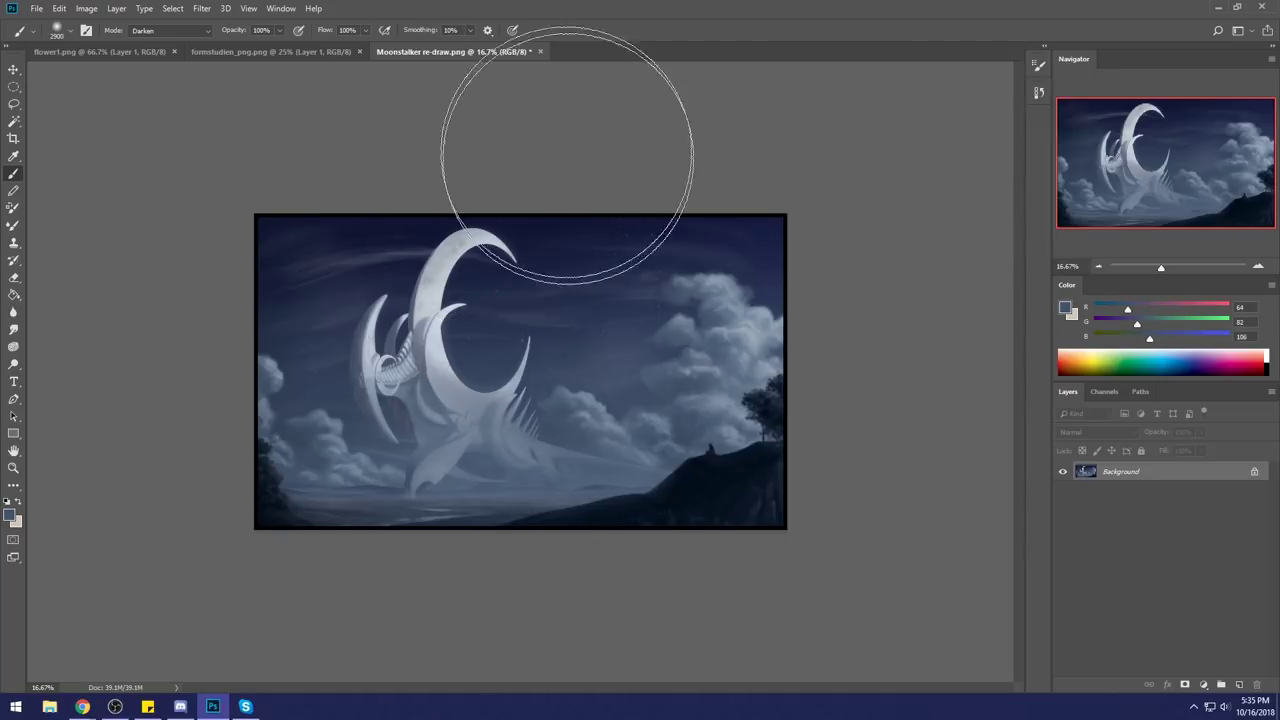
pyautogui.keyDown('alt'); pyautogui.click(548, 460); pyautogui.keyUp('alt')
pyautogui.click(279, 30)
pyautogui.moveTo(287, 46); pyautogui.dragTo(241, 46)
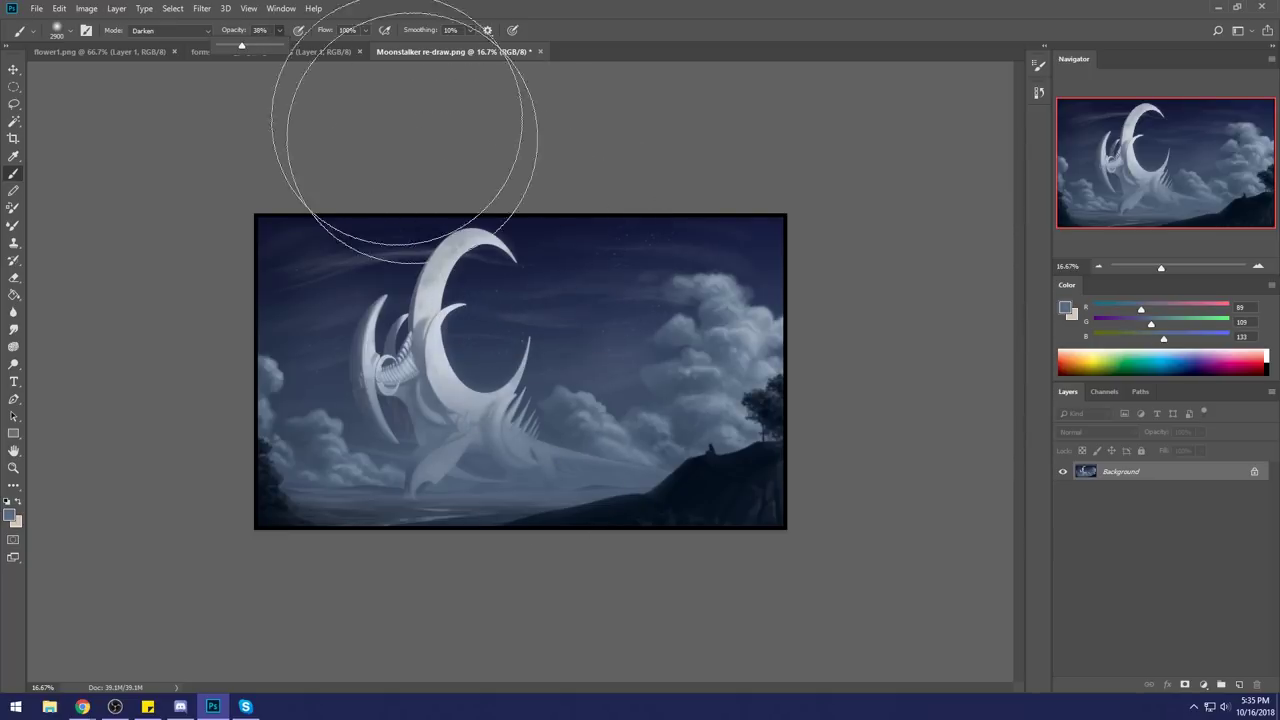
pyautogui.click(605, 470)
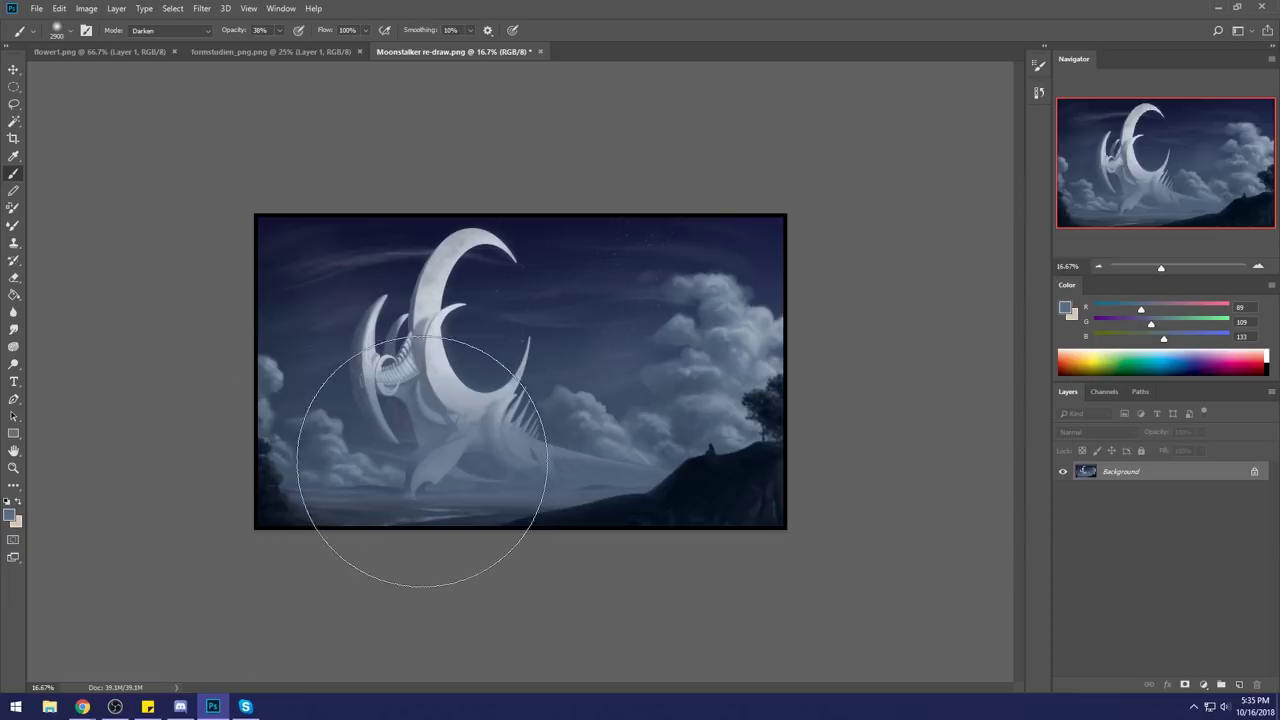
# Sample a darker blue, size the brush to 700 and darken the clouds on the right.
pyautogui.keyDown('alt'); pyautogui.click(425, 481); pyautogui.keyUp('alt')
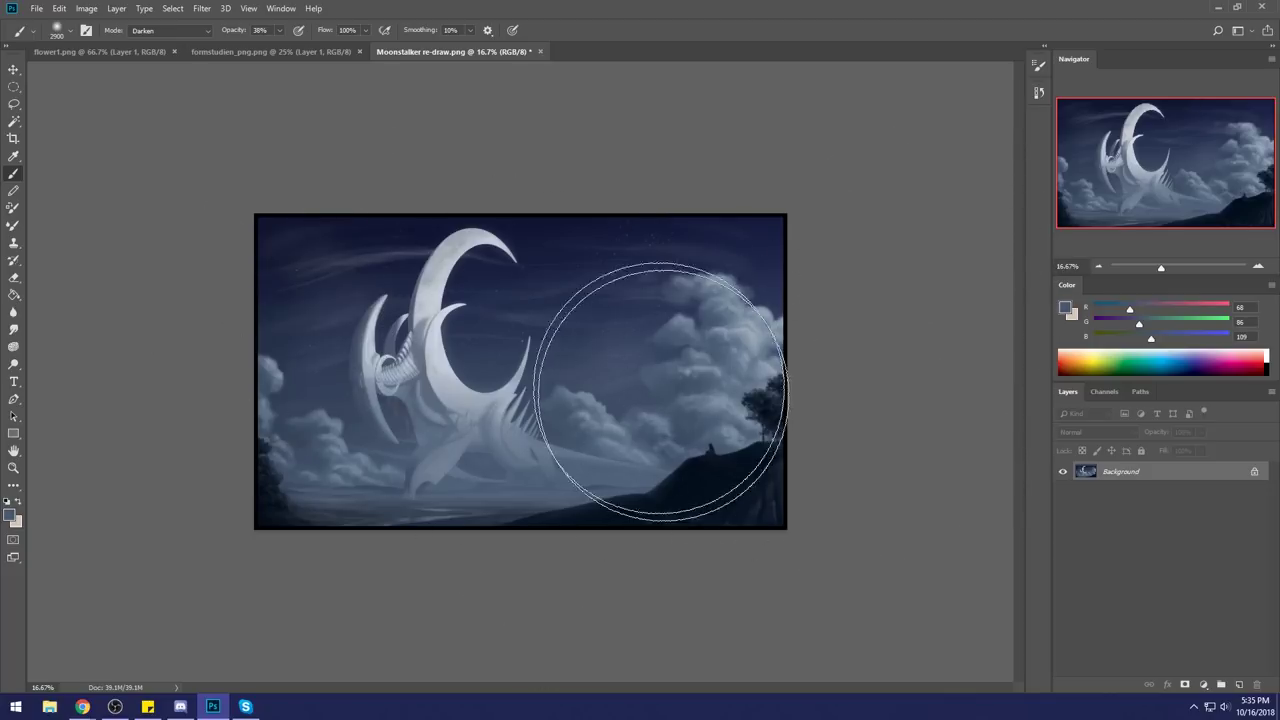
pyautogui.press('[')
pyautogui.press('[')
pyautogui.press('[')
pyautogui.press('[')
pyautogui.press('[')
pyautogui.press('[')
pyautogui.press('[')
pyautogui.press('[')
pyautogui.press('[')
pyautogui.press('[')
pyautogui.press('[')
pyautogui.press('[')
pyautogui.press('[')
pyautogui.press('[')
pyautogui.press('[')
pyautogui.press('[')
pyautogui.press('[')
pyautogui.press('[')
pyautogui.press('[')
pyautogui.press('[')
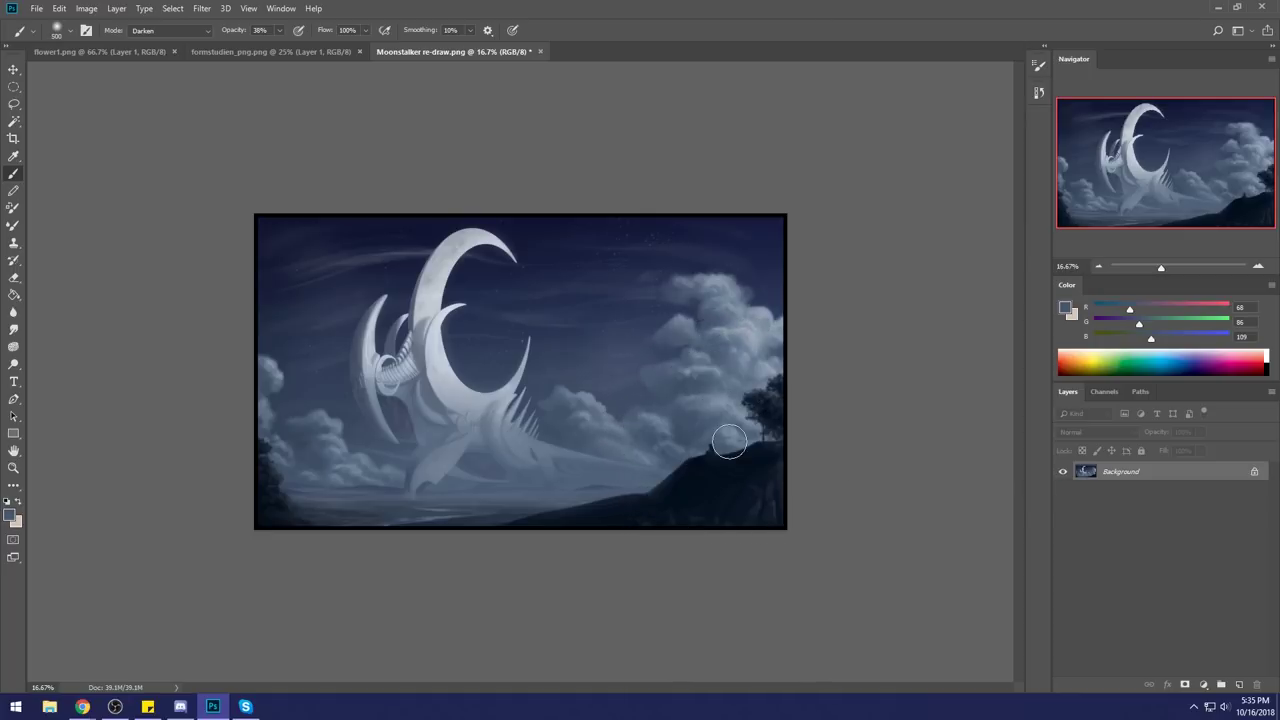
pyautogui.press(']')
pyautogui.press(']')
pyautogui.press(']')
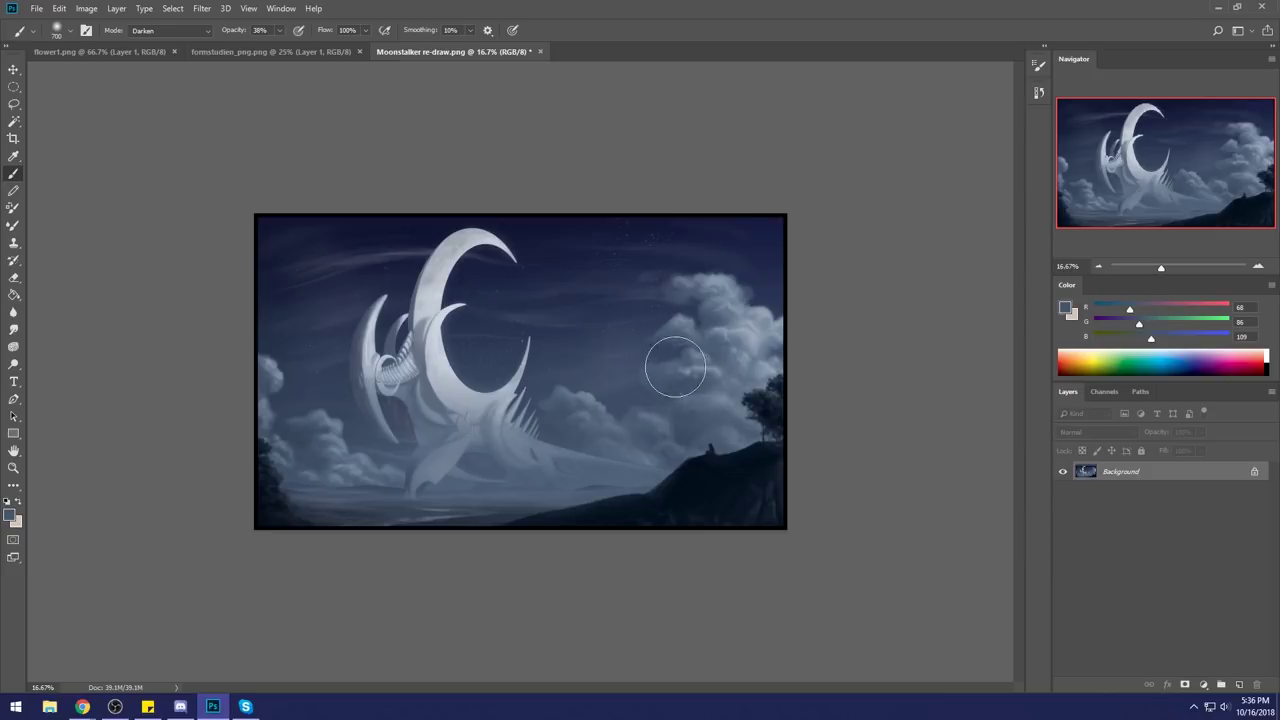
pyautogui.moveTo(606, 423); pyautogui.dragTo(748, 320)
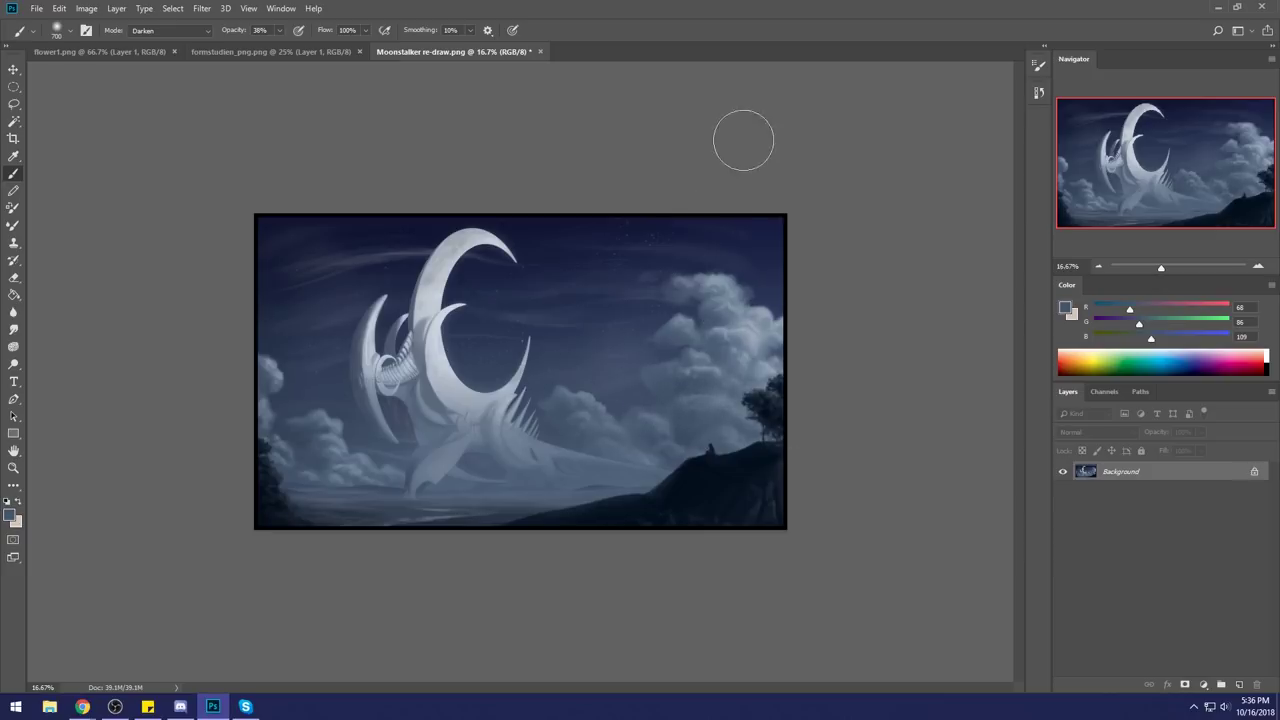
pyautogui.click(13, 365)
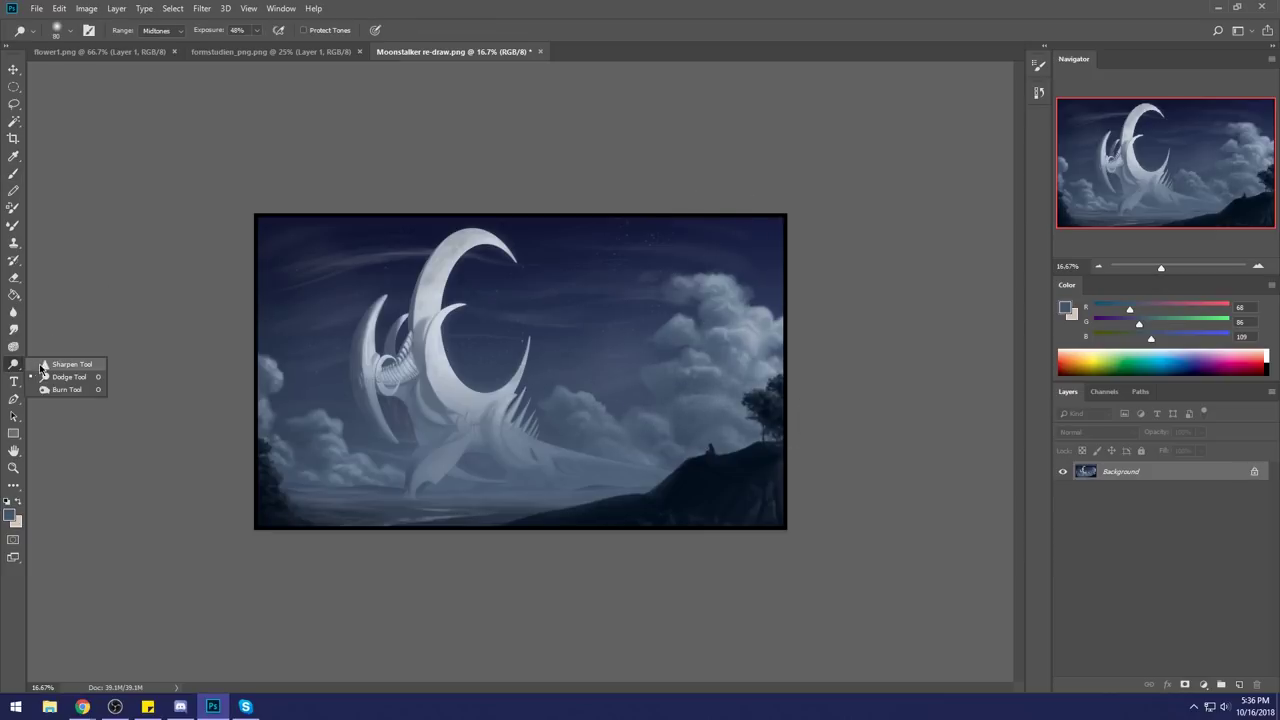
# Try the Dodge tool at about 1000, then return to the brush enlarged to 3600.
pyautogui.click(60, 364)
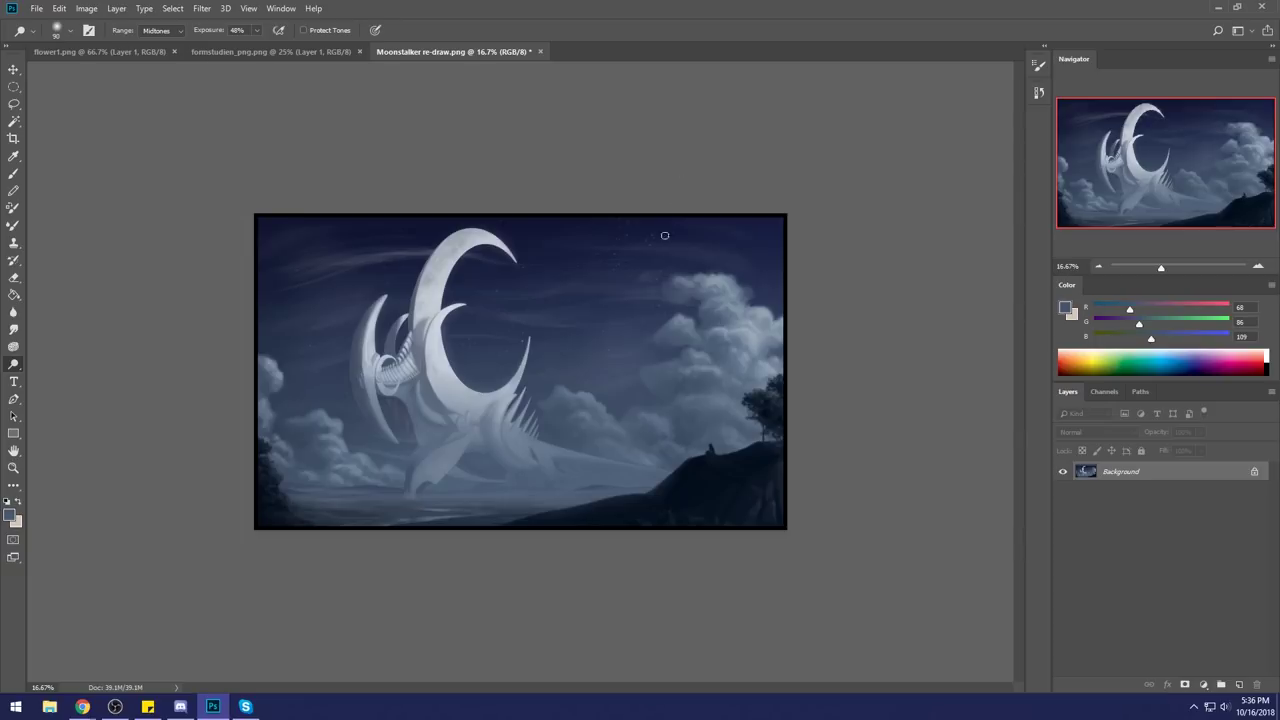
pyautogui.press(']')
pyautogui.press(']')
pyautogui.press(']')
pyautogui.press(']')
pyautogui.press(']')
pyautogui.press(']')
pyautogui.press(']')
pyautogui.press(']')
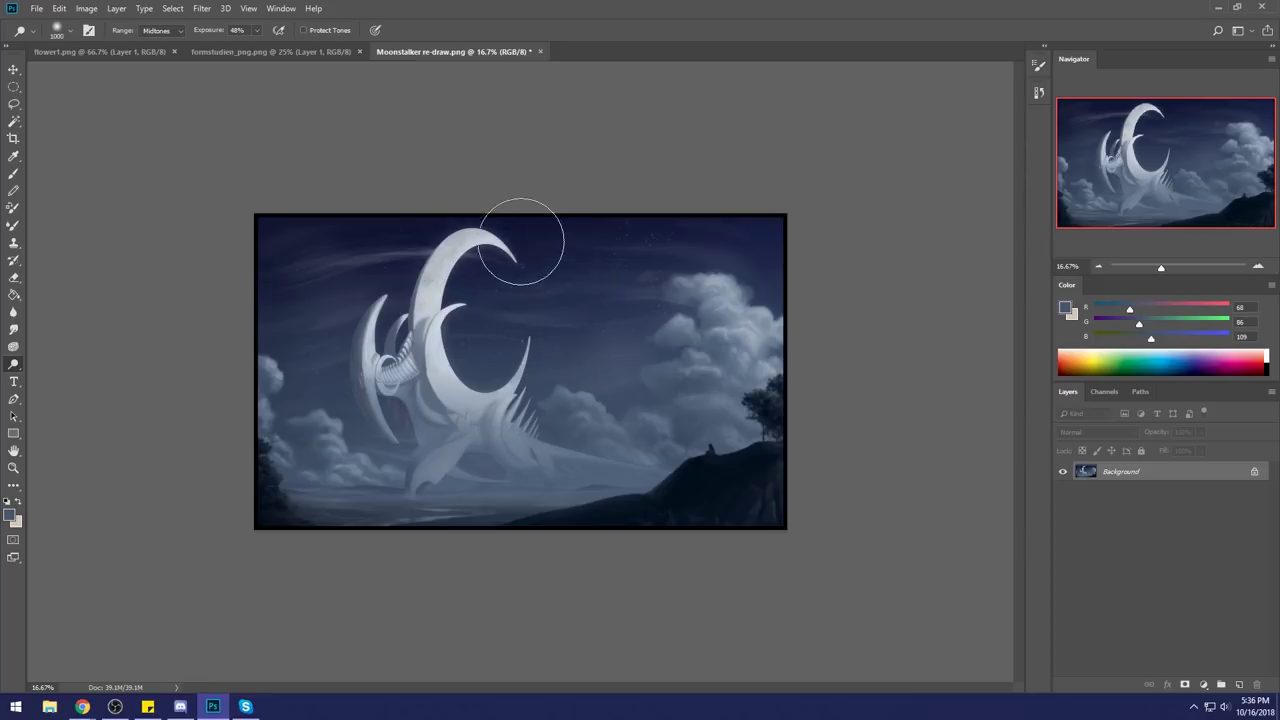
pyautogui.press('b')
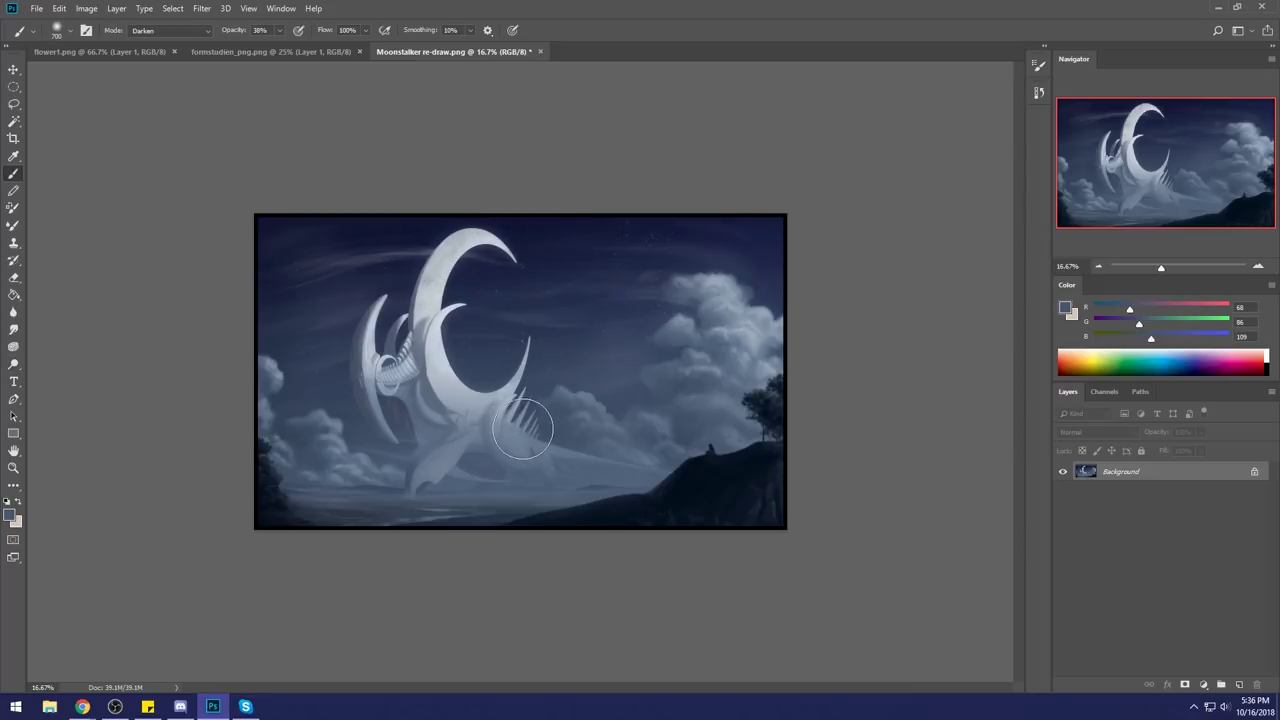
pyautogui.press(']')
pyautogui.press(']')
pyautogui.press(']')
pyautogui.press(']')
pyautogui.press(']')
pyautogui.press(']')
pyautogui.press(']')
pyautogui.press(']')
pyautogui.press(']')
pyautogui.press(']')
pyautogui.press(']')
pyautogui.press(']')
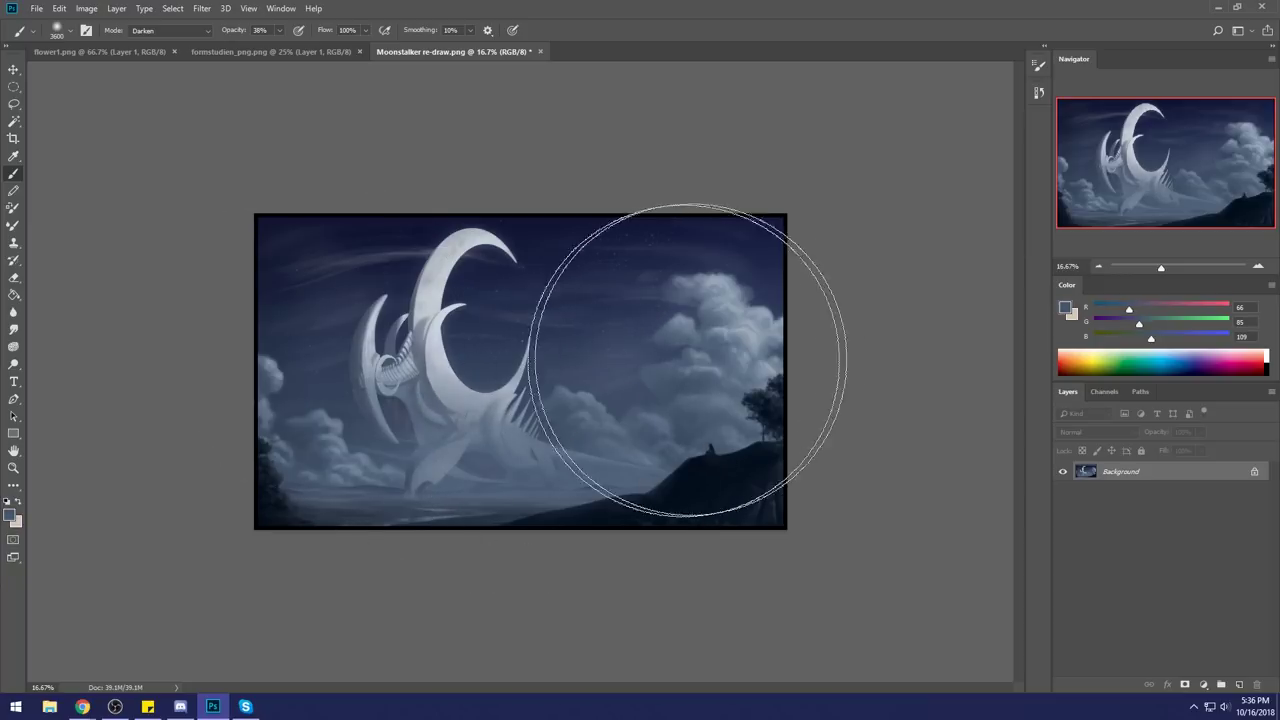
# Keep Darken mode, sample the darkest sky blue at 1500 size, and undo a trial stroke over the moon's tip.
pyautogui.keyDown('alt'); pyautogui.click(523, 231); pyautogui.keyUp('alt')
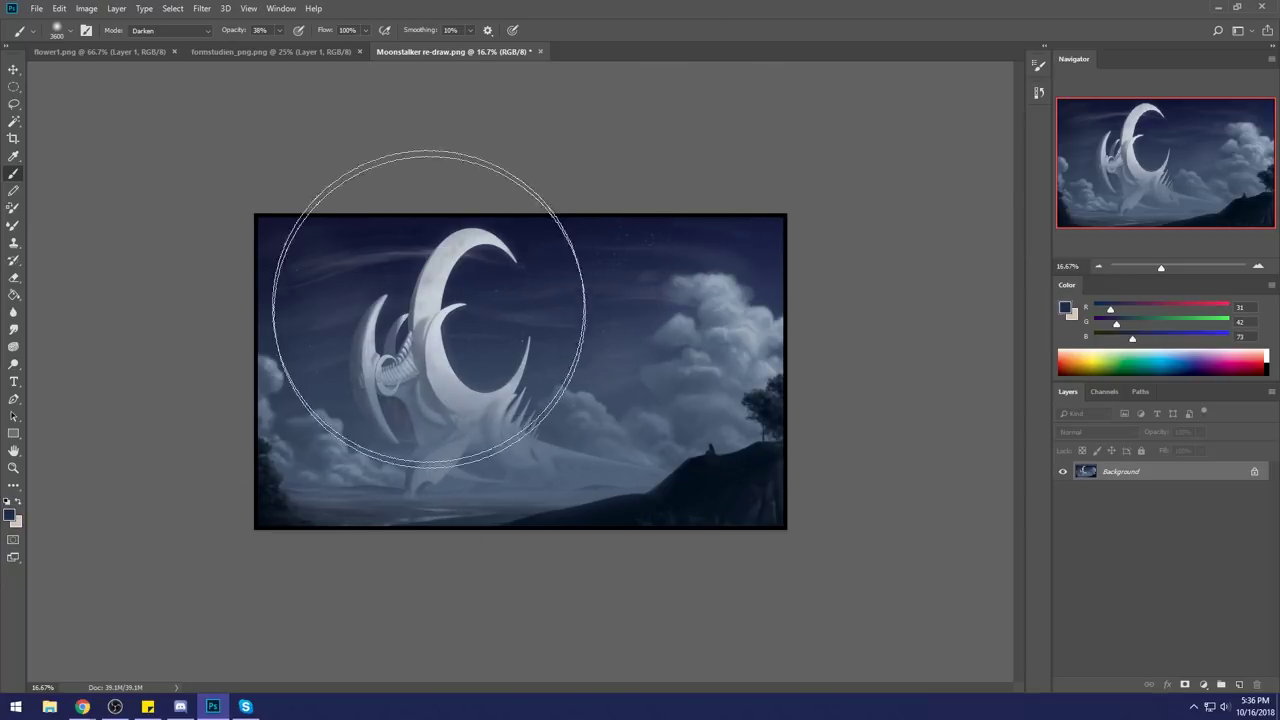
pyautogui.keyDown('alt'); pyautogui.click(691, 229); pyautogui.keyUp('alt')
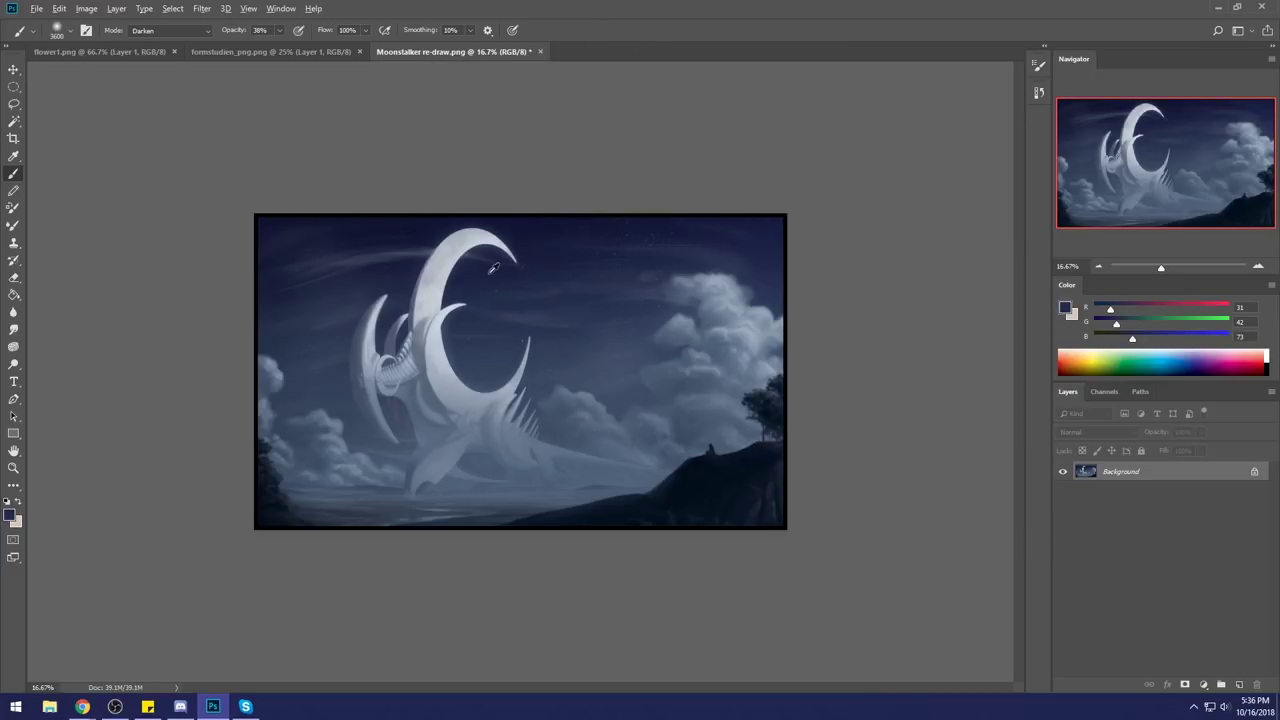
pyautogui.click(190, 32)
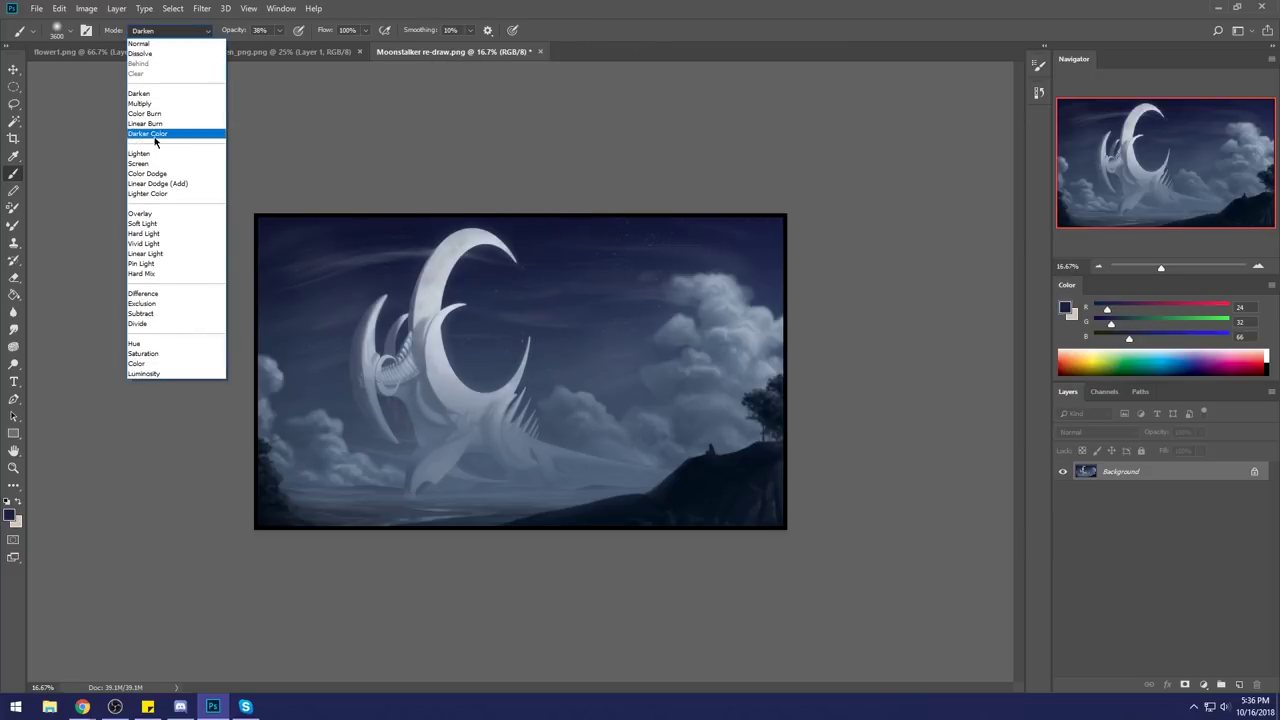
pyautogui.click(534, 126)
pyautogui.keyDown('alt'); pyautogui.click(490, 233); pyautogui.keyUp('alt')
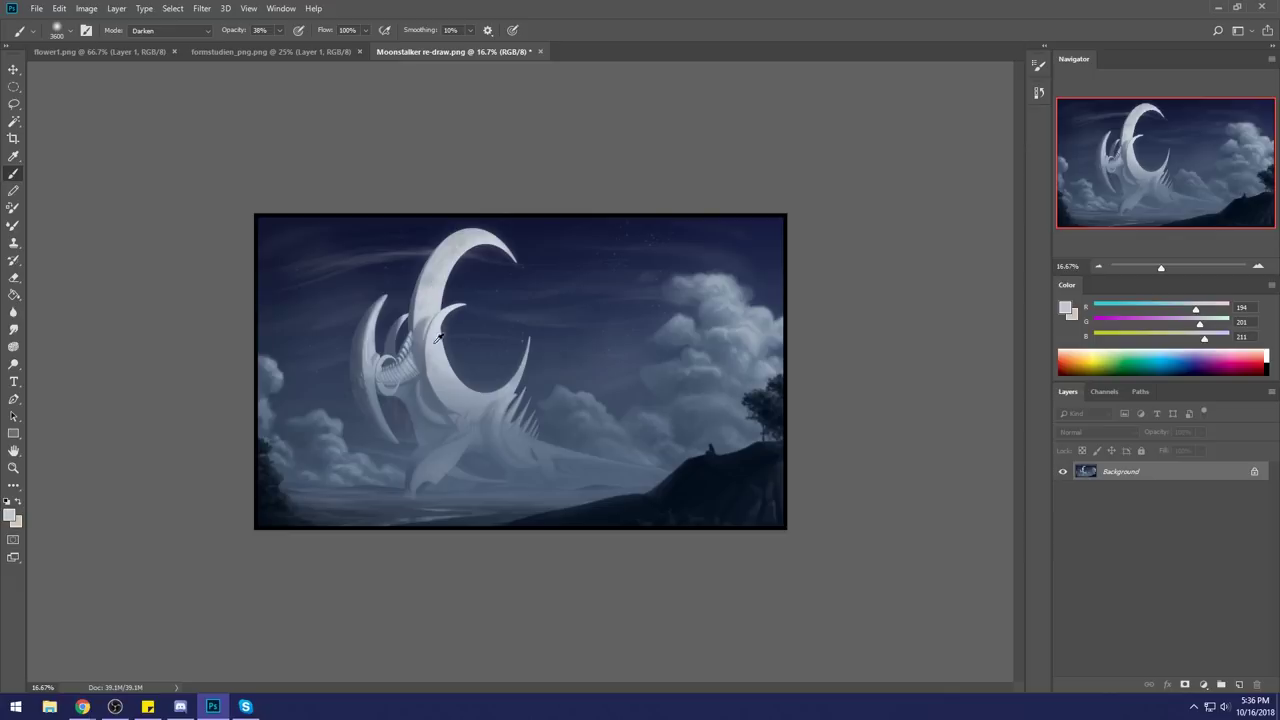
pyautogui.keyDown('alt'); pyautogui.click(537, 234); pyautogui.keyUp('alt')
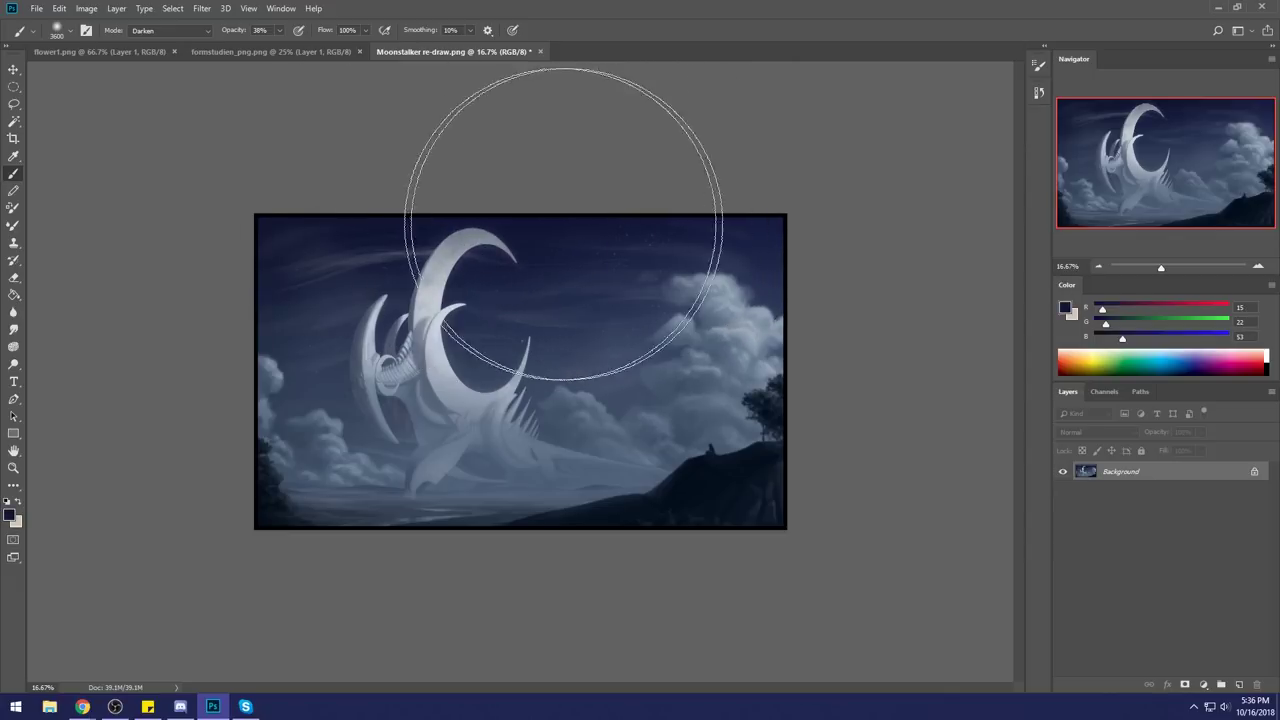
pyautogui.press('[')
pyautogui.press('[')
pyautogui.press('[')
pyautogui.press('[')
pyautogui.press('[')
pyautogui.press('[')
pyautogui.press('[')
pyautogui.press('[')
pyautogui.press('[')
pyautogui.press('[')
pyautogui.press('[')
pyautogui.press('[')
pyautogui.press('[')
pyautogui.press('[')
pyautogui.press('[')
pyautogui.press('[')
pyautogui.press('[')
pyautogui.press('[')
pyautogui.press('[')
pyautogui.press('[')
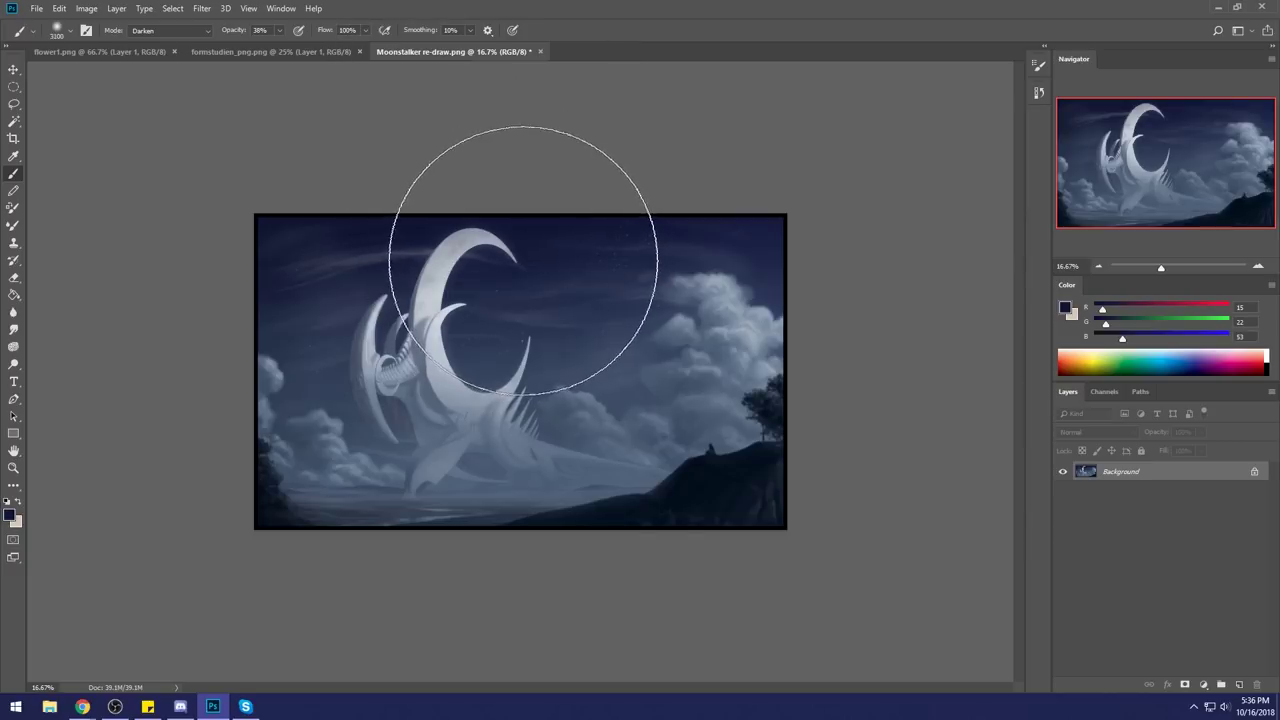
pyautogui.moveTo(521, 267); pyautogui.dragTo(386, 177)
pyautogui.hotkey('ctrl', 'z')
pyautogui.hotkey('ctrl', 'z')
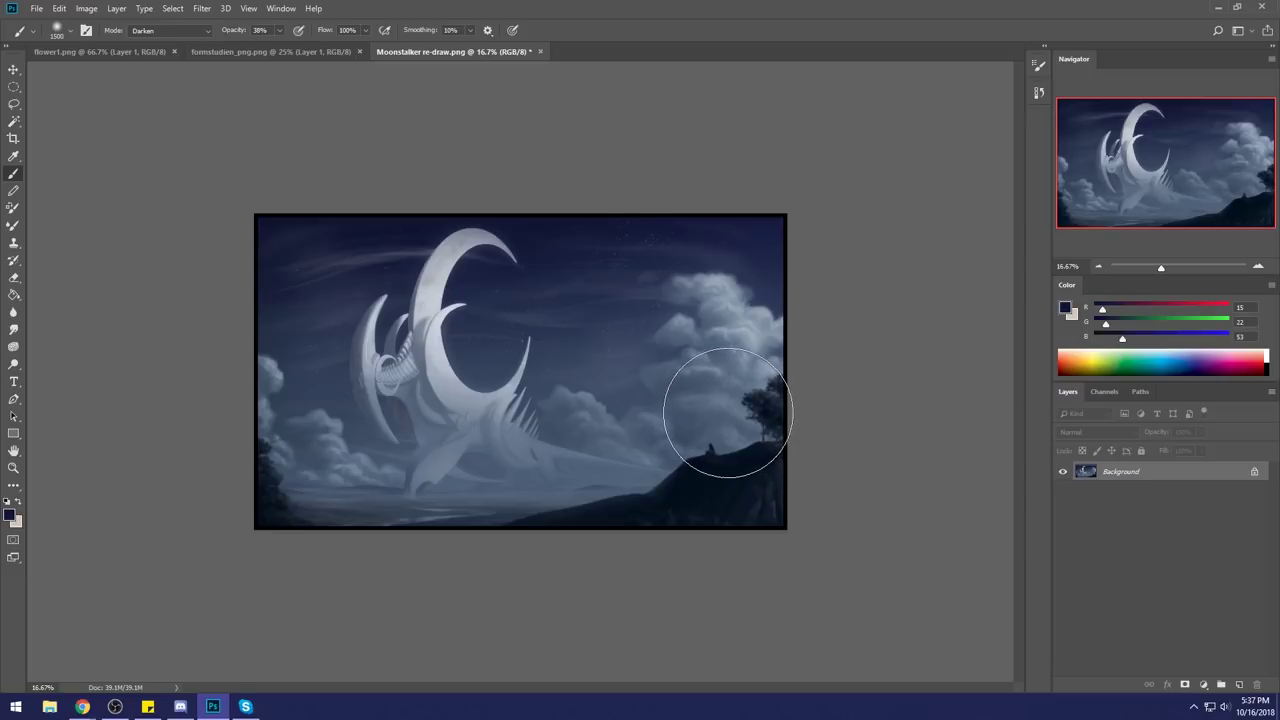
# Copy the whole edited painting, revert to the opened snapshot in History, and paste it in place as Layer 1.
pyautogui.hotkey('ctrl', 'a')
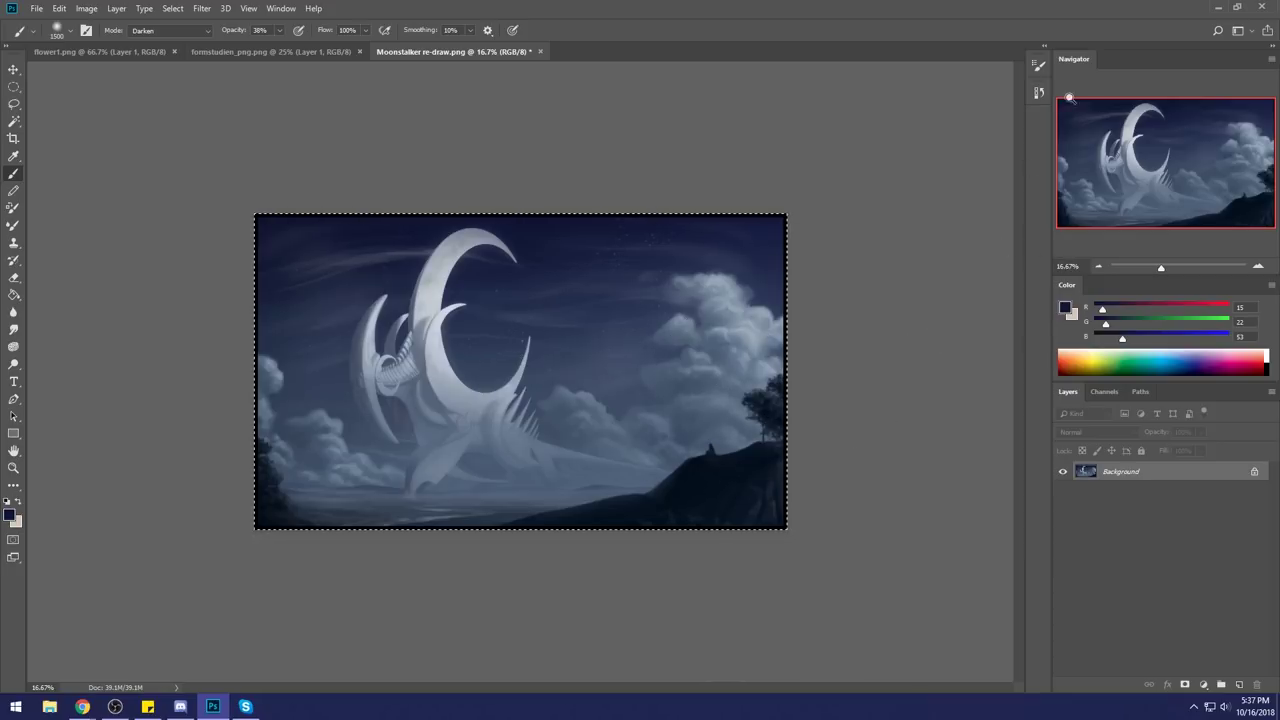
pyautogui.click(1039, 92)
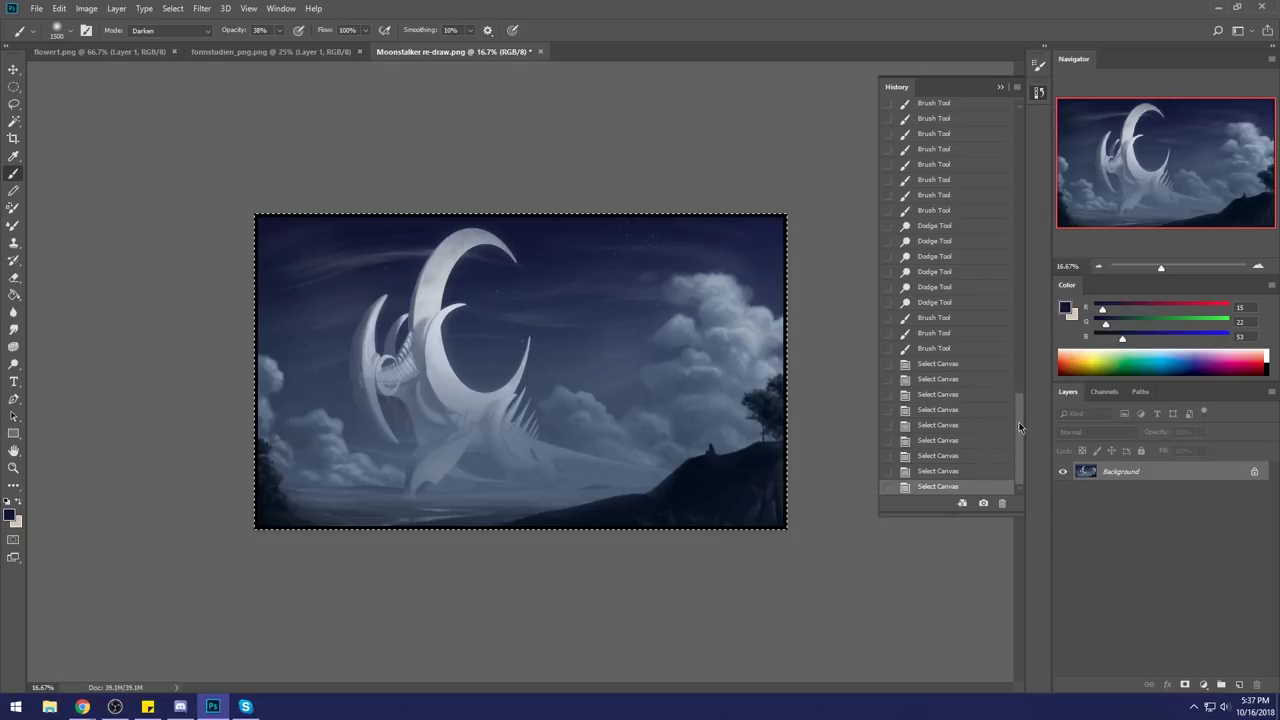
pyautogui.moveTo(1020, 428); pyautogui.dragTo(1031, 120)
pyautogui.click(975, 110)
pyautogui.hotkey('ctrl', 'shift', 'v')
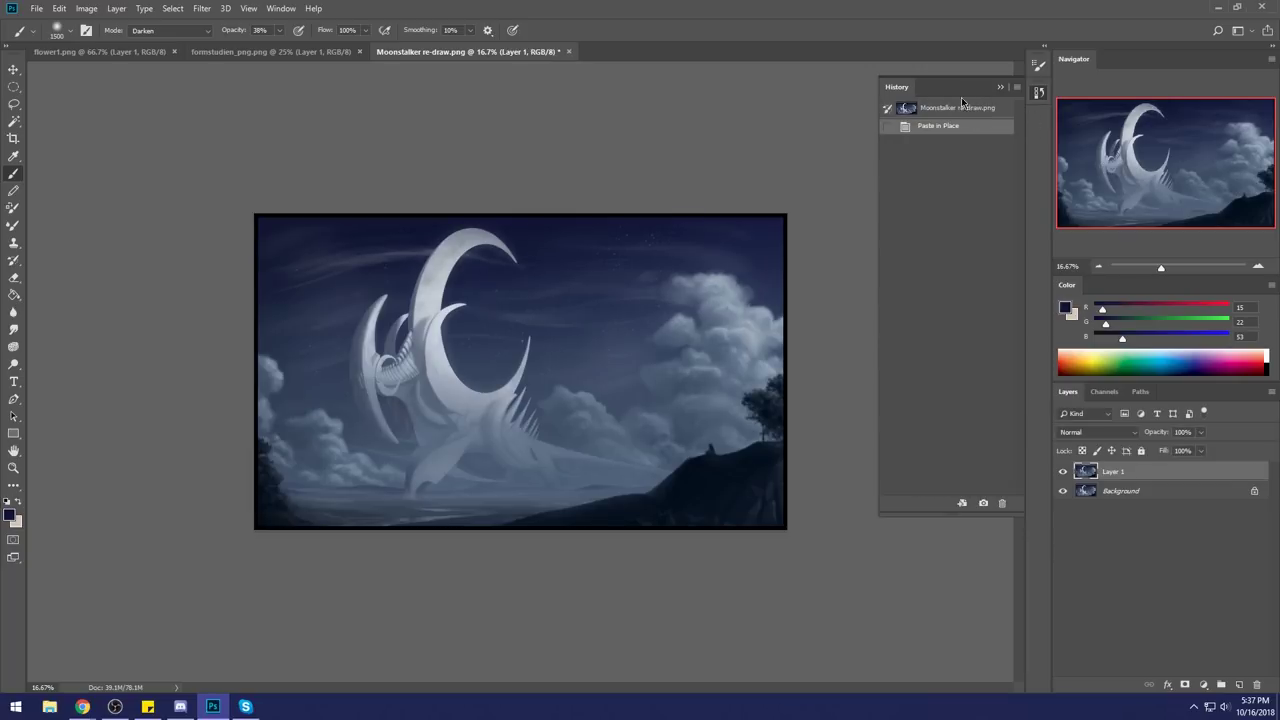
# With a textured 175 px eraser tip, erase a patch of Layer 1 in the sky beside the clouds.
pyautogui.click(998, 88)
pyautogui.press('e')
pyautogui.rightClick(655, 373)
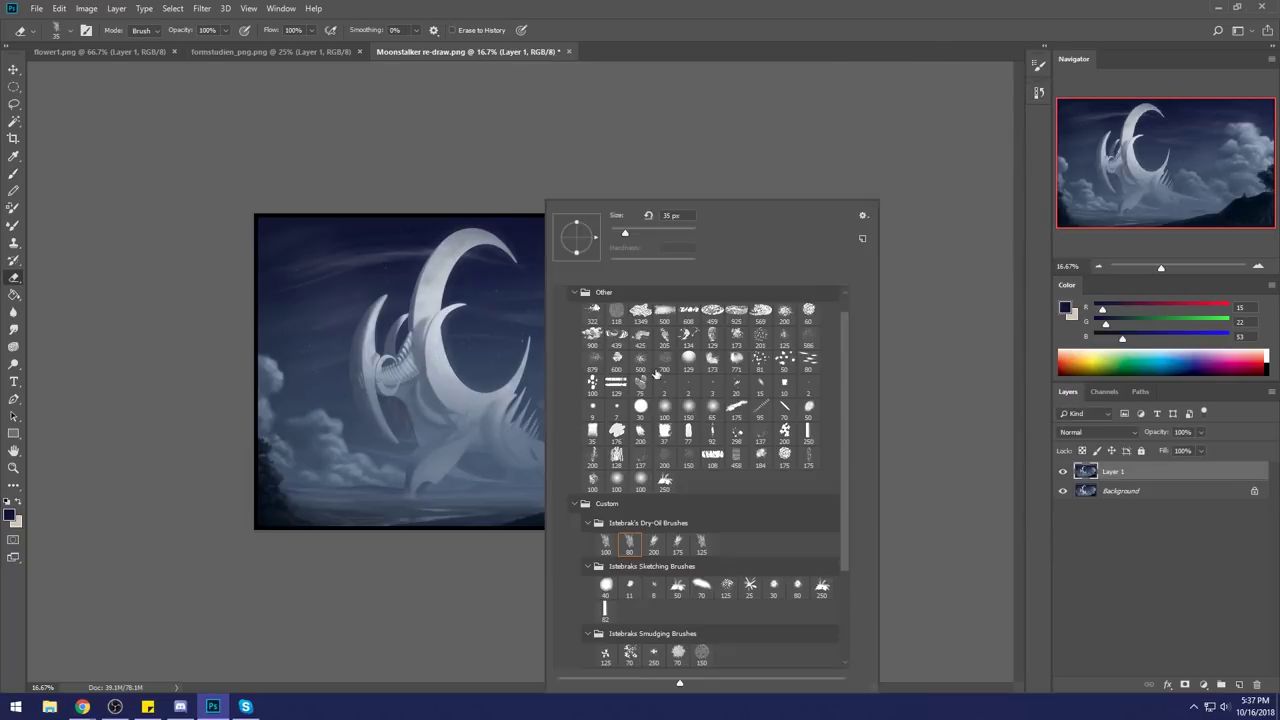
pyautogui.click(736, 410)
pyautogui.press('Return')
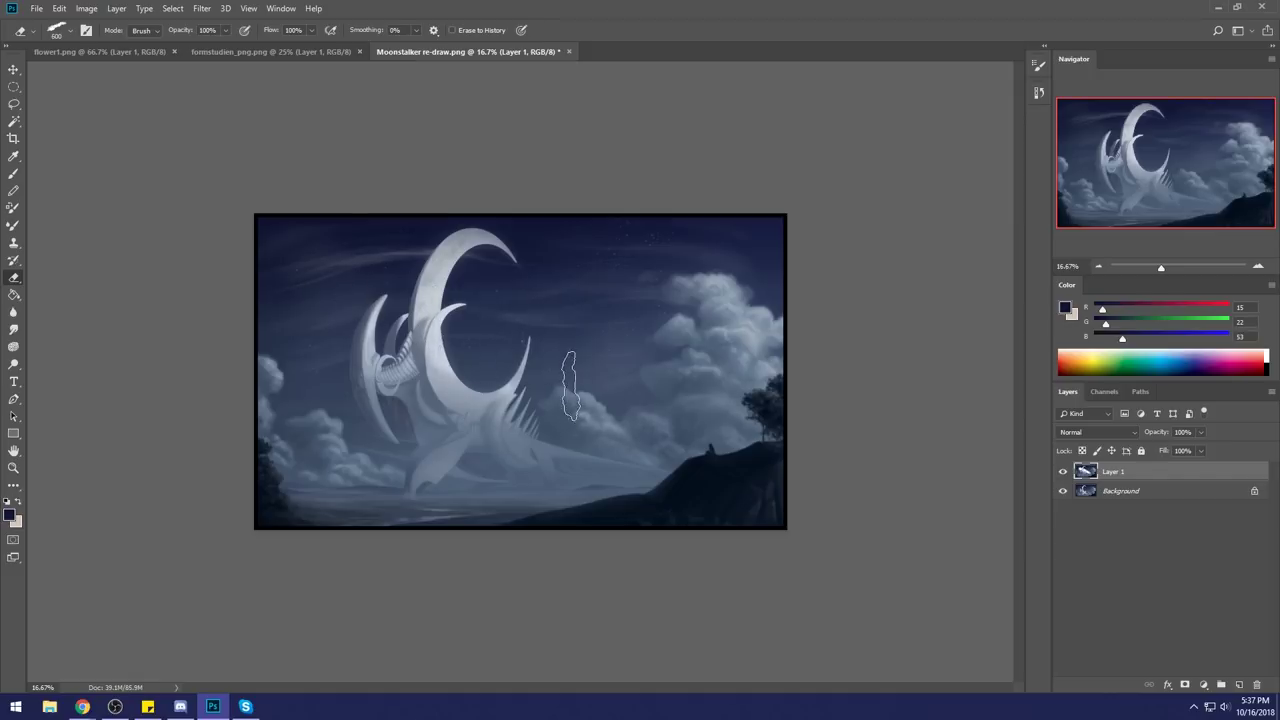
pyautogui.moveTo(634, 271); pyautogui.dragTo(694, 300)
# Toggle Layer 1's visibility repeatedly to compare the erased patch with the original.
pyautogui.click(1062, 471)
pyautogui.click(1063, 472)
pyautogui.click(1062, 473)
pyautogui.click(1062, 474)
pyautogui.click(1062, 474)
pyautogui.click(1062, 474)
pyautogui.click(15, 330)
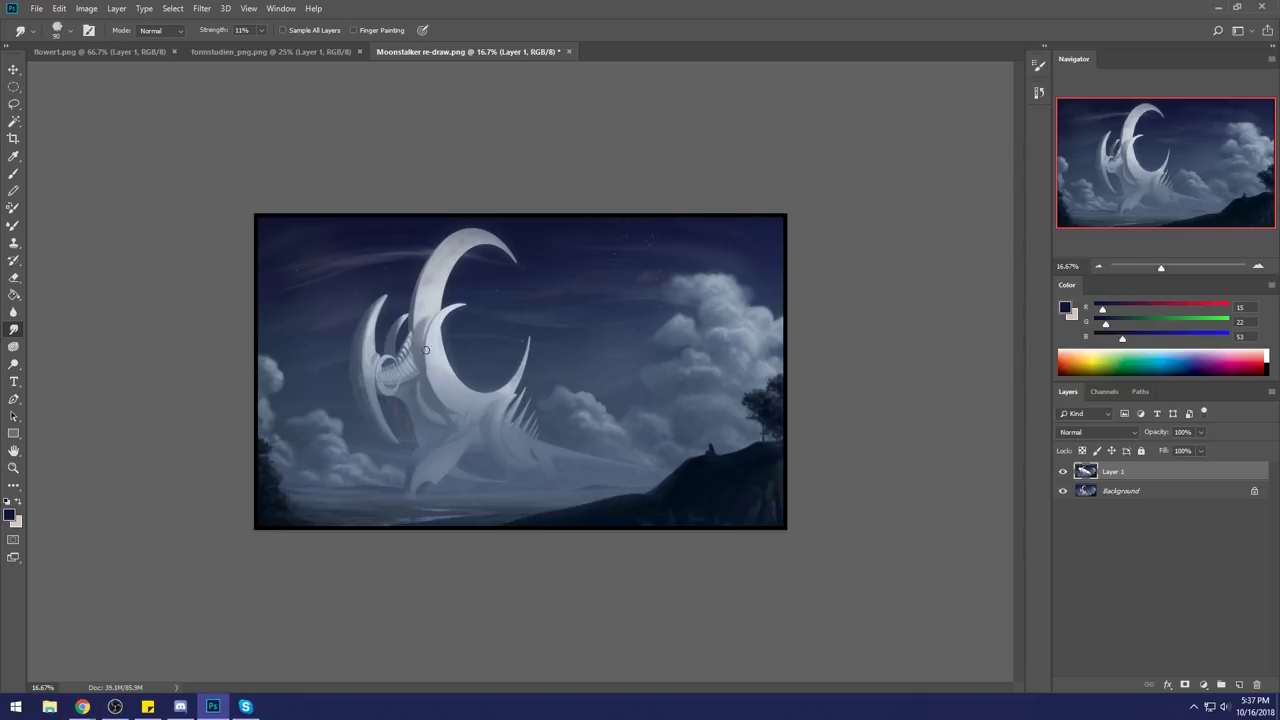
# Merge Layer 1 down and set the Smudge tool to 1% strength with the 150 smudging brush at 175 px.
pyautogui.rightClick(1088, 468)
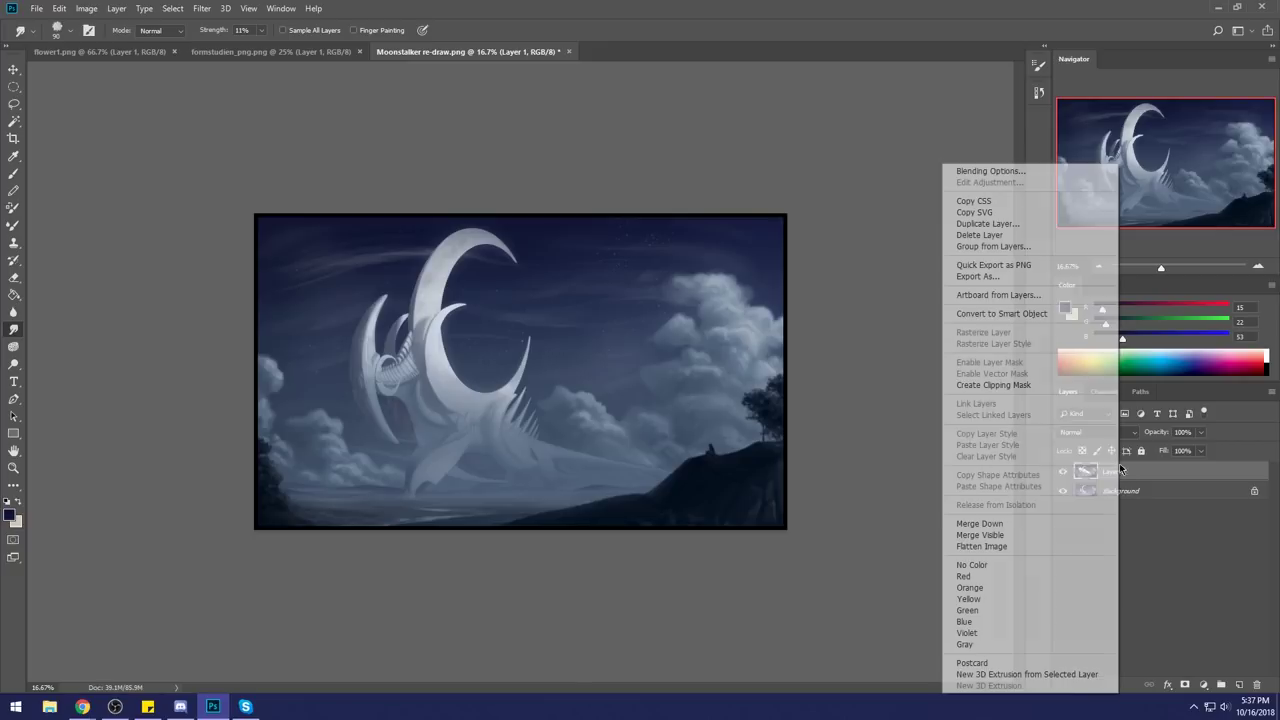
pyautogui.click(1000, 524)
pyautogui.click(262, 31)
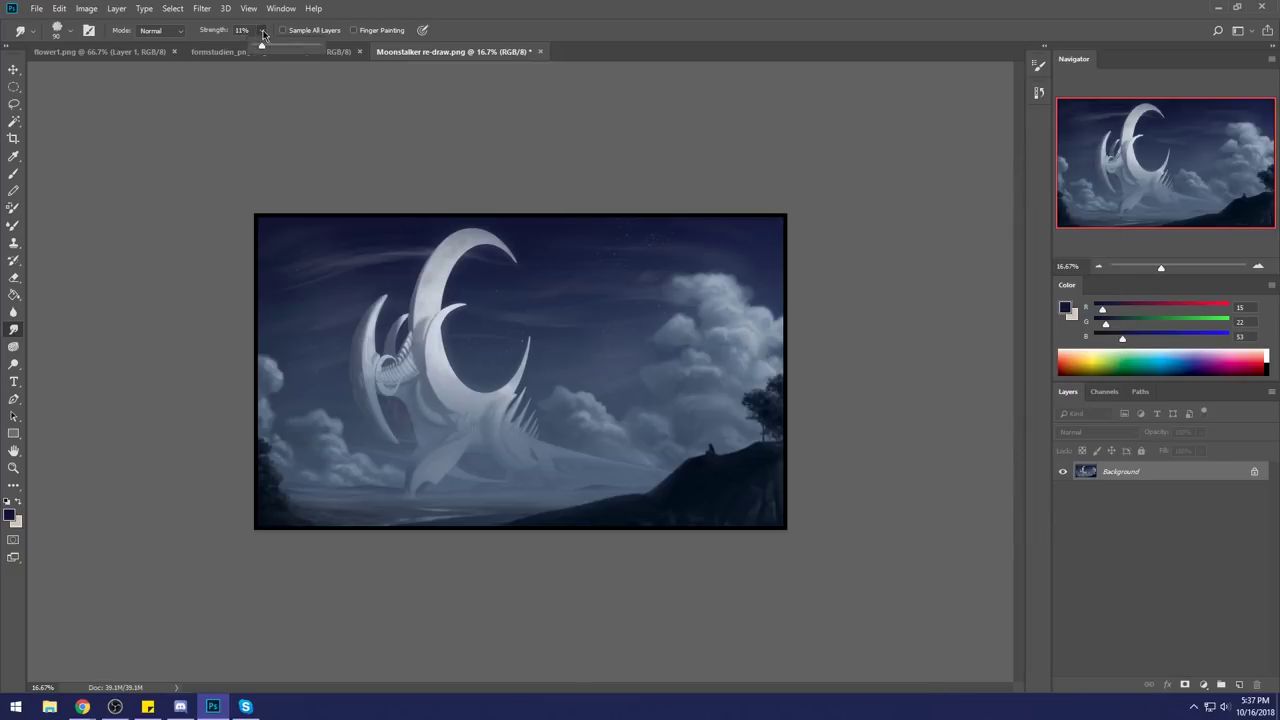
pyautogui.rightClick(550, 283)
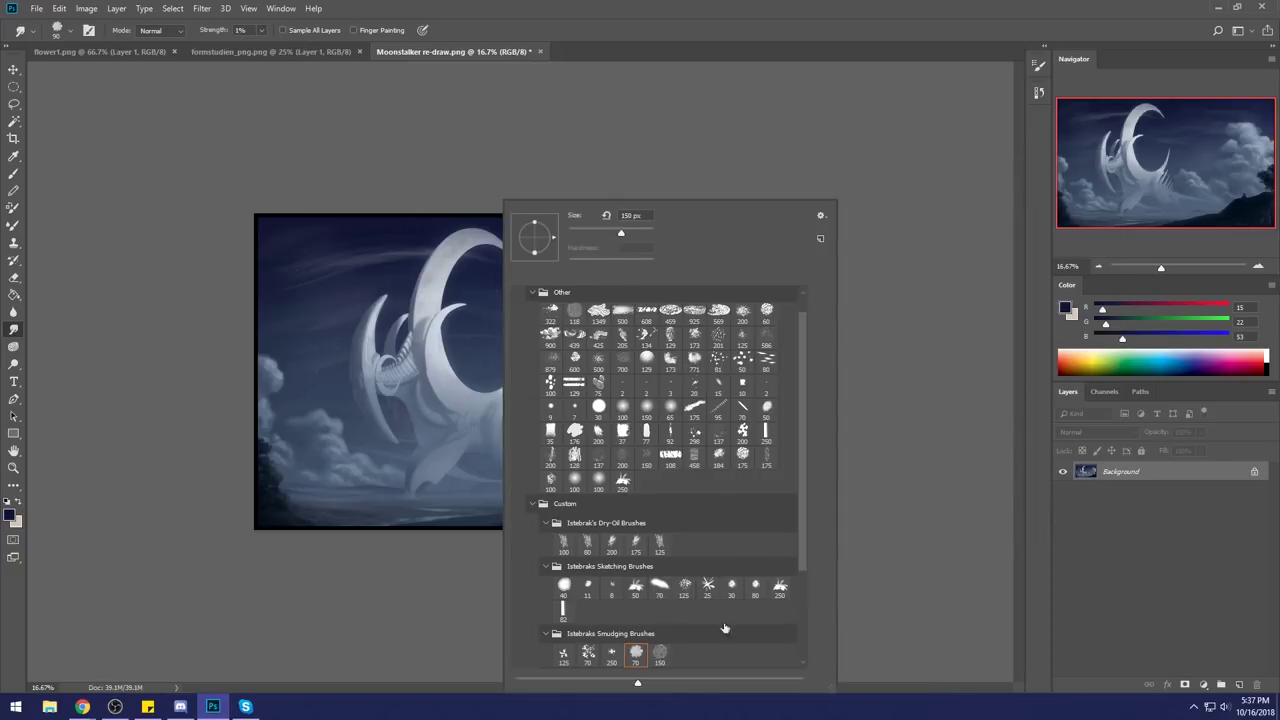
pyautogui.doubleClick(659, 651)
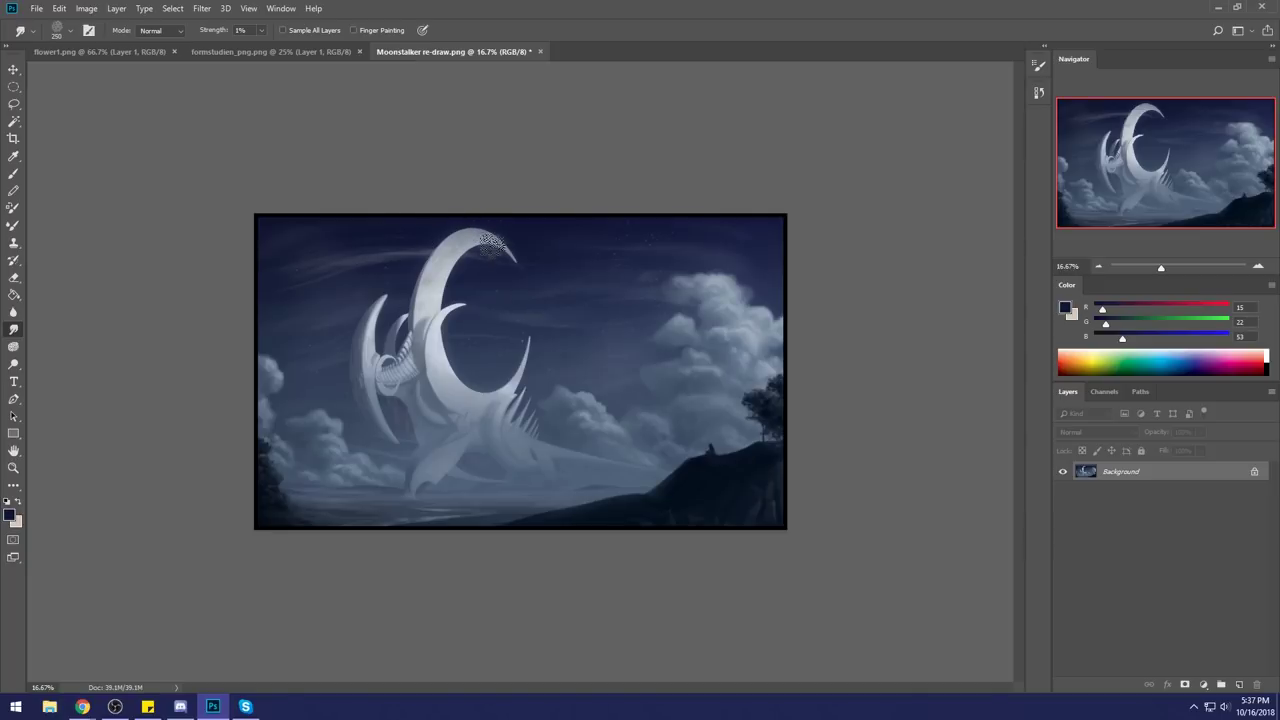
pyautogui.press('[')
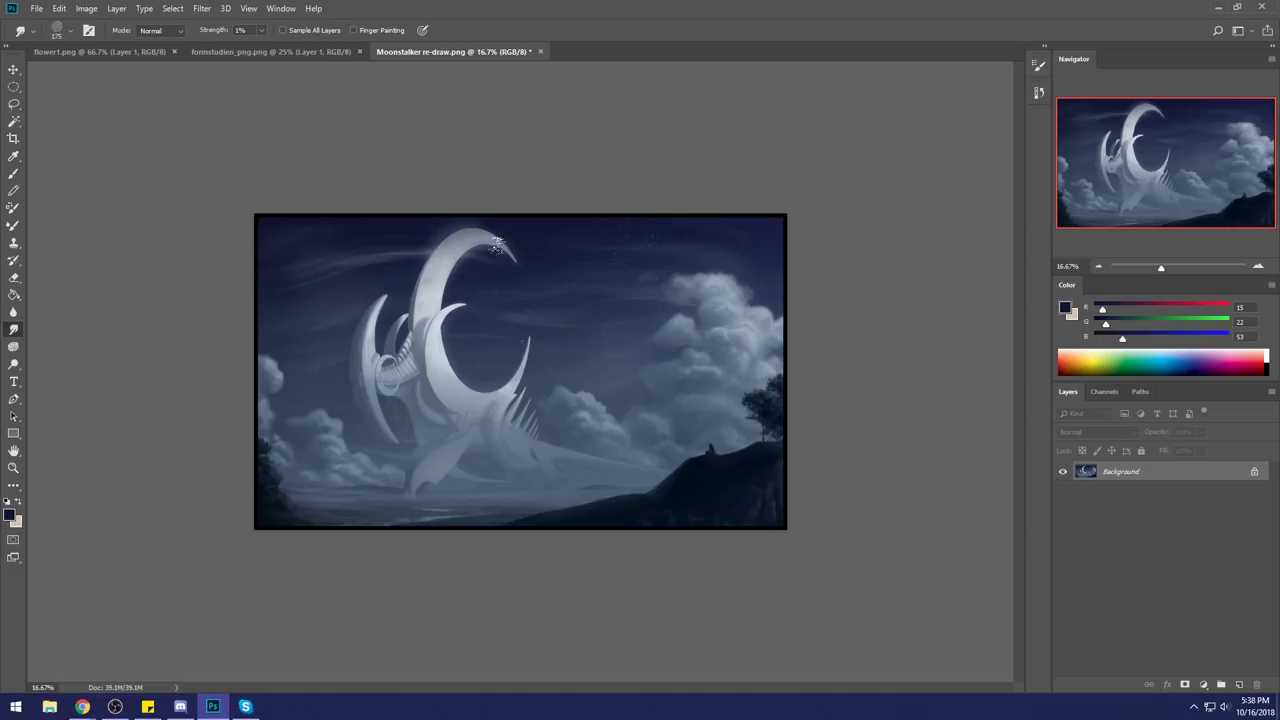
# Start renaming the smudging brush preset, then cancel and close the brush presets.
pyautogui.rightClick(531, 287)
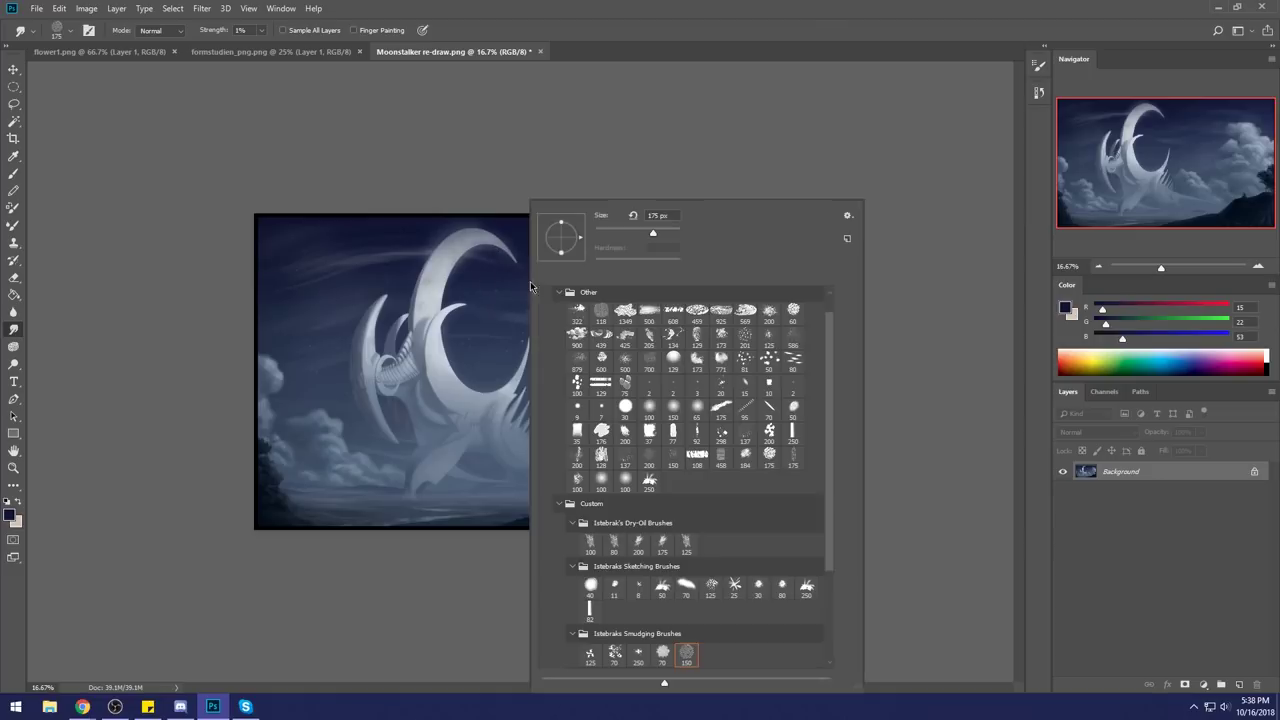
pyautogui.rightClick(690, 655)
pyautogui.click(735, 600)
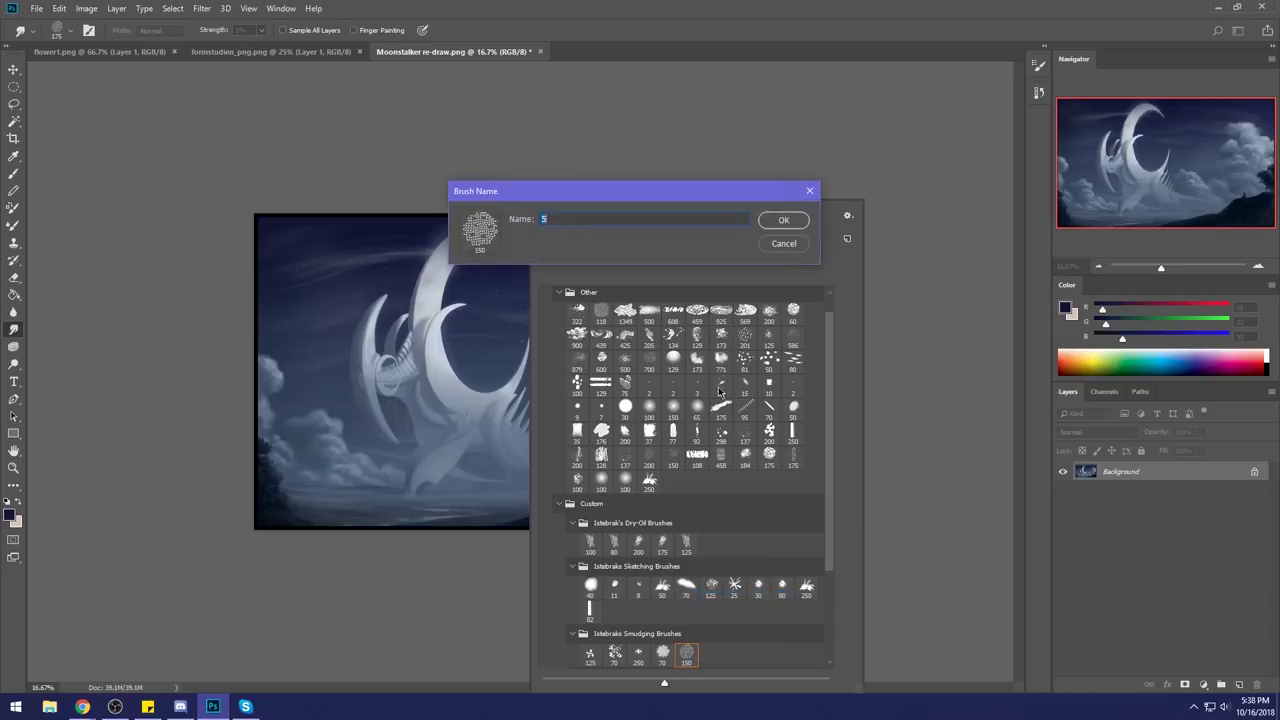
pyautogui.click(785, 244)
pyautogui.click(922, 243)
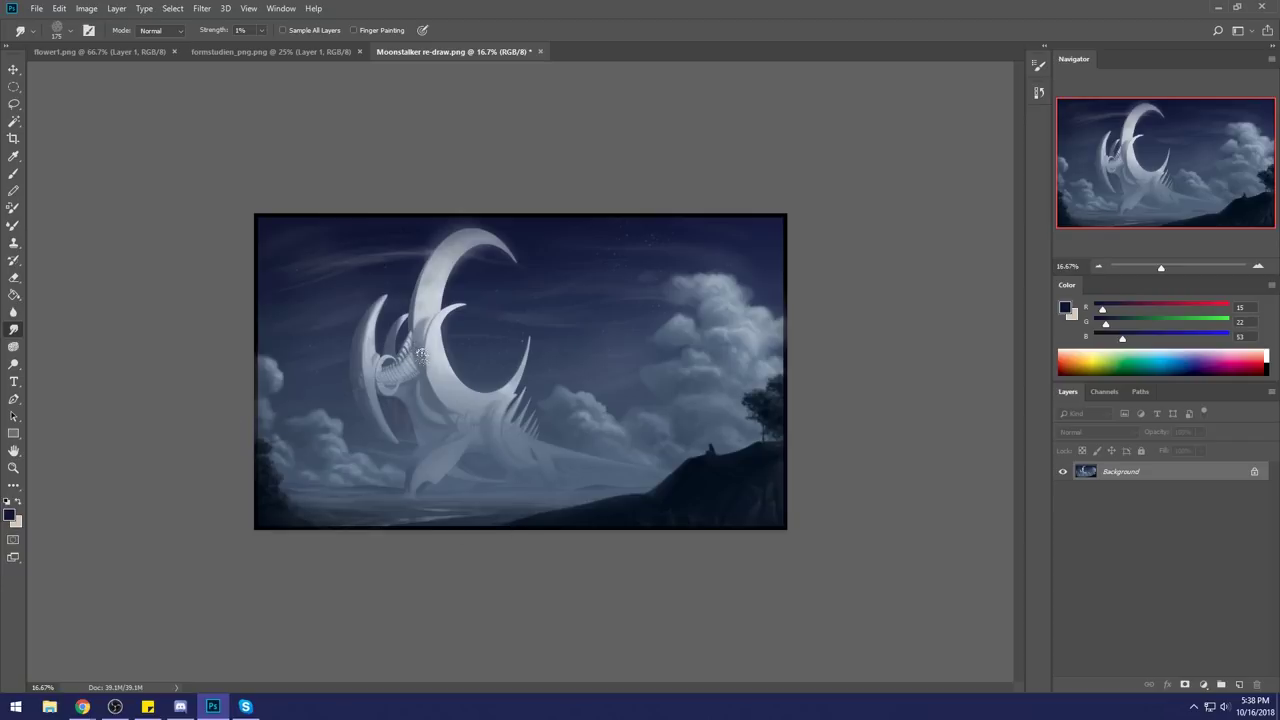
# In History, view the originally opened snapshot, return to the last Smudge Tool state, and close the panel.
pyautogui.click(1039, 92)
pyautogui.moveTo(1018, 349)
pyautogui.mouseDown()
pyautogui.moveTo(1001, 125)
pyautogui.moveTo(1019, 330)
pyautogui.mouseUp()
pyautogui.click(975, 108)
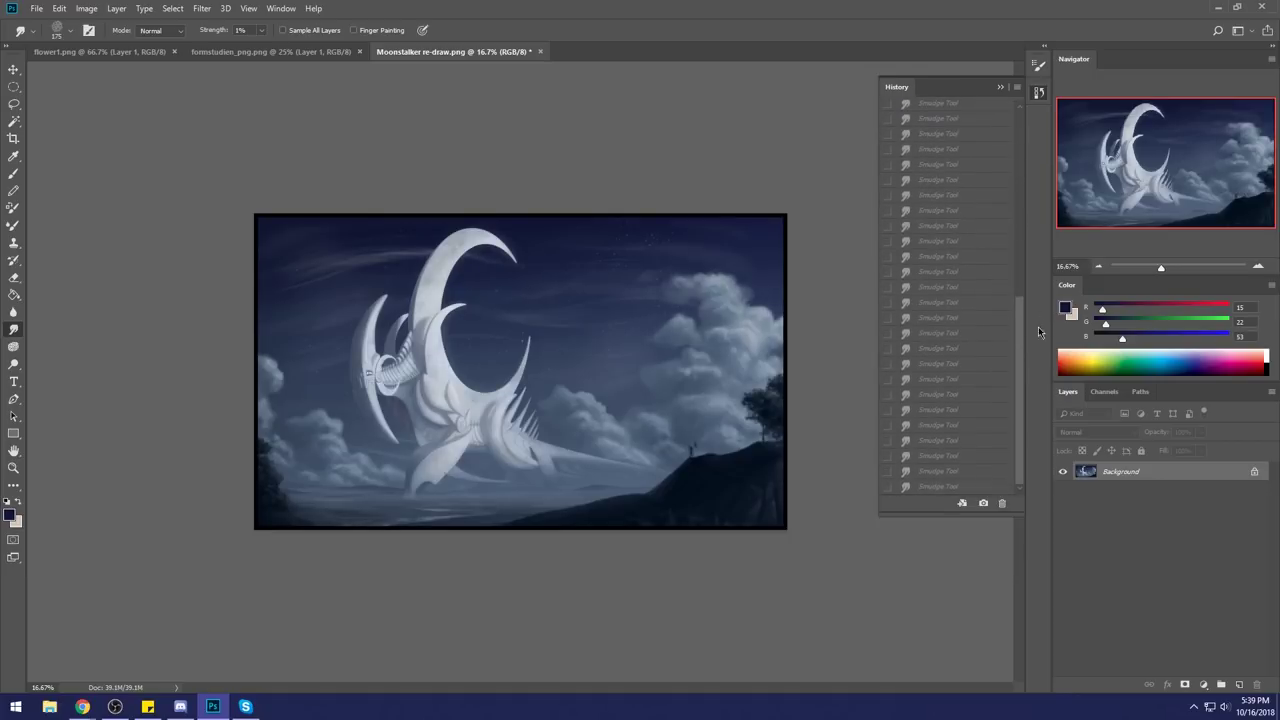
pyautogui.click(935, 487)
pyautogui.click(999, 87)
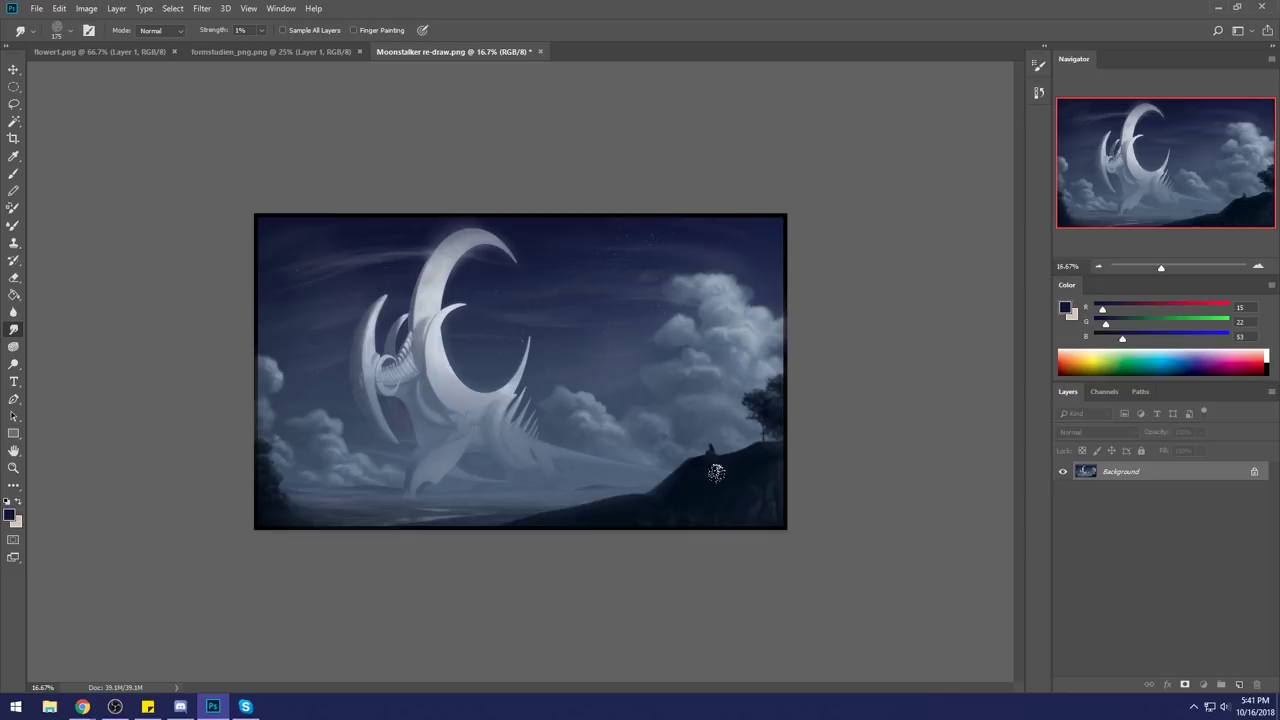
# Reopen the History panel to compare against the originally opened painting.
pyautogui.click(1040, 93)
pyautogui.scroll(10, 997, 315)
pyautogui.click(952, 108)
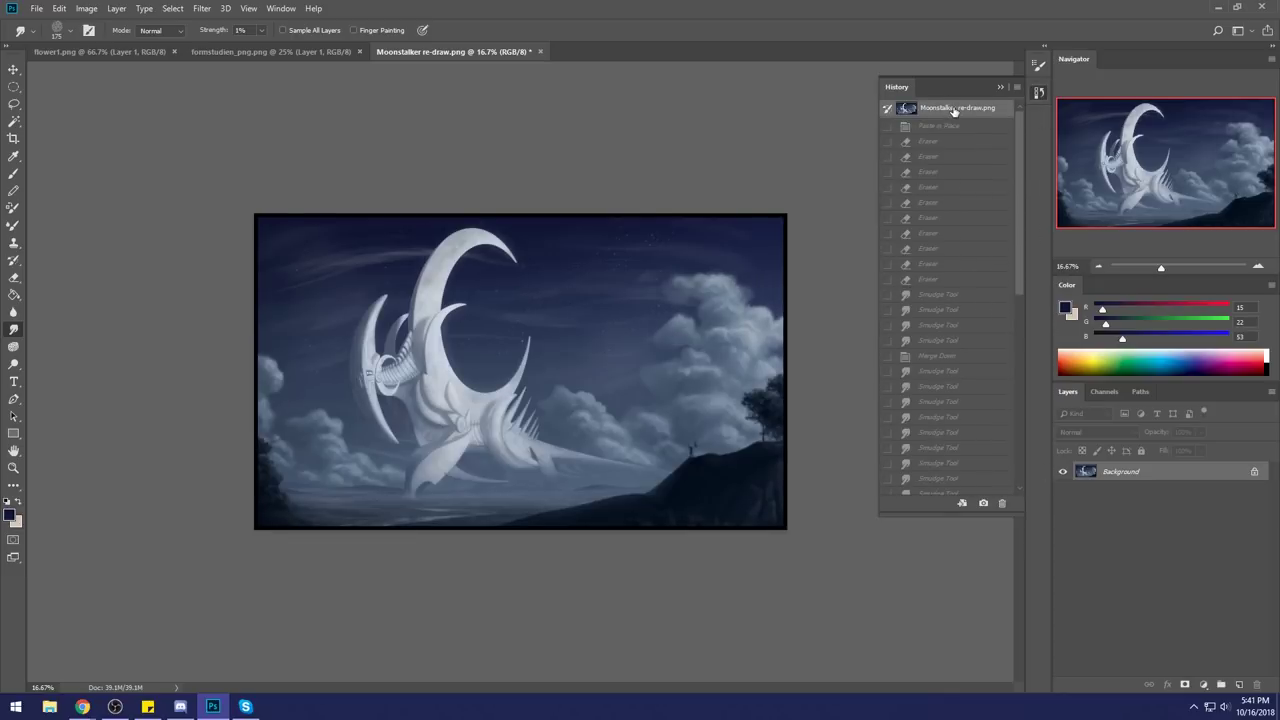
pyautogui.moveTo(1018, 136); pyautogui.dragTo(1004, 399)
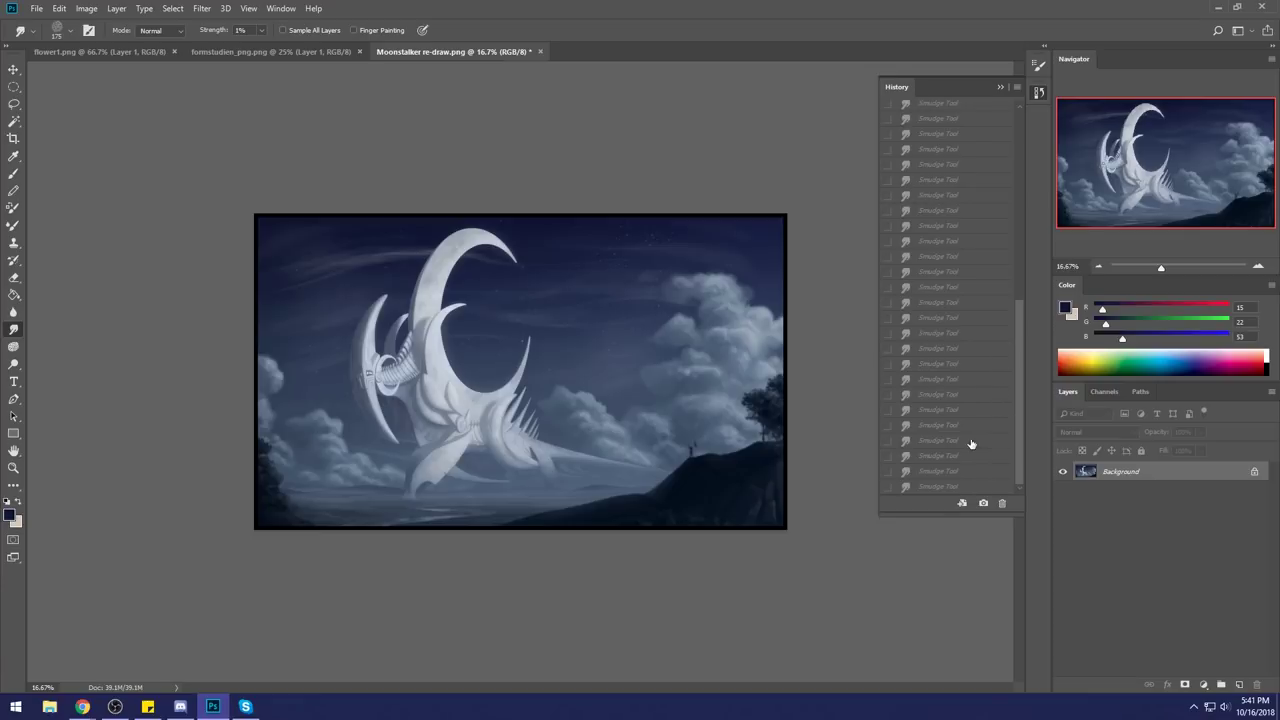
pyautogui.hotkey('ctrl', '+')
pyautogui.hotkey('ctrl', '+')
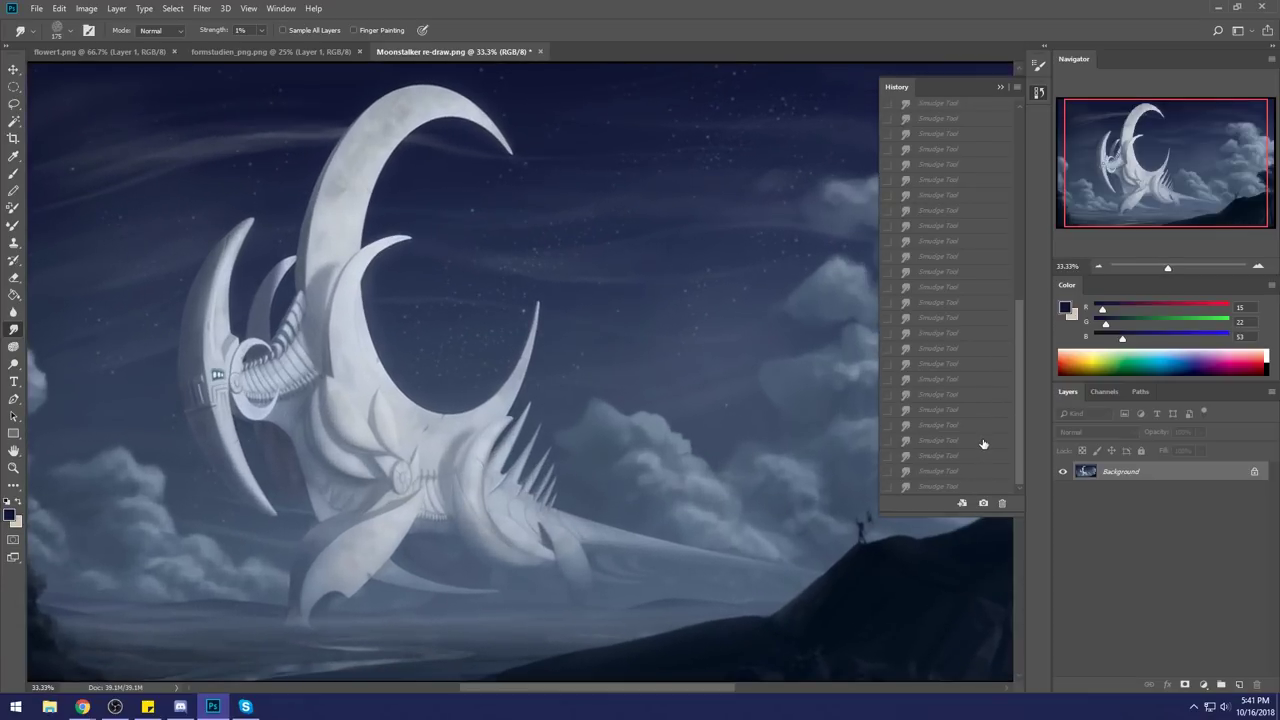
pyautogui.click(937, 487)
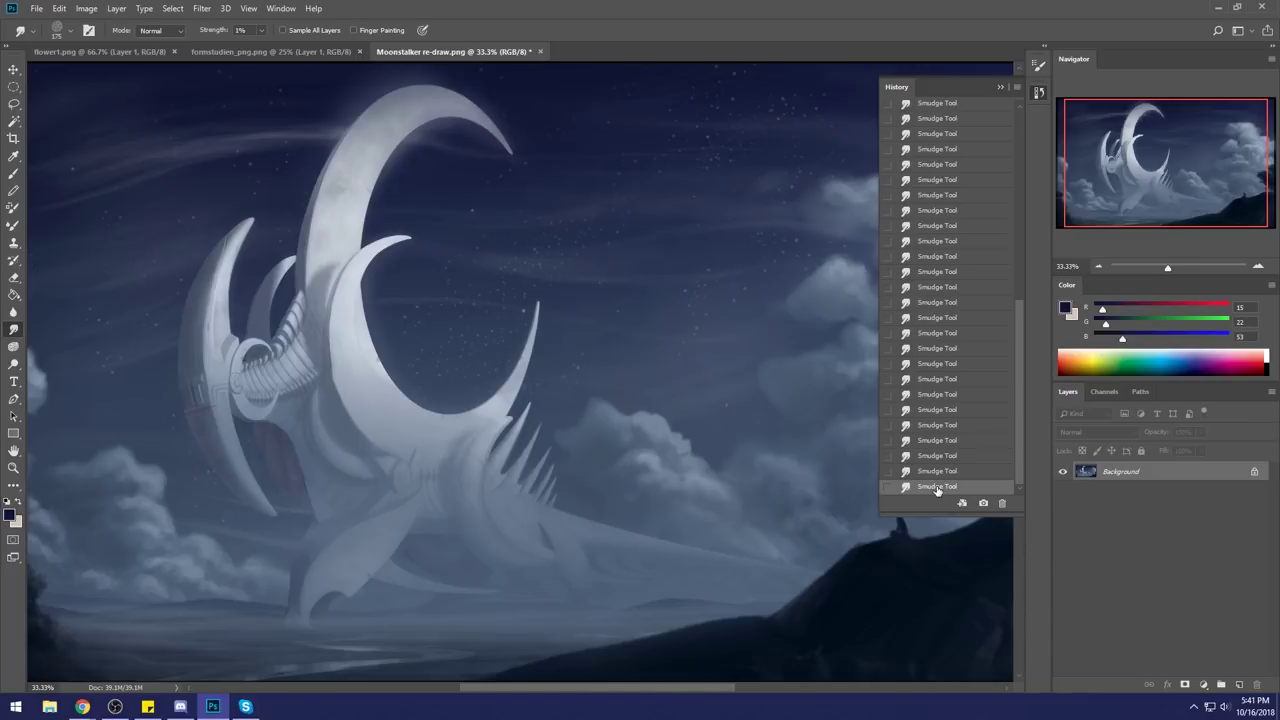
pyautogui.click(1000, 87)
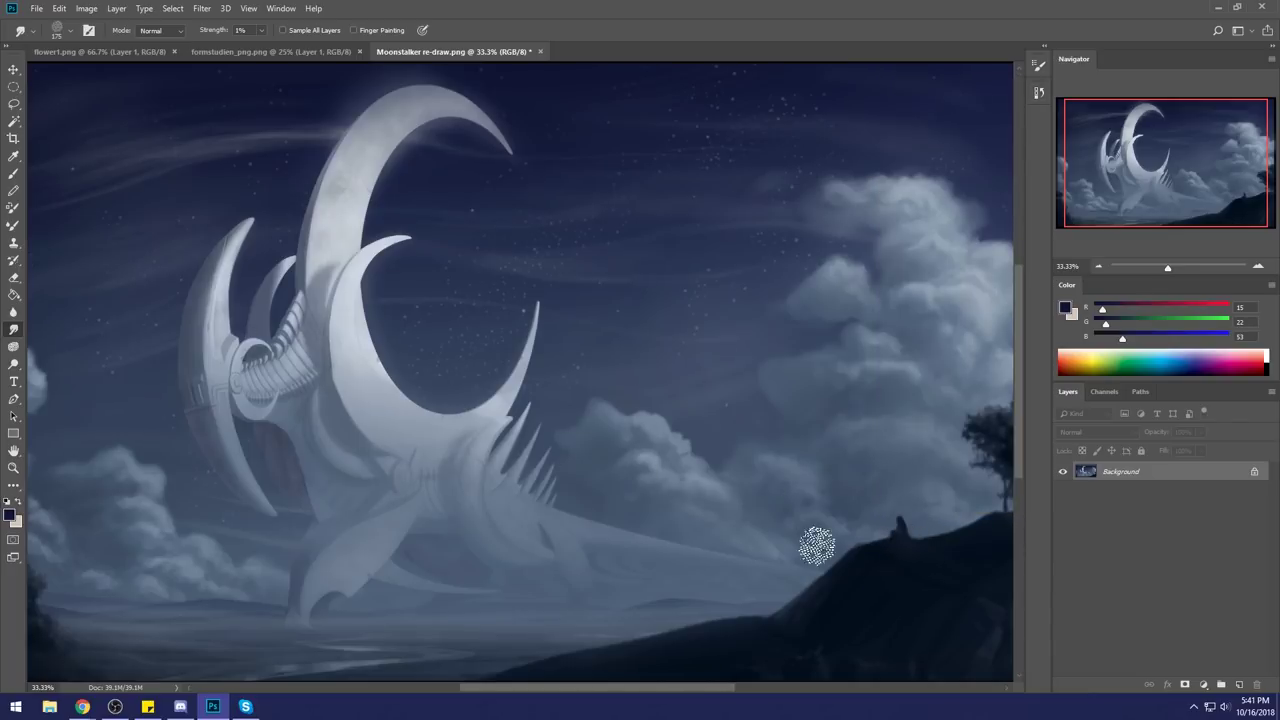
pyautogui.hotkey('ctrl', '-')
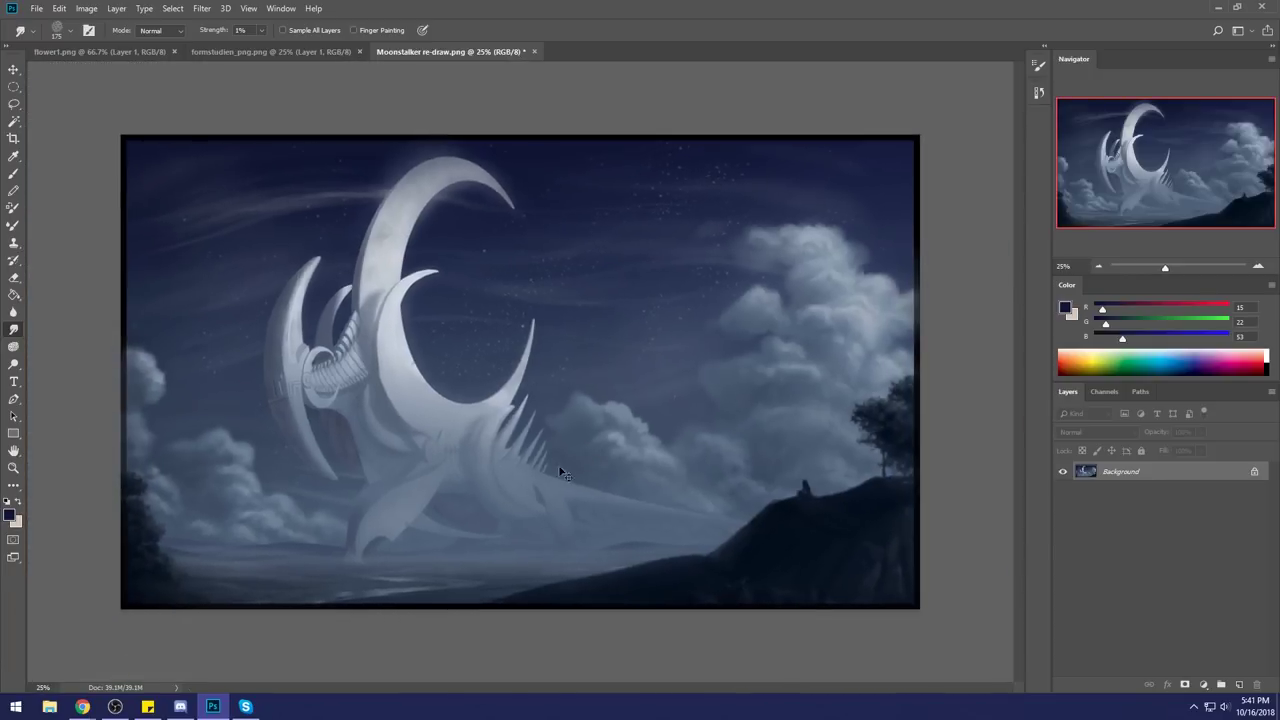
pyautogui.hotkey('ctrl', '-')
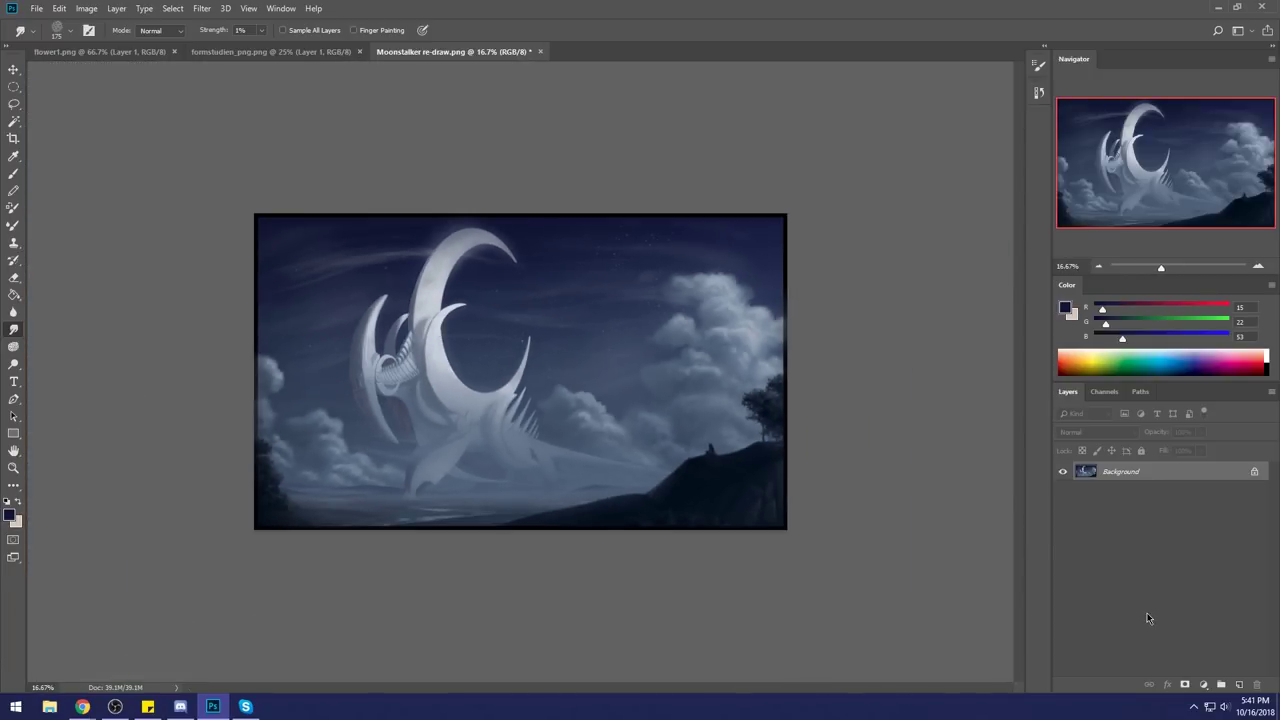
# Add a new Layer 1, convert the background to Layer 0 and place it above Layer 1.
pyautogui.click(1239, 685)
pyautogui.moveTo(1195, 481); pyautogui.dragTo(1181, 504)
pyautogui.doubleClick(1150, 490)
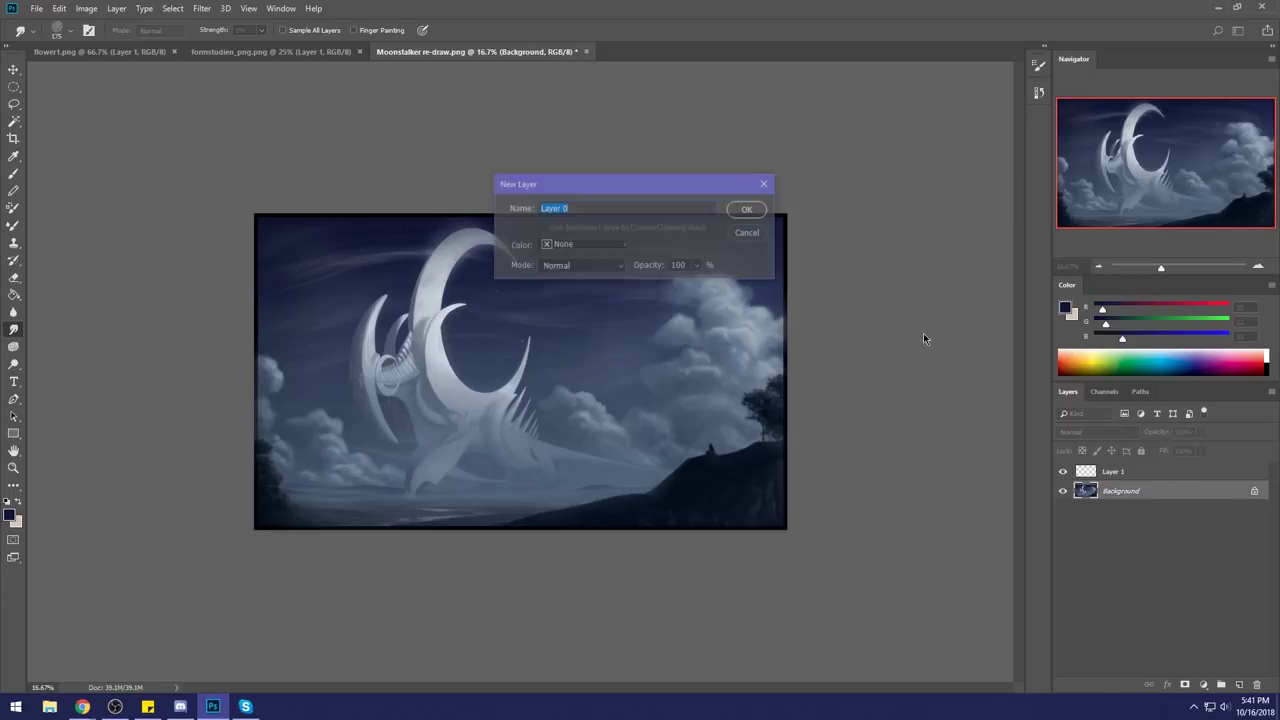
pyautogui.press('Return')
pyautogui.moveTo(1115, 491); pyautogui.dragTo(1130, 467)
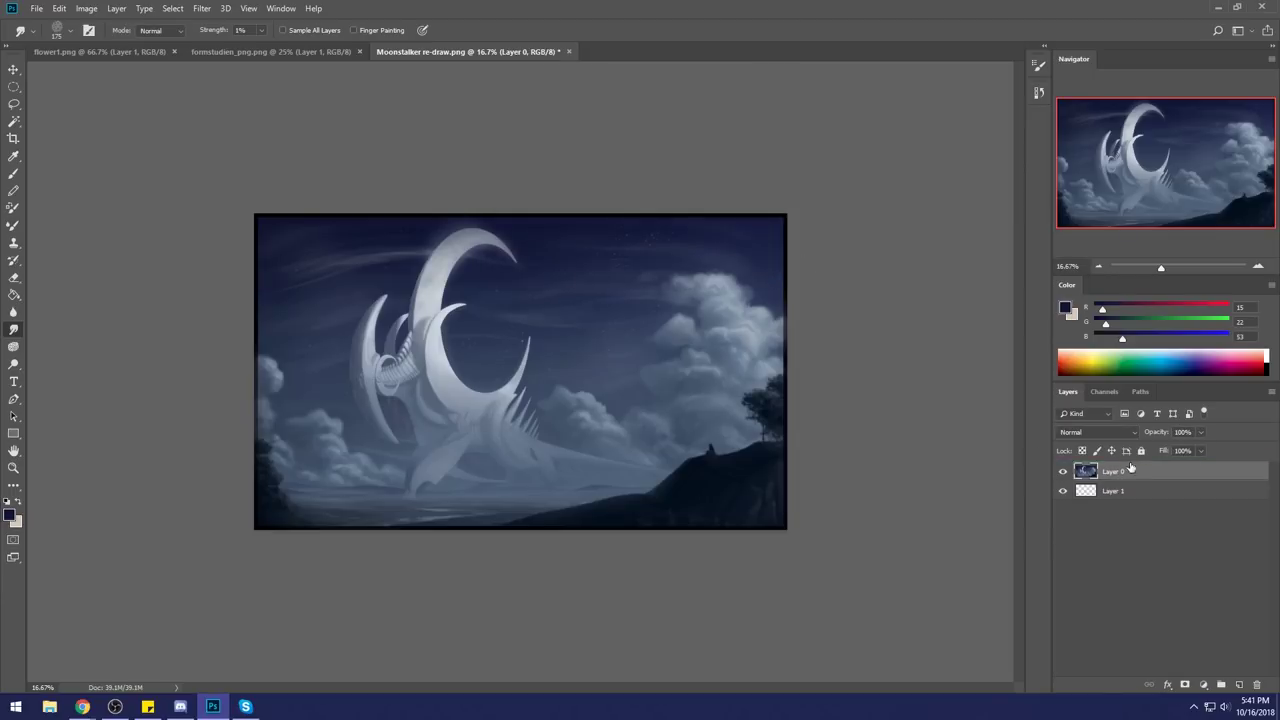
# Paint Bucket-fill Layer 1 with the sampled blue-grey and lower Layer 0's Fill to about 71%.
pyautogui.click(1122, 490)
pyautogui.press('g')
pyautogui.keyDown('alt'); pyautogui.click(606, 366); pyautogui.keyUp('alt')
pyautogui.click(608, 370)
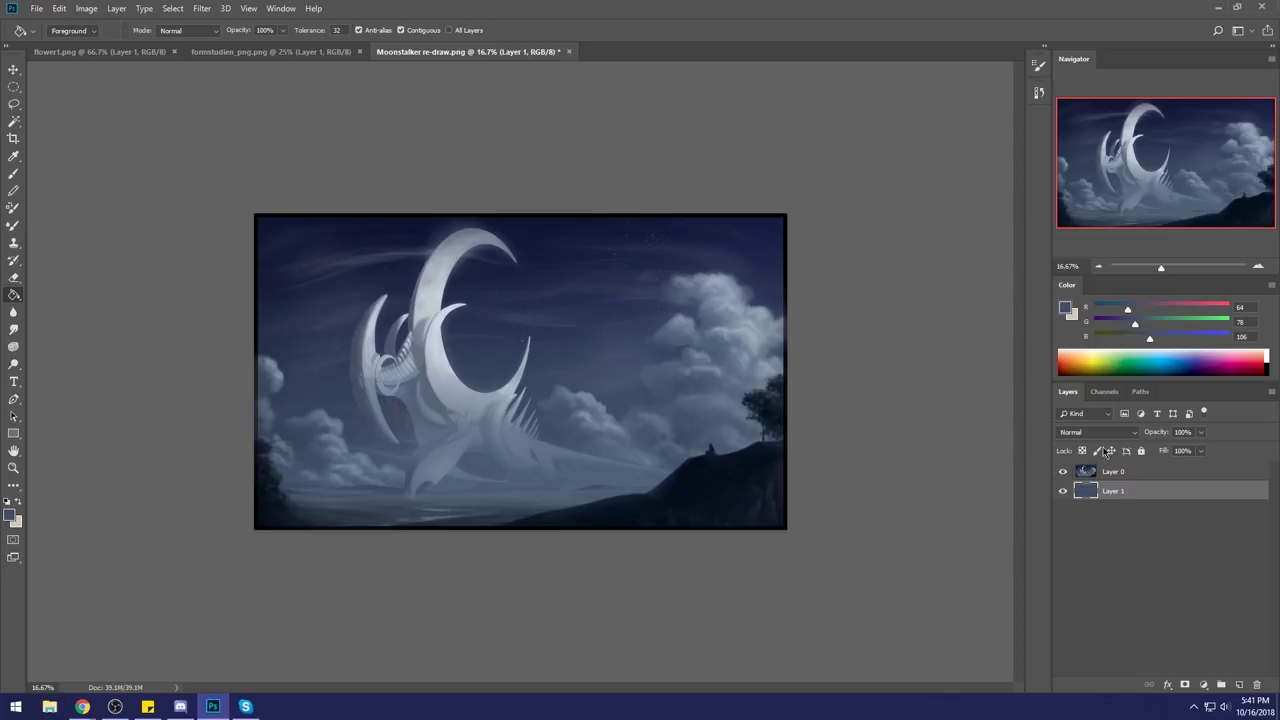
pyautogui.click(1135, 470)
pyautogui.click(1201, 451)
pyautogui.moveTo(1200, 467); pyautogui.dragTo(1182, 465)
# Erase a patch of the lower-right hill, then undo it.
pyautogui.press('e')
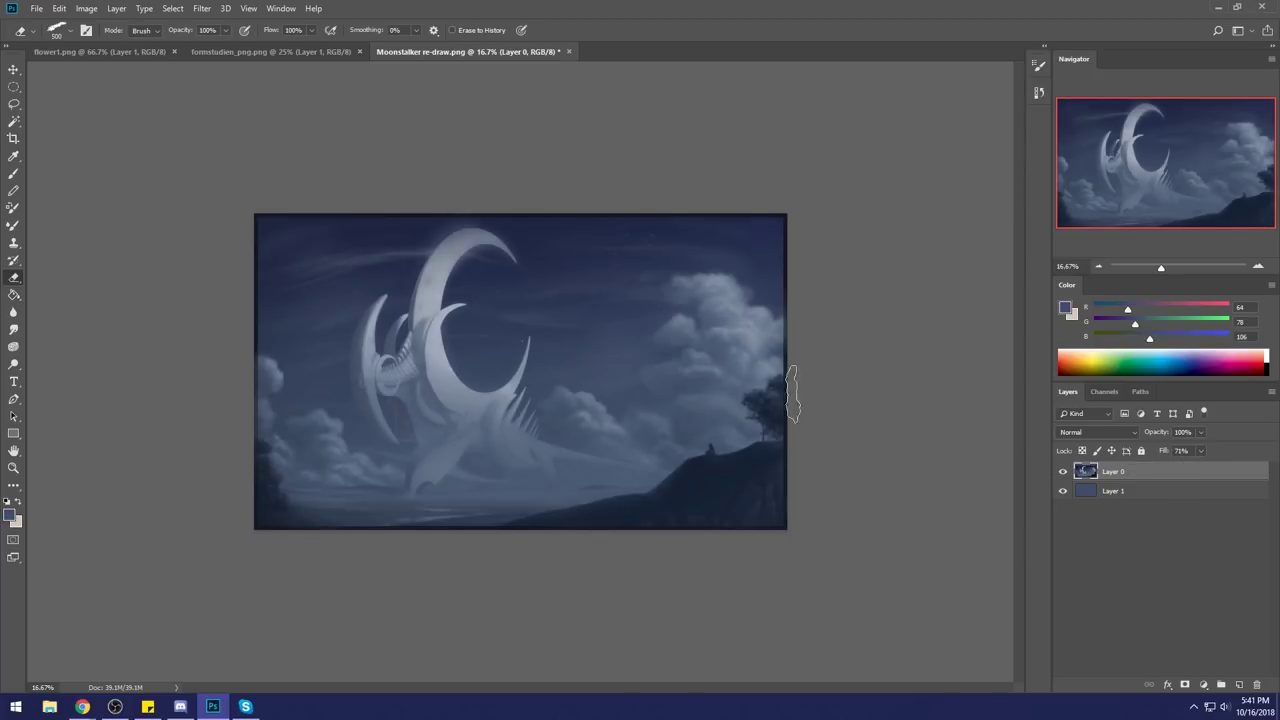
pyautogui.moveTo(715, 500); pyautogui.dragTo(787, 476)
pyautogui.hotkey('ctrl', 'z')
# Duplicate Layer 0 at 100% fill, test an eraser streak on it, then clear the copy.
pyautogui.hotkey('ctrl', 'j')
pyautogui.click(1201, 451)
pyautogui.moveTo(1203, 466); pyautogui.dragTo(1221, 466)
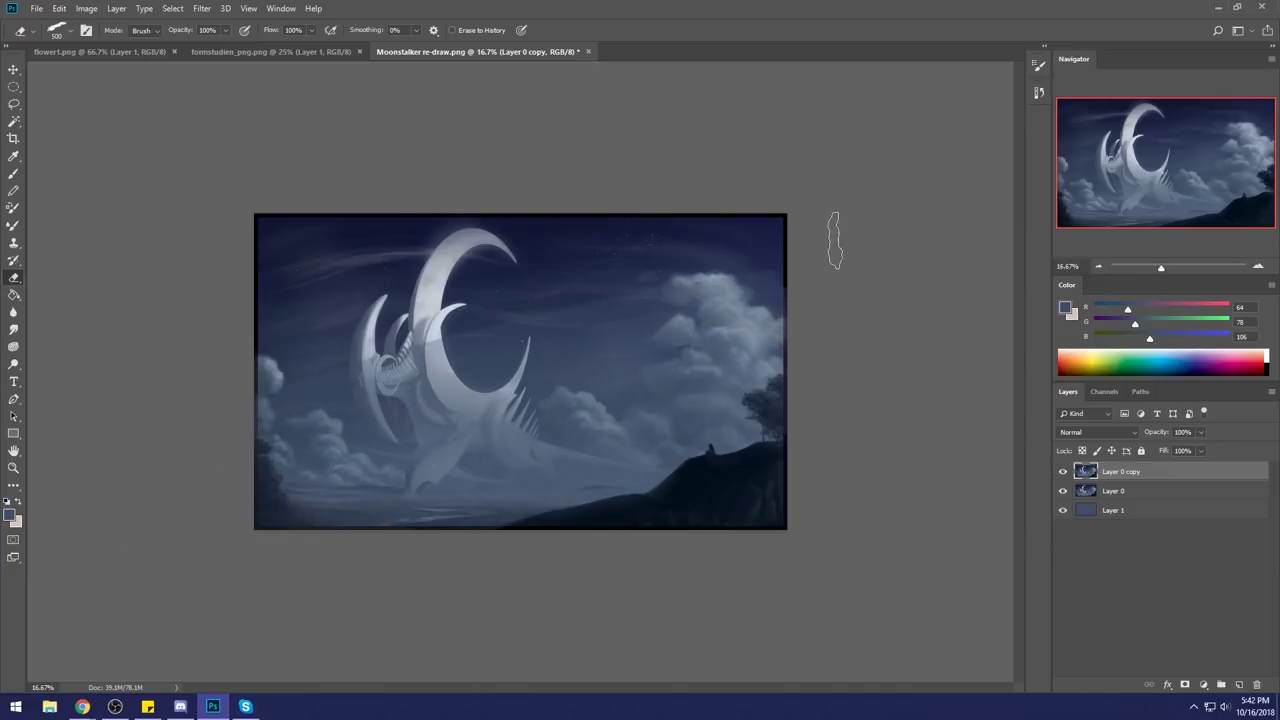
pyautogui.moveTo(780, 214); pyautogui.dragTo(412, 300)
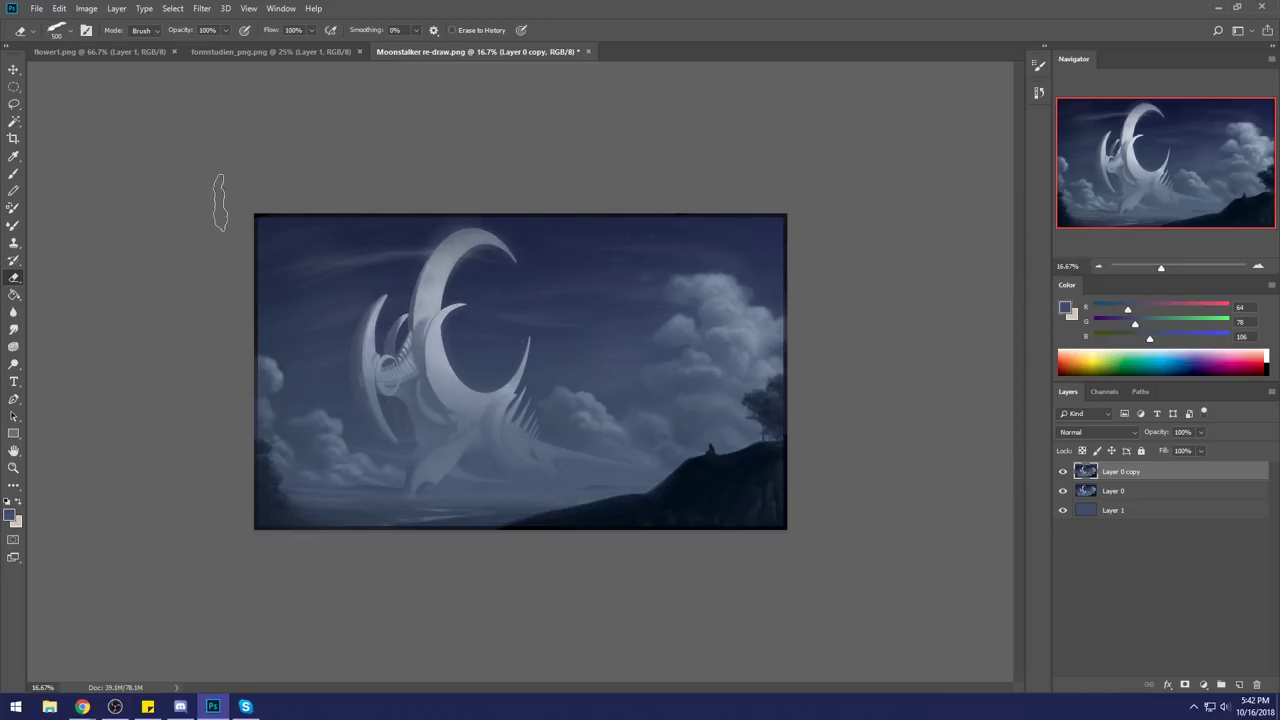
pyautogui.hotkey('ctrl', 'a')
pyautogui.press('Delete')
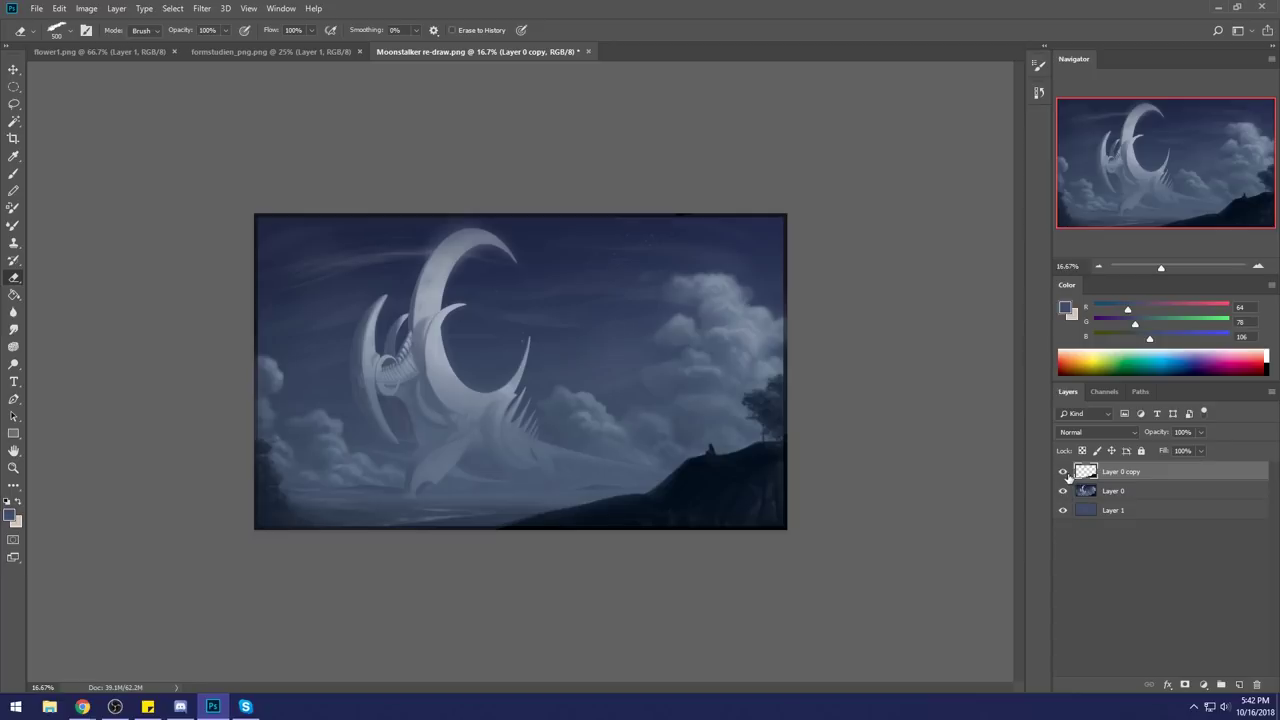
# Toggle Layer 0 copy and Layer 0 visibility to compare the painting.
pyautogui.click(1063, 473)
pyautogui.click(1063, 473)
pyautogui.click(1063, 473)
pyautogui.click(1063, 473)
pyautogui.click(1063, 491)
pyautogui.click(1063, 491)
pyautogui.click(1063, 491)
pyautogui.click(1063, 491)
# Stamp the visible painting into a new Layer 2 and leave it hidden.
pyautogui.hotkey('ctrl', 'shift', 'alt', 'e')
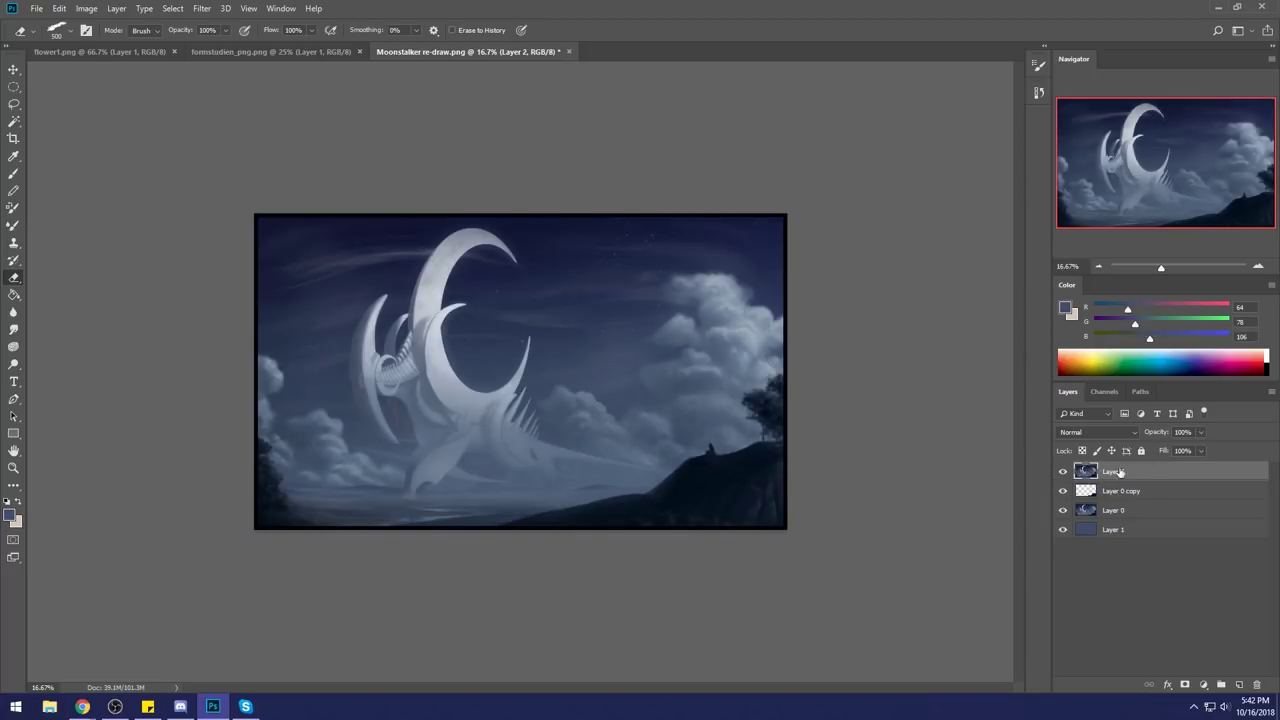
pyautogui.click(1063, 472)
pyautogui.click(1064, 473)
pyautogui.click(1064, 473)
pyautogui.click(1064, 473)
pyautogui.click(1064, 473)
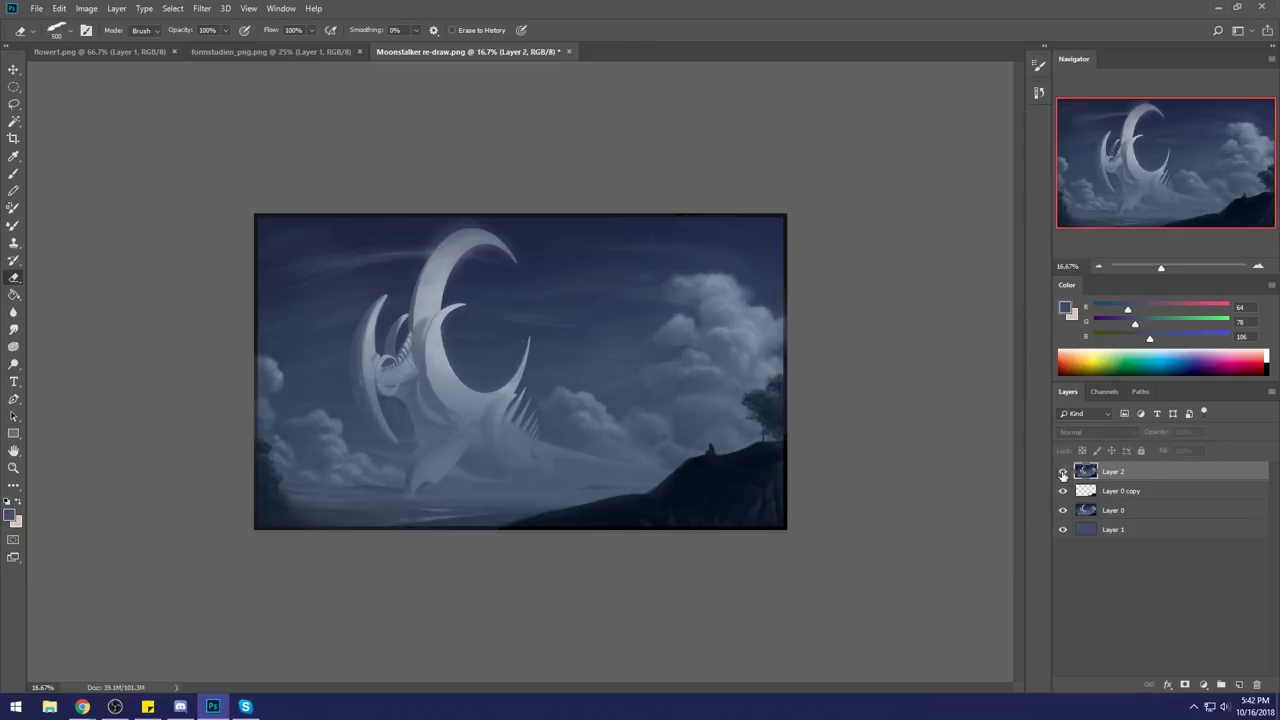
pyautogui.click(1064, 474)
pyautogui.click(1064, 474)
# Merge Layer 0 down twice so the remaining layers combine into Layer 1.
pyautogui.click(1120, 511)
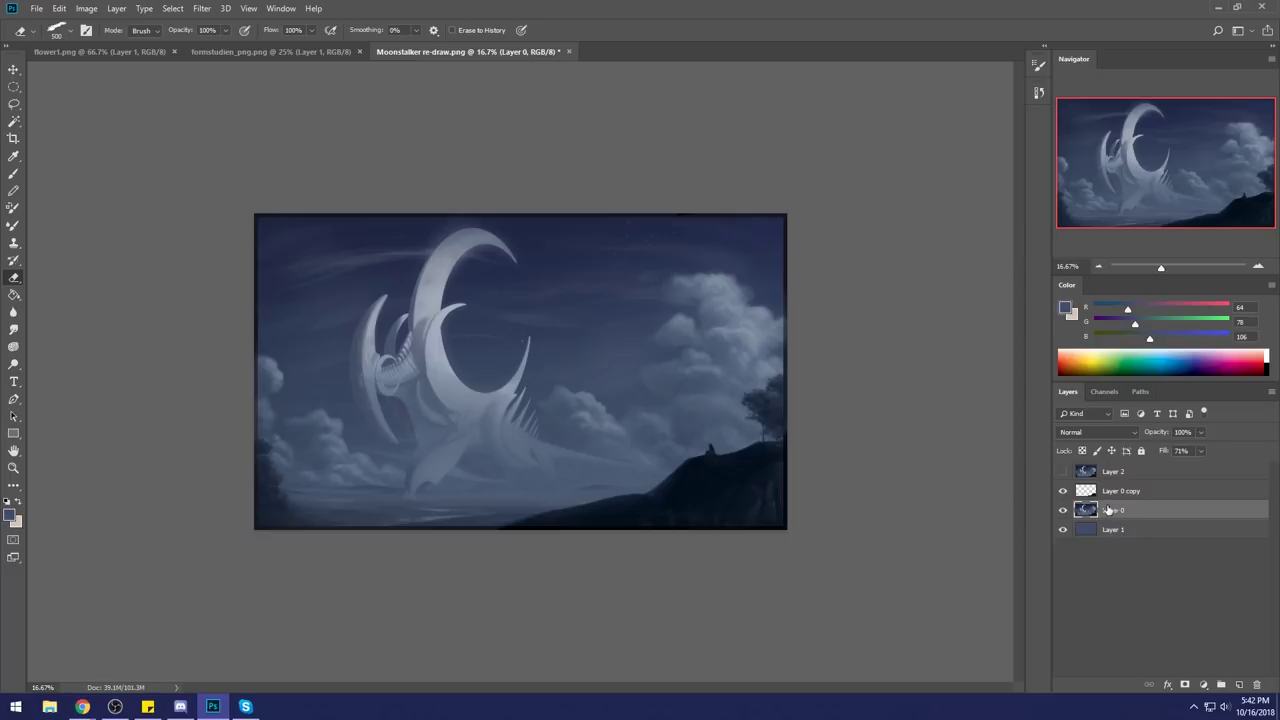
pyautogui.rightClick(1110, 512)
pyautogui.click(1010, 523)
pyautogui.rightClick(1100, 491)
pyautogui.click(1010, 523)
pyautogui.click(13, 364)
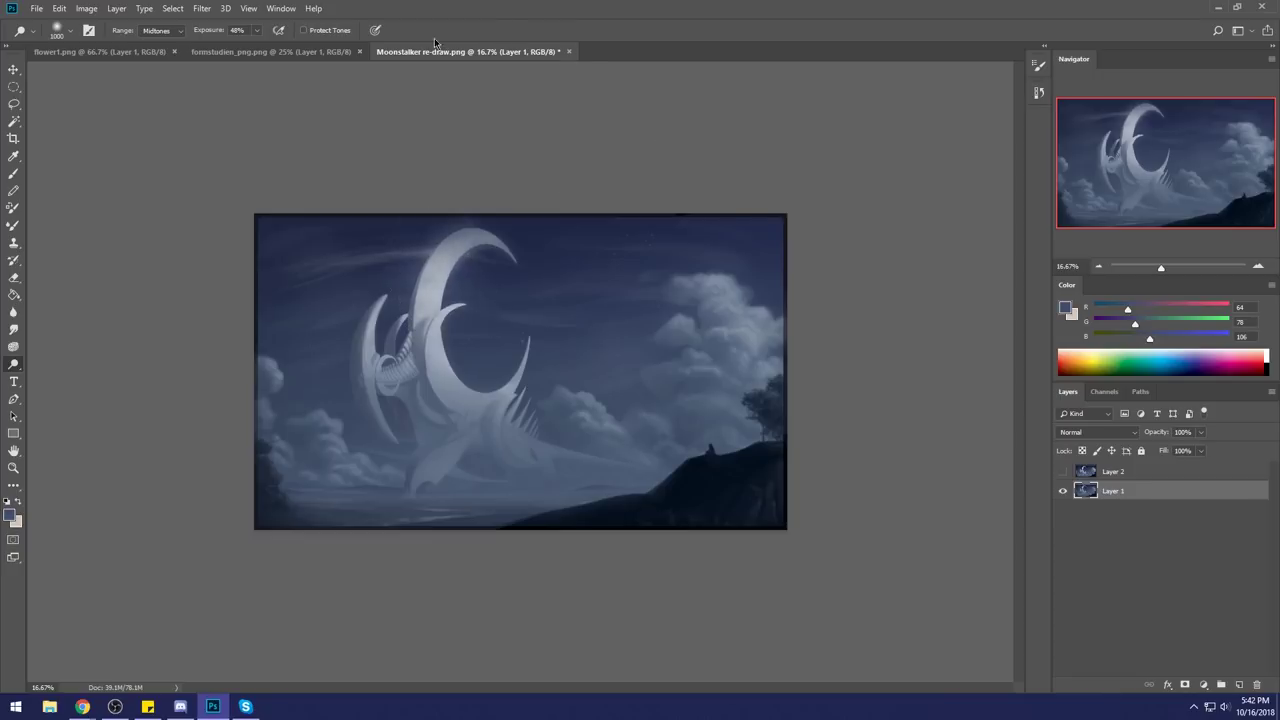
# Dodge the moon's upper-left area with Range set to Highlights and a 900 brush.
pyautogui.click(158, 30)
pyautogui.click(165, 68)
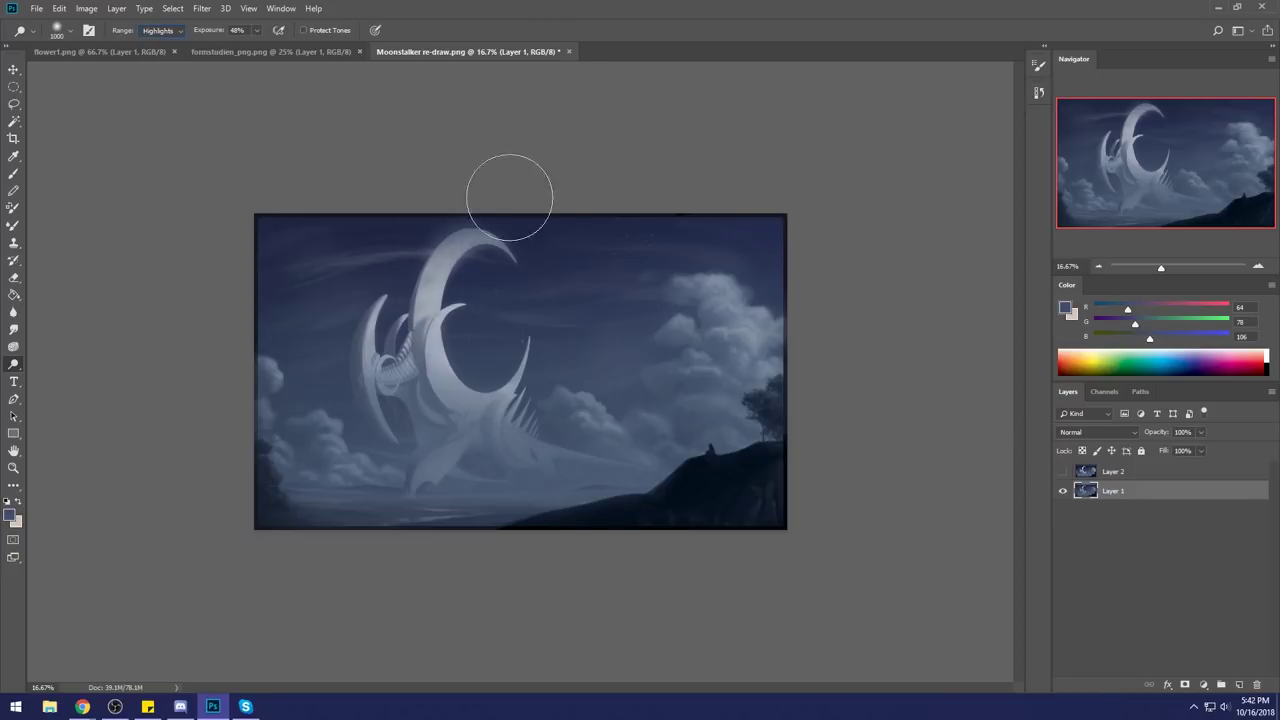
pyautogui.moveTo(438, 272); pyautogui.dragTo(442, 268)
pyautogui.press(']')
pyautogui.press(']')
pyautogui.press(']')
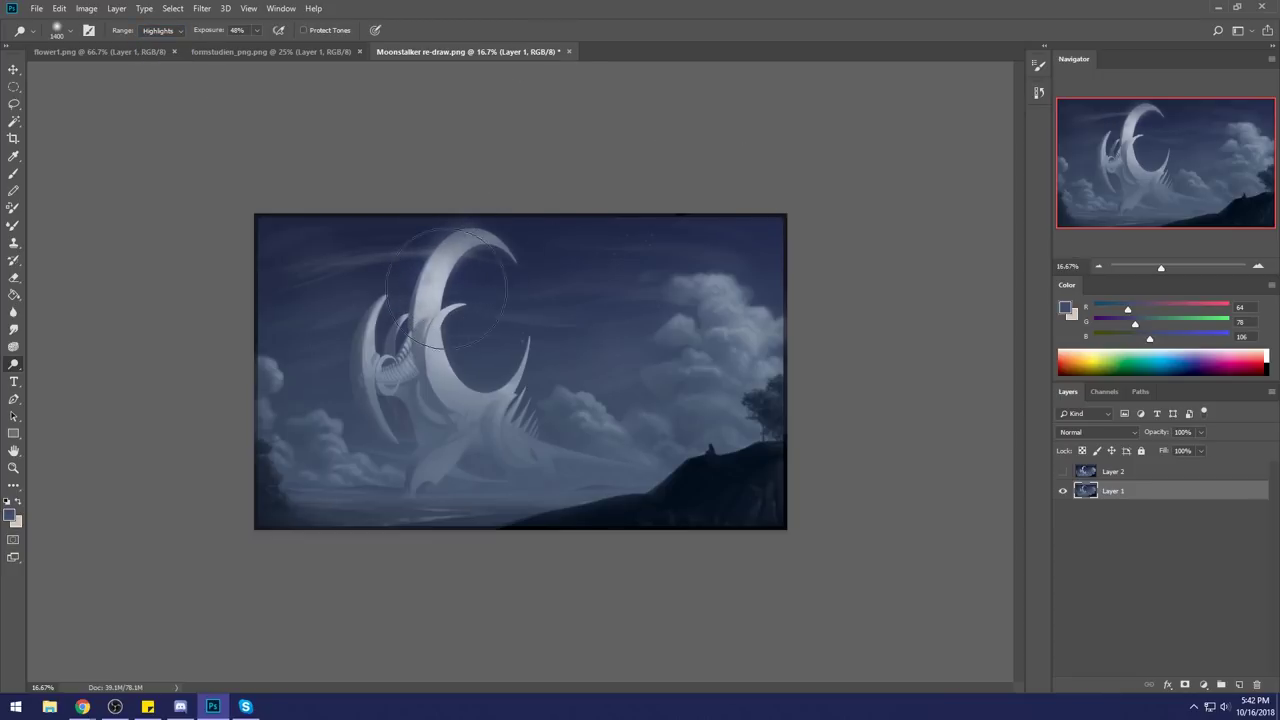
pyautogui.press('[')
pyautogui.press('[')
pyautogui.press('[')
pyautogui.press('[')
pyautogui.moveTo(449, 325)
pyautogui.mouseDown()
pyautogui.moveTo(424, 347)
pyautogui.moveTo(461, 328)
pyautogui.moveTo(443, 357)
pyautogui.moveTo(438, 285)
pyautogui.mouseUp()
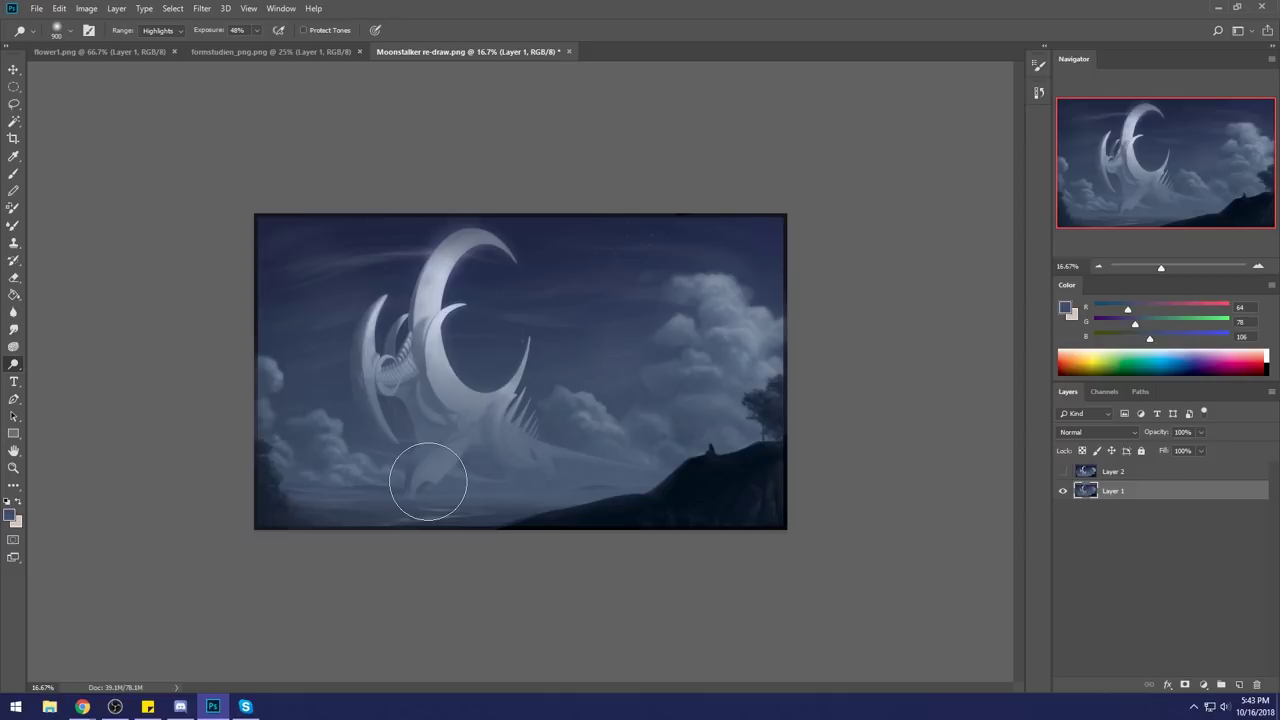
# Make Layer 2 visible and active, lowering its fill to 65%.
pyautogui.click(1062, 471)
pyautogui.click(1062, 471)
pyautogui.click(1062, 471)
pyautogui.click(1062, 471)
pyautogui.click(1150, 471)
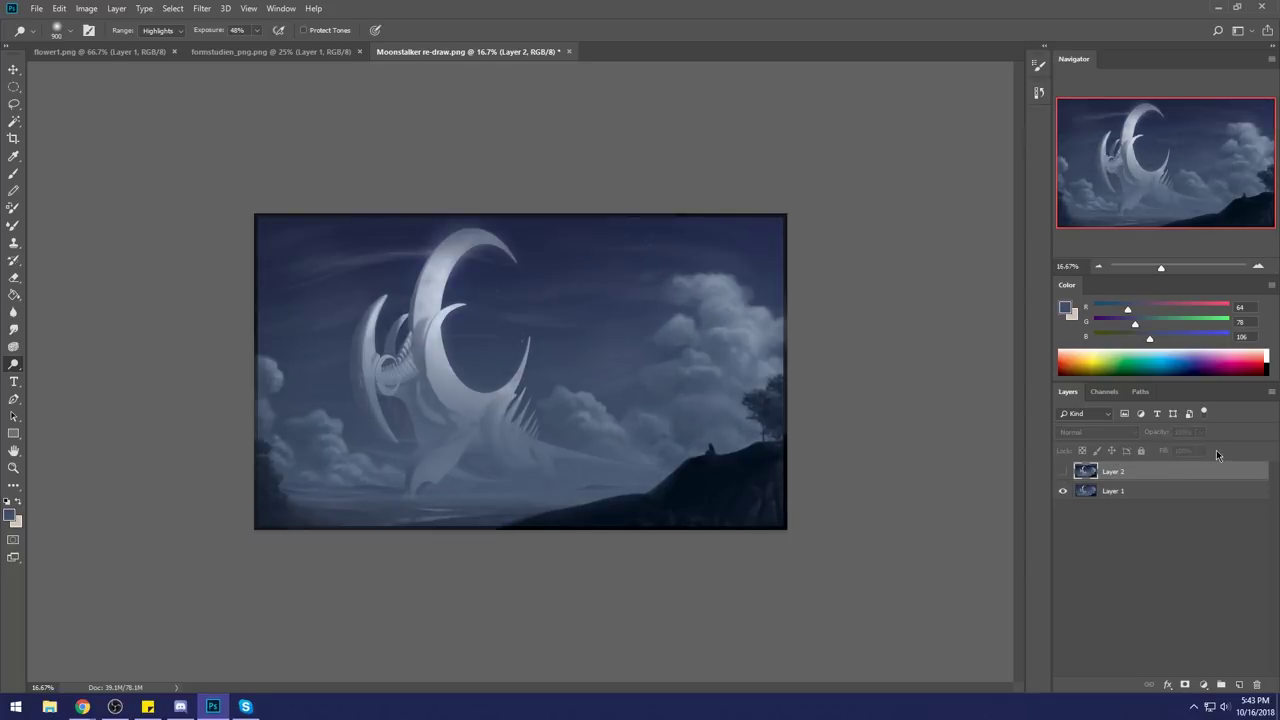
pyautogui.click(1063, 472)
pyautogui.click(1201, 451)
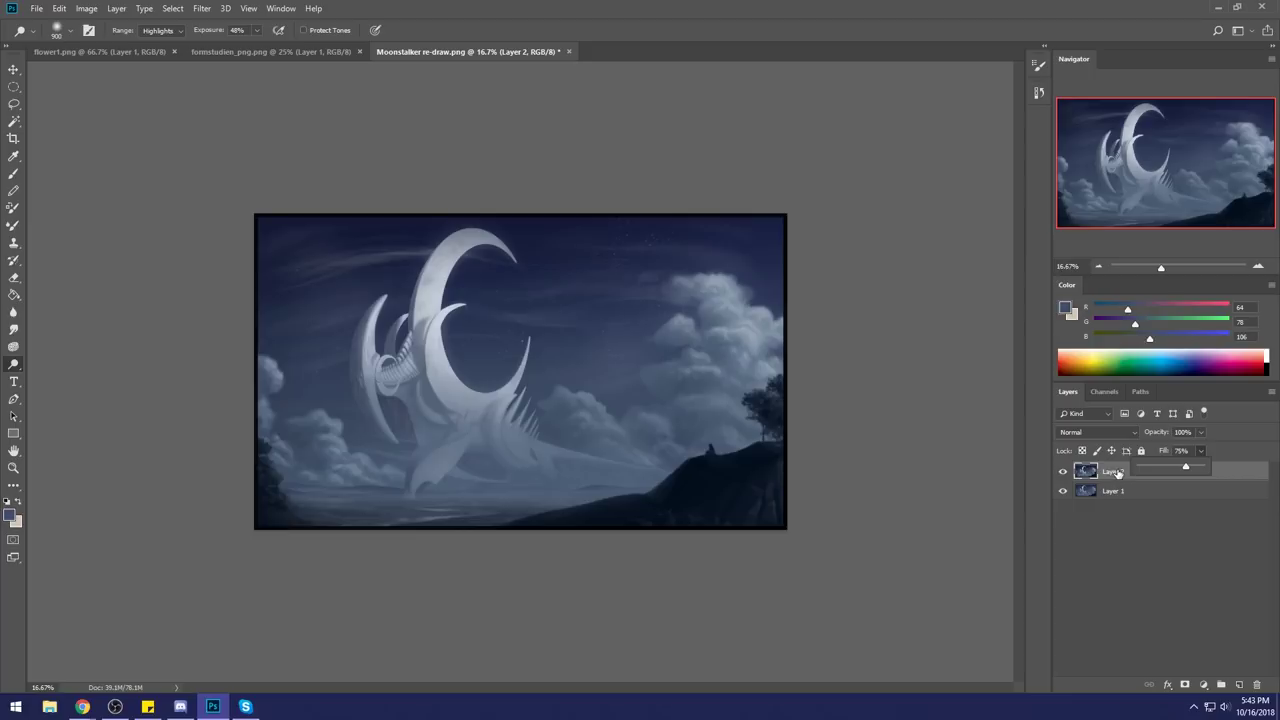
pyautogui.moveTo(1186, 467); pyautogui.dragTo(1181, 467)
pyautogui.moveTo(1181, 467); pyautogui.dragTo(1179, 467)
pyautogui.click(1063, 472)
# Toggle Layer 2 on and off to compare, ending with it visible.
pyautogui.click(1063, 472)
pyautogui.click(1063, 472)
pyautogui.click(1064, 476)
pyautogui.click(1064, 476)
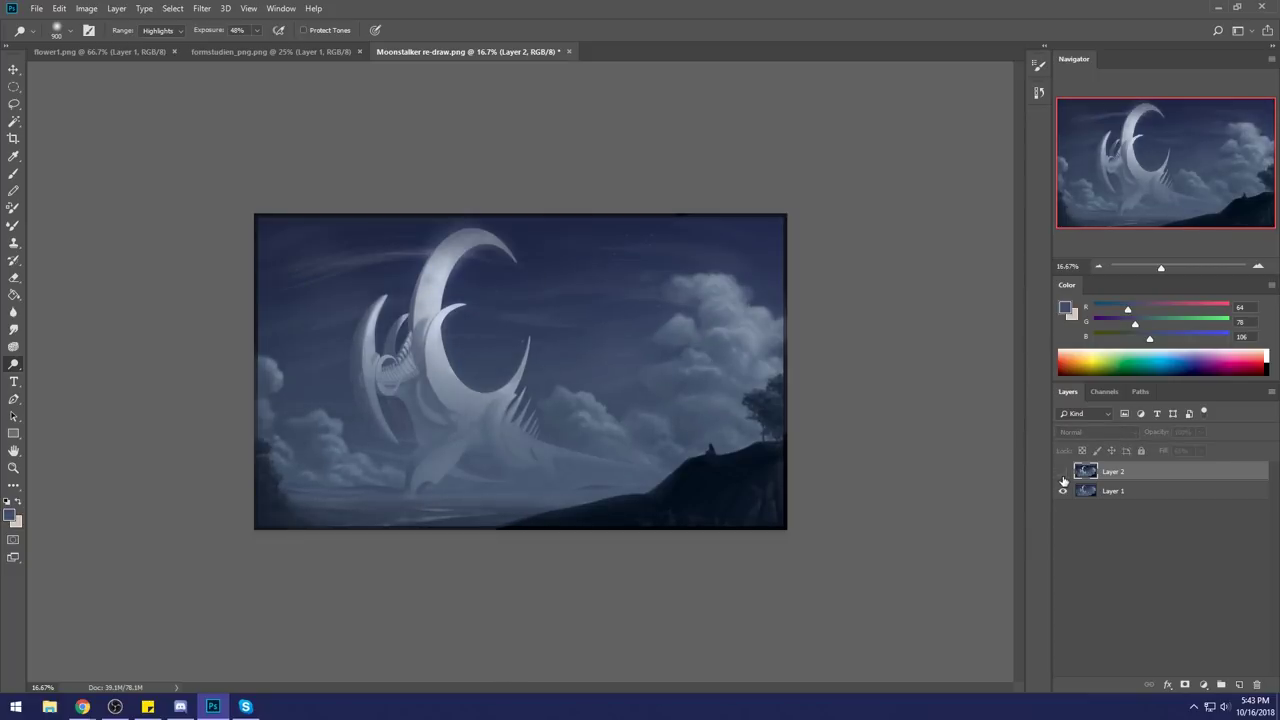
pyautogui.click(1064, 476)
pyautogui.click(1064, 476)
pyautogui.rightClick(1150, 472)
pyautogui.click(1150, 472)
pyautogui.click(1063, 472)
# Settle Layer 2's fill at 35% after trying 23%.
pyautogui.click(1201, 450)
pyautogui.moveTo(1203, 467); pyautogui.dragTo(1175, 467)
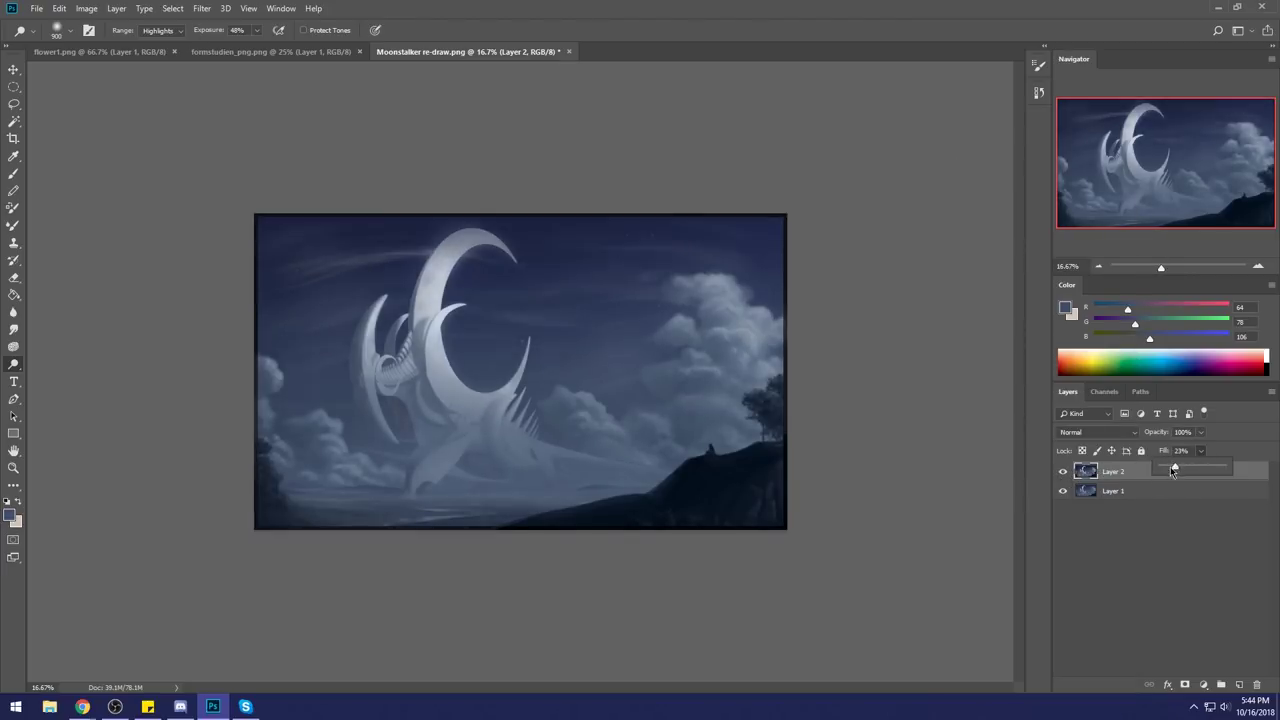
pyautogui.click(1096, 479)
pyautogui.click(1201, 451)
pyautogui.moveTo(1201, 461); pyautogui.dragTo(1210, 468)
pyautogui.click(1117, 475)
pyautogui.rightClick(1117, 475)
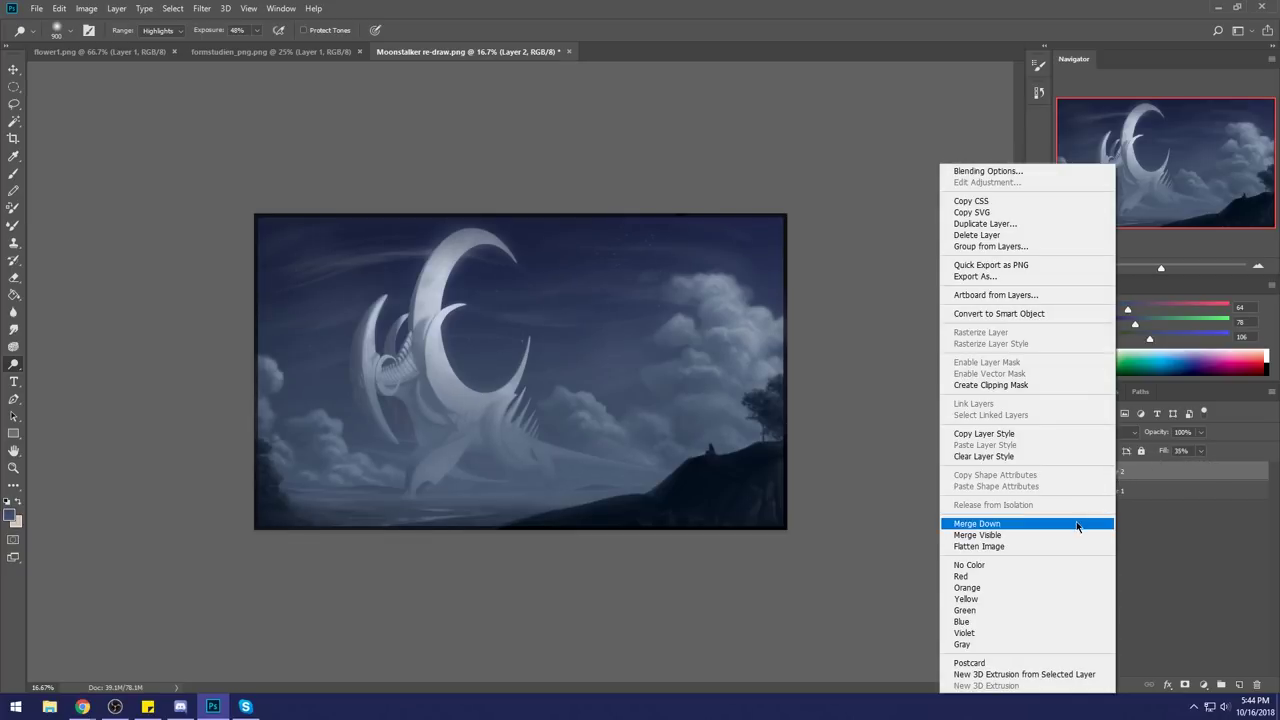
# Merge Layer 2 into Layer 1, cancel the document close, and show History.
pyautogui.click(1000, 521)
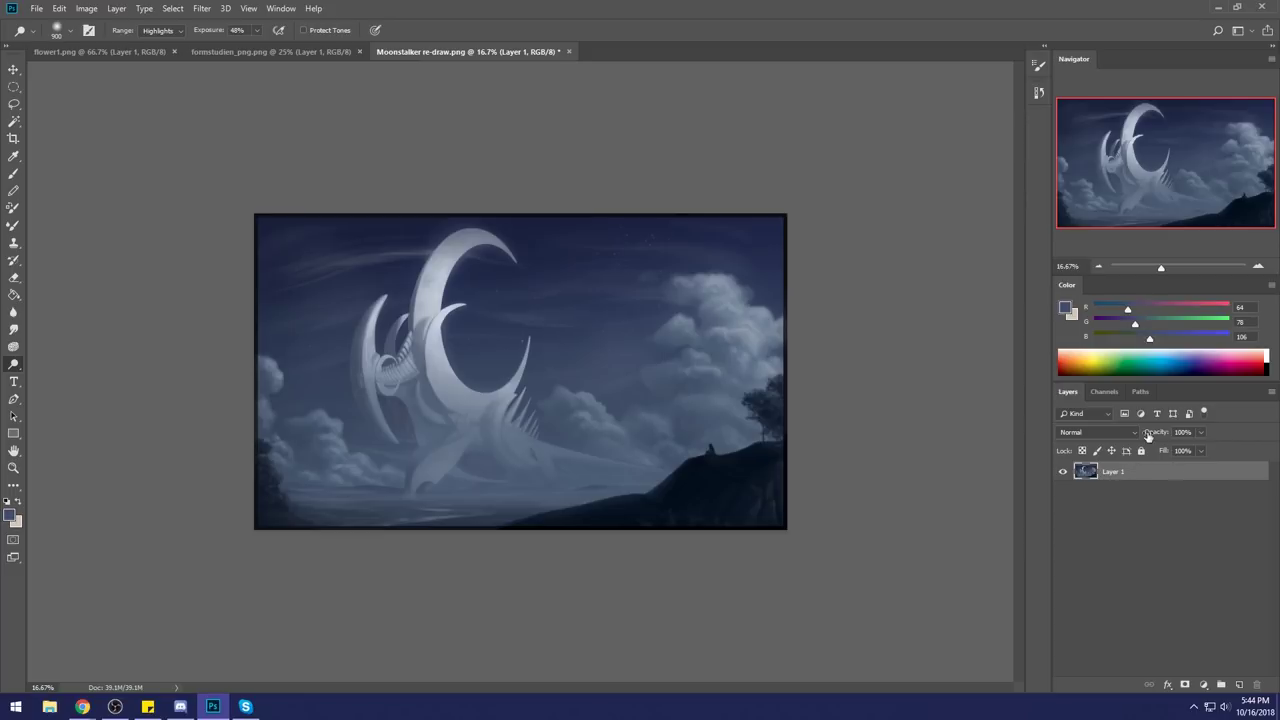
pyautogui.click(566, 53)
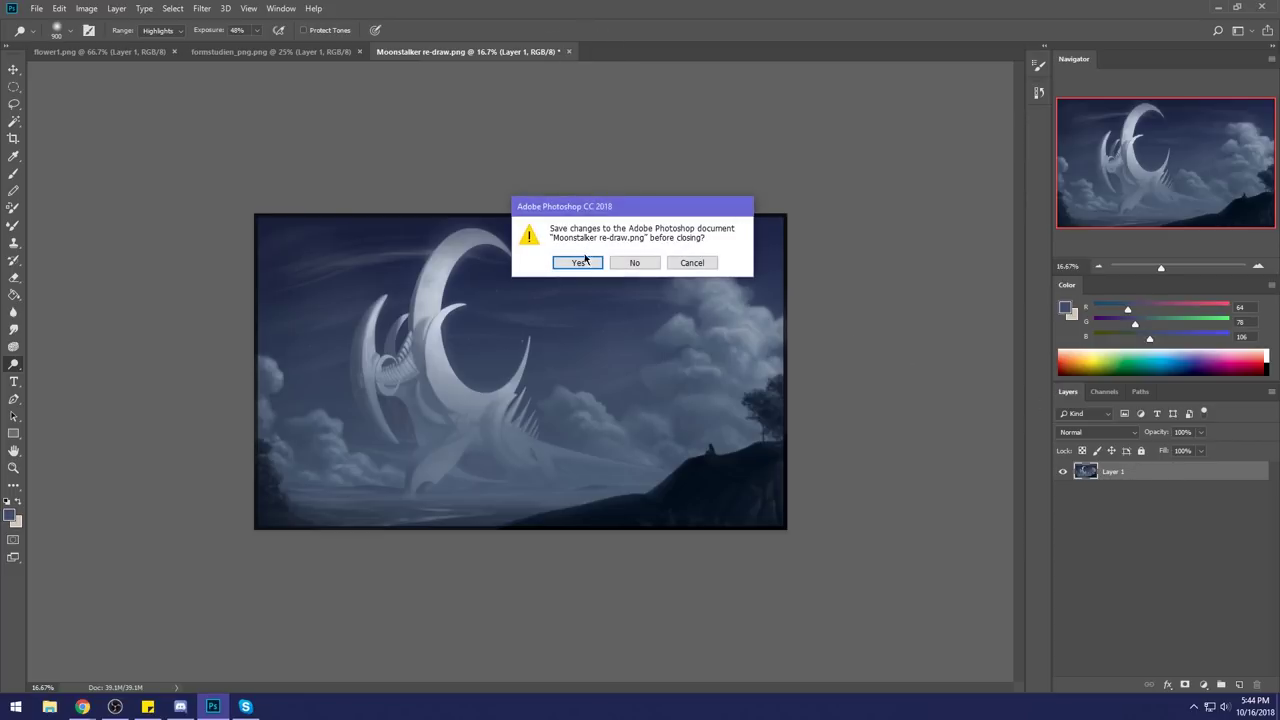
pyautogui.click(687, 263)
pyautogui.click(1039, 92)
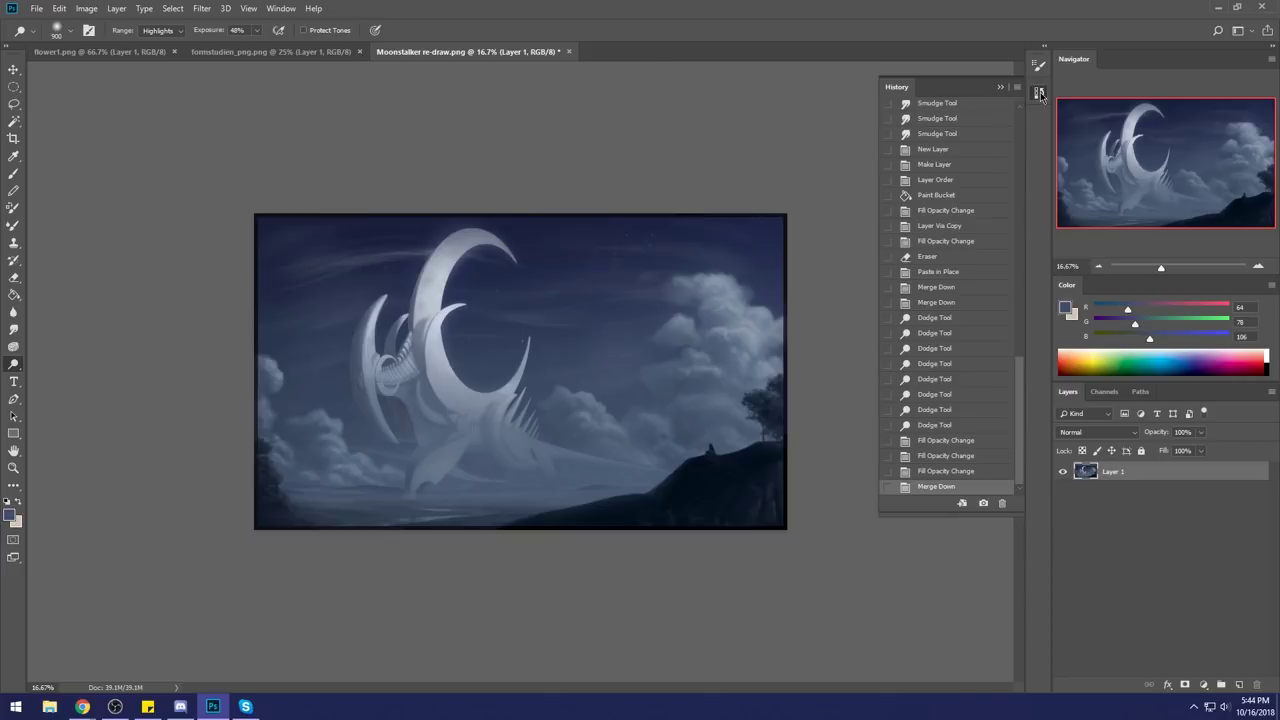
# Compare the original History snapshot with the final Merge Down state, then collapse History.
pyautogui.moveTo(1014, 387)
pyautogui.mouseDown()
pyautogui.moveTo(1021, 115)
pyautogui.moveTo(1015, 235)
pyautogui.moveTo(1034, 400)
pyautogui.mouseUp()
pyautogui.click(958, 113)
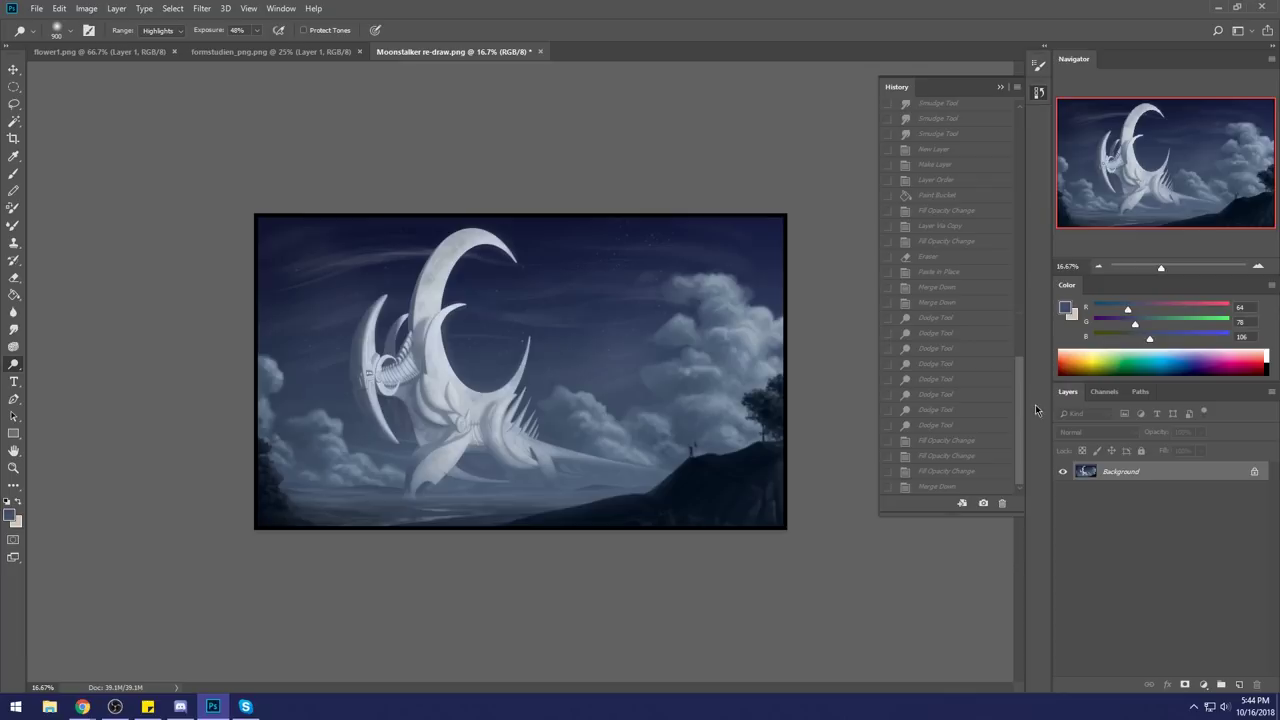
pyautogui.click(931, 490)
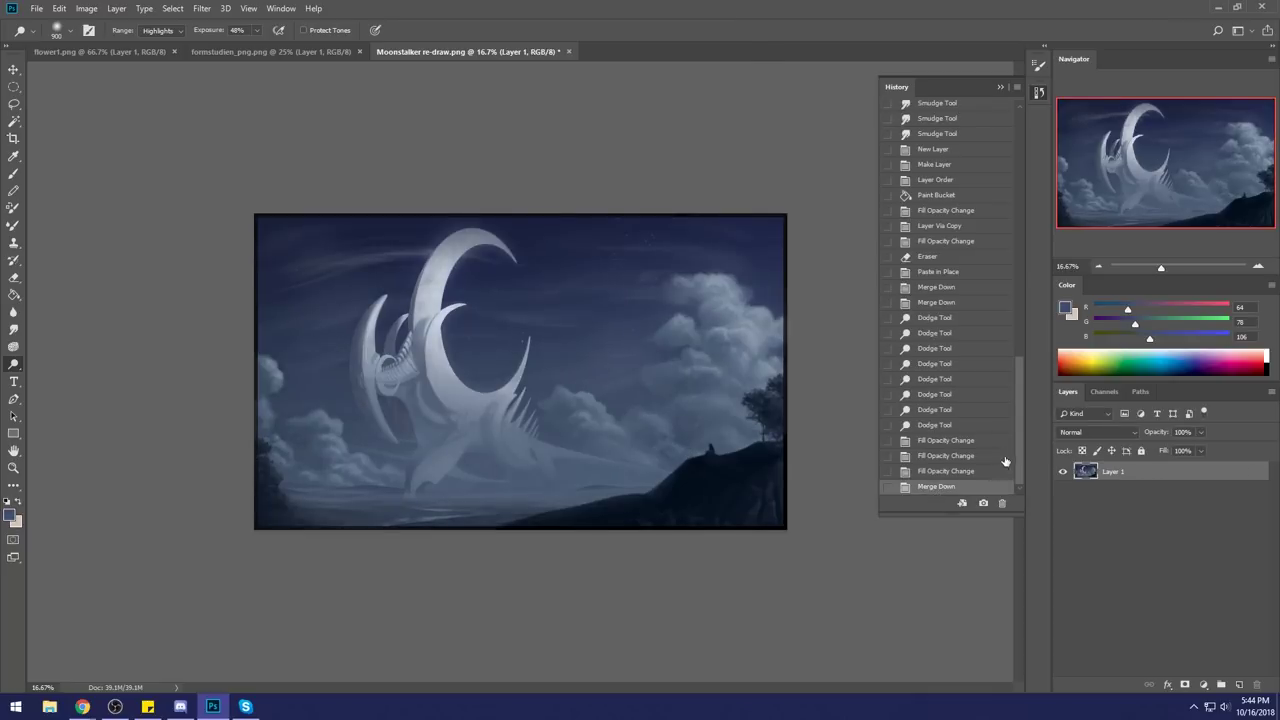
pyautogui.click(1000, 87)
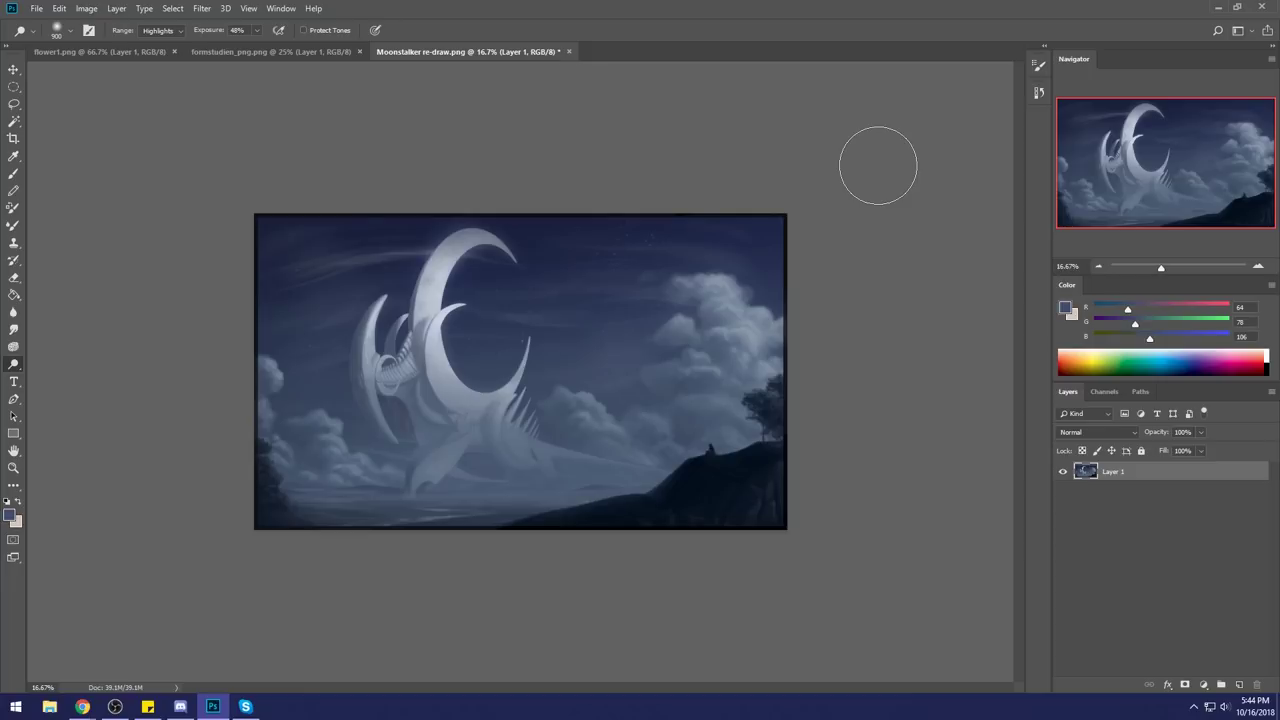
# Flatten the image into a single Background layer and switch to Chrome.
pyautogui.rightClick(1123, 472)
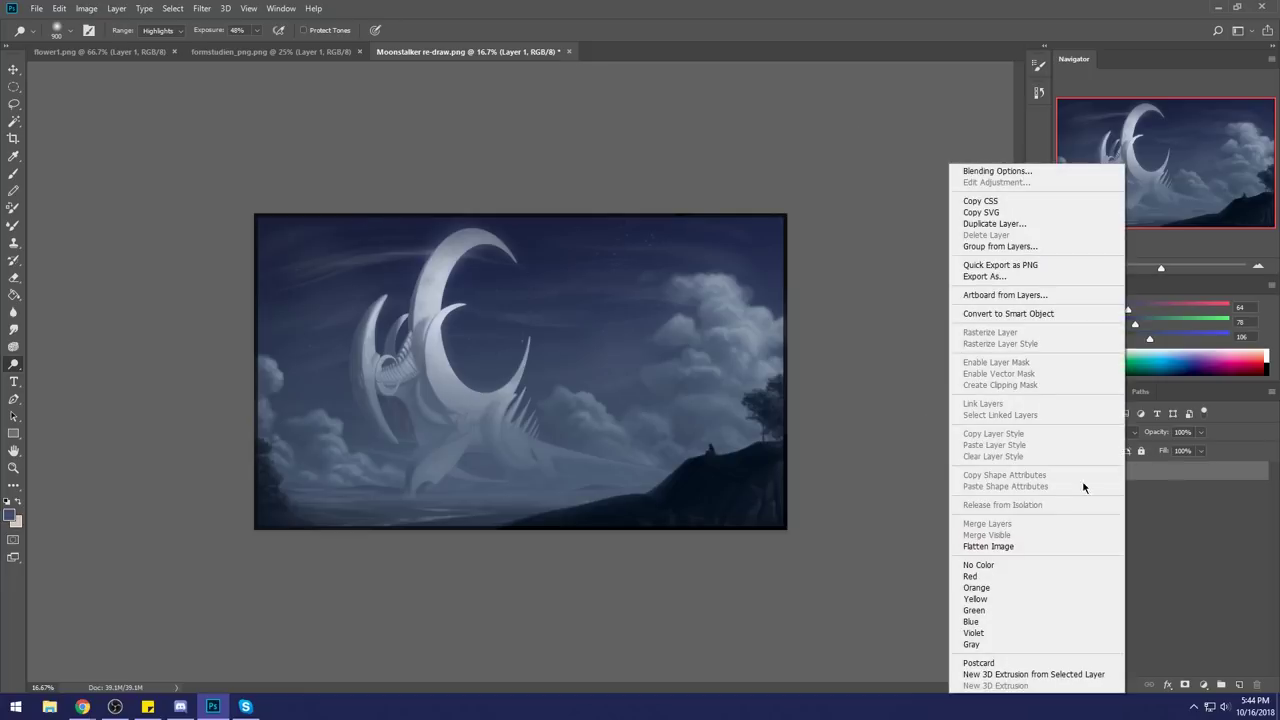
pyautogui.click(1011, 549)
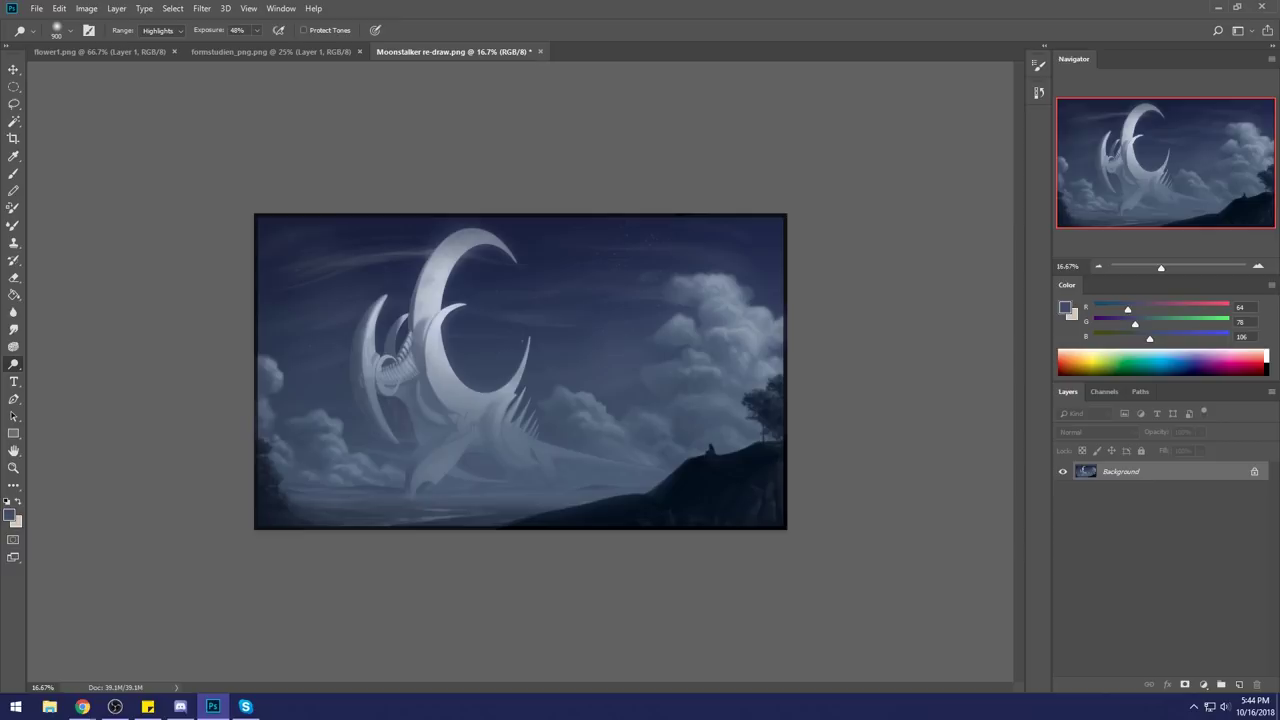
pyautogui.hotkey('alt', 'Tab')
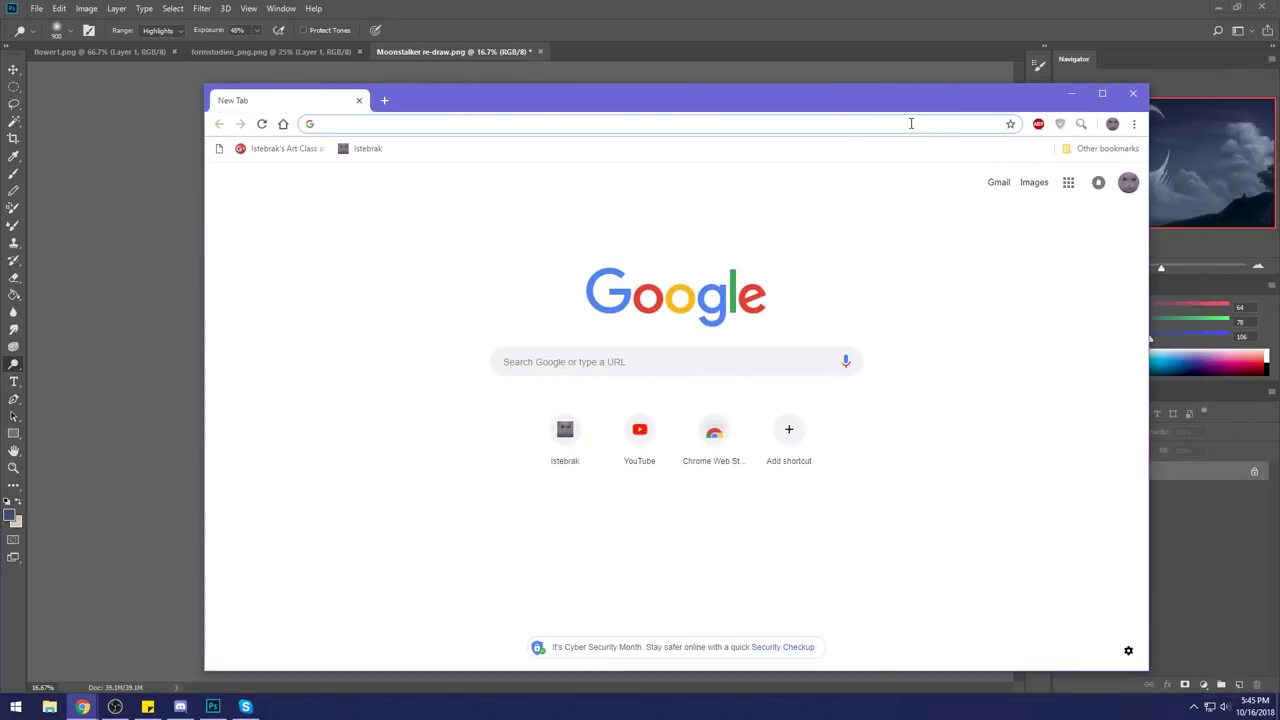
# Search Google Images for 'progenitus', view the ToyWiz card listing, then minimise Chrome.
pyautogui.write('progenitus')
pyautogui.press('Return')
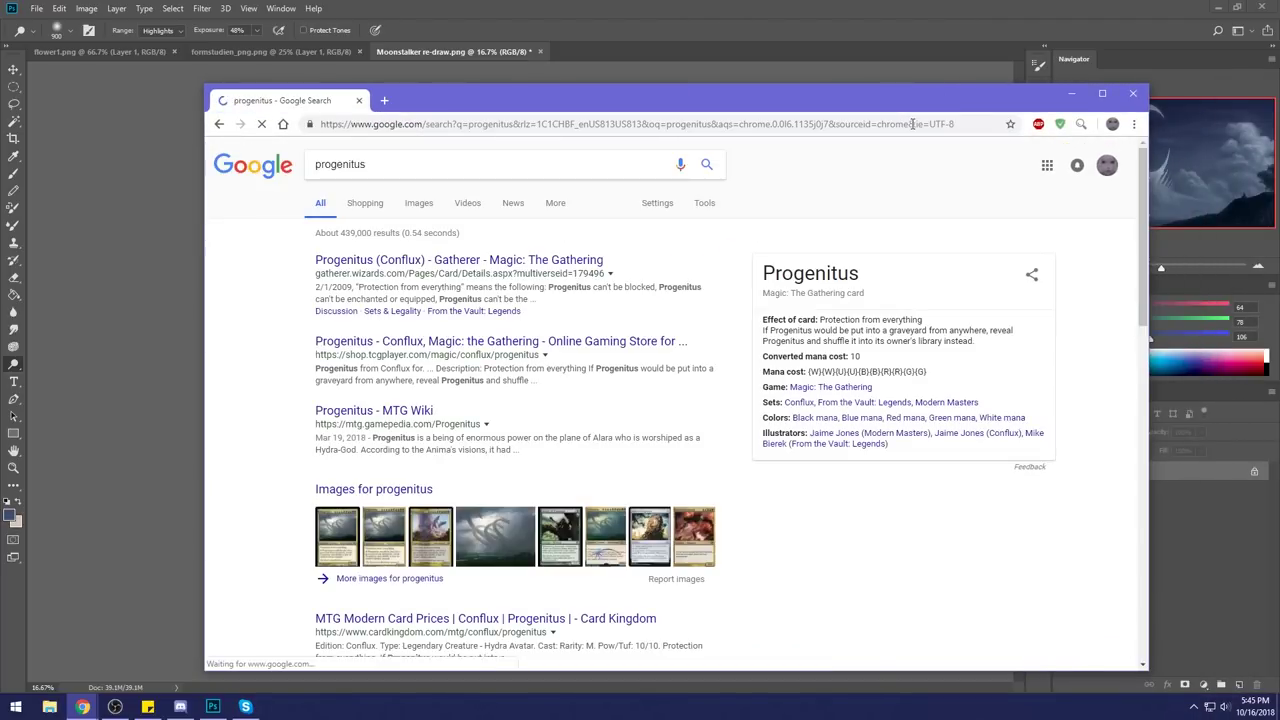
pyautogui.click(419, 203)
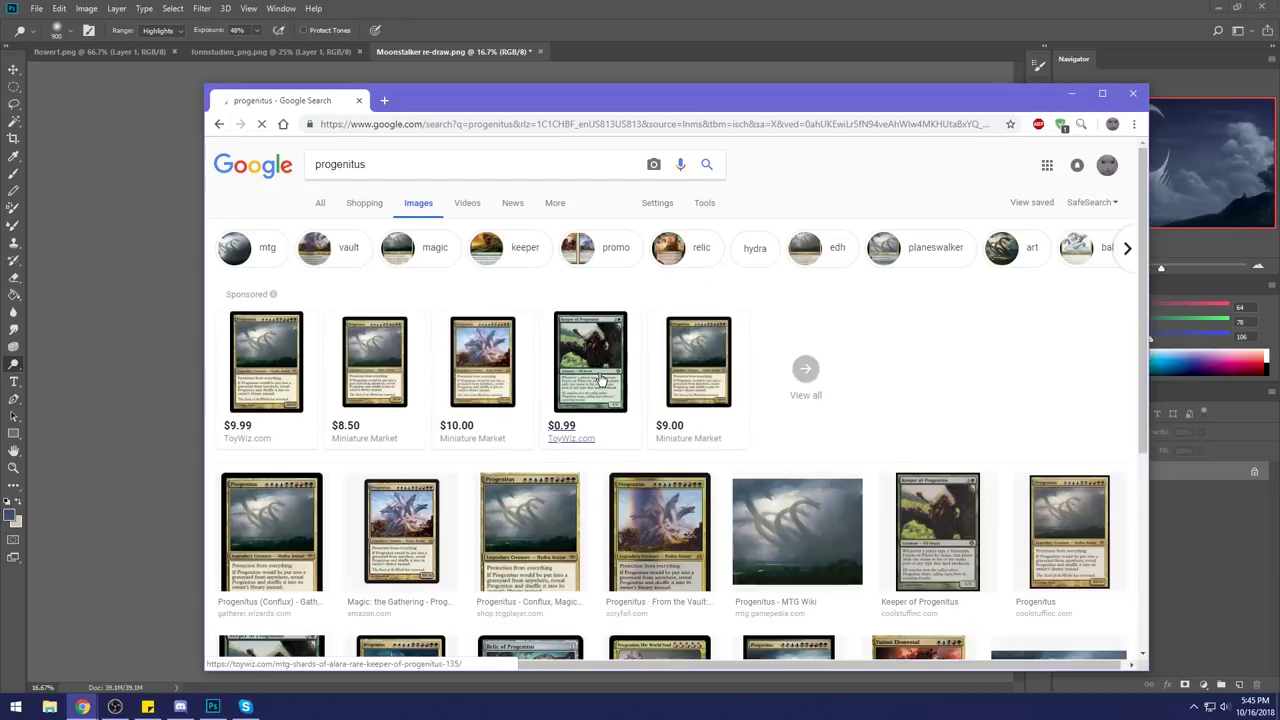
pyautogui.click(271, 354)
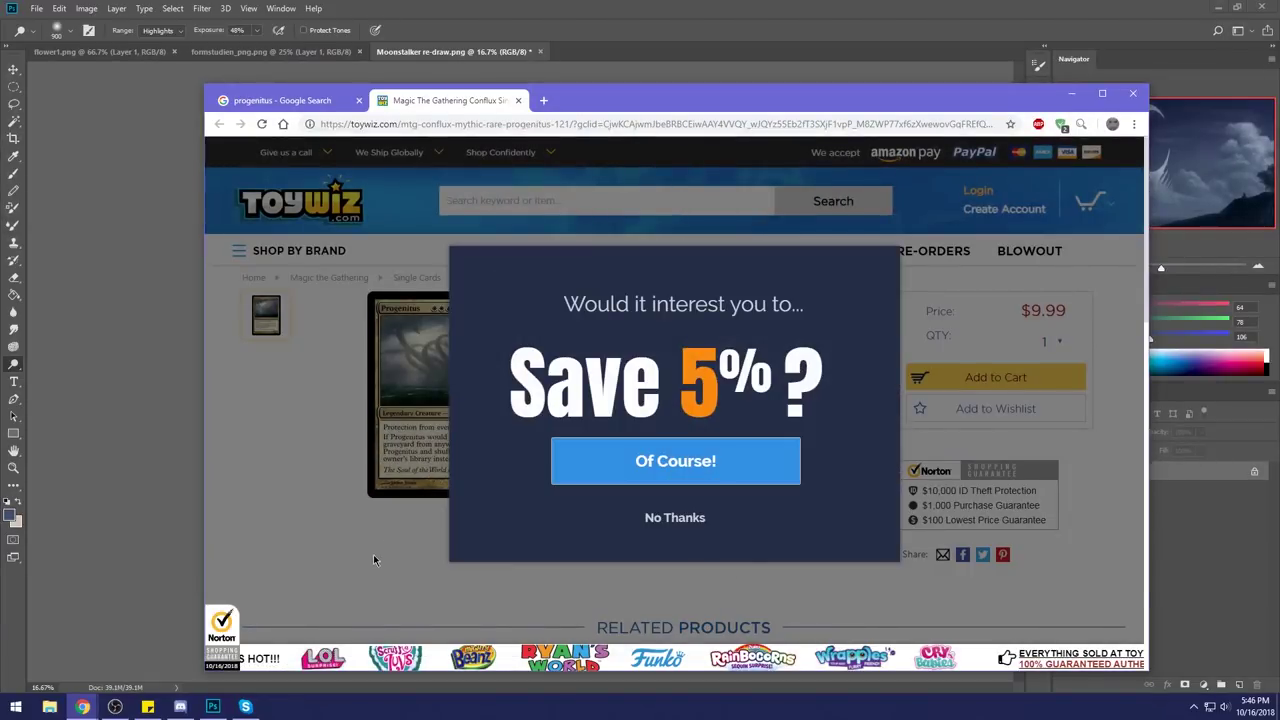
pyautogui.click(373, 561)
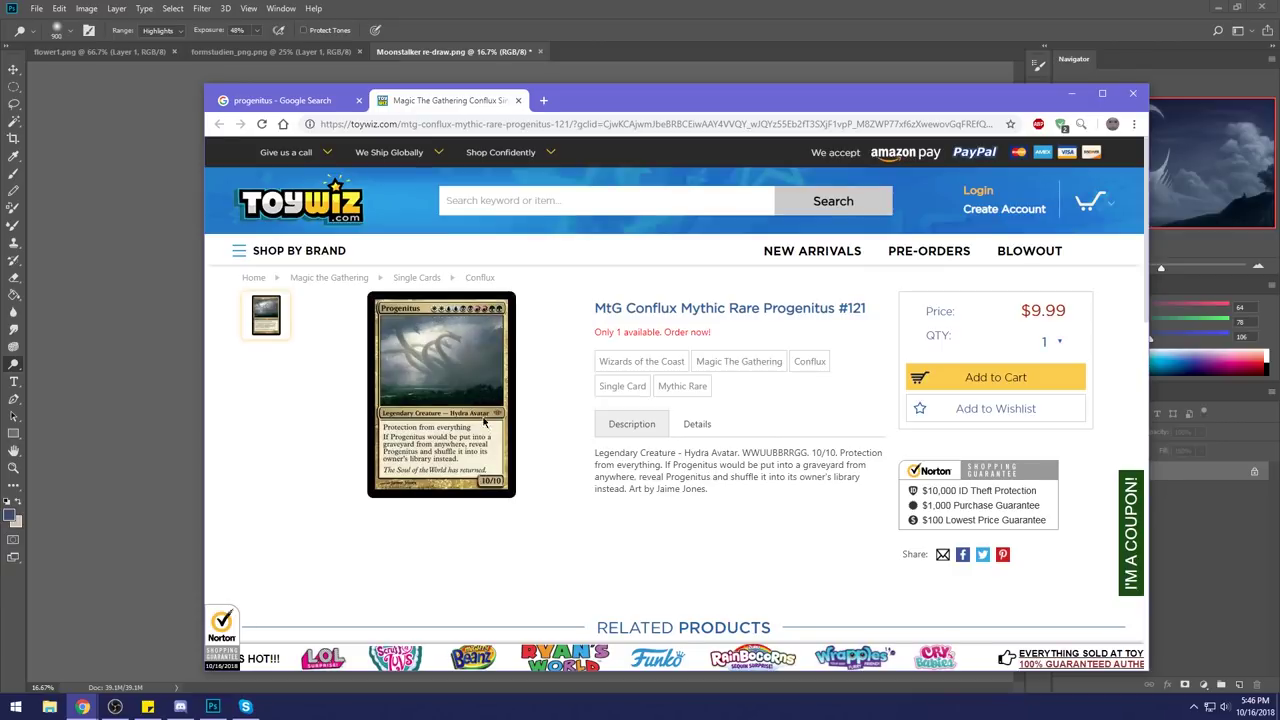
pyautogui.click(341, 101)
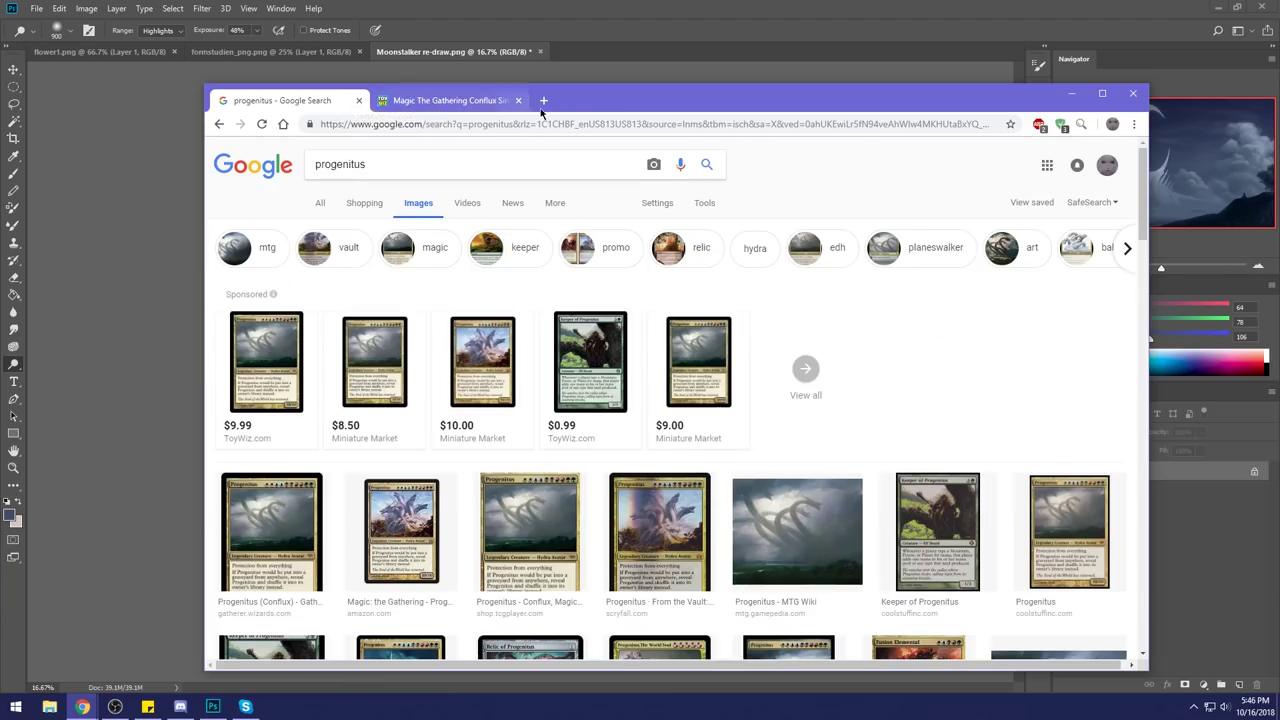
pyautogui.click(1072, 94)
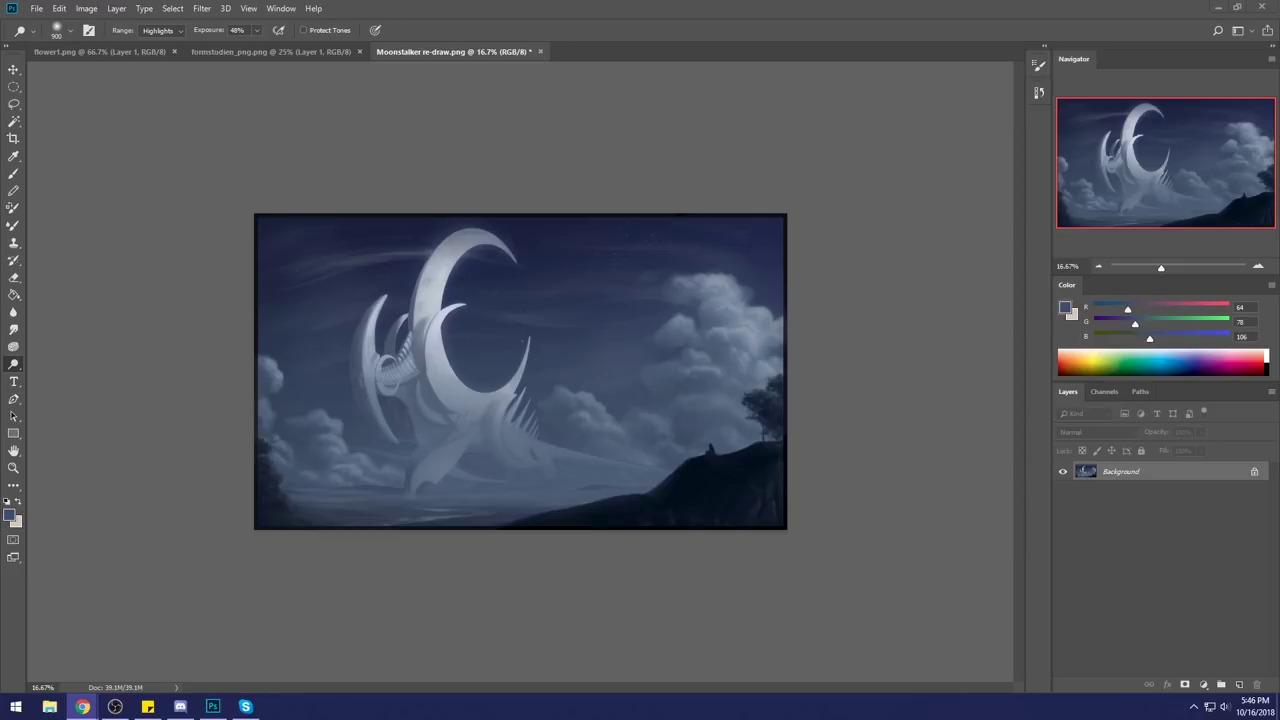
# Save and close the Moonstalker re-draw, switch to flower1.png, and shrink the dodge brush to 125.
pyautogui.click(540, 52)
pyautogui.click(586, 263)
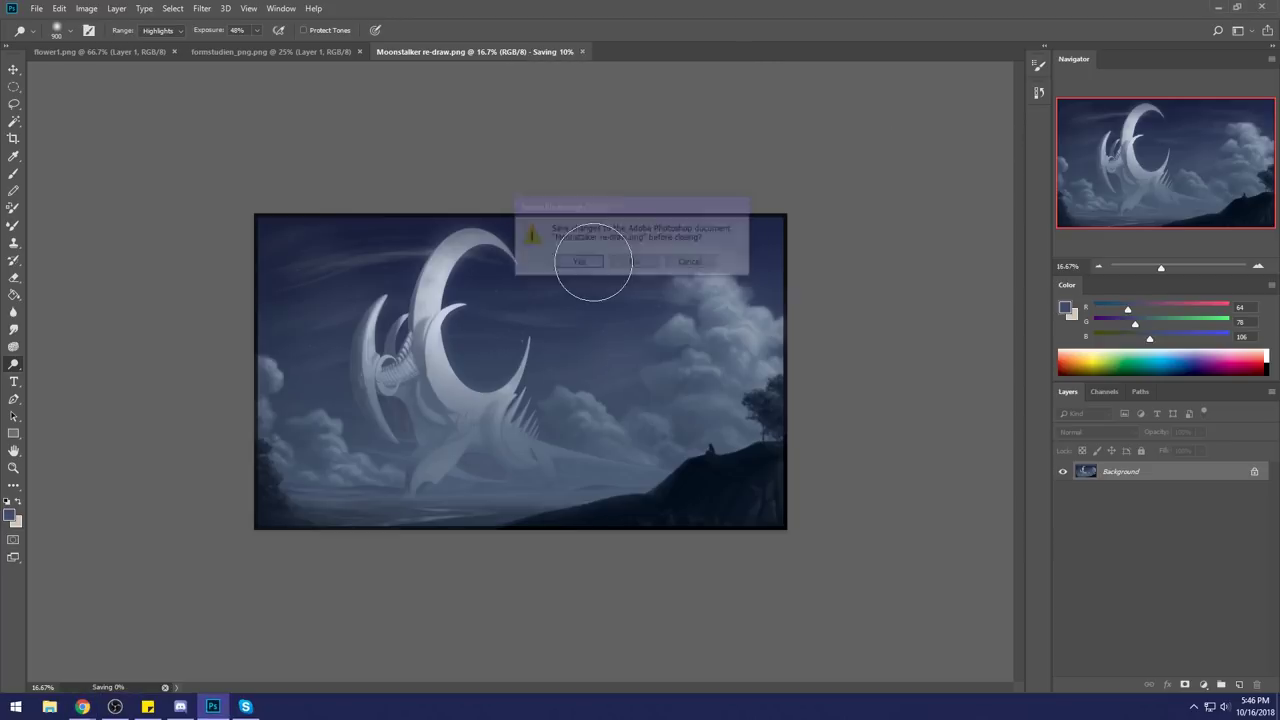
pyautogui.click(224, 53)
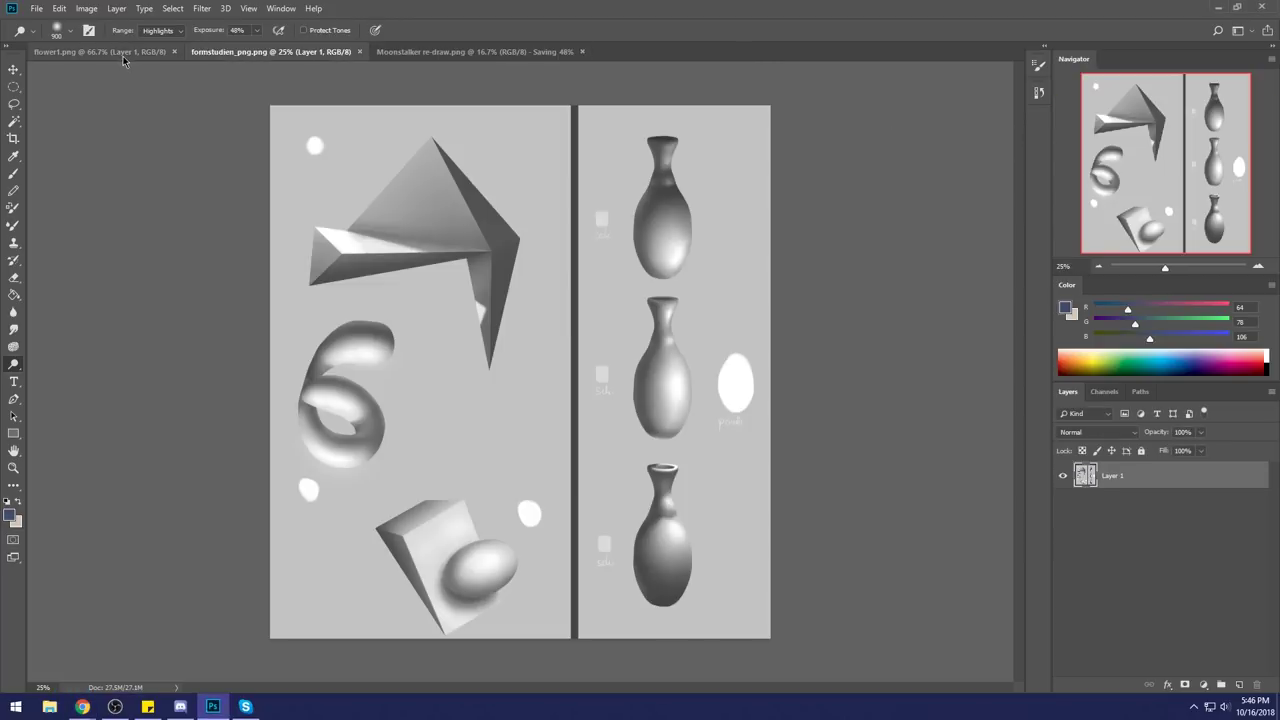
pyautogui.click(123, 56)
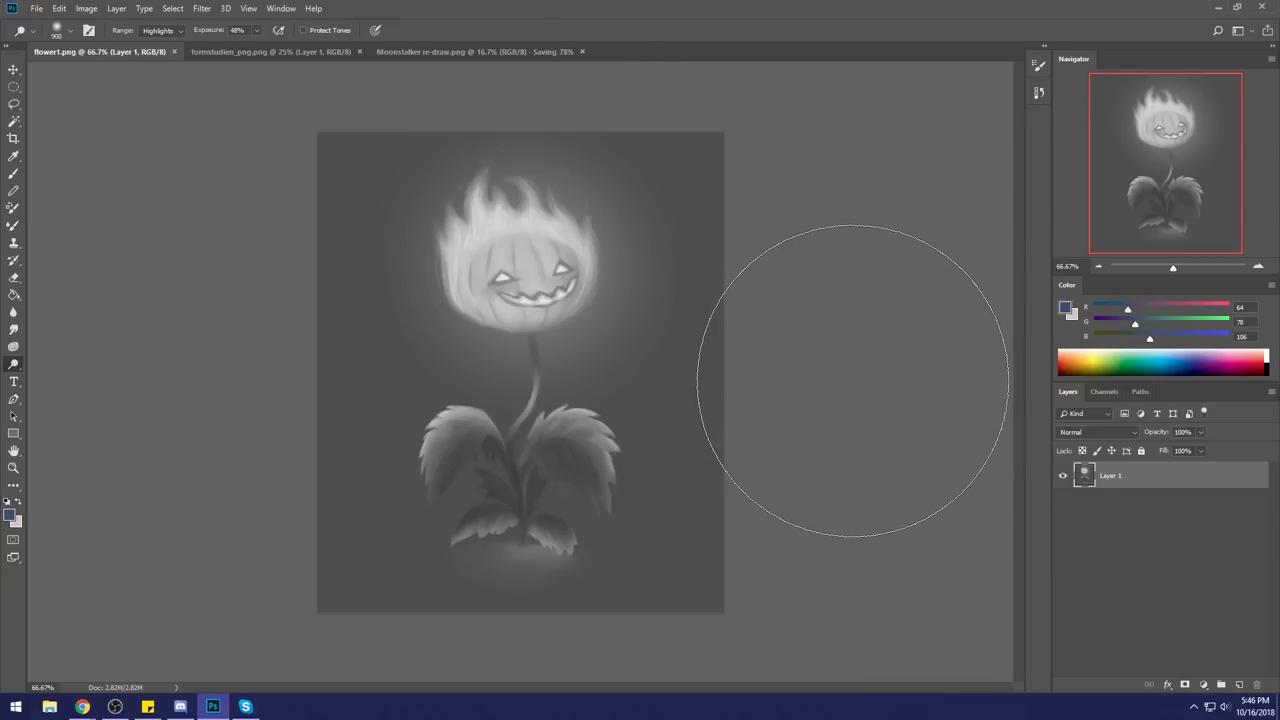
pyautogui.press('[')
pyautogui.press('[')
pyautogui.press('[')
pyautogui.press('[')
pyautogui.press('[')
pyautogui.press('[')
pyautogui.press('[')
pyautogui.press('[')
pyautogui.press('[')
pyautogui.press('[')
pyautogui.press('[')
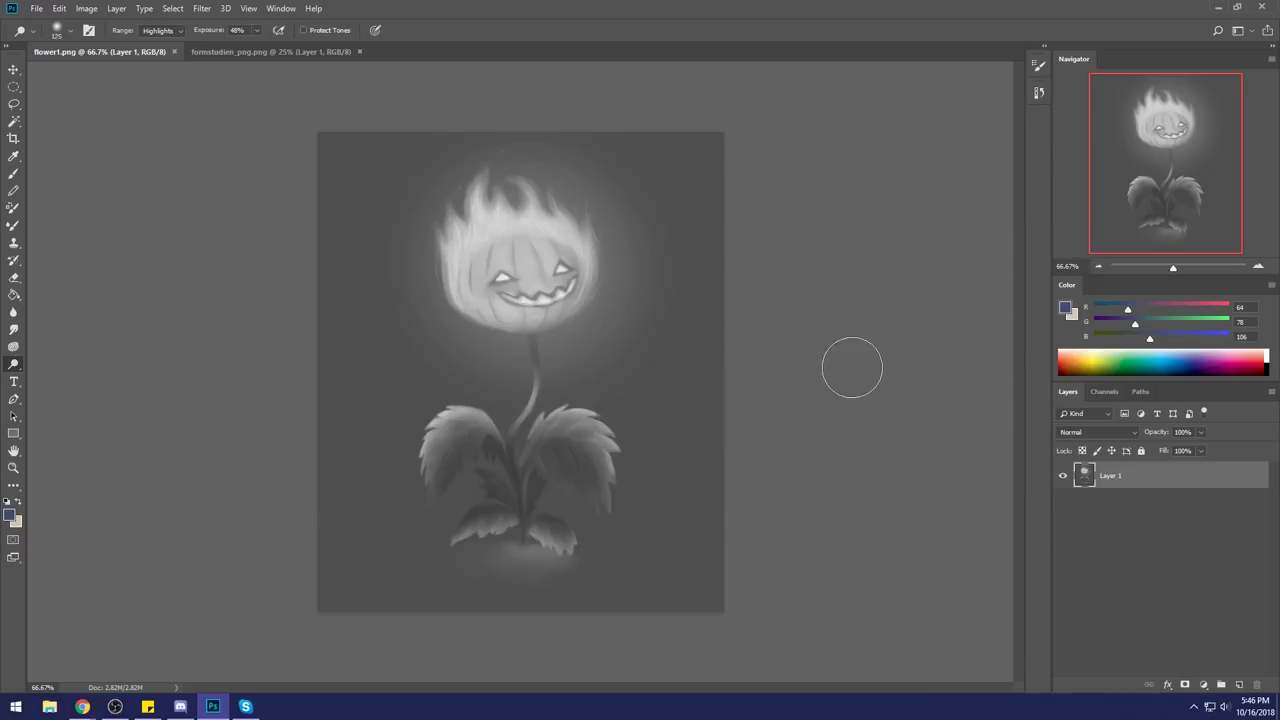
# Apply Levels with black point 57, midtone 1.00 and white point 238.
pyautogui.hotkey('ctrl', 'l')
pyautogui.moveTo(913, 421); pyautogui.dragTo(960, 430)
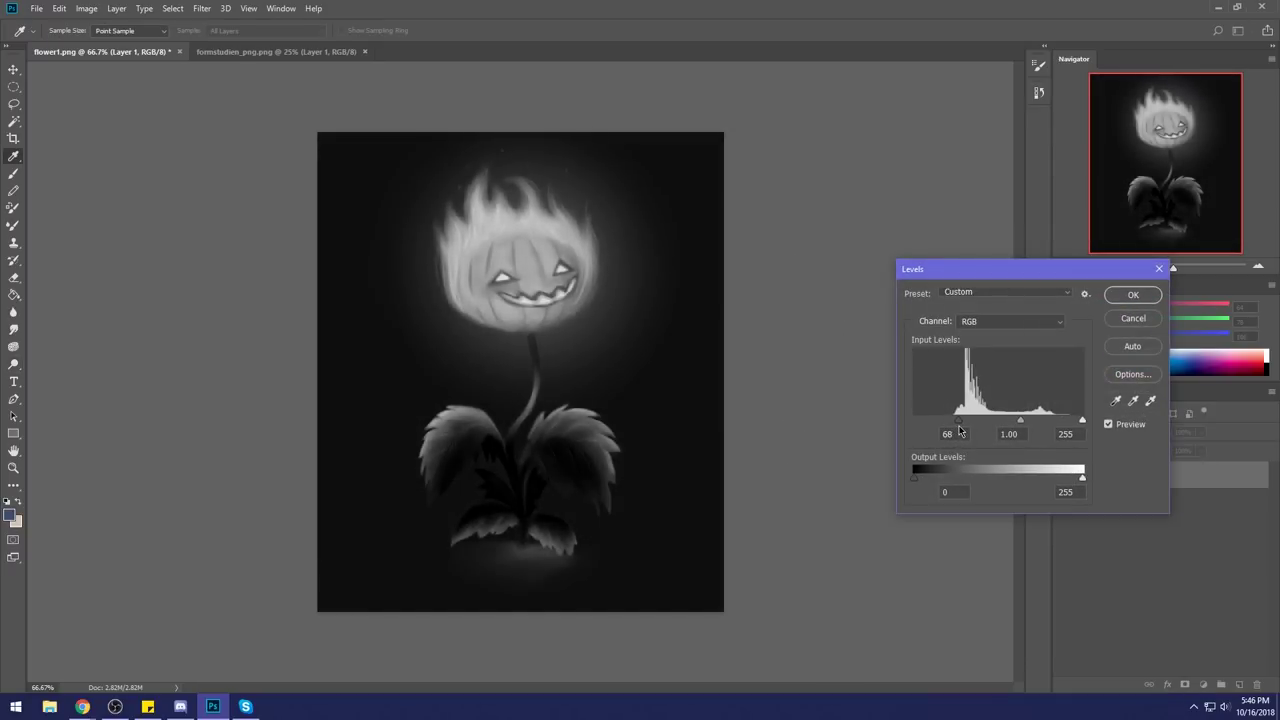
pyautogui.moveTo(1082, 421); pyautogui.dragTo(1058, 422)
pyautogui.moveTo(958, 426); pyautogui.dragTo(951, 425)
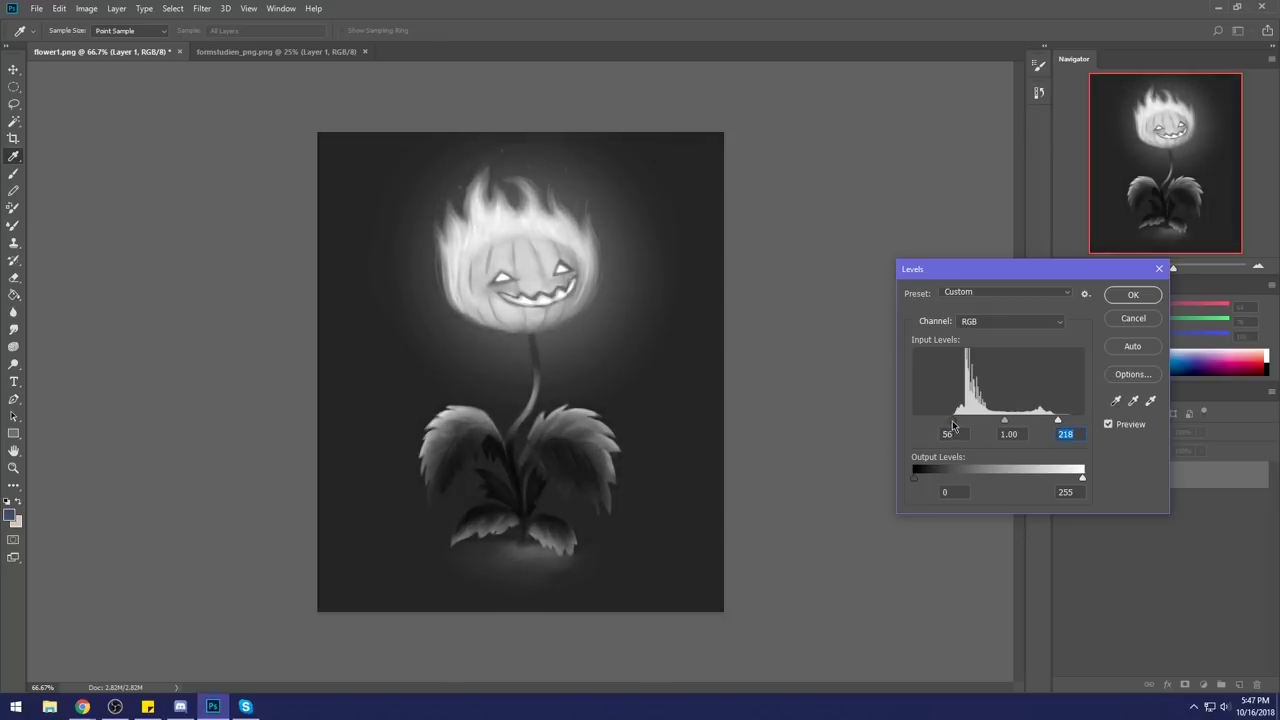
pyautogui.moveTo(1055, 423); pyautogui.dragTo(1071, 421)
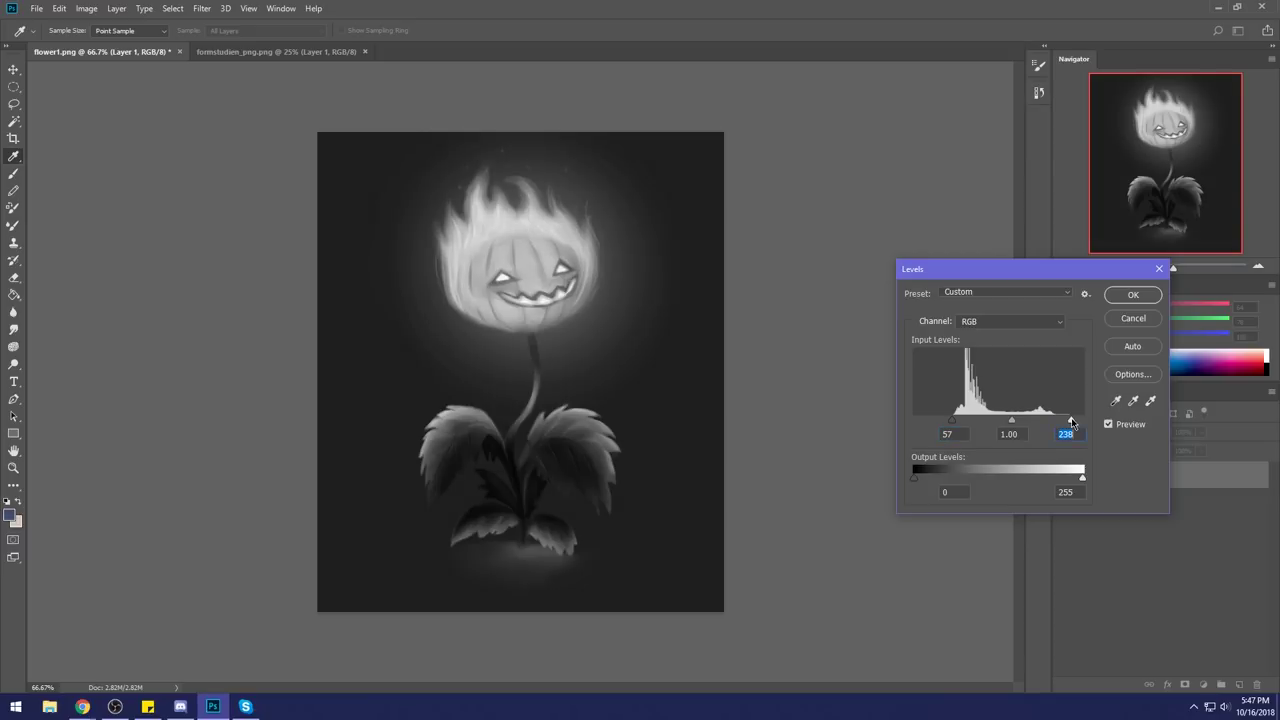
pyautogui.click(1133, 294)
pyautogui.press('o')
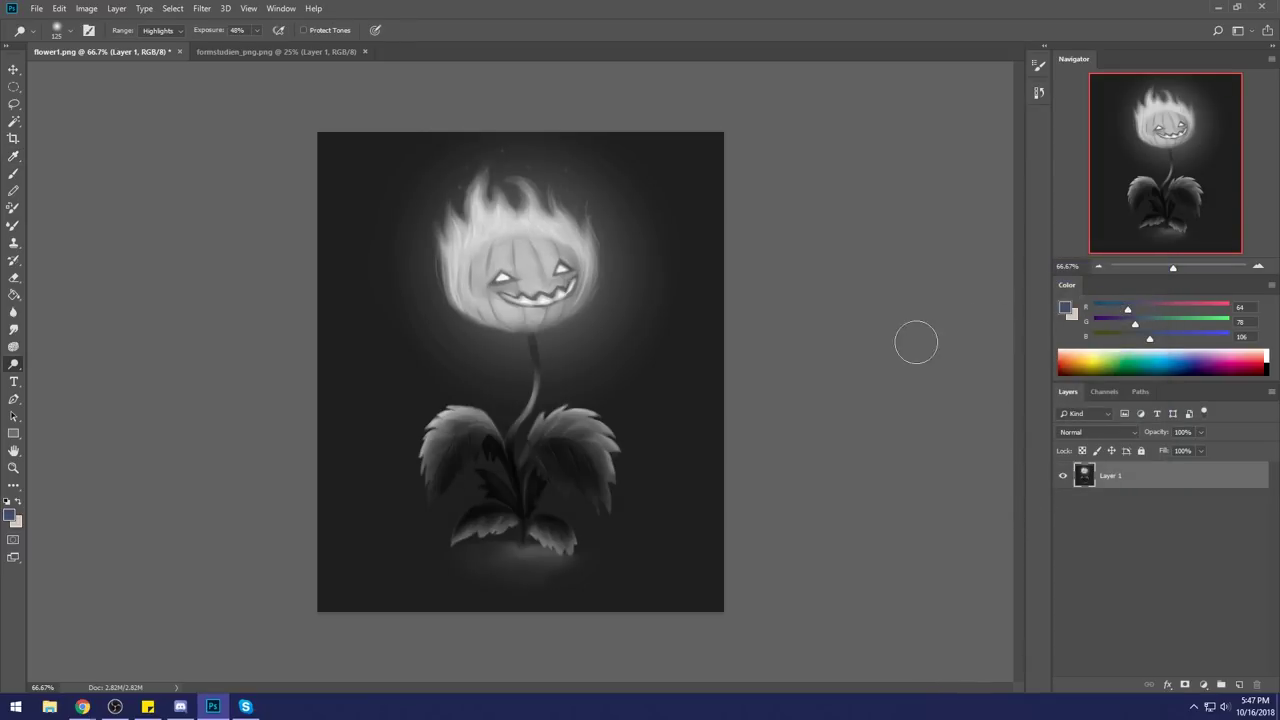
pyautogui.rightClick(19, 368)
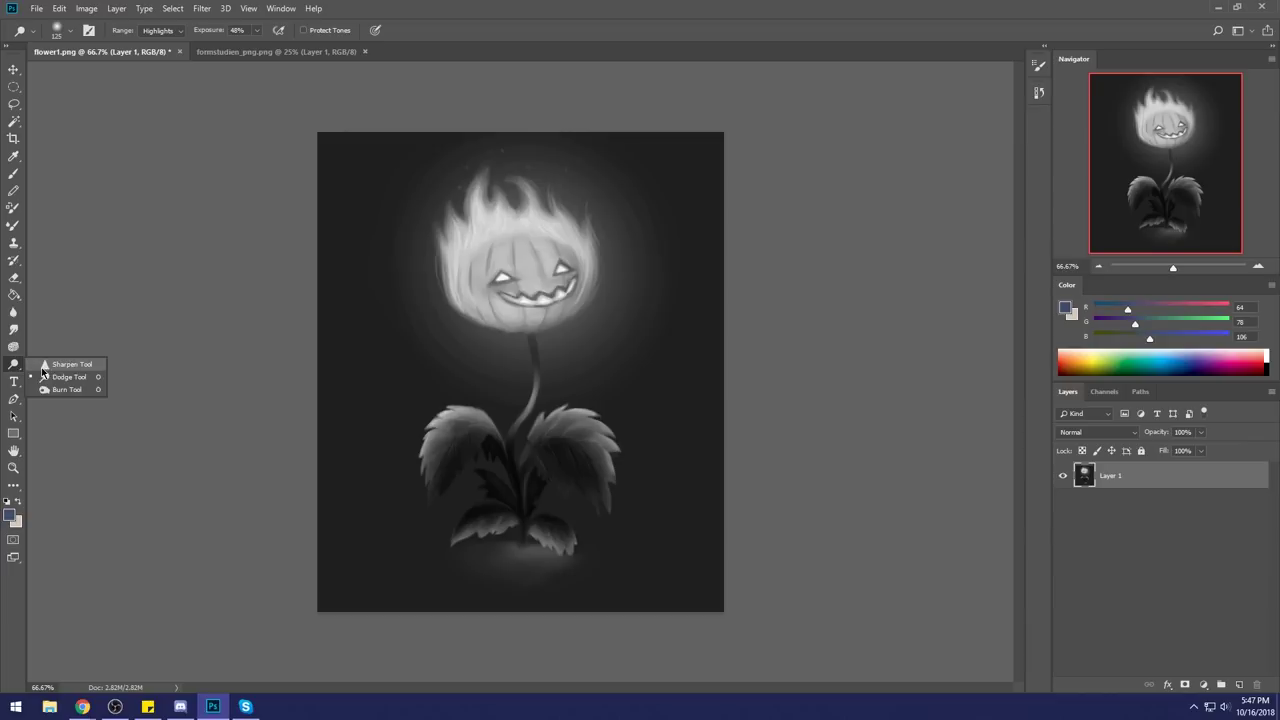
# Burn the glow around the pumpkin head, then bring up the candle flame results in Chrome.
pyautogui.click(62, 376)
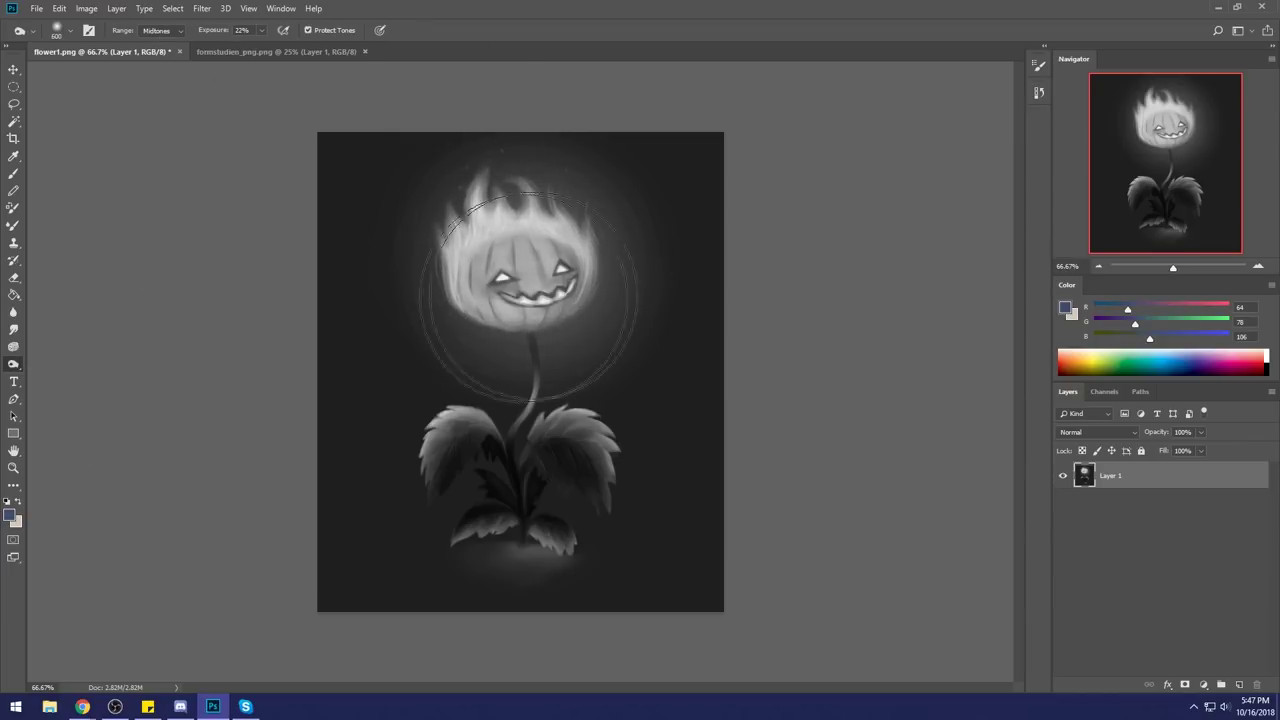
pyautogui.moveTo(514, 271)
pyautogui.mouseDown()
pyautogui.moveTo(565, 242)
pyautogui.moveTo(504, 305)
pyautogui.moveTo(539, 306)
pyautogui.moveTo(559, 253)
pyautogui.moveTo(530, 296)
pyautogui.mouseUp()
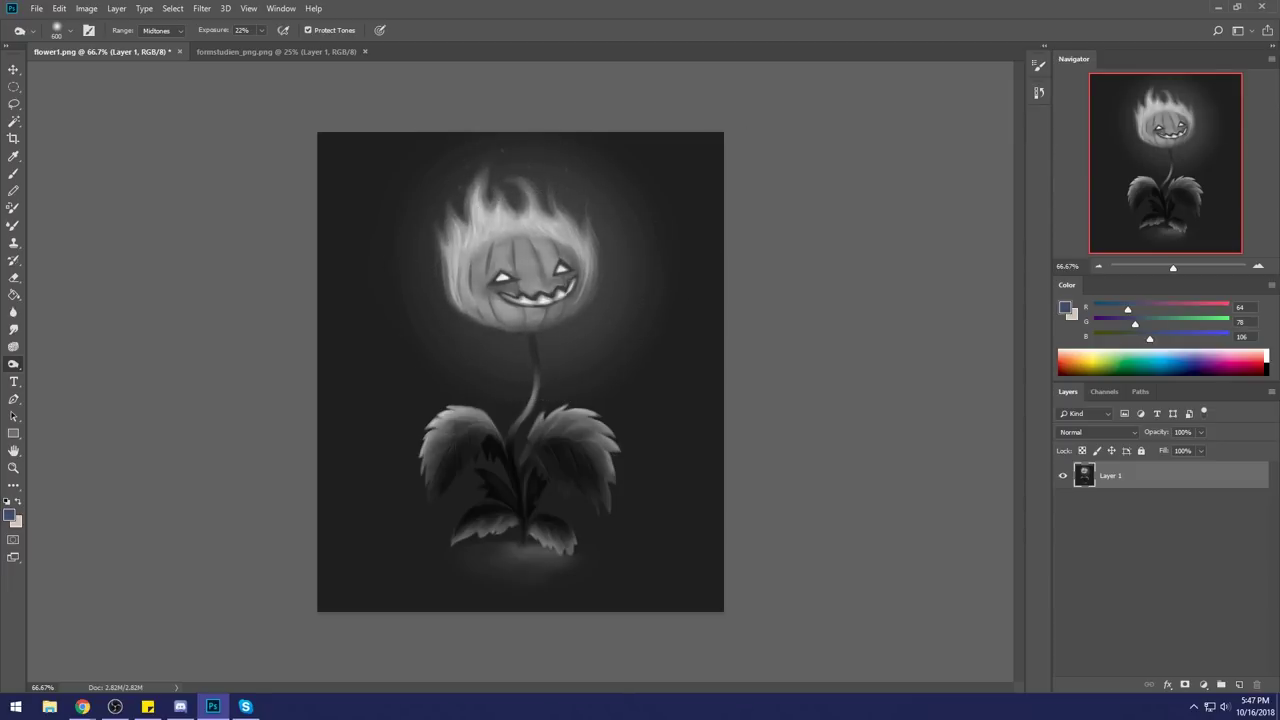
pyautogui.click(82, 706)
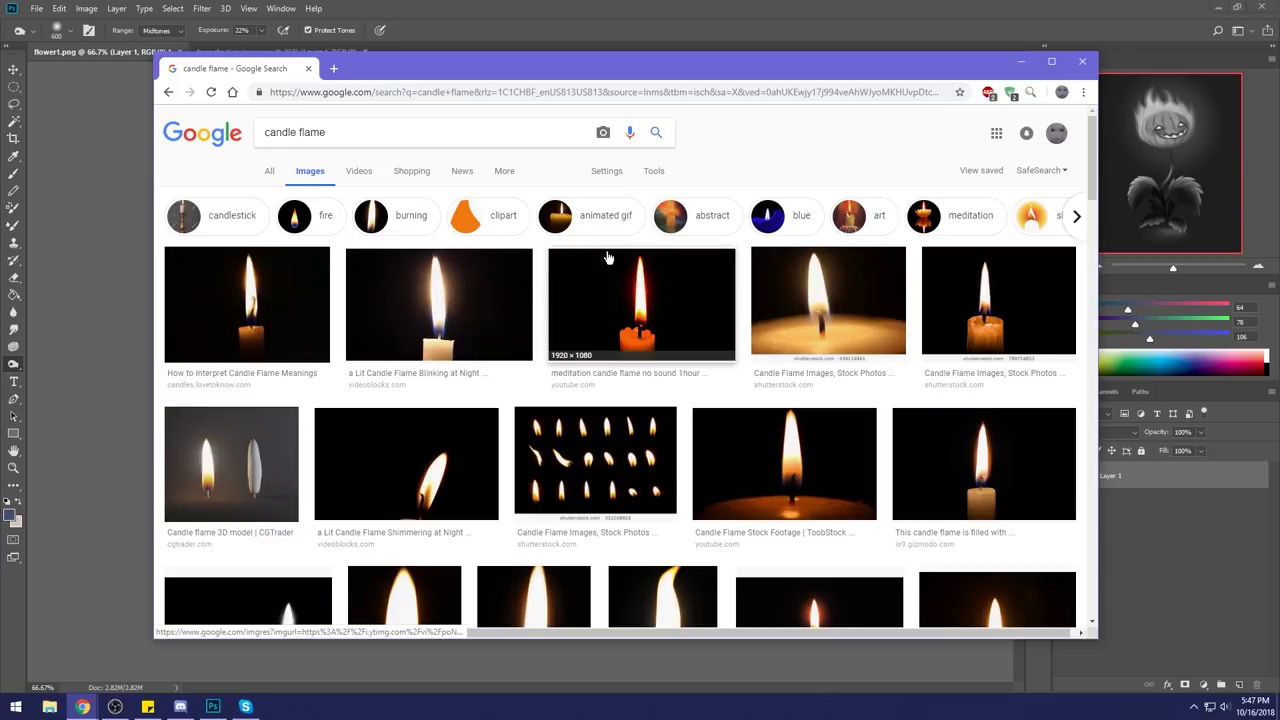
# Preview the candle-on-white image from the candle flame results.
pyautogui.scroll(-10, 750, 302)
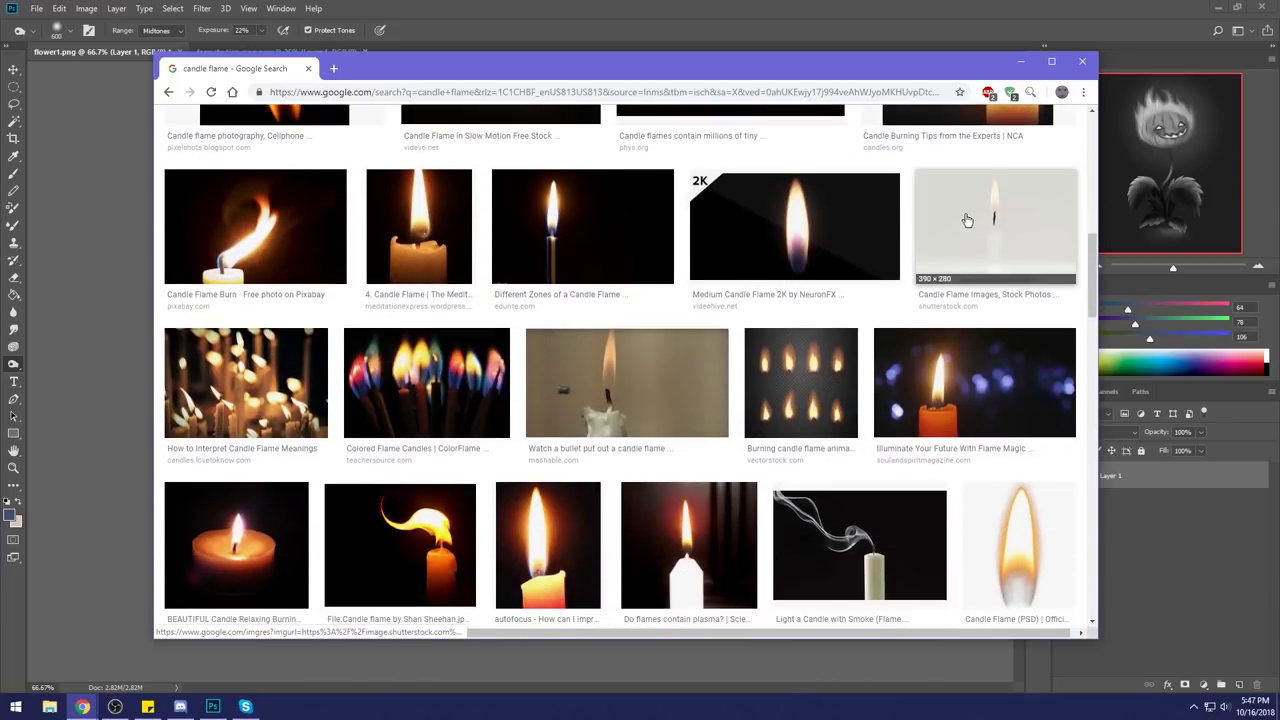
pyautogui.click(966, 216)
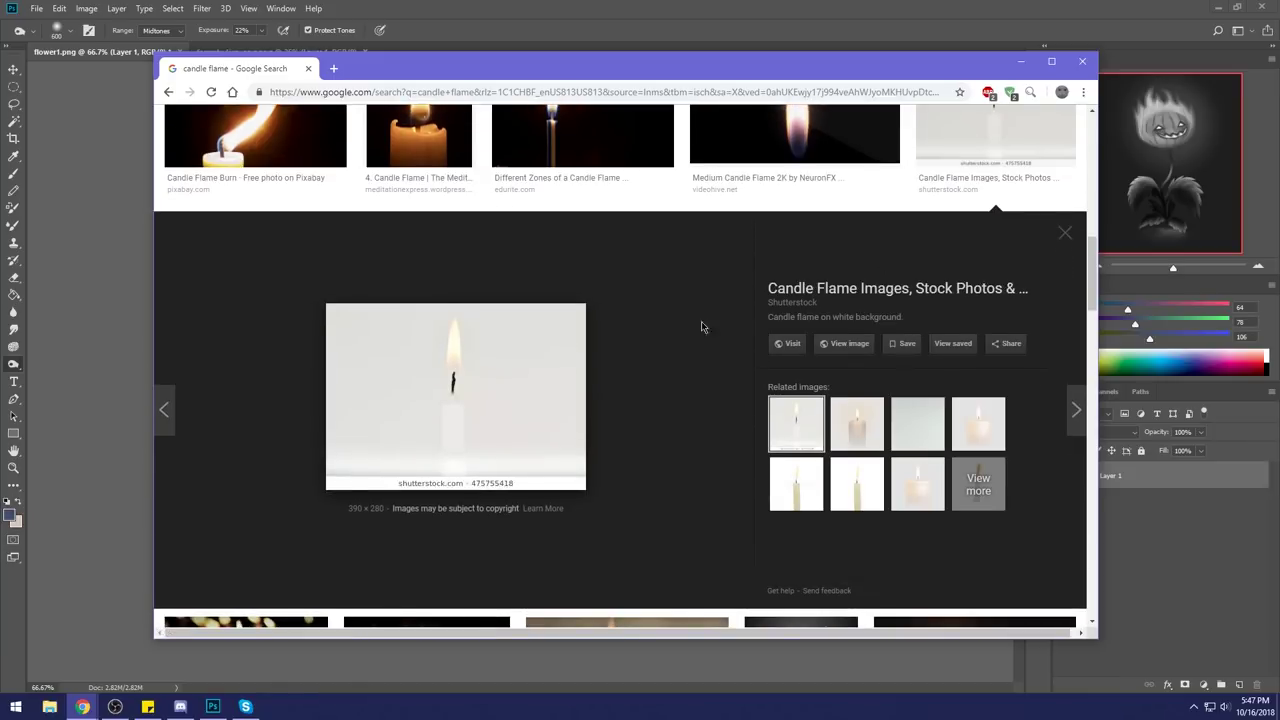
pyautogui.scroll(8, 914, 309)
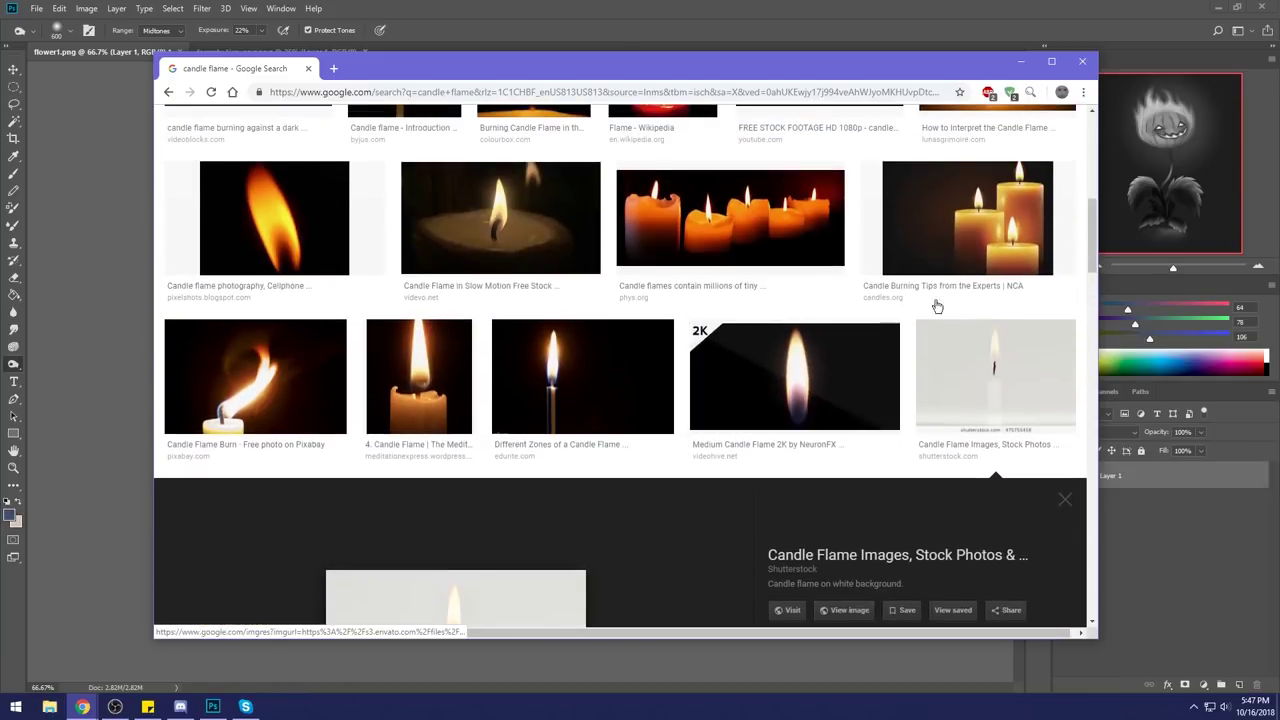
pyautogui.scroll(2, 1008, 398)
pyautogui.scroll(-6, 1008, 391)
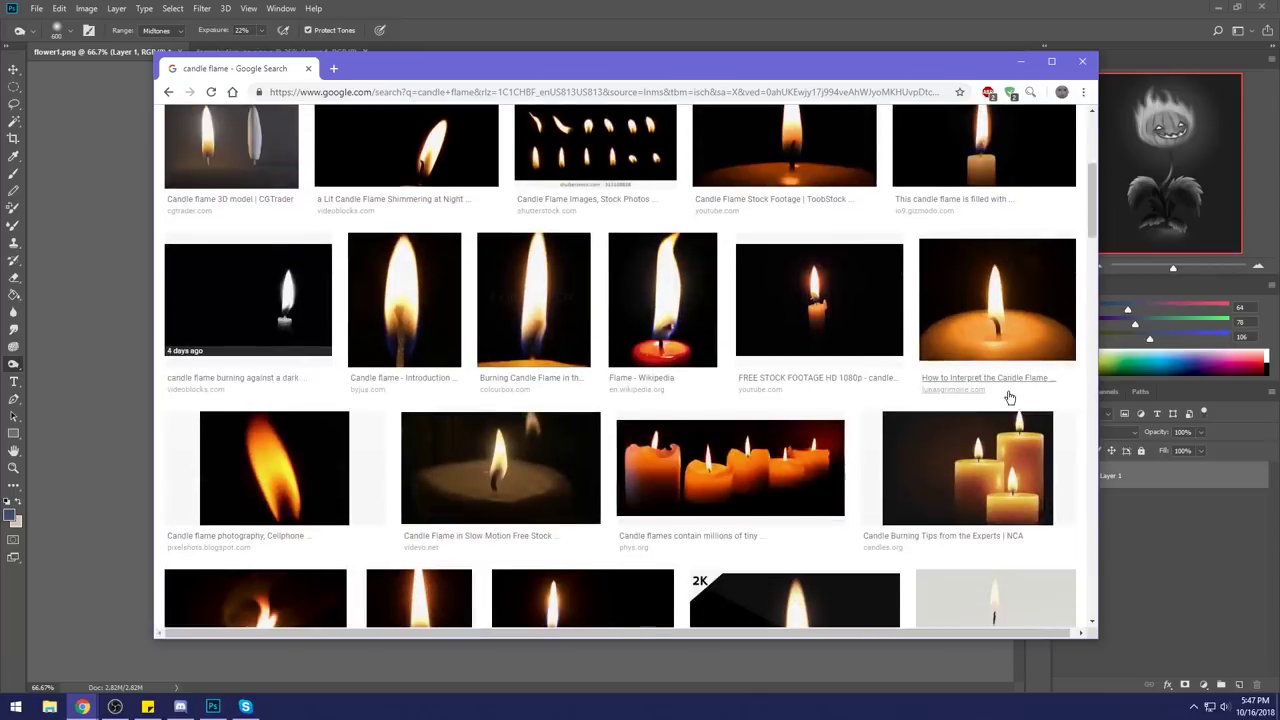
pyautogui.click(1064, 483)
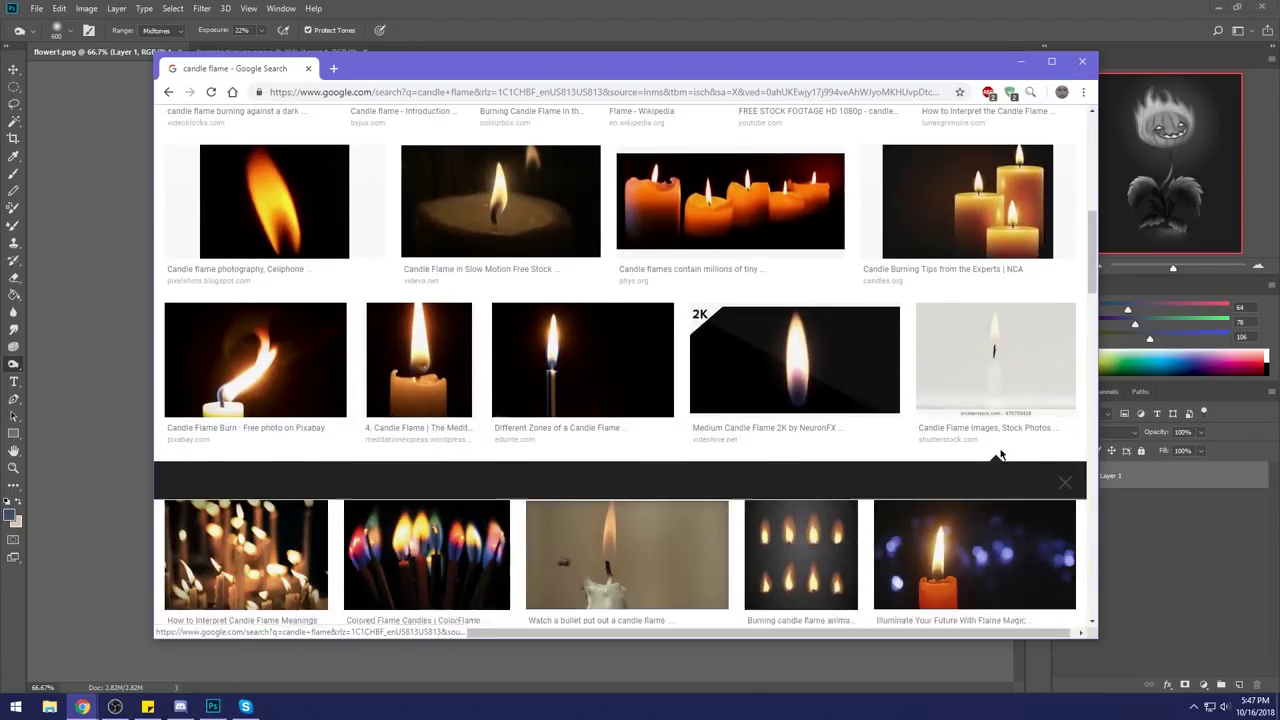
pyautogui.scroll(-3, 958, 400)
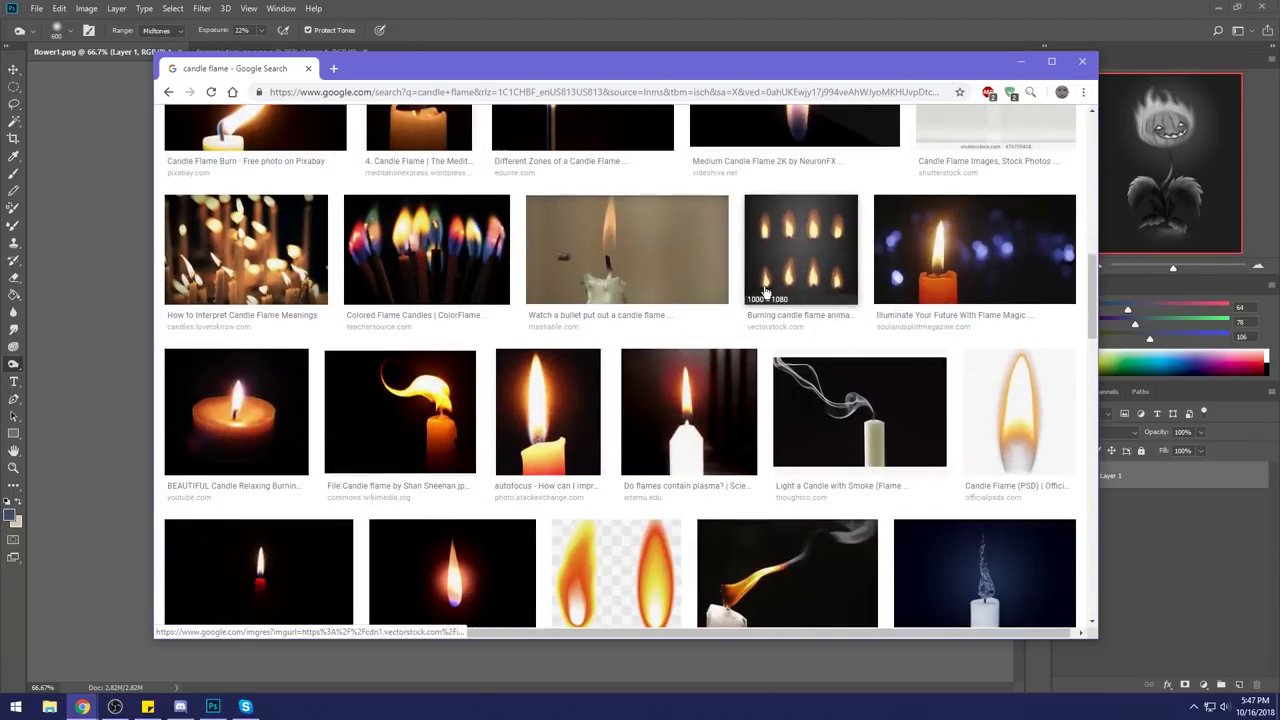
pyautogui.click(955, 135)
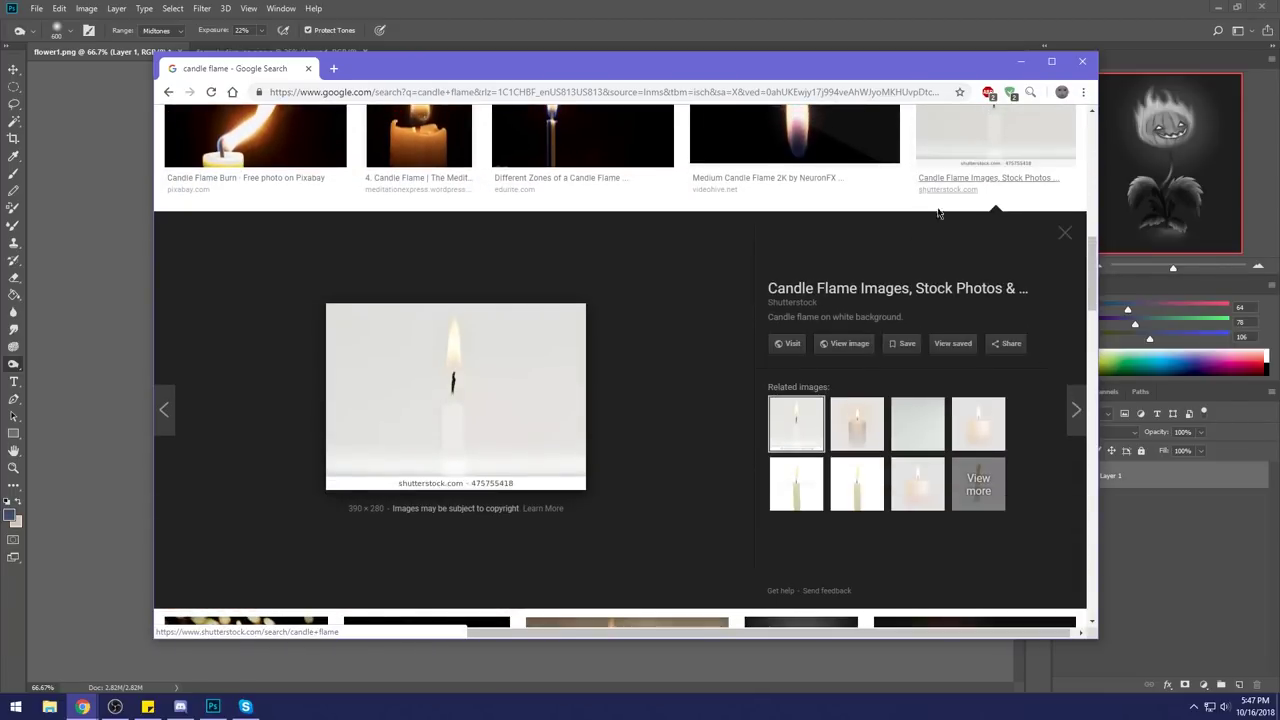
pyautogui.click(1064, 234)
# Scroll through the remaining candle flame image results.
pyautogui.scroll(-5, 700, 431)
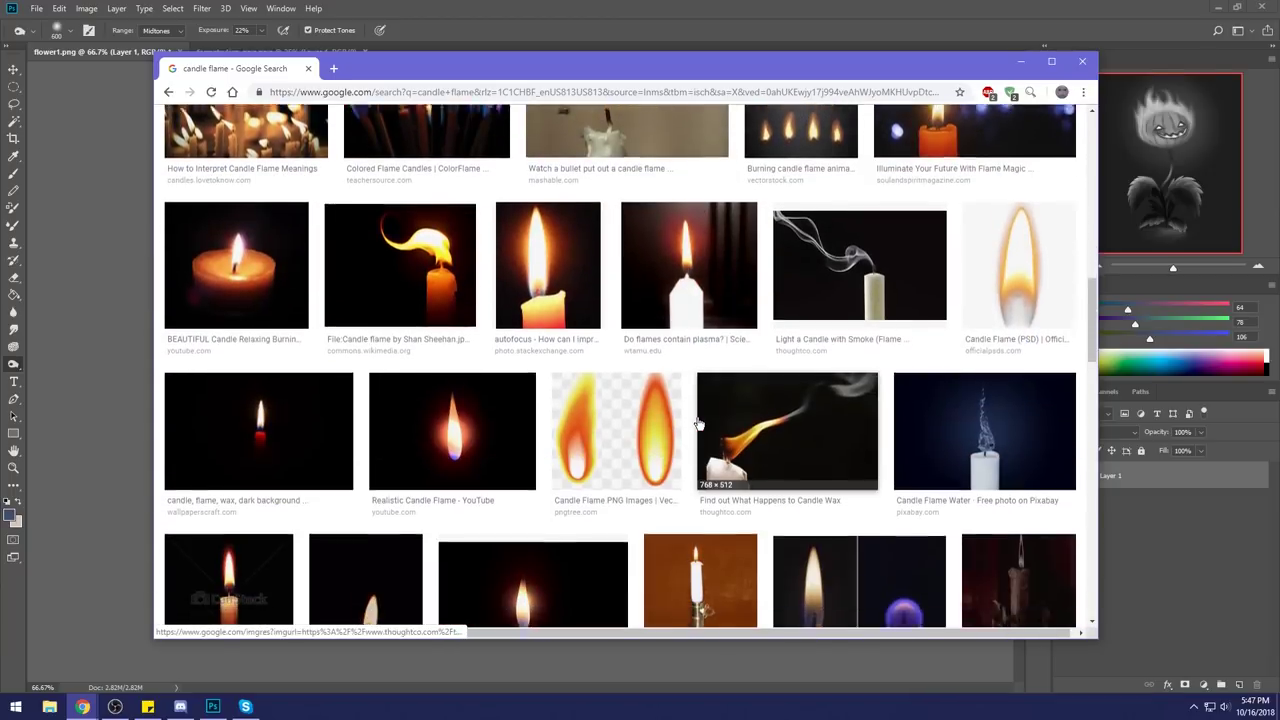
pyautogui.scroll(-3, 850, 480)
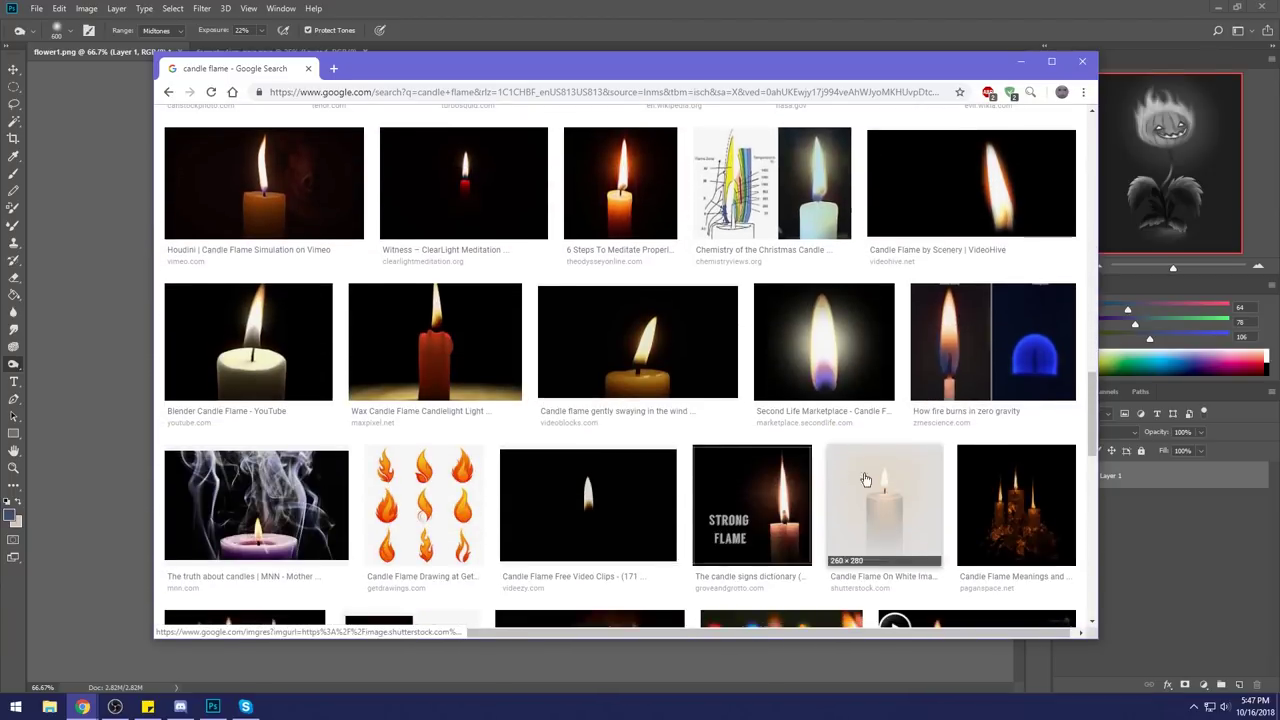
pyautogui.scroll(-1, 415, 447)
pyautogui.scroll(-3, 430, 460)
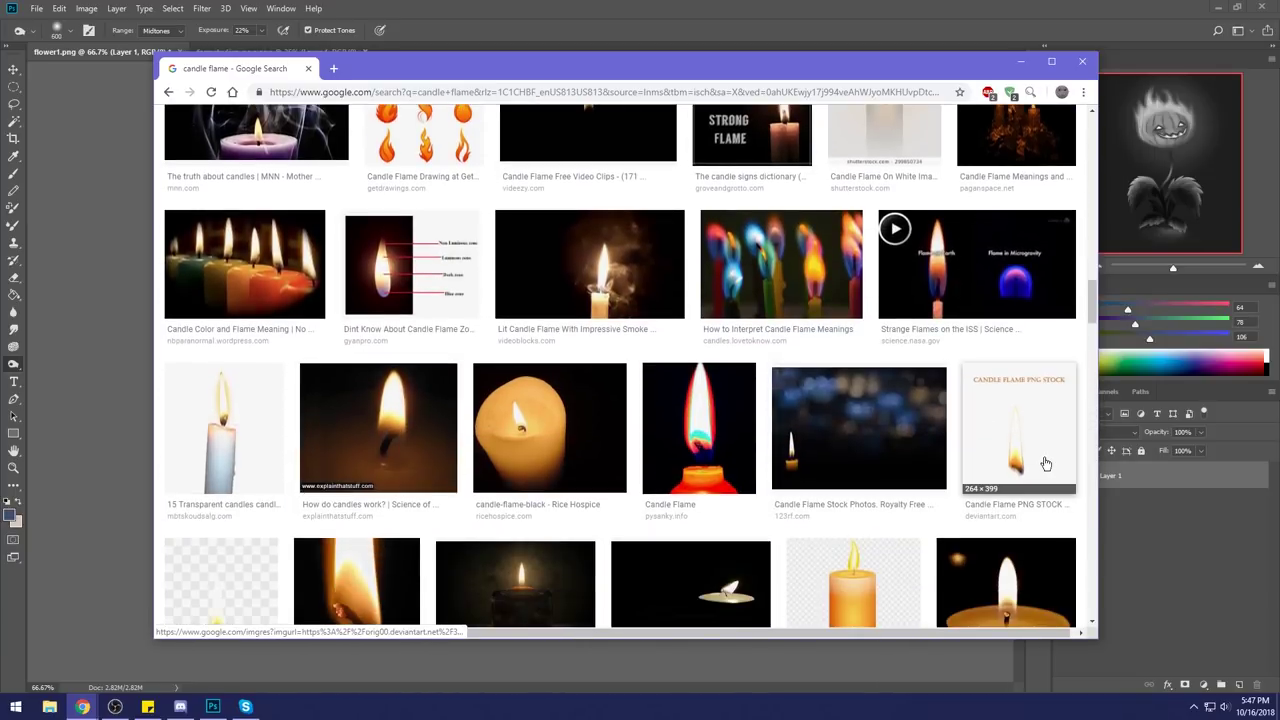
pyautogui.scroll(-3, 946, 416)
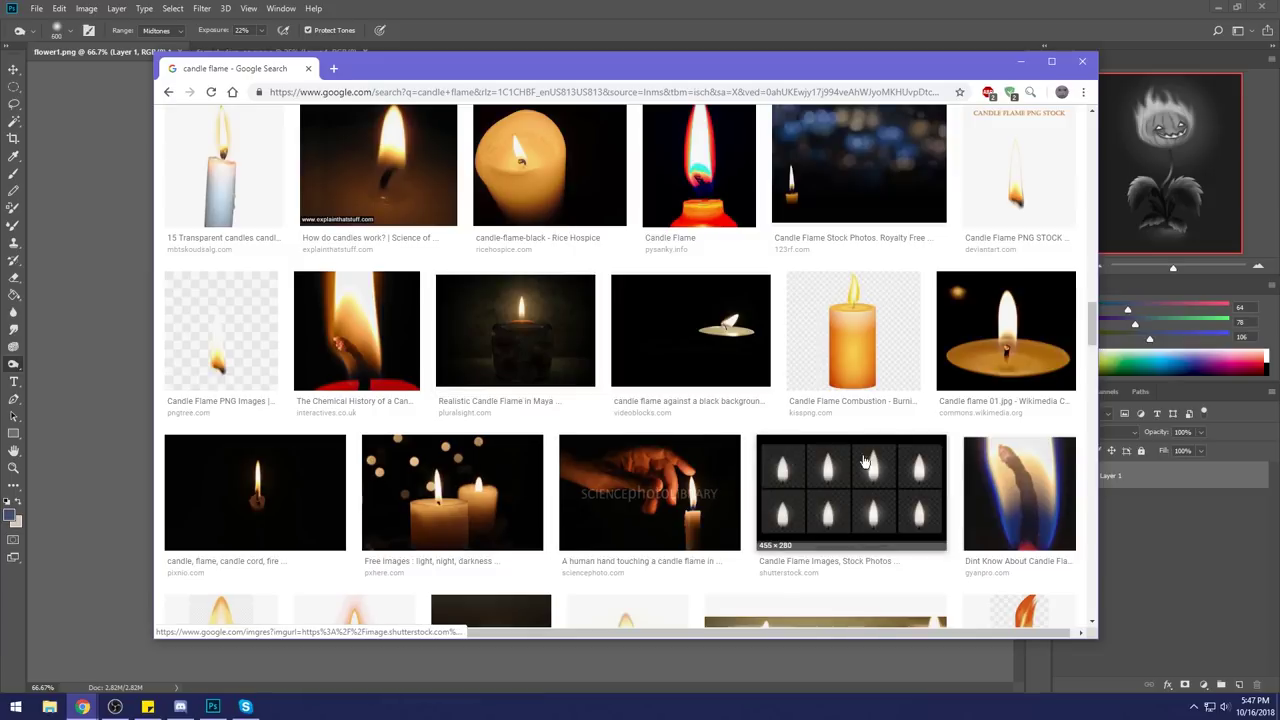
pyautogui.scroll(-2, 886, 451)
pyautogui.scroll(-1, 887, 456)
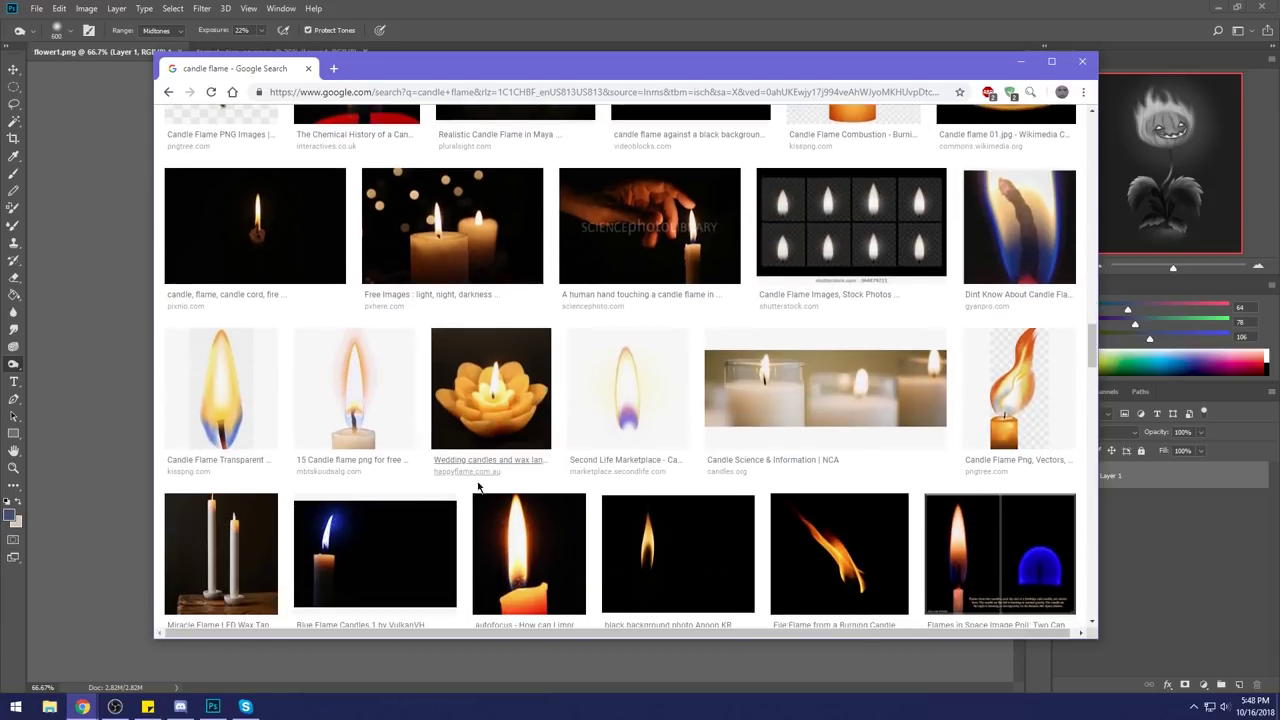
pyautogui.scroll(-1, 480, 471)
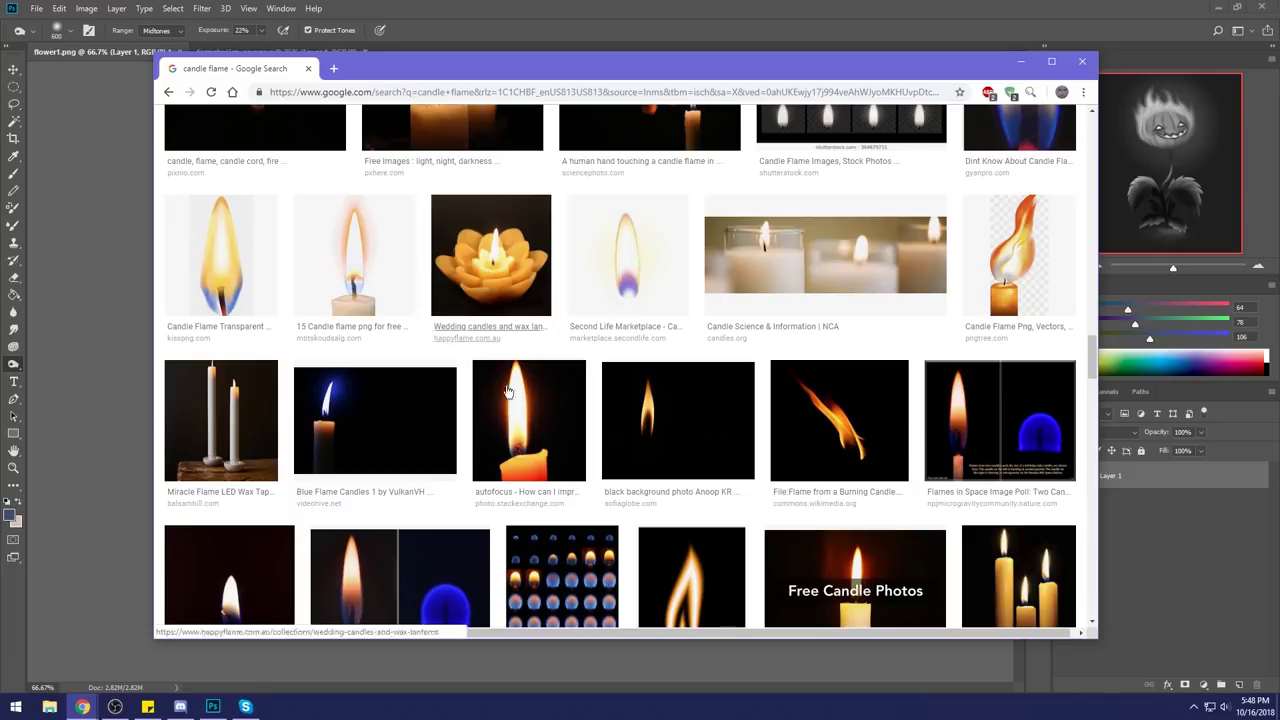
pyautogui.scroll(-3, 505, 265)
pyautogui.scroll(-8, 870, 495)
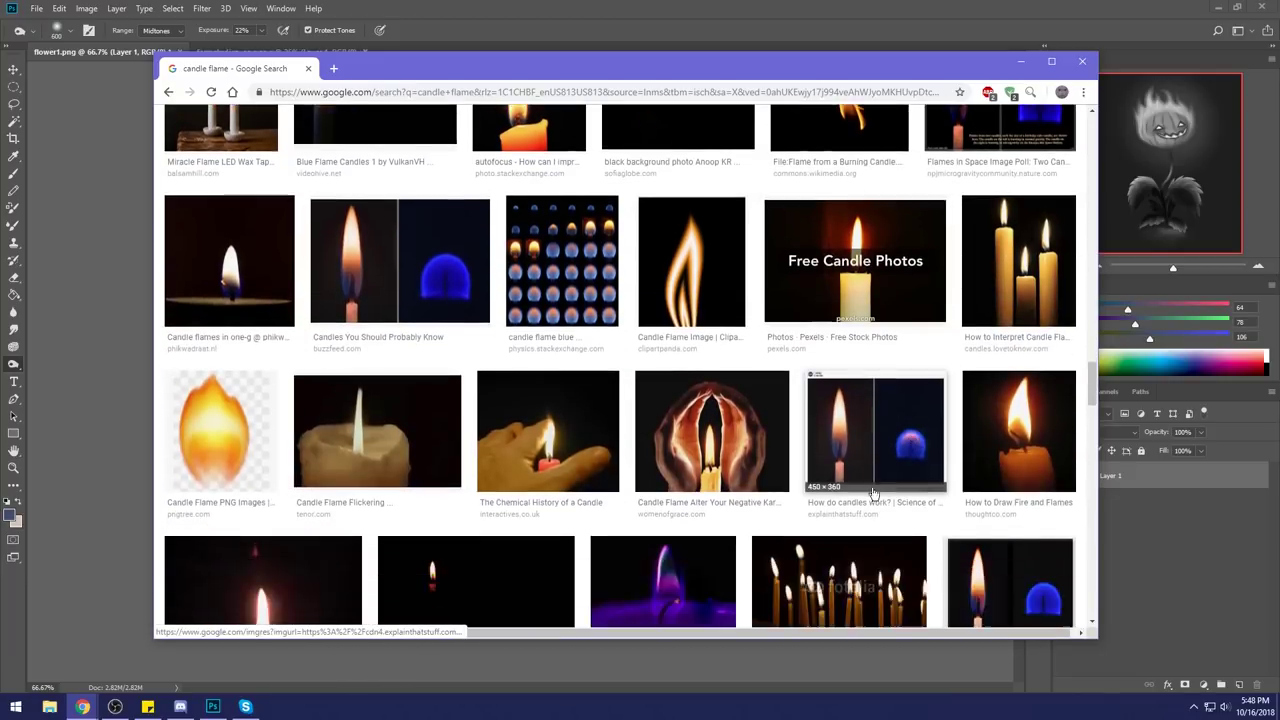
pyautogui.scroll(15, 866, 497)
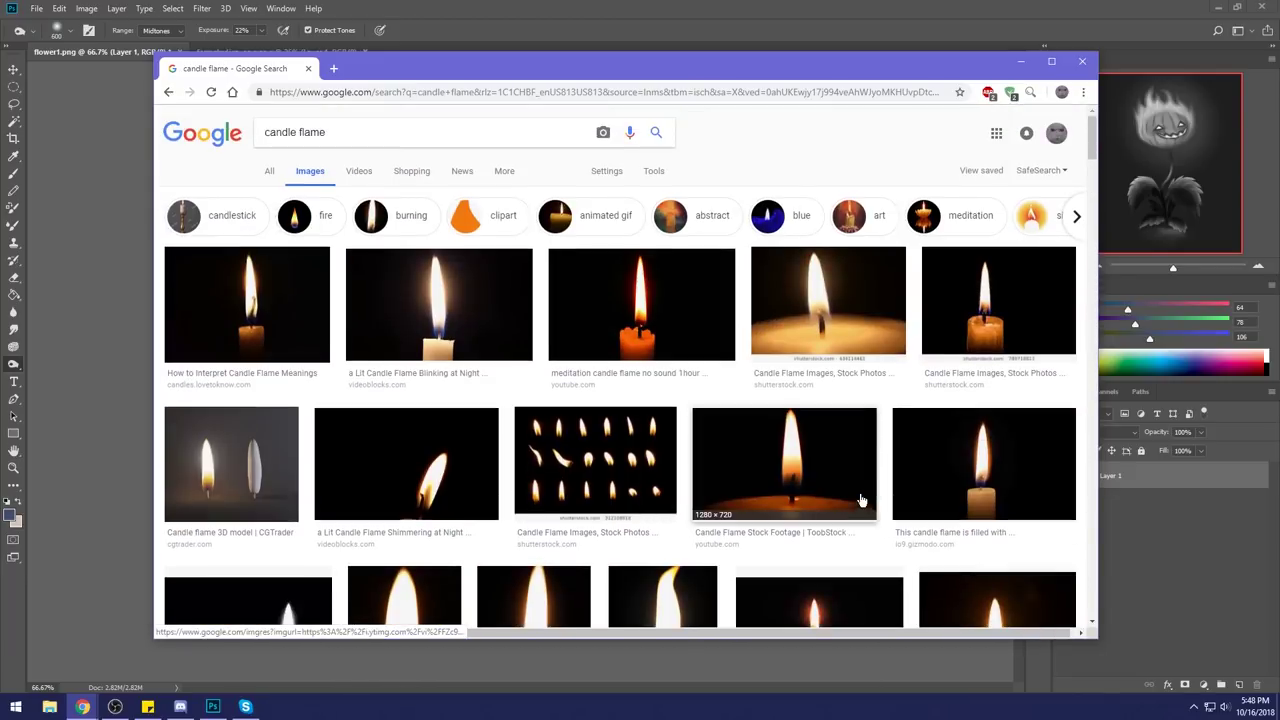
# Search Google Images for 'jackolantern' and preview the row of glowing jack-o'-lanterns.
pyautogui.moveTo(328, 132); pyautogui.dragTo(265, 127)
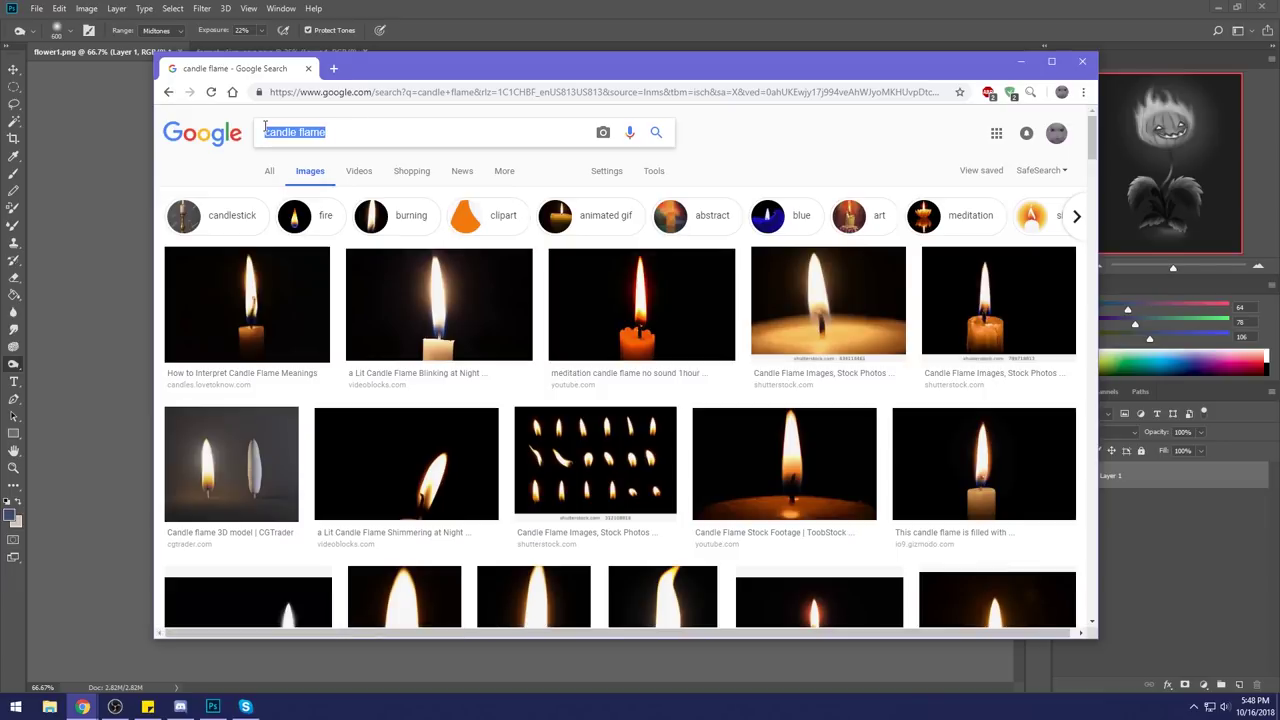
pyautogui.write('jackolantern')
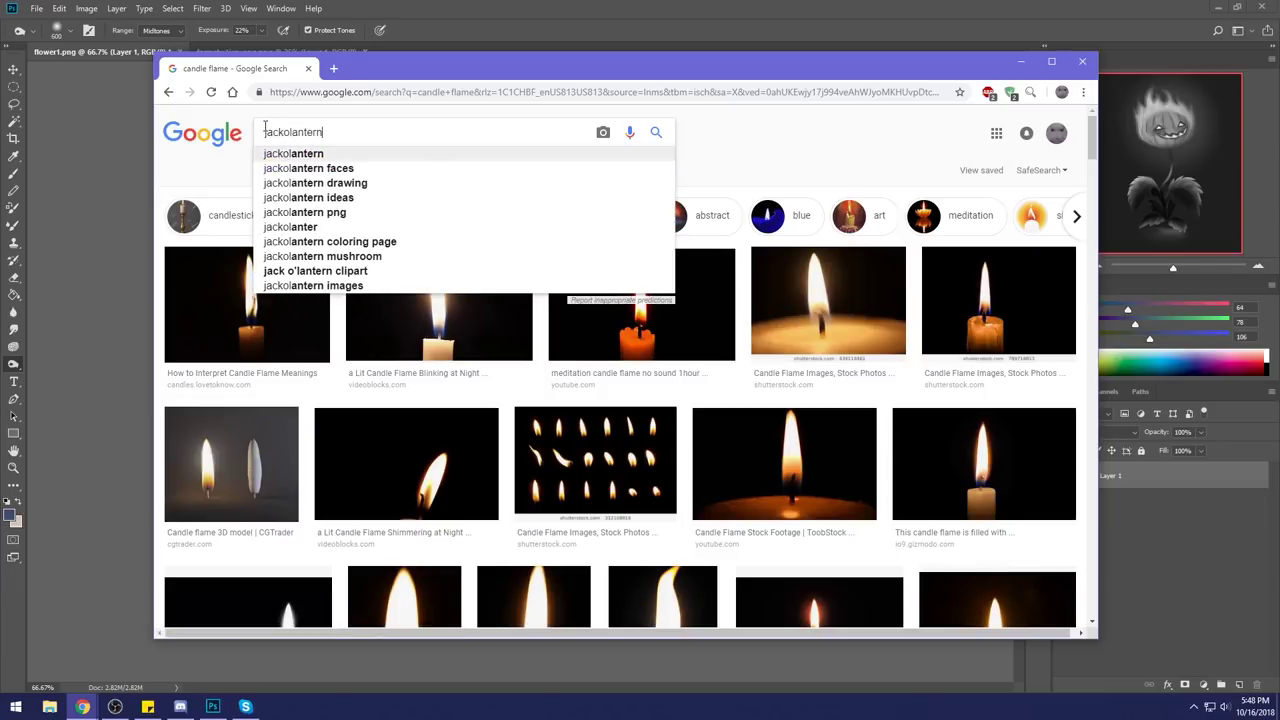
pyautogui.press('Return')
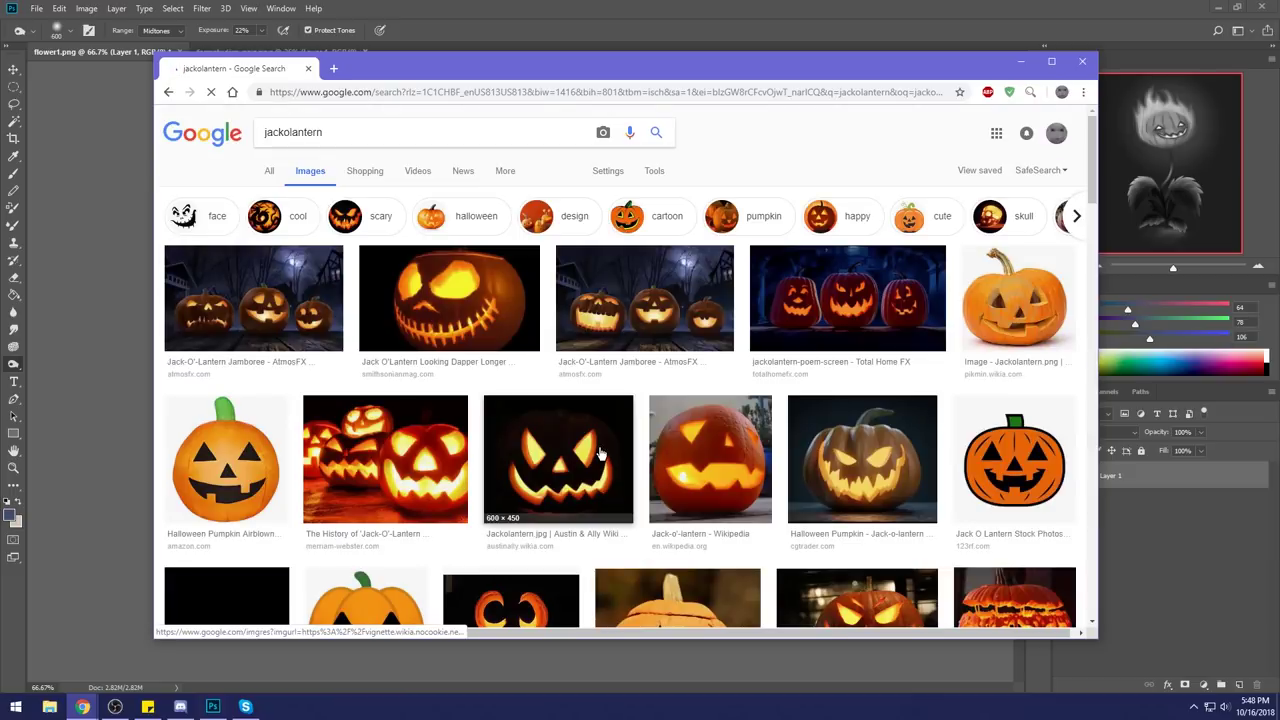
pyautogui.scroll(-2, 583, 440)
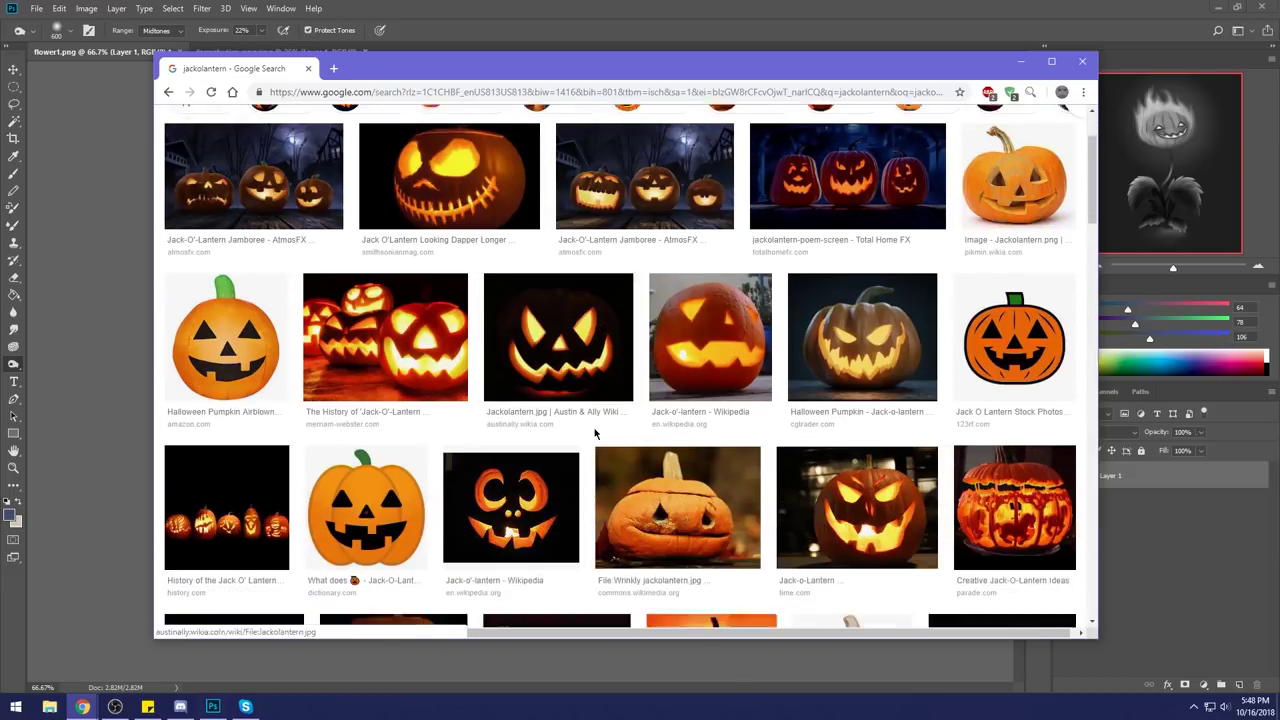
pyautogui.scroll(-2, 251, 420)
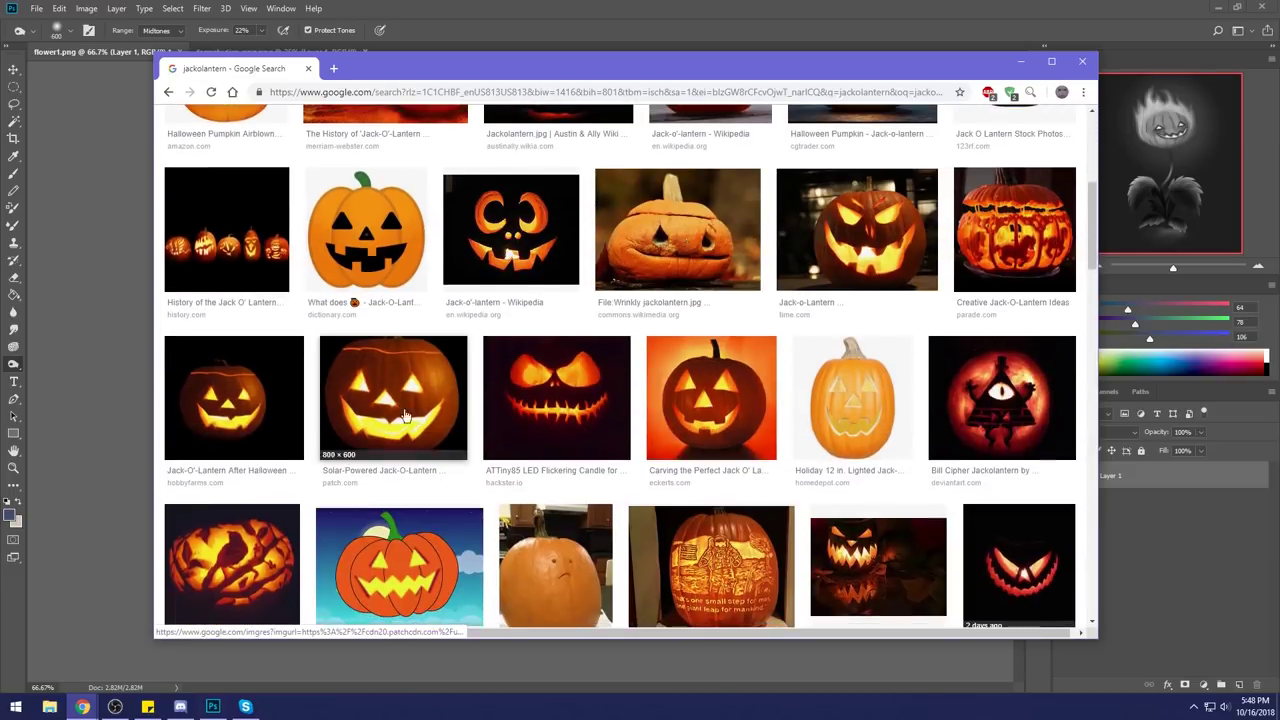
pyautogui.click(265, 253)
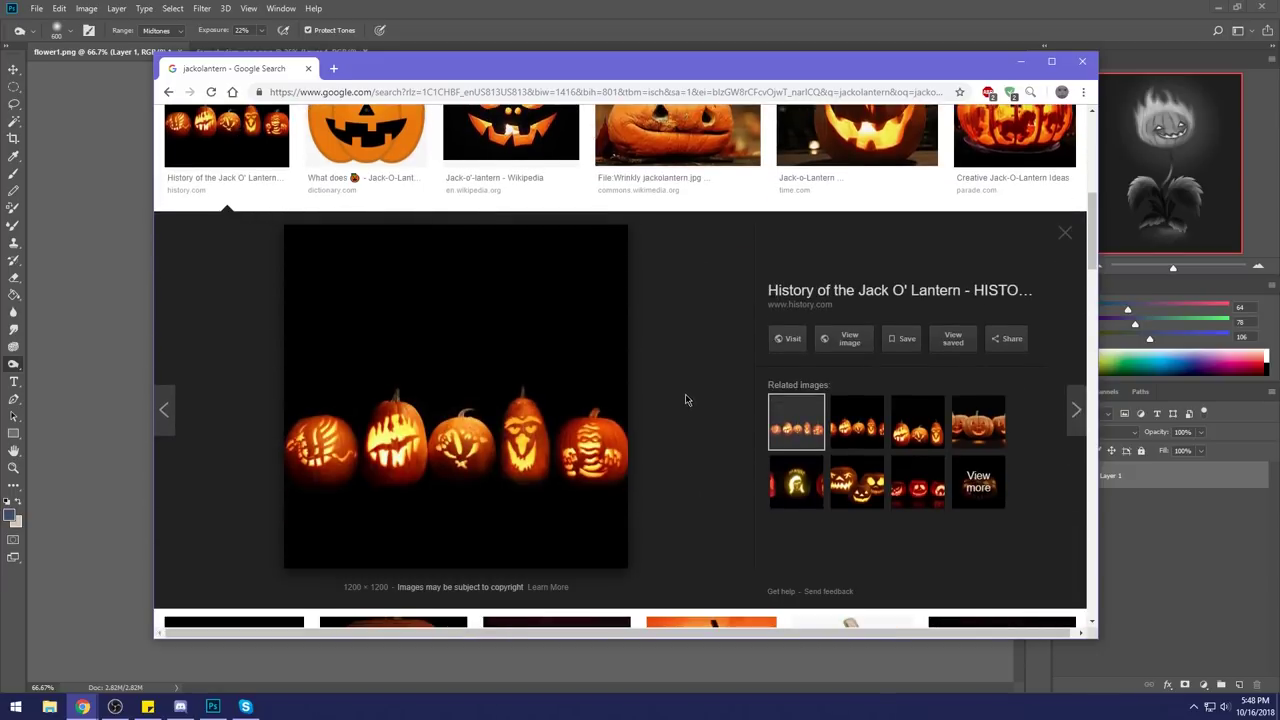
# Open the 'My jackolantern' result page, return to the results, and close Chrome.
pyautogui.scroll(-5, 700, 314)
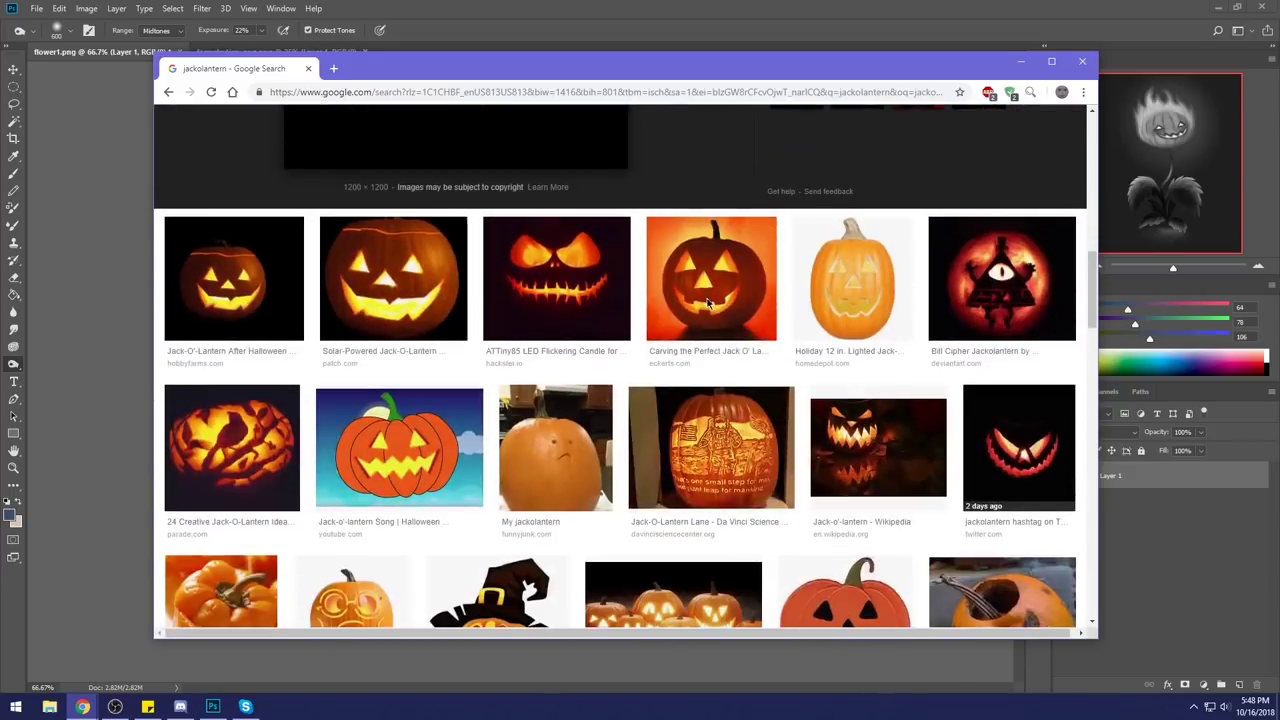
pyautogui.scroll(-1, 707, 303)
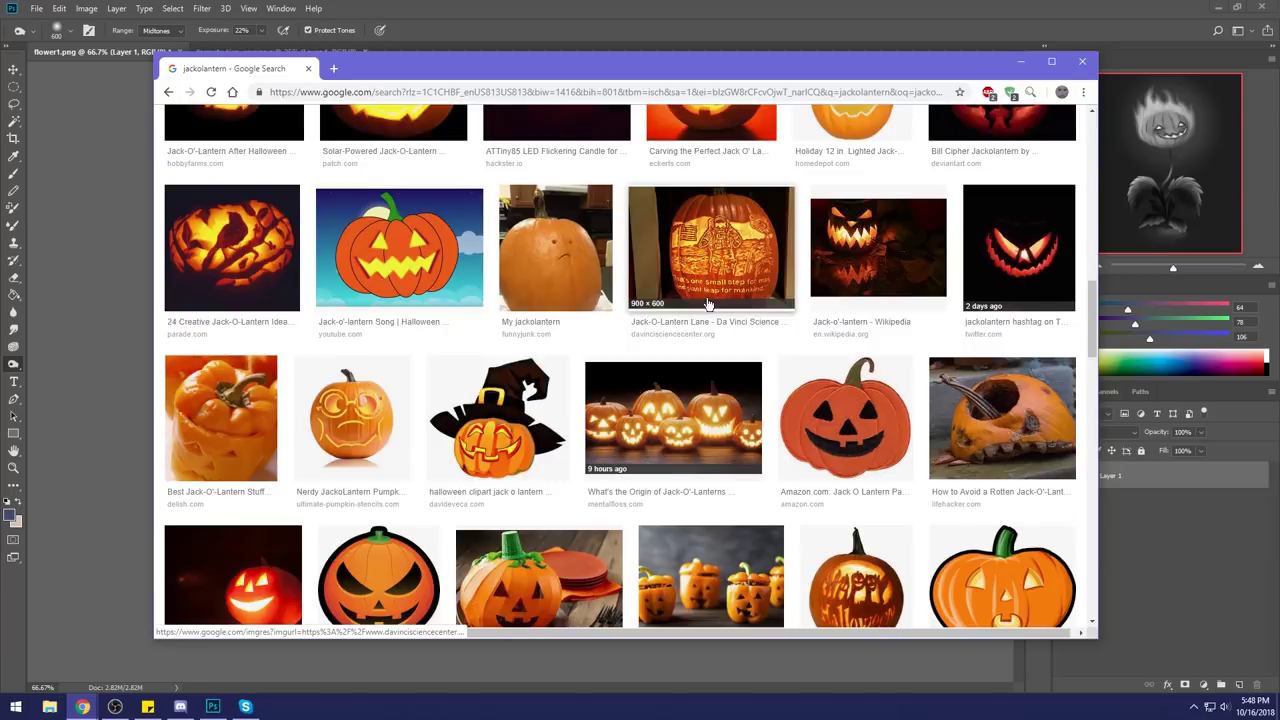
pyautogui.scroll(-1, 707, 303)
pyautogui.click(530, 165)
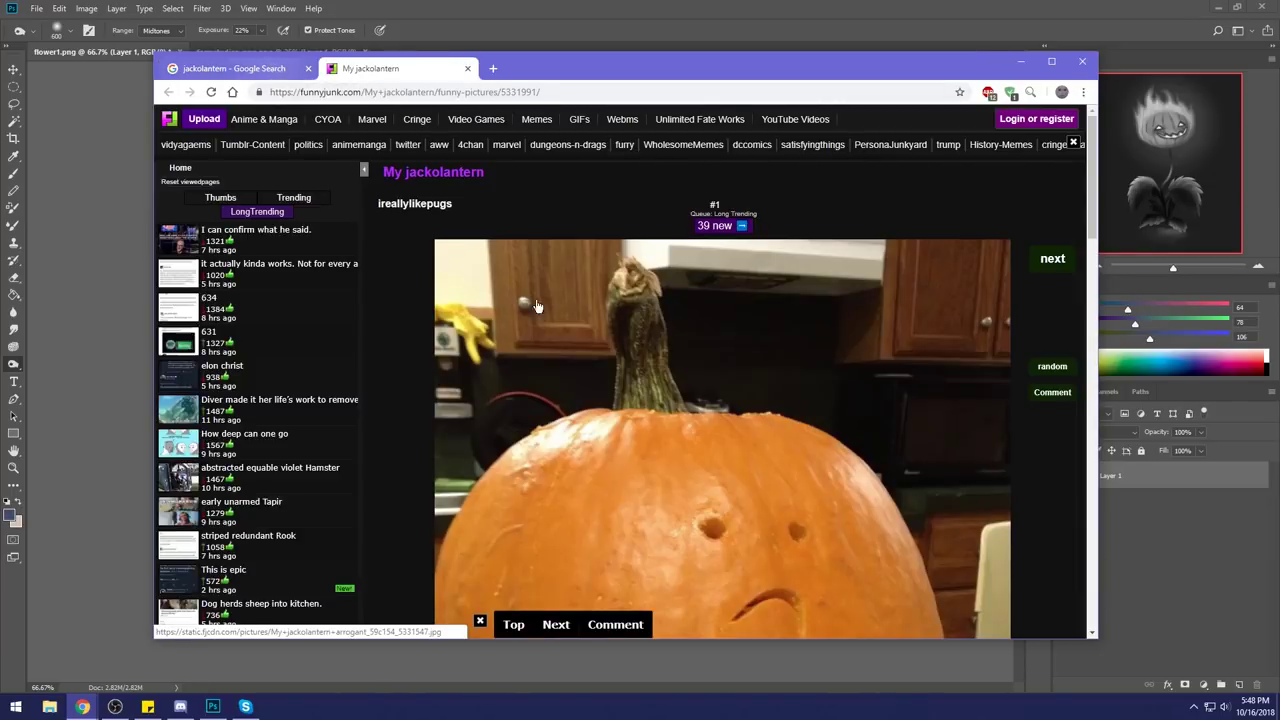
pyautogui.scroll(-1, 536, 306)
pyautogui.click(270, 68)
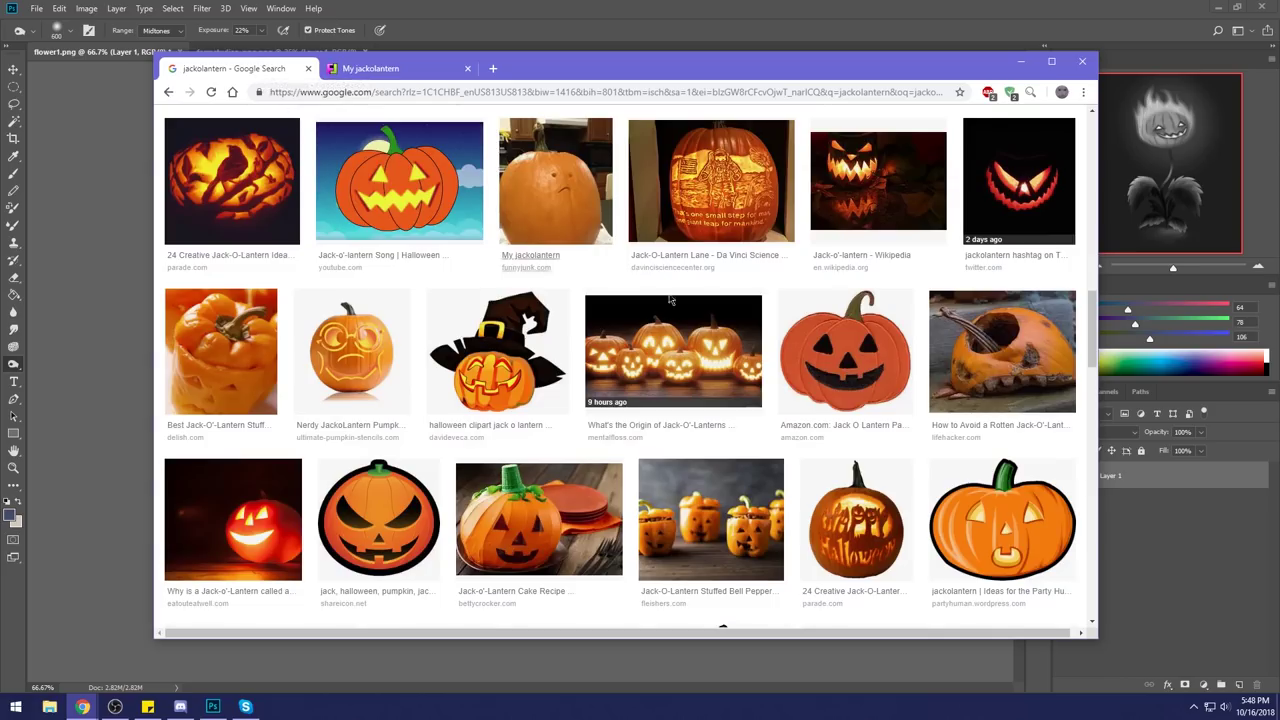
pyautogui.scroll(-5, 876, 386)
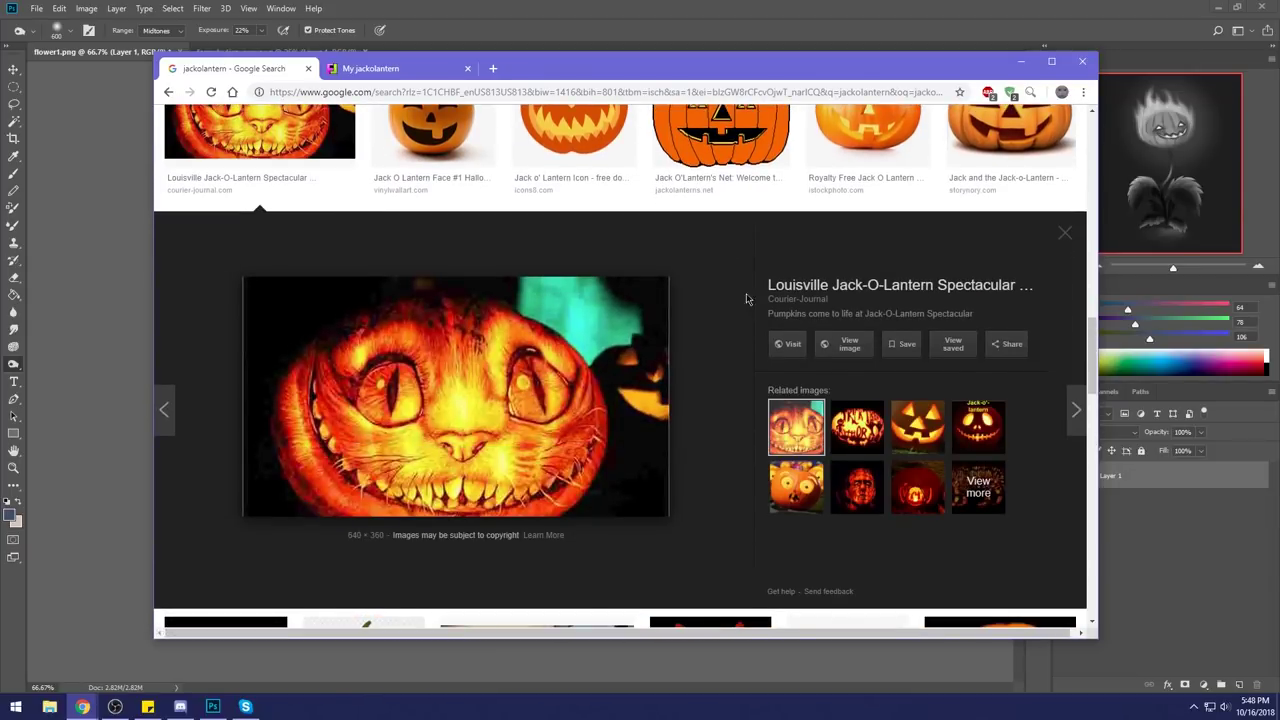
pyautogui.click(1079, 64)
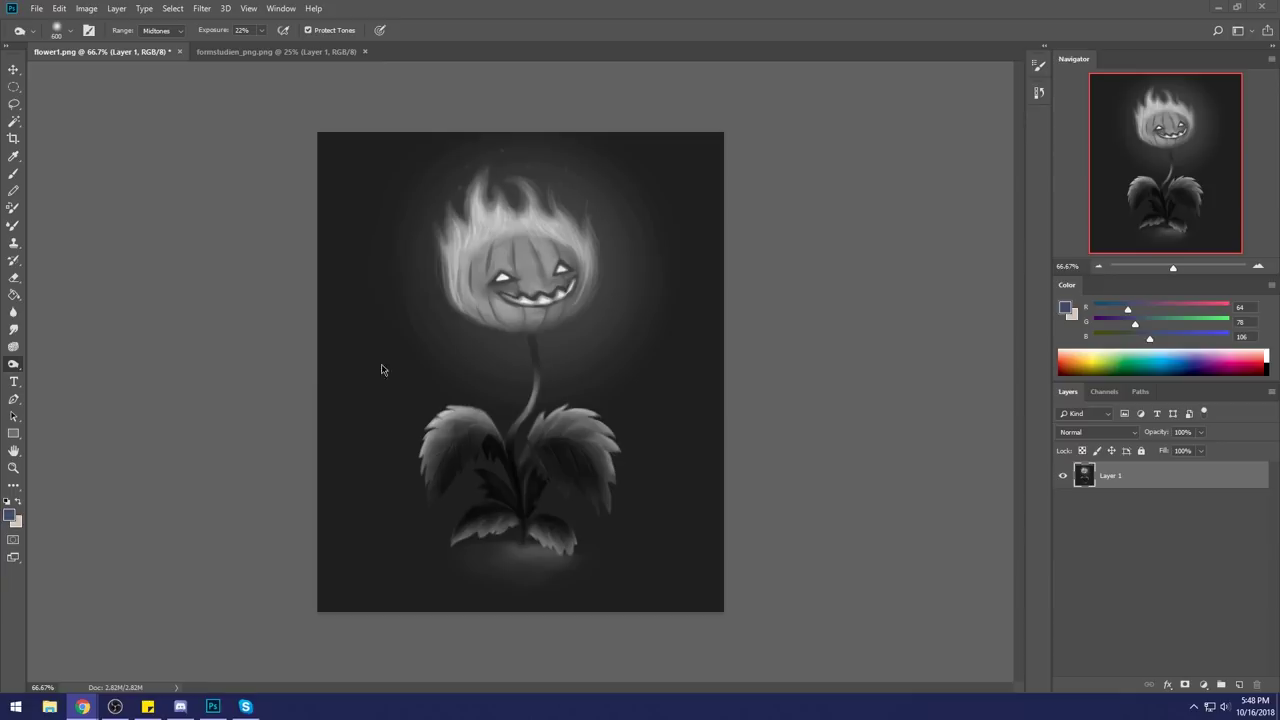
# Dodge the pumpkin's mouth and teeth with a 175 px brush on Highlights at 48%.
pyautogui.rightClick(14, 365)
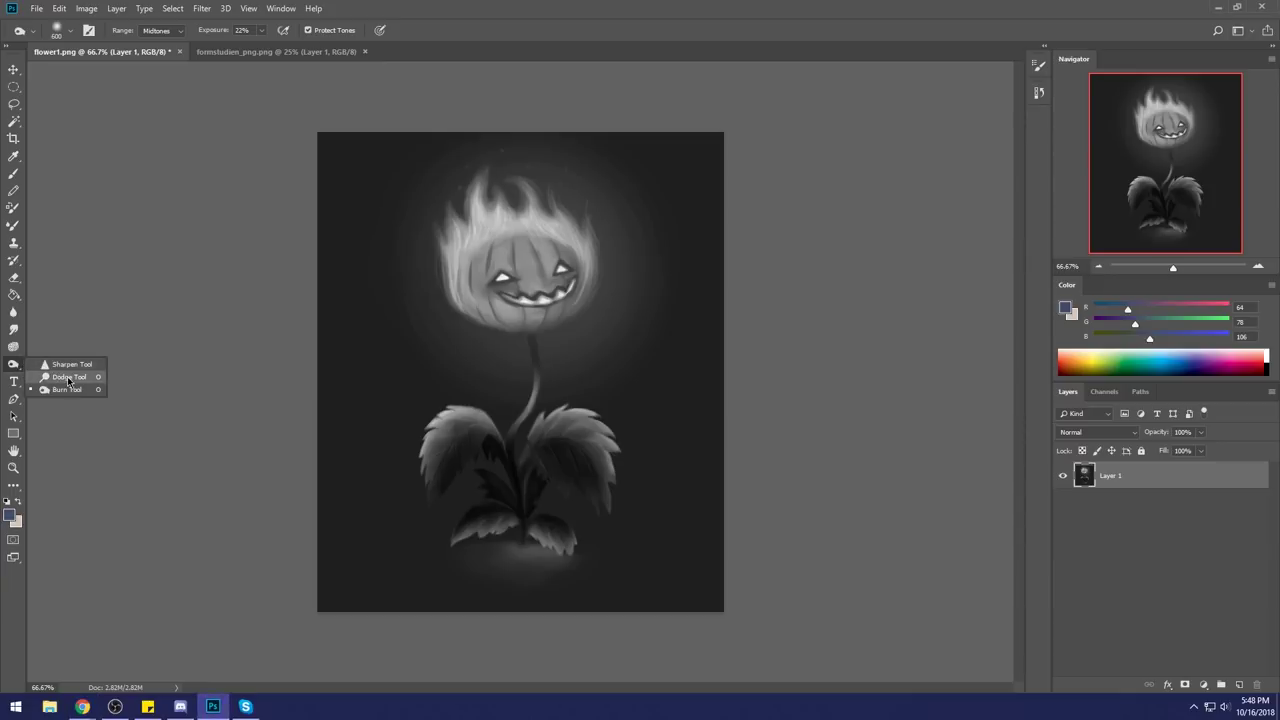
pyautogui.click(55, 364)
pyautogui.press(']')
pyautogui.press(']')
pyautogui.press(']')
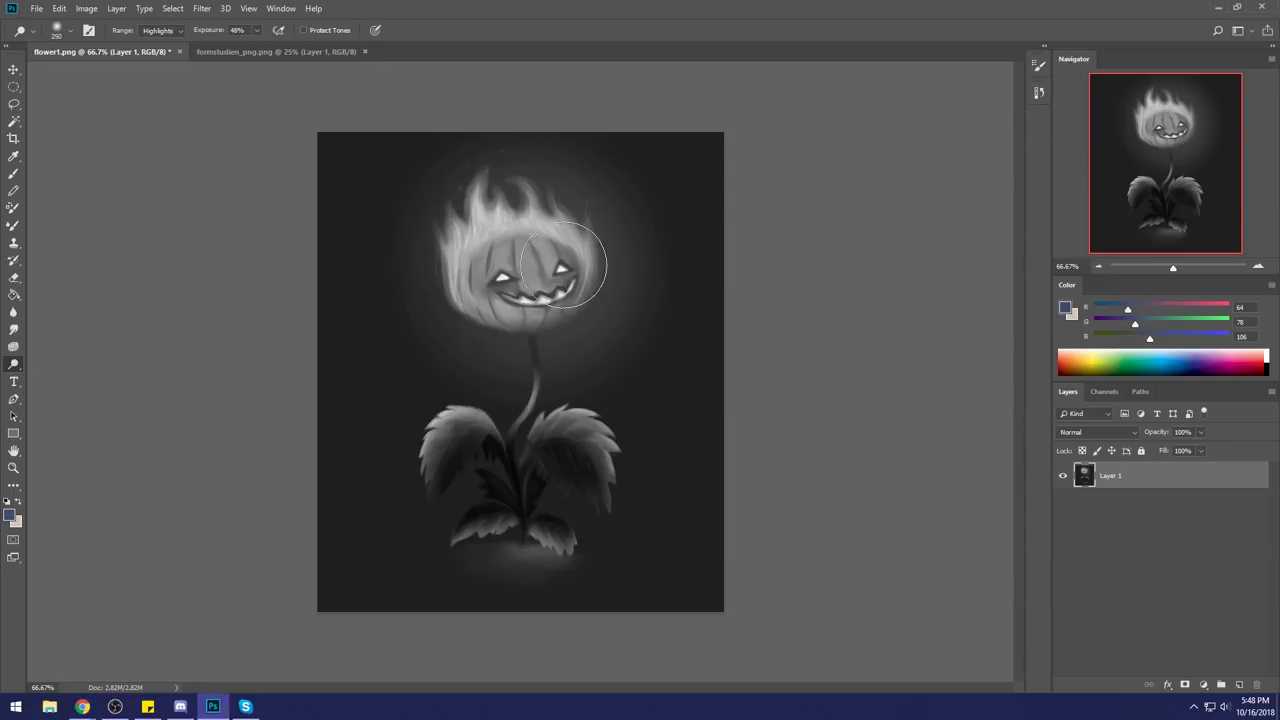
pyautogui.press('[')
pyautogui.moveTo(526, 280)
pyautogui.mouseDown()
pyautogui.moveTo(567, 286)
pyautogui.moveTo(502, 292)
pyautogui.moveTo(576, 286)
pyautogui.moveTo(532, 302)
pyautogui.mouseUp()
# Paint a sampled mid-grey over the pumpkin's left side in Darken mode at size 300.
pyautogui.press('b')
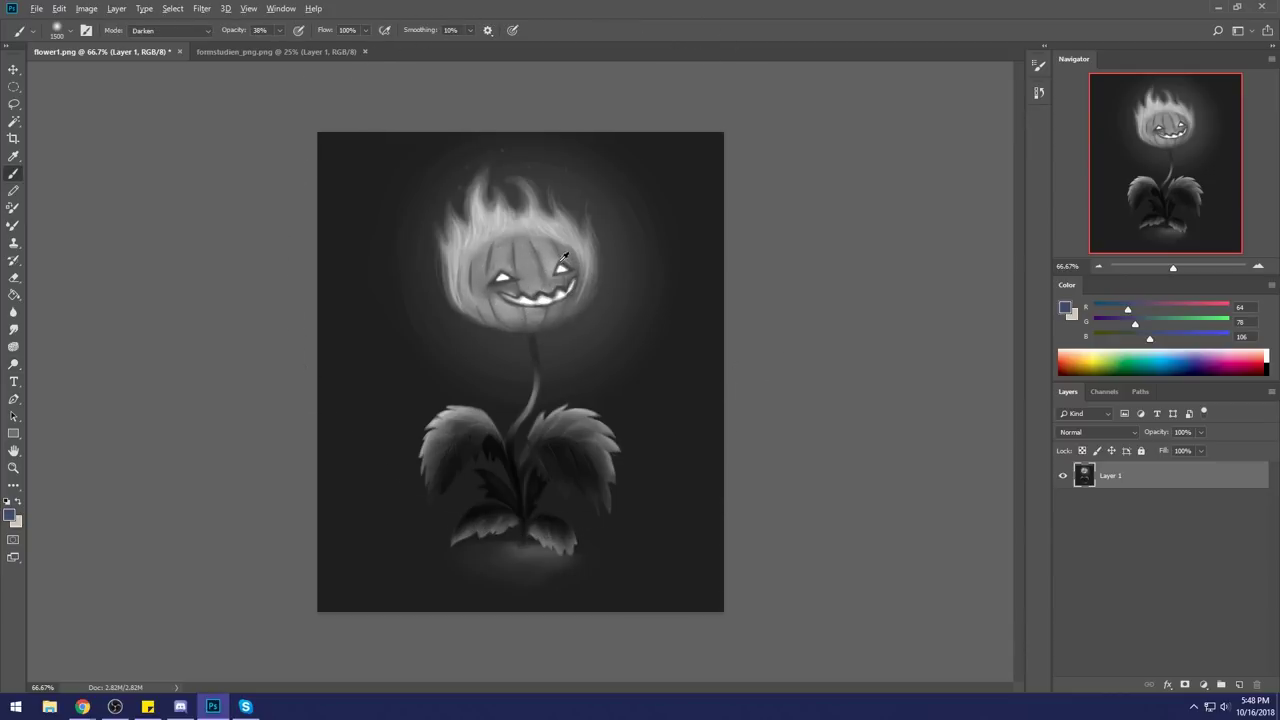
pyautogui.keyDown('alt'); pyautogui.click(577, 258); pyautogui.keyUp('alt')
pyautogui.press('[')
pyautogui.press('[')
pyautogui.press('[')
pyautogui.press('[')
pyautogui.press('[')
pyautogui.press('[')
pyautogui.press('[')
pyautogui.press('[')
pyautogui.press('[')
pyautogui.press('[')
pyautogui.press('[')
pyautogui.press('[')
pyautogui.press('[')
pyautogui.press('[')
pyautogui.press('[')
pyautogui.press('[')
pyautogui.press('[')
pyautogui.press('[')
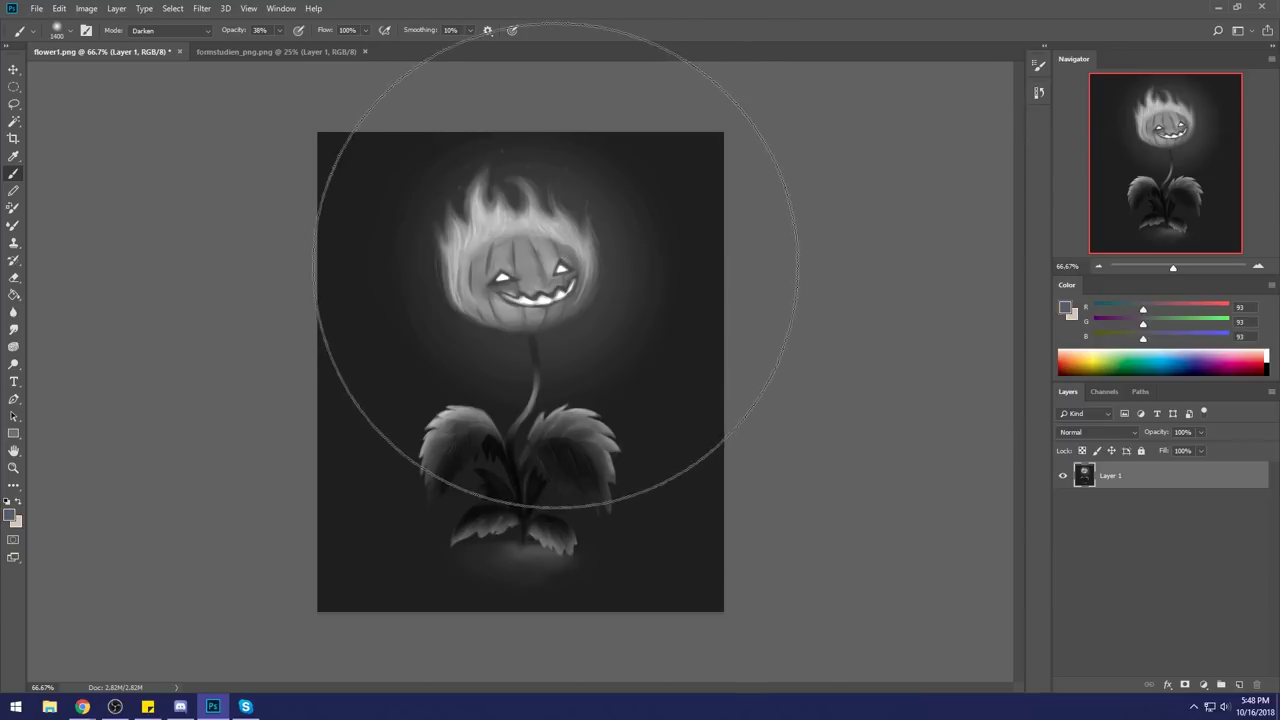
pyautogui.press(']')
pyautogui.press(']')
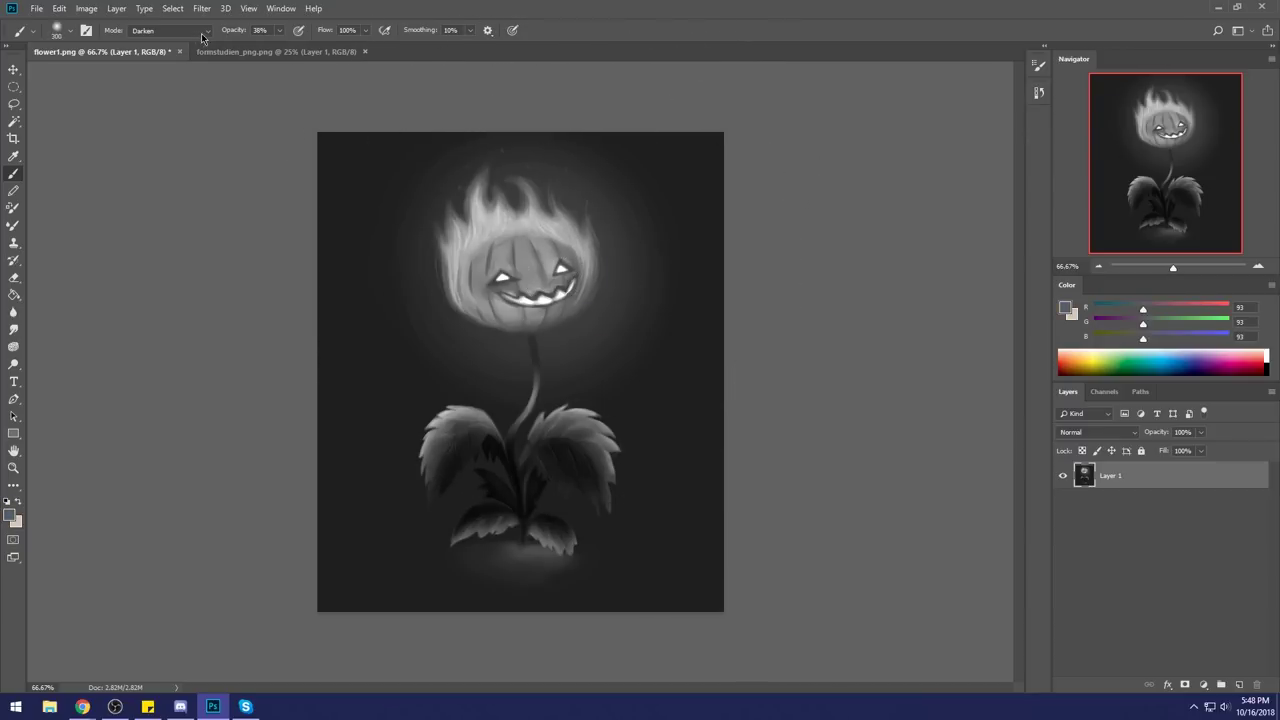
pyautogui.click(207, 31)
pyautogui.press('Escape')
pyautogui.moveTo(519, 266)
pyautogui.mouseDown()
pyautogui.moveTo(487, 290)
pyautogui.moveTo(527, 257)
pyautogui.moveTo(473, 276)
pyautogui.moveTo(519, 255)
pyautogui.moveTo(546, 268)
pyautogui.moveTo(490, 291)
pyautogui.moveTo(567, 274)
pyautogui.moveTo(548, 320)
pyautogui.moveTo(483, 312)
pyautogui.moveTo(517, 314)
pyautogui.mouseUp()
# Try a Shadows-range Burn stroke on the pumpkin head, undo it, and resample a grey tone.
pyautogui.click(14, 364)
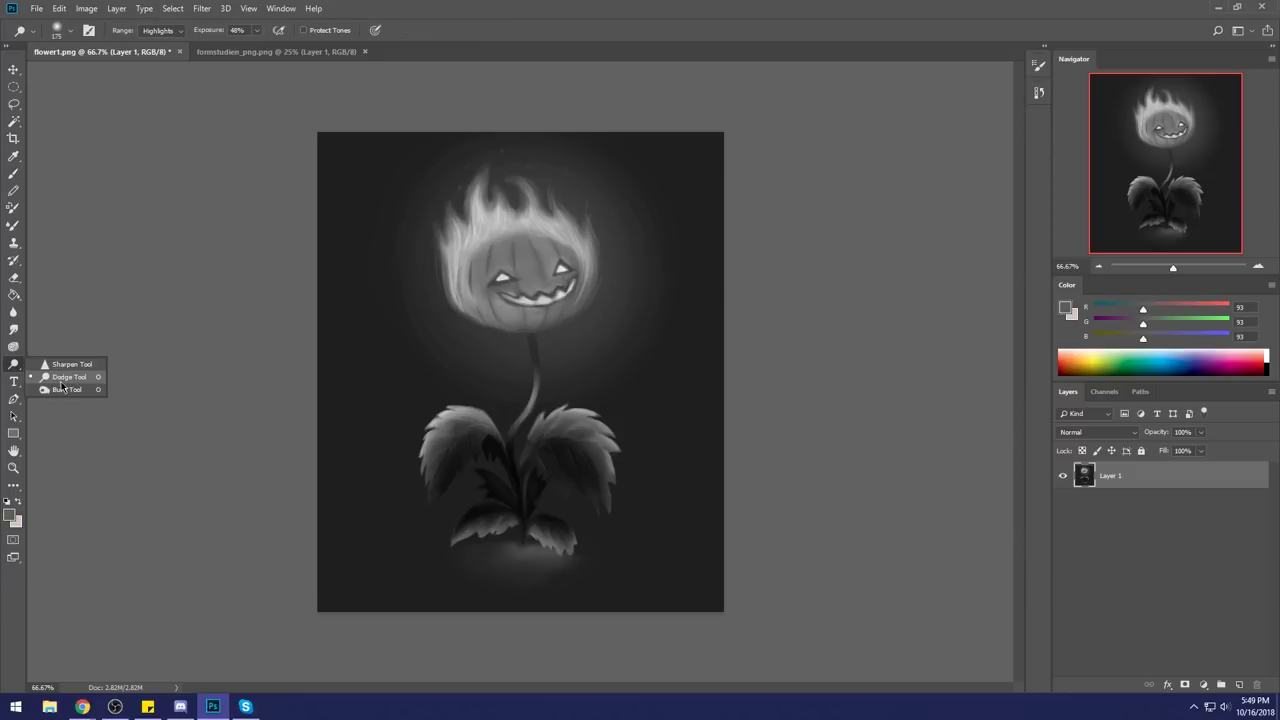
pyautogui.click(60, 379)
pyautogui.click(157, 30)
pyautogui.click(160, 42)
pyautogui.press('[')
pyautogui.press('[')
pyautogui.moveTo(541, 268); pyautogui.dragTo(490, 278)
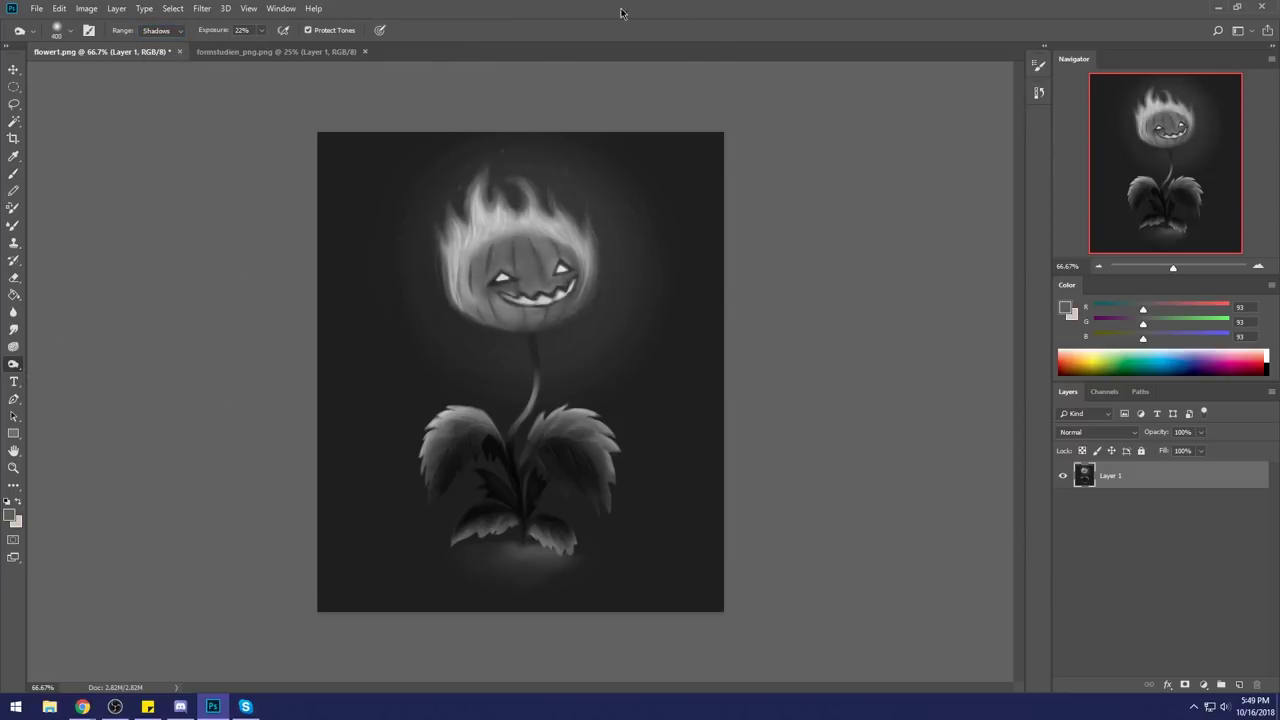
pyautogui.hotkey('ctrl', 'z')
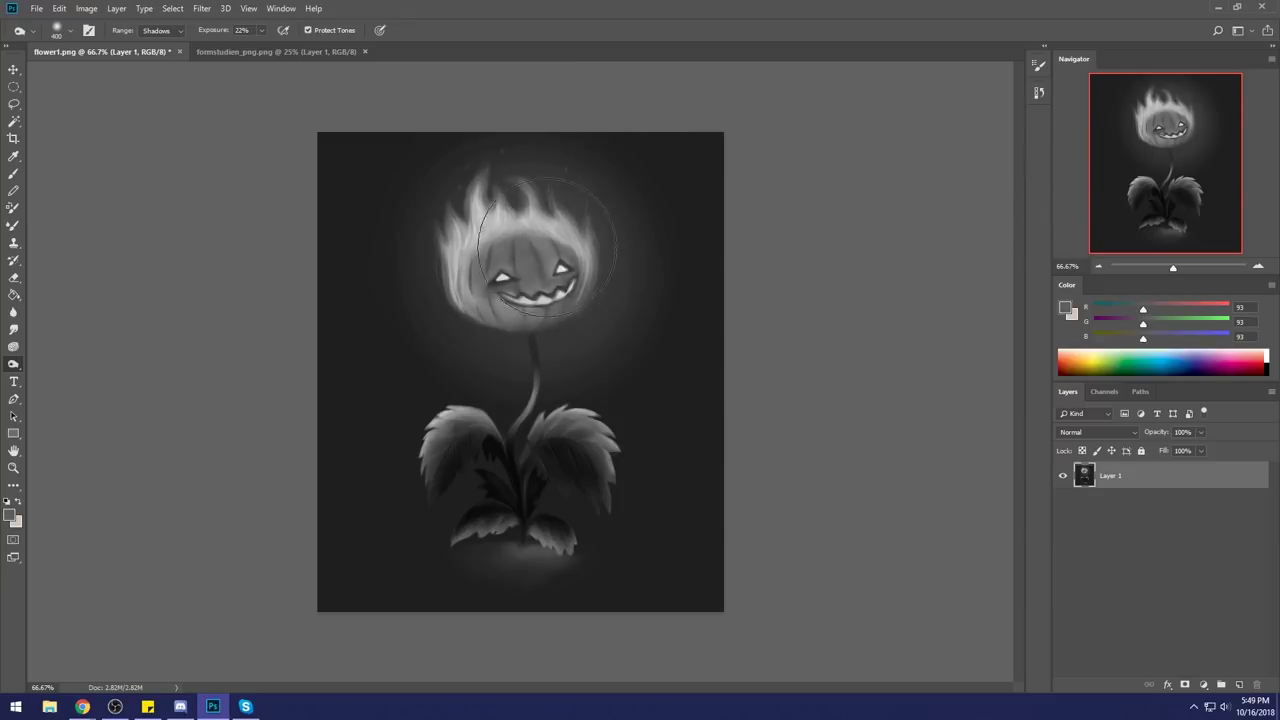
pyautogui.press('b')
pyautogui.keyDown('alt'); pyautogui.click(527, 265); pyautogui.keyUp('alt')
# Set the brush to Lighten mode and paint the left cheek with a sampled pale flame tone.
pyautogui.click(188, 31)
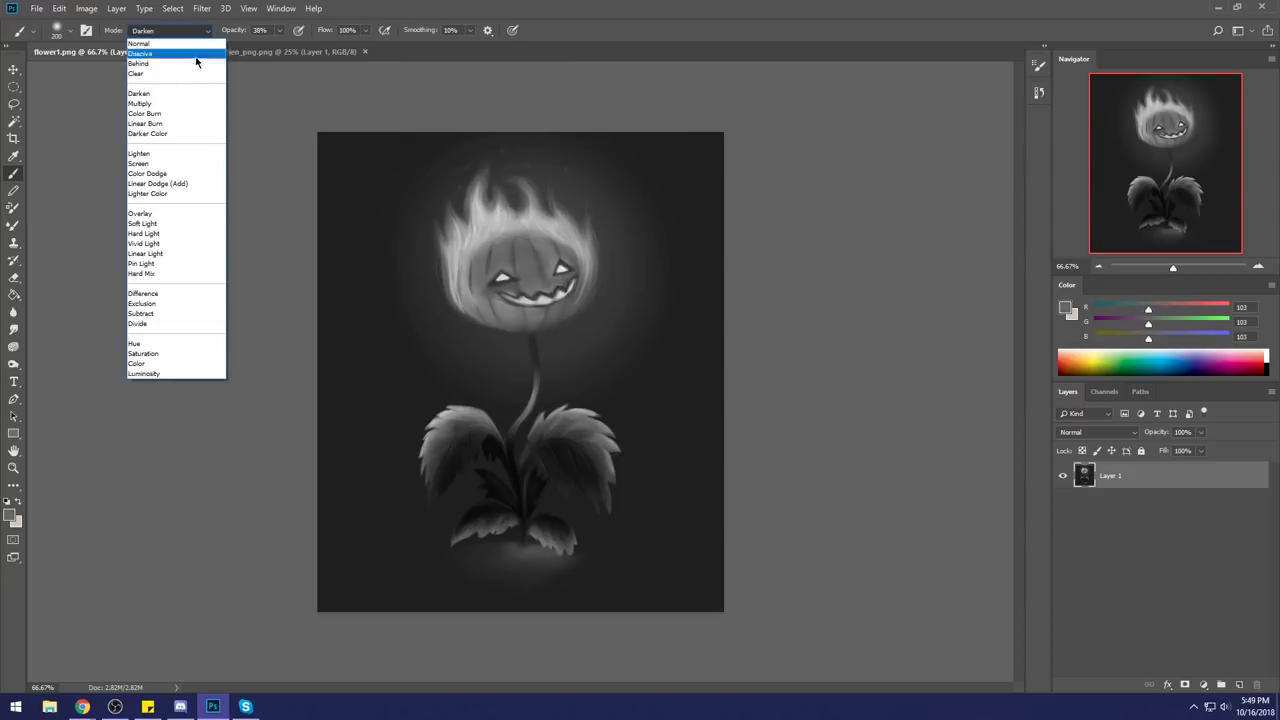
pyautogui.click(172, 157)
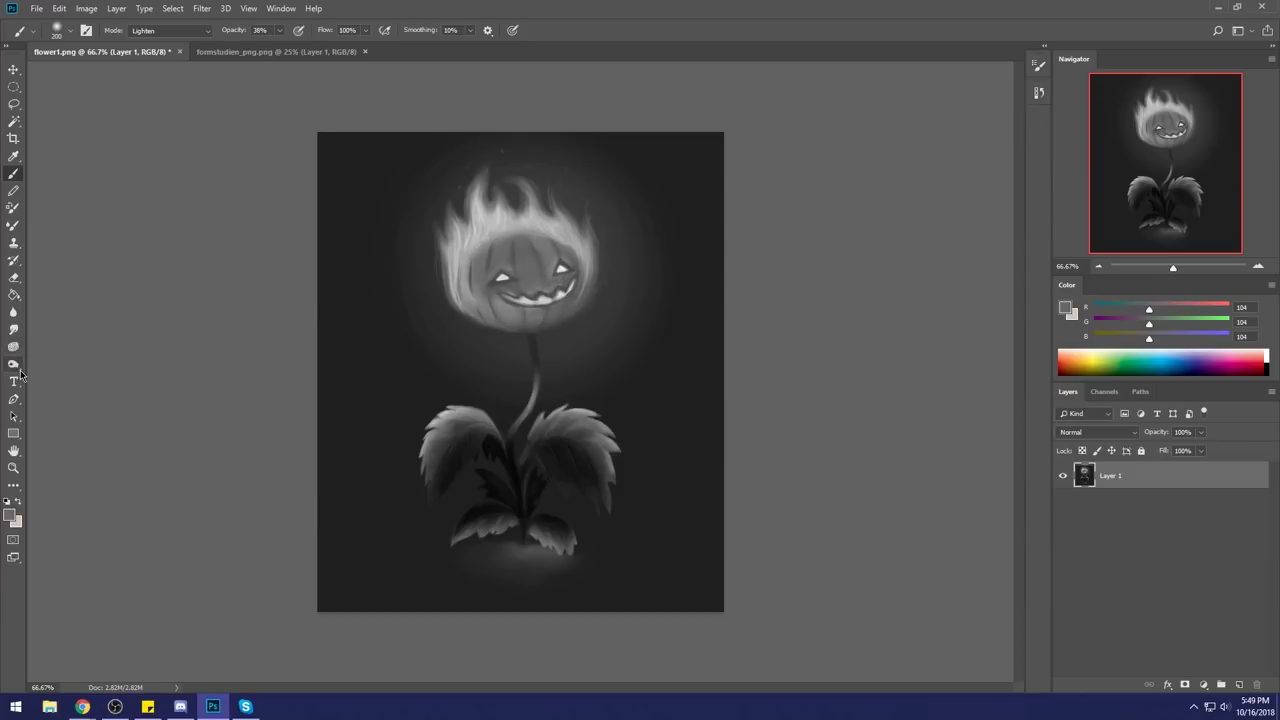
pyautogui.click(14, 365)
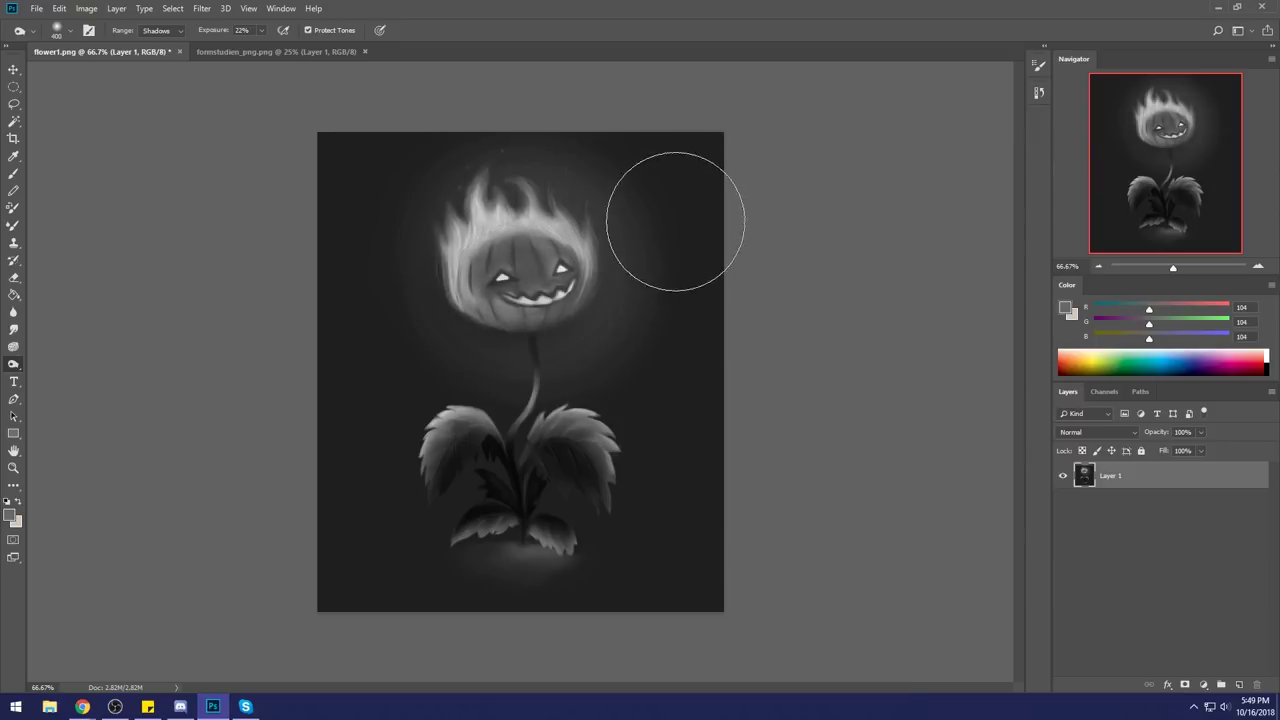
pyautogui.press('b')
pyautogui.keyDown('alt'); pyautogui.click(529, 243); pyautogui.keyUp('alt')
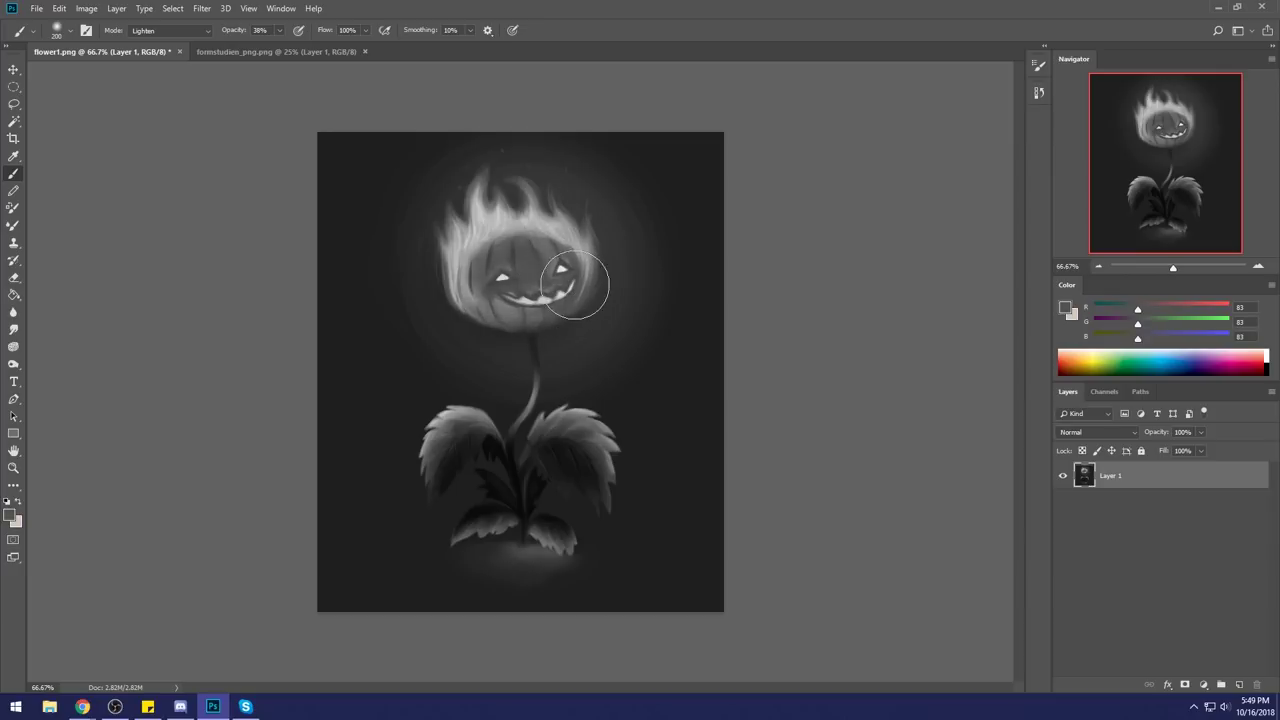
pyautogui.keyDown('alt'); pyautogui.click(543, 249); pyautogui.keyUp('alt')
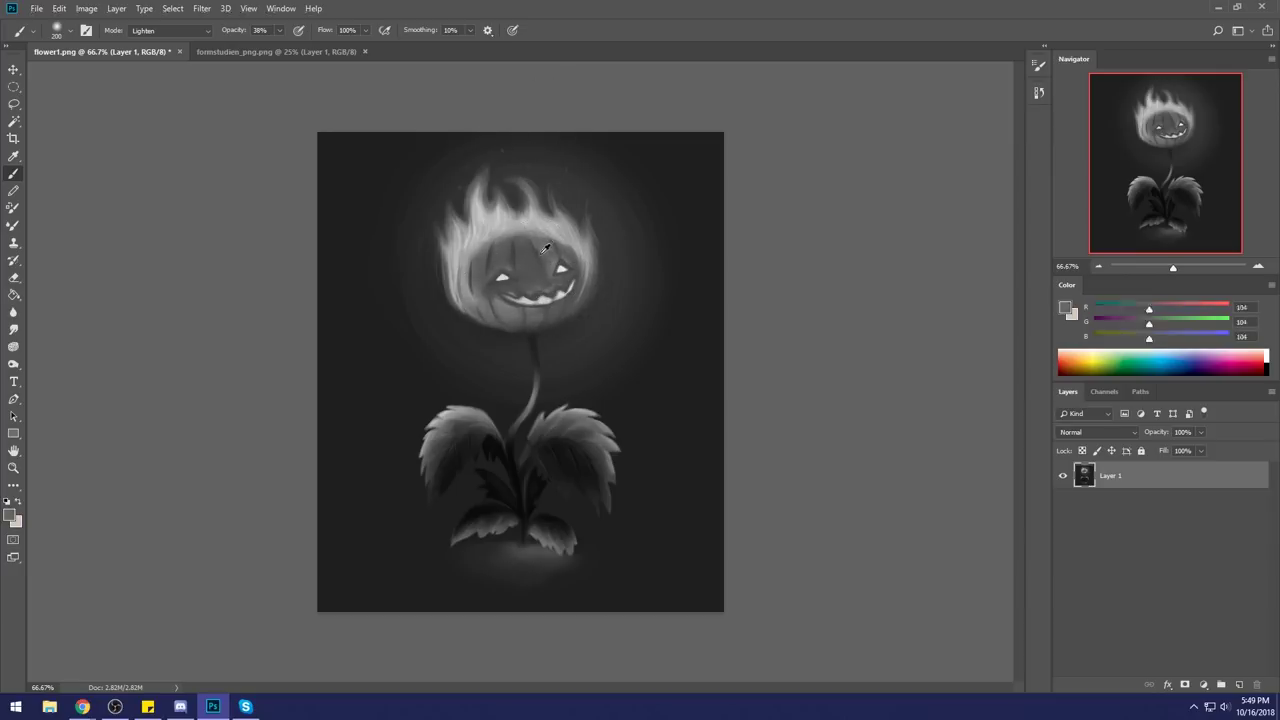
pyautogui.keyDown('alt'); pyautogui.click(524, 215); pyautogui.keyUp('alt')
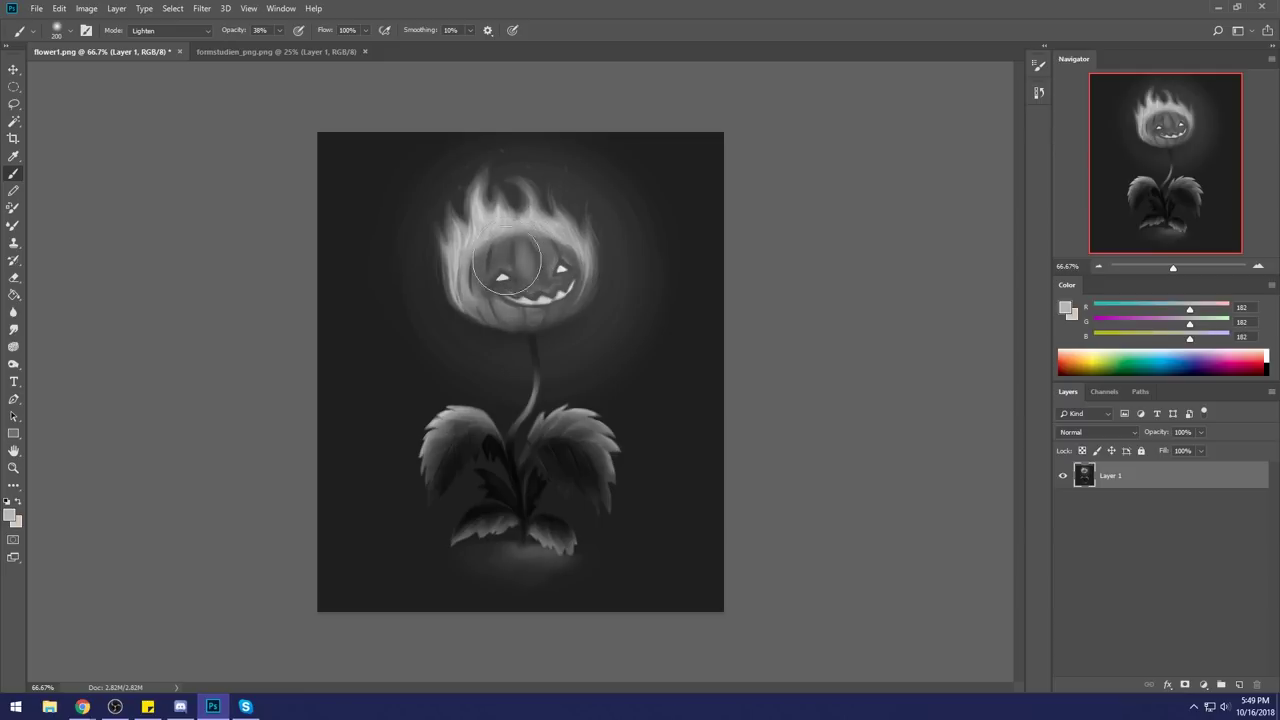
pyautogui.moveTo(487, 253)
pyautogui.mouseDown()
pyautogui.moveTo(508, 329)
pyautogui.moveTo(497, 262)
pyautogui.moveTo(502, 302)
pyautogui.moveTo(507, 290)
pyautogui.moveTo(496, 293)
pyautogui.moveTo(517, 323)
pyautogui.moveTo(577, 291)
pyautogui.moveTo(554, 311)
pyautogui.mouseUp()
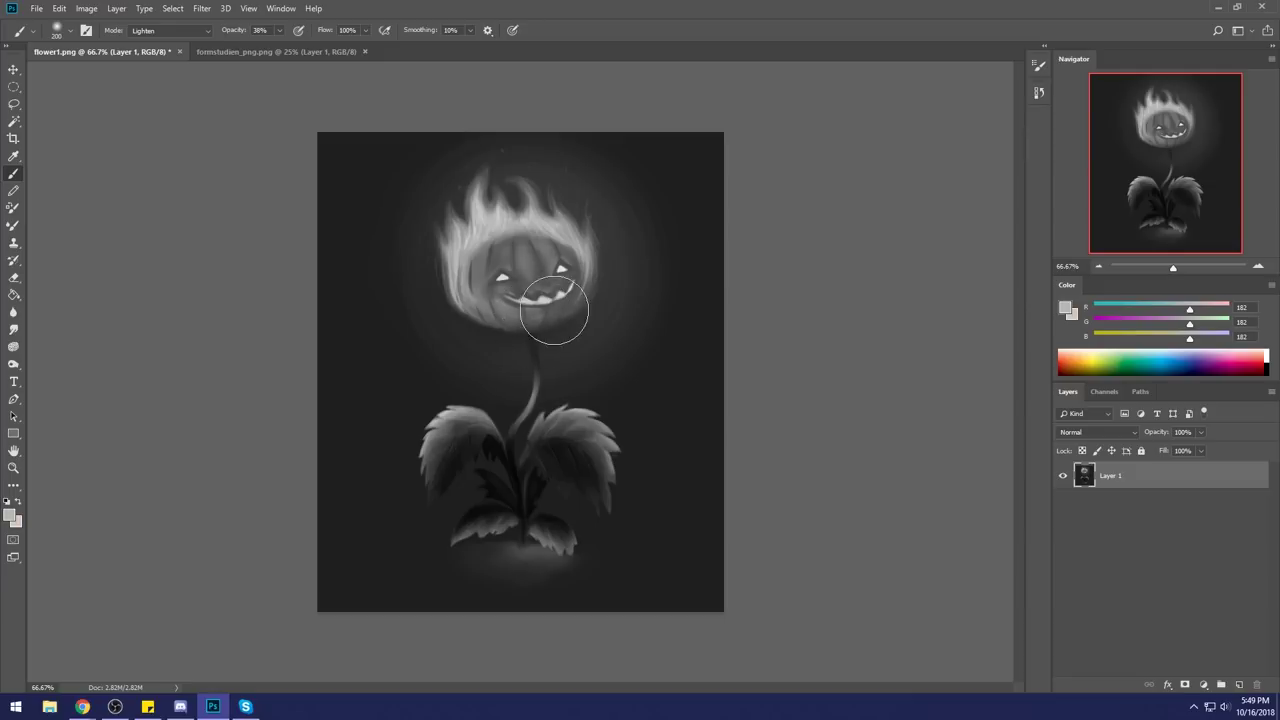
# Return the brush to Normal mode and paint a sampled dark tone beneath the teeth.
pyautogui.keyDown('alt'); pyautogui.click(535, 325); pyautogui.keyUp('alt')
pyautogui.click(168, 30)
pyautogui.click(168, 43)
pyautogui.moveTo(517, 330)
pyautogui.mouseDown()
pyautogui.moveTo(540, 301)
pyautogui.moveTo(532, 338)
pyautogui.moveTo(517, 338)
pyautogui.moveTo(489, 309)
pyautogui.moveTo(524, 337)
pyautogui.moveTo(491, 290)
pyautogui.moveTo(503, 324)
pyautogui.moveTo(486, 249)
pyautogui.moveTo(519, 337)
pyautogui.moveTo(474, 250)
pyautogui.moveTo(540, 325)
pyautogui.mouseUp()
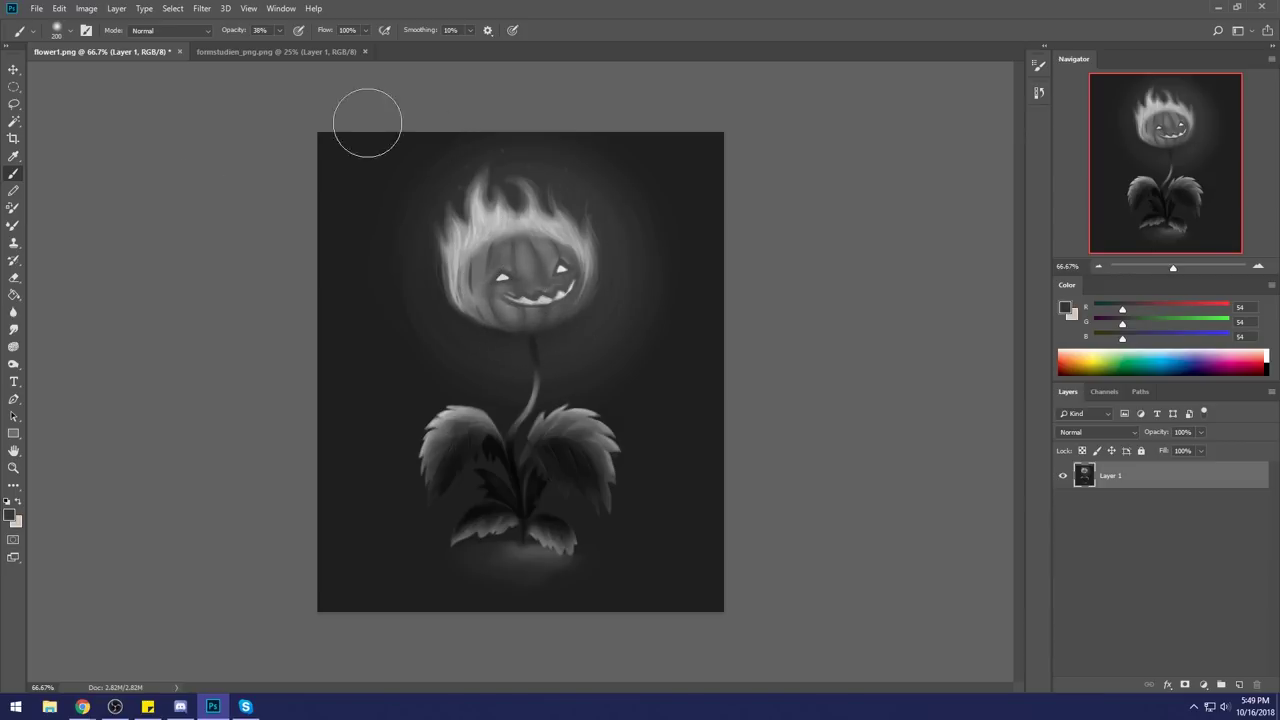
# Dodge the left flames, the flame tip and both eye highlights, shrinking the brush from 175 to 90.
pyautogui.click(14, 364)
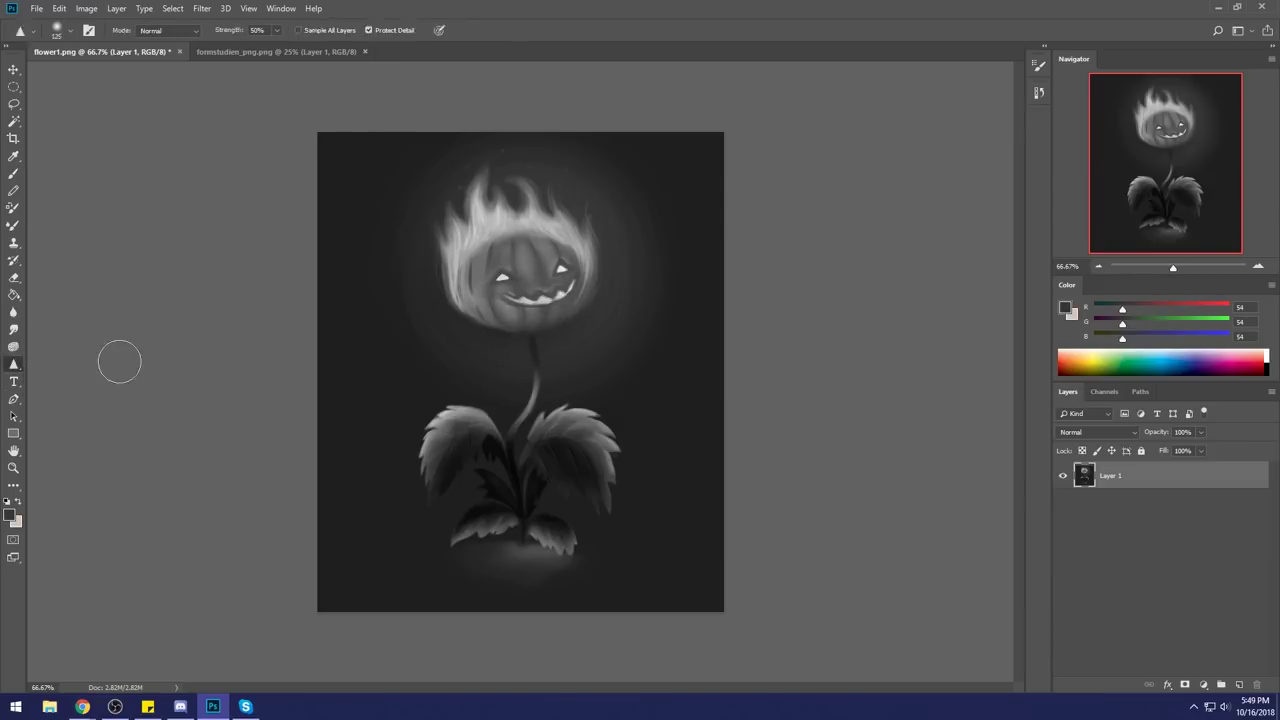
pyautogui.rightClick(18, 367)
pyautogui.click(55, 374)
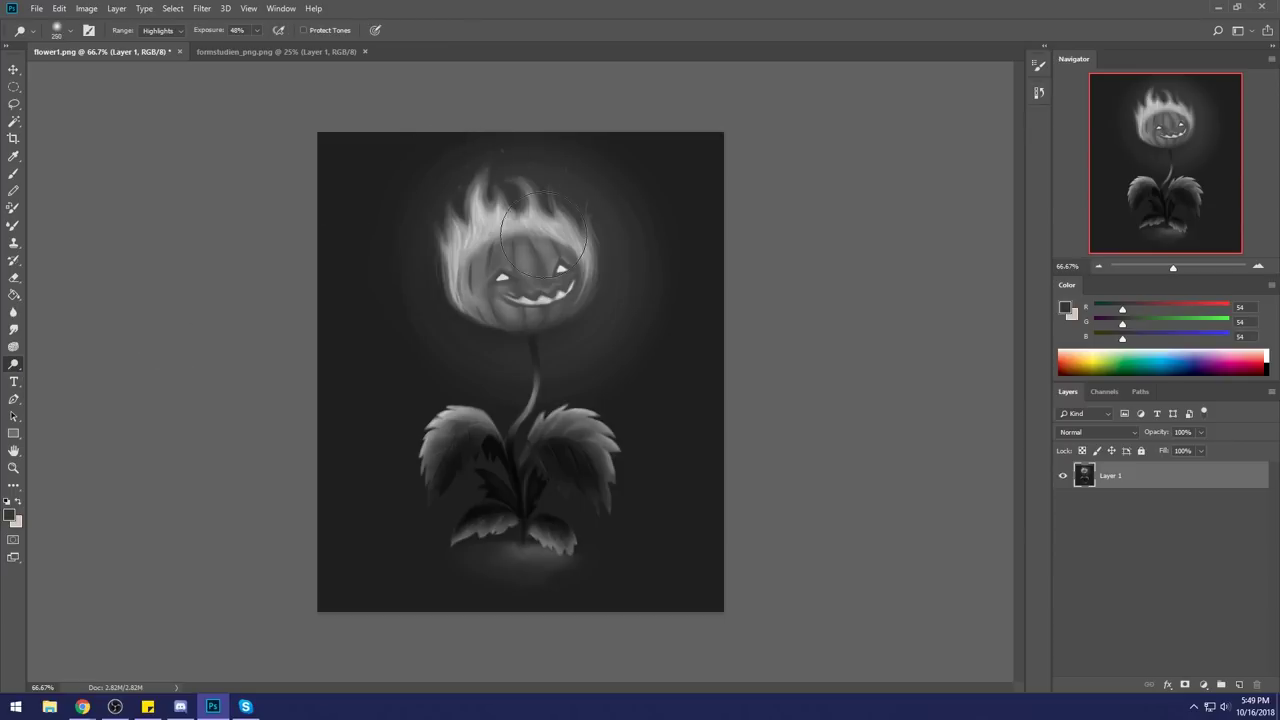
pyautogui.moveTo(469, 296)
pyautogui.mouseDown()
pyautogui.moveTo(460, 246)
pyautogui.moveTo(451, 257)
pyautogui.moveTo(449, 209)
pyautogui.mouseUp()
pyautogui.press('[')
pyautogui.press('[')
pyautogui.press('[')
pyautogui.press('[')
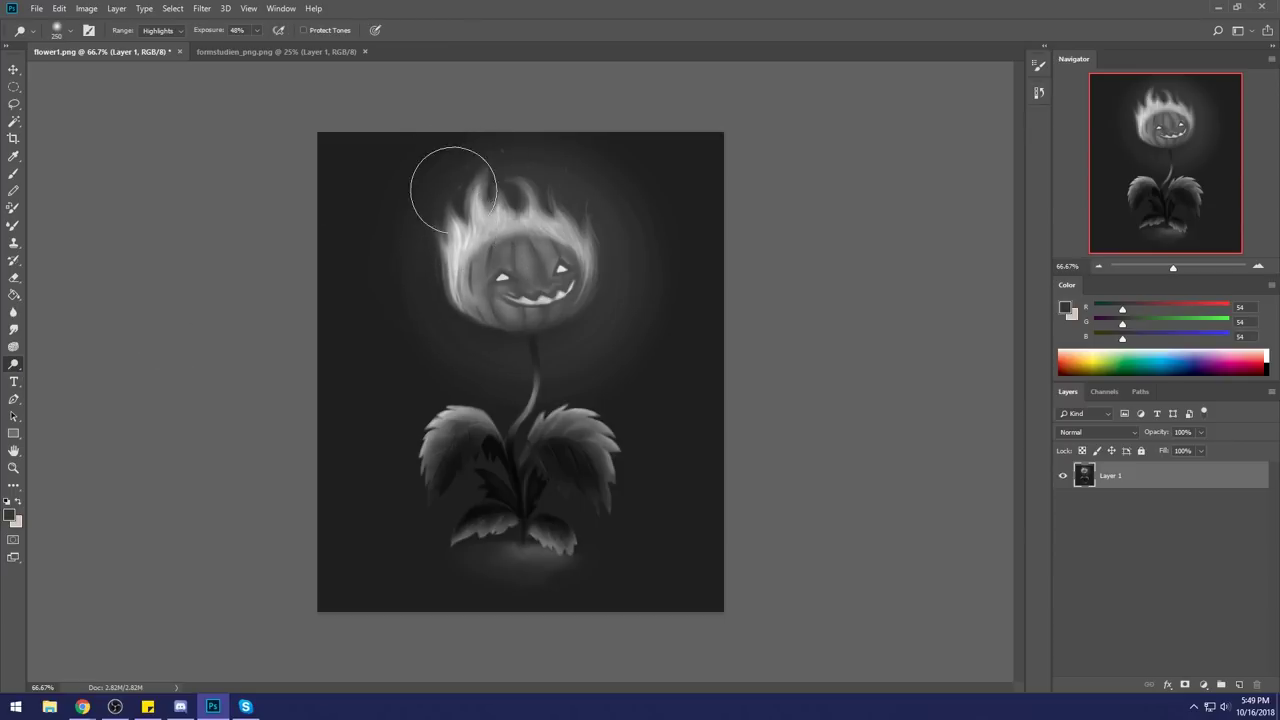
pyautogui.press('[')
pyautogui.moveTo(528, 204)
pyautogui.mouseDown()
pyautogui.moveTo(533, 215)
pyautogui.moveTo(495, 232)
pyautogui.mouseUp()
pyautogui.press('[')
pyautogui.click(561, 268)
pyautogui.press('[')
pyautogui.click(500, 275)
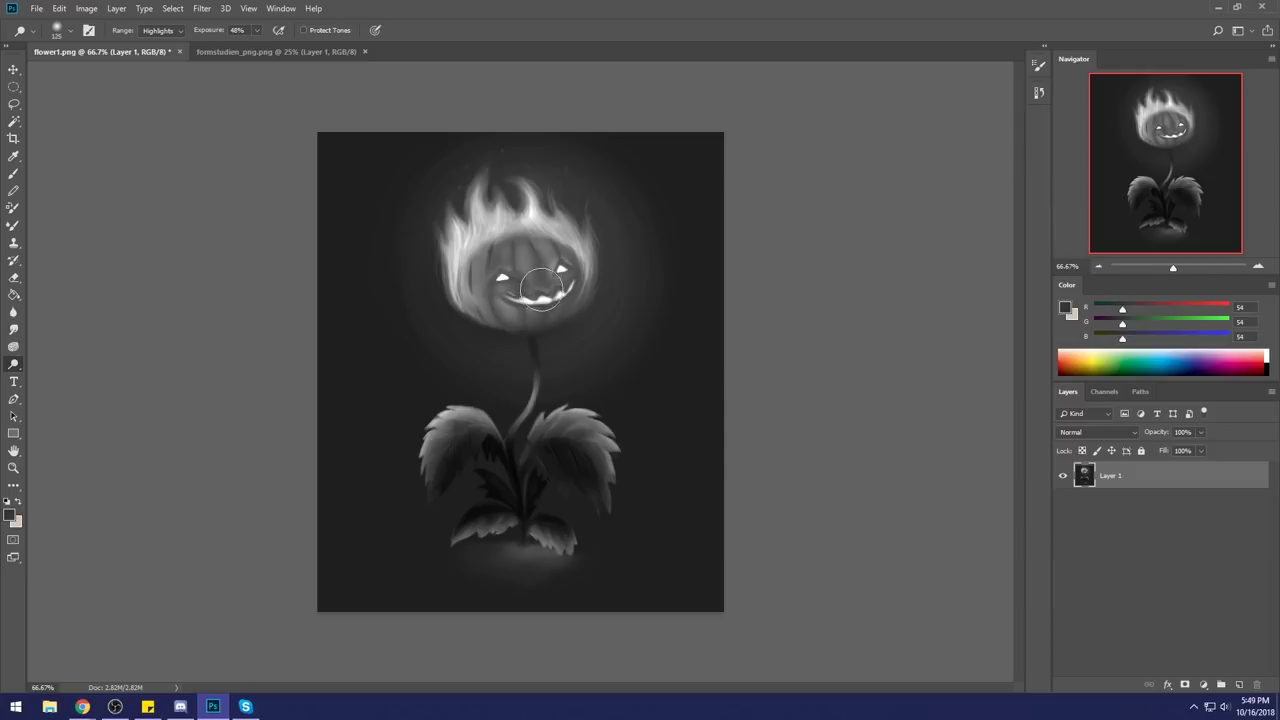
pyautogui.press(']')
pyautogui.press(']')
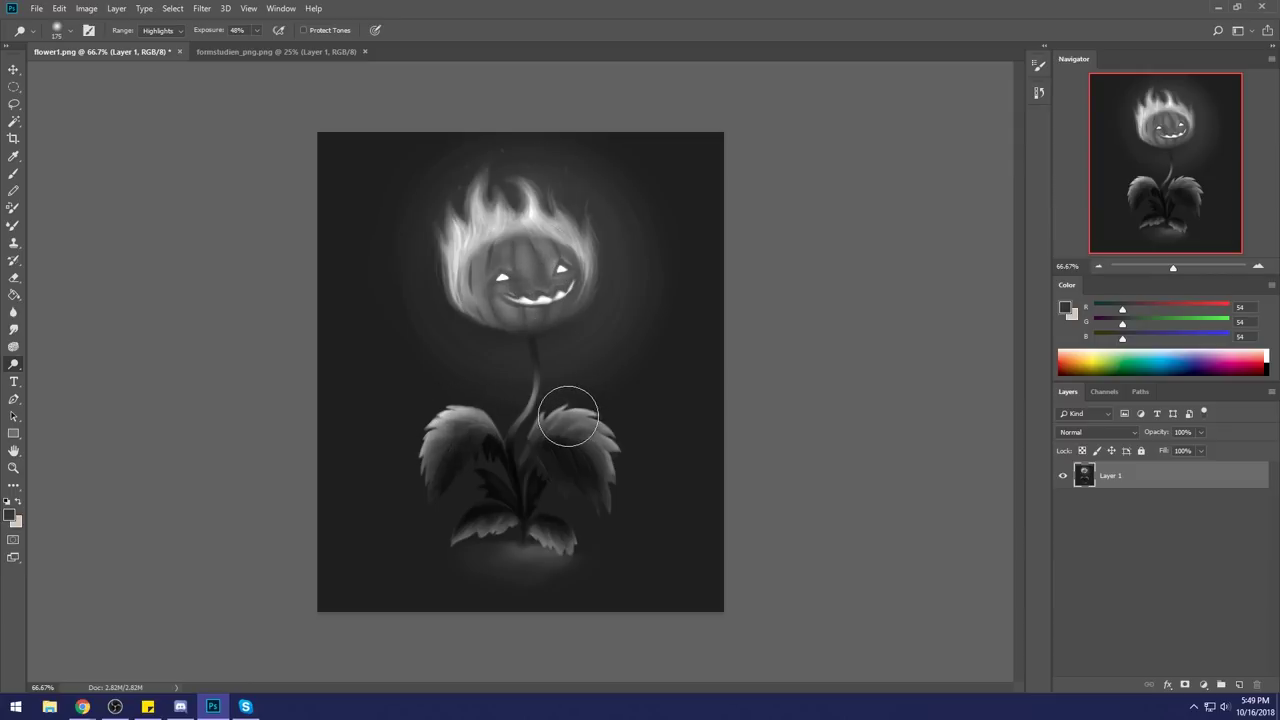
# Paint a sampled near-black over the glow at the plant's base.
pyautogui.press('b')
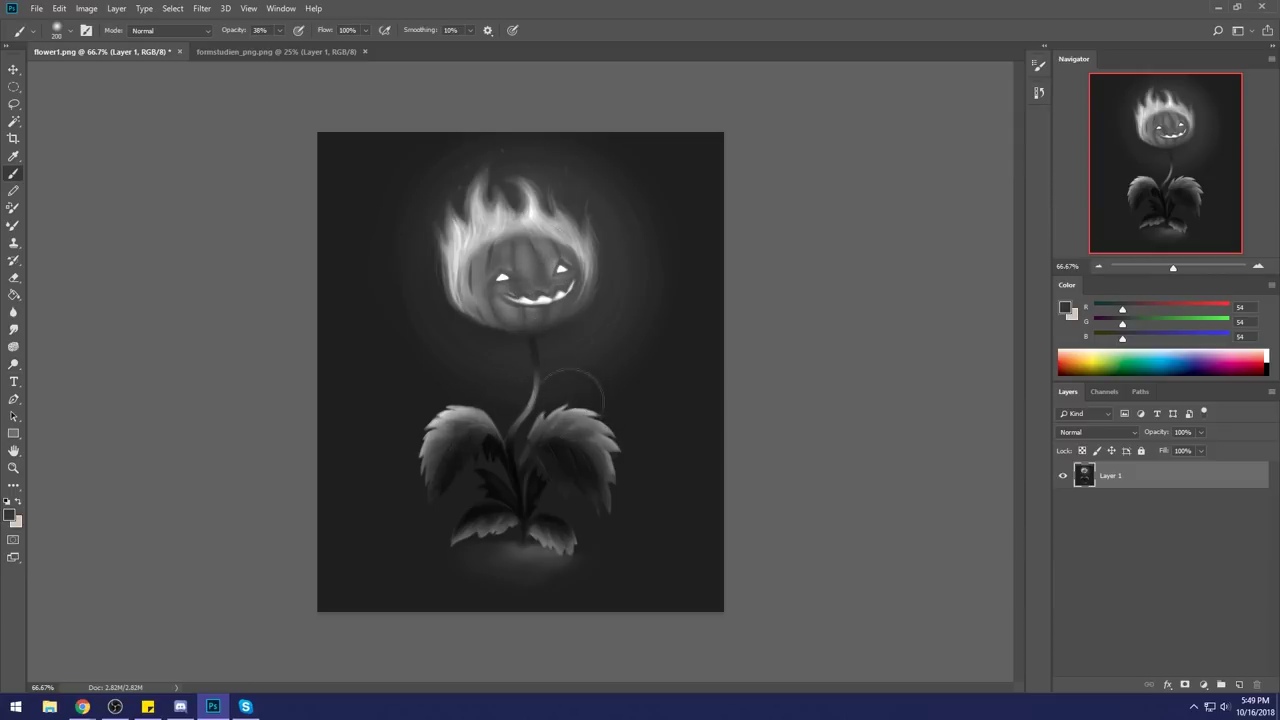
pyautogui.keyDown('alt'); pyautogui.click(516, 496); pyautogui.keyUp('alt')
pyautogui.moveTo(483, 560)
pyautogui.mouseDown()
pyautogui.moveTo(514, 543)
pyautogui.moveTo(543, 571)
pyautogui.moveTo(551, 557)
pyautogui.moveTo(525, 580)
pyautogui.mouseUp()
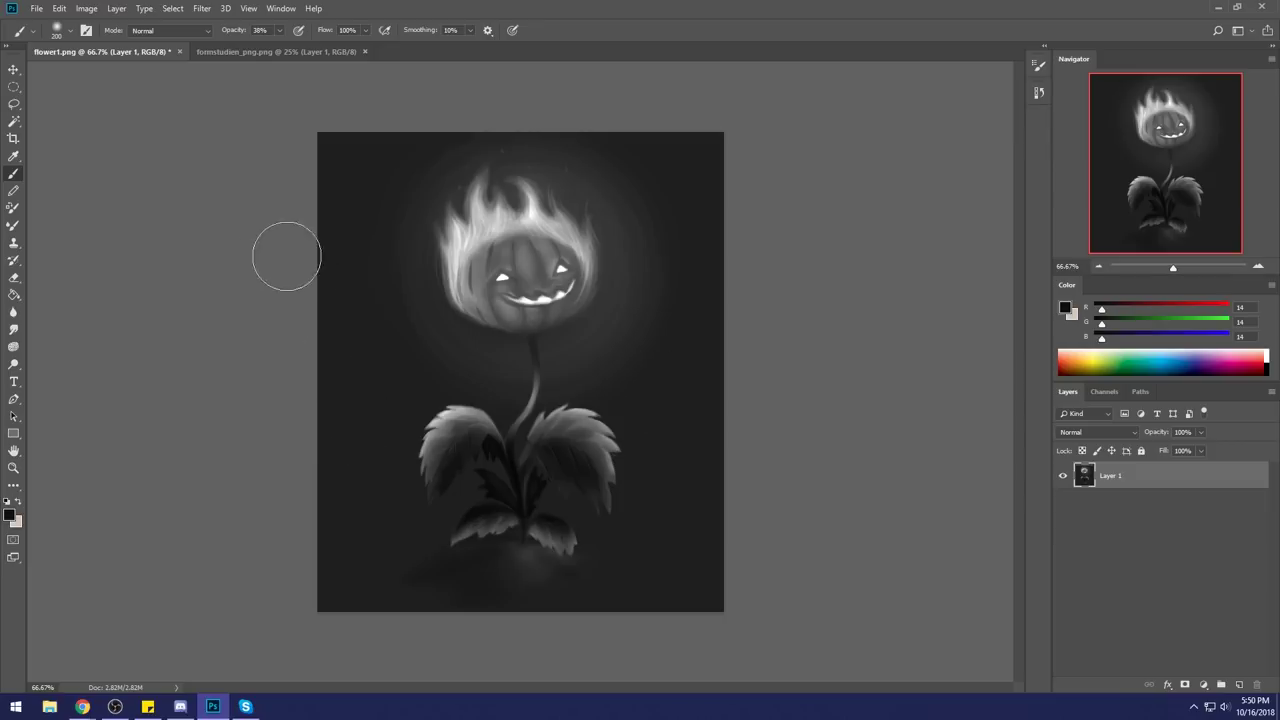
pyautogui.click(13, 329)
# Pick a different smudge brush preset, set Strength to 24%, and smudge the flame's left edge.
pyautogui.rightClick(667, 265)
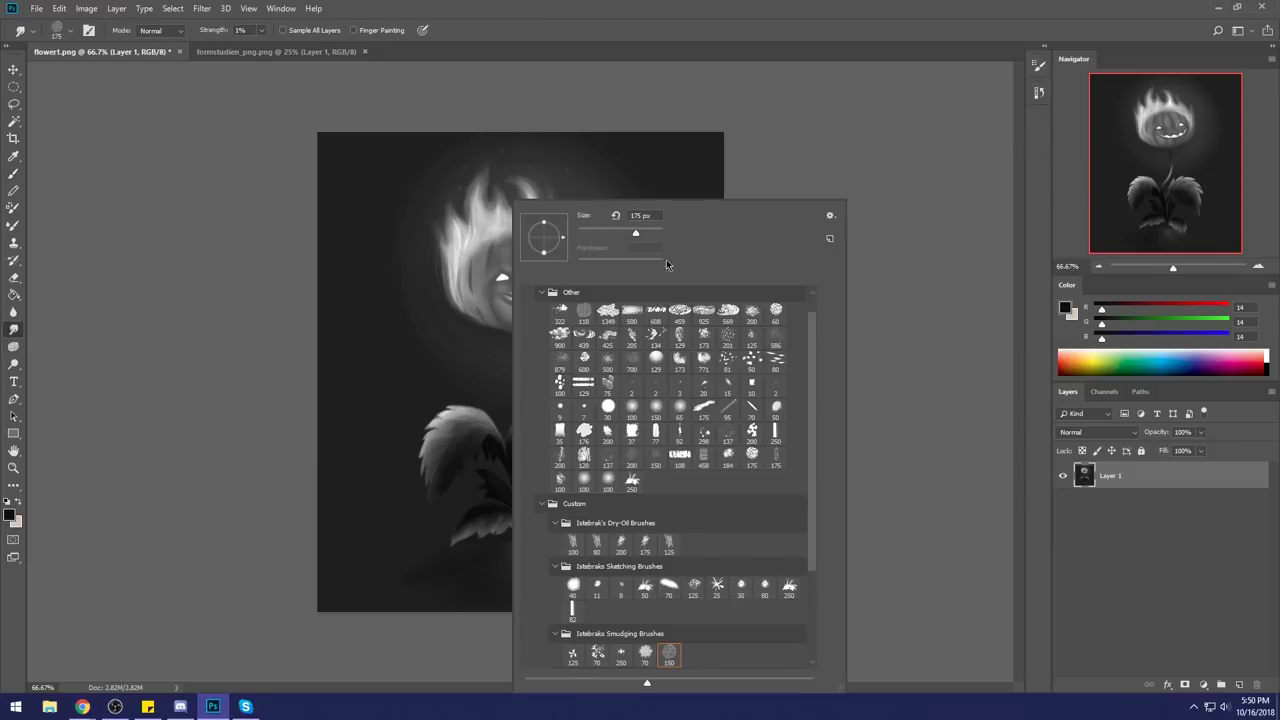
pyautogui.click(645, 655)
pyautogui.click(929, 500)
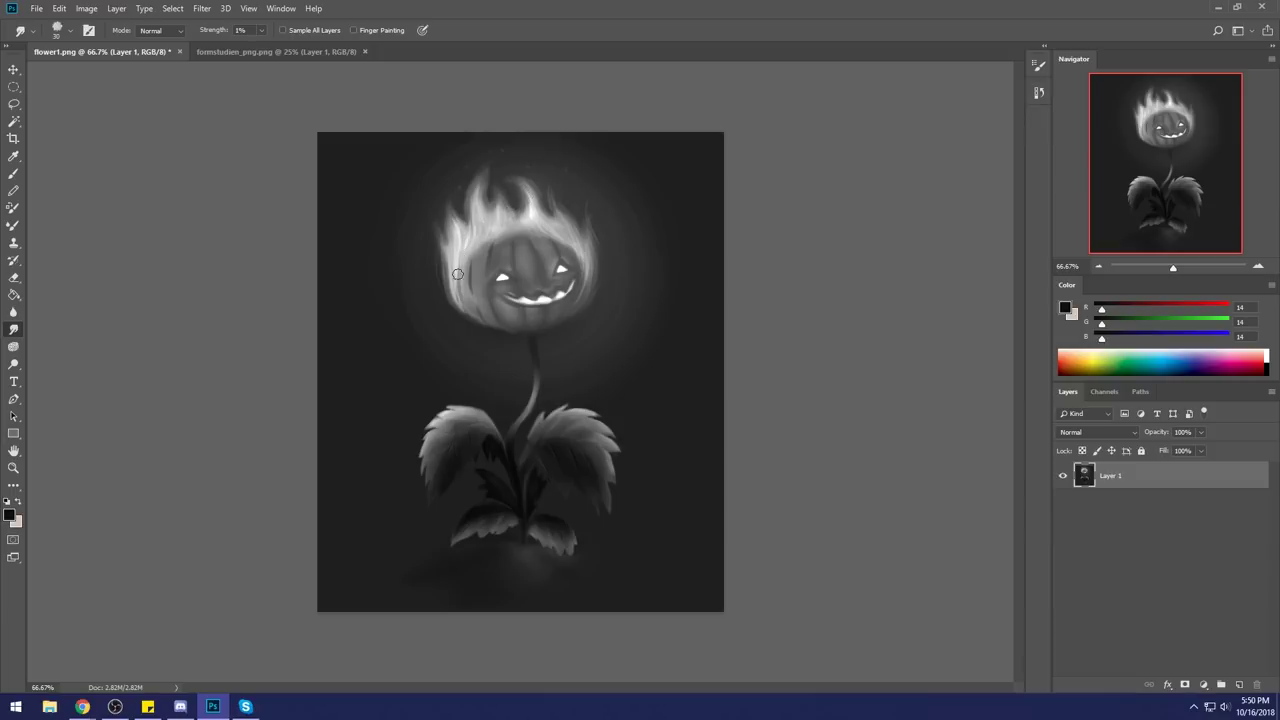
pyautogui.click(160, 30)
pyautogui.click(251, 38)
pyautogui.click(261, 30)
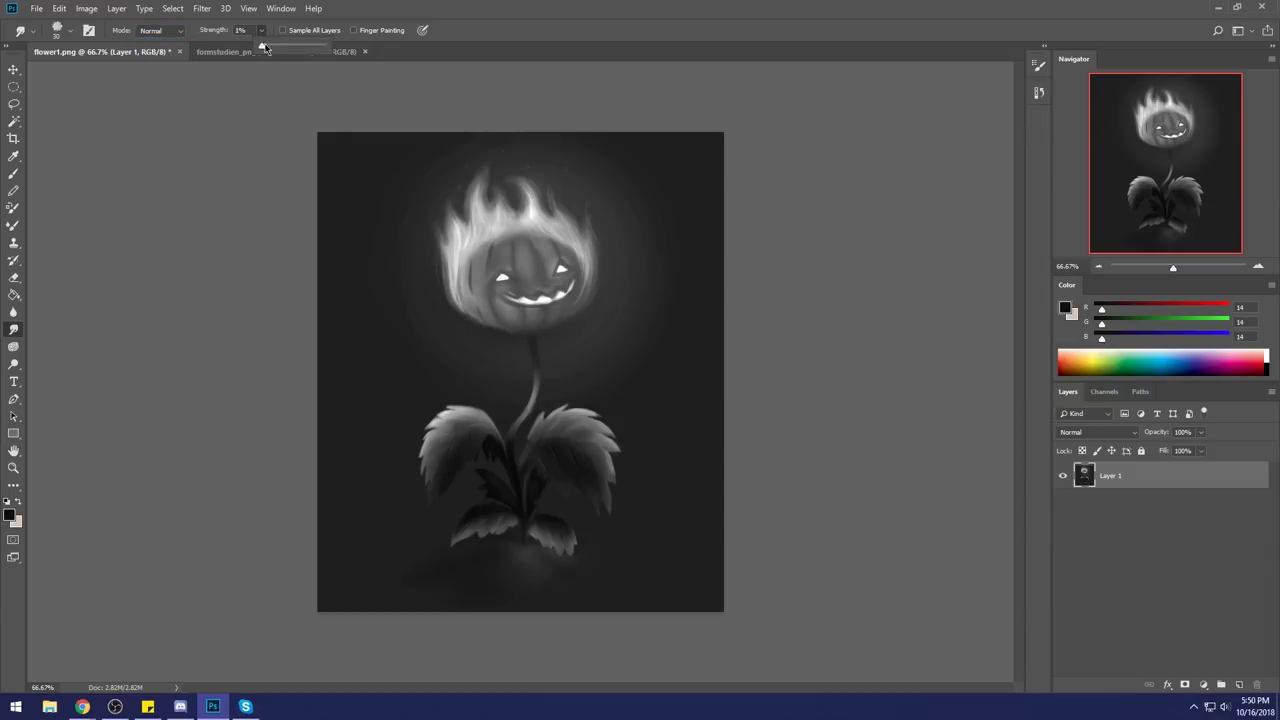
pyautogui.click(233, 102)
pyautogui.press('[')
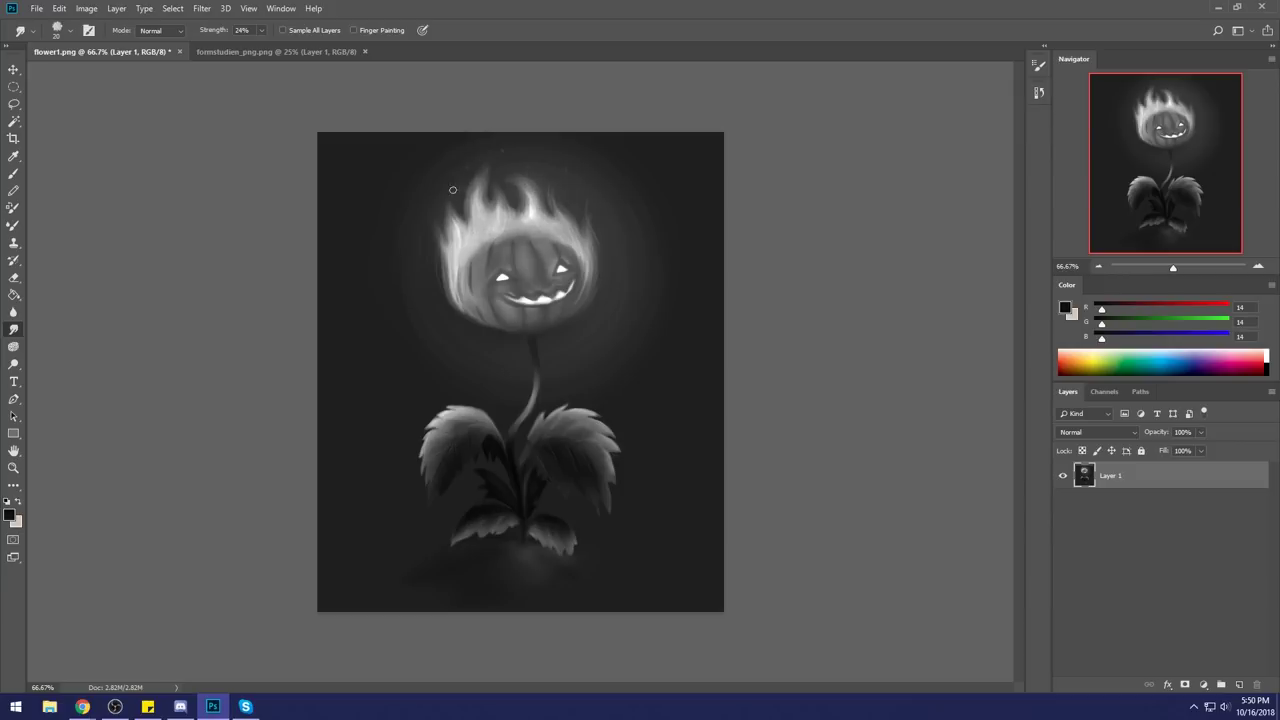
pyautogui.moveTo(574, 228); pyautogui.dragTo(583, 248)
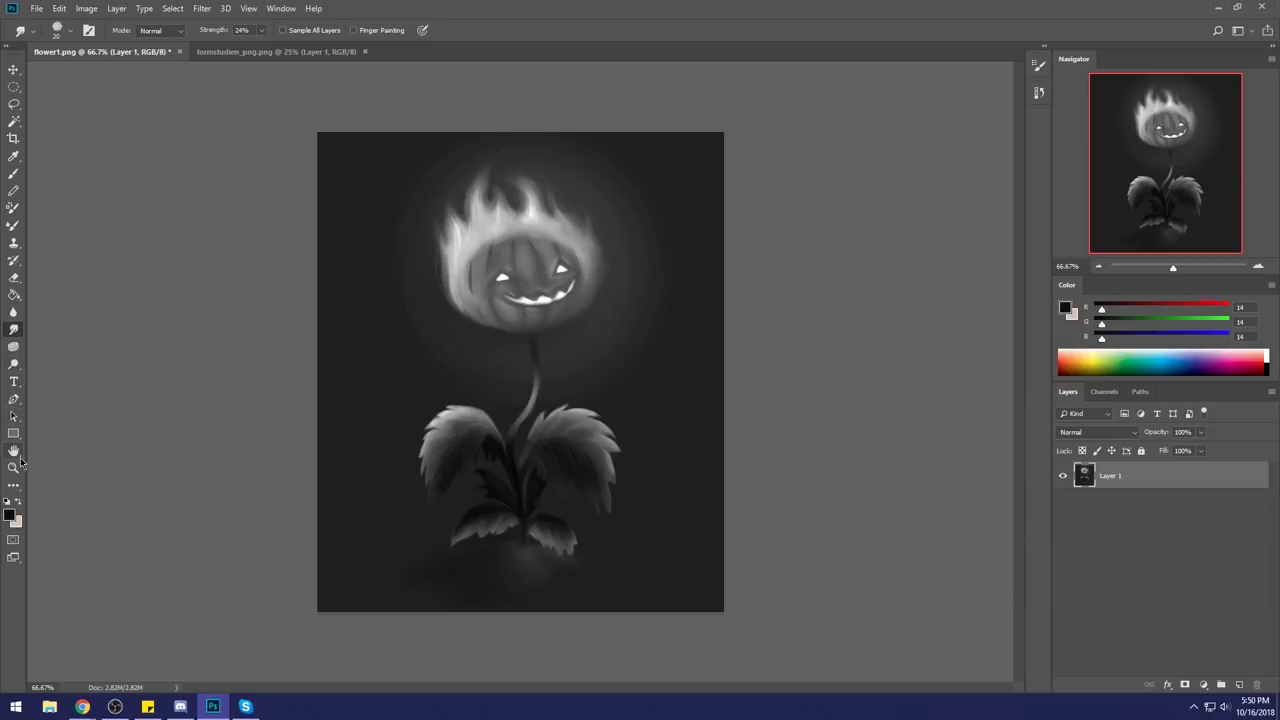
# Dodge the flame's left side lightly with the Range set to Shadows.
pyautogui.click(17, 370)
pyautogui.click(60, 364)
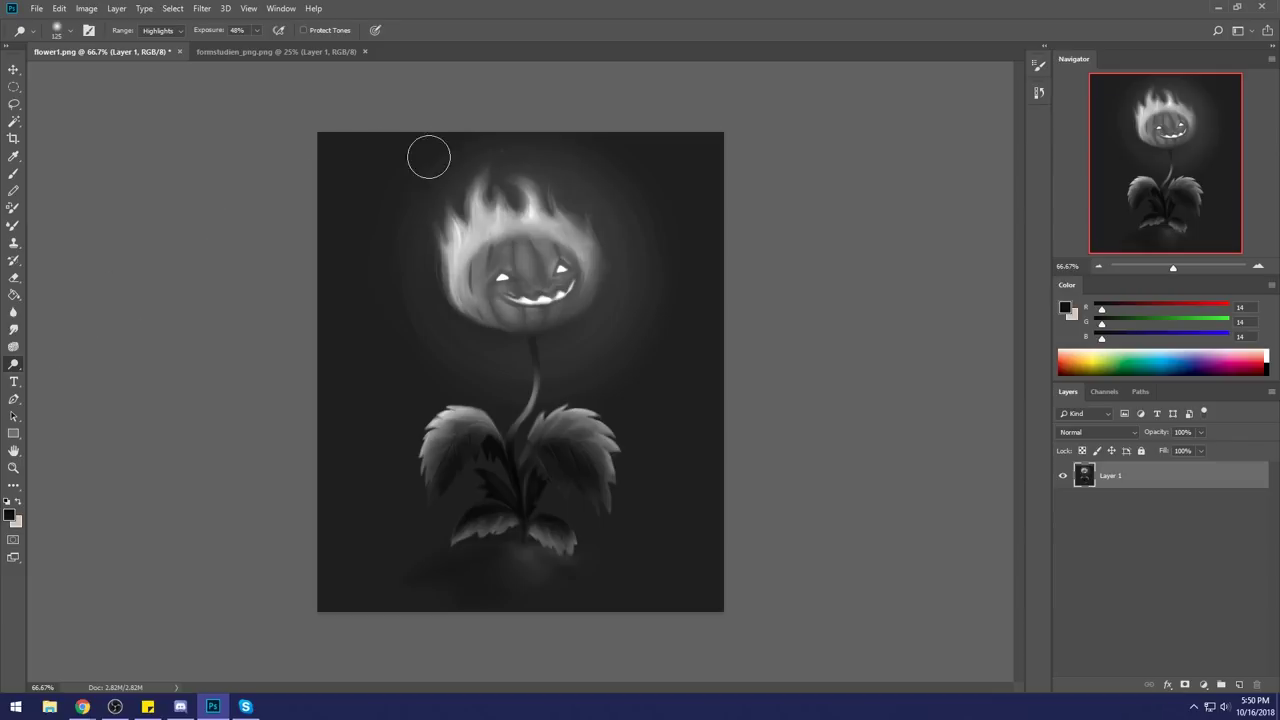
pyautogui.click(178, 30)
pyautogui.click(158, 42)
pyautogui.moveTo(470, 213); pyautogui.dragTo(468, 238)
# Burn two stretches of the flames on Midtones at 78% exposure with a 150 px brush.
pyautogui.rightClick(21, 370)
pyautogui.click(65, 377)
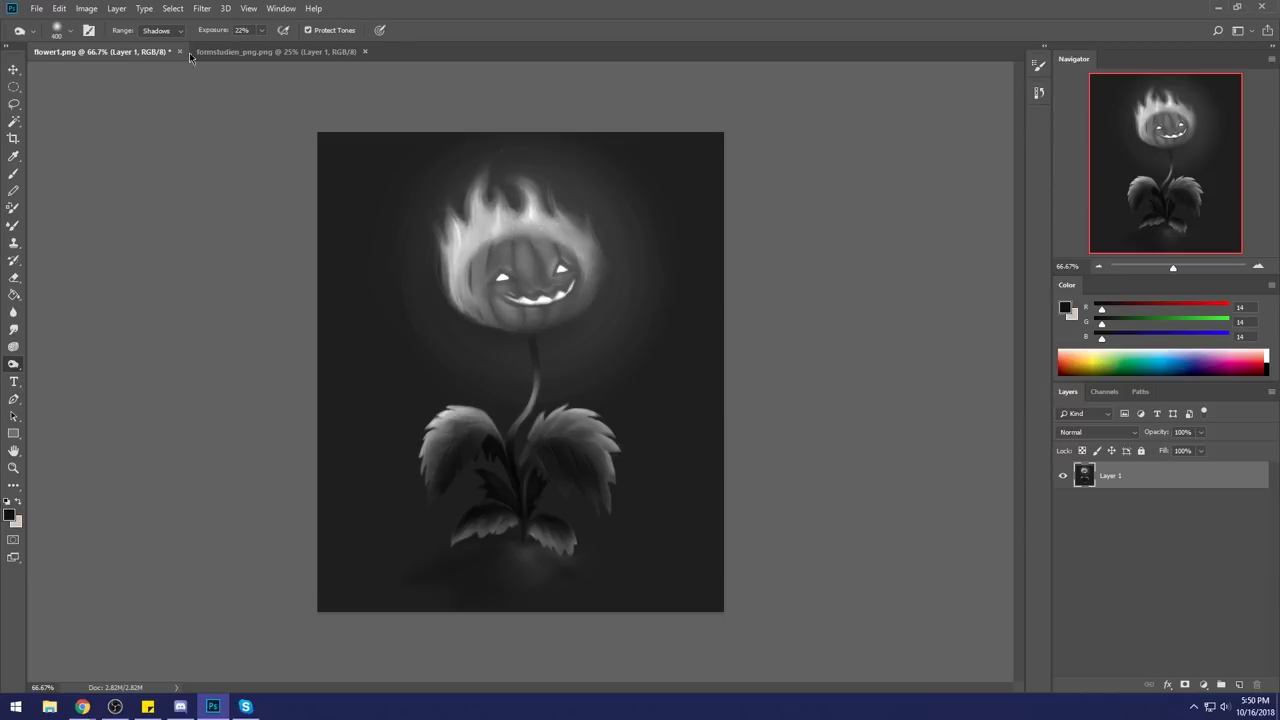
pyautogui.press('[')
pyautogui.press('[')
pyautogui.press('[')
pyautogui.press('[')
pyautogui.press('[')
pyautogui.moveTo(261, 30); pyautogui.dragTo(304, 48)
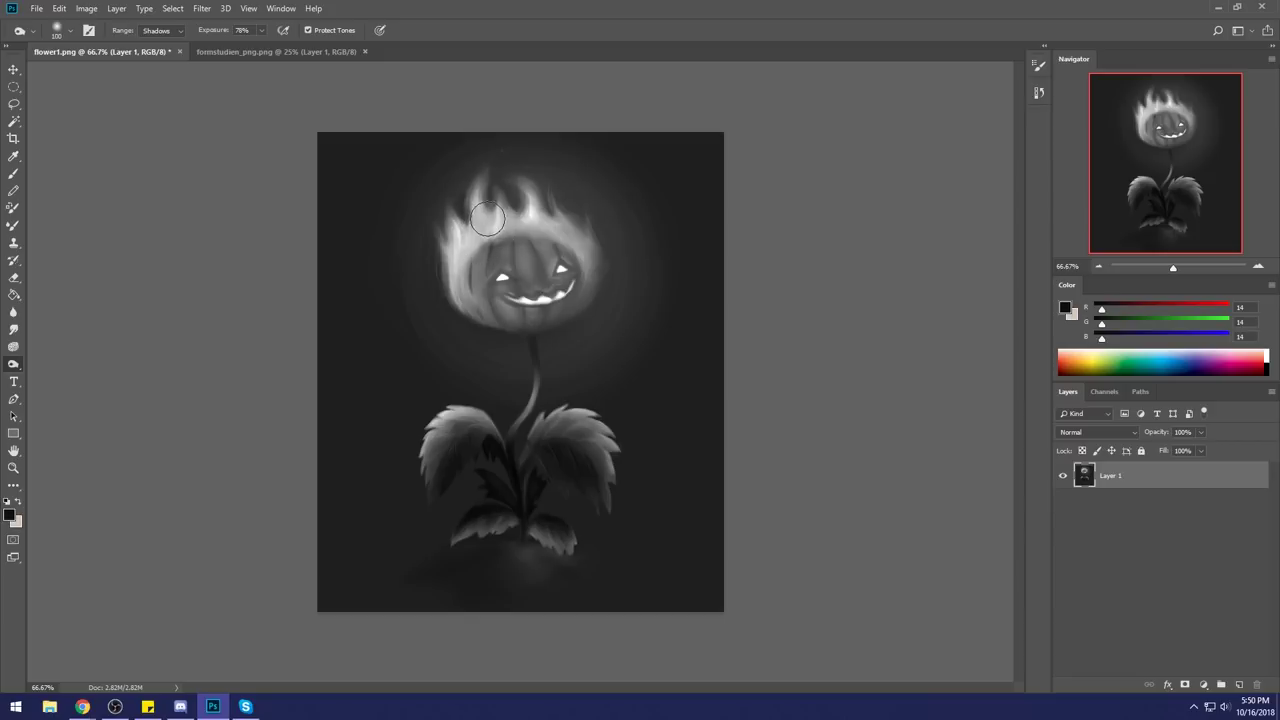
pyautogui.click(160, 30)
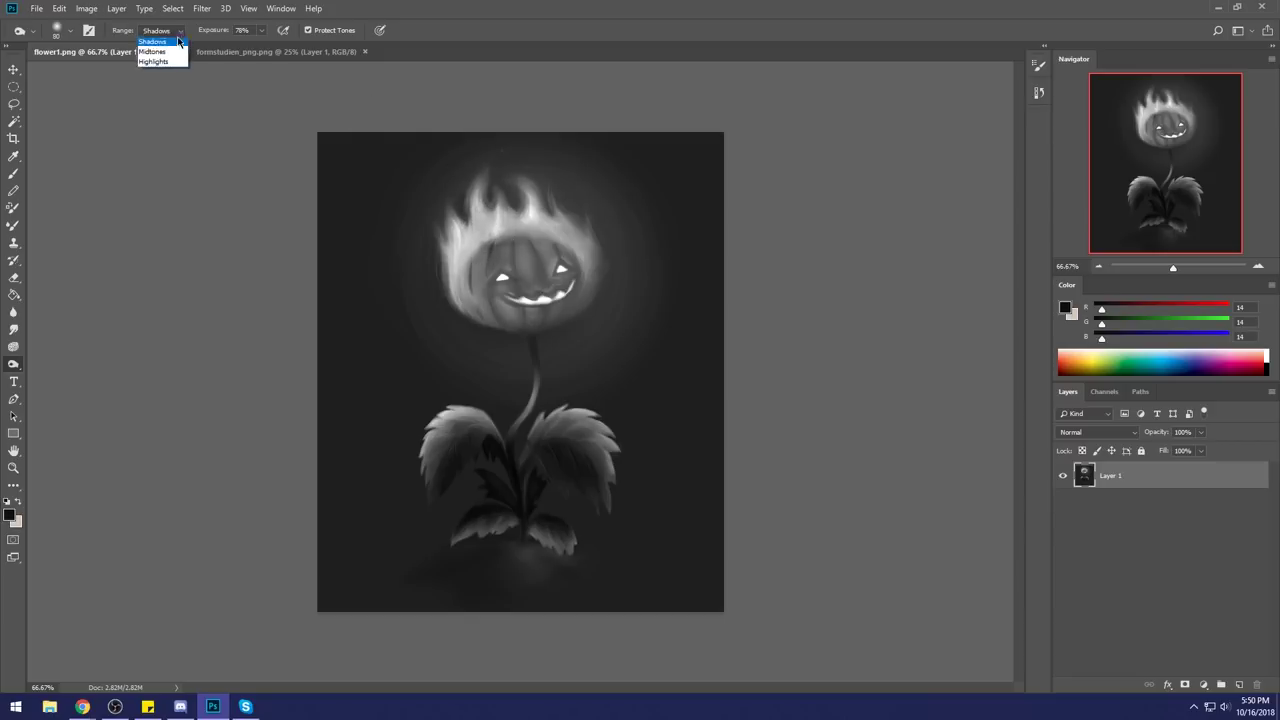
pyautogui.click(158, 49)
pyautogui.moveTo(488, 221)
pyautogui.mouseDown()
pyautogui.moveTo(466, 258)
pyautogui.moveTo(512, 217)
pyautogui.moveTo(526, 230)
pyautogui.moveTo(507, 213)
pyautogui.moveTo(562, 231)
pyautogui.moveTo(543, 220)
pyautogui.moveTo(534, 183)
pyautogui.mouseUp()
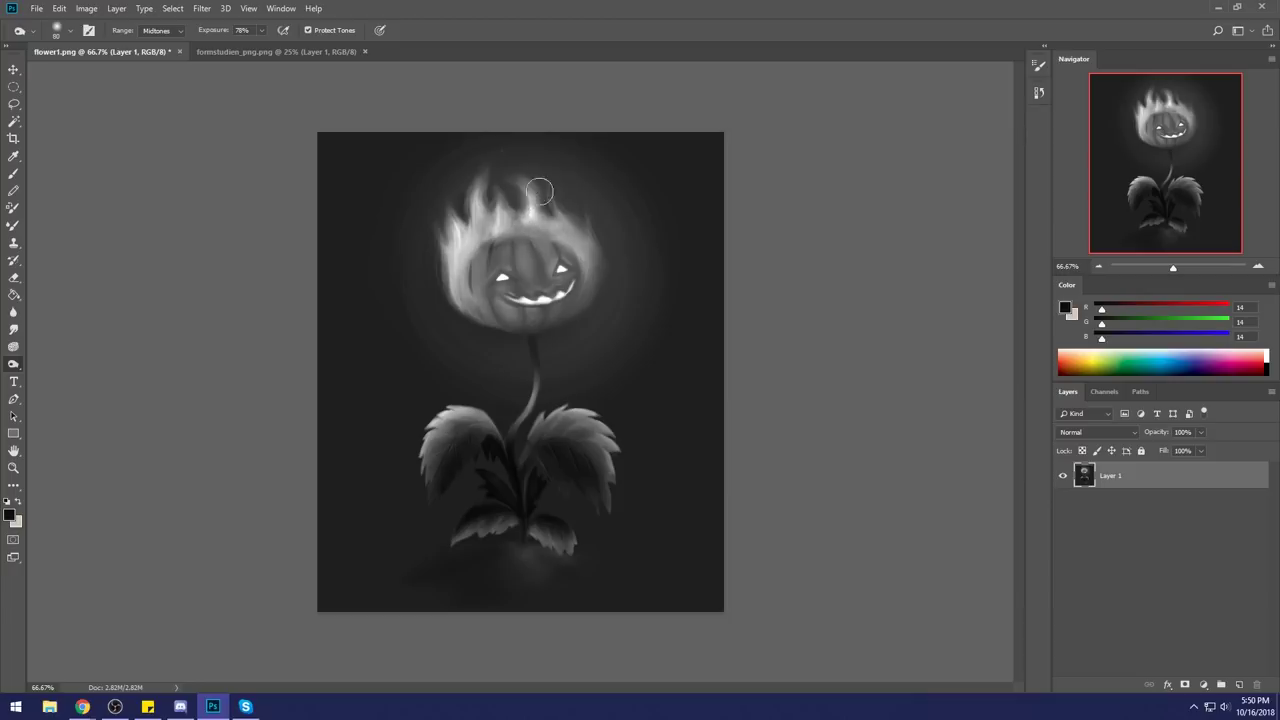
pyautogui.moveTo(474, 249)
pyautogui.mouseDown()
pyautogui.moveTo(465, 238)
pyautogui.moveTo(478, 233)
pyautogui.mouseUp()
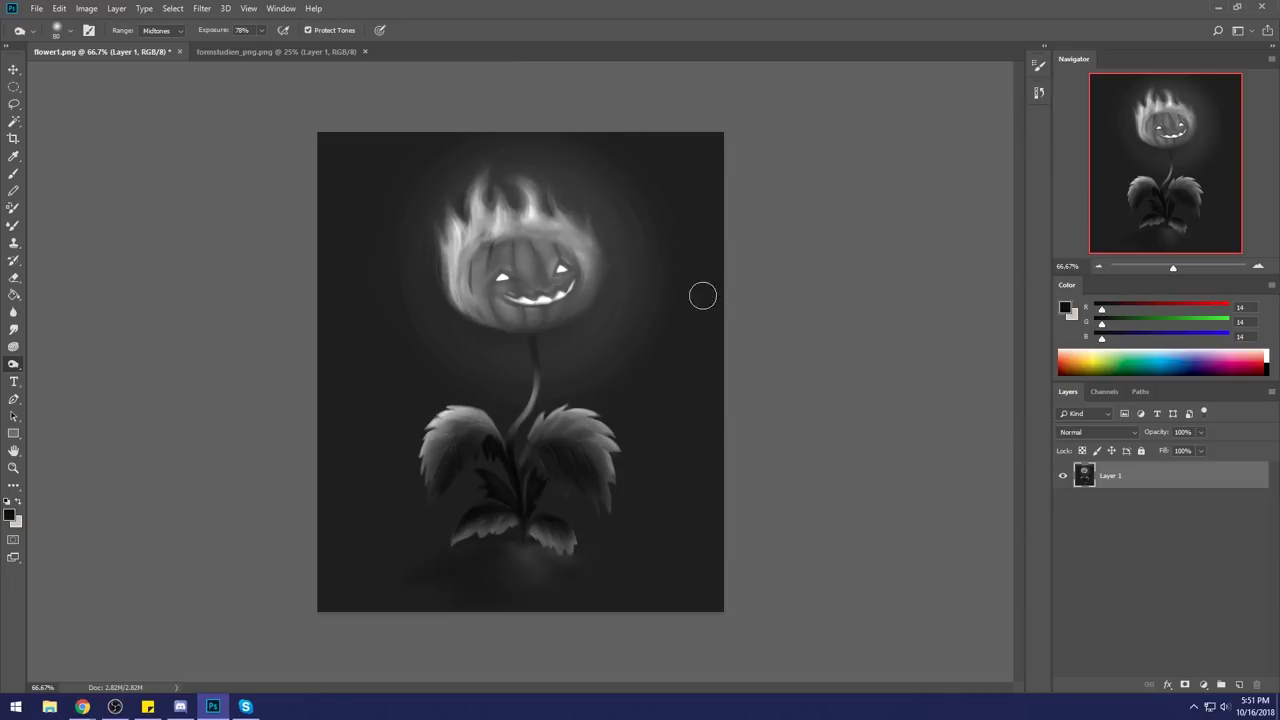
# Paint white strokes beside the grin and over the upper-right and left flames.
pyautogui.press('b')
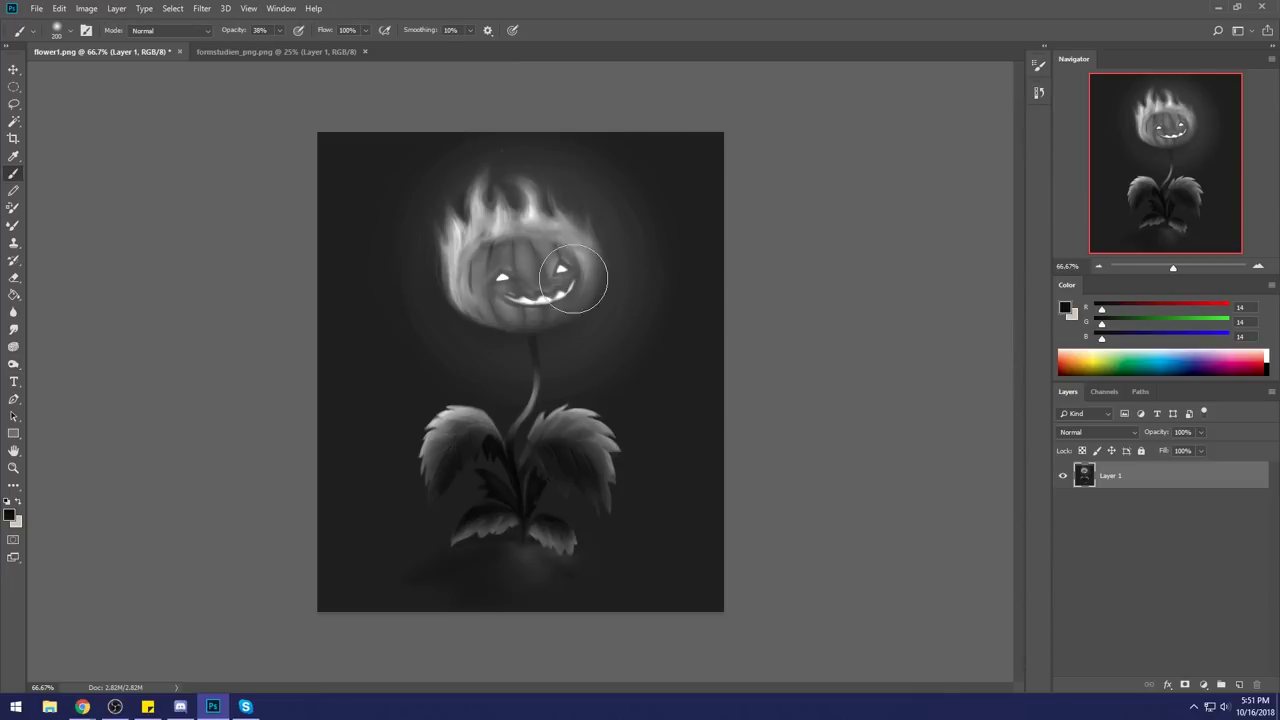
pyautogui.press('x')
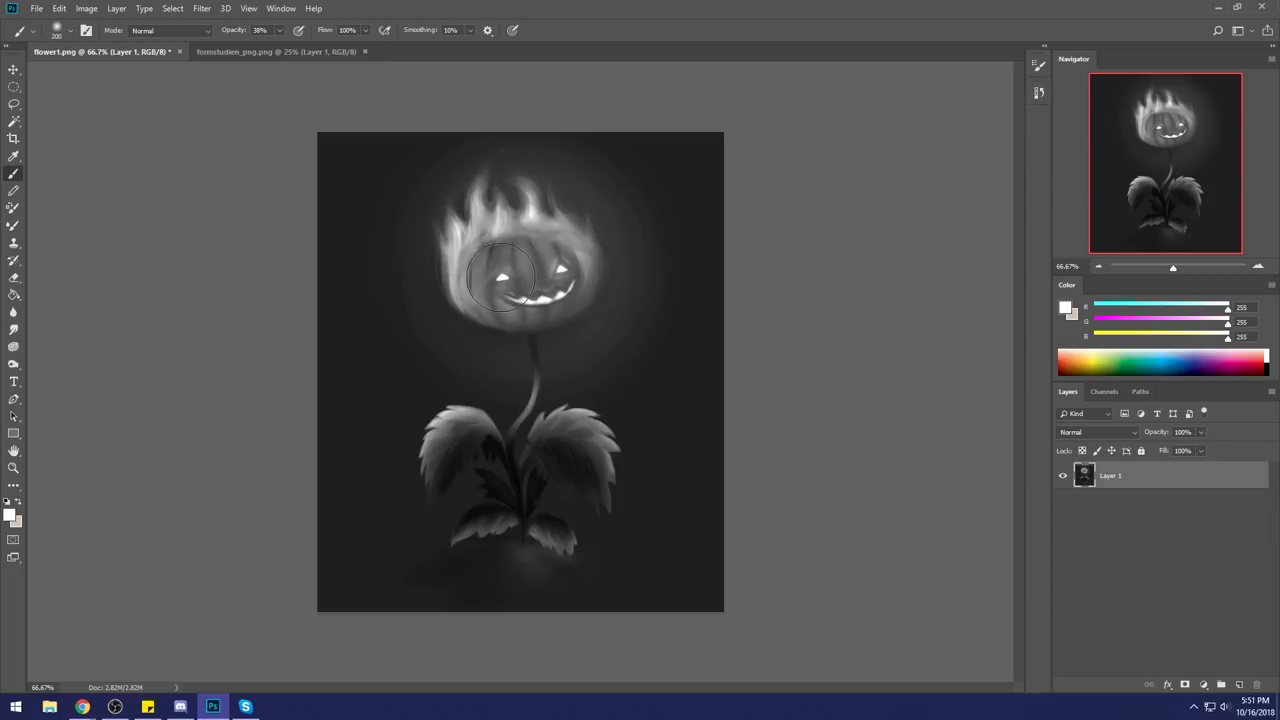
pyautogui.moveTo(565, 295)
pyautogui.mouseDown()
pyautogui.moveTo(512, 302)
pyautogui.moveTo(550, 310)
pyautogui.mouseUp()
pyautogui.moveTo(513, 190); pyautogui.dragTo(555, 222)
pyautogui.moveTo(478, 225); pyautogui.dragTo(474, 196)
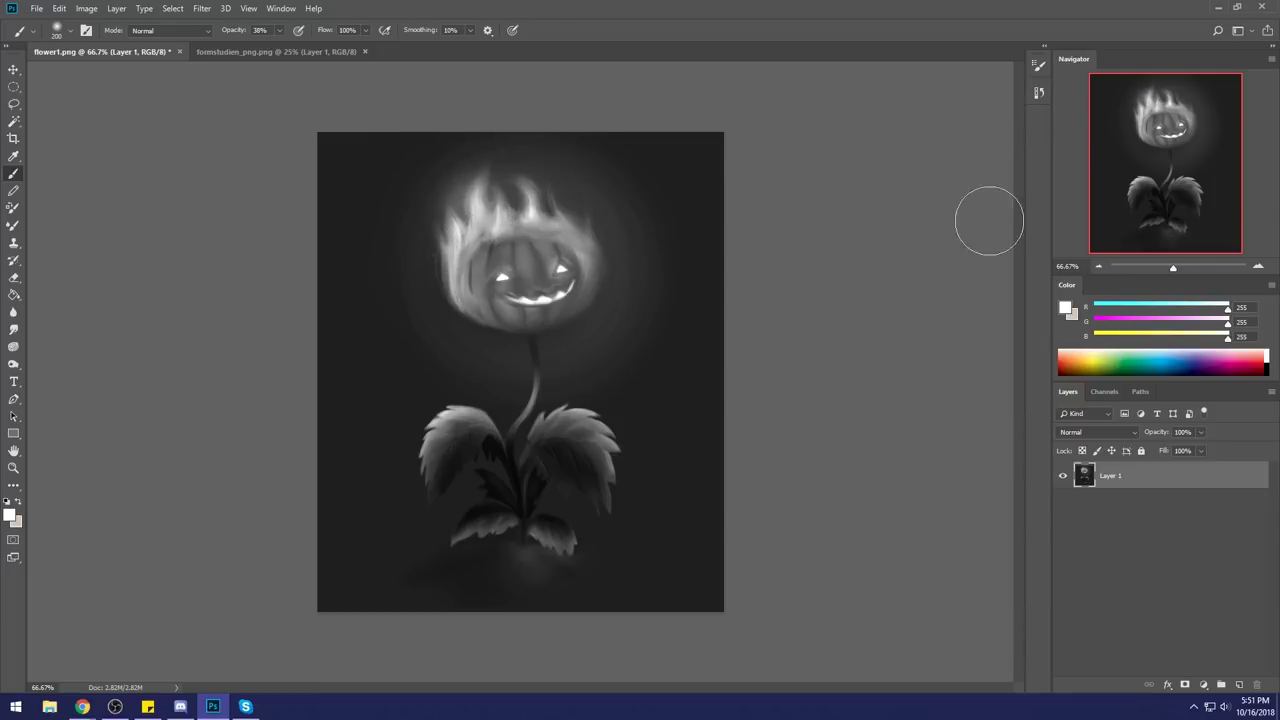
# Try a 600 px white glow around the head, undo it, and sample the eye's near-white.
pyautogui.click(1065, 308)
pyautogui.click(1168, 120)
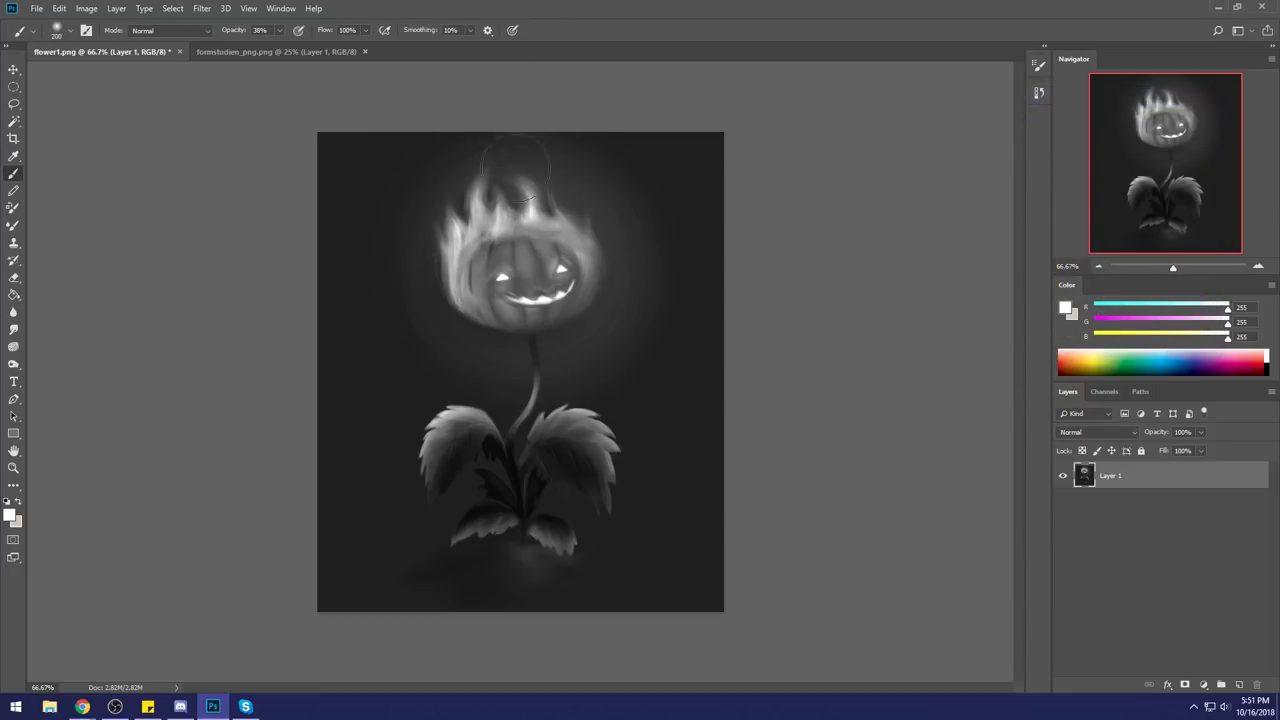
pyautogui.press(']')
pyautogui.press(']')
pyautogui.press(']')
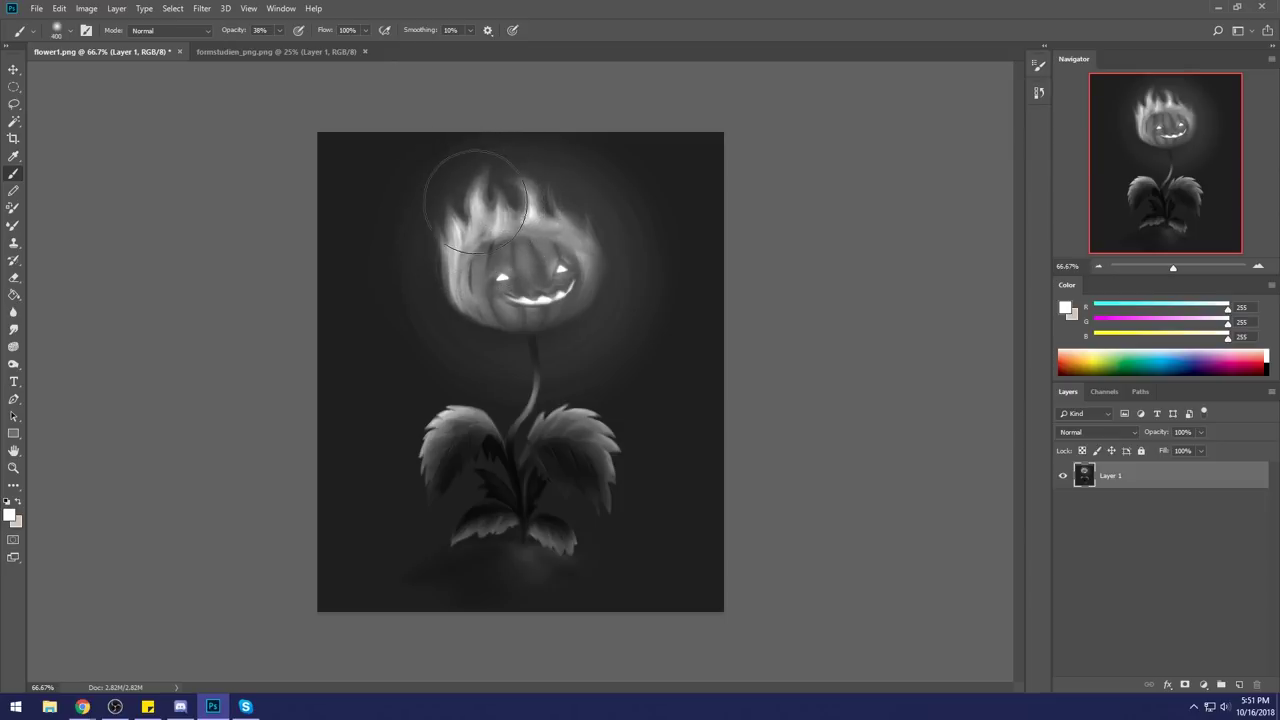
pyautogui.press(']')
pyautogui.press(']')
pyautogui.moveTo(480, 214); pyautogui.dragTo(523, 200)
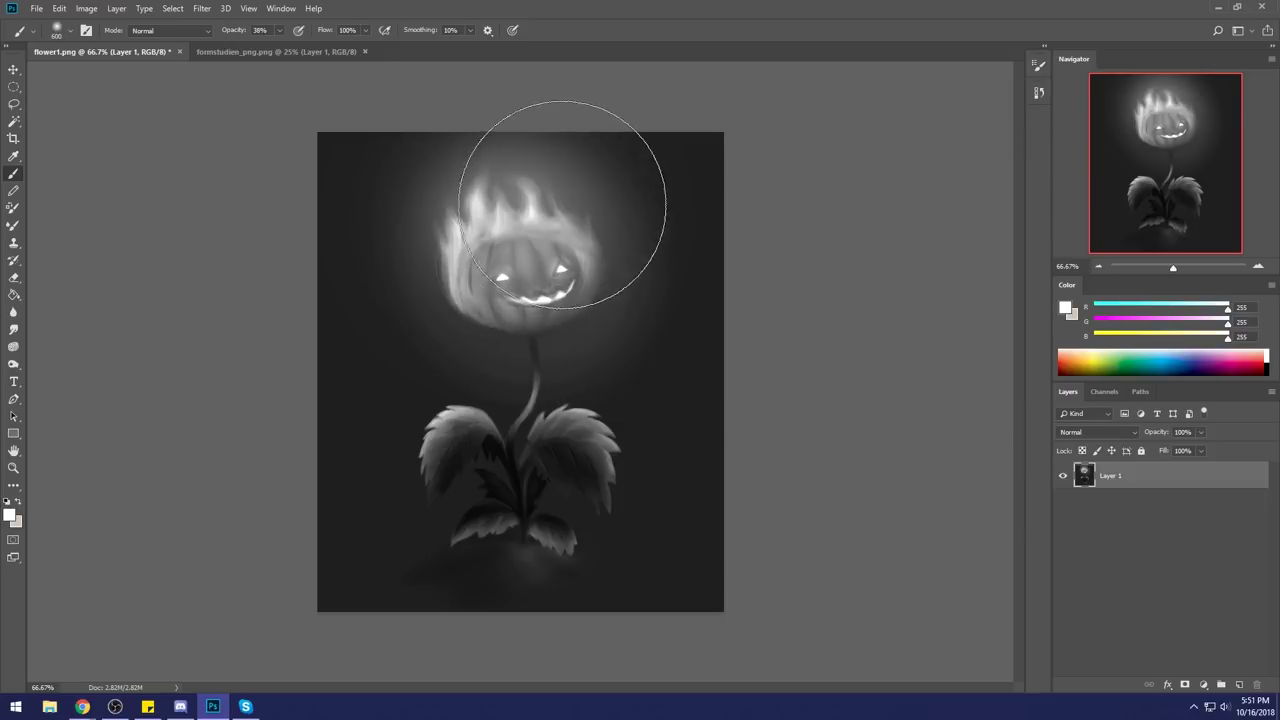
pyautogui.hotkey('ctrl', 'z')
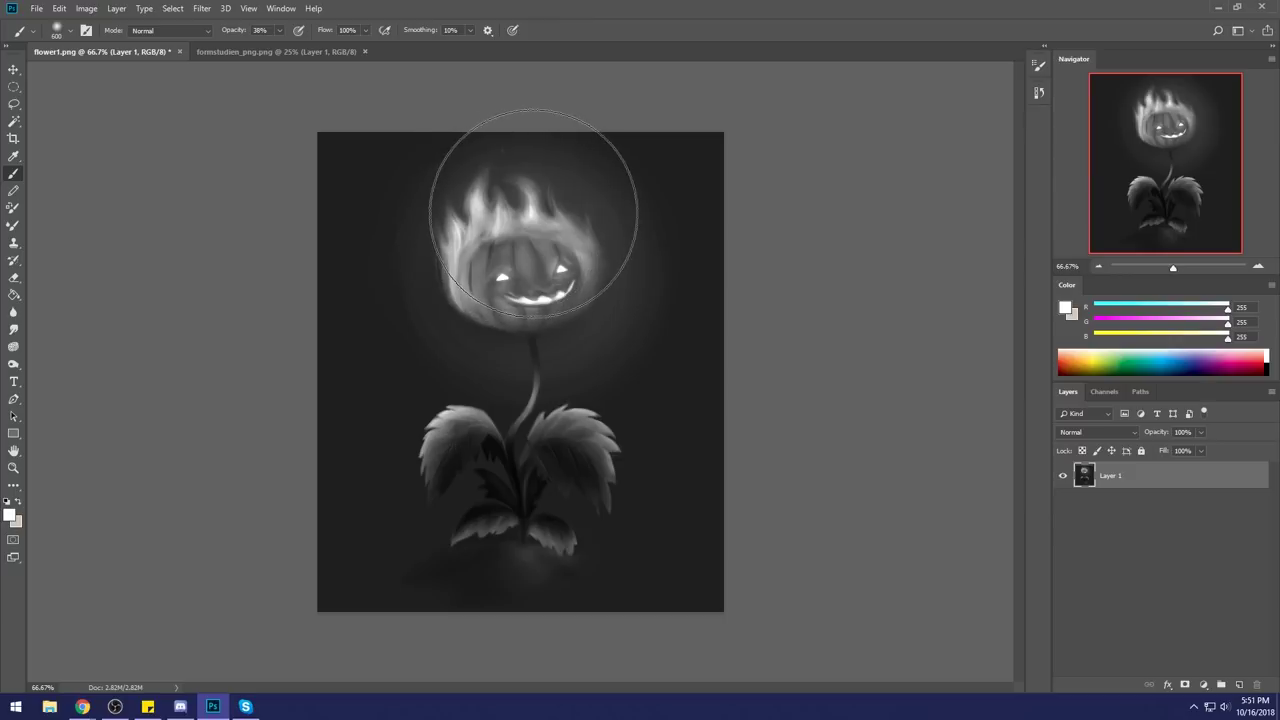
pyautogui.keyDown('alt'); pyautogui.click(573, 270); pyautogui.keyUp('alt')
# Burn the pumpkin face and flames with a 500 px brush.
pyautogui.moveTo(13, 364); pyautogui.dragTo(81, 392)
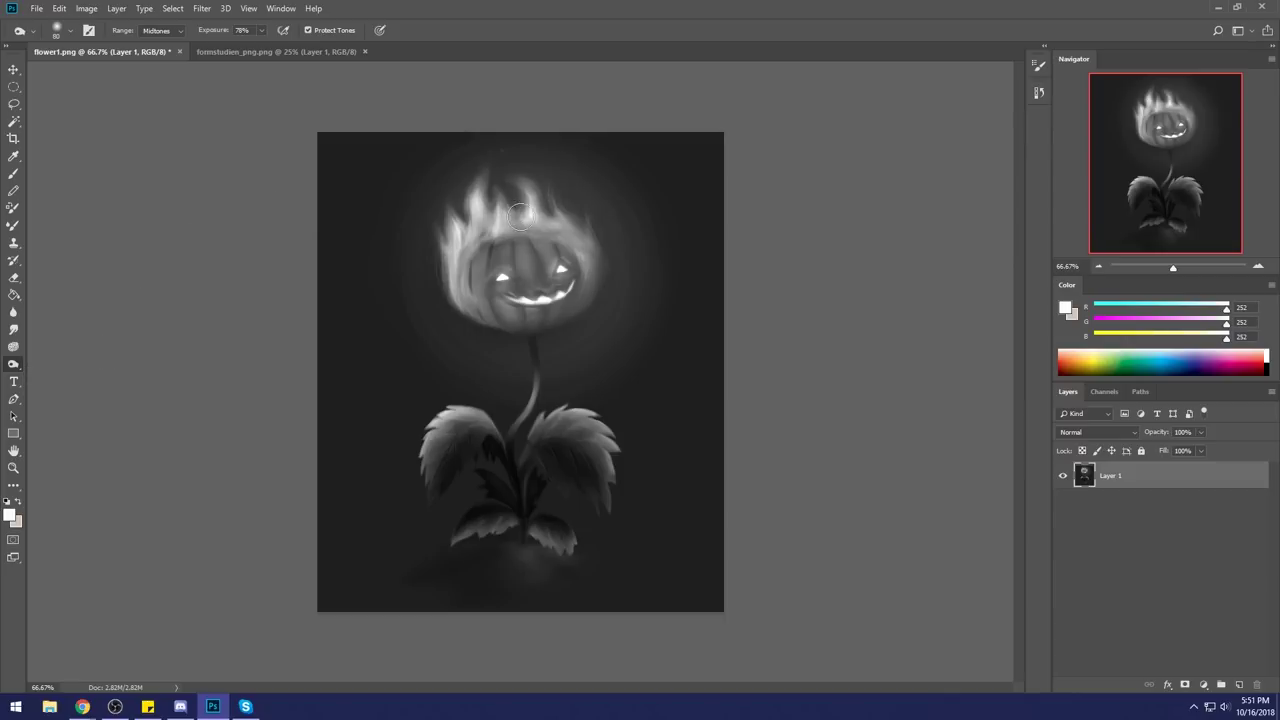
pyautogui.press(']')
pyautogui.press(']')
pyautogui.press(']')
pyautogui.press(']')
pyautogui.press(']')
pyautogui.press(']')
pyautogui.press(']')
pyautogui.press(']')
pyautogui.press(']')
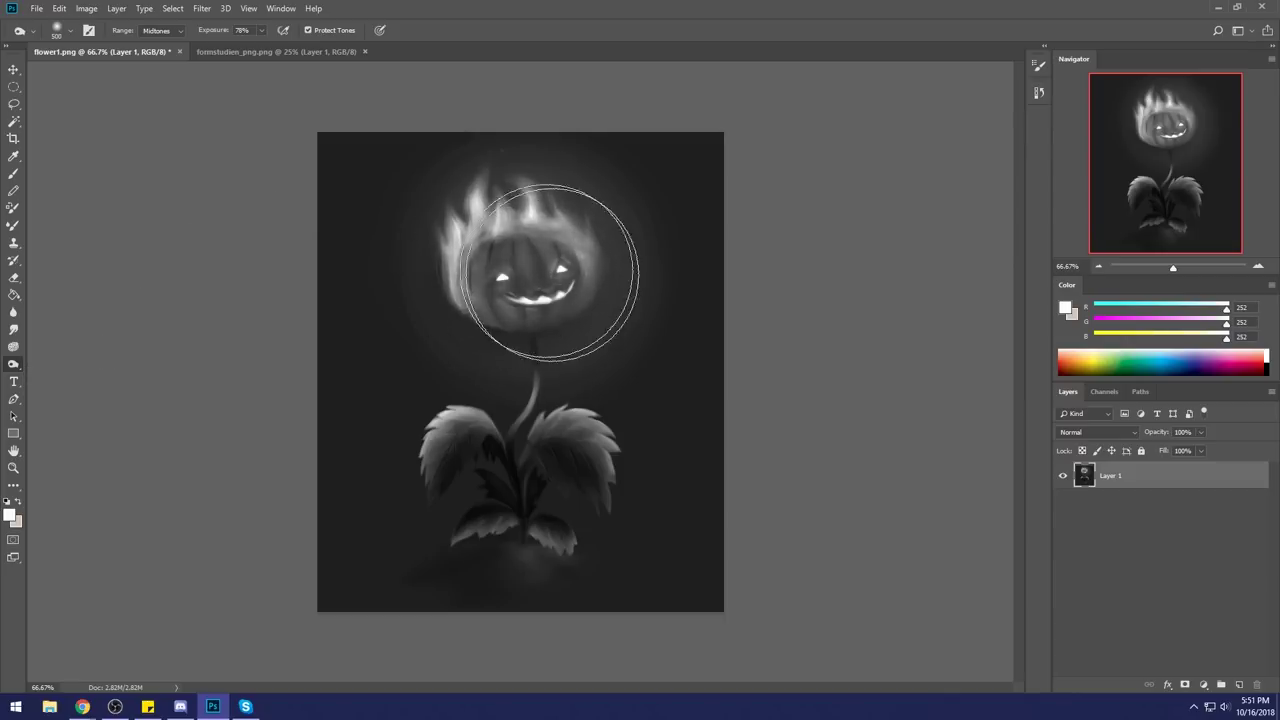
pyautogui.moveTo(545, 266)
pyautogui.mouseDown()
pyautogui.moveTo(529, 249)
pyautogui.moveTo(509, 271)
pyautogui.moveTo(543, 251)
pyautogui.moveTo(590, 274)
pyautogui.moveTo(603, 240)
pyautogui.moveTo(500, 257)
pyautogui.moveTo(474, 240)
pyautogui.mouseUp()
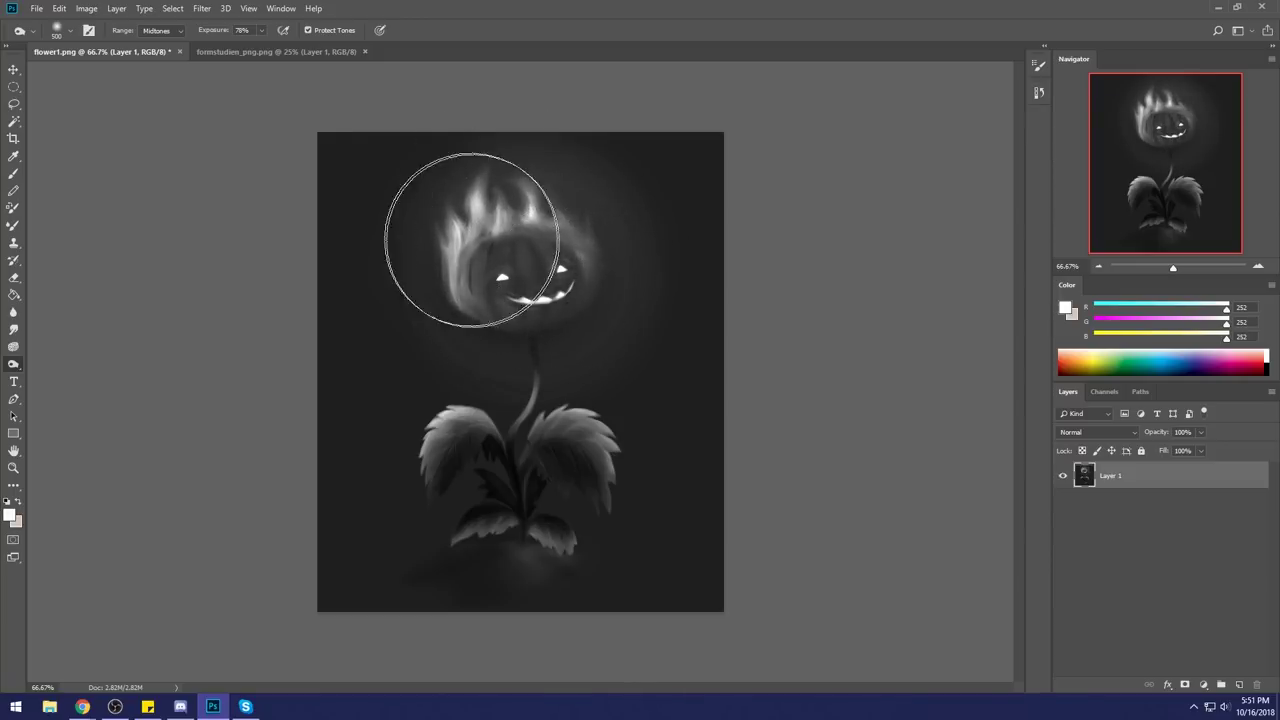
# Brush a sampled flame mid-grey over the face's left side, then resample white and dark grey.
pyautogui.press('b')
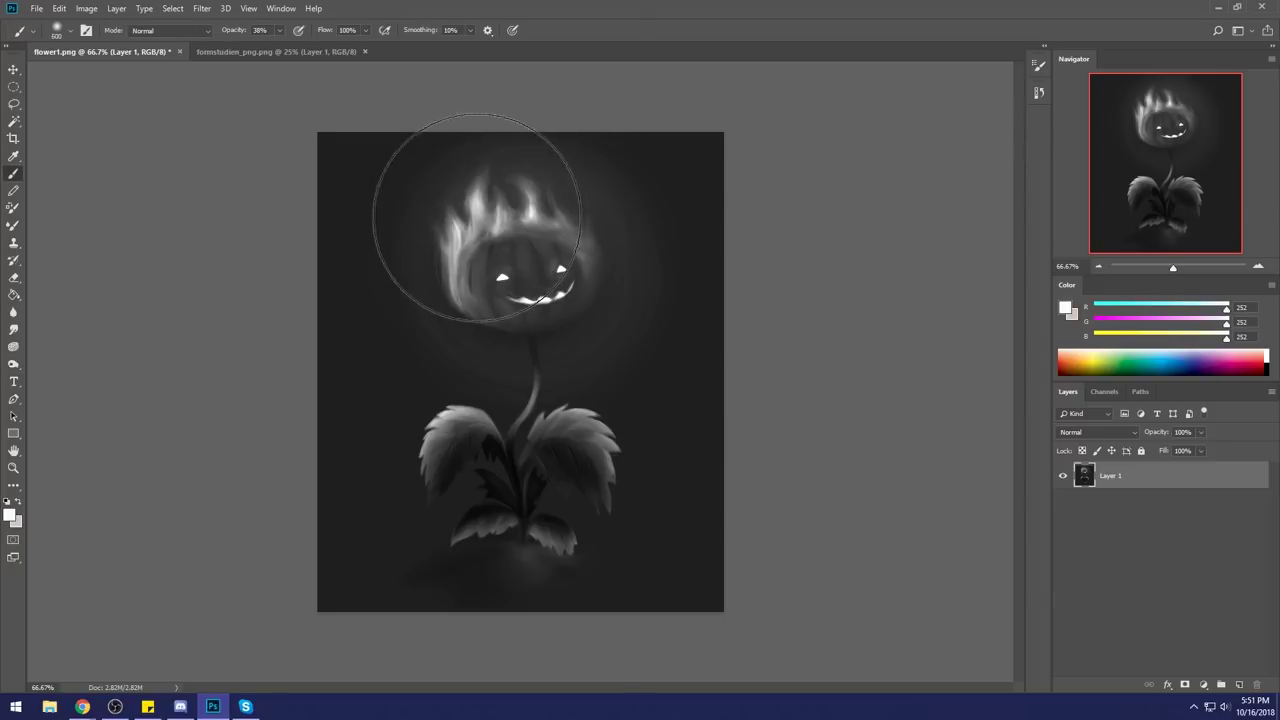
pyautogui.keyDown('alt'); pyautogui.click(475, 202); pyautogui.keyUp('alt')
pyautogui.press('[')
pyautogui.press('[')
pyautogui.press('[')
pyautogui.press('[')
pyautogui.press('[')
pyautogui.press('[')
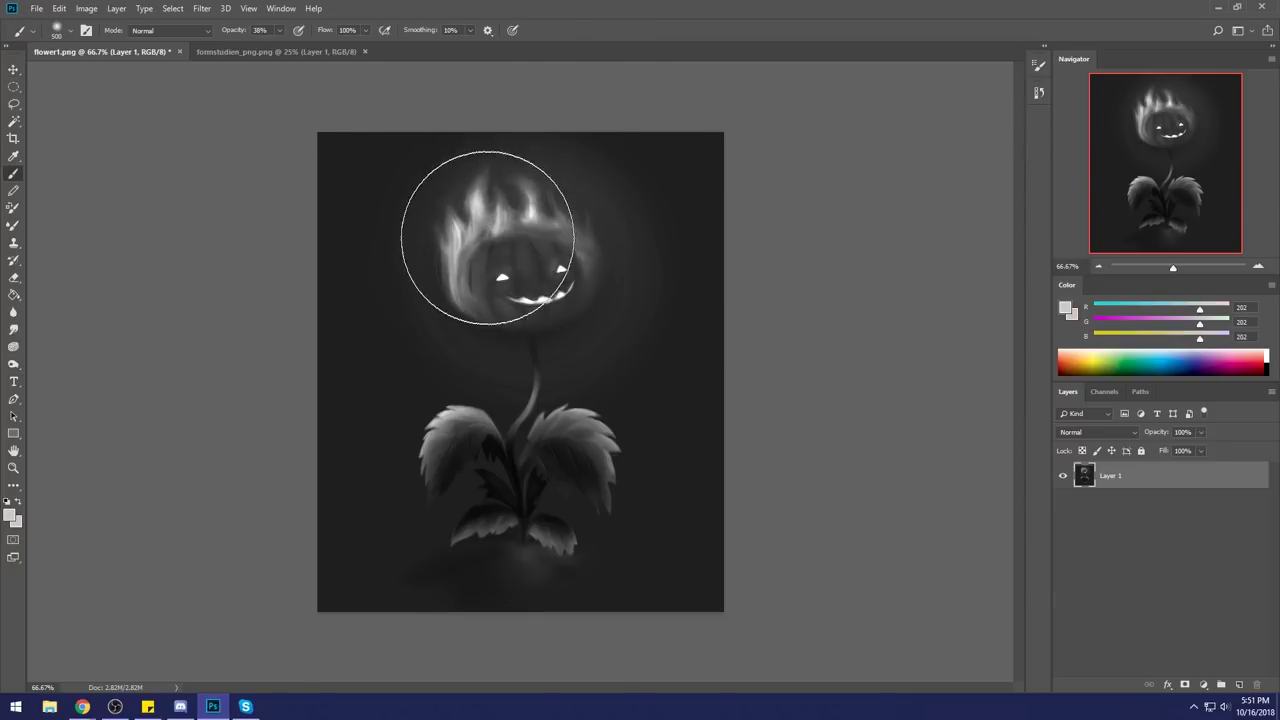
pyautogui.moveTo(483, 248); pyautogui.dragTo(476, 293)
pyautogui.press(']')
pyautogui.press(']')
pyautogui.press(']')
pyautogui.press('[')
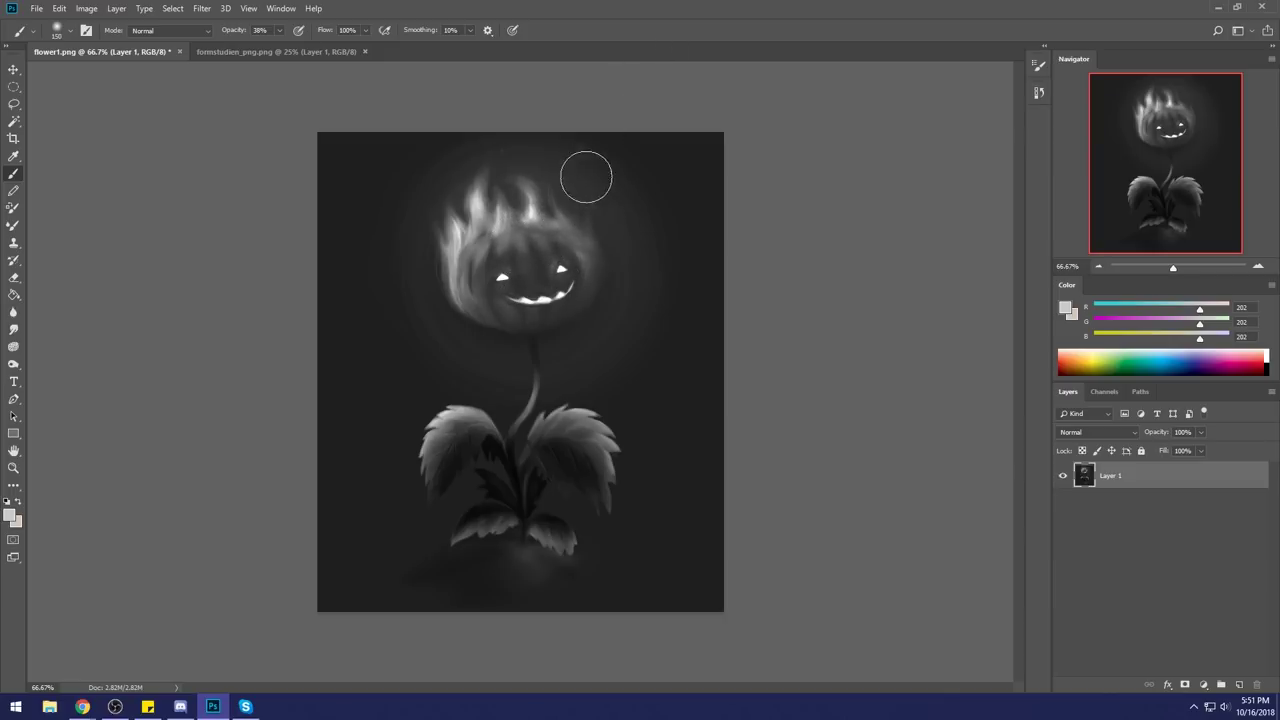
pyautogui.keyDown('alt'); pyautogui.click(502, 277); pyautogui.keyUp('alt')
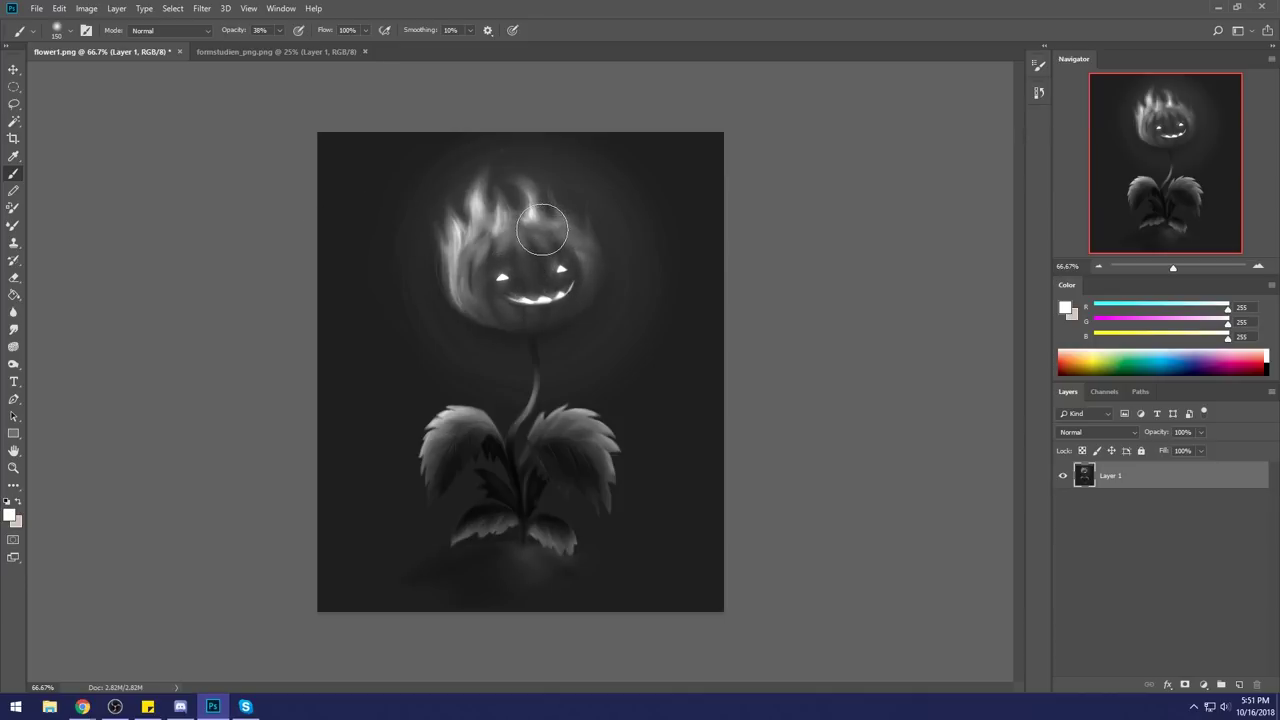
pyautogui.keyDown('alt'); pyautogui.click(491, 387); pyautogui.keyUp('alt')
pyautogui.press(']')
pyautogui.press(']')
pyautogui.press(']')
pyautogui.press(']')
pyautogui.press(']')
pyautogui.press(']')
pyautogui.press(']')
pyautogui.press(']')
pyautogui.press(']')
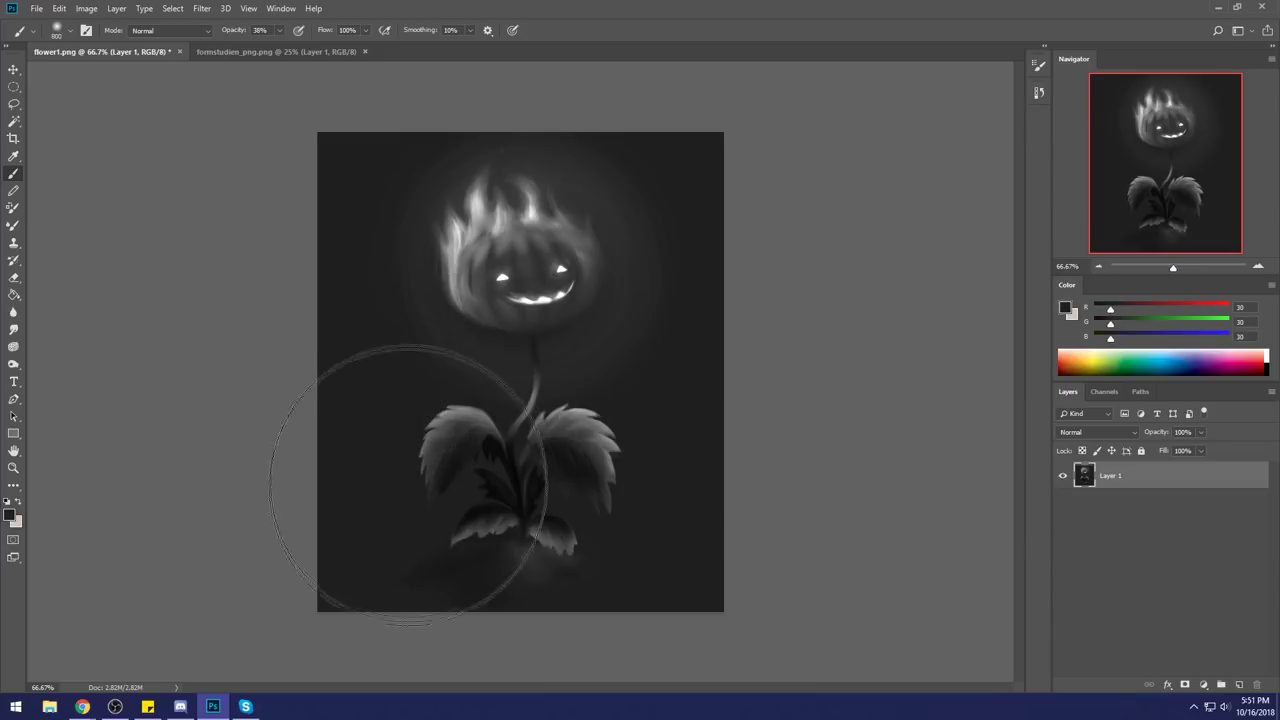
# Brush dark grey over the leaves at 800 px, then dab a 1400 px near-white glow on the flower.
pyautogui.keyDown('alt'); pyautogui.click(461, 416); pyautogui.keyUp('alt')
pyautogui.moveTo(461, 416)
pyautogui.mouseDown()
pyautogui.moveTo(571, 429)
pyautogui.moveTo(614, 486)
pyautogui.moveTo(600, 429)
pyautogui.moveTo(640, 492)
pyautogui.mouseUp()
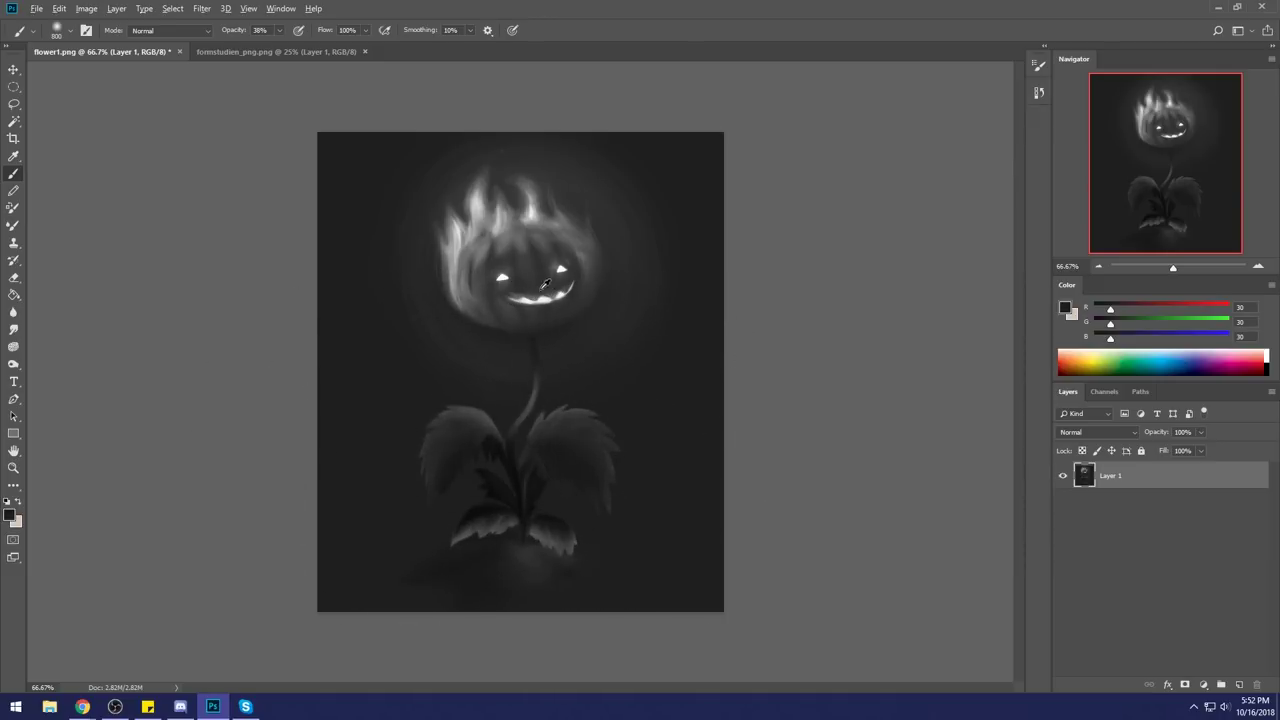
pyautogui.keyDown('alt'); pyautogui.click(542, 287); pyautogui.keyUp('alt')
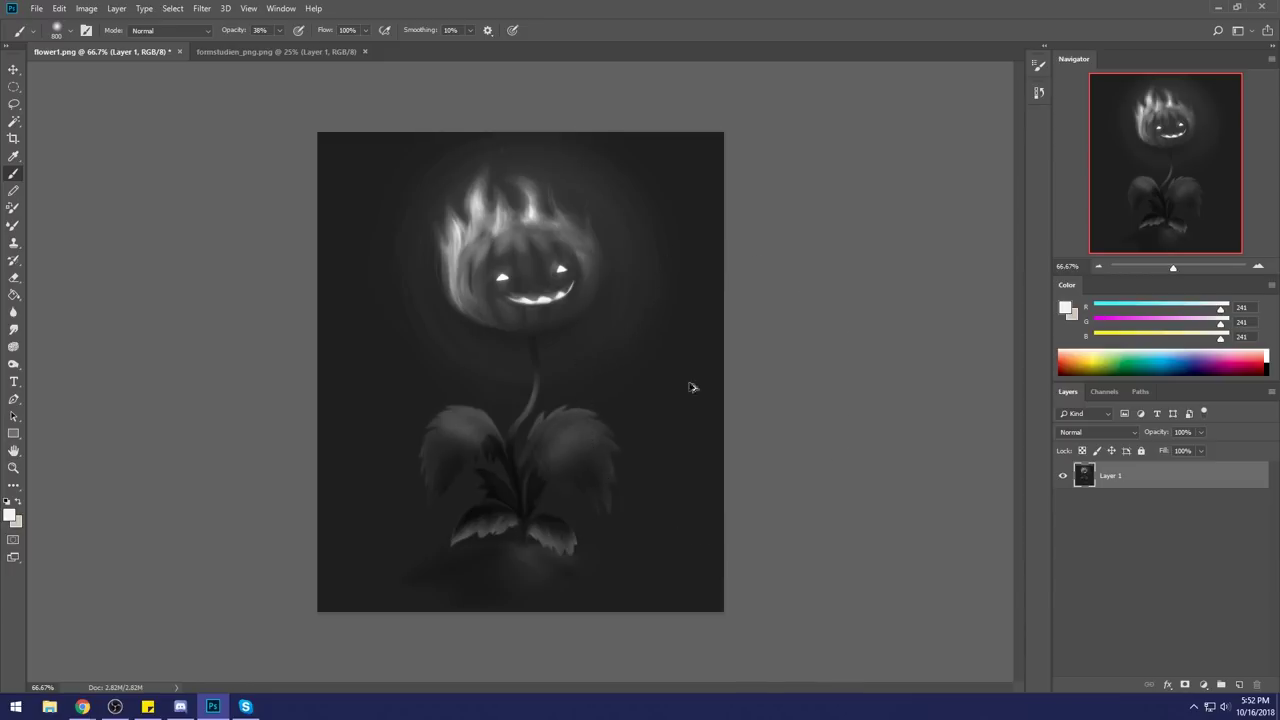
pyautogui.keyDown('alt'); pyautogui.click(515, 388); pyautogui.keyUp('alt')
pyautogui.press('[')
pyautogui.press('[')
pyautogui.press('[')
pyautogui.press('[')
pyautogui.press('[')
pyautogui.press('[')
pyautogui.press('[')
pyautogui.press('[')
pyautogui.press('[')
pyautogui.press('[')
pyautogui.press('[')
pyautogui.press('[')
pyautogui.press('[')
pyautogui.press('[')
pyautogui.press('[')
pyautogui.press('[')
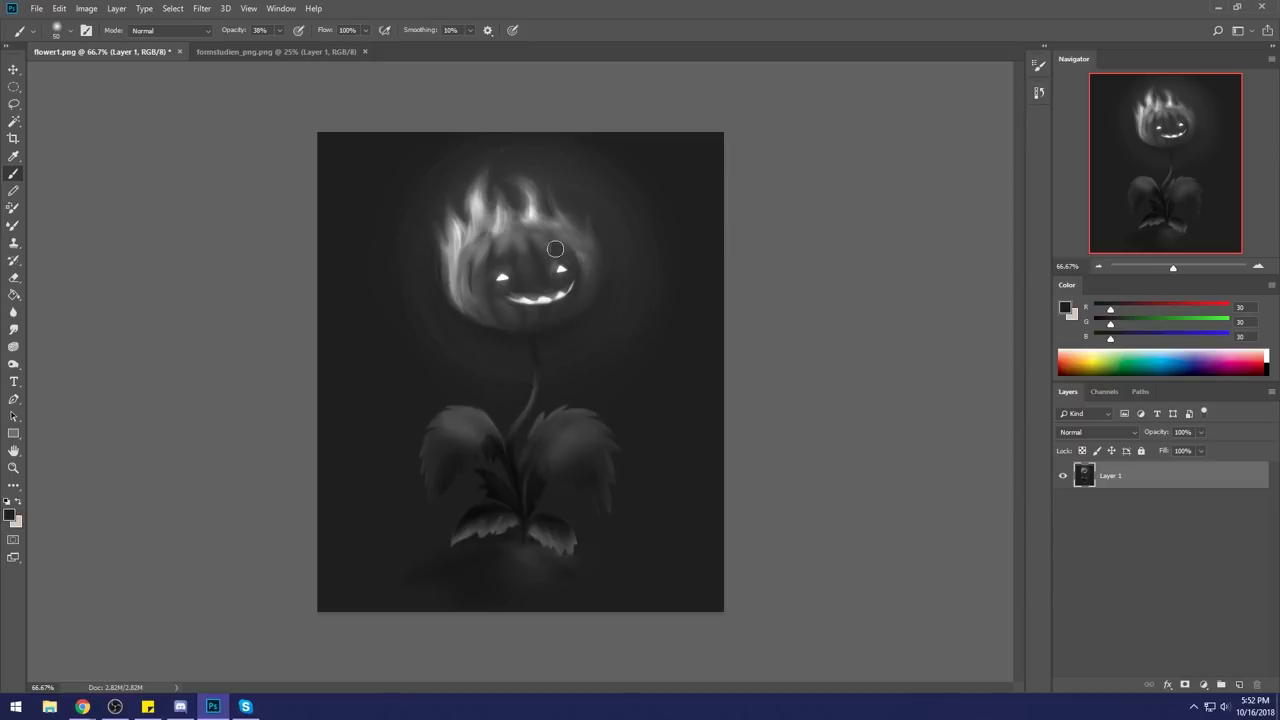
pyautogui.keyDown('alt'); pyautogui.click(551, 293); pyautogui.keyUp('alt')
pyautogui.press(']')
pyautogui.press(']')
pyautogui.press(']')
pyautogui.press(']')
pyautogui.press(']')
pyautogui.press(']')
pyautogui.press(']')
pyautogui.press(']')
pyautogui.press(']')
pyautogui.press(']')
pyautogui.press(']')
pyautogui.press(']')
pyautogui.press(']')
pyautogui.press(']')
pyautogui.click(528, 270)
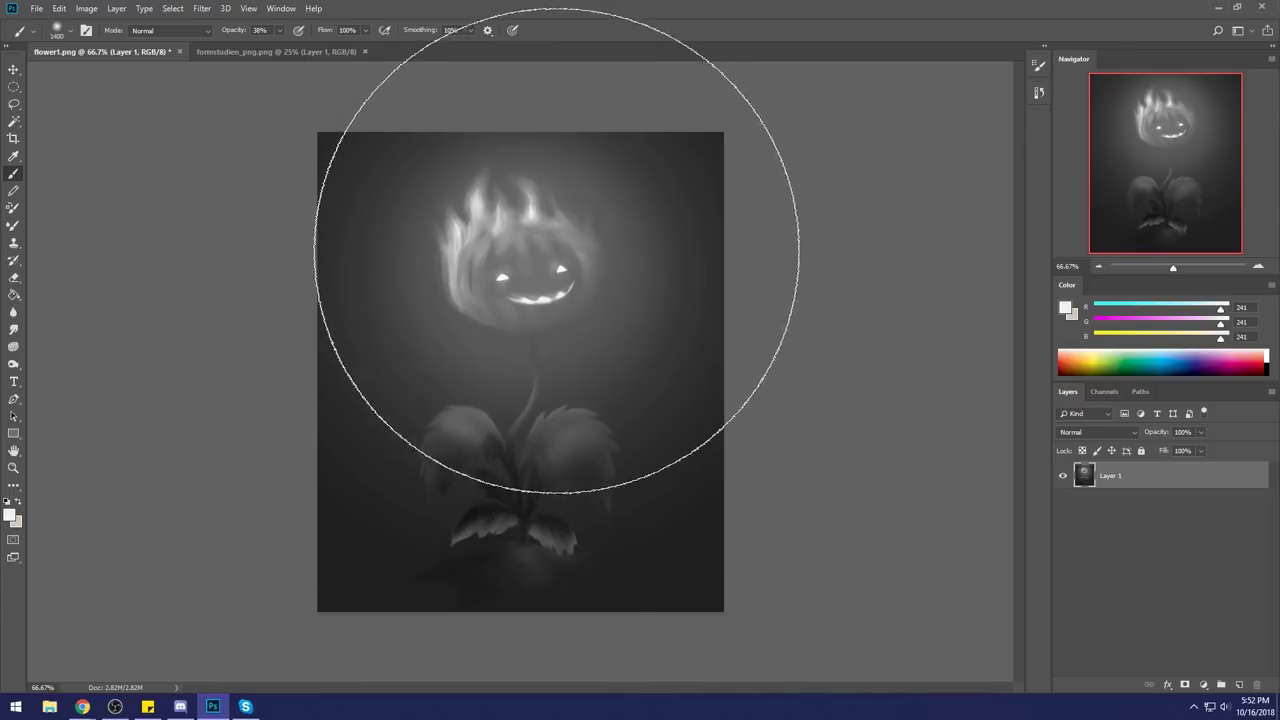
# Undo the white glow and dodge around the flower head with a 500 px brush.
pyautogui.hotkey('ctrl', 'z')
pyautogui.click(13, 364)
pyautogui.click(66, 364)
pyautogui.click(13, 364)
pyautogui.click(66, 380)
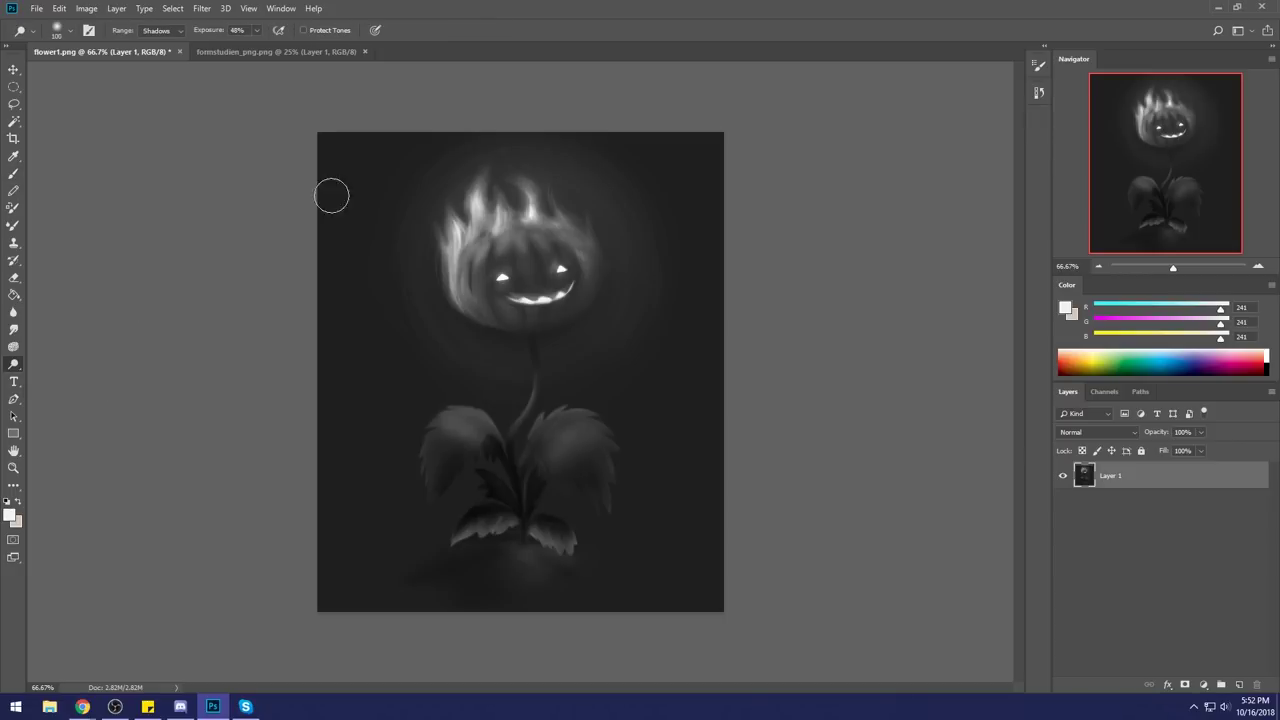
pyautogui.press(']')
pyautogui.press(']')
pyautogui.press(']')
pyautogui.press(']')
pyautogui.press(']')
pyautogui.press(']')
pyautogui.press(']')
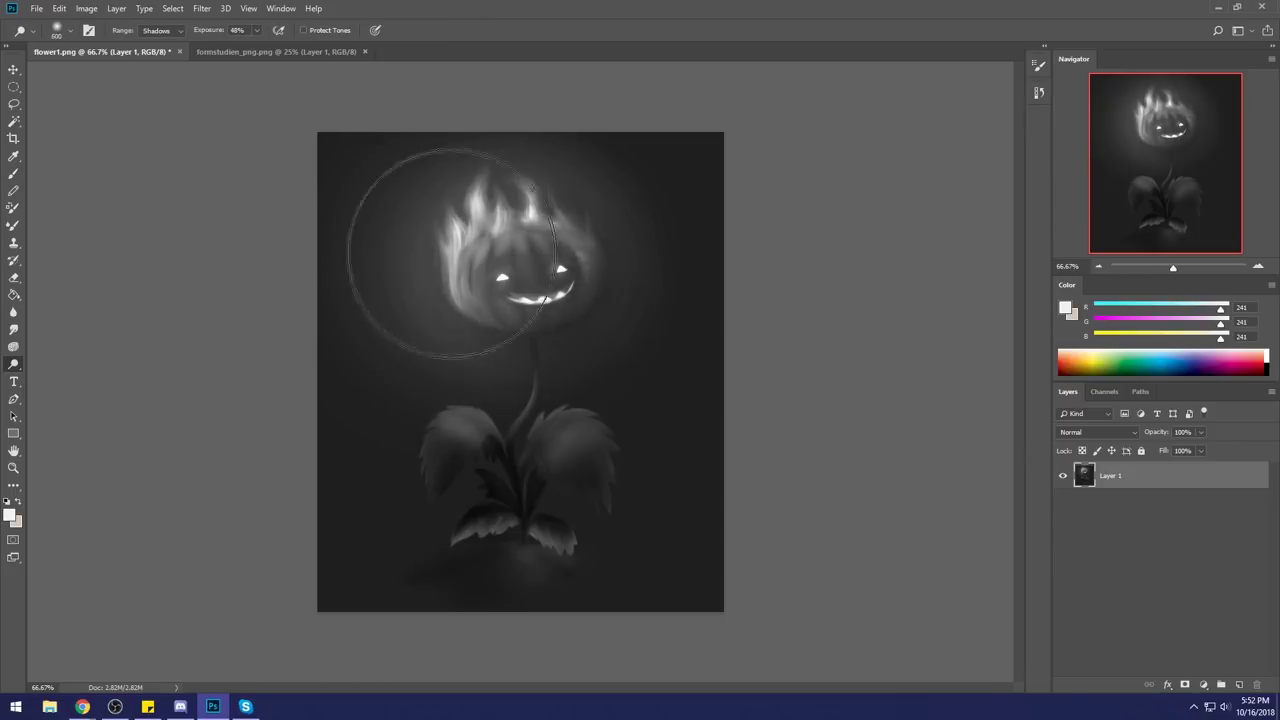
pyautogui.moveTo(446, 272)
pyautogui.mouseDown()
pyautogui.moveTo(608, 309)
pyautogui.moveTo(500, 186)
pyautogui.moveTo(603, 262)
pyautogui.moveTo(466, 257)
pyautogui.moveTo(531, 314)
pyautogui.moveTo(623, 271)
pyautogui.moveTo(529, 214)
pyautogui.moveTo(586, 271)
pyautogui.moveTo(535, 264)
pyautogui.mouseUp()
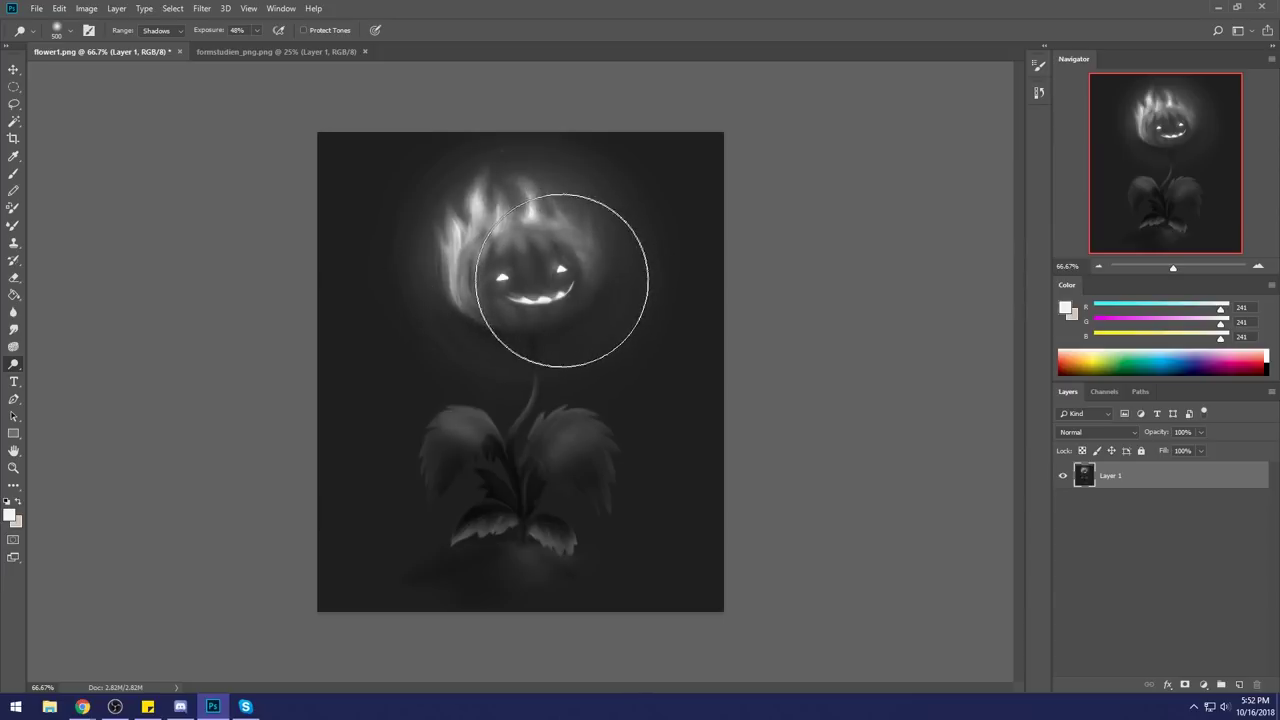
# Switch to the Brush with dark grey as foreground and a smaller tip.
pyautogui.press('b')
pyautogui.press('x')
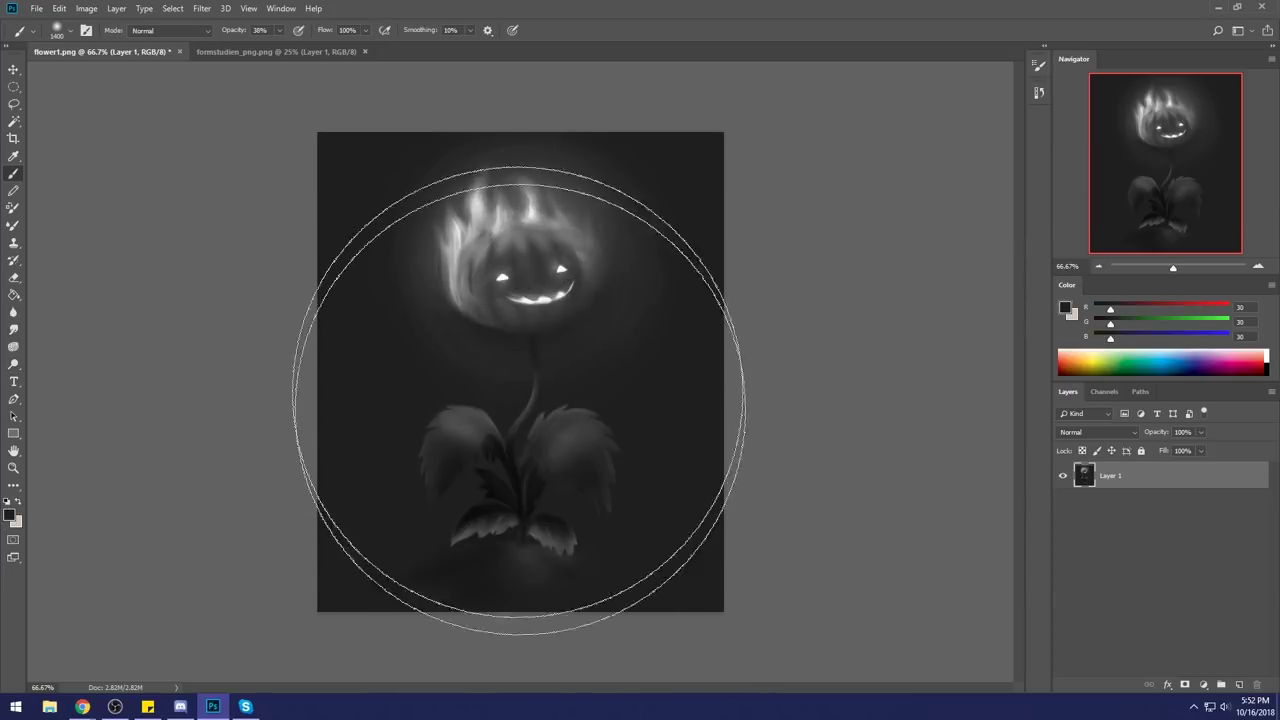
pyautogui.press('[')
pyautogui.press('[')
pyautogui.press('[')
pyautogui.press('[')
pyautogui.press('[')
pyautogui.press('[')
pyautogui.press('[')
pyautogui.press('[')
pyautogui.press('[')
pyautogui.press('[')
pyautogui.press('[')
# Set the brush to Darken mode and paint over the lower leaves.
pyautogui.click(180, 30)
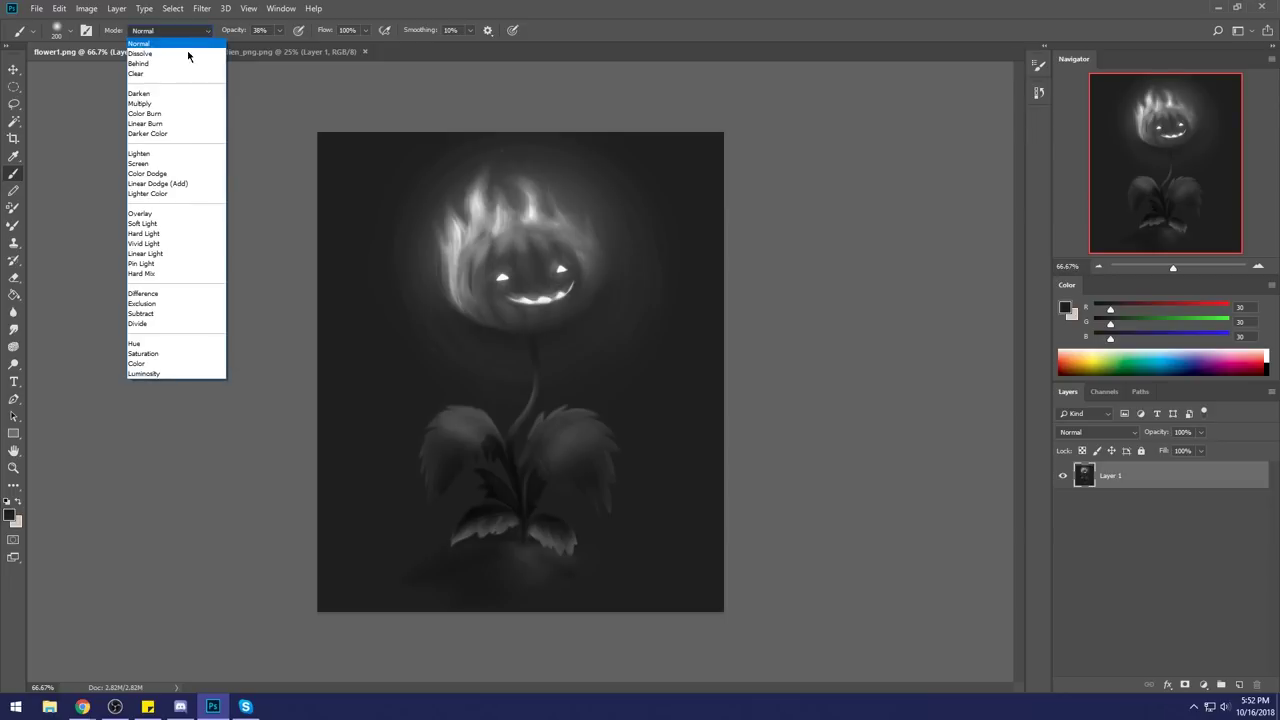
pyautogui.click(176, 94)
pyautogui.moveTo(543, 543)
pyautogui.mouseDown()
pyautogui.moveTo(567, 534)
pyautogui.moveTo(557, 557)
pyautogui.moveTo(529, 549)
pyautogui.moveTo(641, 559)
pyautogui.moveTo(620, 486)
pyautogui.moveTo(634, 543)
pyautogui.moveTo(557, 534)
pyautogui.moveTo(434, 563)
pyautogui.mouseUp()
pyautogui.press(']')
pyautogui.press(']')
pyautogui.press(']')
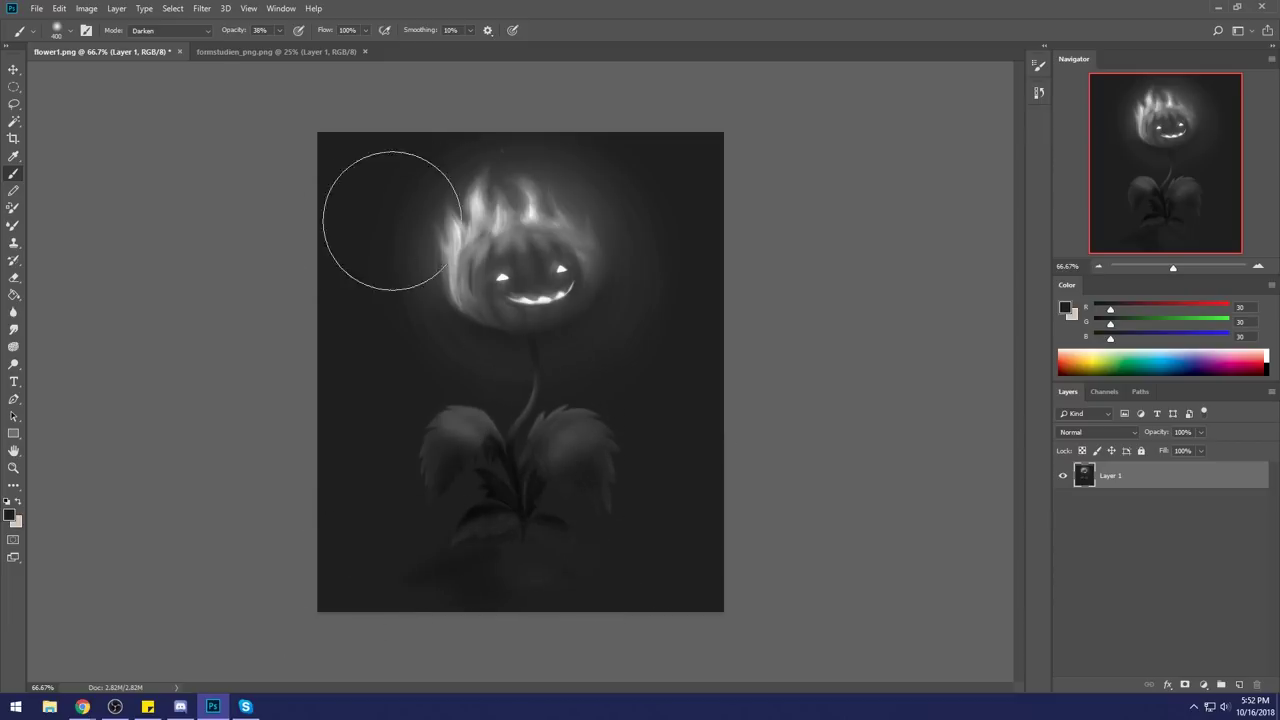
# Sample white and dab a 1100 px Color Dodge glow on the head, then undo to compare.
pyautogui.keyDown('alt'); pyautogui.click(565, 266); pyautogui.keyUp('alt')
pyautogui.press(']')
pyautogui.press(']')
pyautogui.press(']')
pyautogui.press(']')
pyautogui.press(']')
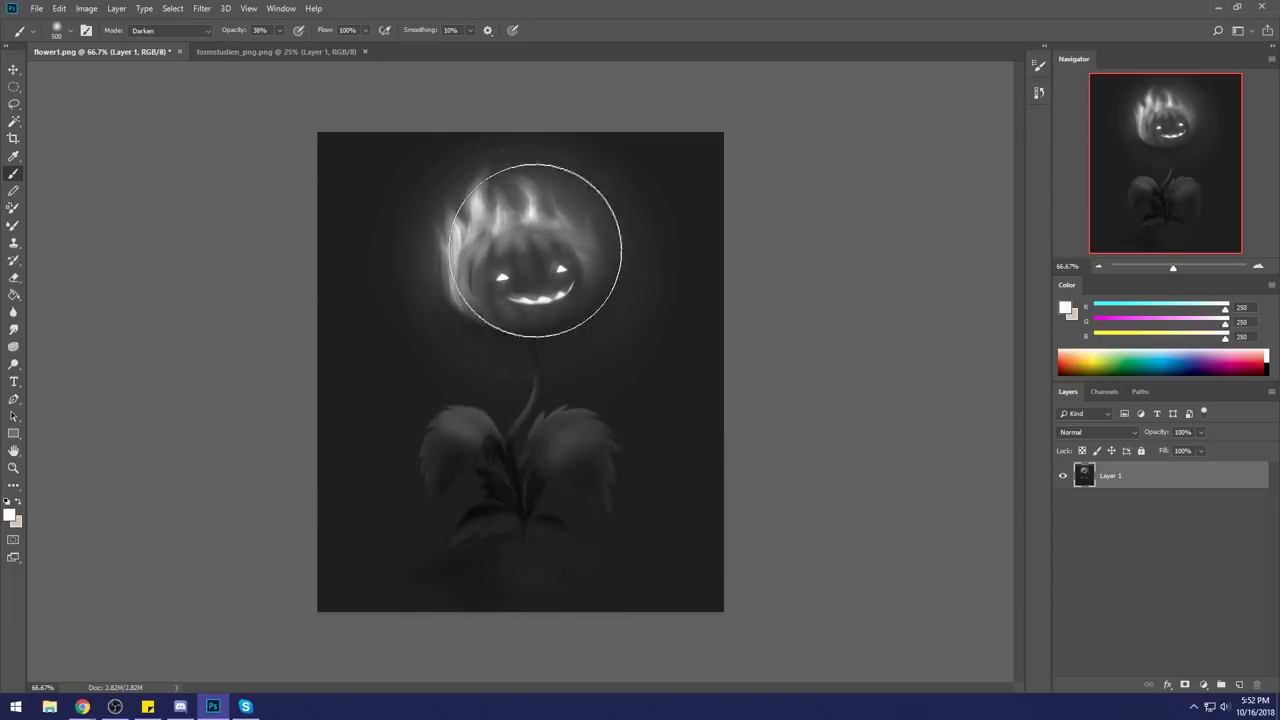
pyautogui.press(']')
pyautogui.press(']')
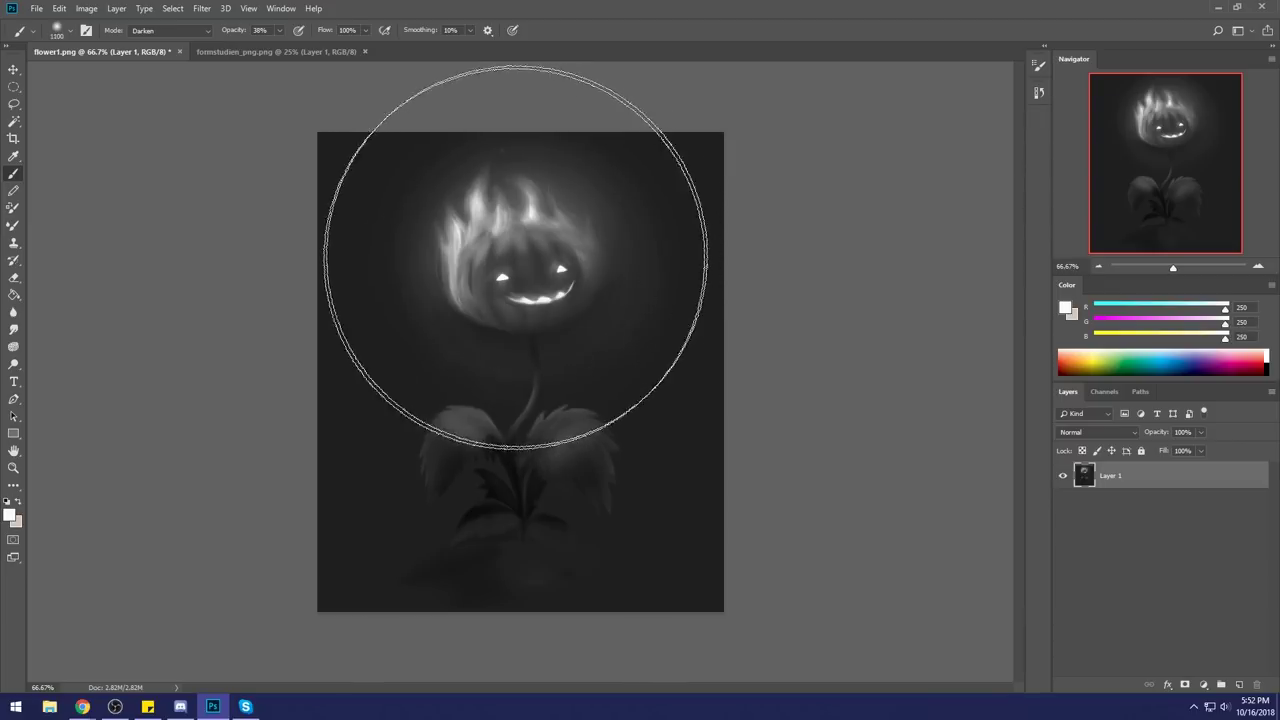
pyautogui.click(168, 31)
pyautogui.click(150, 173)
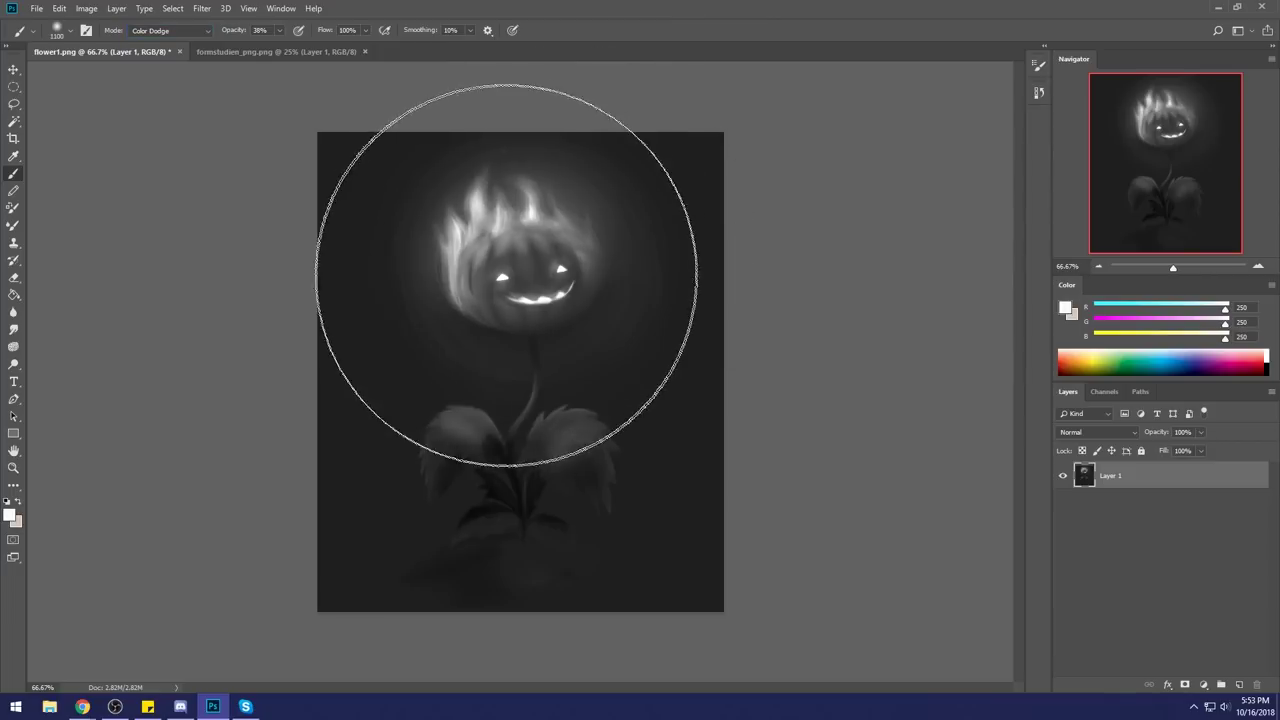
pyautogui.click(512, 261)
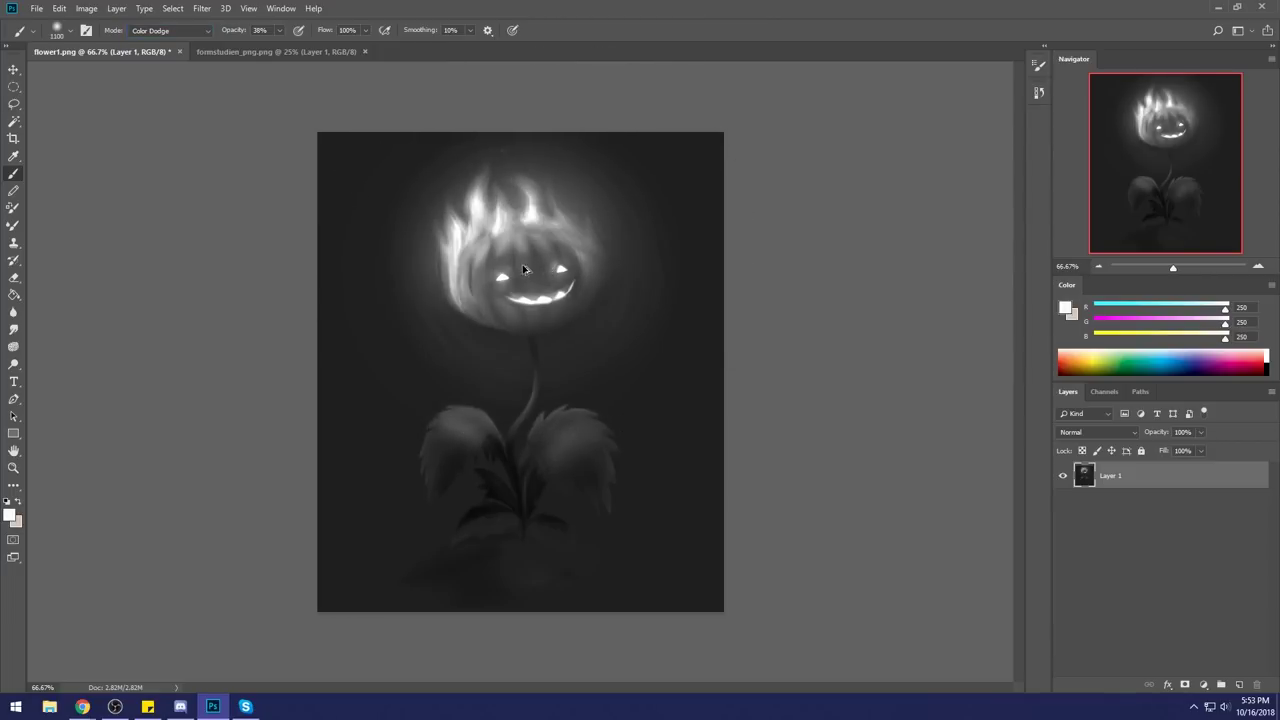
pyautogui.hotkey('ctrl', 'z')
pyautogui.hotkey('ctrl', 'z')
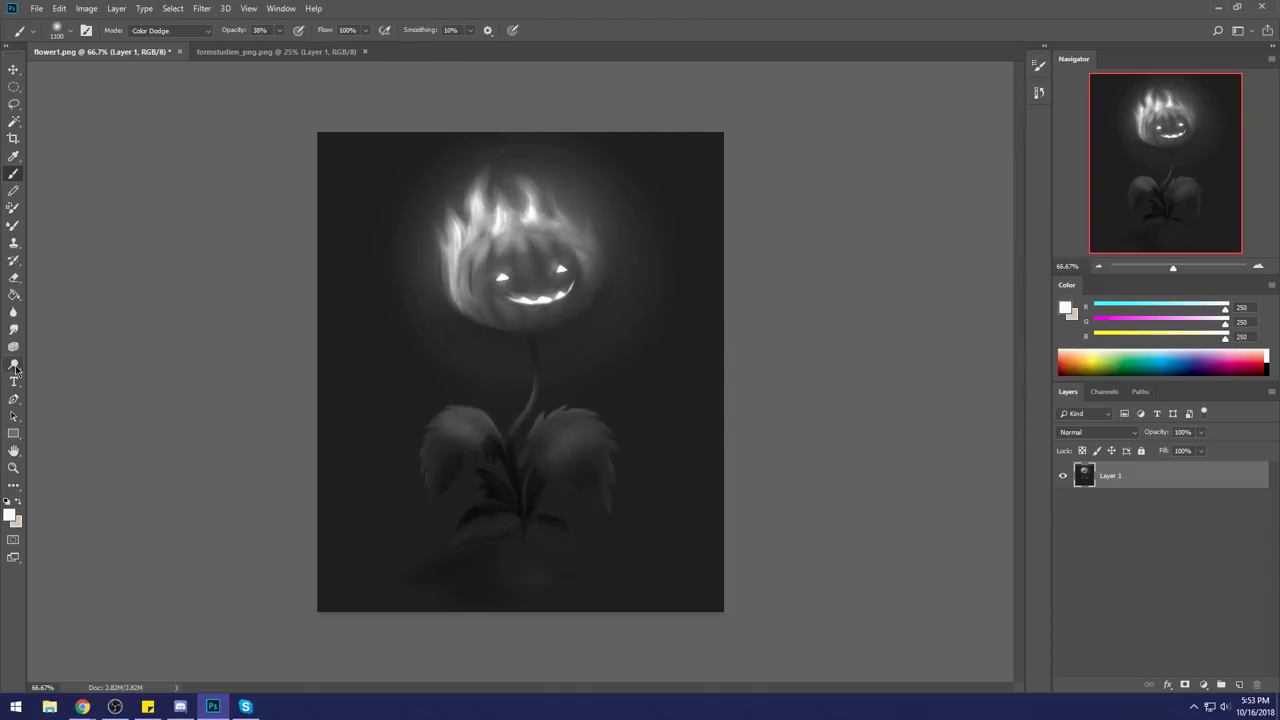
pyautogui.moveTo(82, 706)
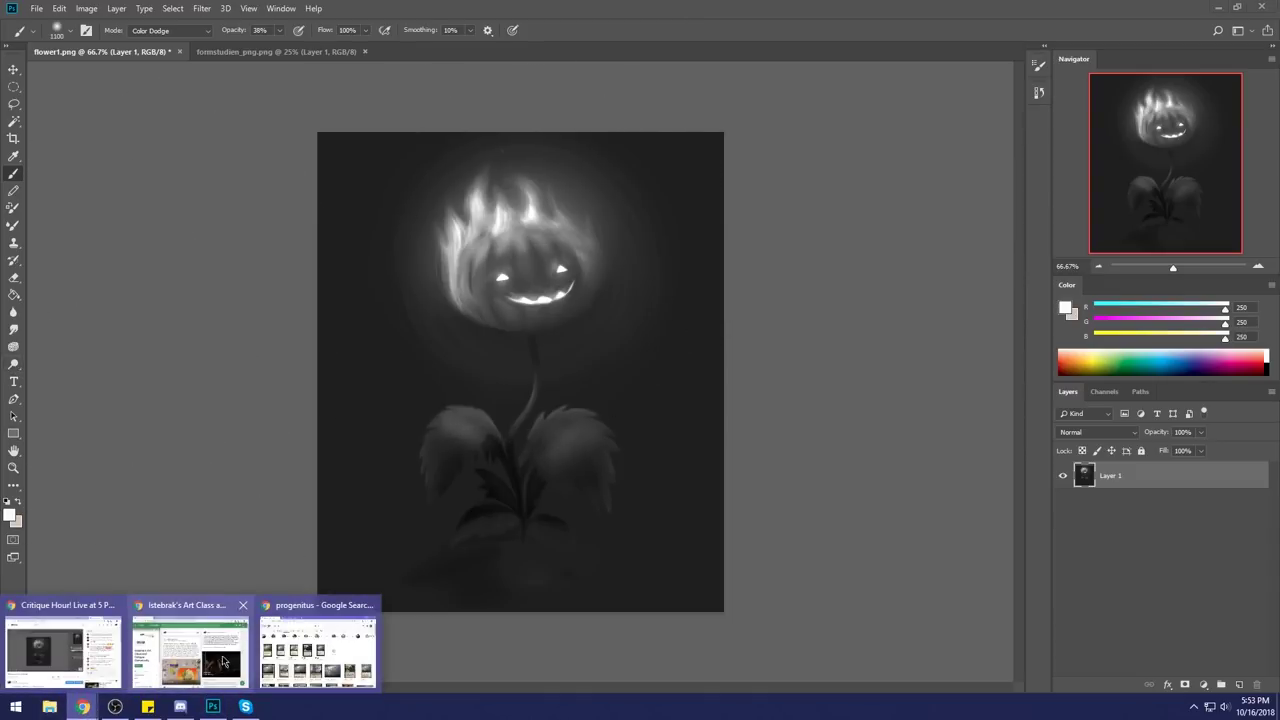
pyautogui.click(307, 670)
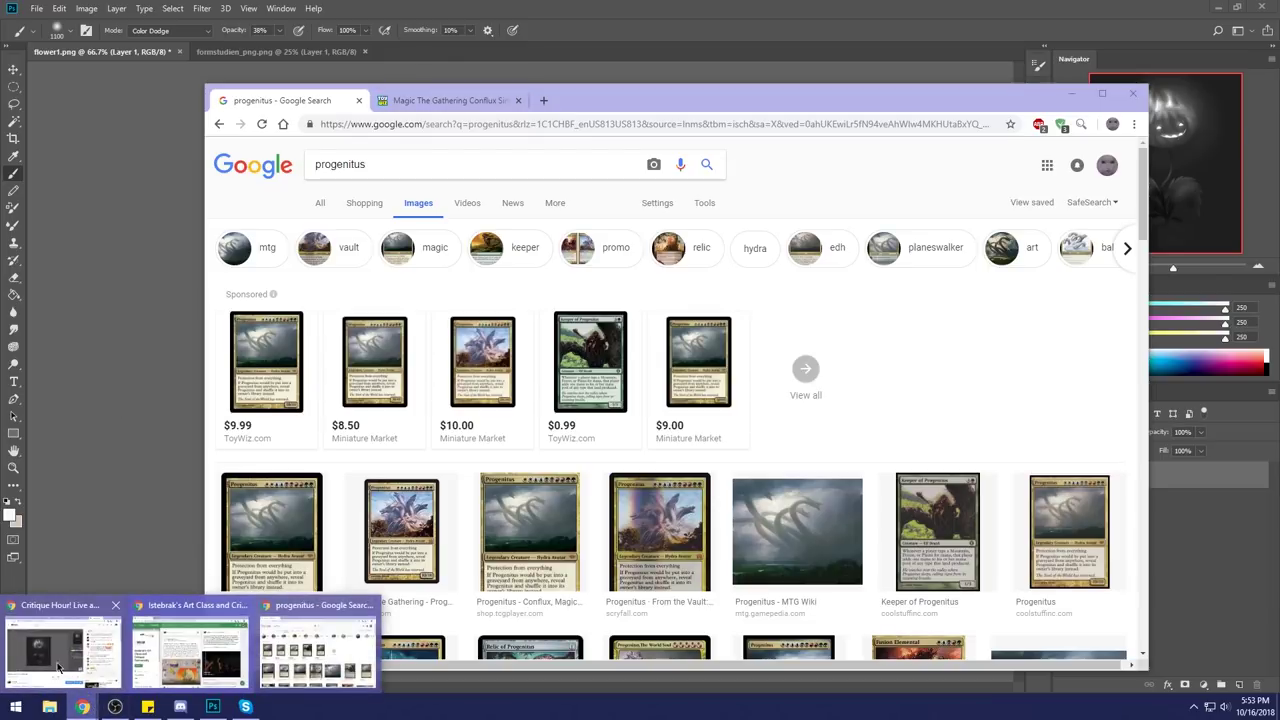
pyautogui.click(197, 580)
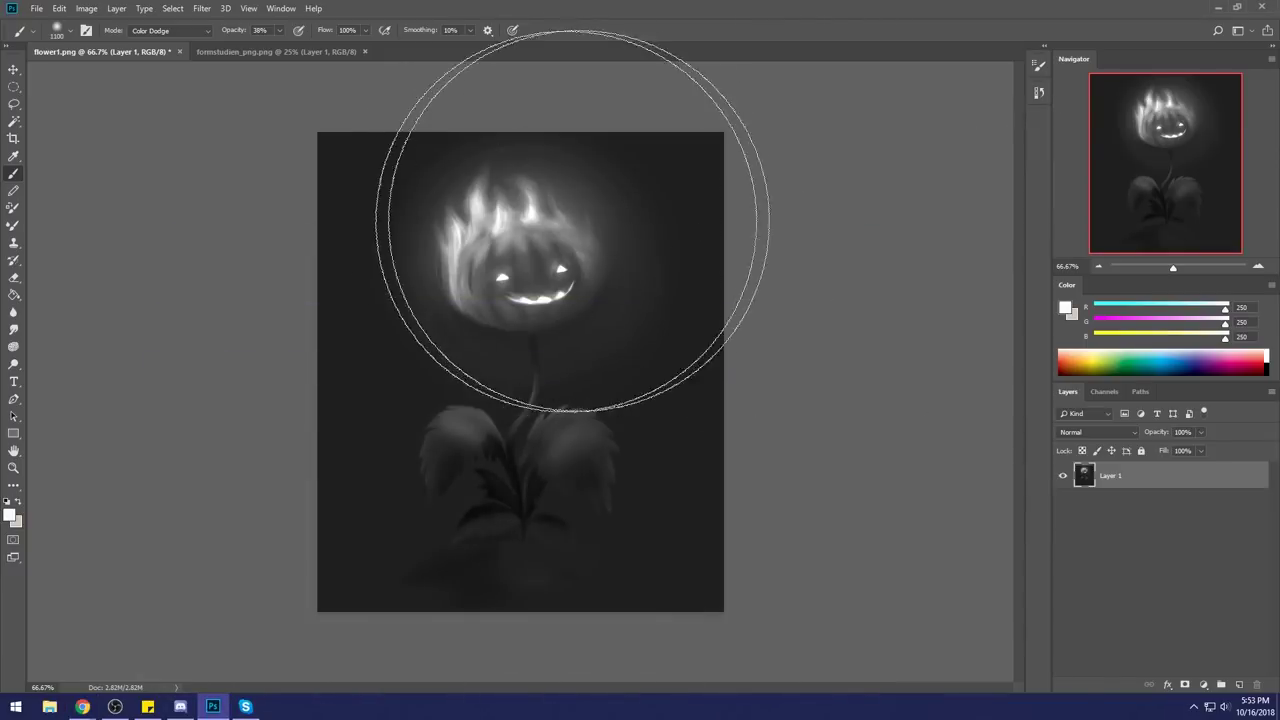
# Zoom in and draw a Polygonal Lasso triangle around the right eye, then start one over the left eye.
pyautogui.click(16, 333)
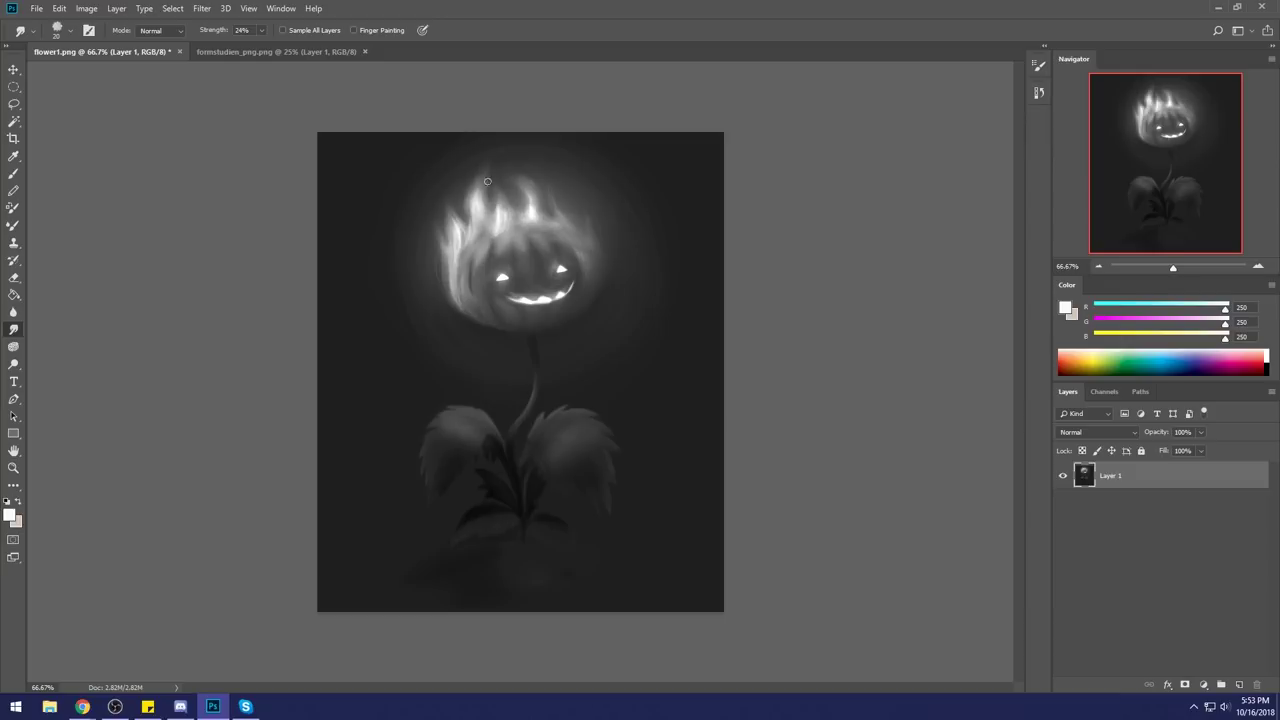
pyautogui.press('b')
pyautogui.scroll(5, 528, 234)
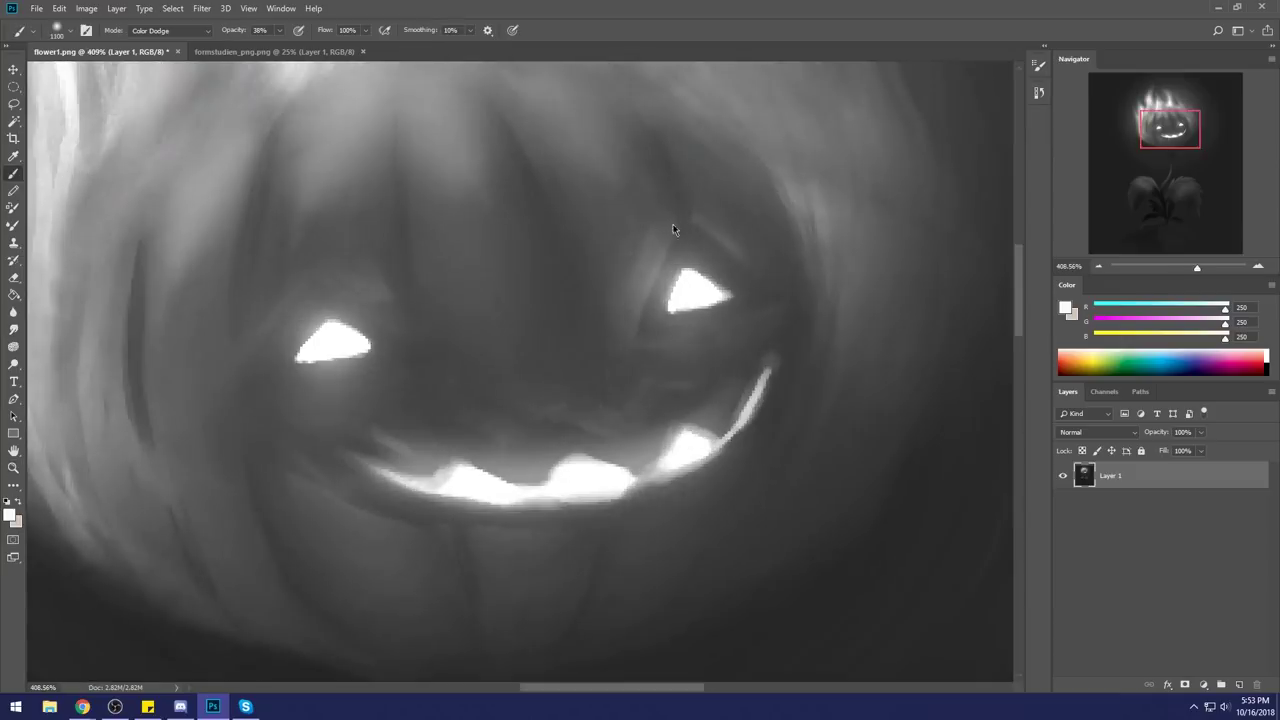
pyautogui.rightClick(15, 104)
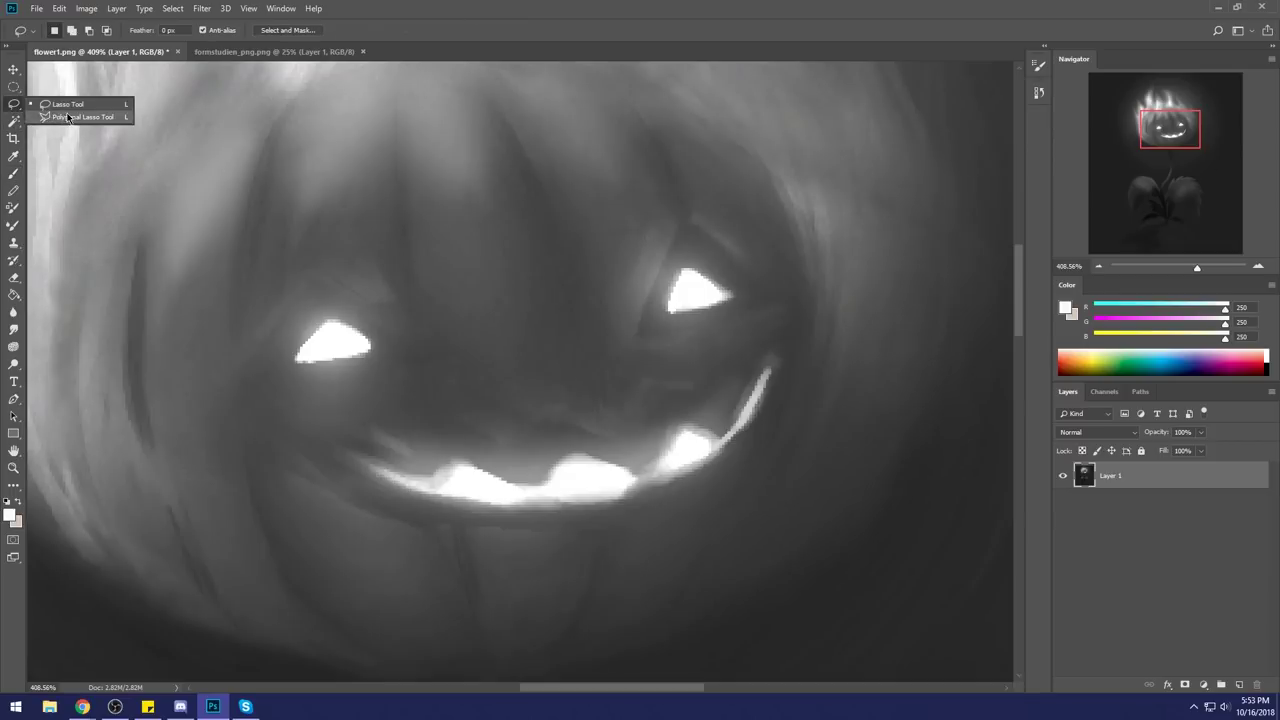
pyautogui.click(70, 117)
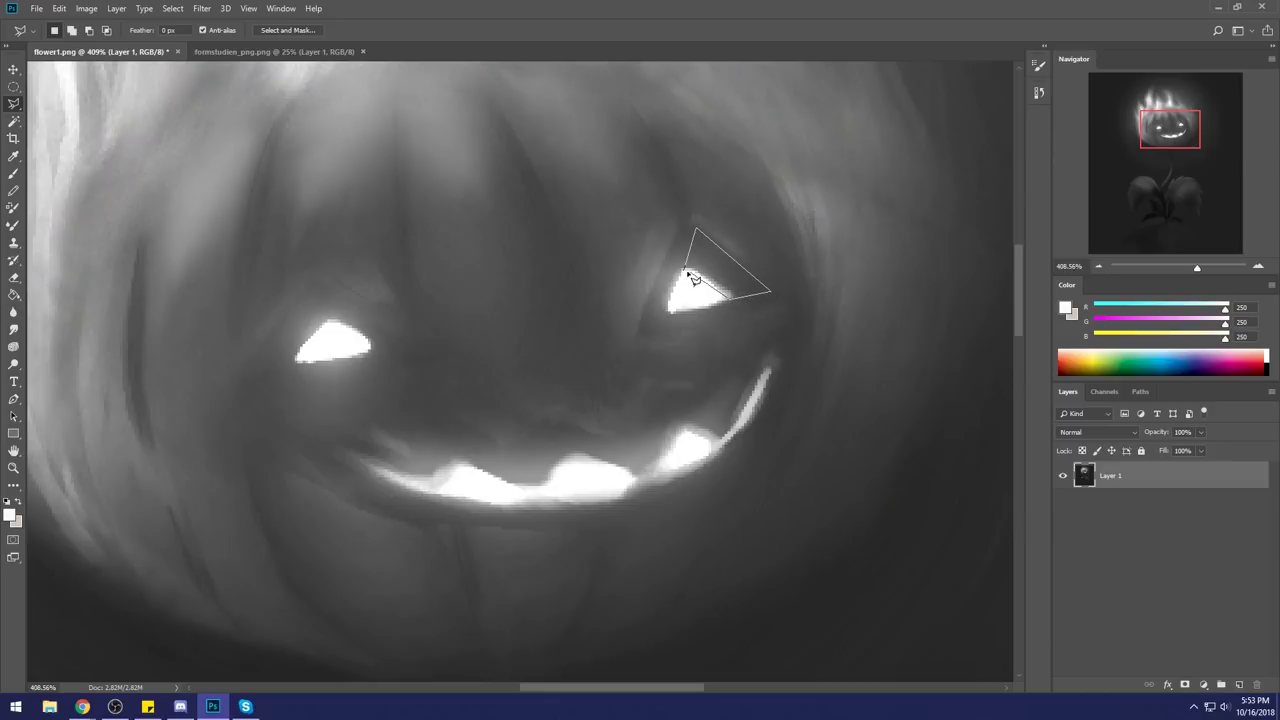
pyautogui.click(688, 272)
pyautogui.press('shift')
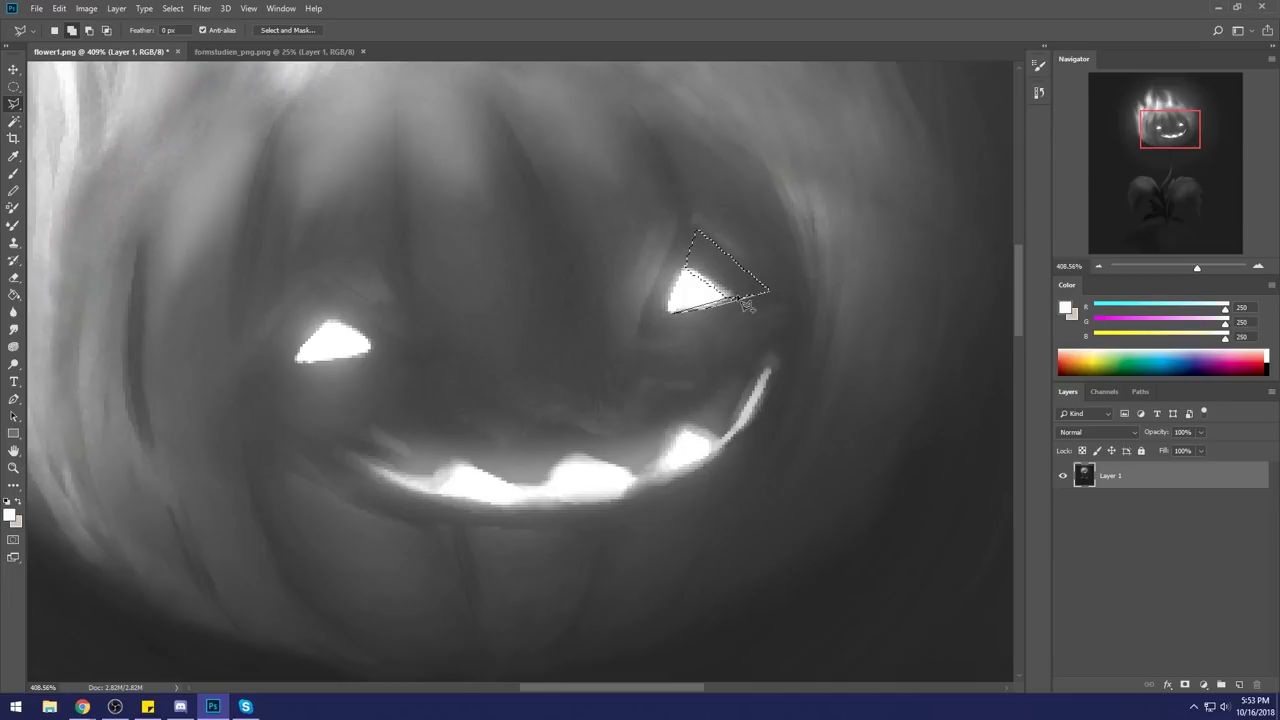
pyautogui.press('Escape')
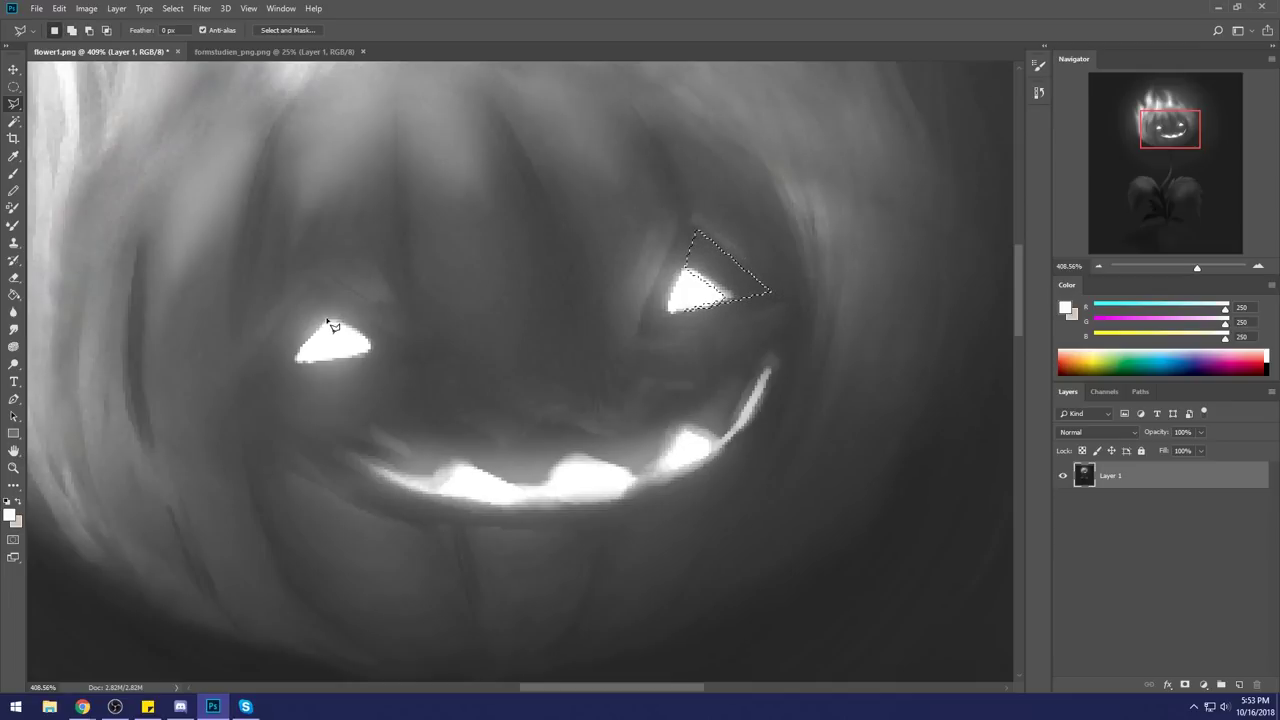
pyautogui.click(329, 285)
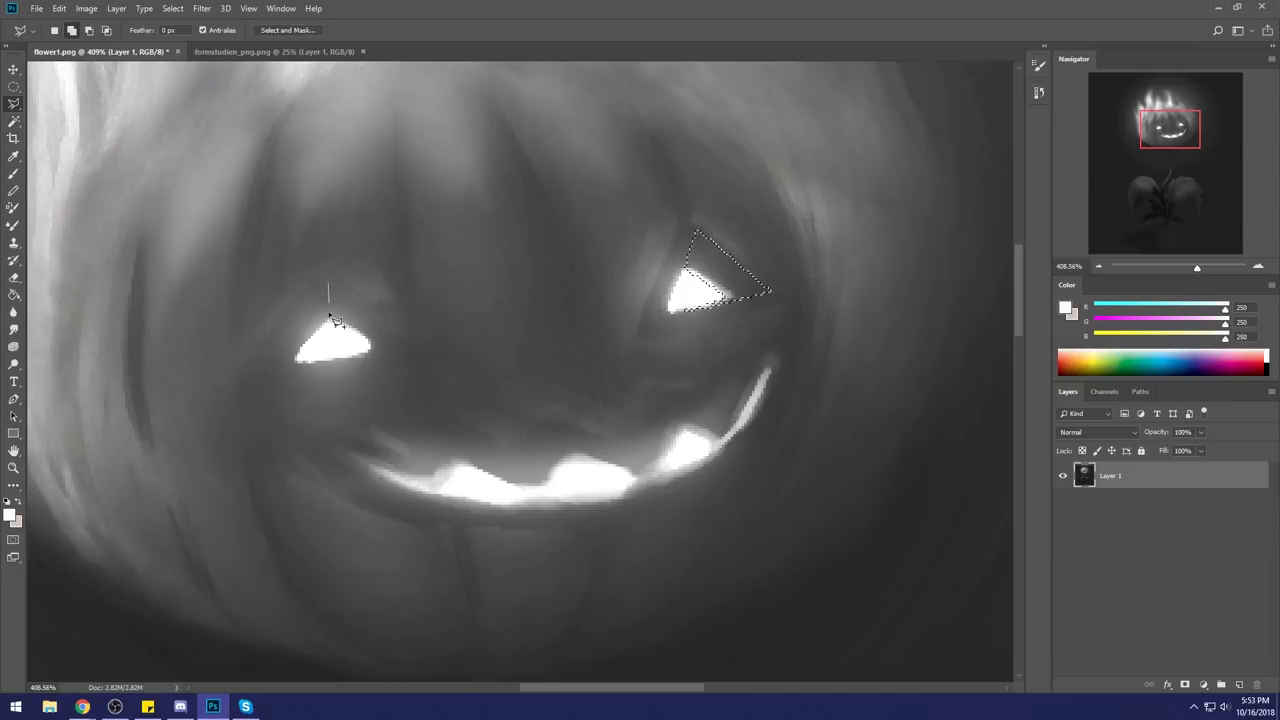
pyautogui.click(372, 347)
# Close the left-eye selection, hide its outline and sample pure white from the right eye.
pyautogui.click(330, 286)
pyautogui.hotkey('ctrl', 'h')
pyautogui.hotkey('ctrl', '0')
pyautogui.press('b')
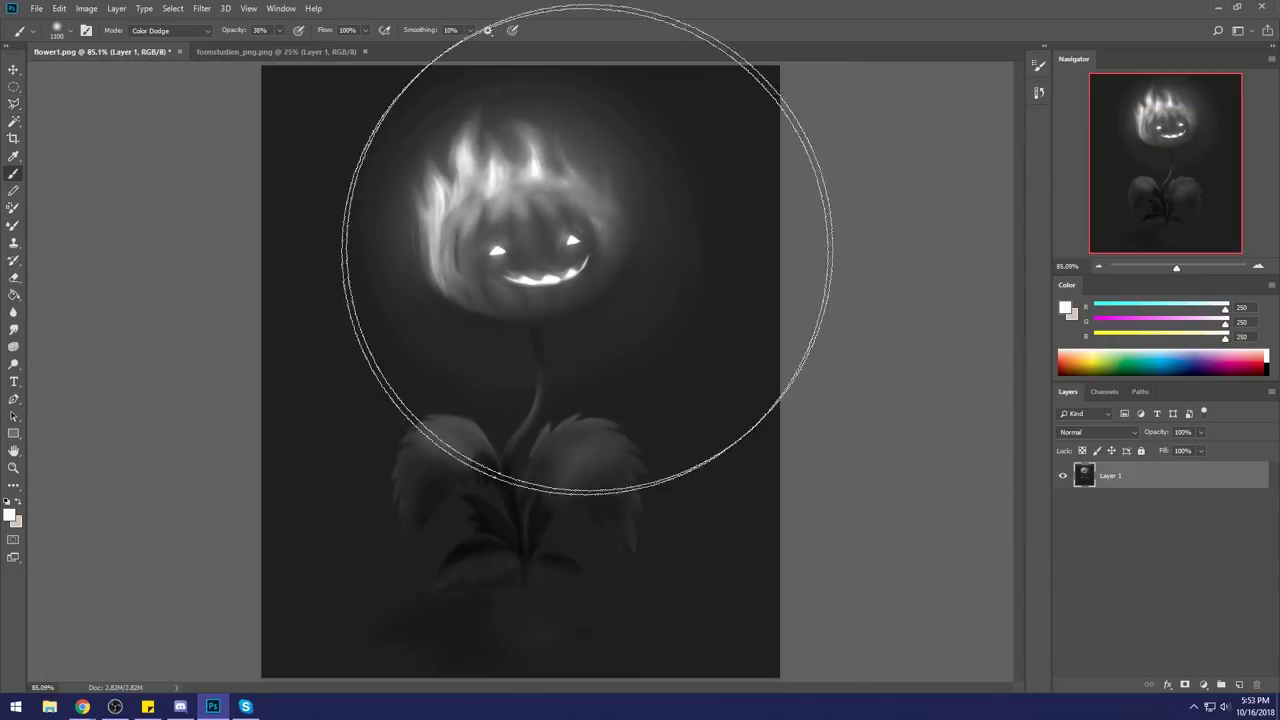
pyautogui.keyDown('alt'); pyautogui.click(575, 238); pyautogui.keyUp('alt')
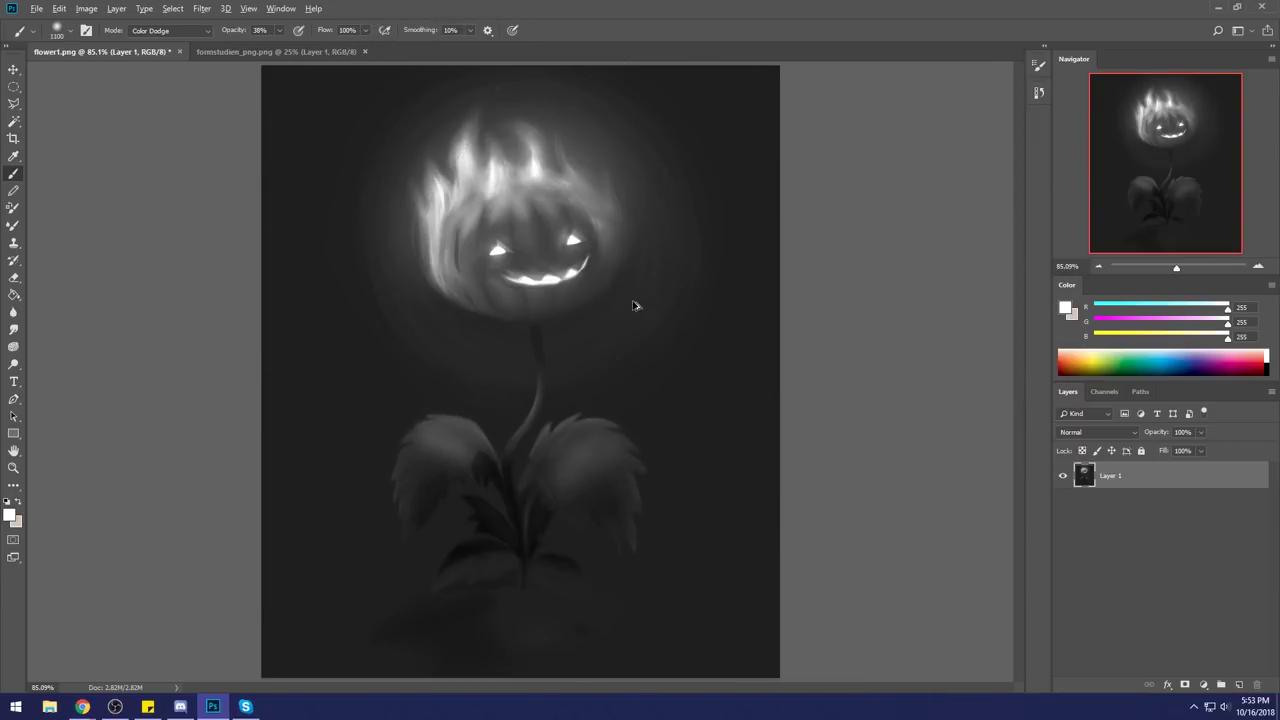
# Draw a straight-edged zigzag selection over the pumpkin's mouth.
pyautogui.press('z')
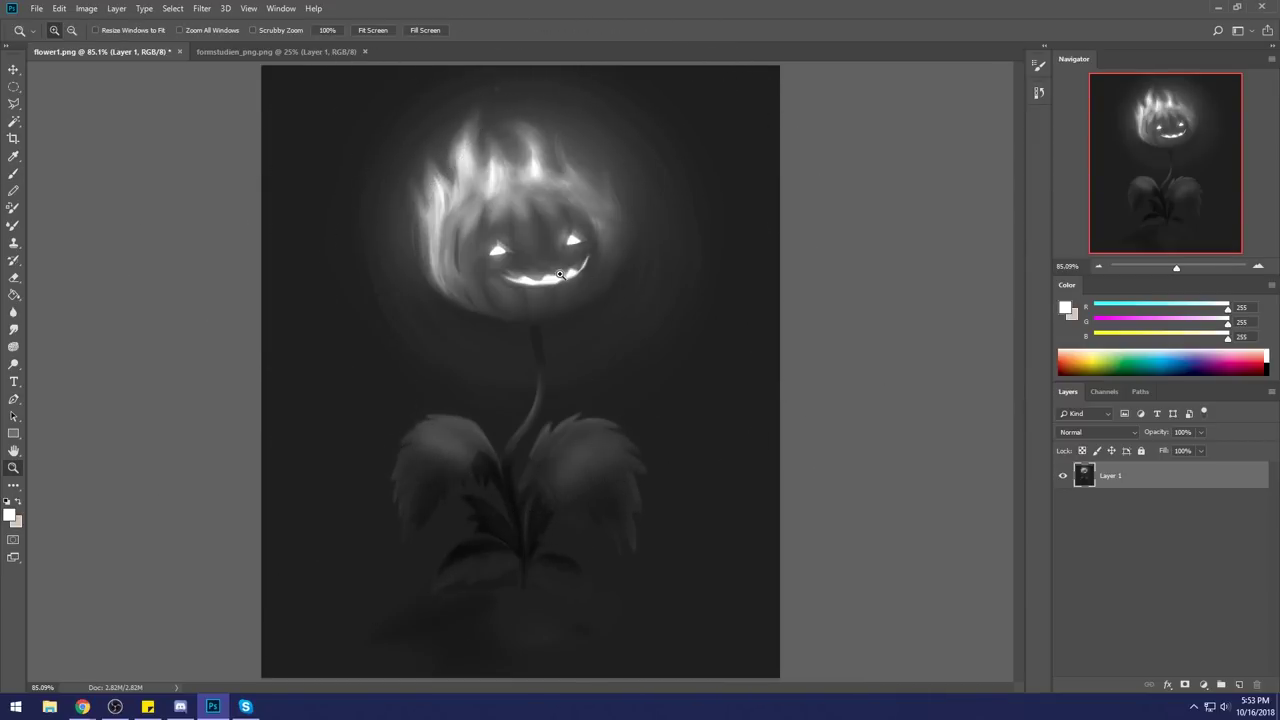
pyautogui.click(13, 104)
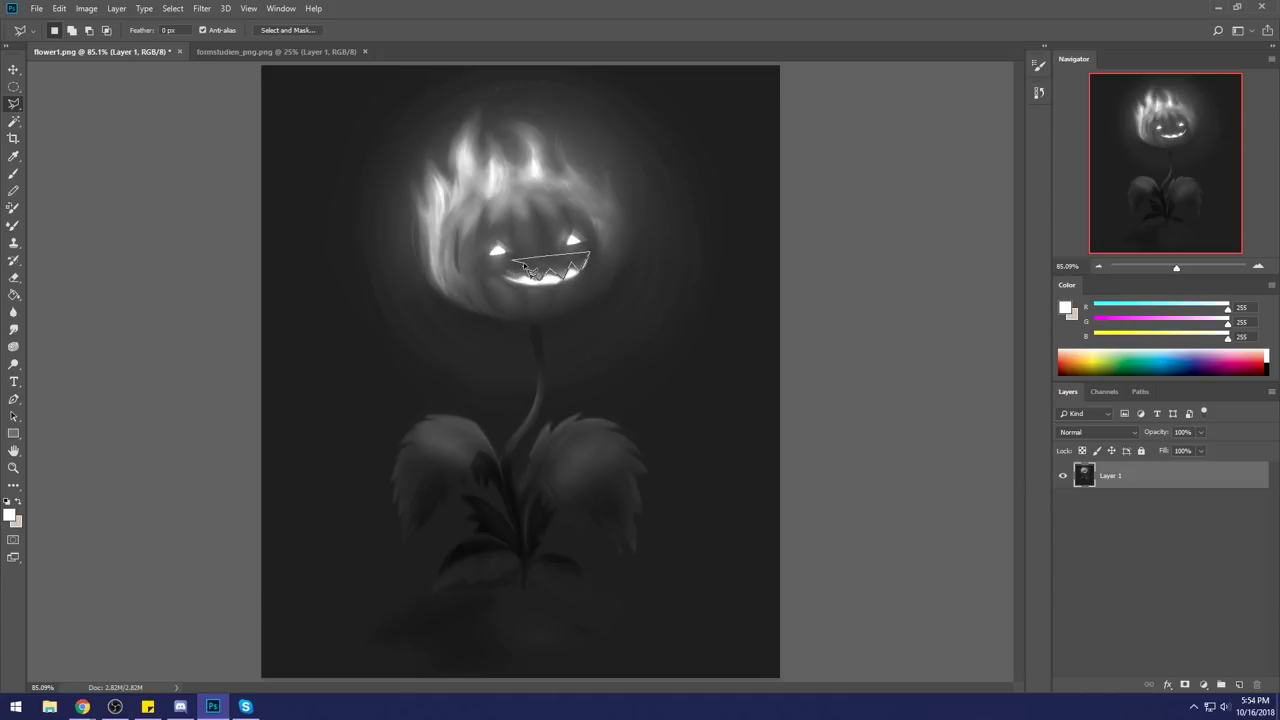
pyautogui.click(494, 264)
pyautogui.hotkey('ctrl', 'd')
pyautogui.press('b')
# Set the brush to a mid grey in Darken mode at 150 px.
pyautogui.keyDown('alt'); pyautogui.click(575, 257); pyautogui.keyUp('alt')
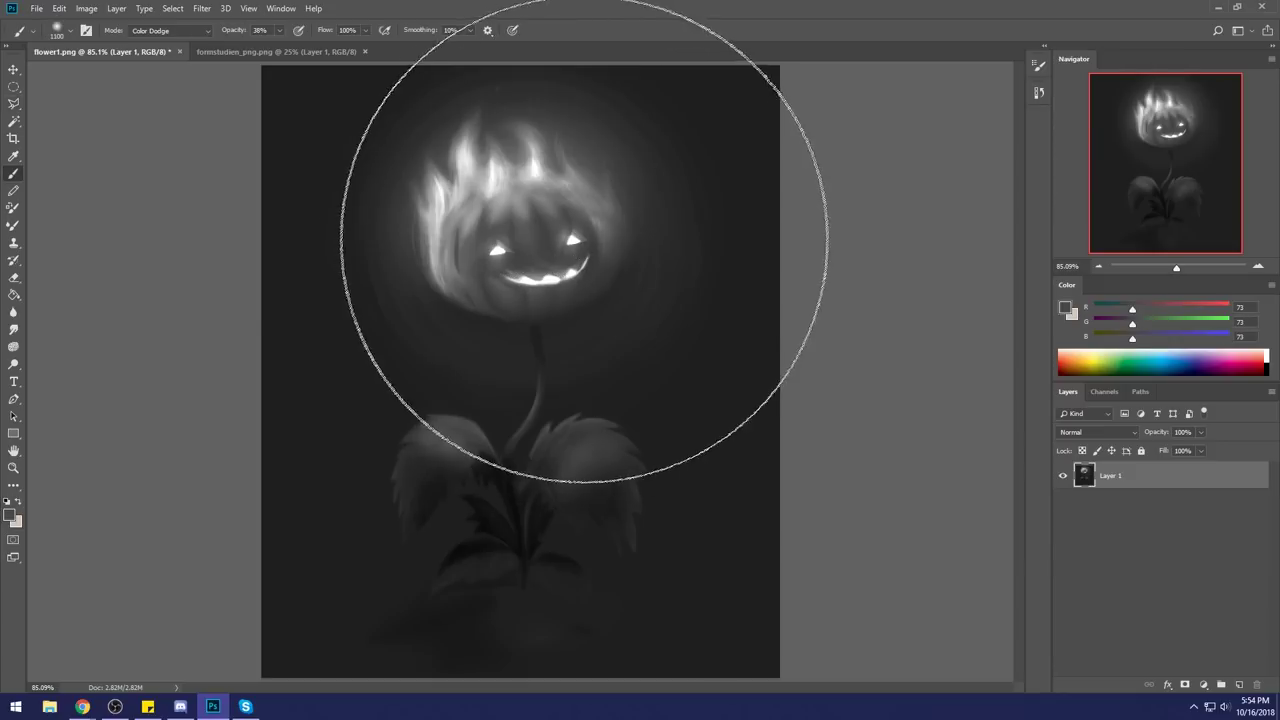
pyautogui.click(170, 30)
pyautogui.click(166, 94)
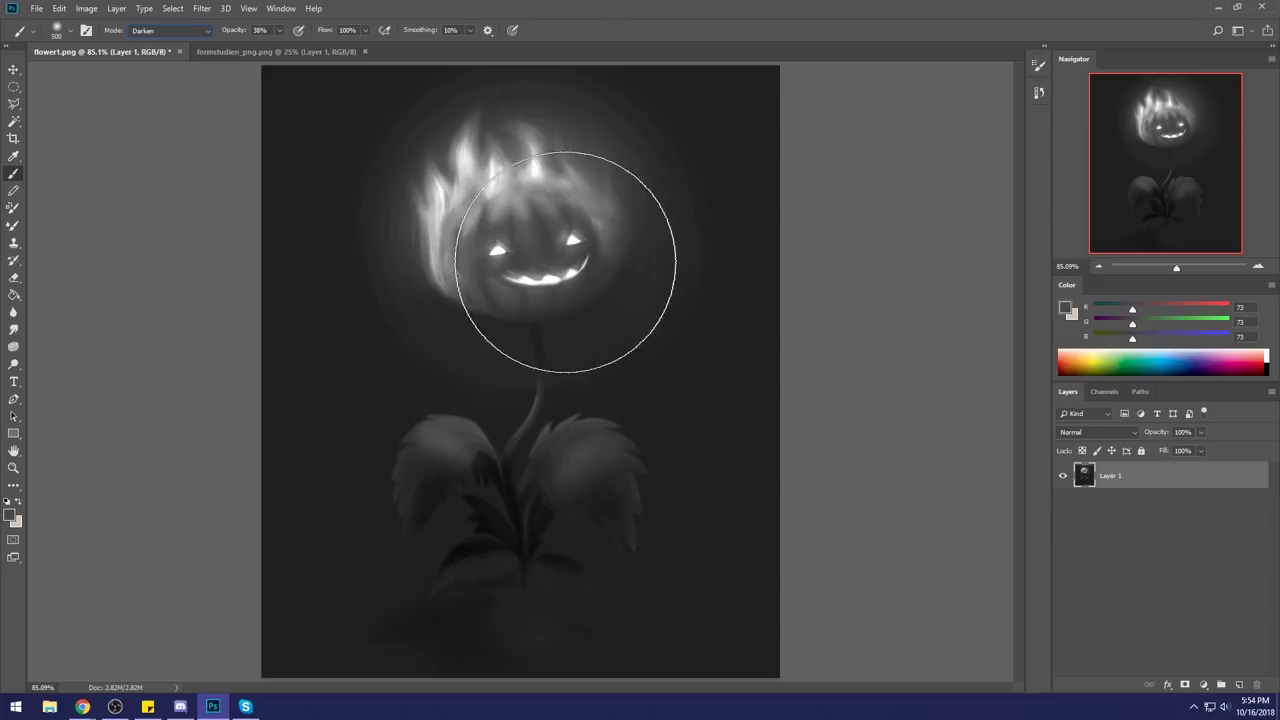
pyautogui.press('[')
pyautogui.press('[')
pyautogui.press('[')
pyautogui.press('[')
pyautogui.press('[')
pyautogui.press('[')
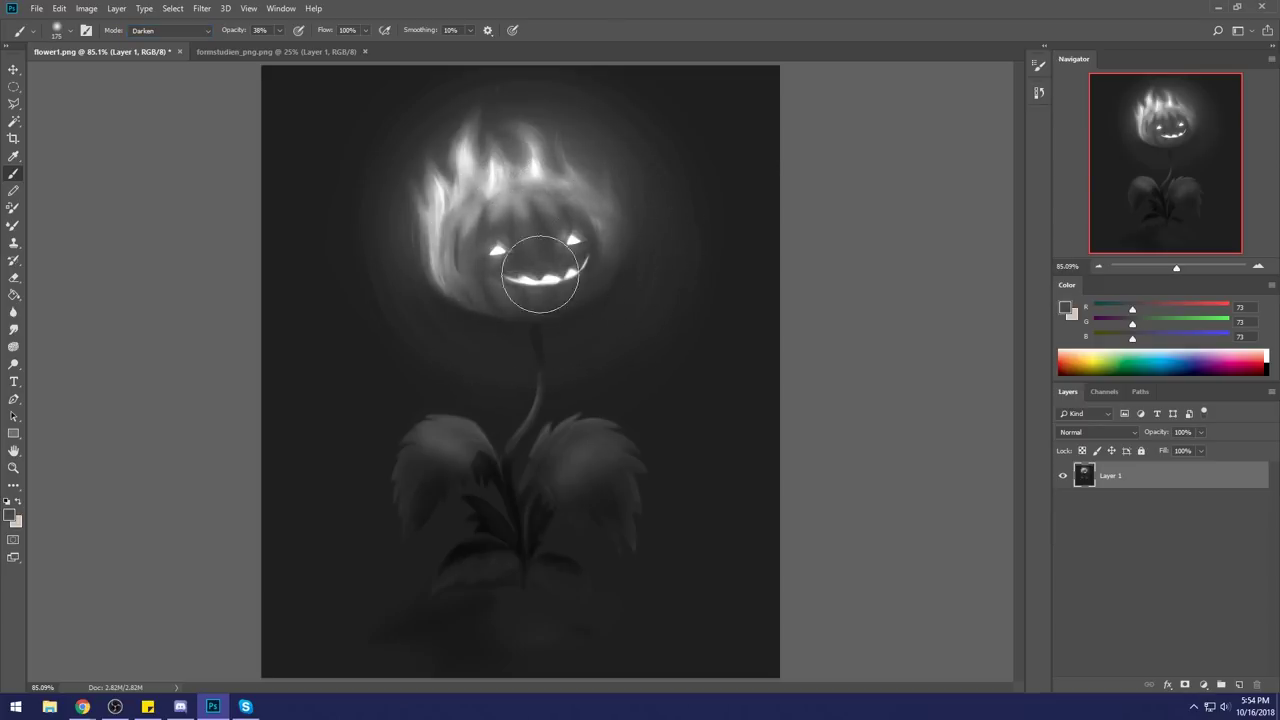
# Zoom in close on the pumpkin's mouth and bring up the canvas selection options.
pyautogui.press('z')
pyautogui.moveTo(530, 250); pyautogui.dragTo(615, 355)
pyautogui.press('m')
pyautogui.rightClick(651, 355)
# Restore the zigzag mouth selection and set up a white Normal-mode brush at 80 px.
pyautogui.click(690, 378)
pyautogui.press('b')
pyautogui.press('x')
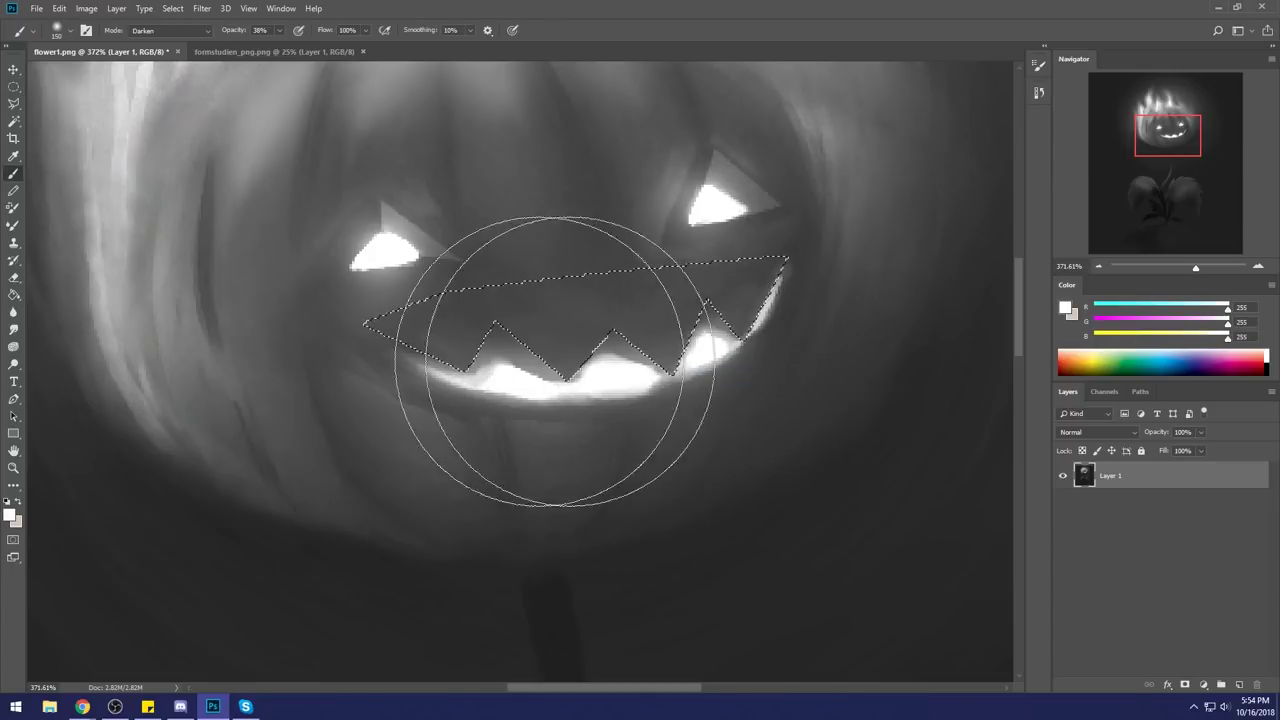
pyautogui.click(170, 30)
pyautogui.click(150, 42)
pyautogui.press('[')
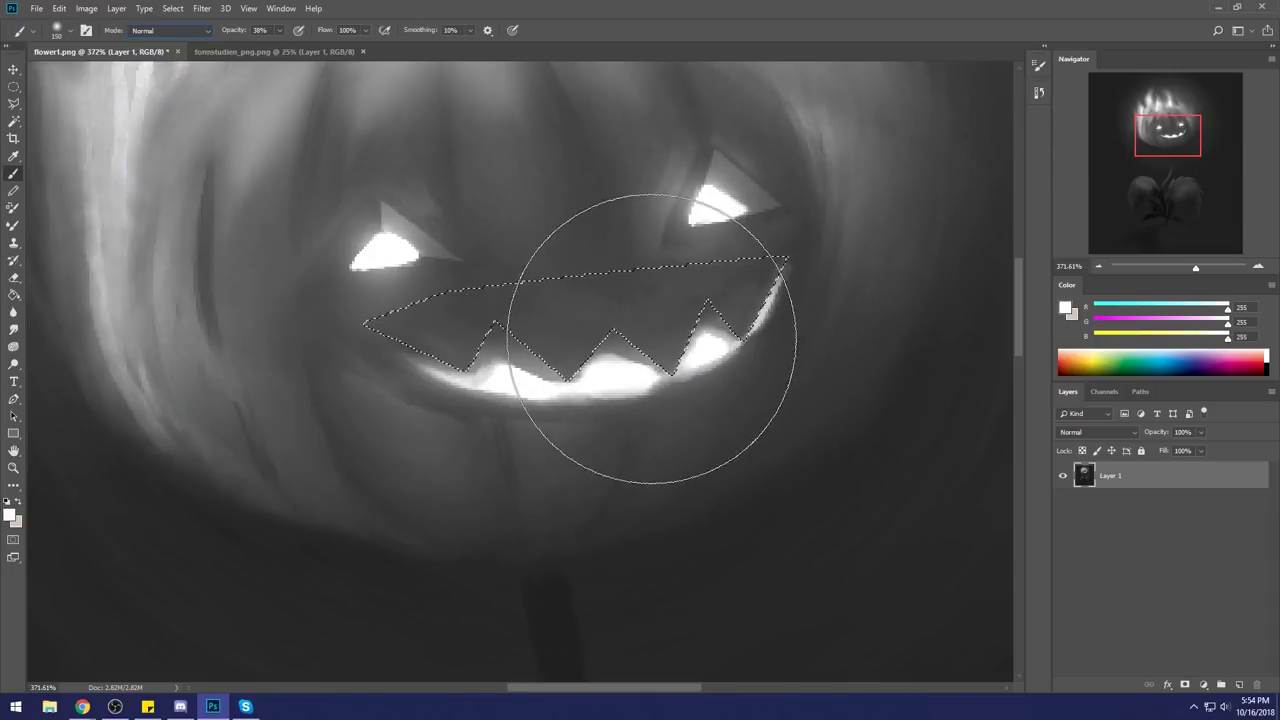
pyautogui.press('[')
pyautogui.press('[')
pyautogui.press('[')
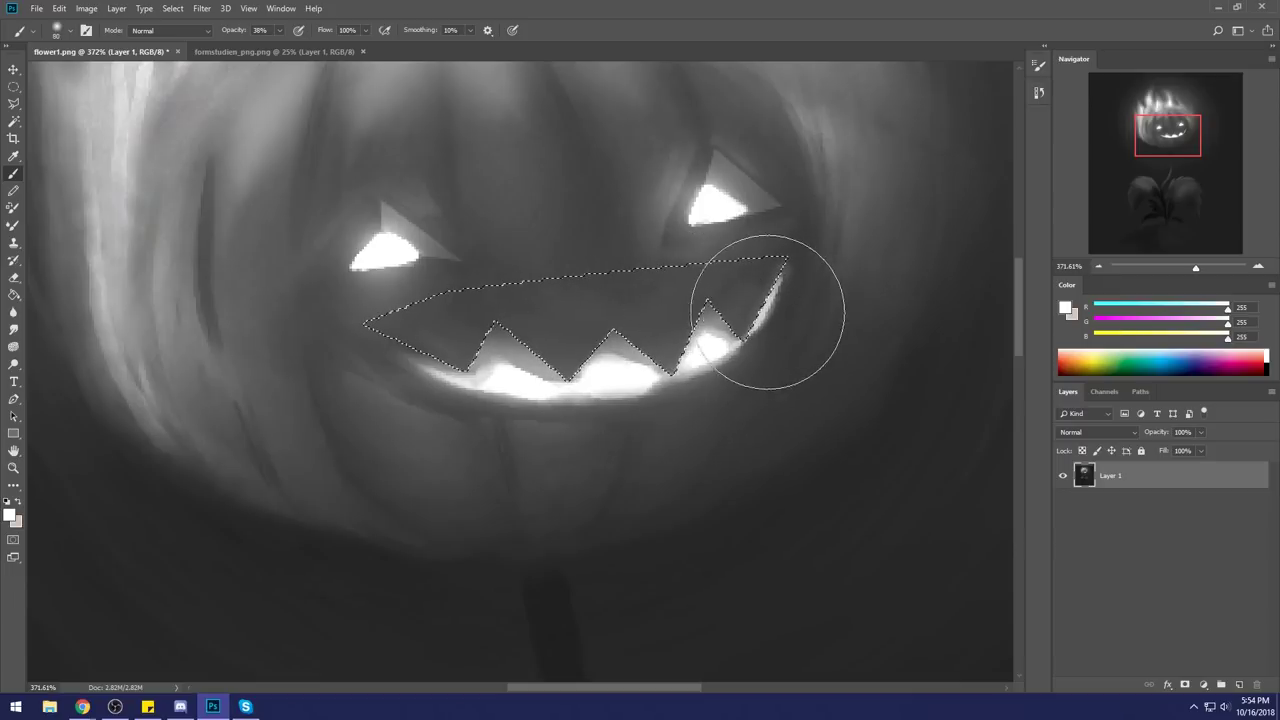
# Drop the mouth selection and zoom in close on the mouth.
pyautogui.hotkey('ctrl', 'd')
pyautogui.hotkey('ctrl', '0')
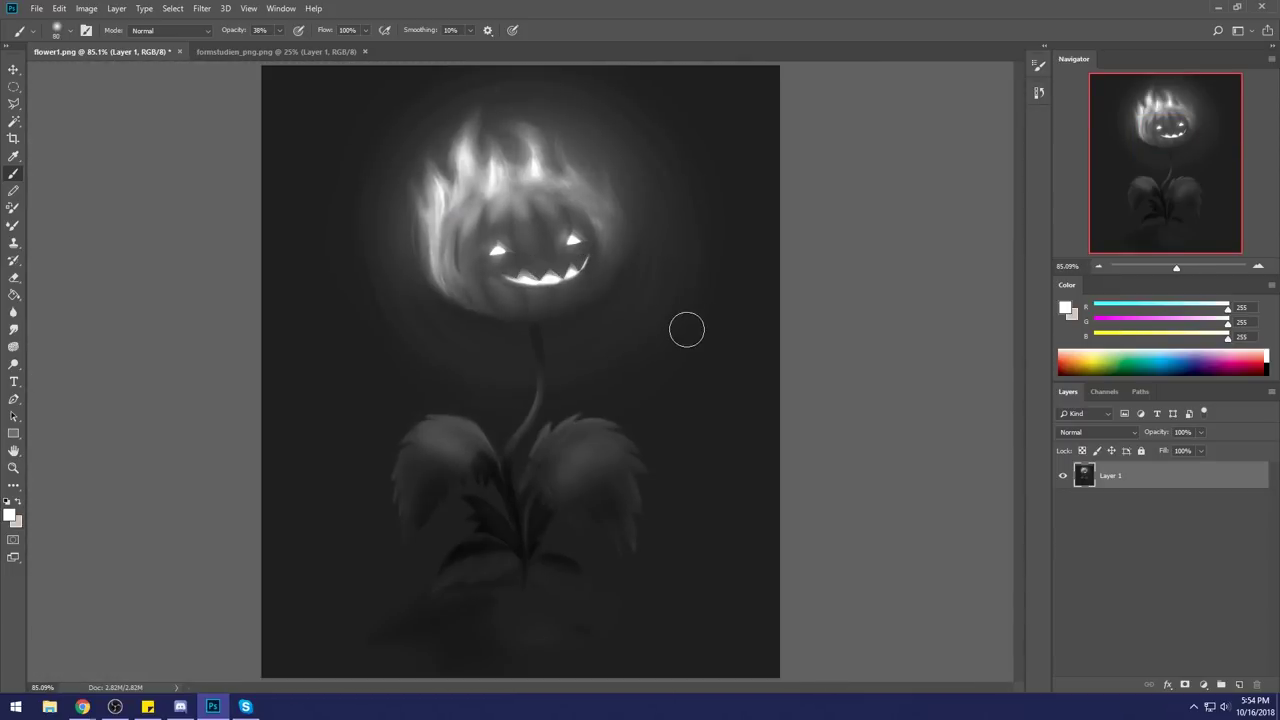
pyautogui.press('z')
pyautogui.click(666, 320)
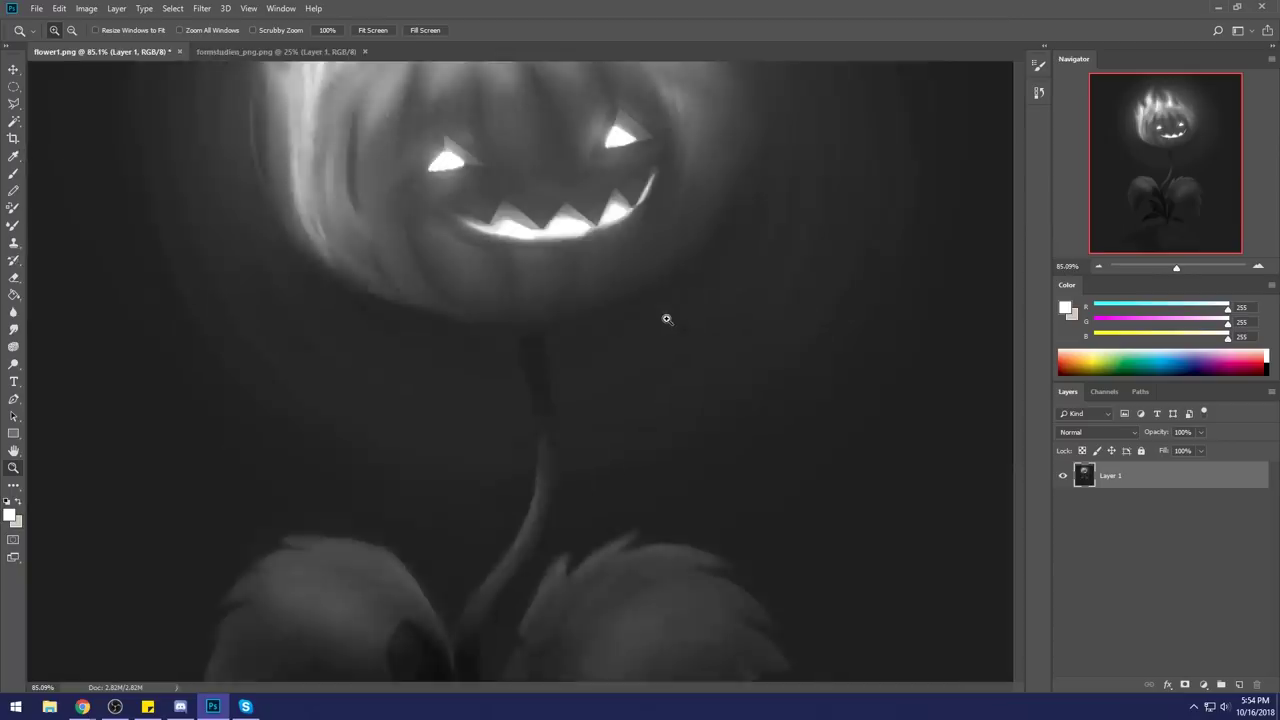
pyautogui.click(535, 339)
# Draw a small straight-edged outline on the mouth, then dismiss its selection options.
pyautogui.press('l')
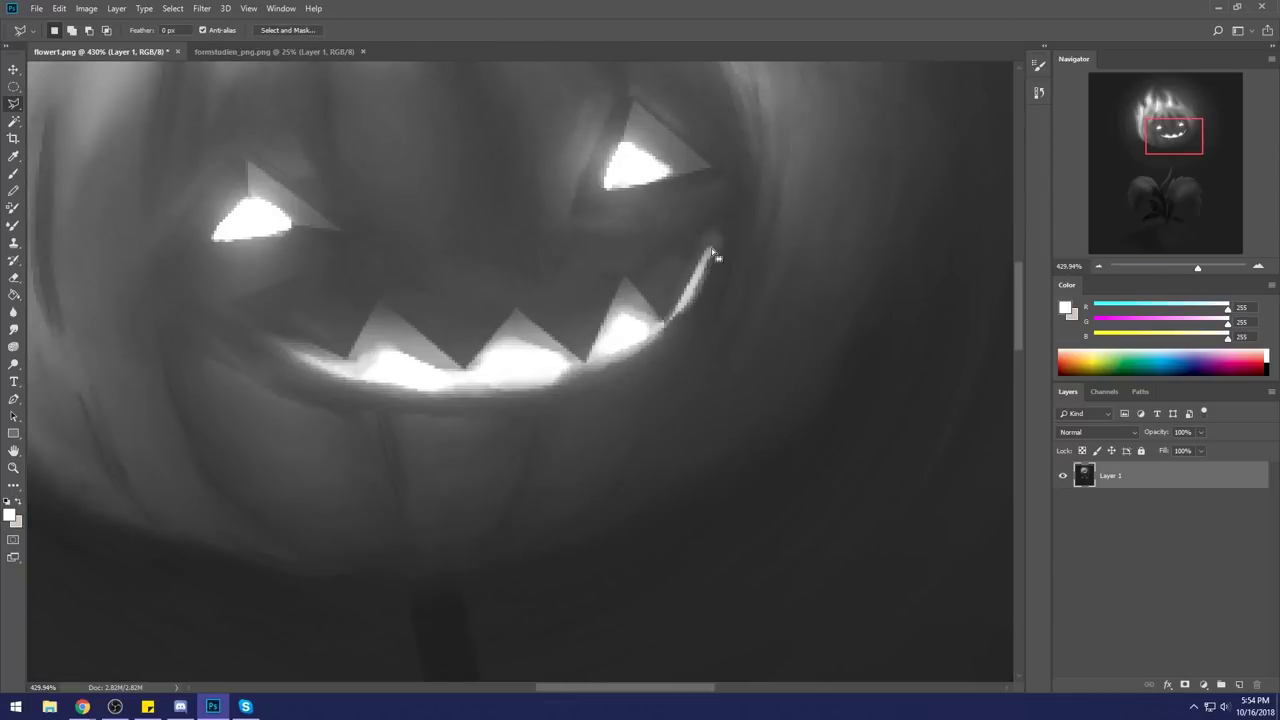
pyautogui.click(705, 330)
pyautogui.doubleClick(641, 316)
pyautogui.rightClick(641, 313)
pyautogui.press('Escape')
pyautogui.press('b')
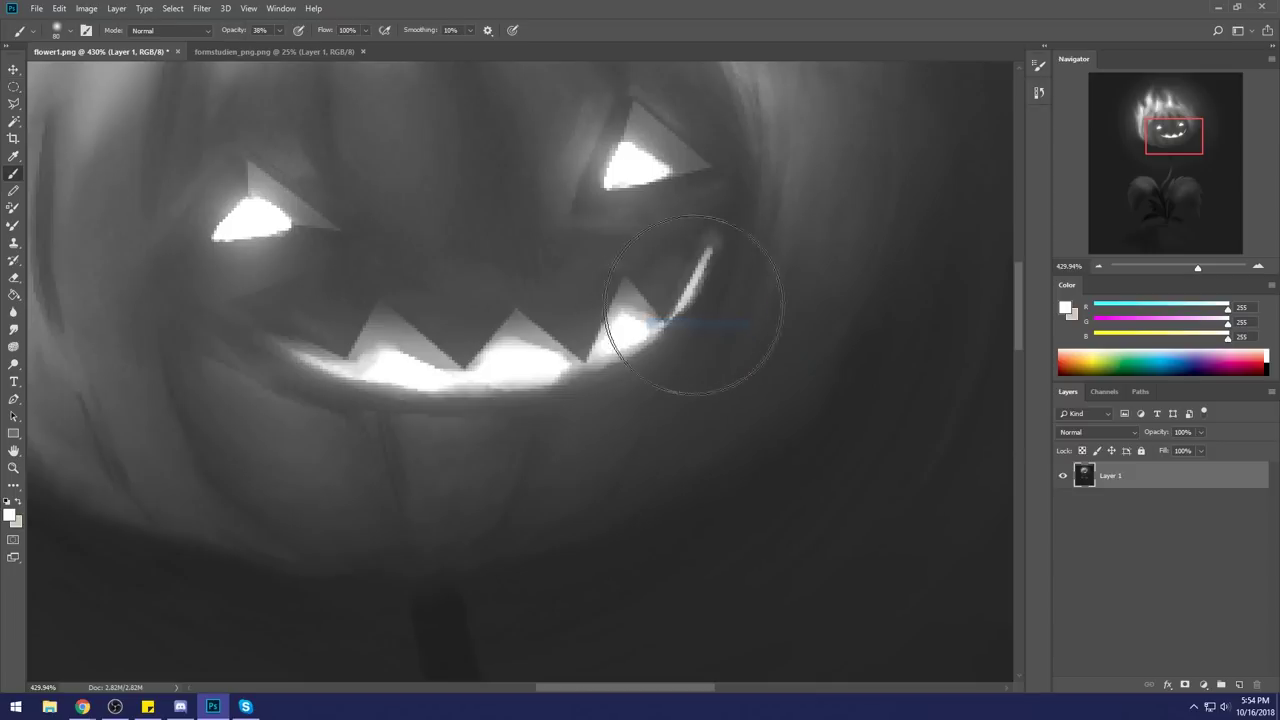
# Trace the jagged row of teeth with the Polygonal Lasso and fit the drawing on screen.
pyautogui.press('l')
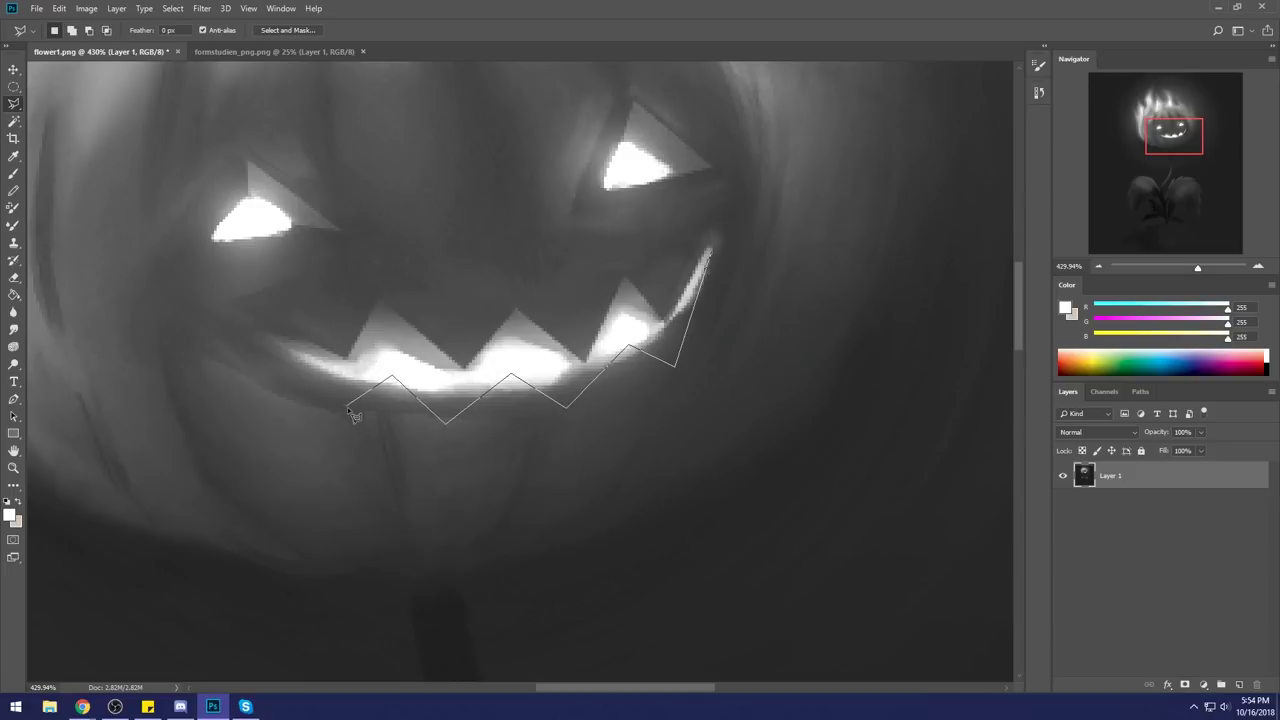
pyautogui.click(264, 326)
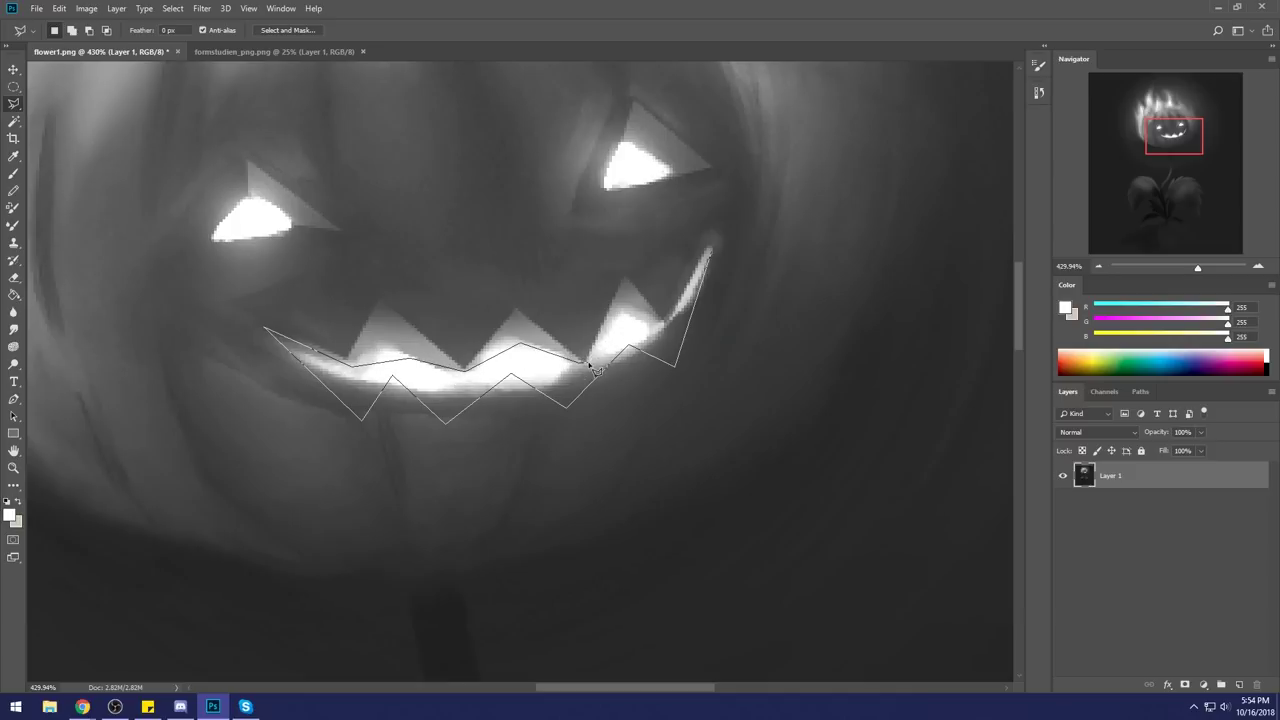
pyautogui.click(711, 255)
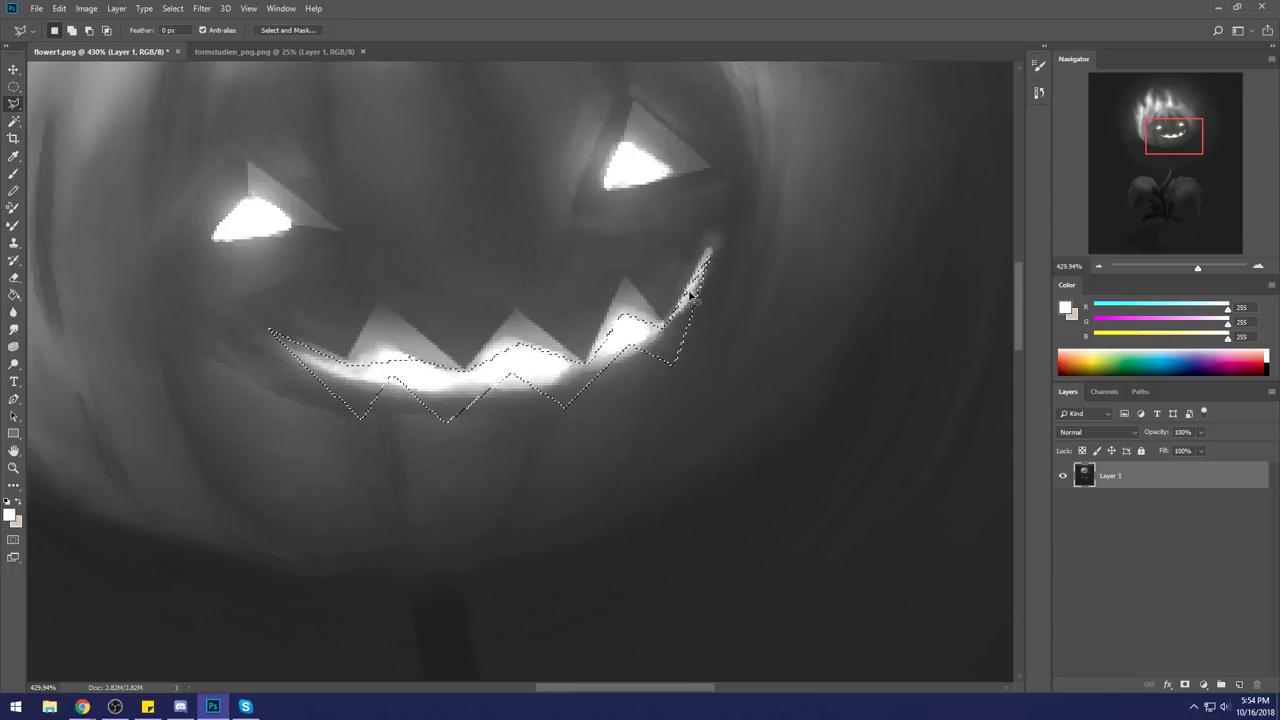
pyautogui.press('b')
pyautogui.hotkey('ctrl', '0')
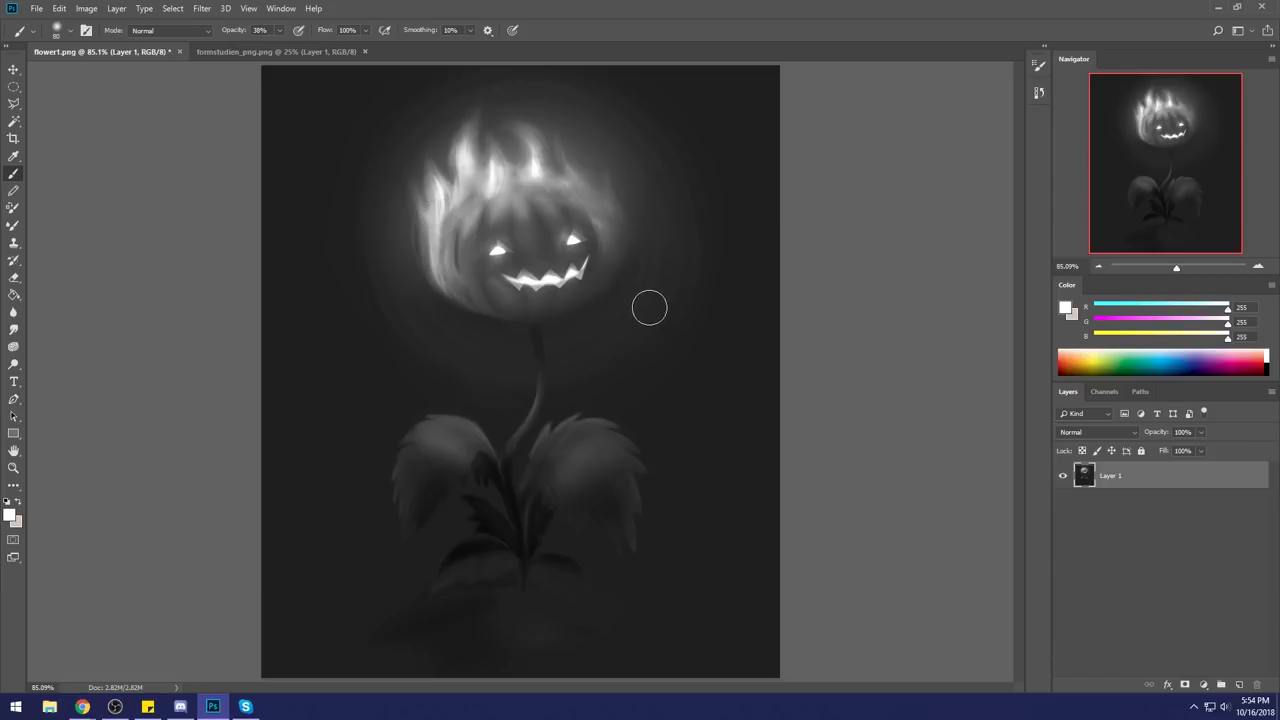
# Sample greys from the teeth and touch them up with a lighter grey.
pyautogui.keyDown('alt'); pyautogui.click(518, 285); pyautogui.keyUp('alt')
pyautogui.keyDown('alt'); pyautogui.click(533, 287); pyautogui.keyUp('alt')
pyautogui.keyDown('alt'); pyautogui.click(574, 269); pyautogui.keyUp('alt')
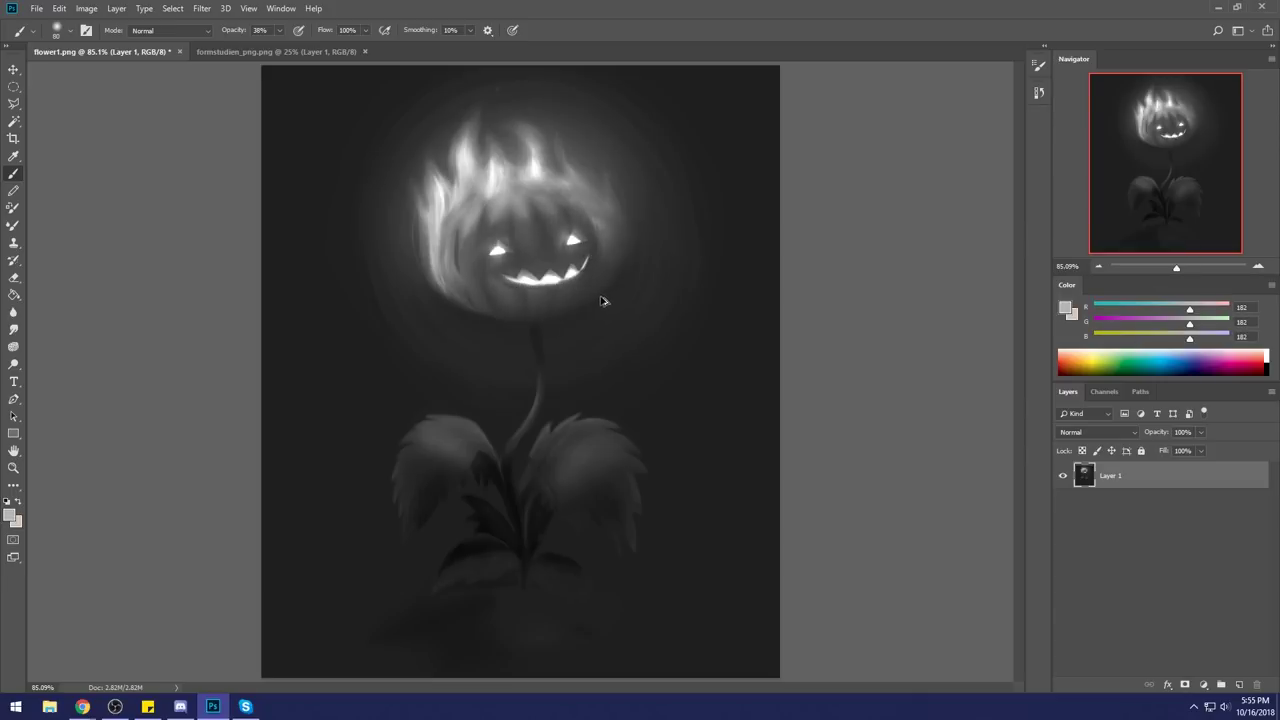
pyautogui.click(15, 103)
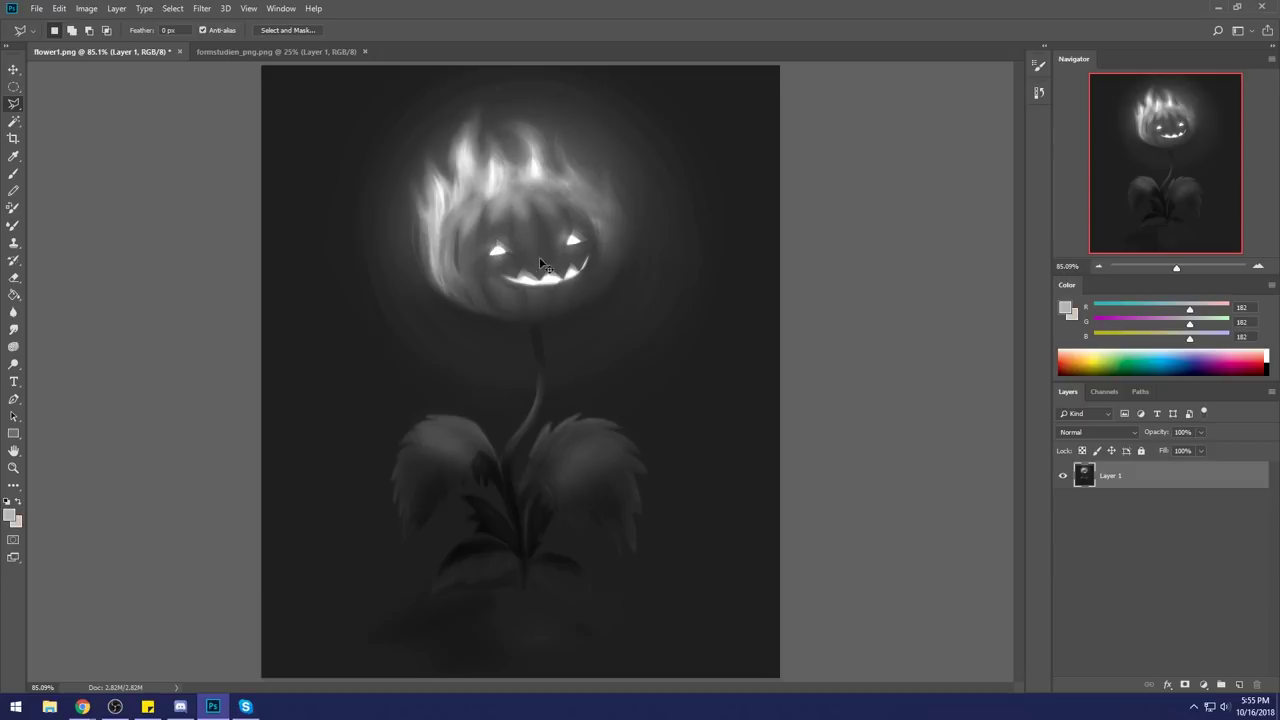
pyautogui.press('b')
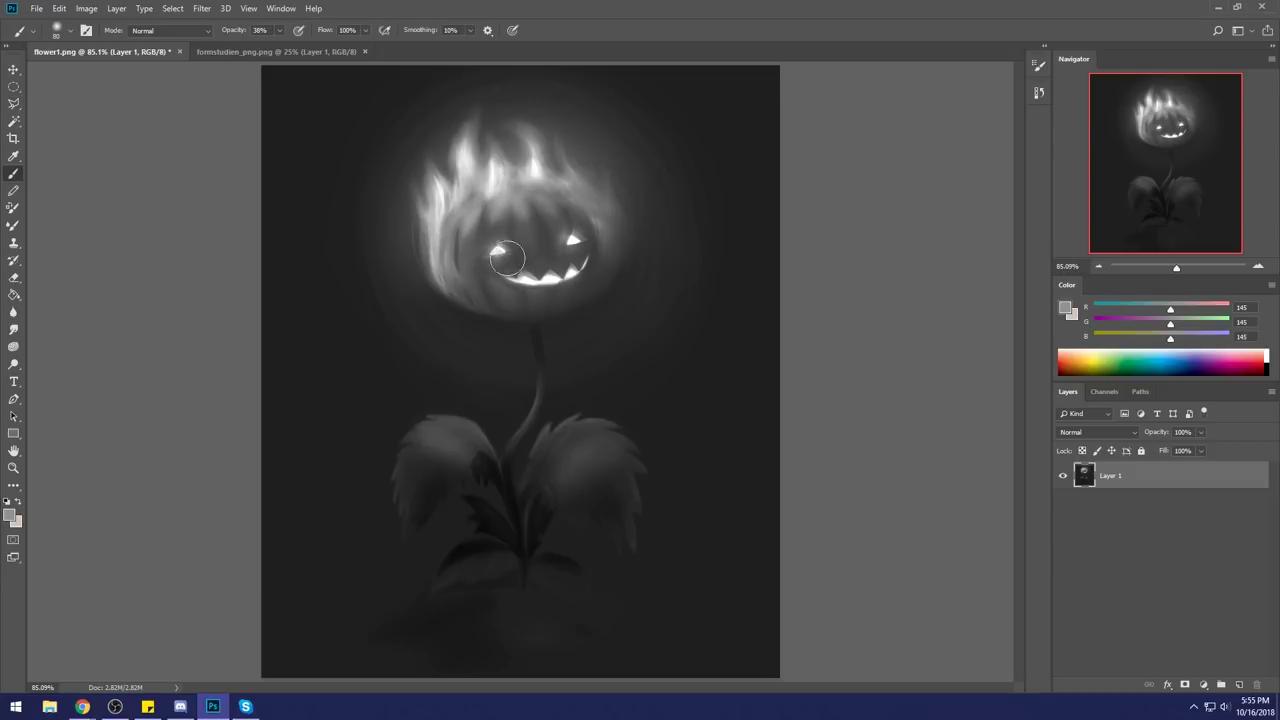
# Sample white from the left eye's glow, zoom out to 50% and set up a 200 px Dodge brush.
pyautogui.keyDown('alt'); pyautogui.click(499, 250); pyautogui.keyUp('alt')
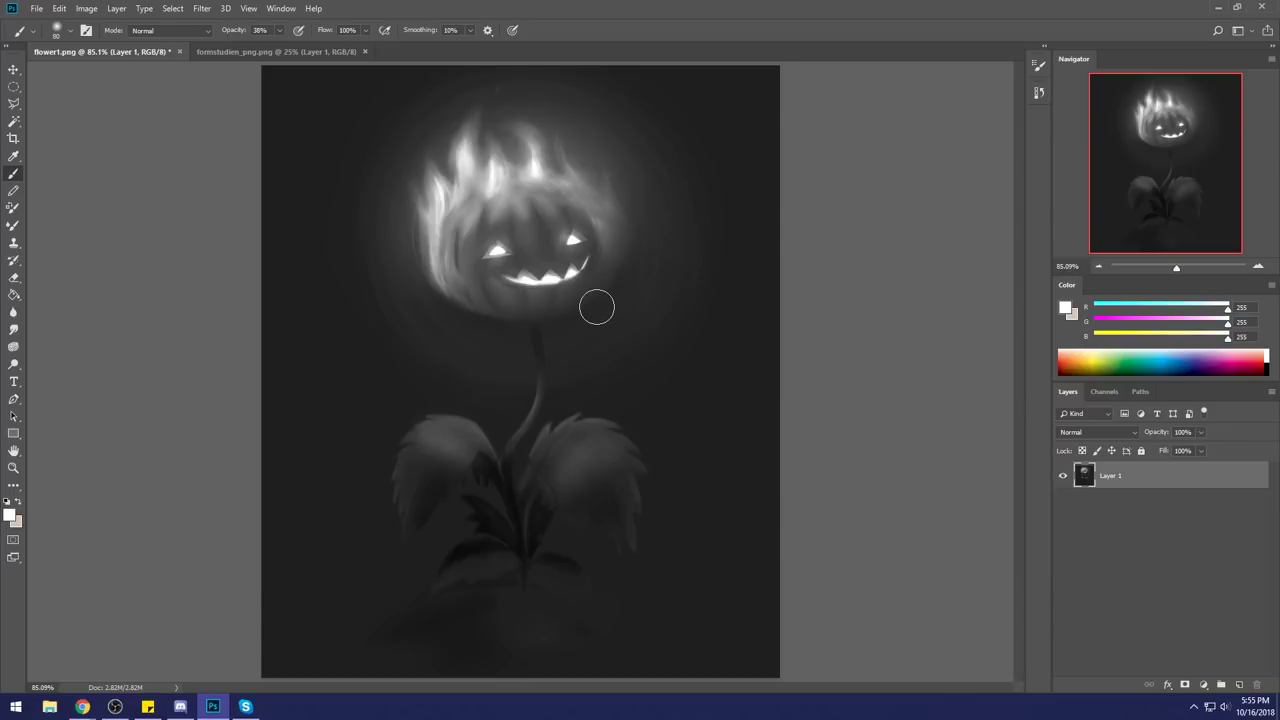
pyautogui.hotkey('ctrl', '-')
pyautogui.hotkey('ctrl', '-')
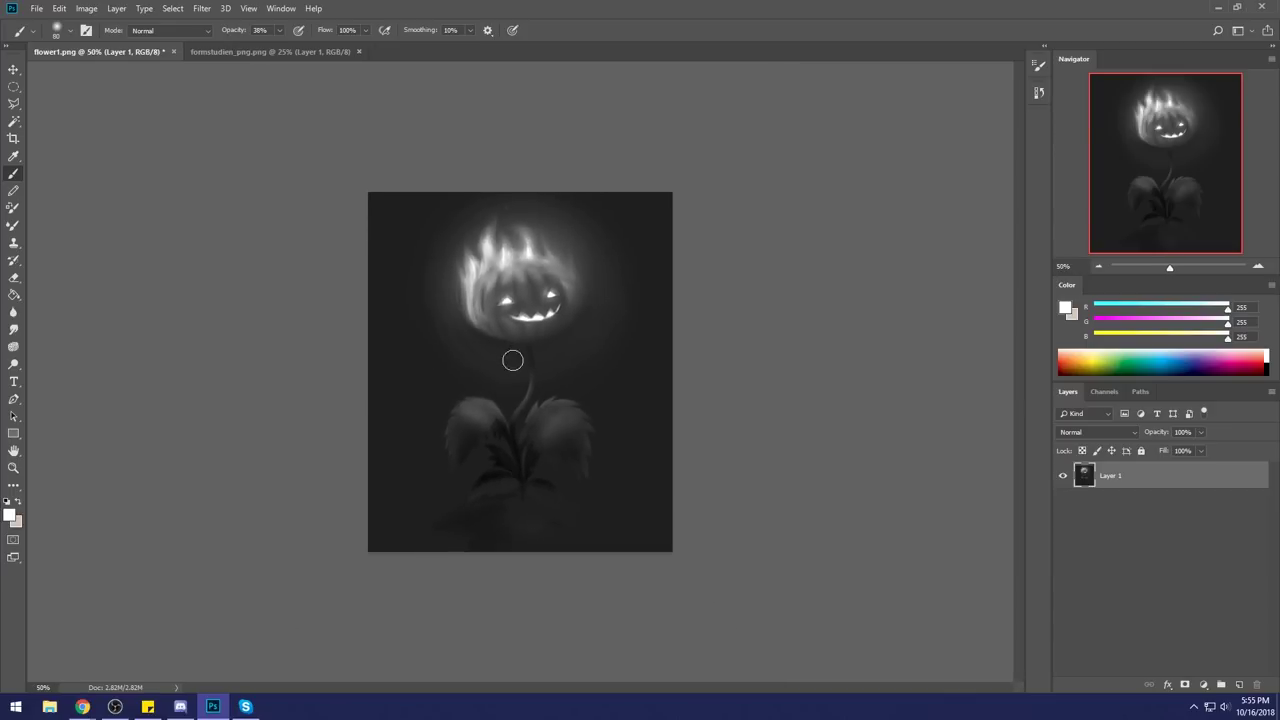
pyautogui.keyDown('alt'); pyautogui.rightClick(515, 325); pyautogui.keyUp('alt')
pyautogui.click(550, 328)
pyautogui.click(14, 364)
pyautogui.press('[')
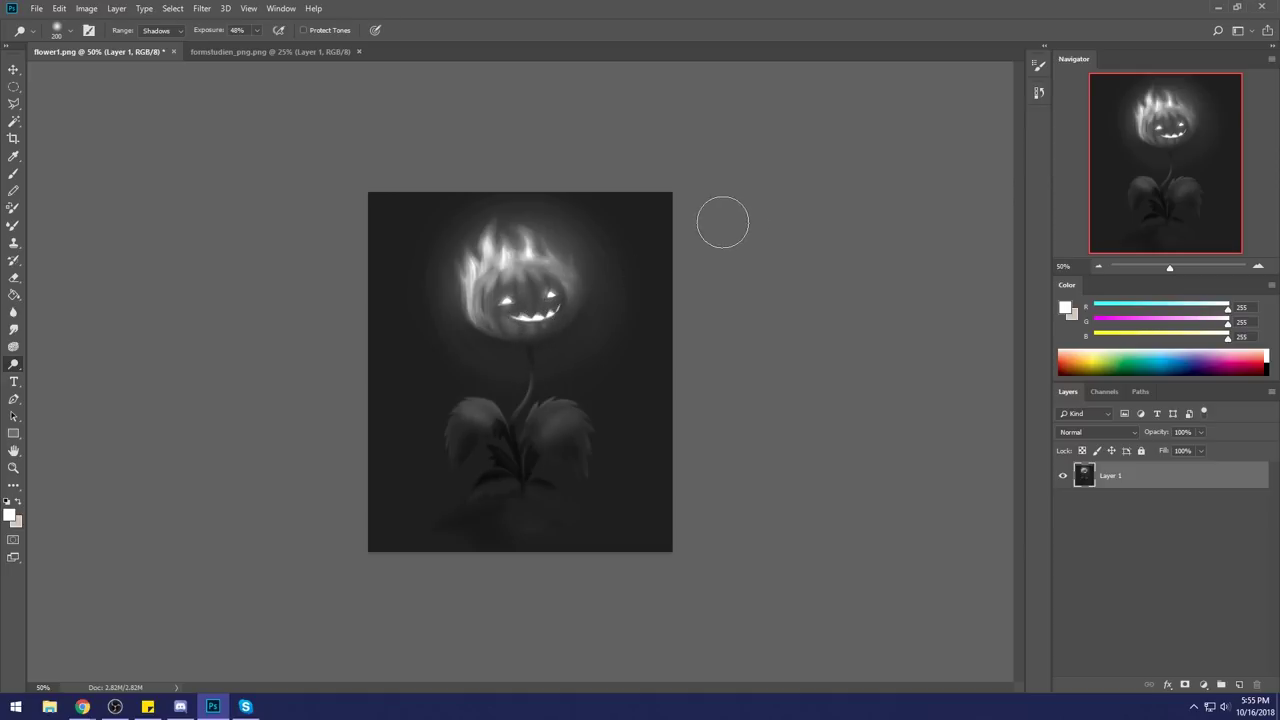
# Dodge the teeth and the head's left edge in Highlights range, undoing a flame-top stroke.
pyautogui.click(176, 32)
pyautogui.click(155, 62)
pyautogui.moveTo(495, 266); pyautogui.dragTo(530, 262)
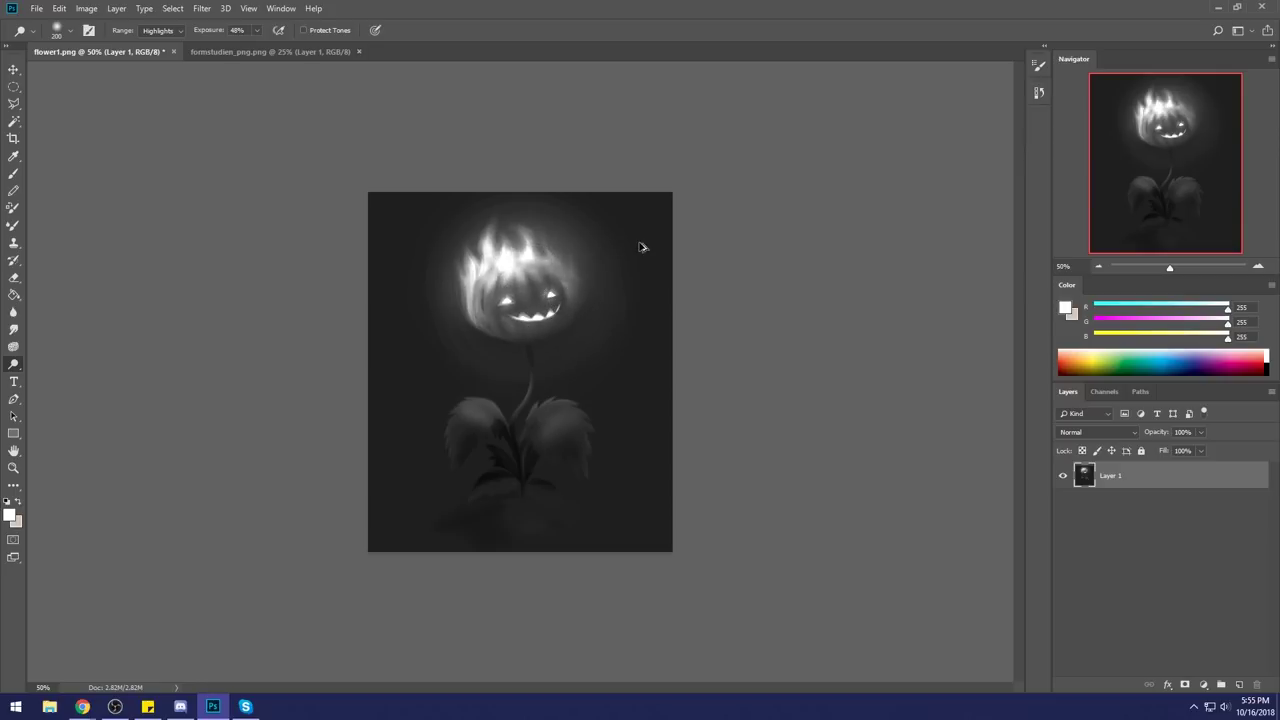
pyautogui.hotkey('ctrl', 'z')
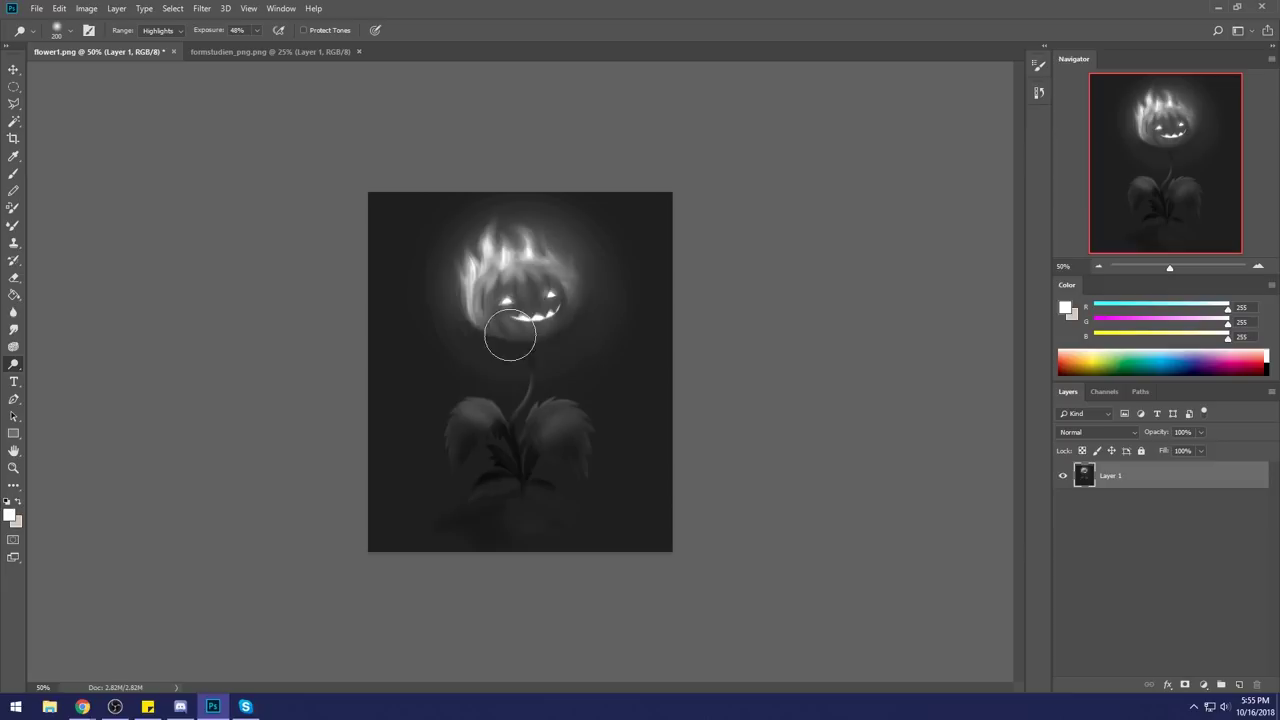
pyautogui.moveTo(573, 313)
pyautogui.mouseDown()
pyautogui.moveTo(523, 329)
pyautogui.moveTo(534, 340)
pyautogui.moveTo(549, 317)
pyautogui.moveTo(528, 337)
pyautogui.moveTo(514, 330)
pyautogui.moveTo(551, 329)
pyautogui.moveTo(569, 291)
pyautogui.mouseUp()
pyautogui.moveTo(478, 330)
pyautogui.mouseDown()
pyautogui.moveTo(494, 320)
pyautogui.moveTo(437, 274)
pyautogui.mouseUp()
# Raise the dodge exposure to 100% and shrink the brush to 45 px.
pyautogui.press('[')
pyautogui.press('[')
pyautogui.press('[')
pyautogui.press('[')
pyautogui.press('[')
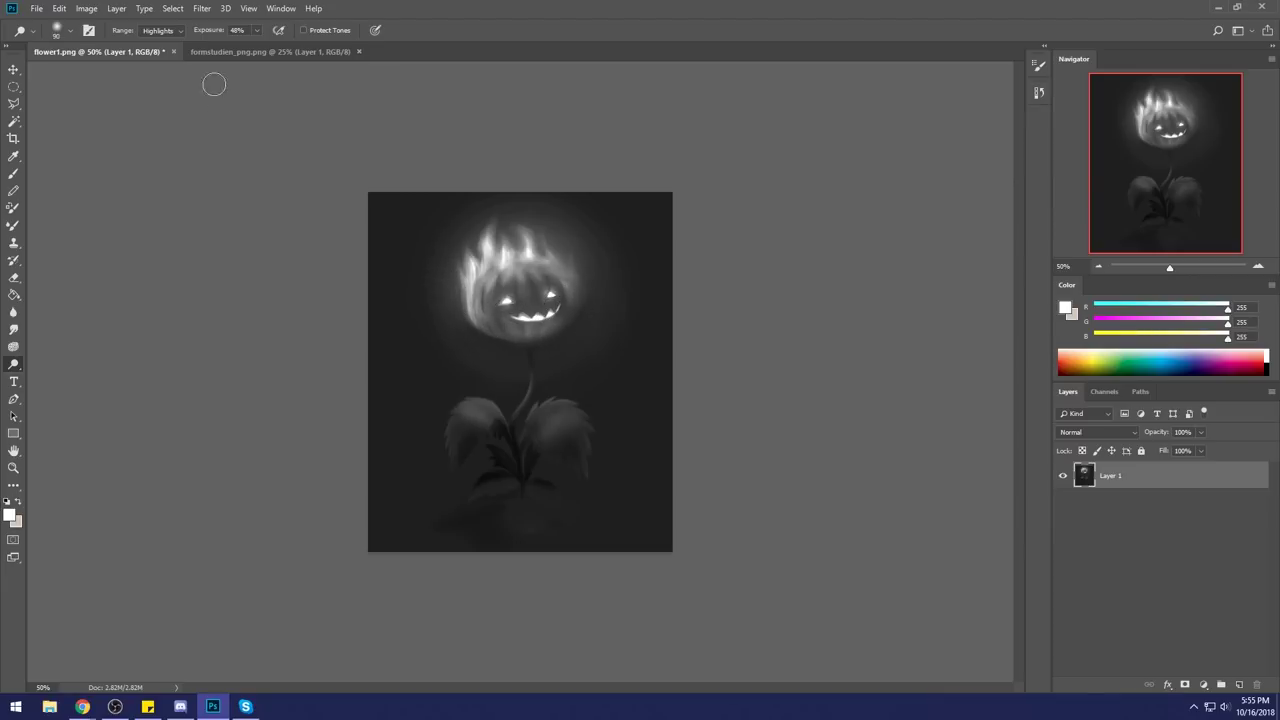
pyautogui.click(257, 30)
pyautogui.moveTo(258, 44); pyautogui.dragTo(290, 44)
pyautogui.press('[')
pyautogui.press('[')
pyautogui.press('[')
pyautogui.press('[')
pyautogui.press('[')
pyautogui.click(13, 329)
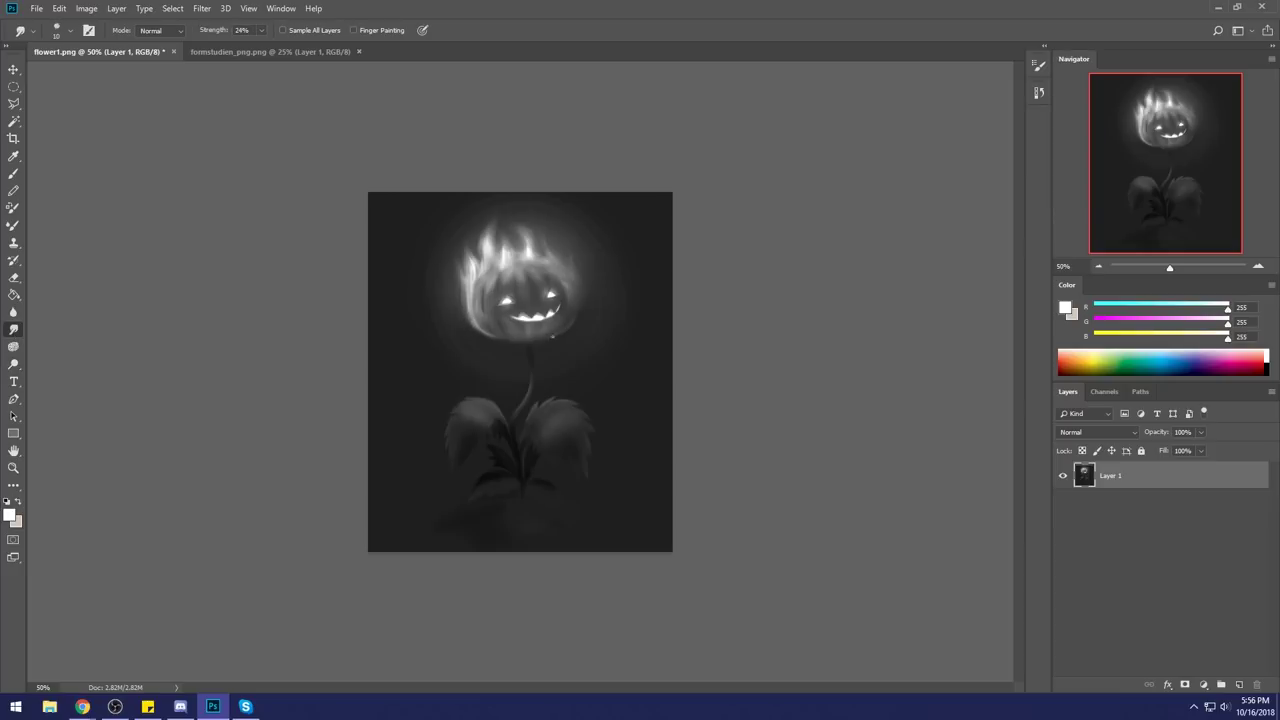
# Darken beside the flame's left edge with a 500 px dark-grey Darken-mode brush.
pyautogui.press('b')
pyautogui.keyDown('alt'); pyautogui.click(481, 331); pyautogui.keyUp('alt')
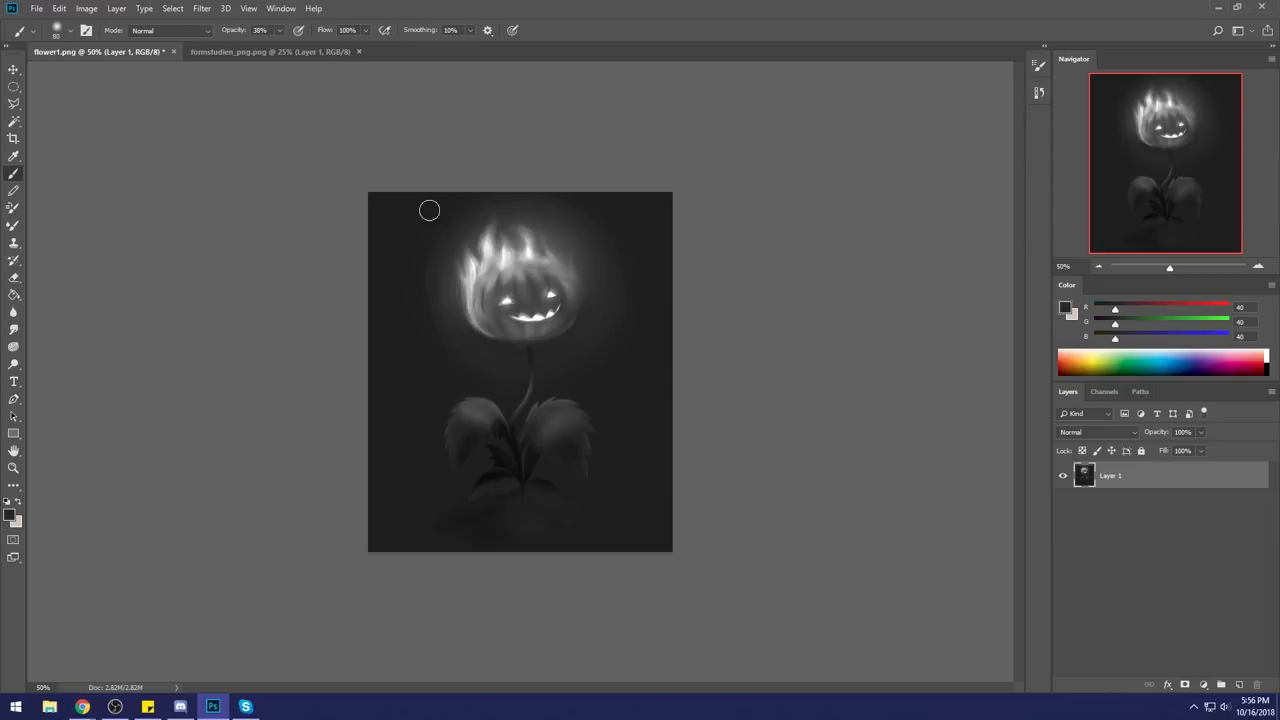
pyautogui.press(']')
pyautogui.press(']')
pyautogui.press(']')
pyautogui.press(']')
pyautogui.press(']')
pyautogui.press(']')
pyautogui.press(']')
pyautogui.press(']')
pyautogui.press(']')
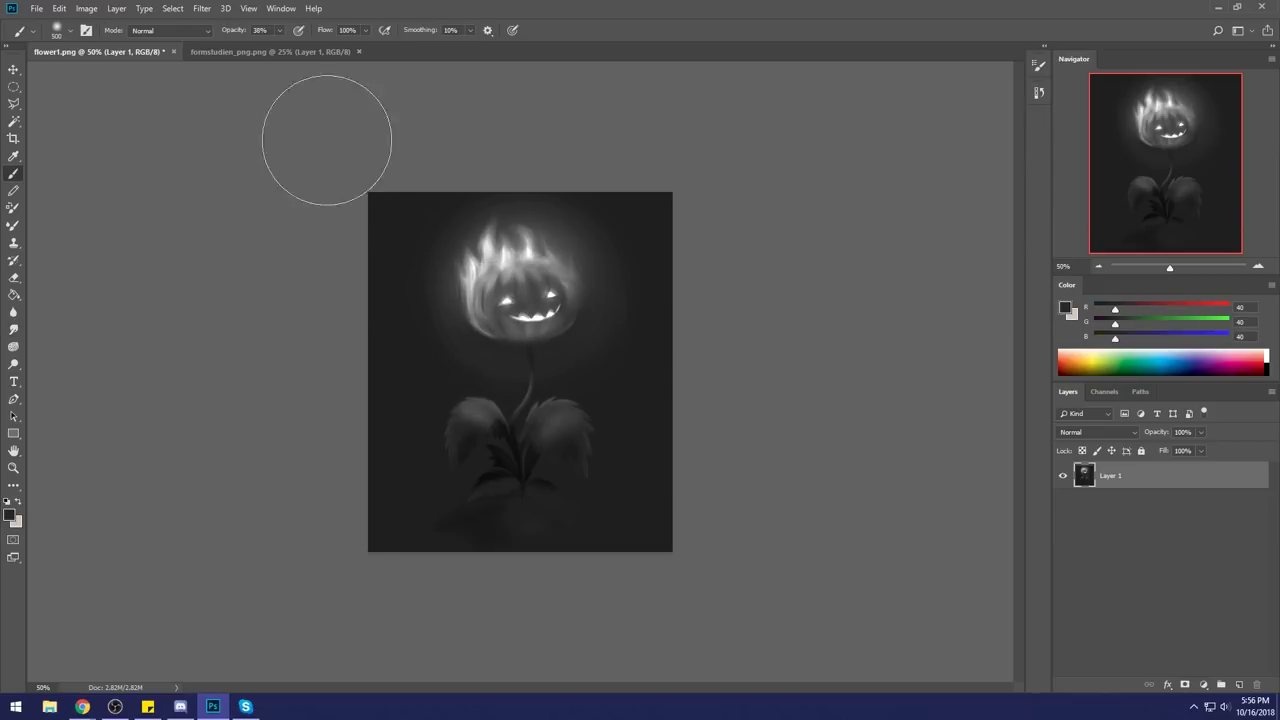
pyautogui.click(187, 31)
pyautogui.click(168, 93)
pyautogui.keyDown('alt'); pyautogui.click(471, 306); pyautogui.keyUp('alt')
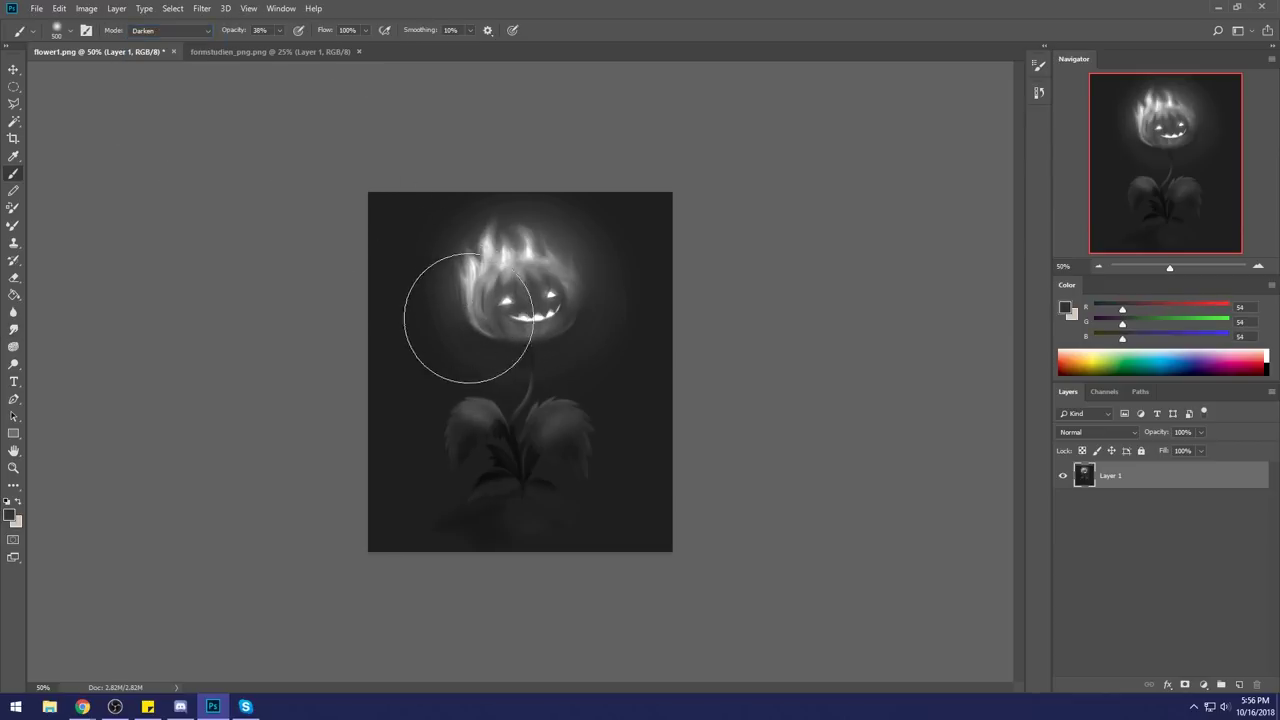
pyautogui.keyDown('alt'); pyautogui.click(455, 293); pyautogui.keyUp('alt')
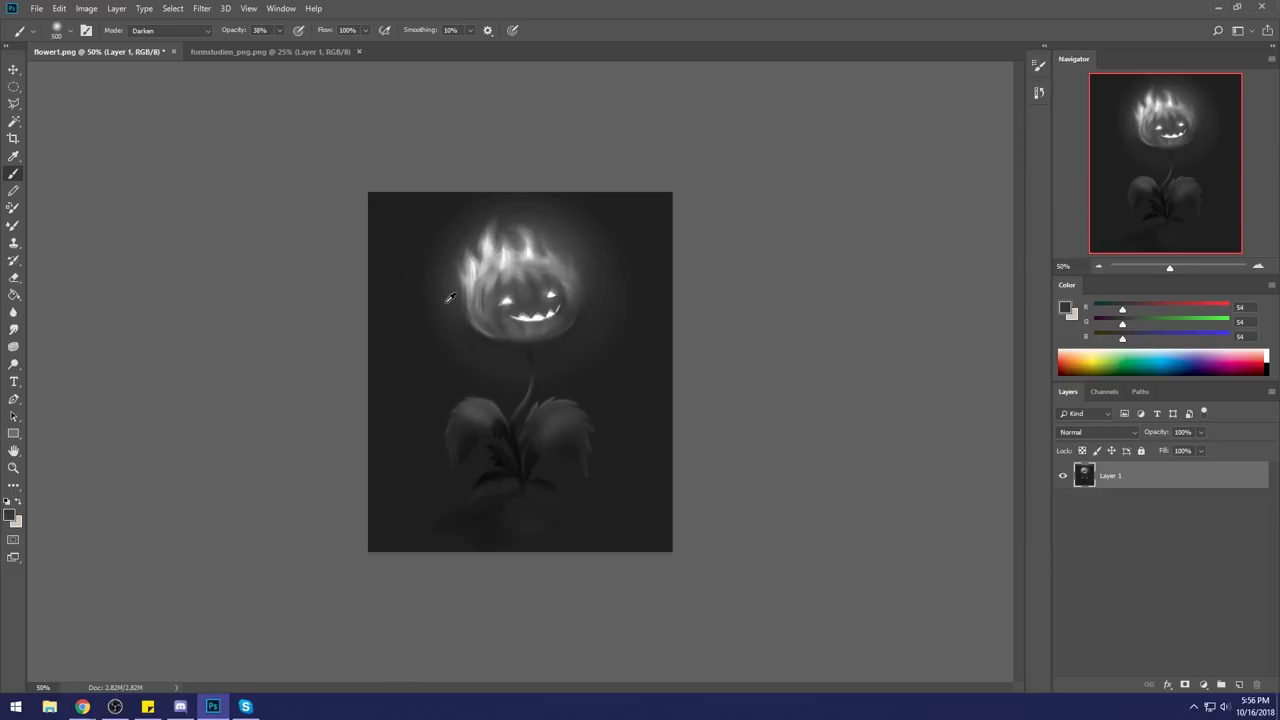
pyautogui.moveTo(460, 300); pyautogui.dragTo(457, 318)
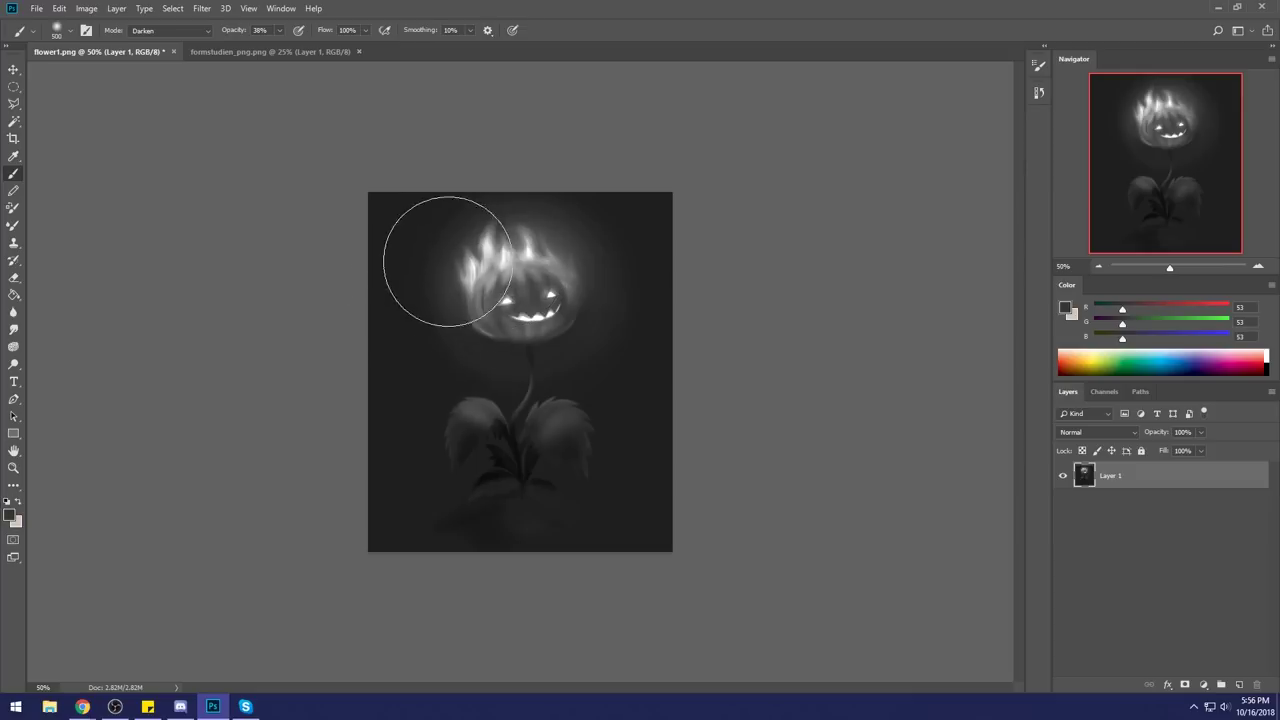
# Smudge the flame tips and top streak upward.
pyautogui.click(13, 329)
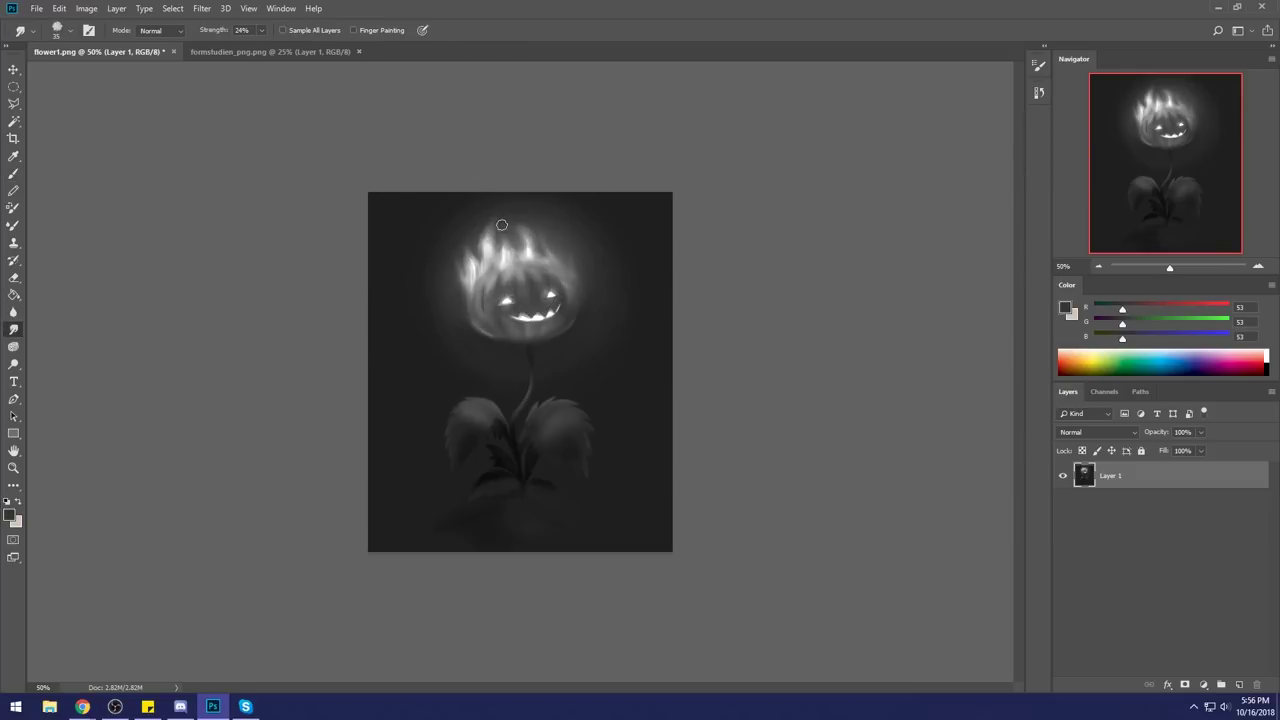
pyautogui.moveTo(523, 242); pyautogui.dragTo(518, 216)
pyautogui.moveTo(535, 255); pyautogui.dragTo(524, 220)
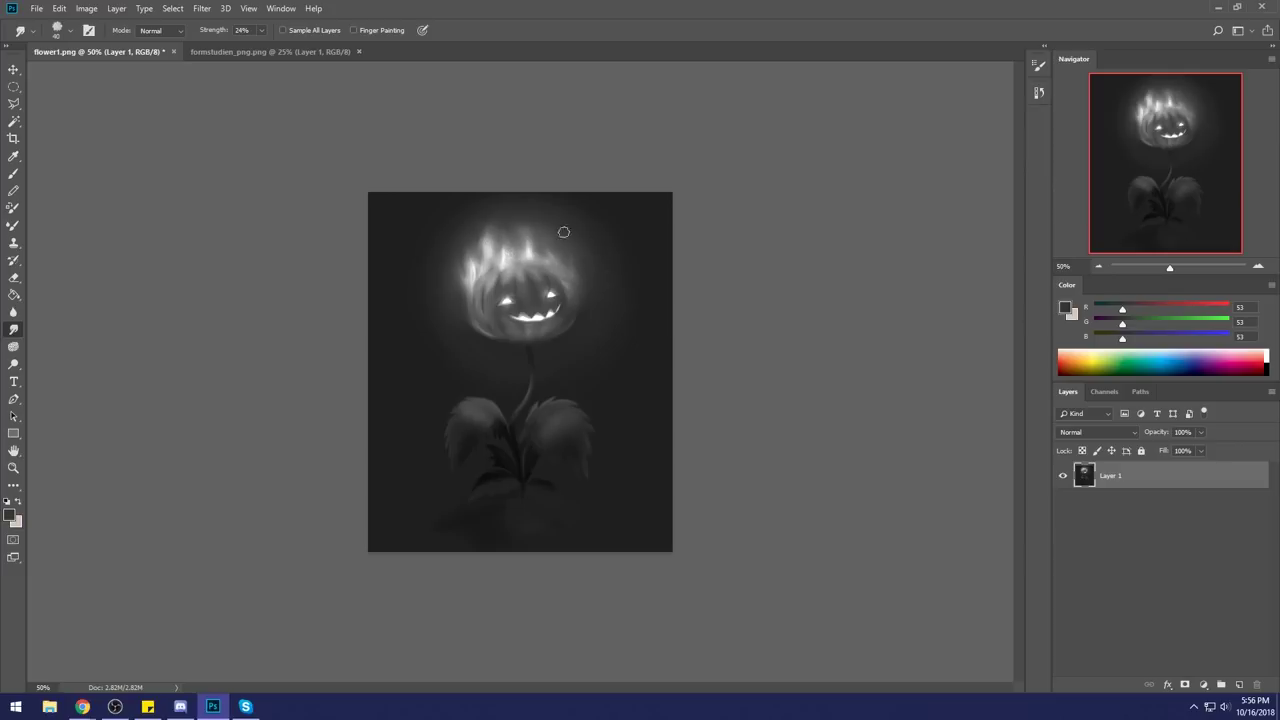
# Repaint the flame head with a sampled mid grey using a 250 px soft round brush.
pyautogui.press('b')
pyautogui.rightClick(560, 200)
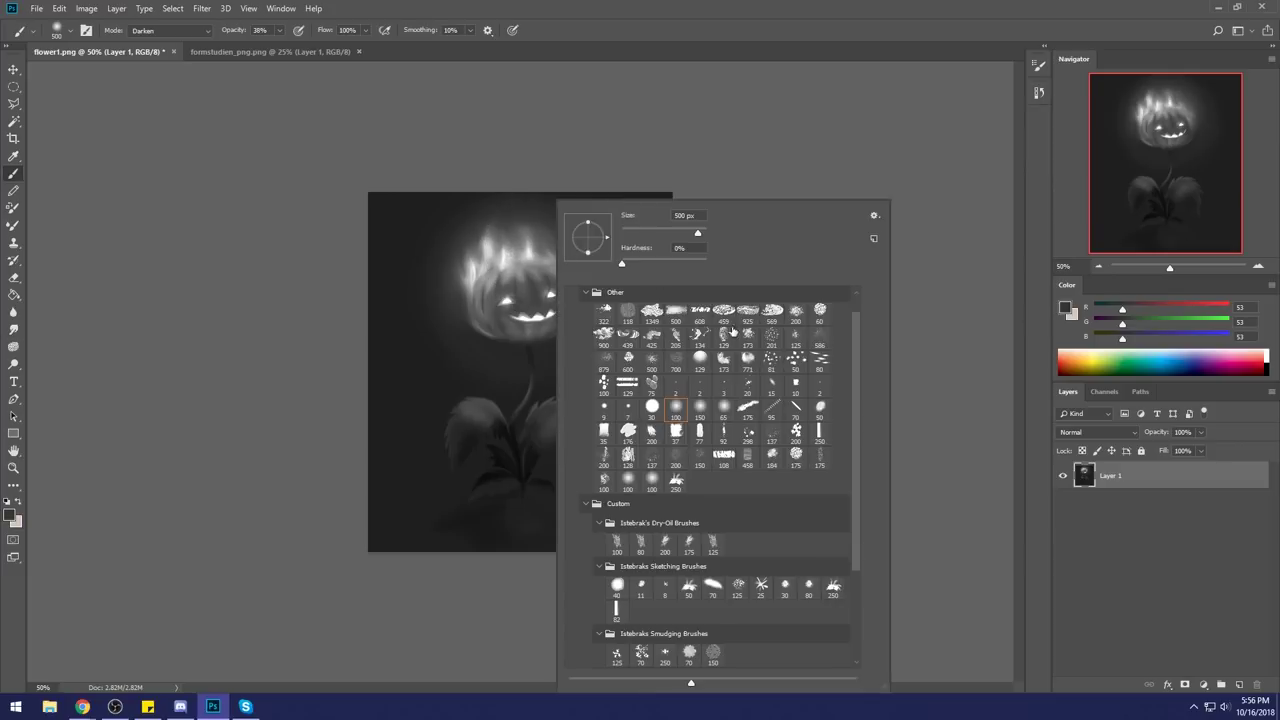
pyautogui.click(608, 167)
pyautogui.keyDown('alt'); pyautogui.click(505, 226); pyautogui.keyUp('alt')
pyautogui.press(']')
pyautogui.press(']')
pyautogui.press(']')
pyautogui.press(']')
pyautogui.press(']')
pyautogui.moveTo(490, 240)
pyautogui.mouseDown()
pyautogui.moveTo(493, 262)
pyautogui.moveTo(497, 246)
pyautogui.moveTo(533, 278)
pyautogui.mouseUp()
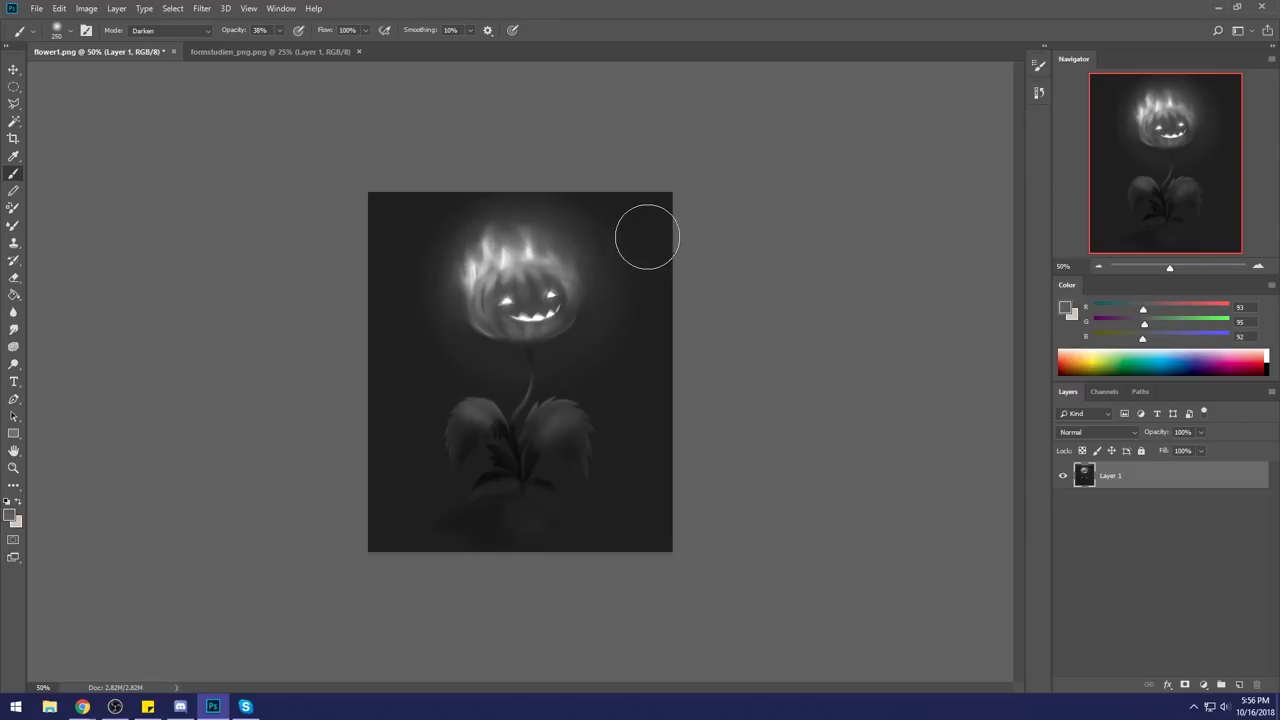
# Paint bright light-grey streaks on the flame top at 67% Normal opacity.
pyautogui.keyDown('alt'); pyautogui.click(533, 246); pyautogui.keyUp('alt')
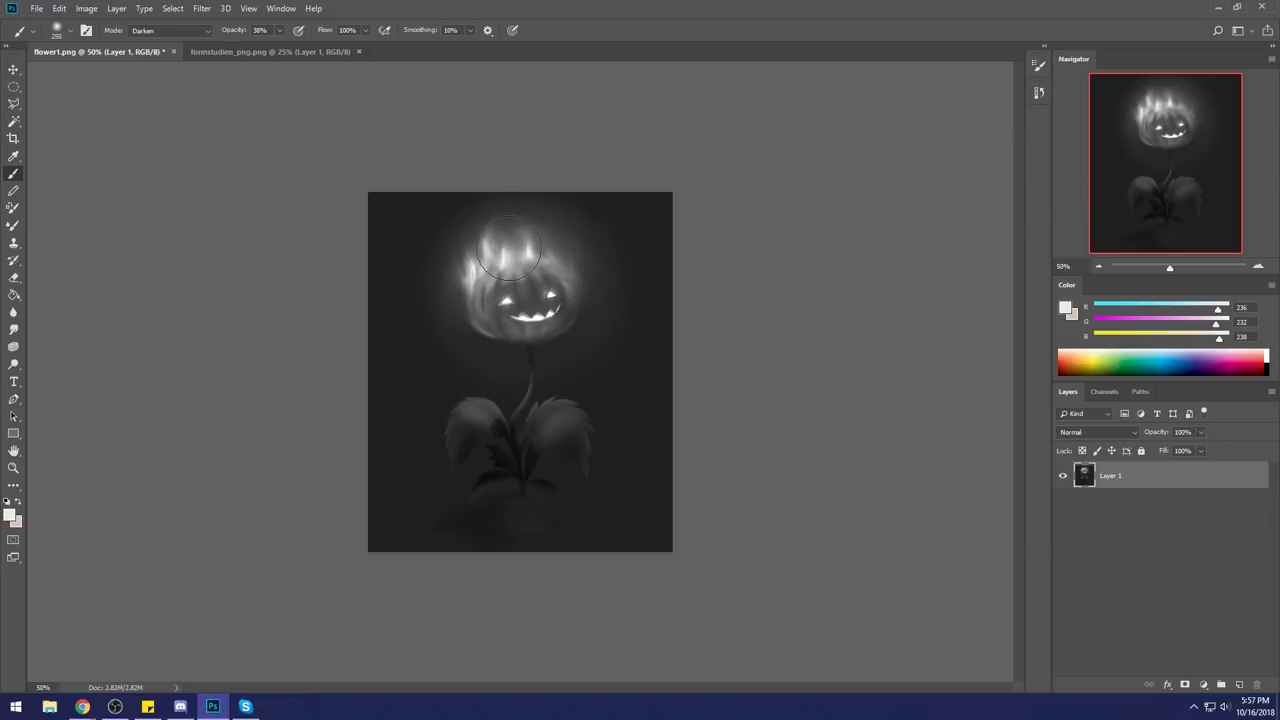
pyautogui.click(170, 30)
pyautogui.click(176, 46)
pyautogui.click(279, 30)
pyautogui.moveTo(270, 48); pyautogui.dragTo(284, 48)
pyautogui.moveTo(522, 258)
pyautogui.mouseDown()
pyautogui.moveTo(570, 297)
pyautogui.moveTo(571, 265)
pyautogui.moveTo(516, 264)
pyautogui.moveTo(516, 291)
pyautogui.moveTo(513, 264)
pyautogui.moveTo(515, 292)
pyautogui.moveTo(562, 244)
pyautogui.mouseUp()
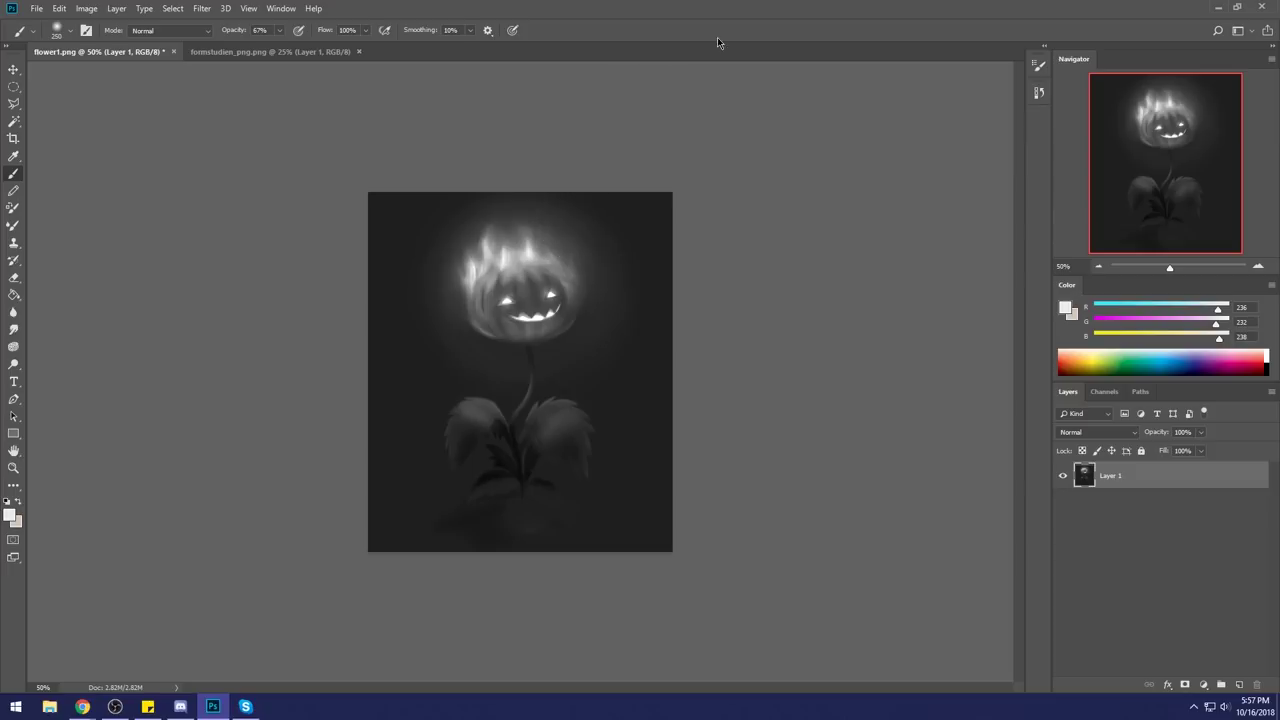
# With a 1000 px brush at 11% opacity, paint a faint pale haze along the canvas bottom.
pyautogui.press(']')
pyautogui.press(']')
pyautogui.press(']')
pyautogui.press(']')
pyautogui.press(']')
pyautogui.press(']')
pyautogui.press(']')
pyautogui.press(']')
pyautogui.moveTo(450, 500)
pyautogui.mouseDown()
pyautogui.moveTo(417, 514)
pyautogui.moveTo(452, 500)
pyautogui.mouseUp()
pyautogui.hotkey('ctrl', 'z')
pyautogui.moveTo(278, 36); pyautogui.dragTo(246, 46)
pyautogui.moveTo(457, 528)
pyautogui.mouseDown()
pyautogui.moveTo(396, 519)
pyautogui.moveTo(460, 501)
pyautogui.moveTo(396, 545)
pyautogui.moveTo(509, 549)
pyautogui.moveTo(518, 533)
pyautogui.moveTo(562, 565)
pyautogui.moveTo(643, 570)
pyautogui.moveTo(608, 494)
pyautogui.mouseUp()
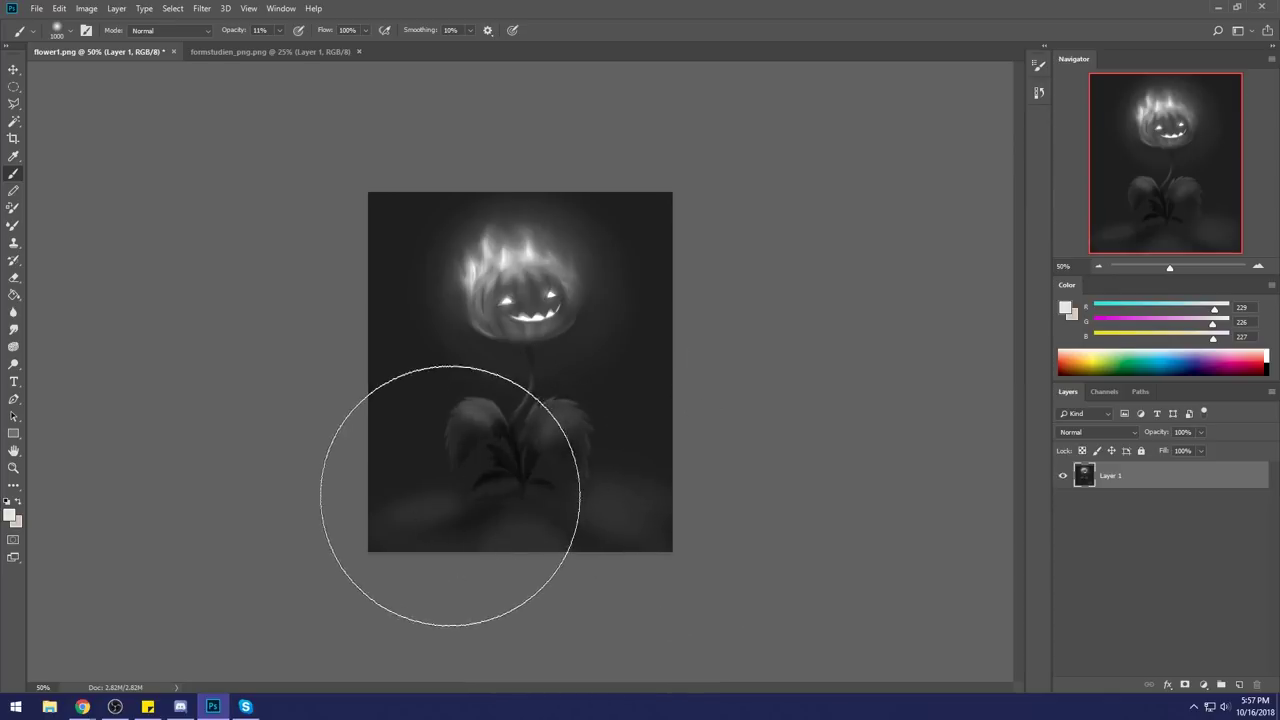
pyautogui.keyDown('alt'); pyautogui.click(455, 495); pyautogui.keyUp('alt')
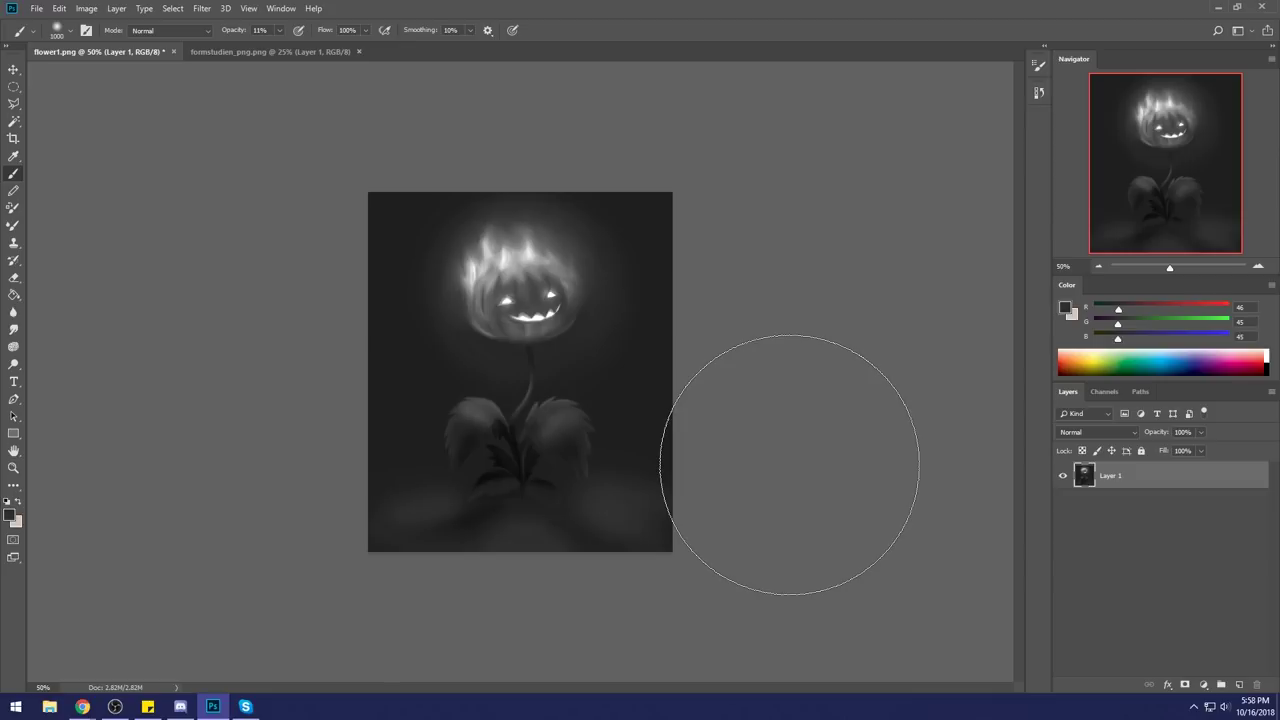
# With the History panel open, dodge the flower-head flames using a 1200 px brush.
pyautogui.click(1039, 94)
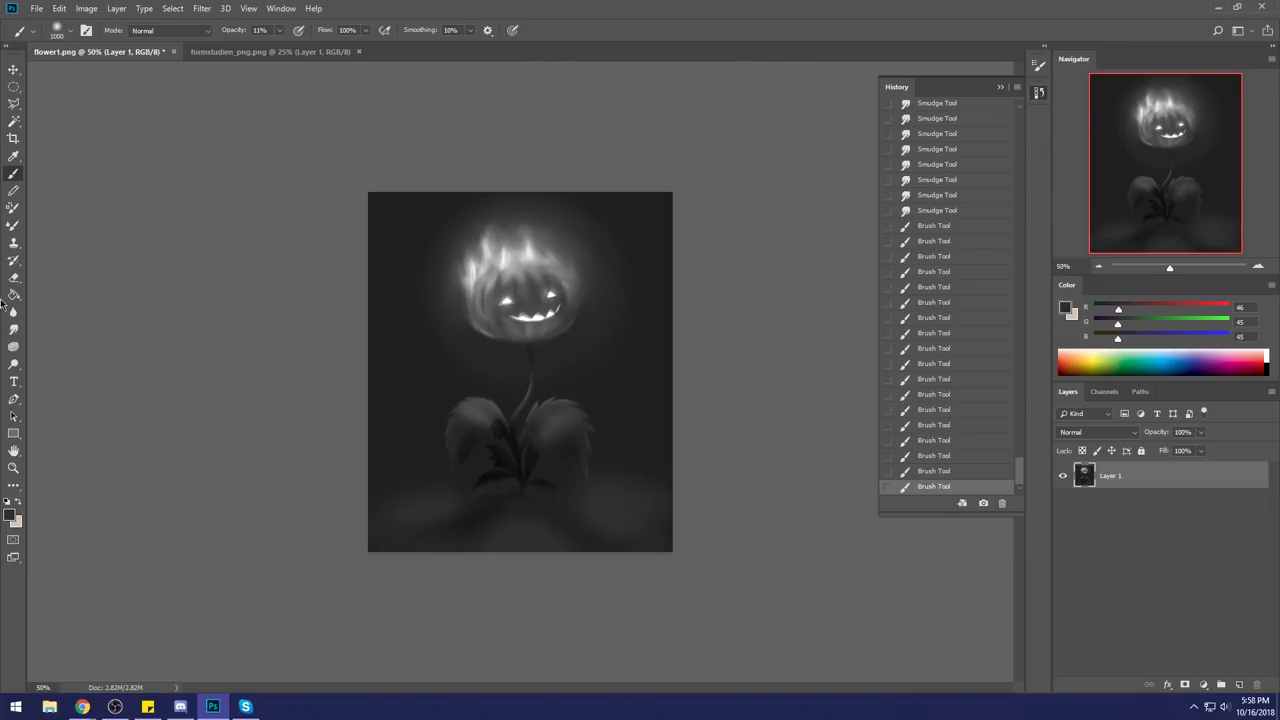
pyautogui.click(13, 364)
pyautogui.click(206, 292)
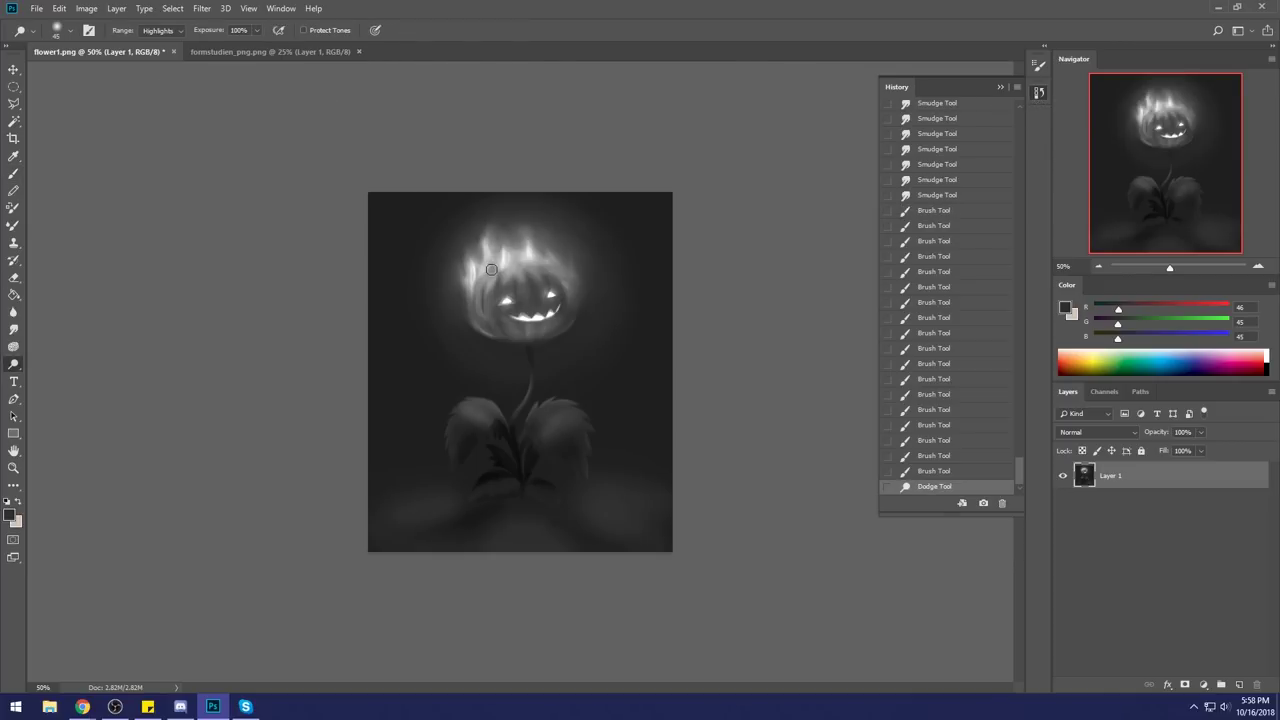
pyautogui.press(']')
pyautogui.press(']')
pyautogui.press(']')
pyautogui.press(']')
pyautogui.press(']')
pyautogui.press(']')
pyautogui.press(']')
pyautogui.press(']')
pyautogui.press(']')
pyautogui.press(']')
pyautogui.press(']')
pyautogui.press(']')
pyautogui.press(']')
pyautogui.press(']')
pyautogui.press(']')
pyautogui.press(']')
pyautogui.press(']')
pyautogui.press(']')
pyautogui.press(']')
pyautogui.click(525, 252)
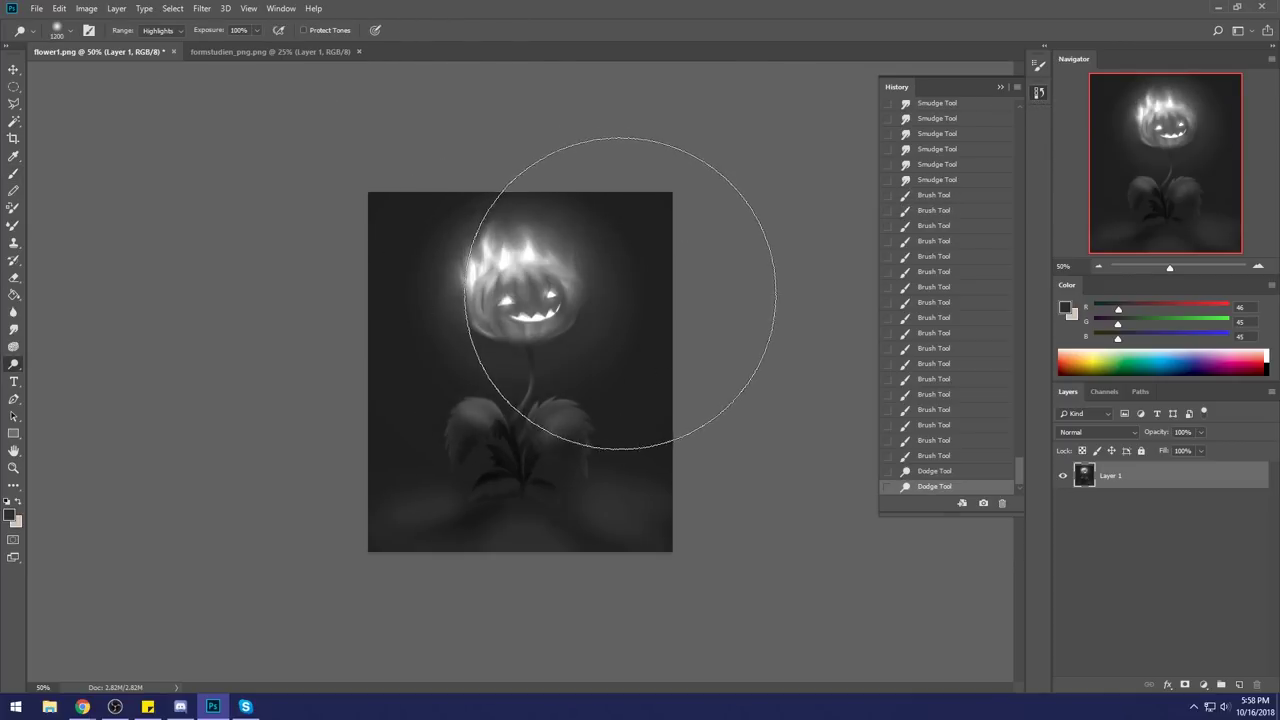
pyautogui.moveTo(1019, 475)
pyautogui.mouseDown()
pyautogui.moveTo(1027, 122)
pyautogui.moveTo(1023, 484)
pyautogui.mouseUp()
# Compare the dodged flames against the original snapshot and keep the final brightened state.
pyautogui.click(981, 118)
pyautogui.click(946, 487)
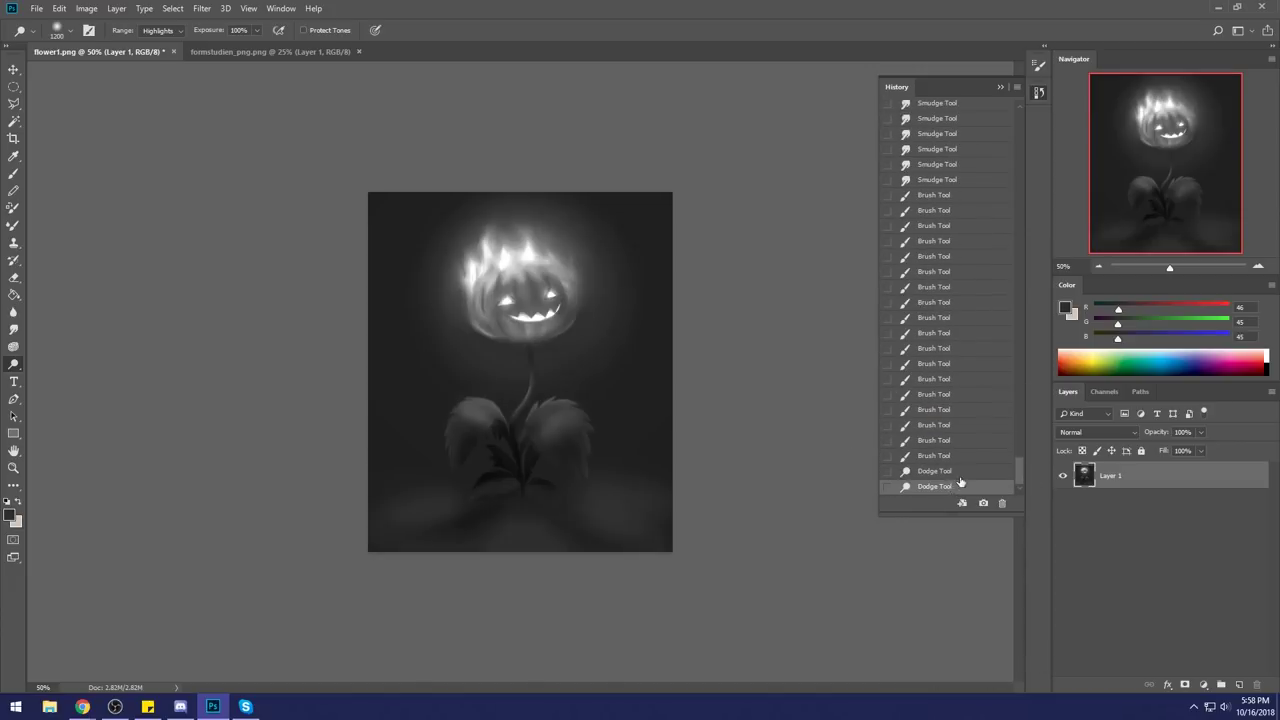
pyautogui.click(950, 472)
pyautogui.scroll(1, 1018, 478)
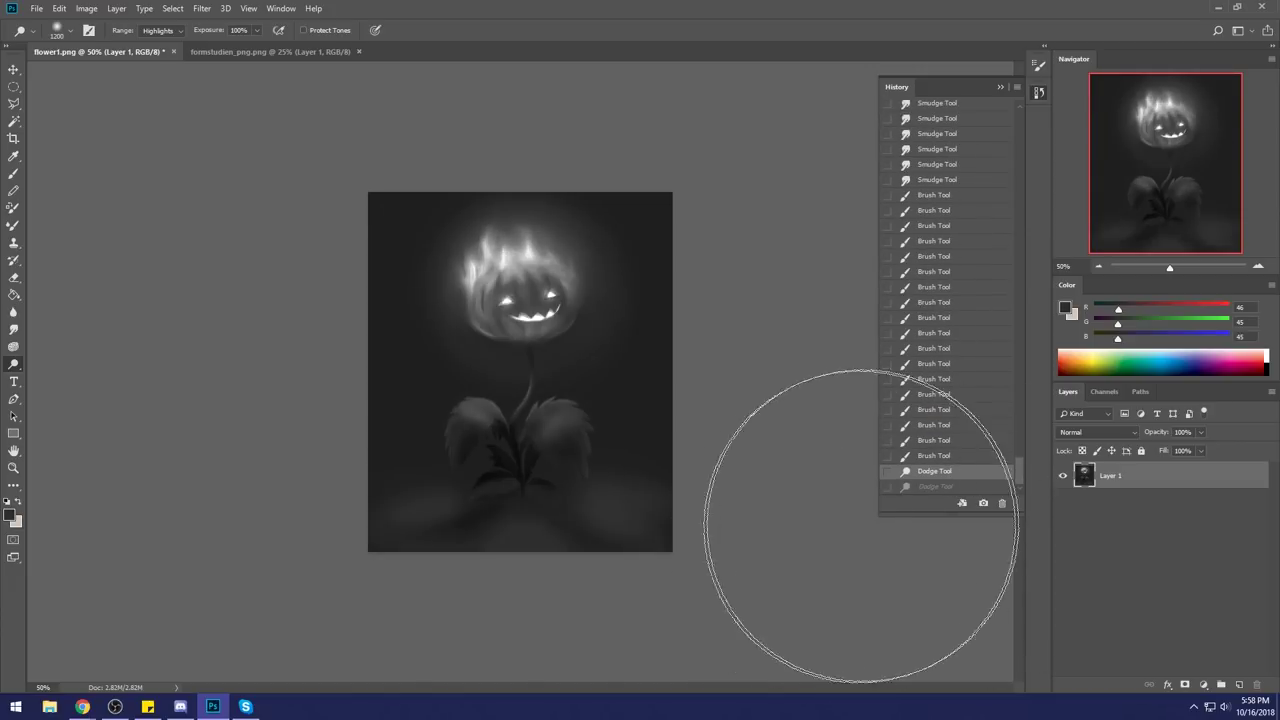
pyautogui.moveTo(1018, 476)
pyautogui.mouseDown()
pyautogui.moveTo(1022, 110)
pyautogui.moveTo(1022, 481)
pyautogui.mouseUp()
pyautogui.click(935, 108)
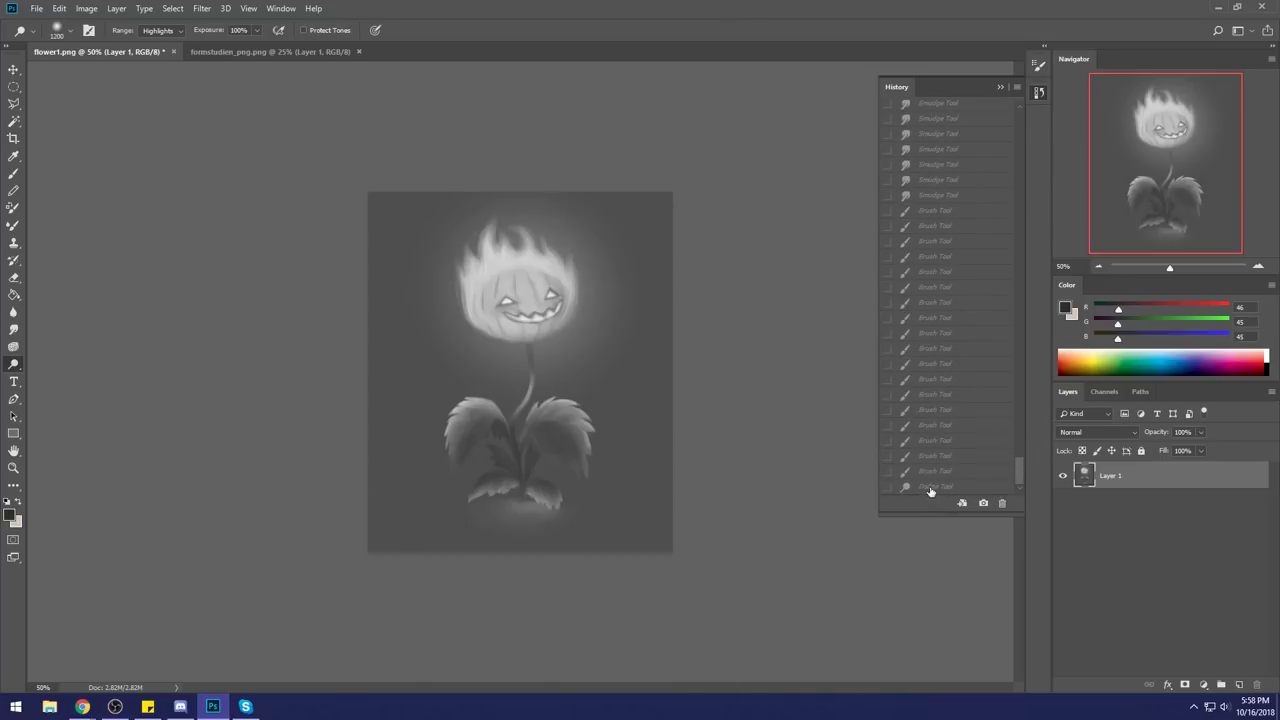
pyautogui.click(931, 487)
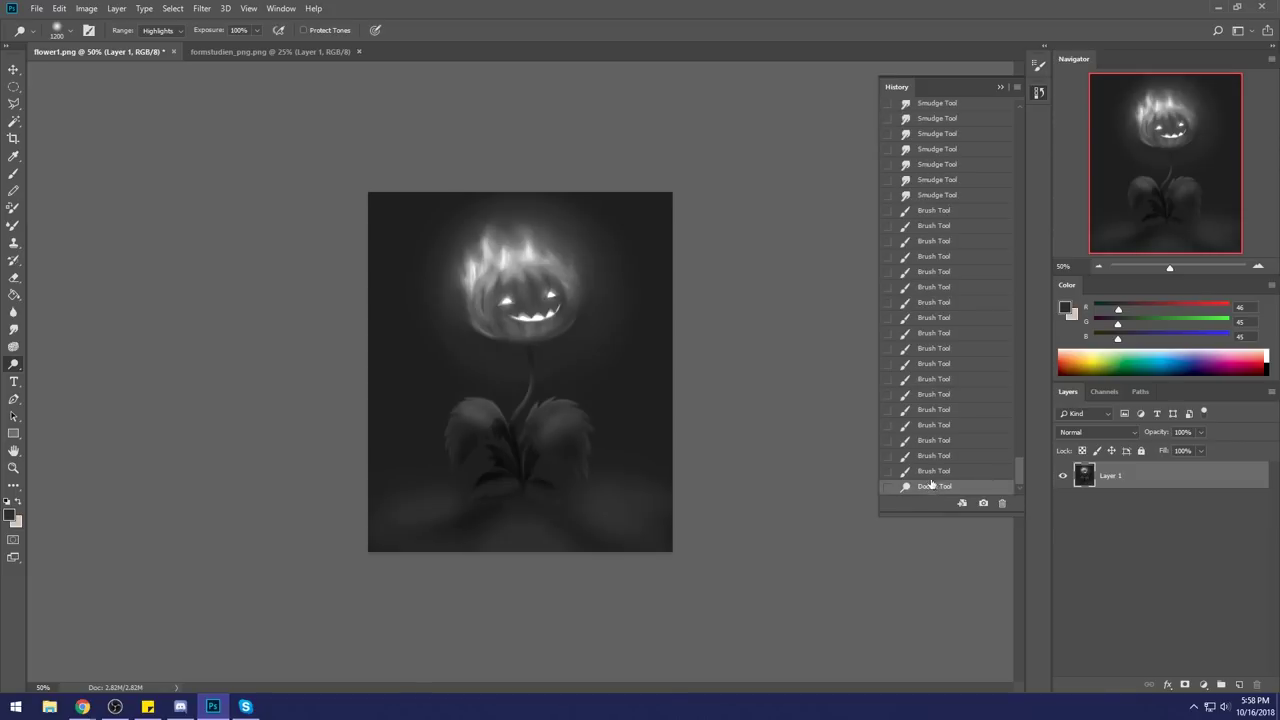
# Collapse the History panel, shrink the brush to 200, and close flower1.
pyautogui.click(999, 88)
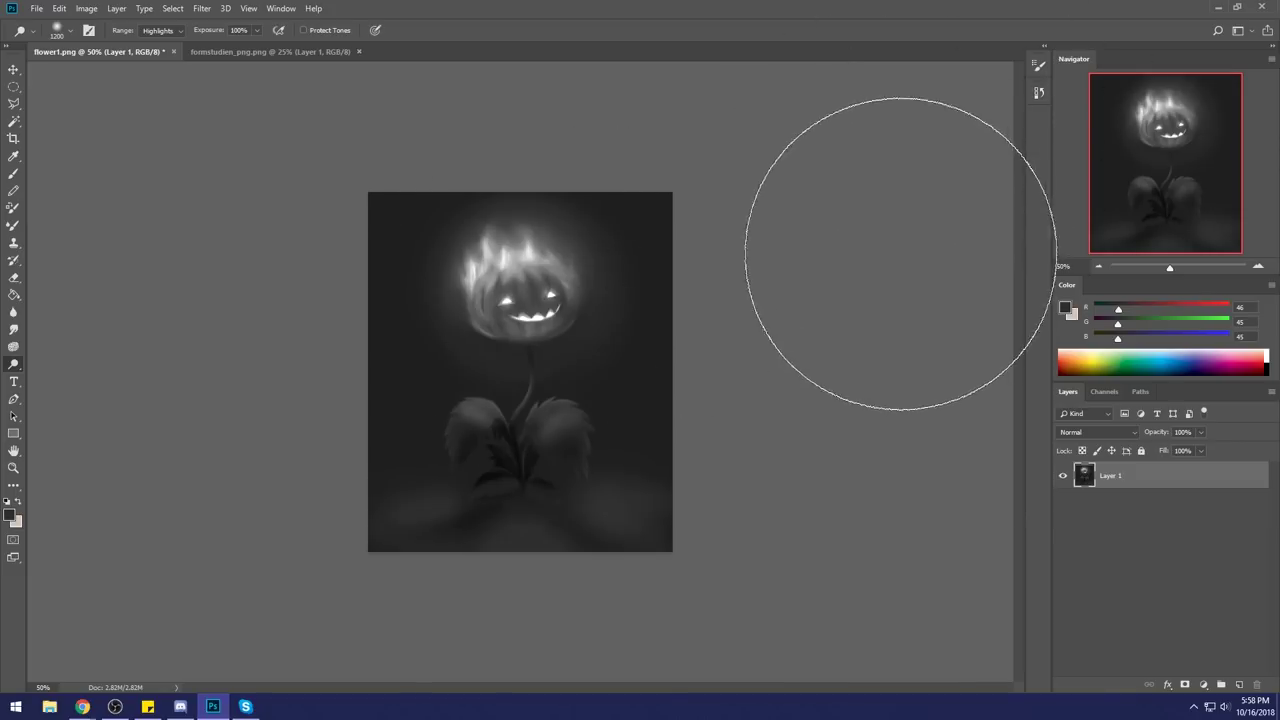
pyautogui.press('[')
pyautogui.press('[')
pyautogui.press('[')
pyautogui.press('[')
pyautogui.press('[')
pyautogui.press('[')
pyautogui.press('[')
pyautogui.press('[')
pyautogui.press('[')
pyautogui.press('[')
pyautogui.press('[')
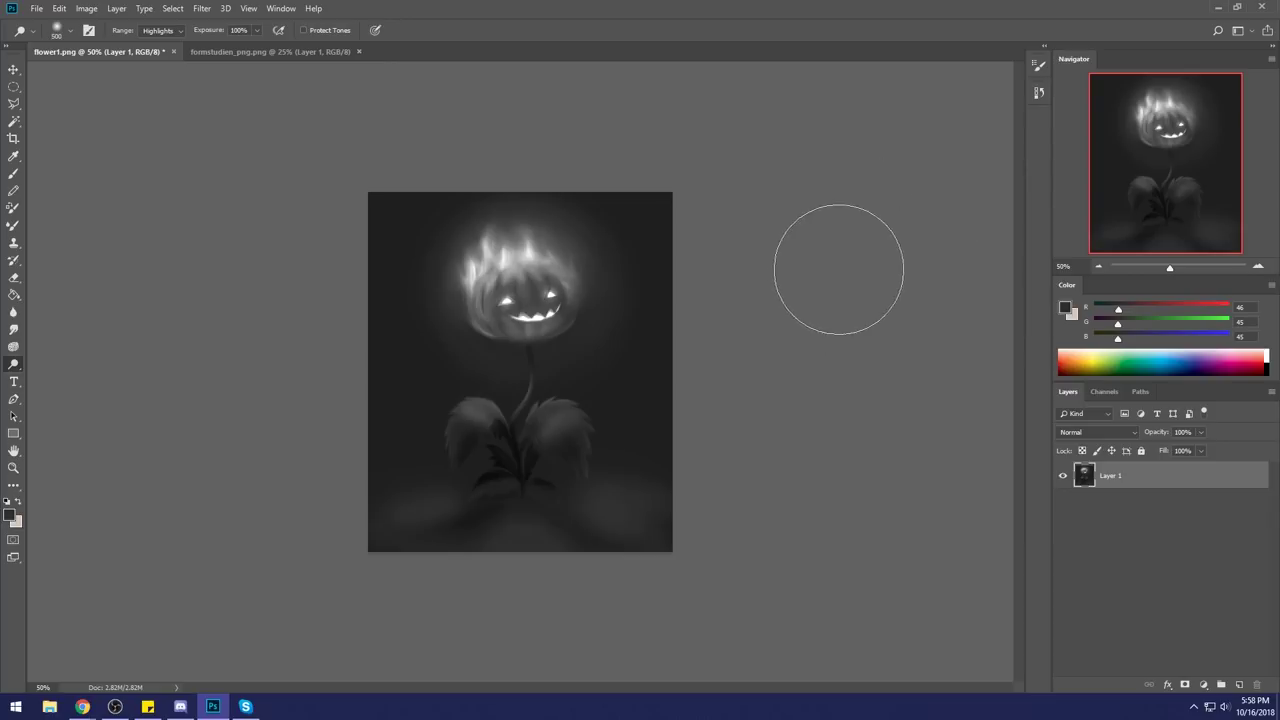
pyautogui.click(172, 51)
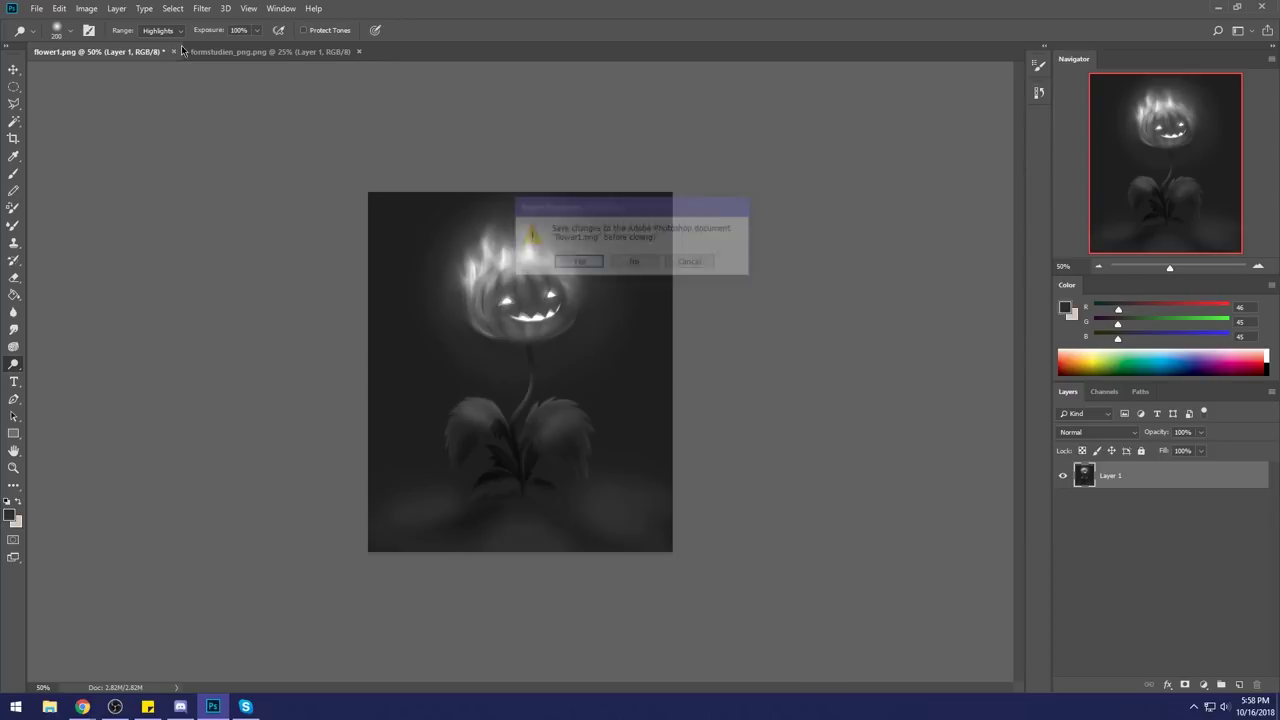
# Save changes to flower1.png and close the formstudien document.
pyautogui.click(596, 262)
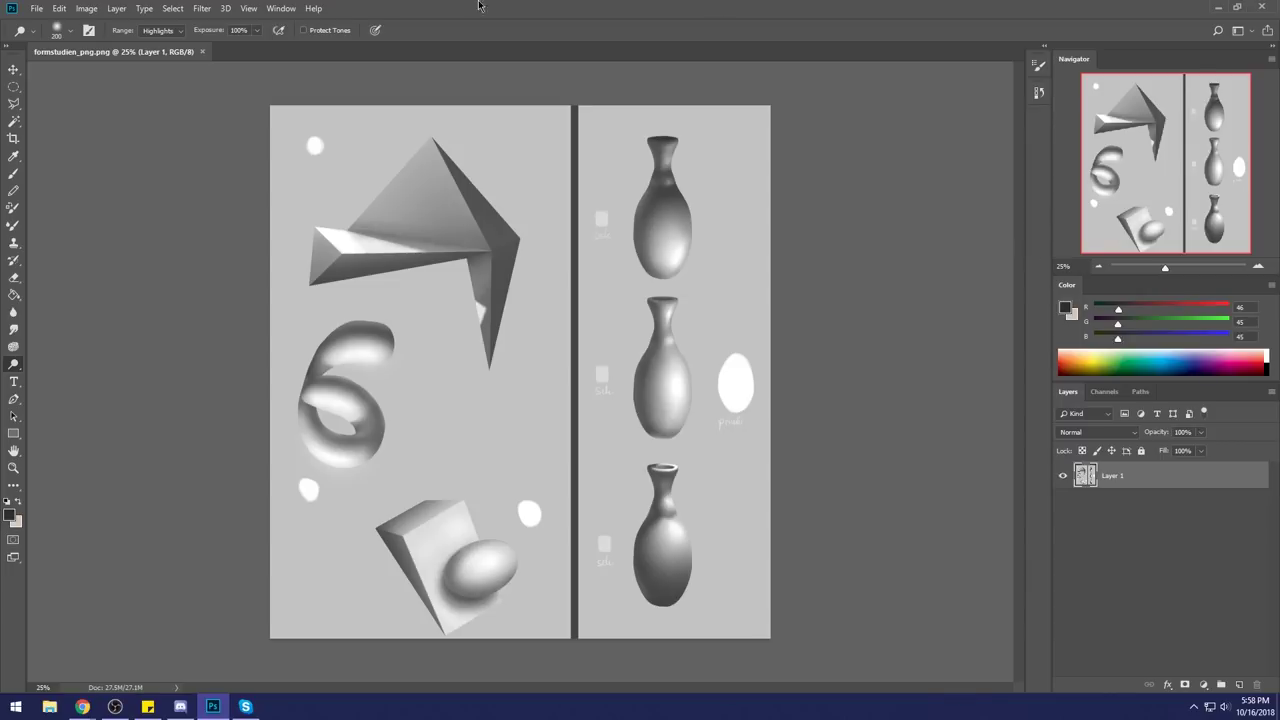
pyautogui.click(204, 53)
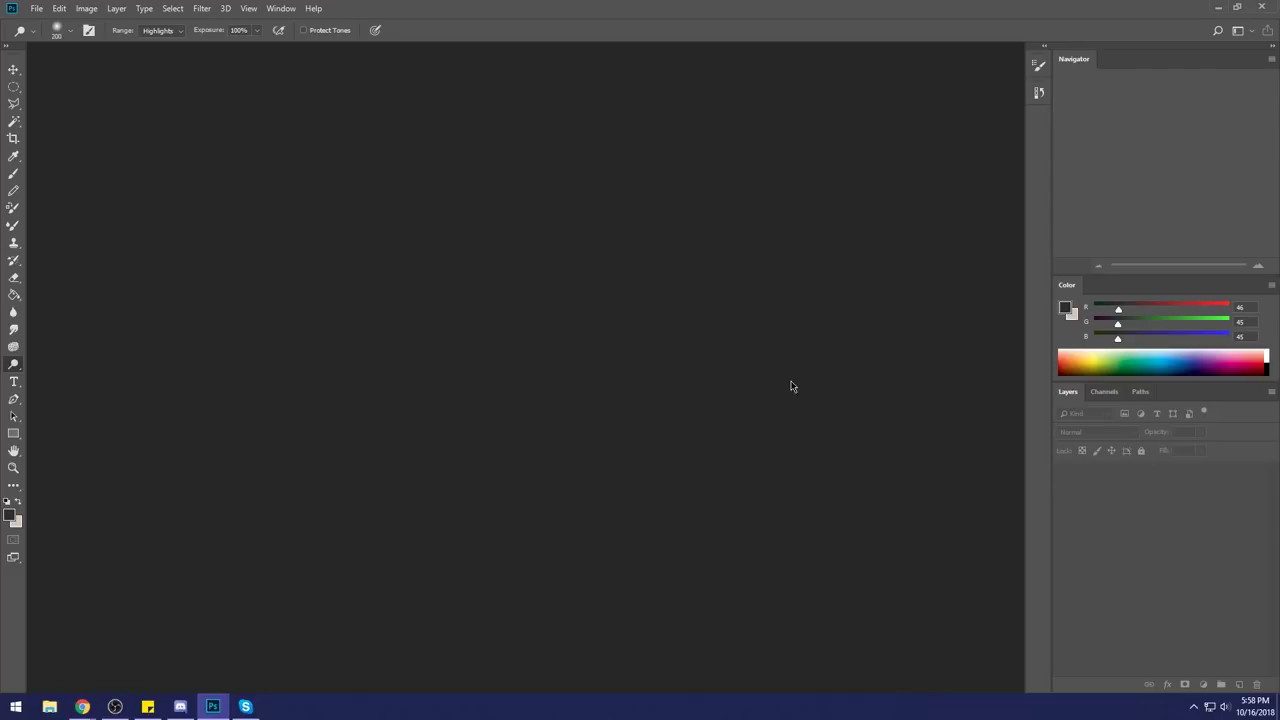
# Restore down and reposition the Photoshop window, then bring Chrome to the front.
pyautogui.moveTo(717, 14); pyautogui.dragTo(790, 32)
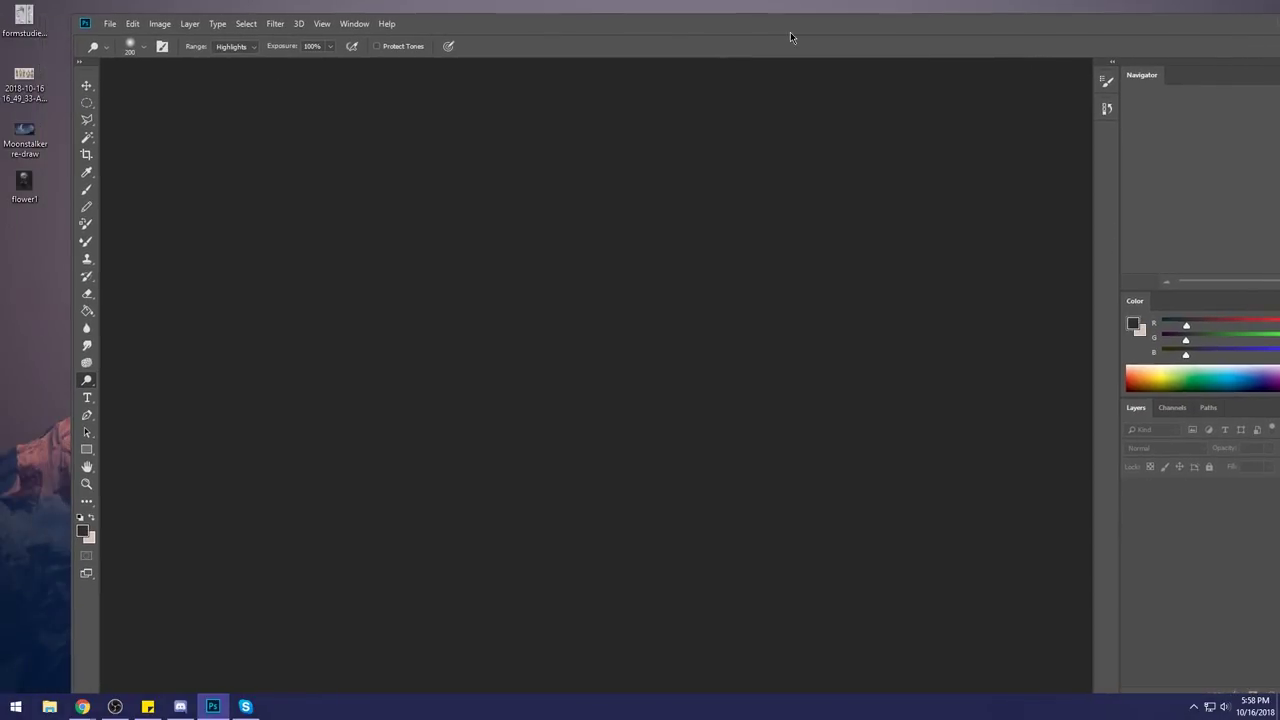
pyautogui.moveTo(85, 20); pyautogui.dragTo(456, 127)
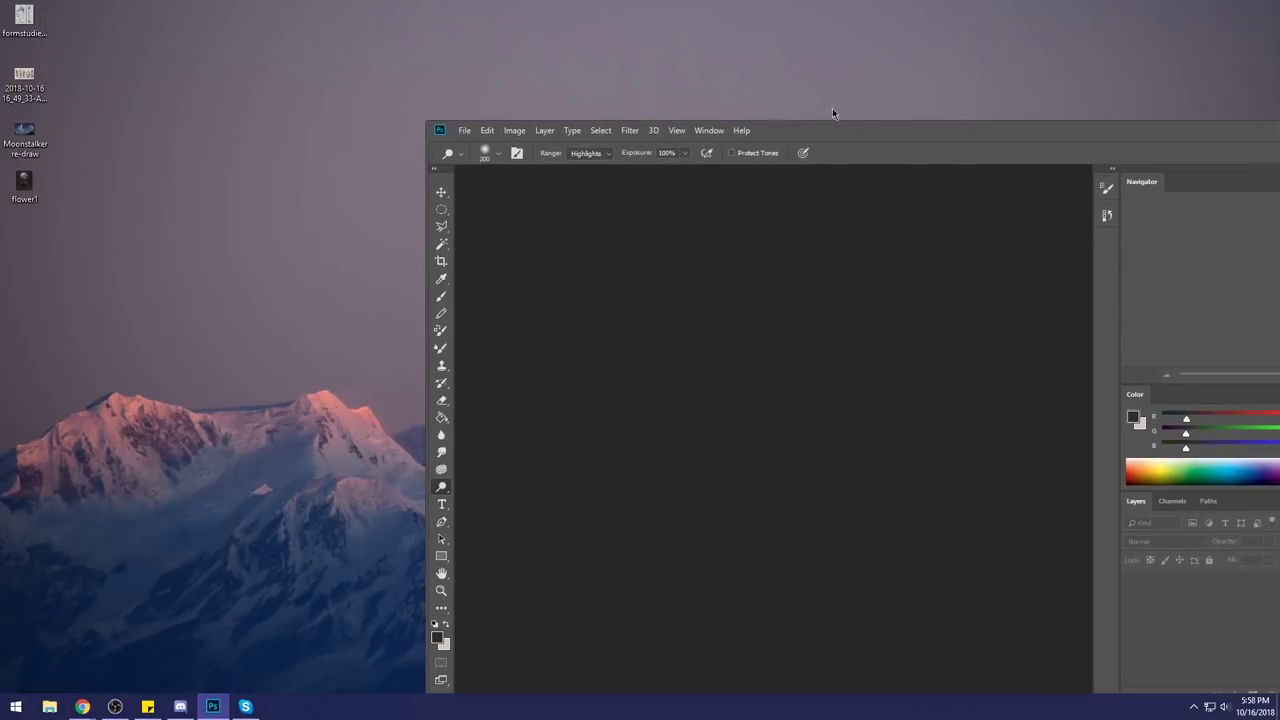
pyautogui.moveTo(821, 109); pyautogui.dragTo(668, 68)
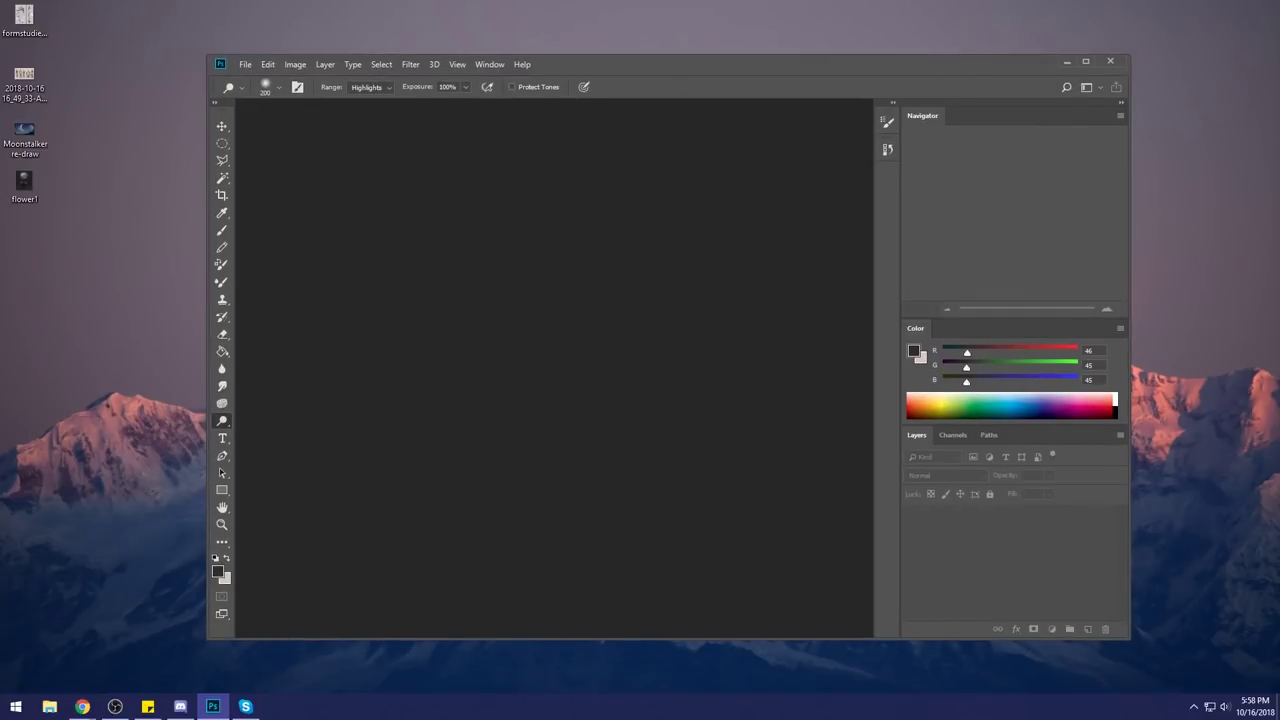
pyautogui.click(82, 706)
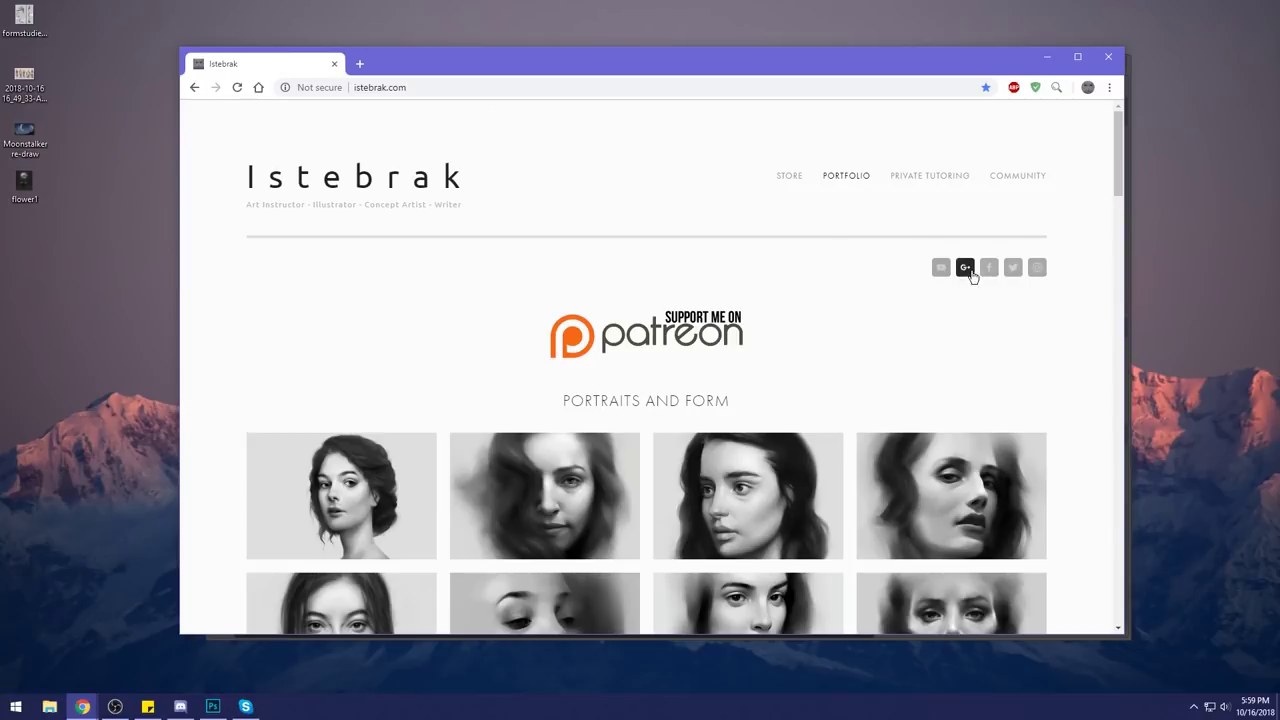
# Open Istebrak's Google+ art community in a new tab, then return to the portfolio tab.
pyautogui.click(966, 268)
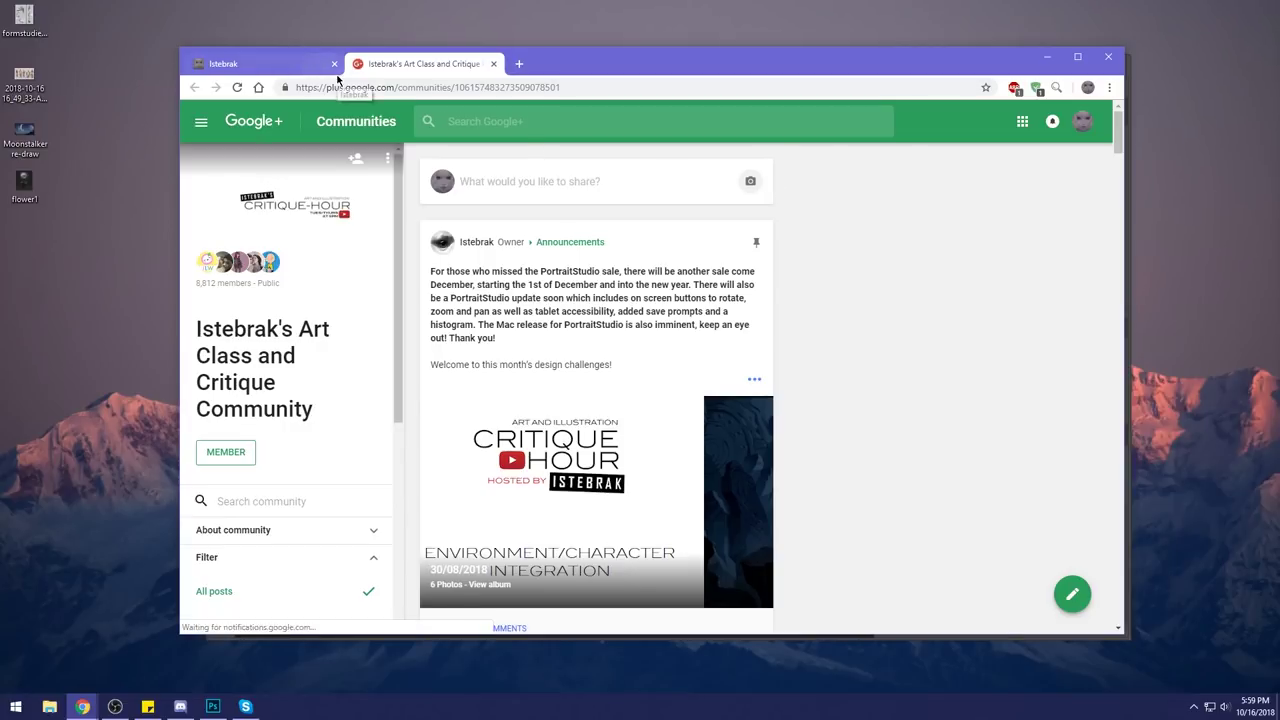
pyautogui.click(274, 60)
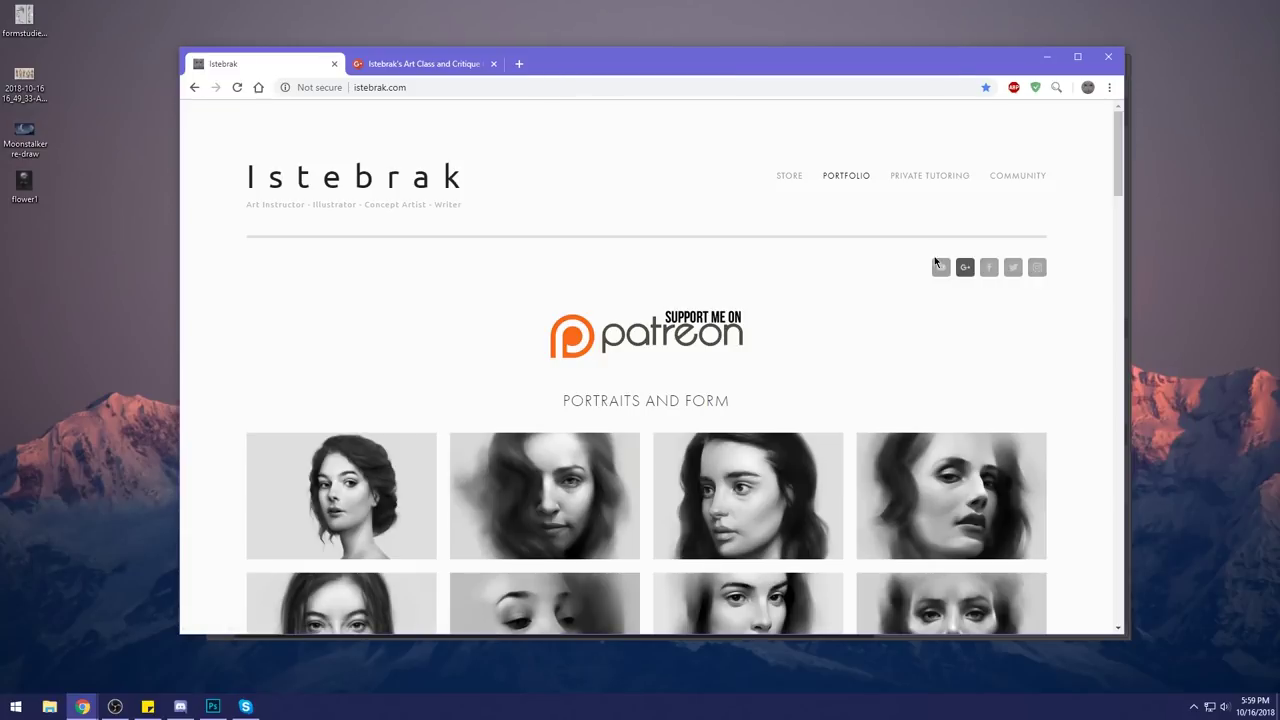
pyautogui.click(386, 70)
pyautogui.click(262, 64)
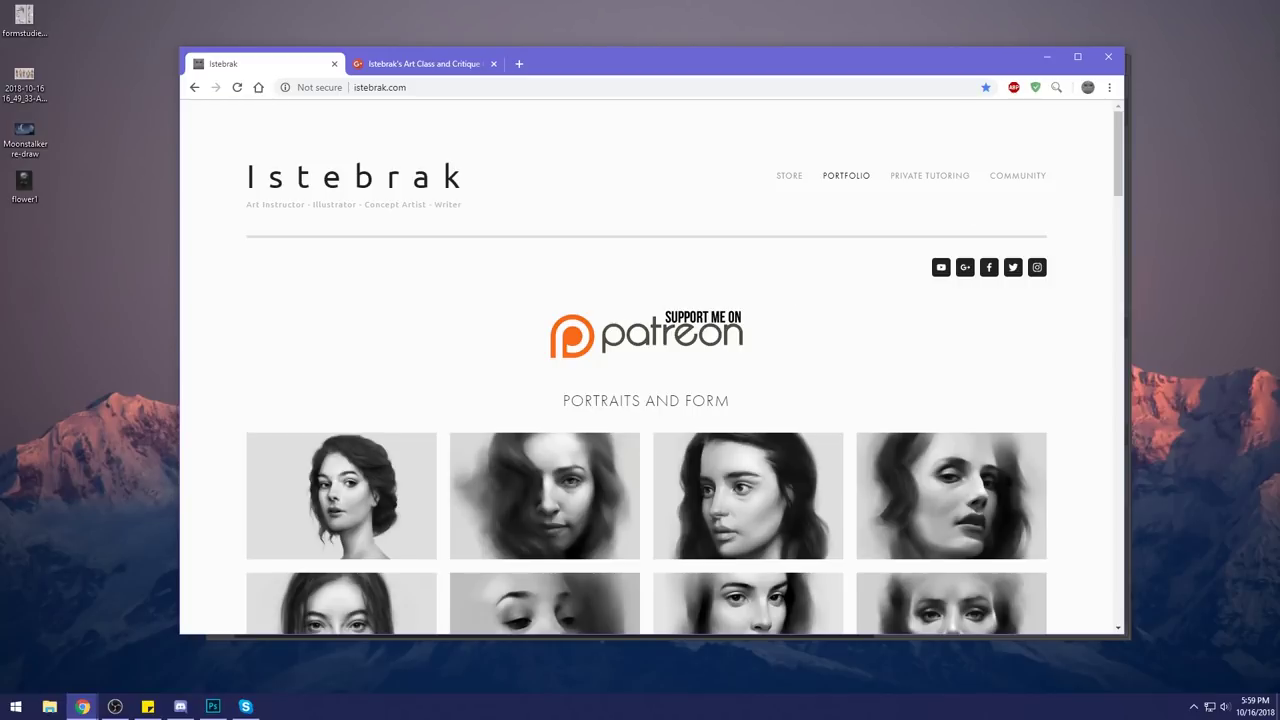
pyautogui.hotkey('alt', 'Tab')
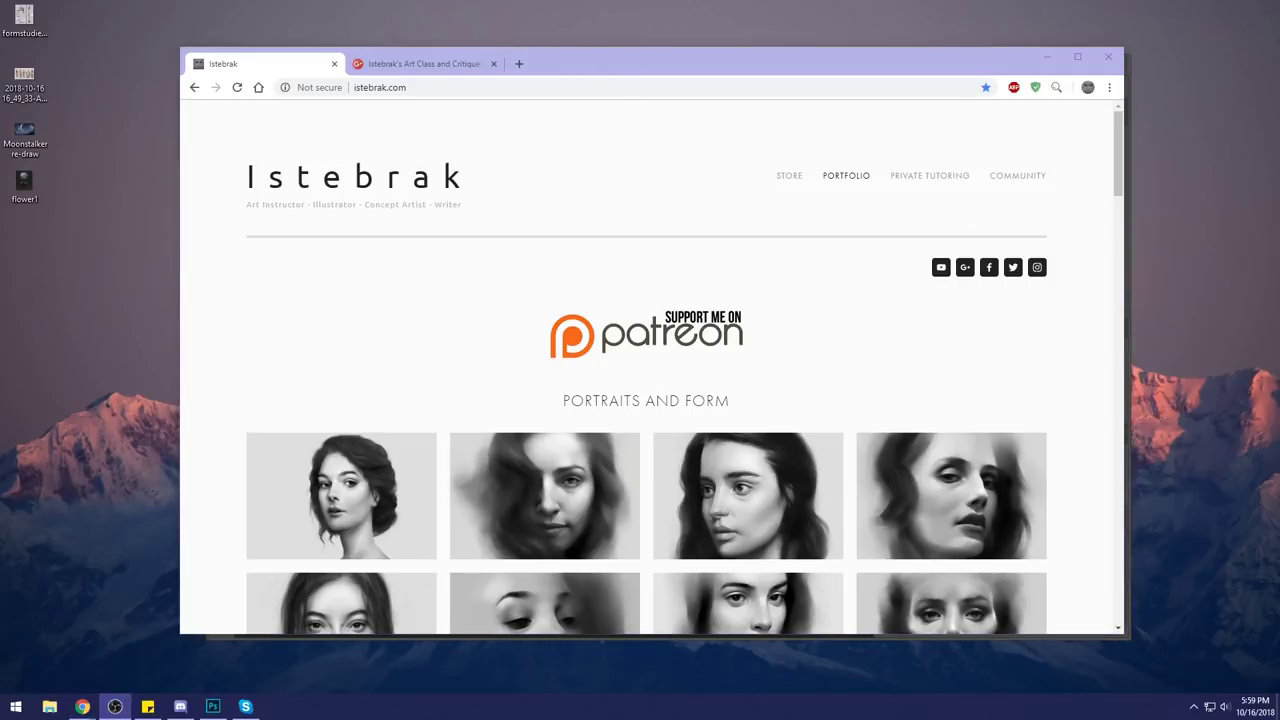
pyautogui.hotkey('alt', 'Tab')
pyautogui.hotkey('alt', 'Tab')
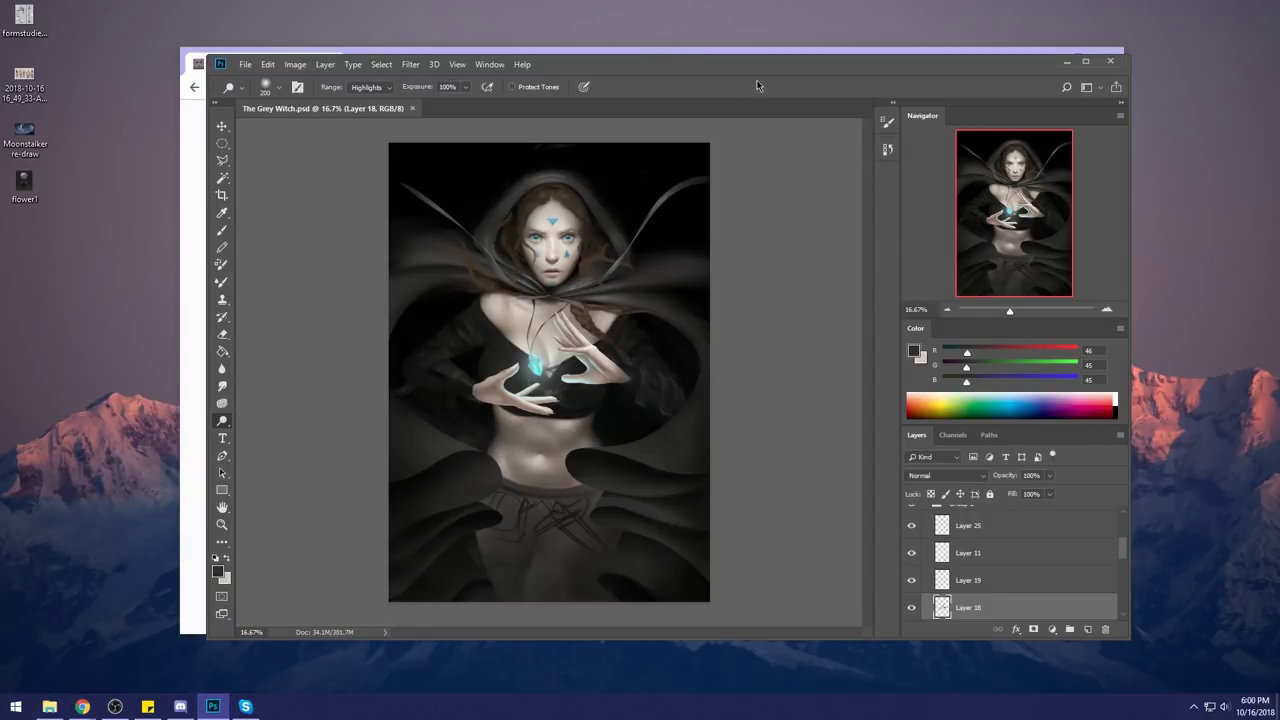
# Nudge the Photoshop window showing The Grey Witch lower, then minimize it.
pyautogui.moveTo(768, 68); pyautogui.dragTo(756, 87)
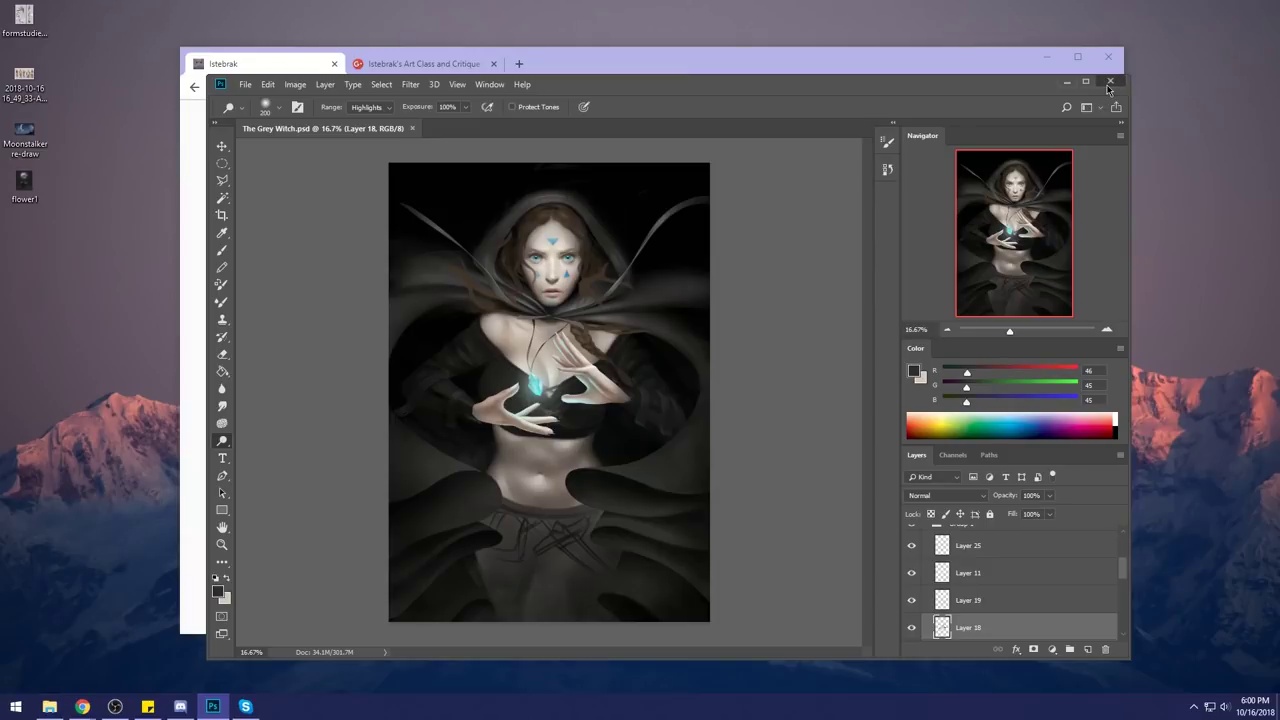
pyautogui.click(1066, 81)
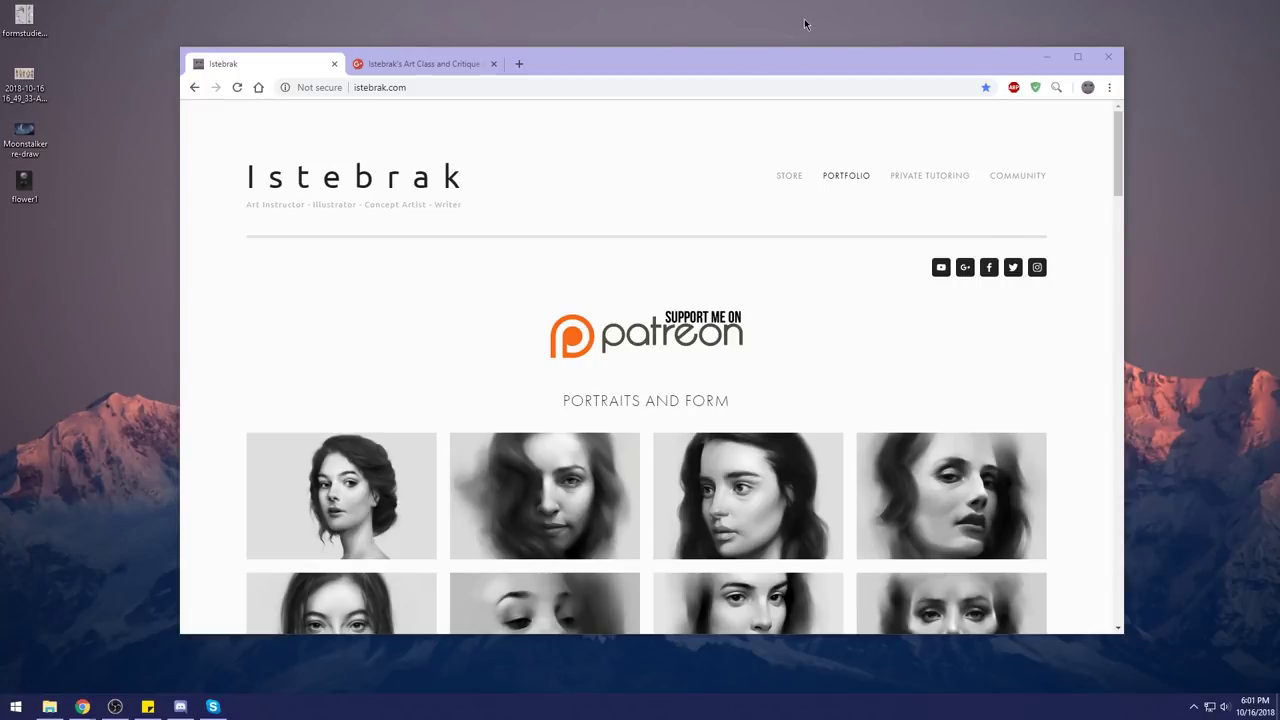
# Open Istebrak's Patreon in a new tab, return to the portfolio, and show the taskbar calendar.
pyautogui.click(697, 322)
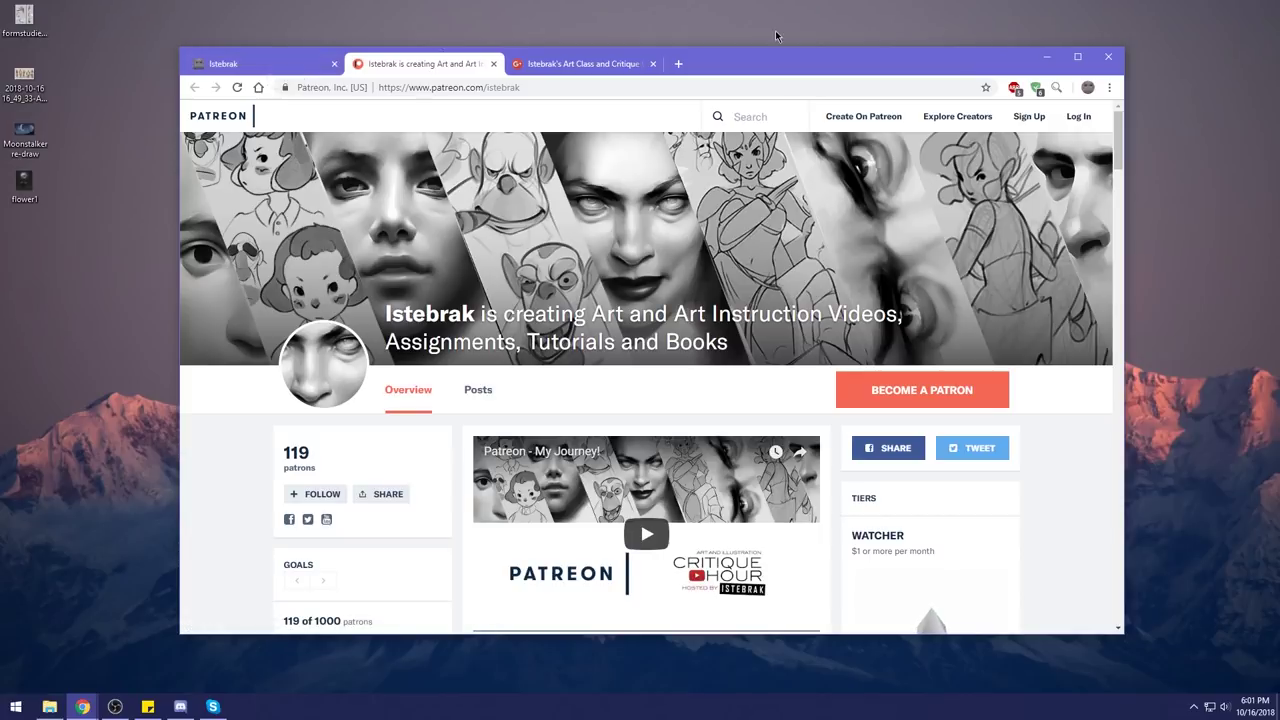
pyautogui.click(259, 65)
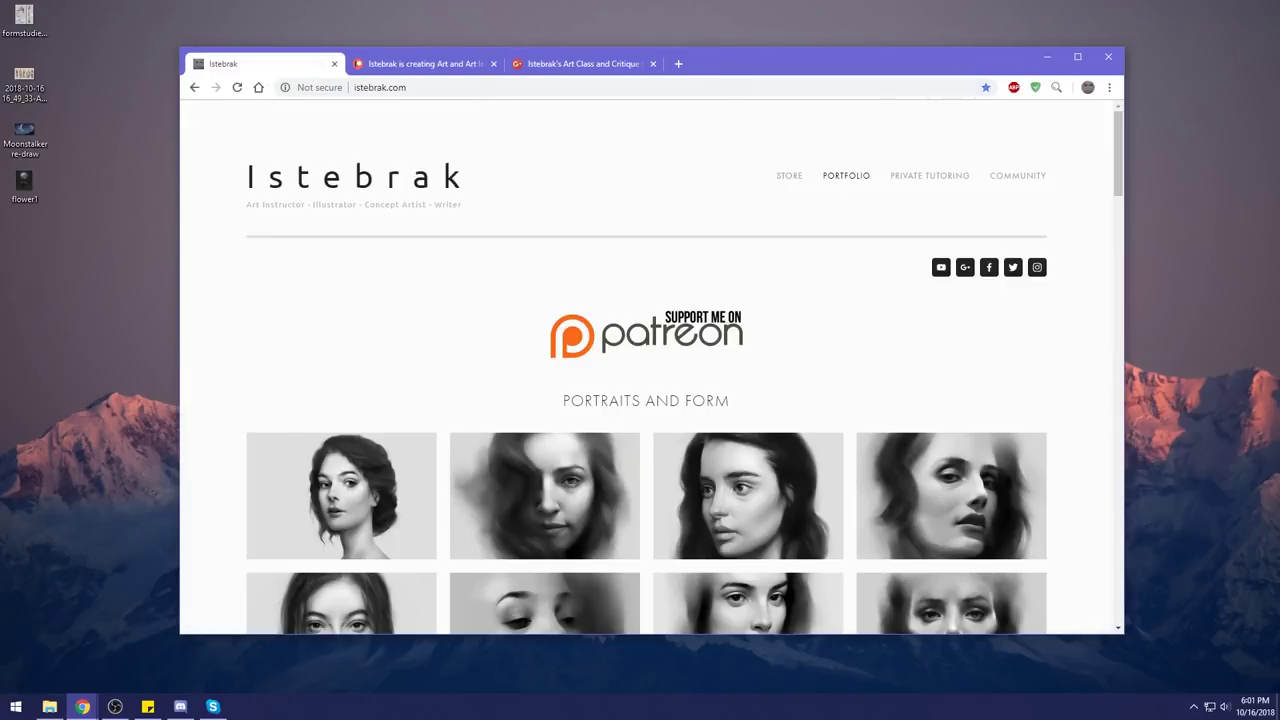
pyautogui.press('super+e')
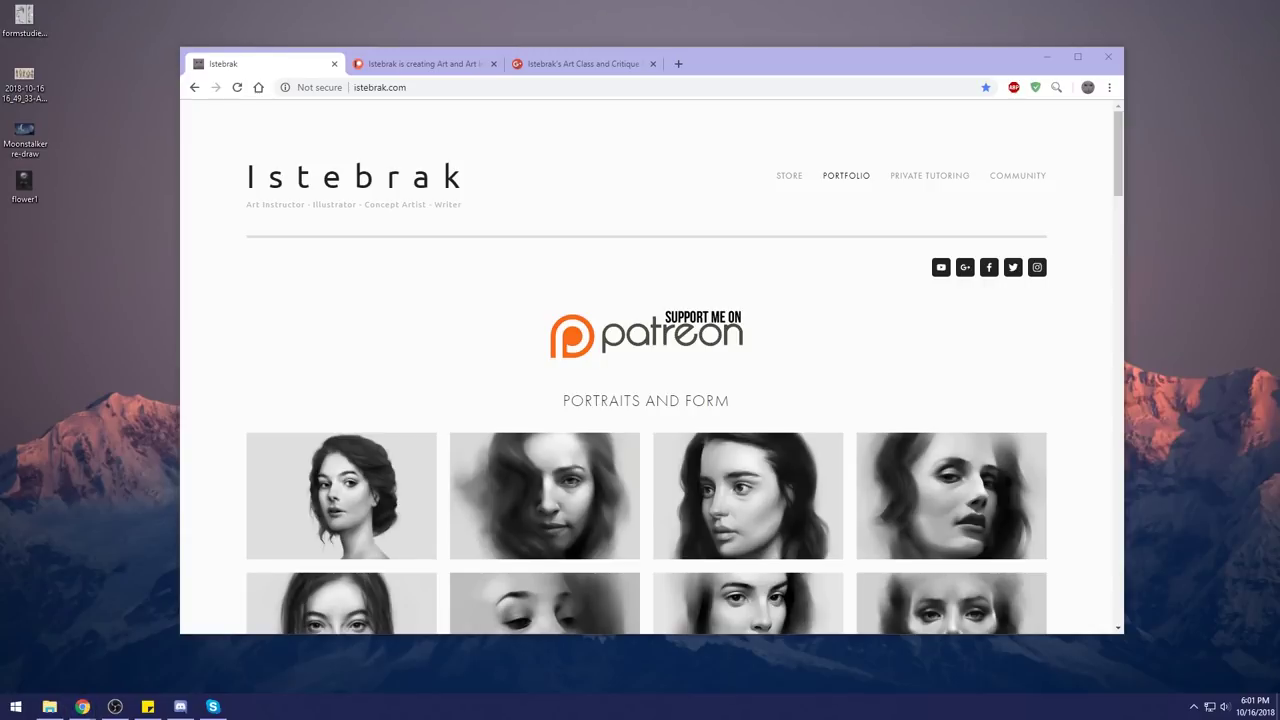
pyautogui.click(1255, 706)
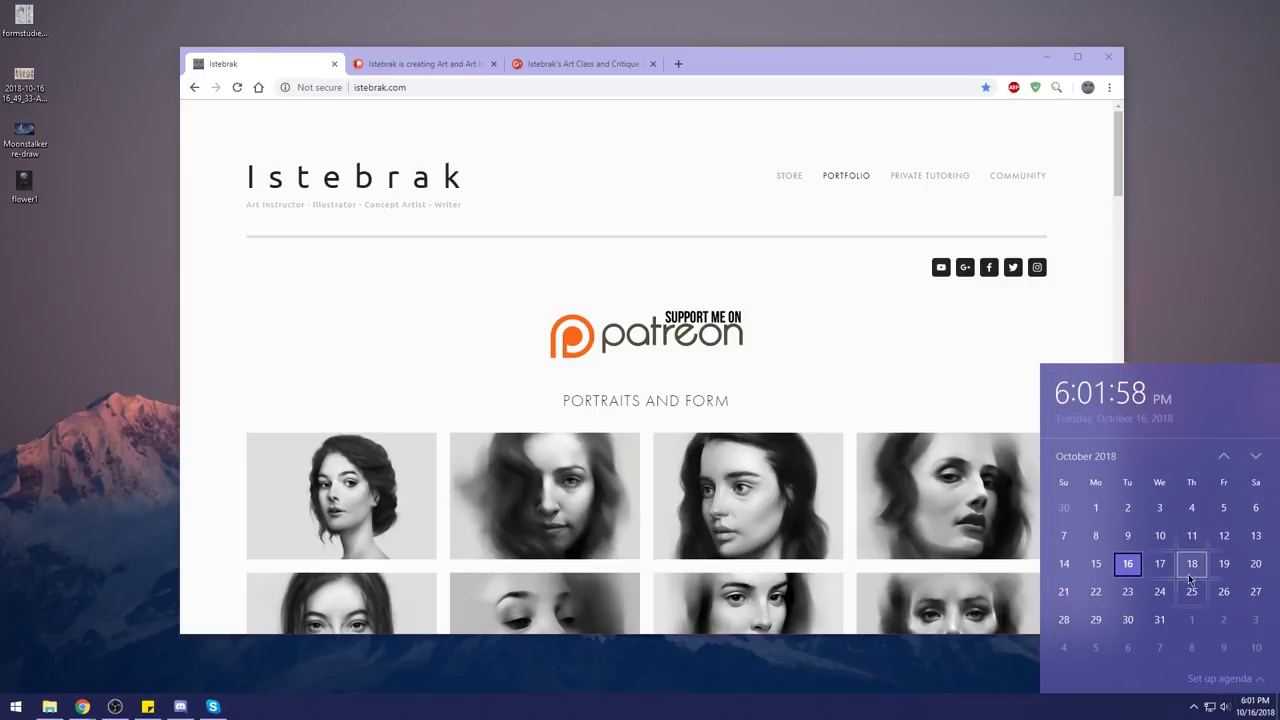